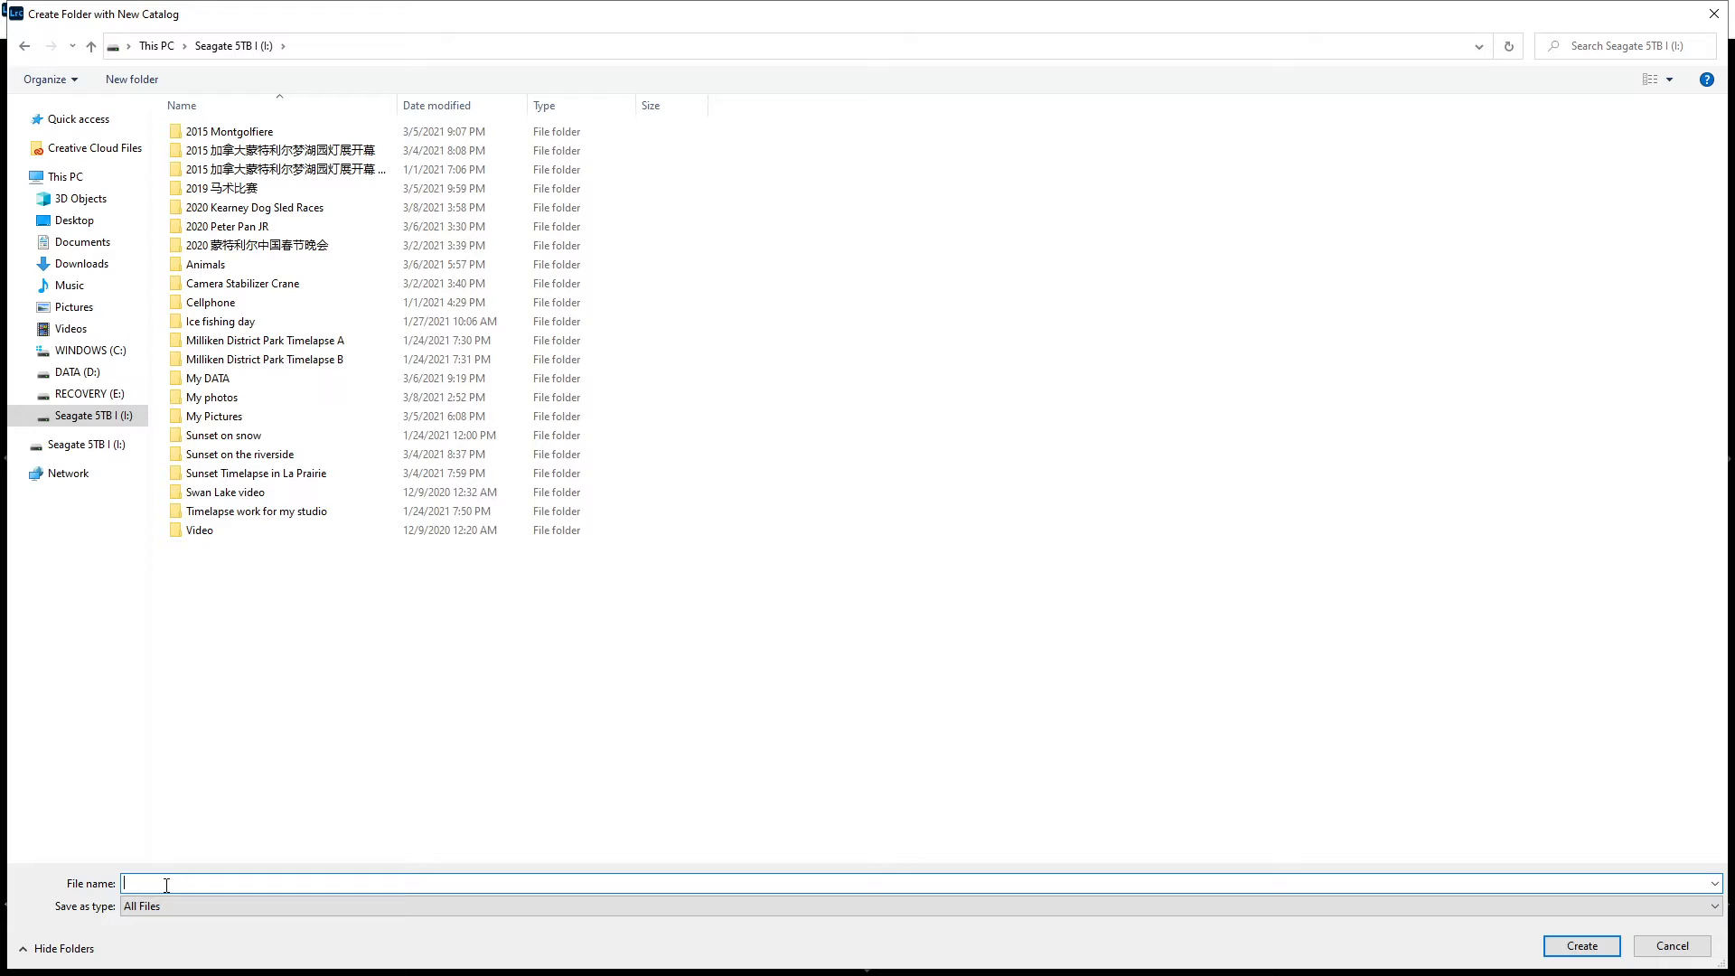
Step: Create a new catalog named My first LR on the Seagate 5TB I (I:) drive and open its folder in File Explorer
text(My first LR)
click(1583, 947)
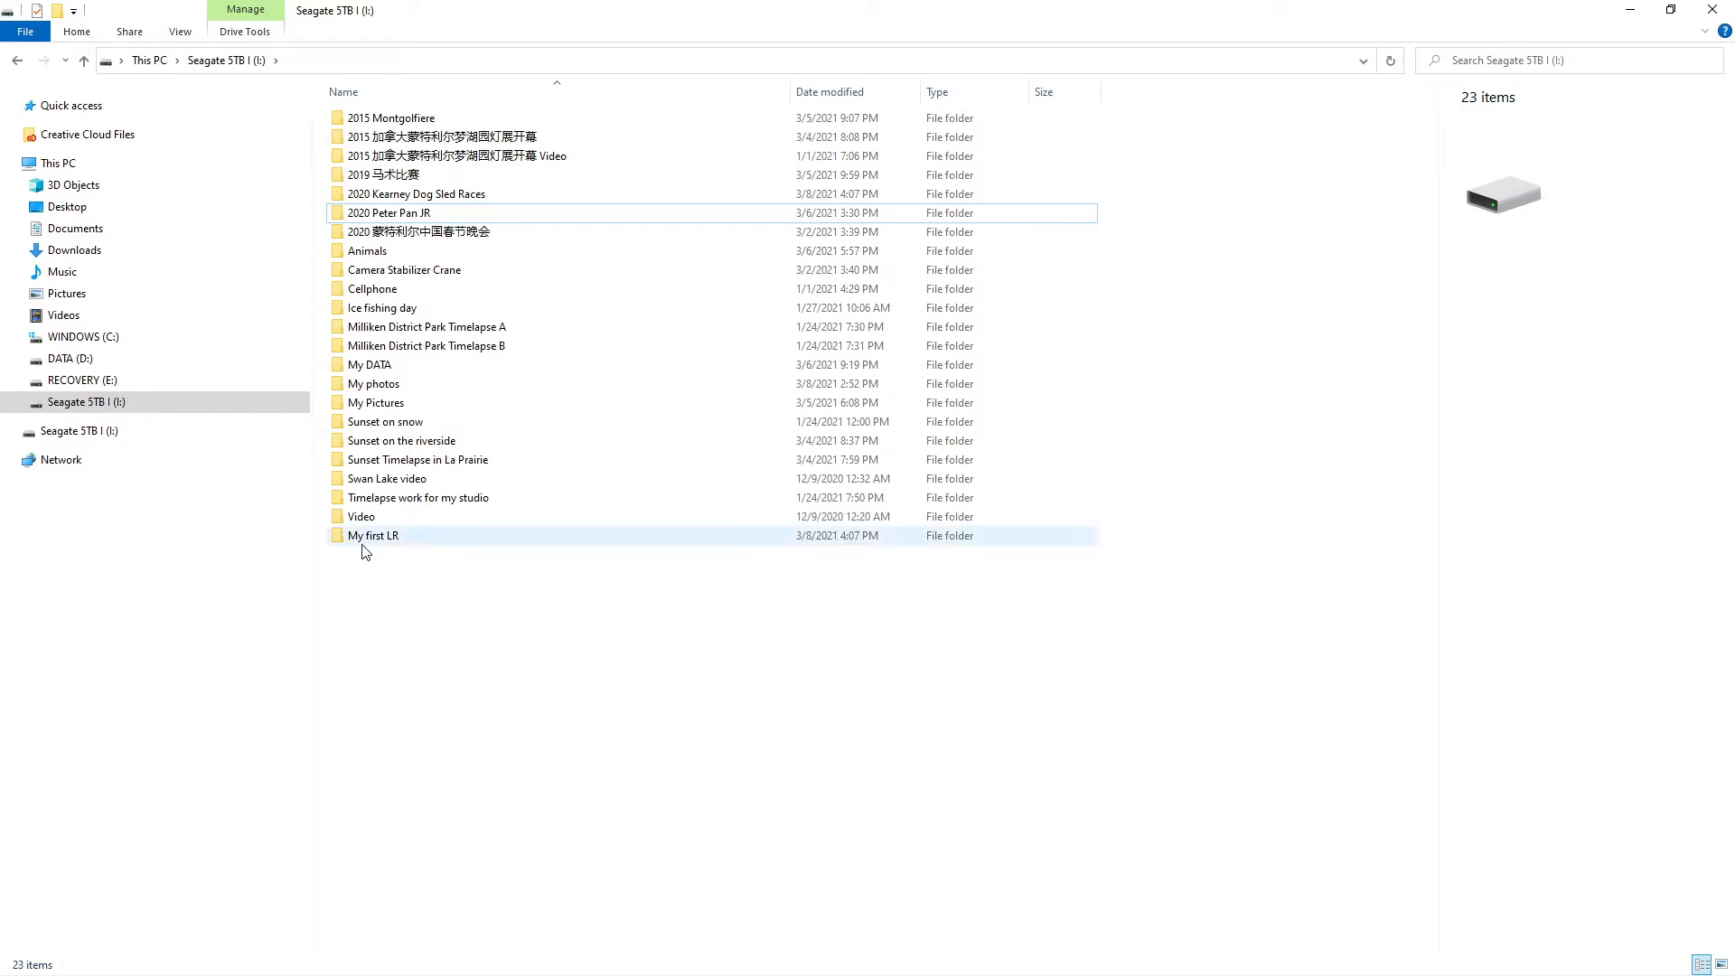
click(367, 538)
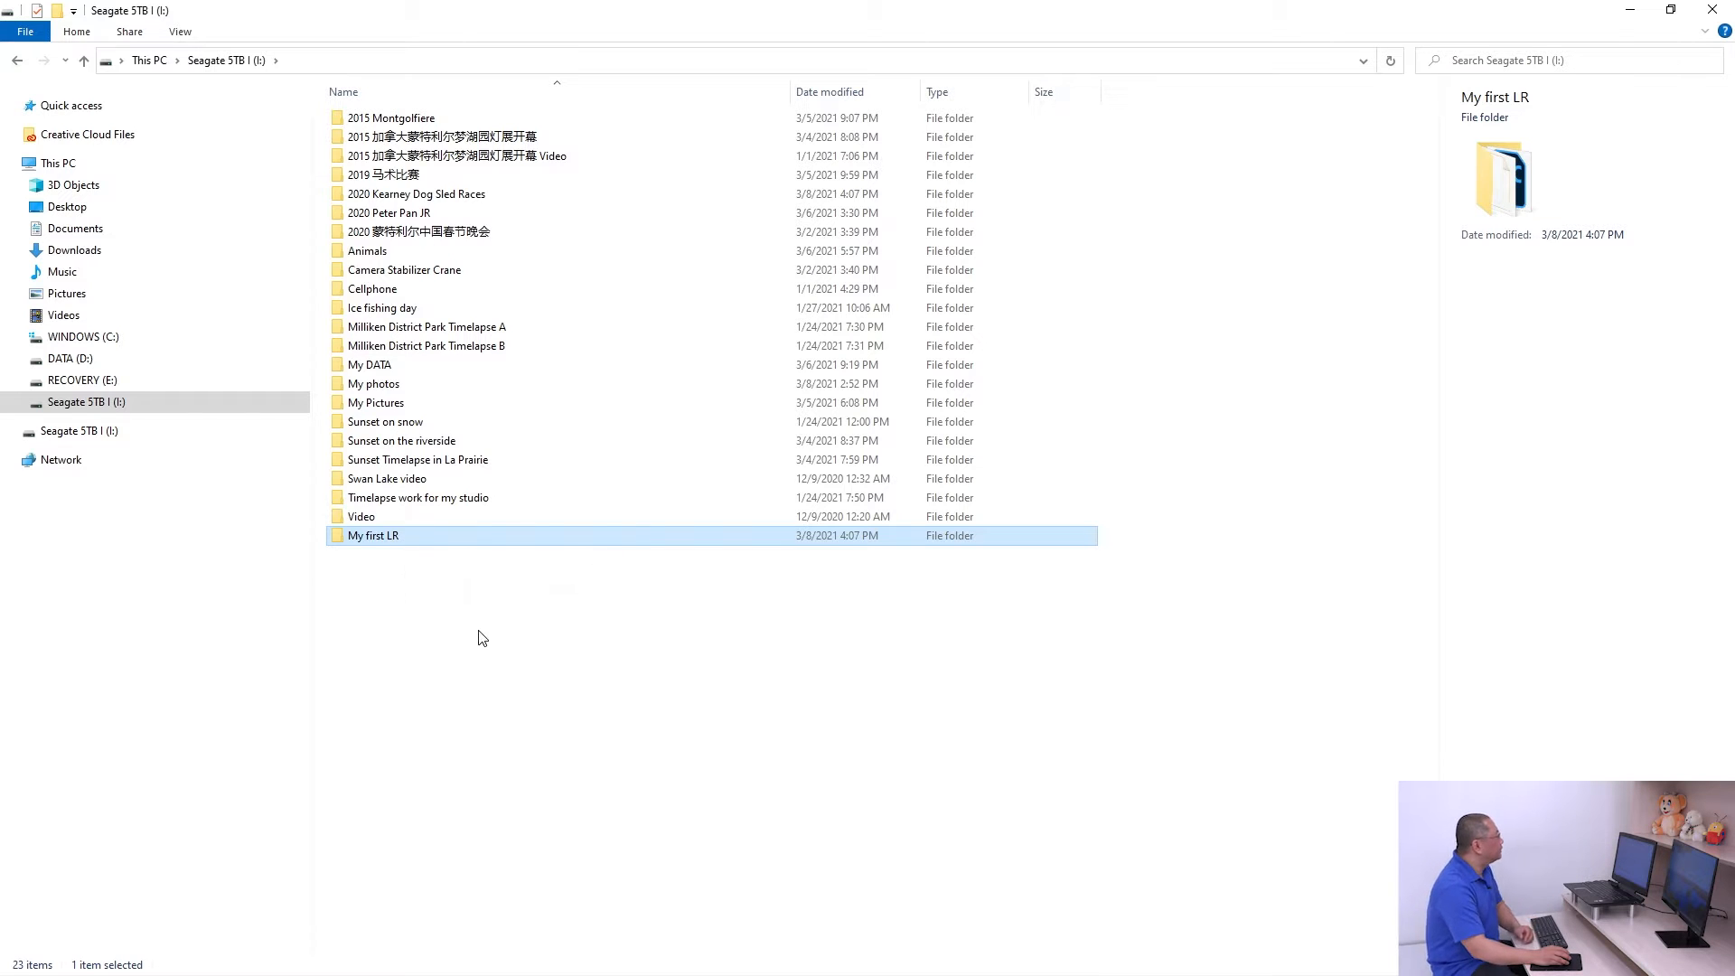
click(384, 536)
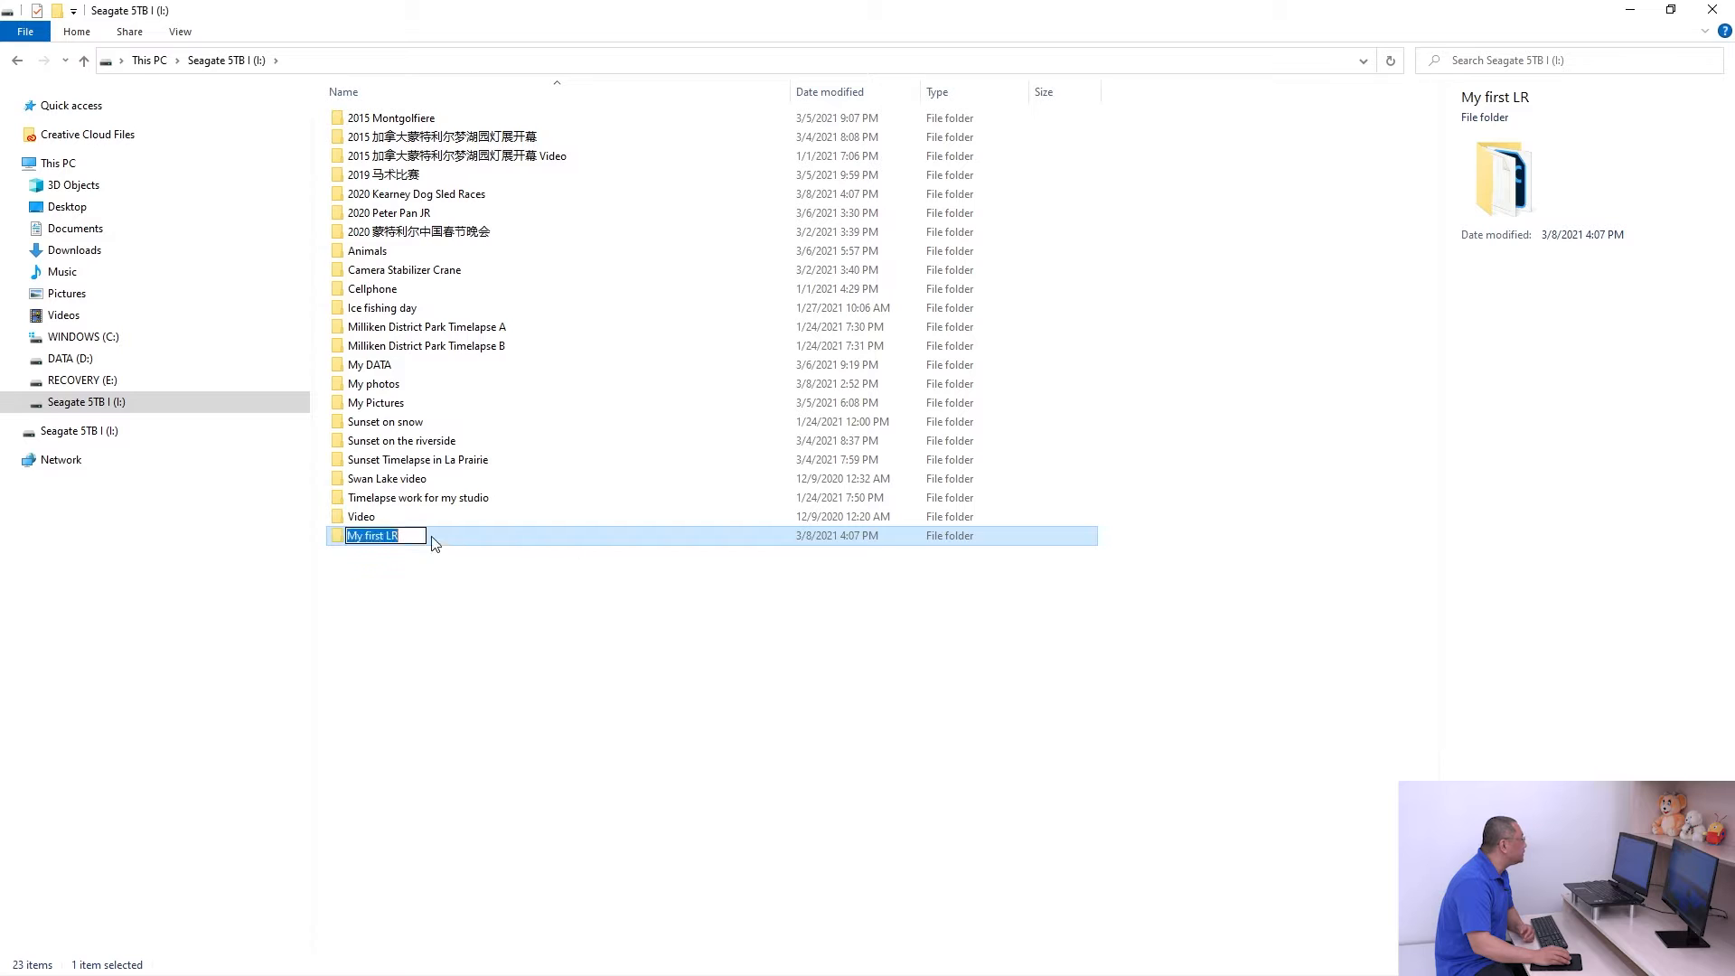
click(452, 542)
double_click(374, 539)
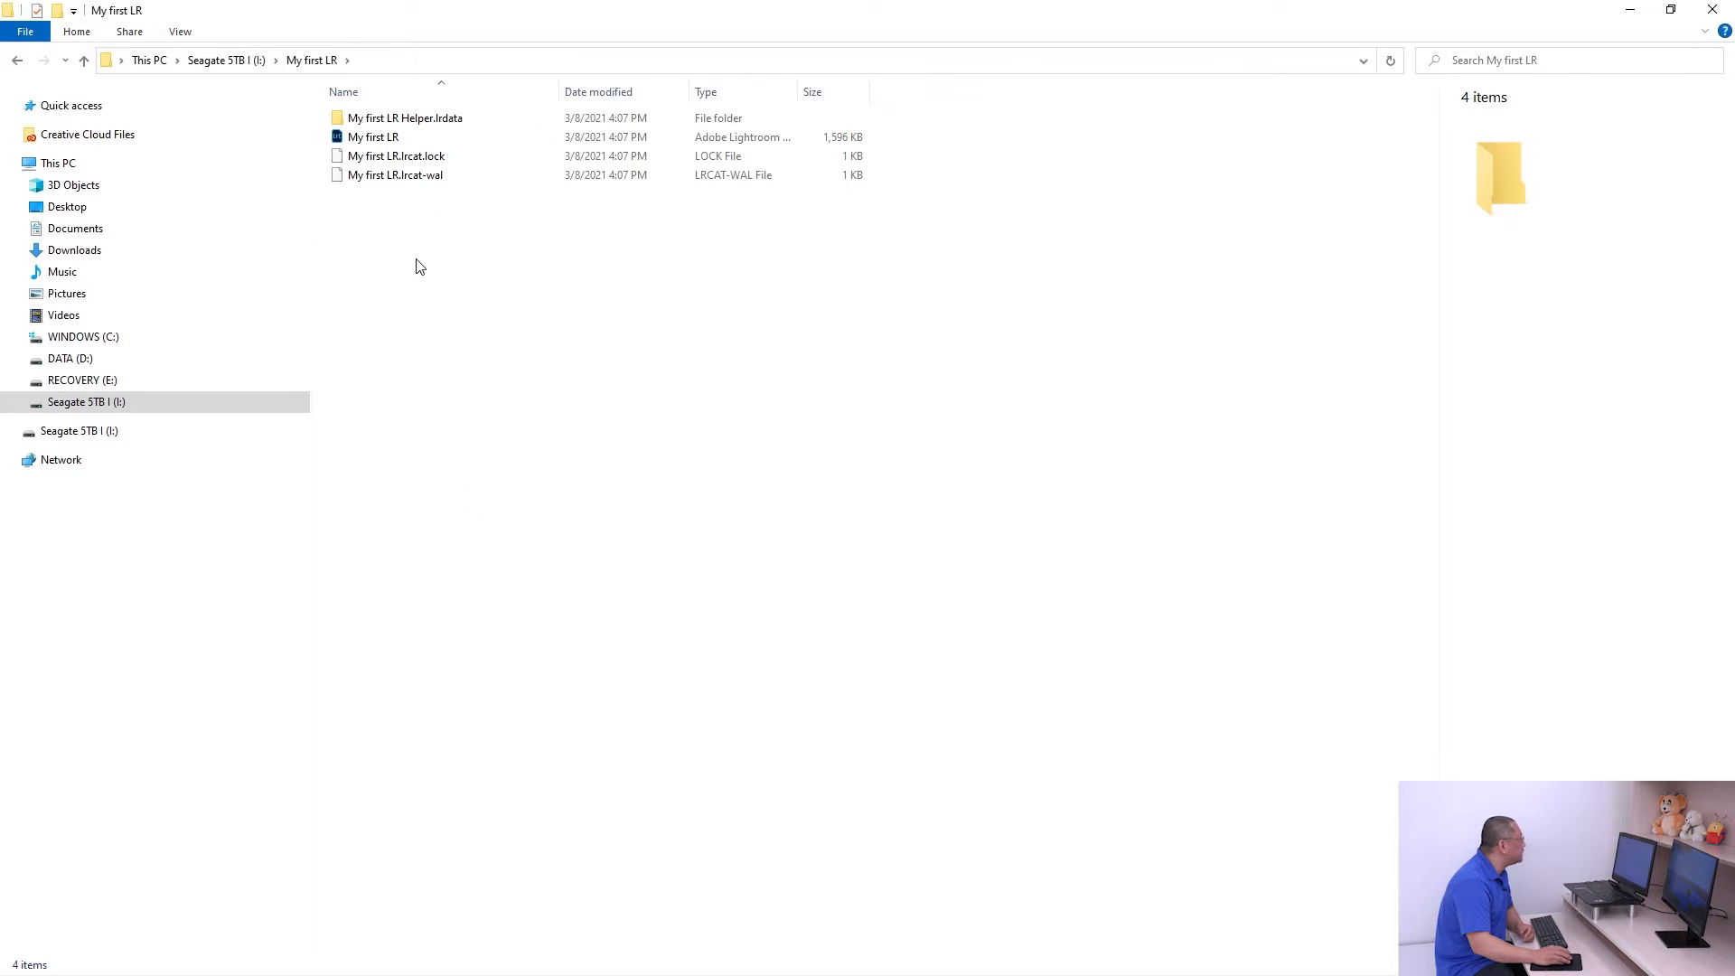
Step: Examine the My first LR catalog file, its lock and wal files, and the Helper and Previews folders
click(394, 137)
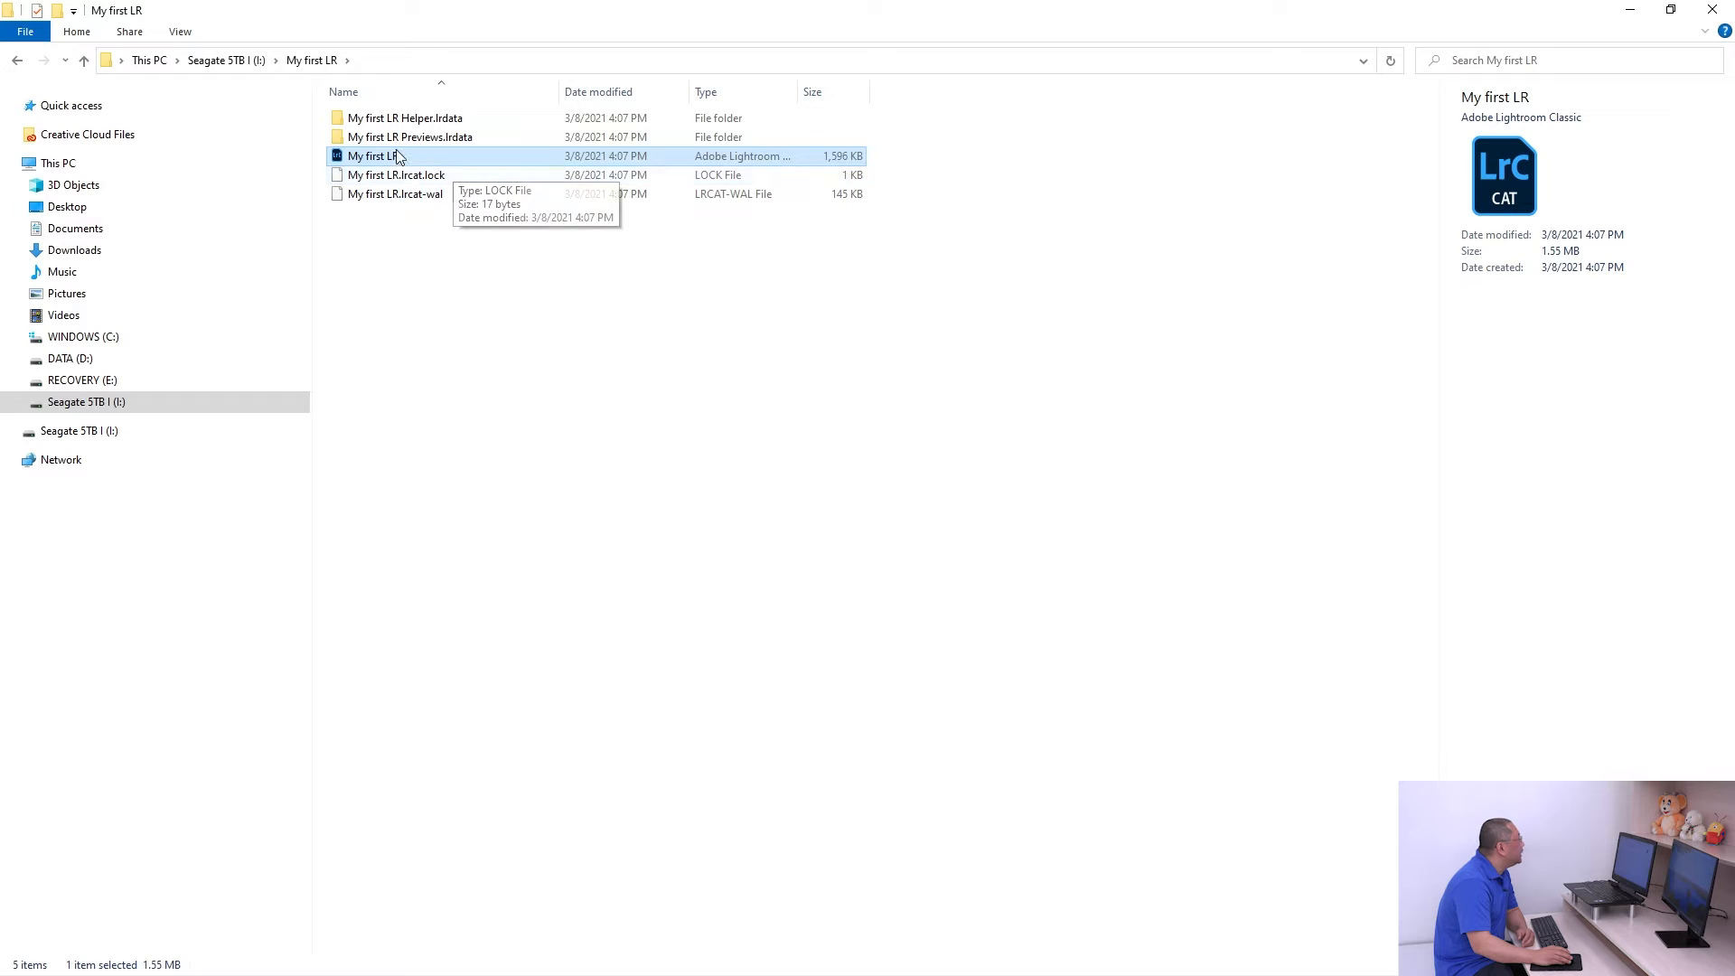
click(446, 273)
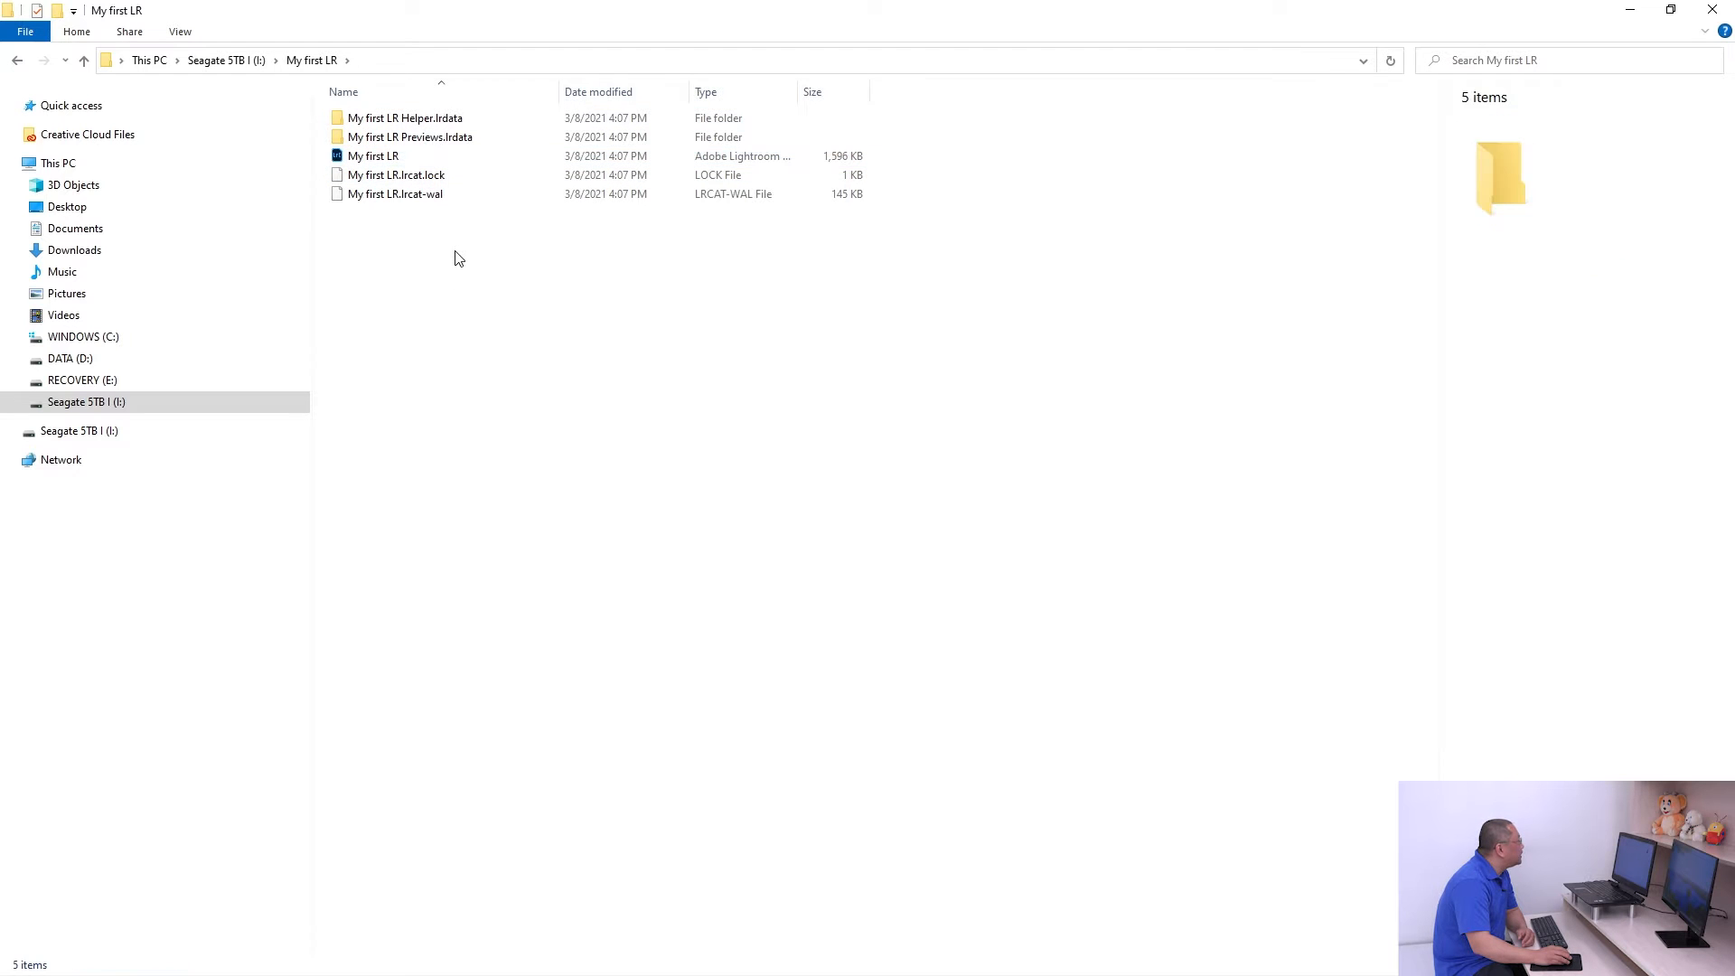
drag(458, 259, 418, 170)
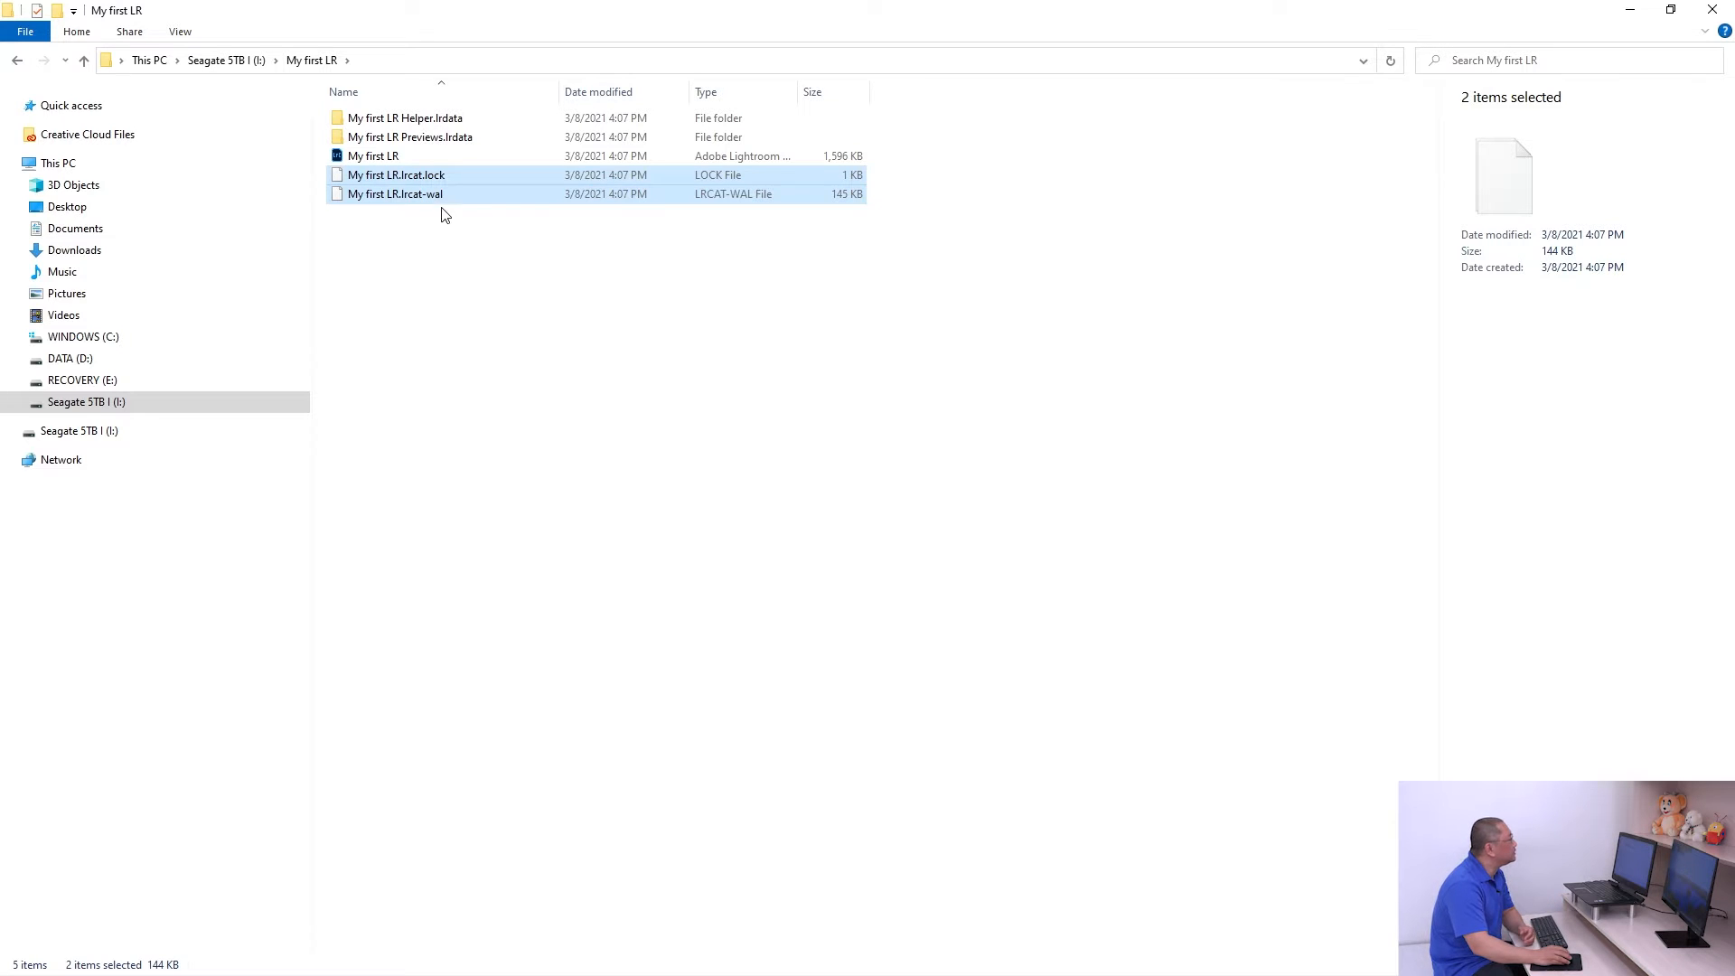
click(443, 119)
click(437, 140)
click(438, 122)
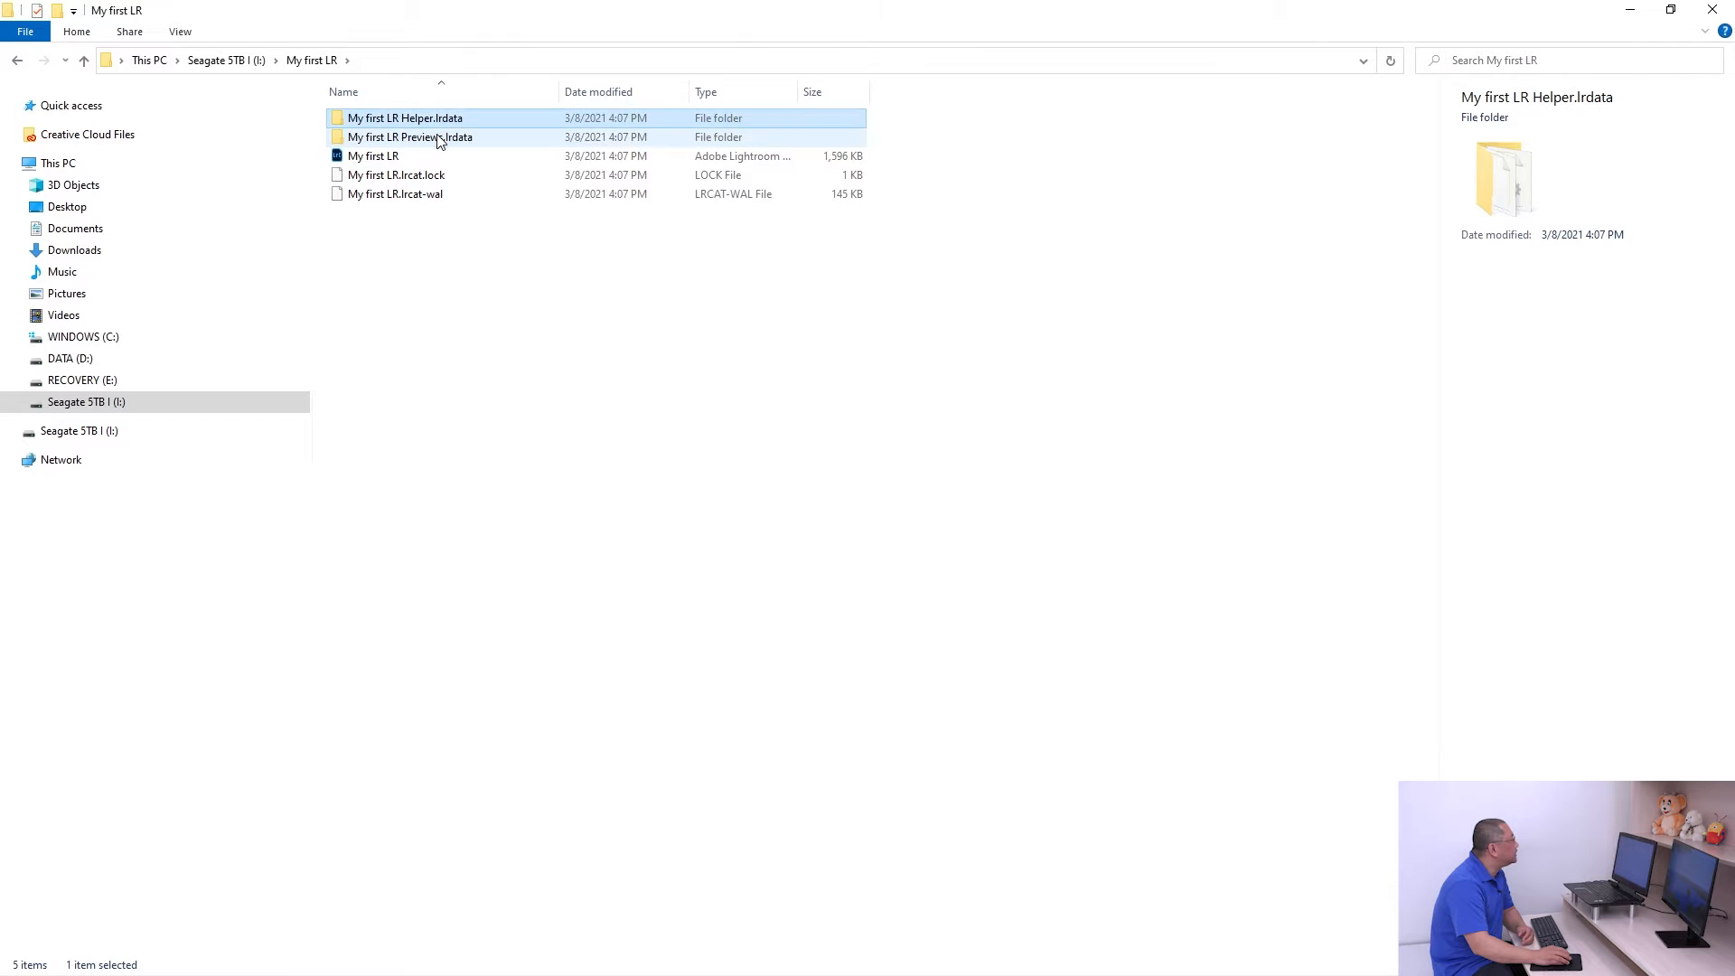
click(439, 138)
Step: Inspect the helper and helper.db-wal files in My first LR Helper.lrdata and return to the My first LR folder
double_click(432, 119)
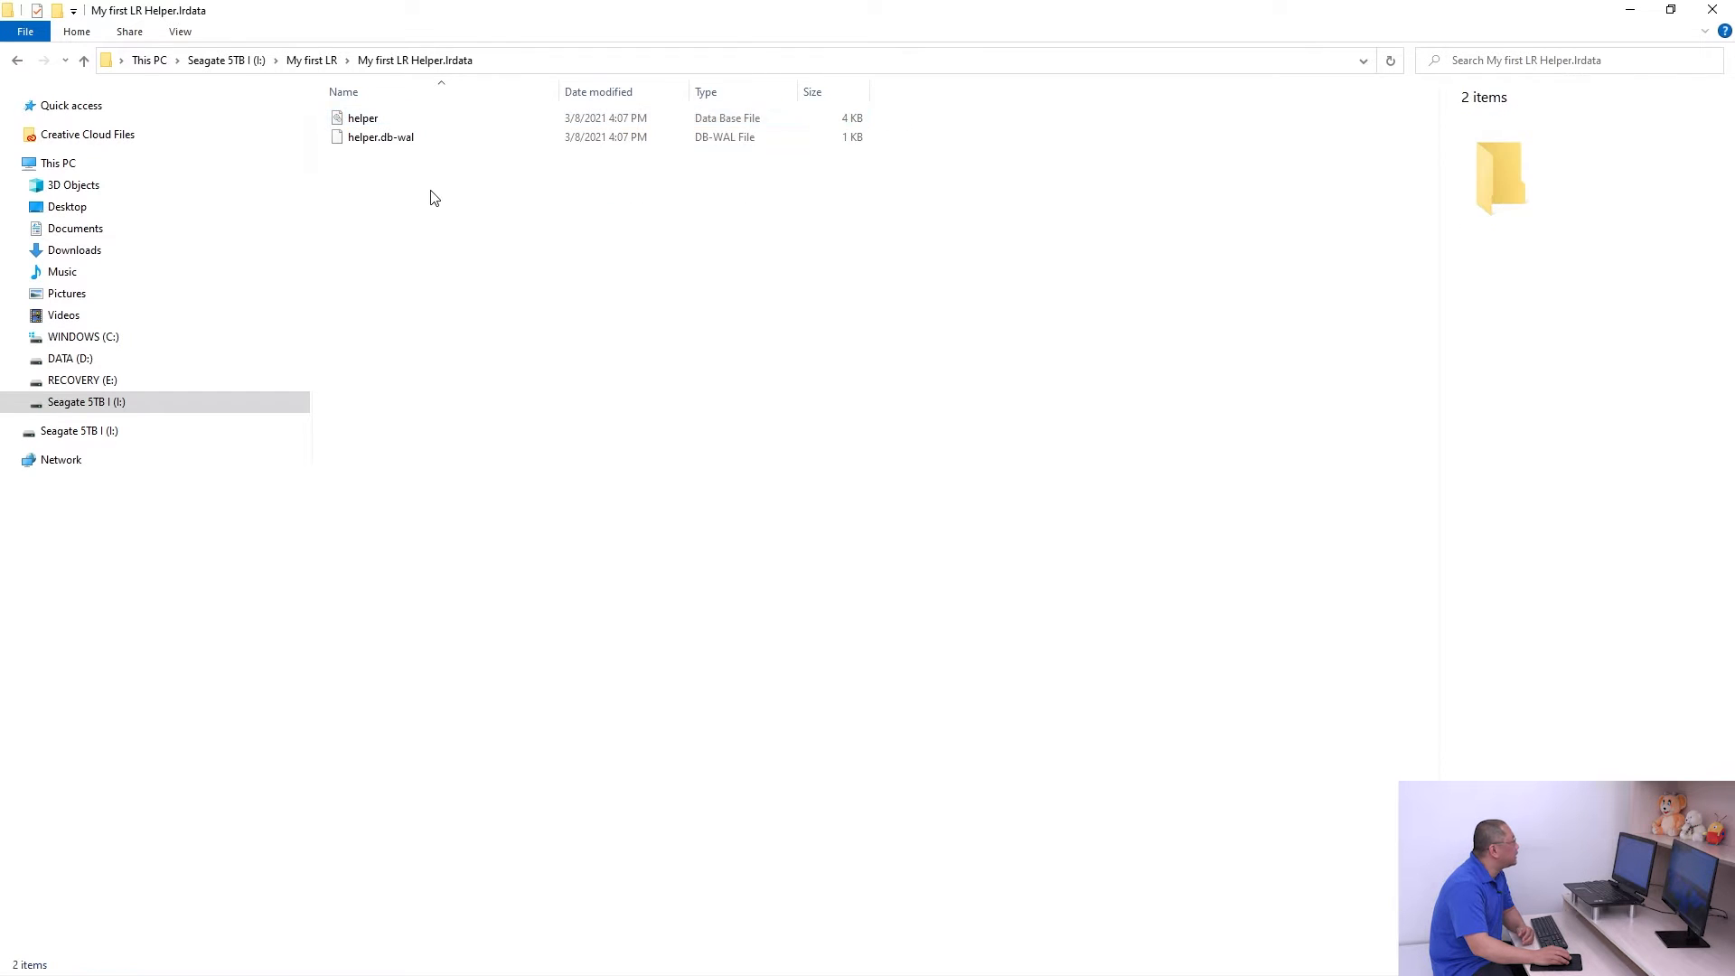
key(ctrl+a)
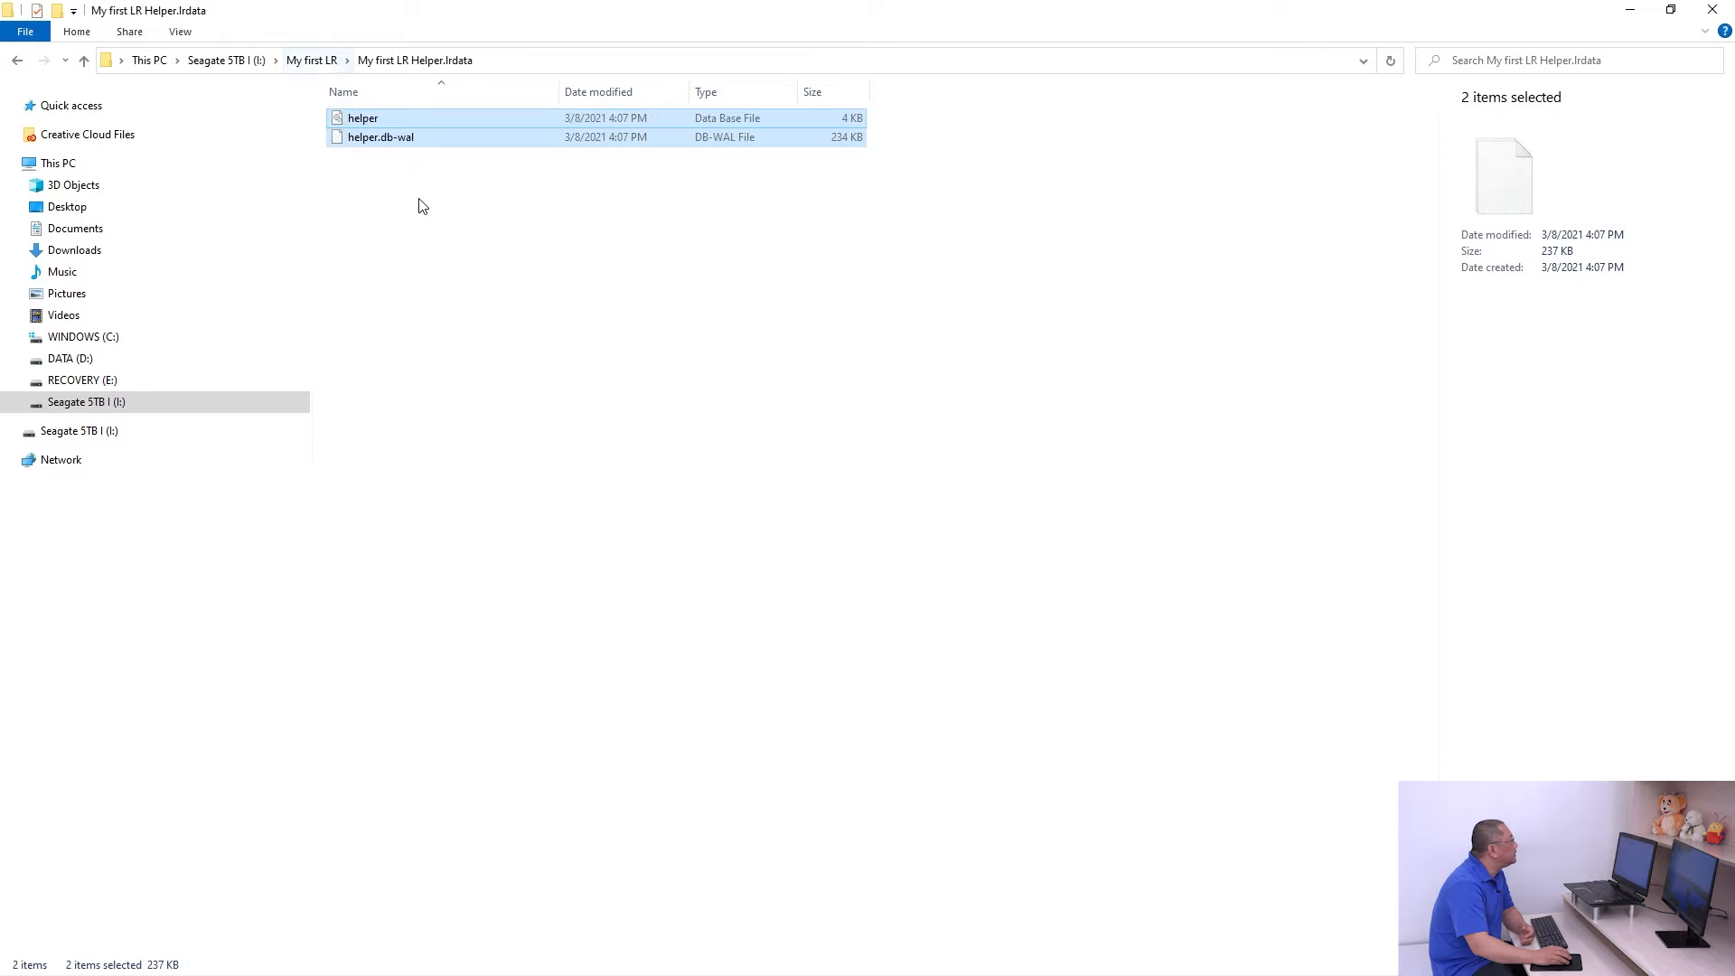
click(398, 196)
click(384, 143)
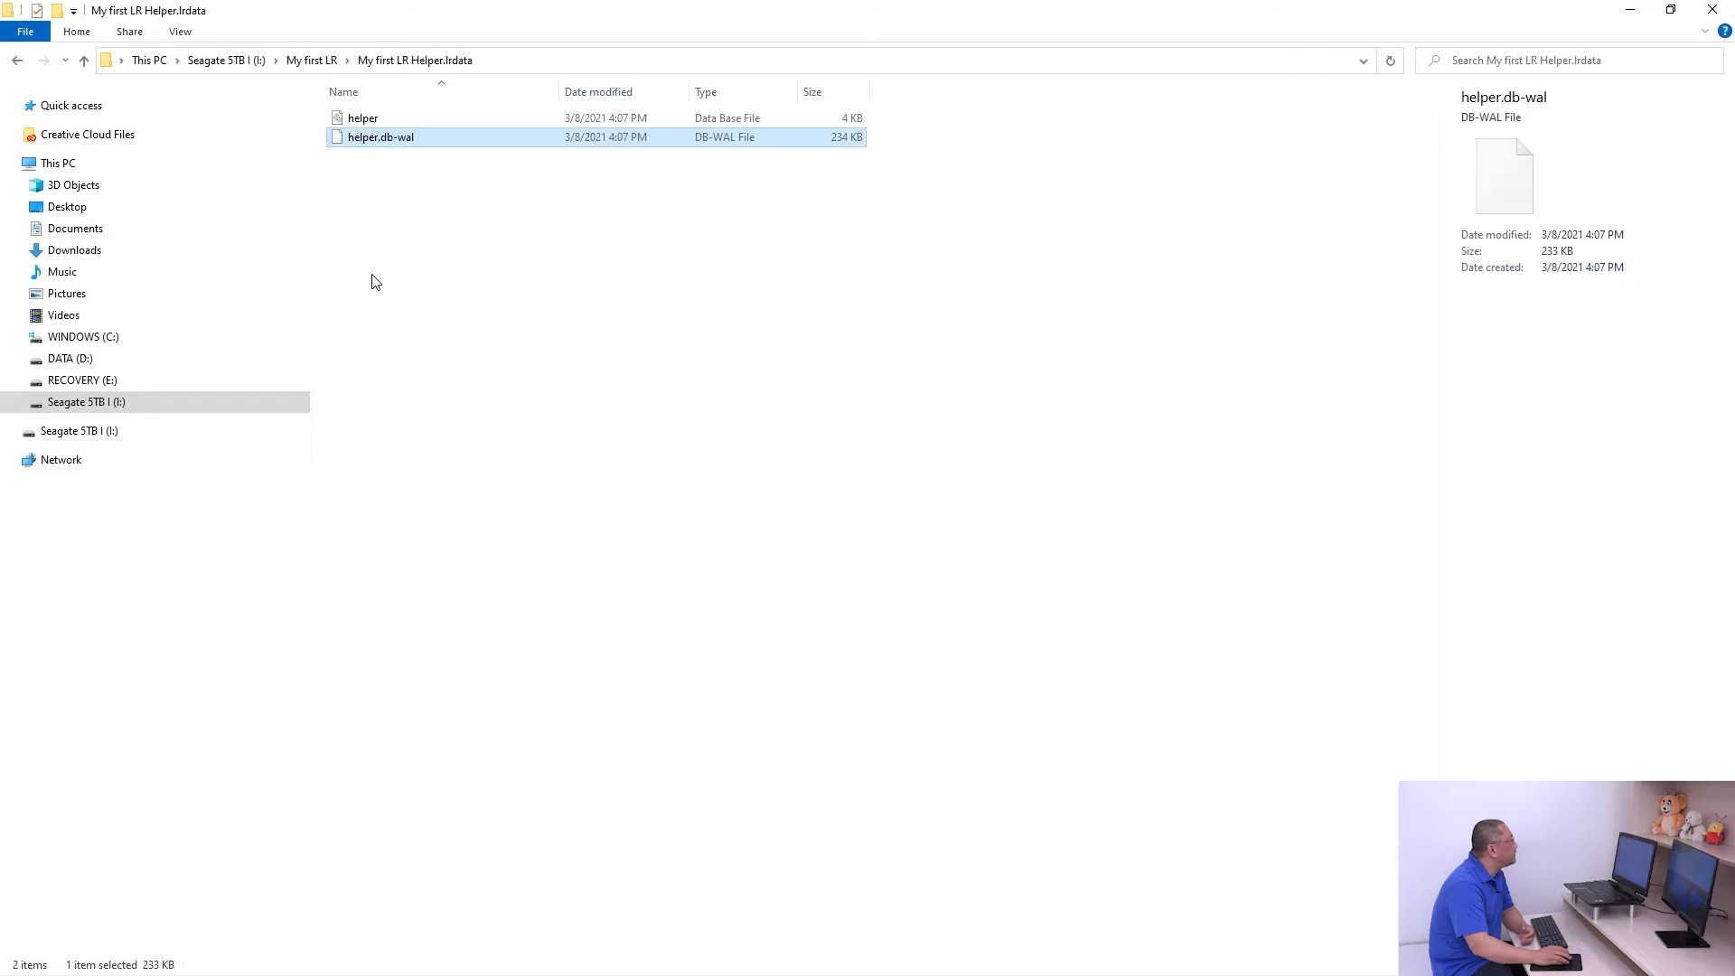
click(377, 117)
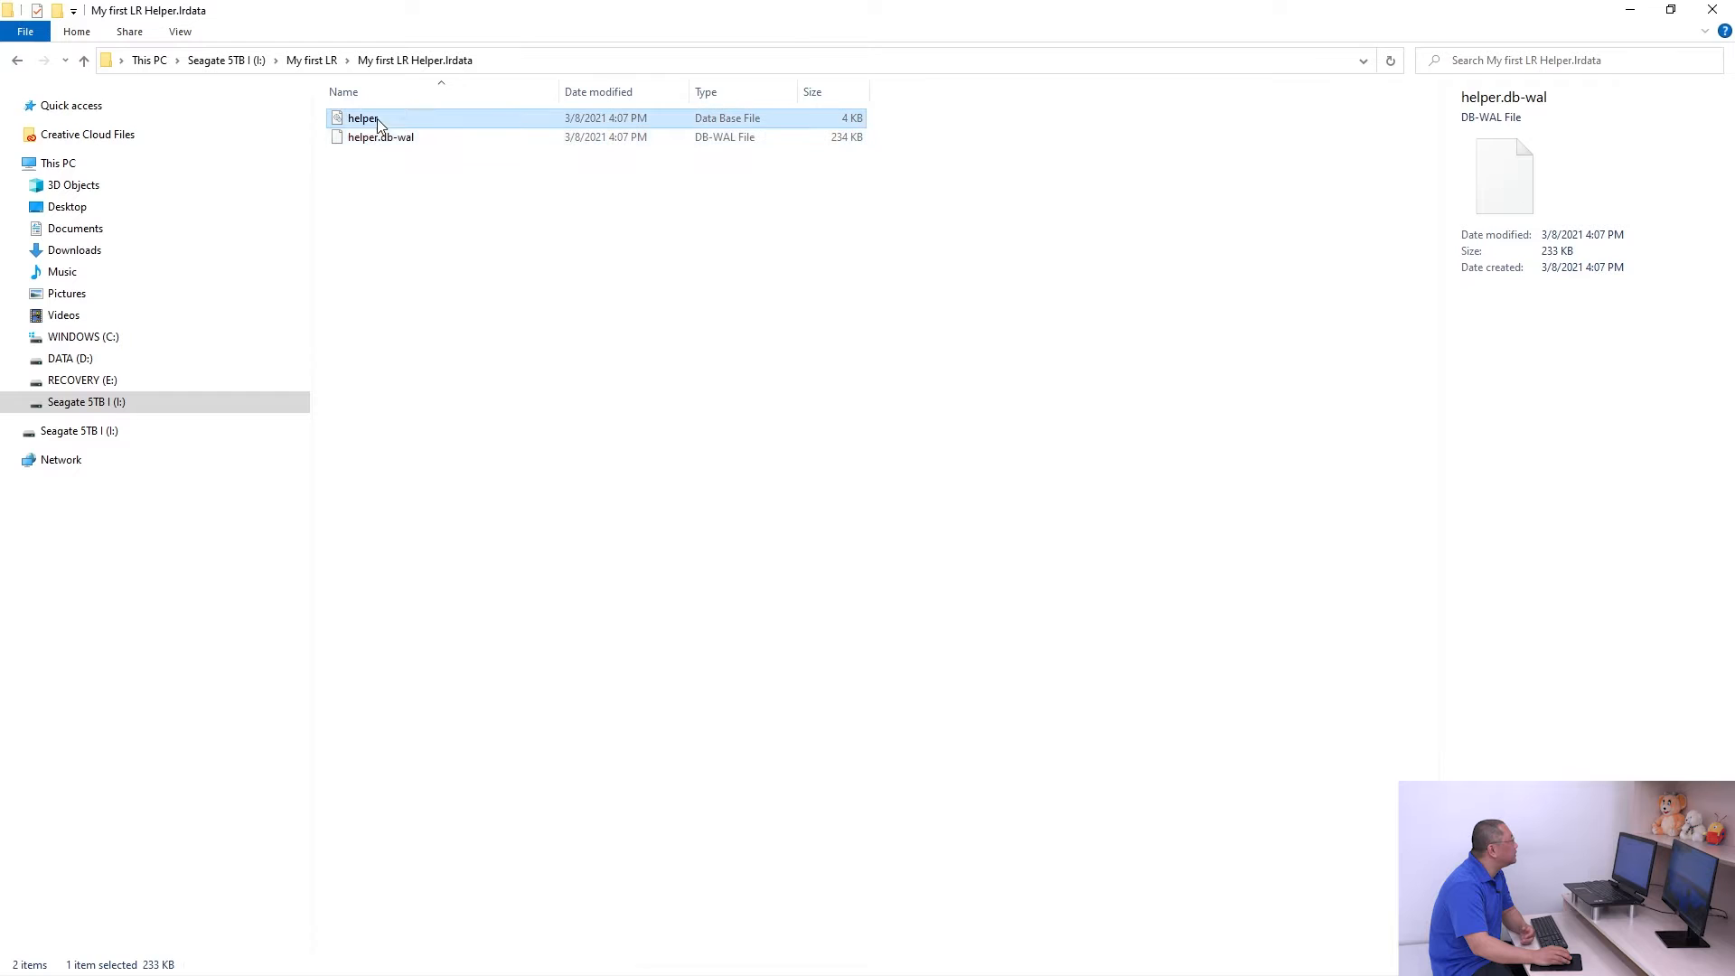
click(415, 198)
click(314, 60)
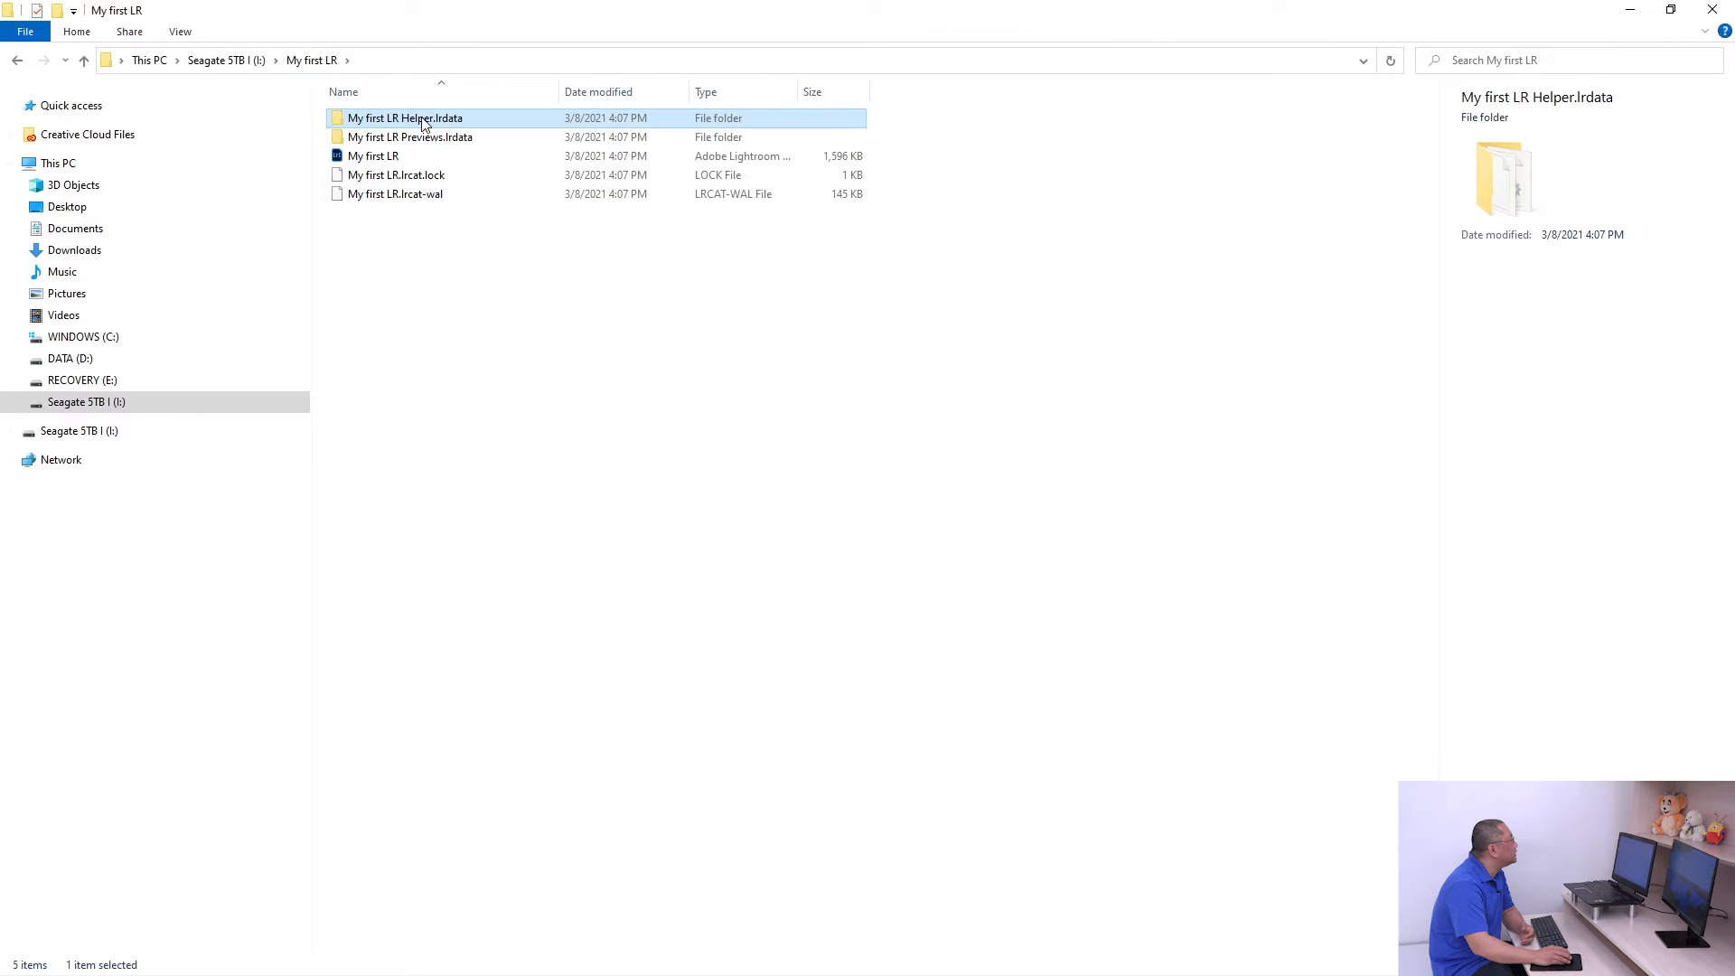
Step: View the contents of the My first LR Previews.lrdata folder and return to the My first LR folder
mouse_move(433, 146)
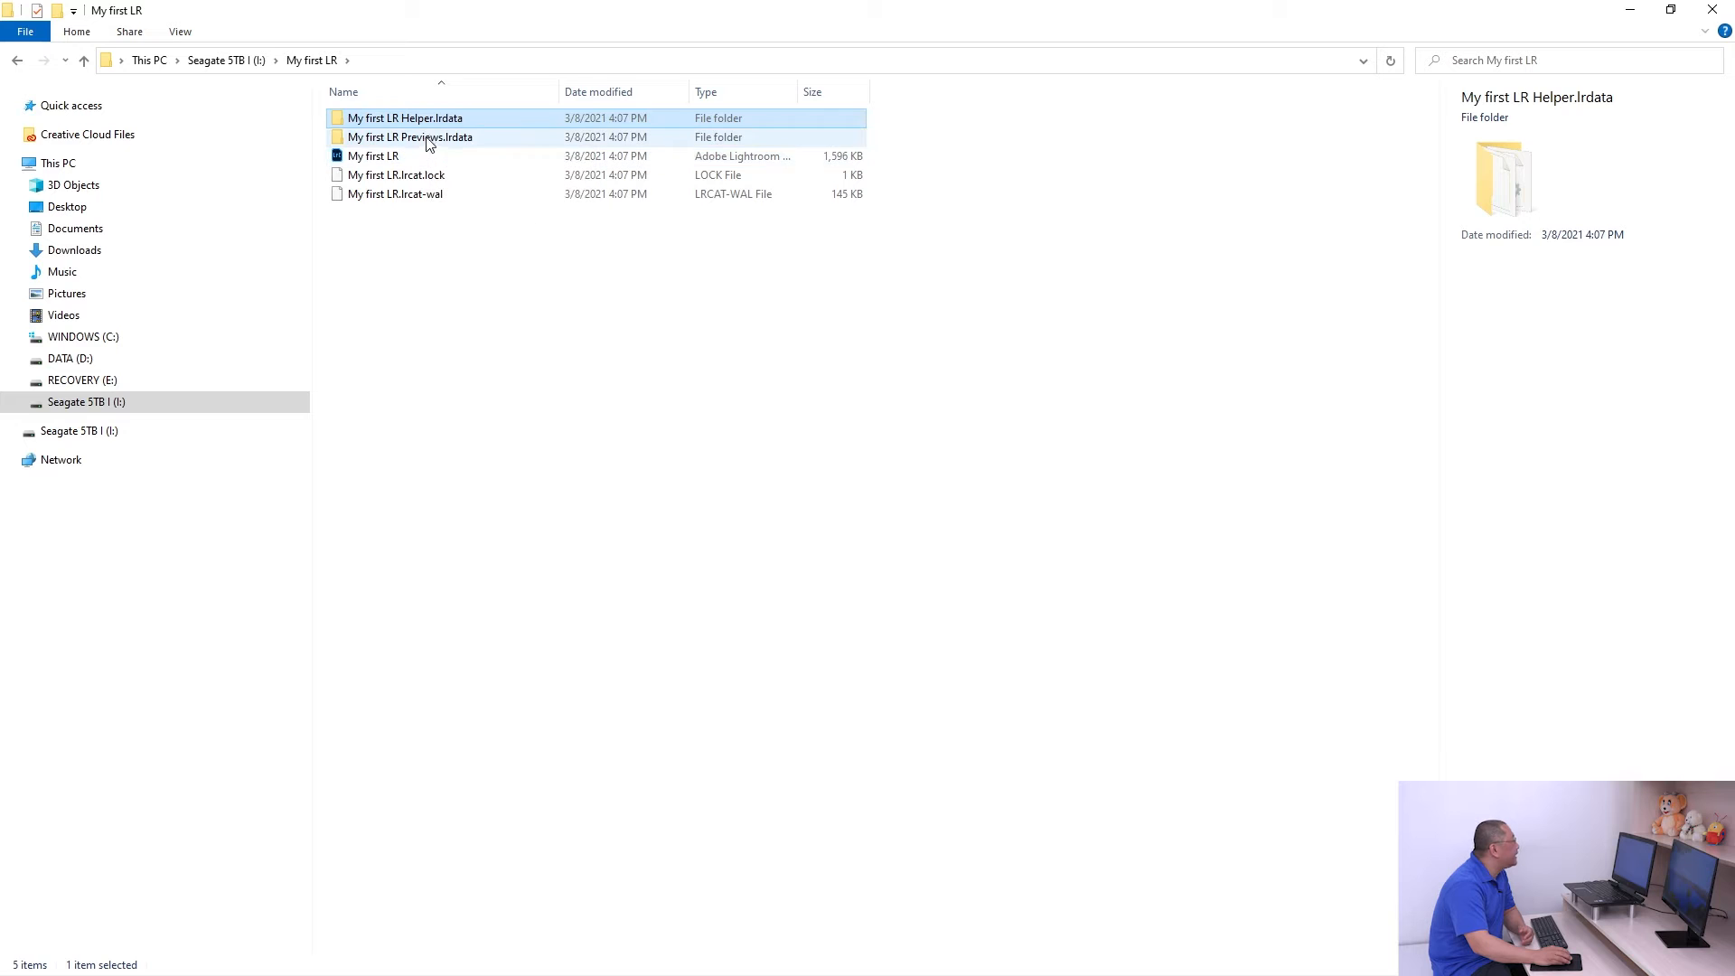
click(429, 142)
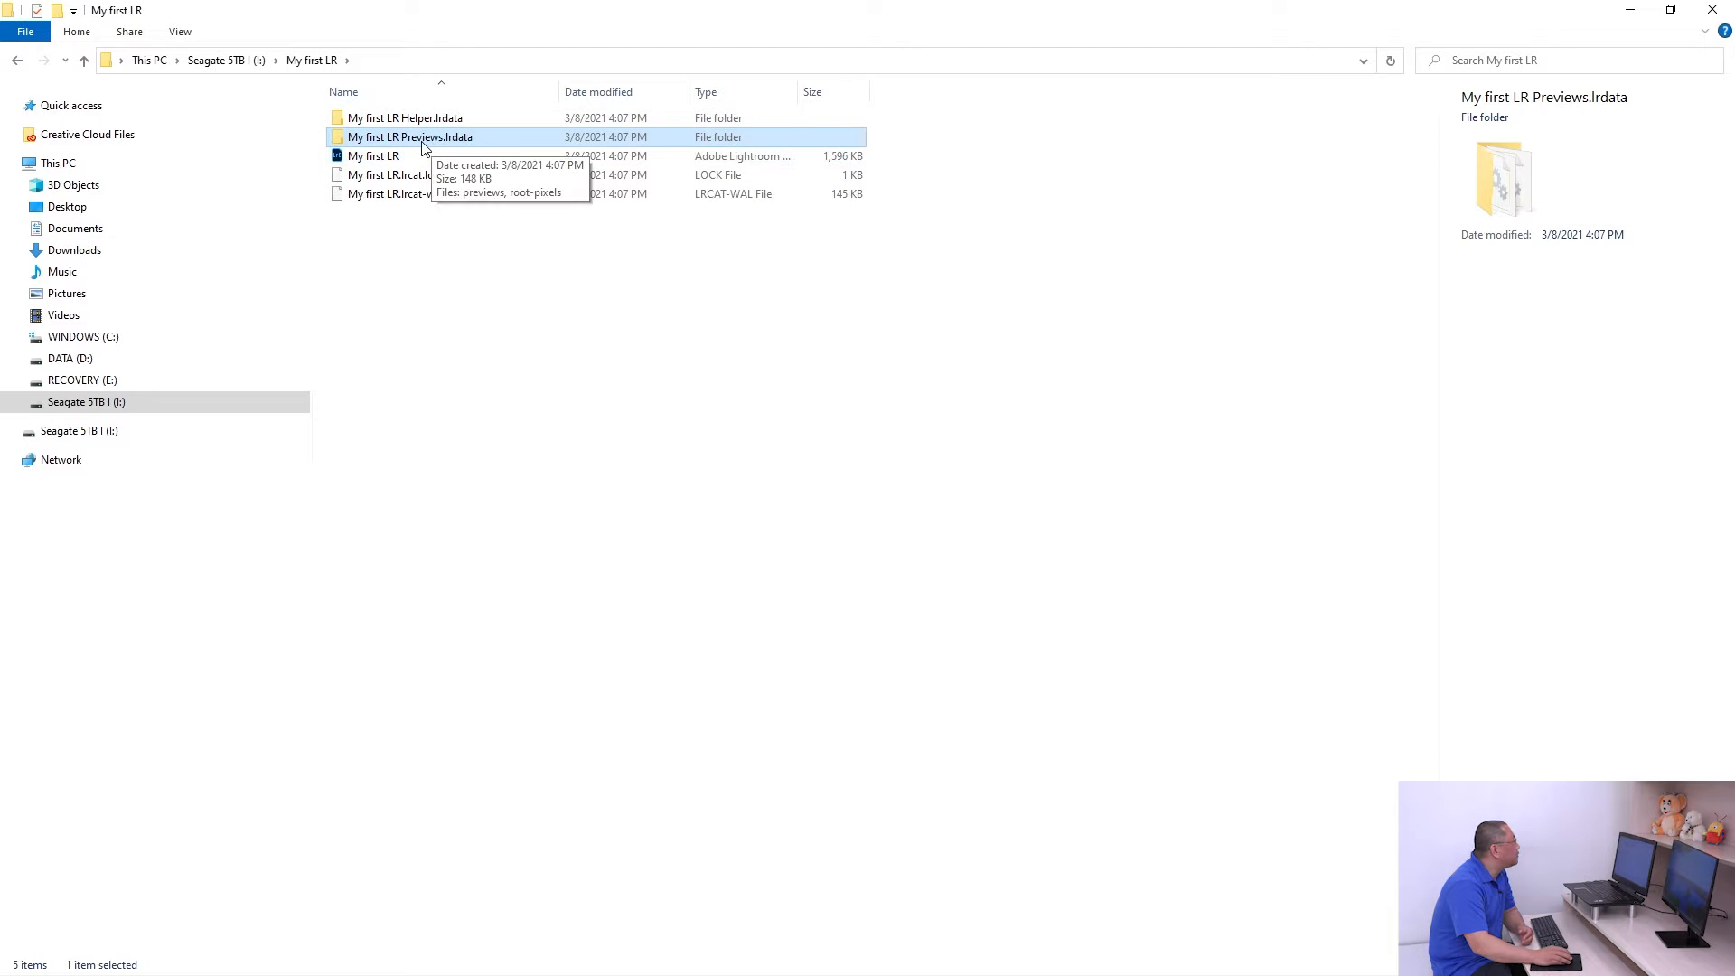
double_click(431, 143)
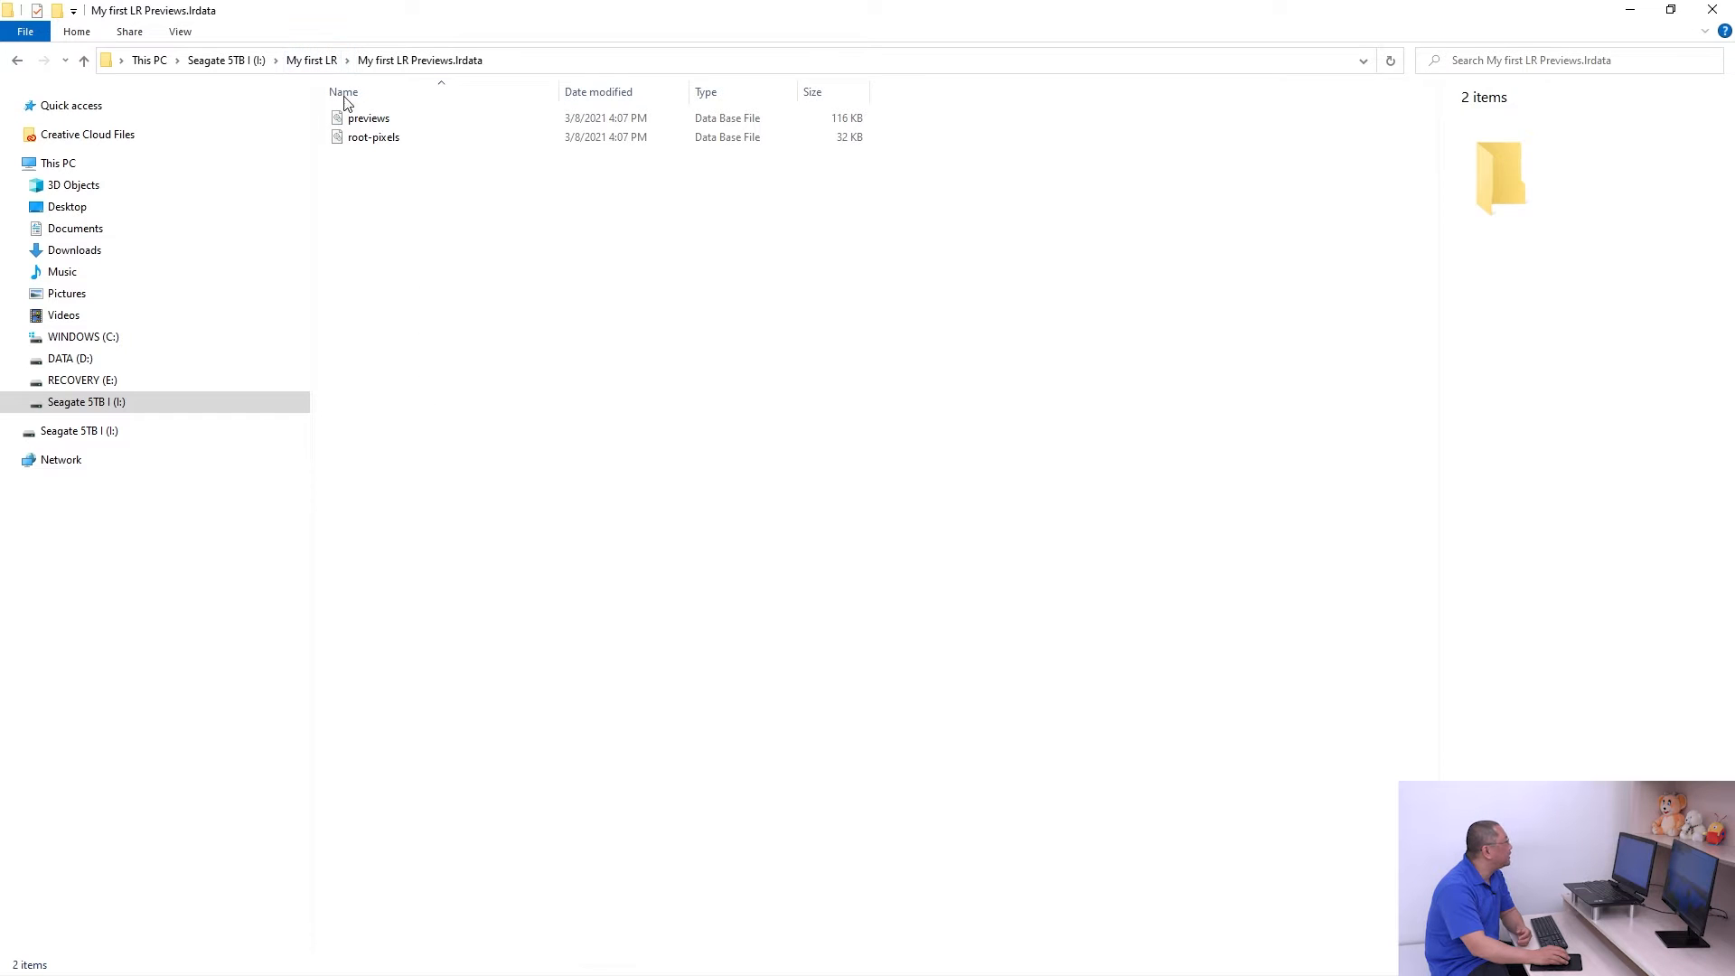
click(312, 60)
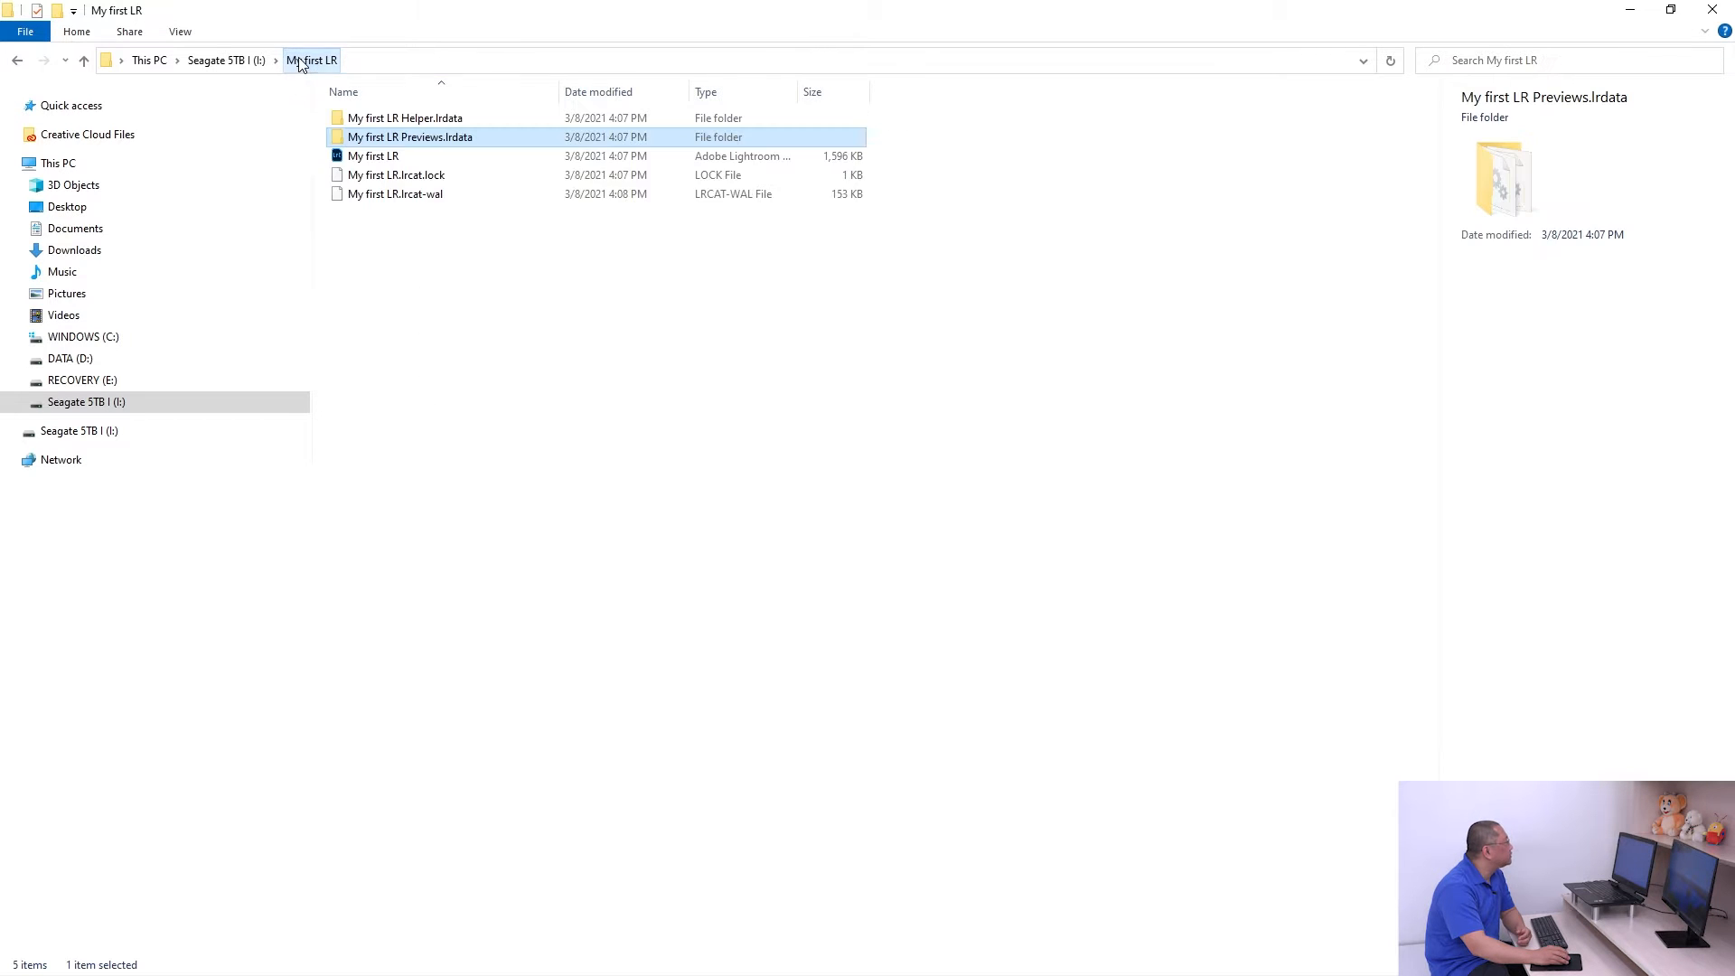
double_click(430, 145)
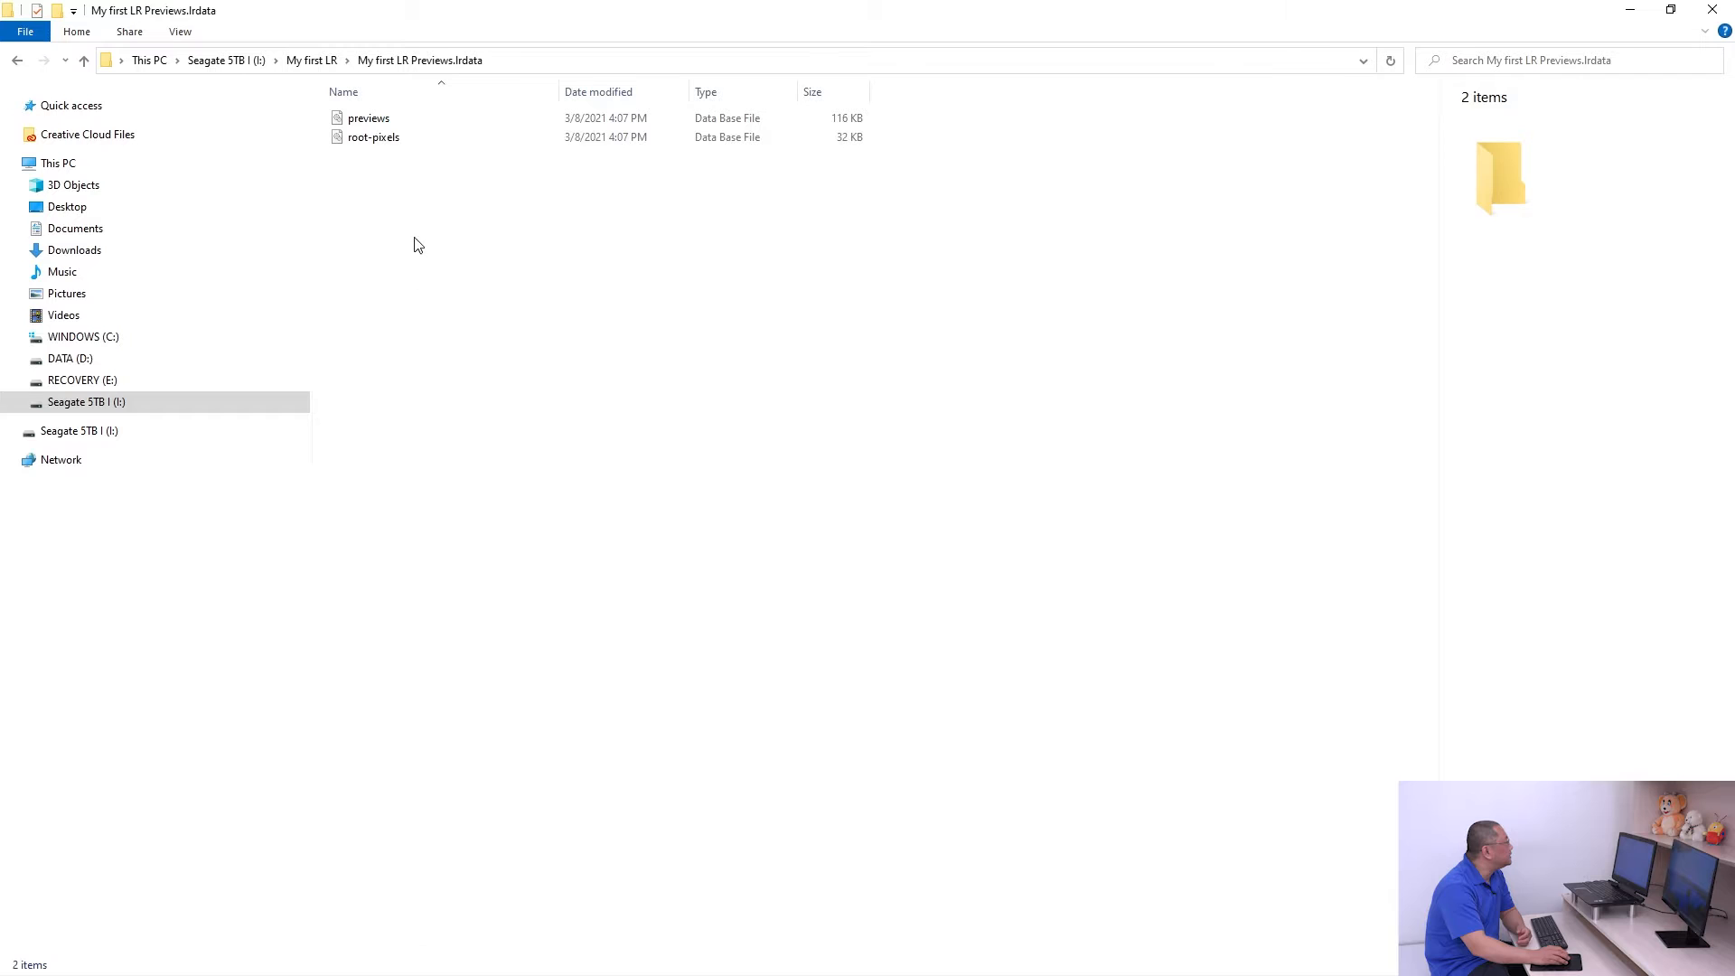
click(327, 60)
Step: Switch to Lightroom Classic and compare the Develop and Library modules, ending in Library
key(alt+Tab)
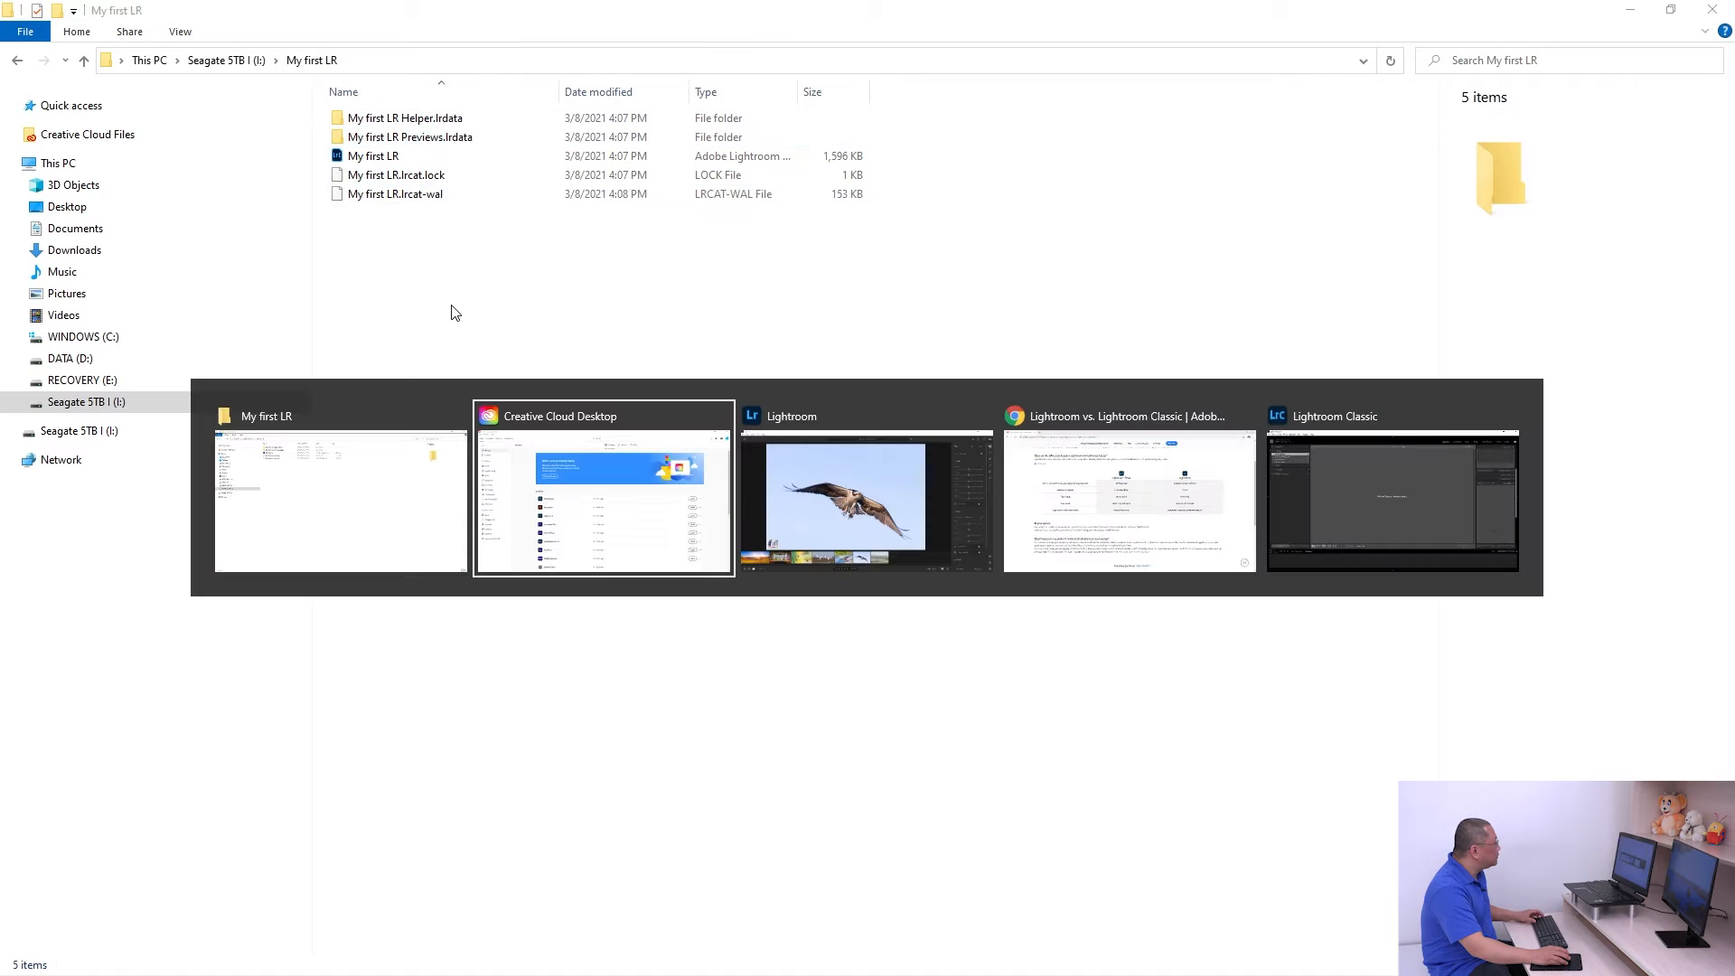
key(alt+Tab)
key(alt+Tab)
key(alt+Tab)
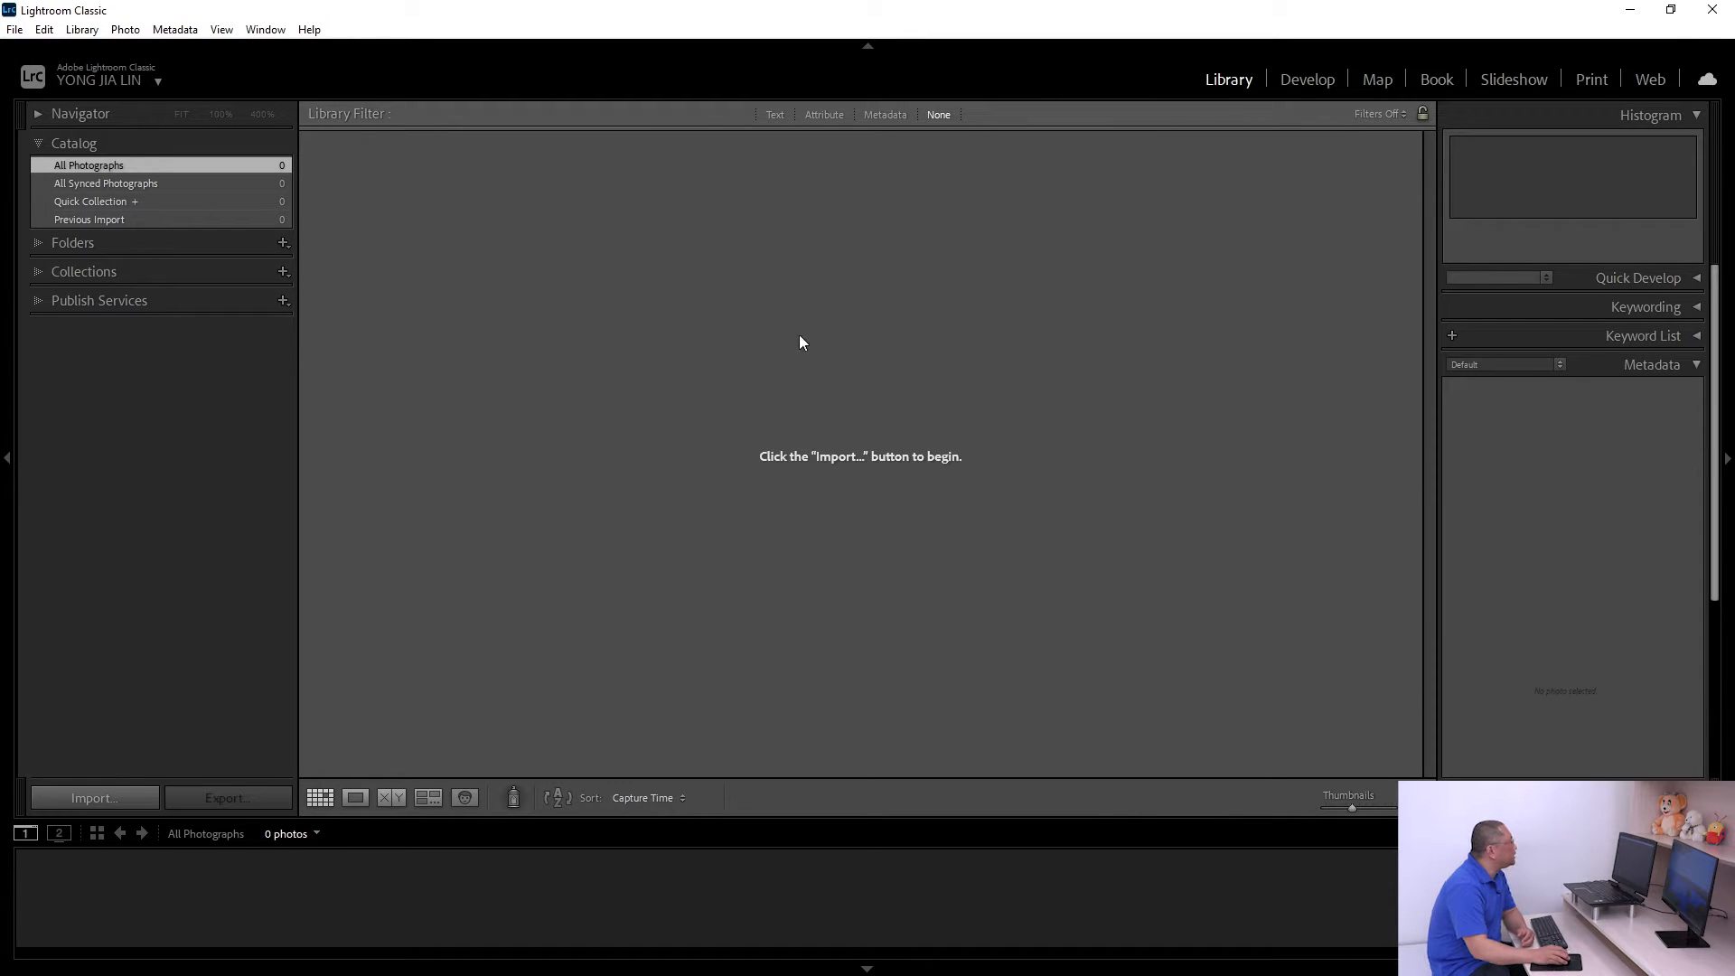
click(1308, 81)
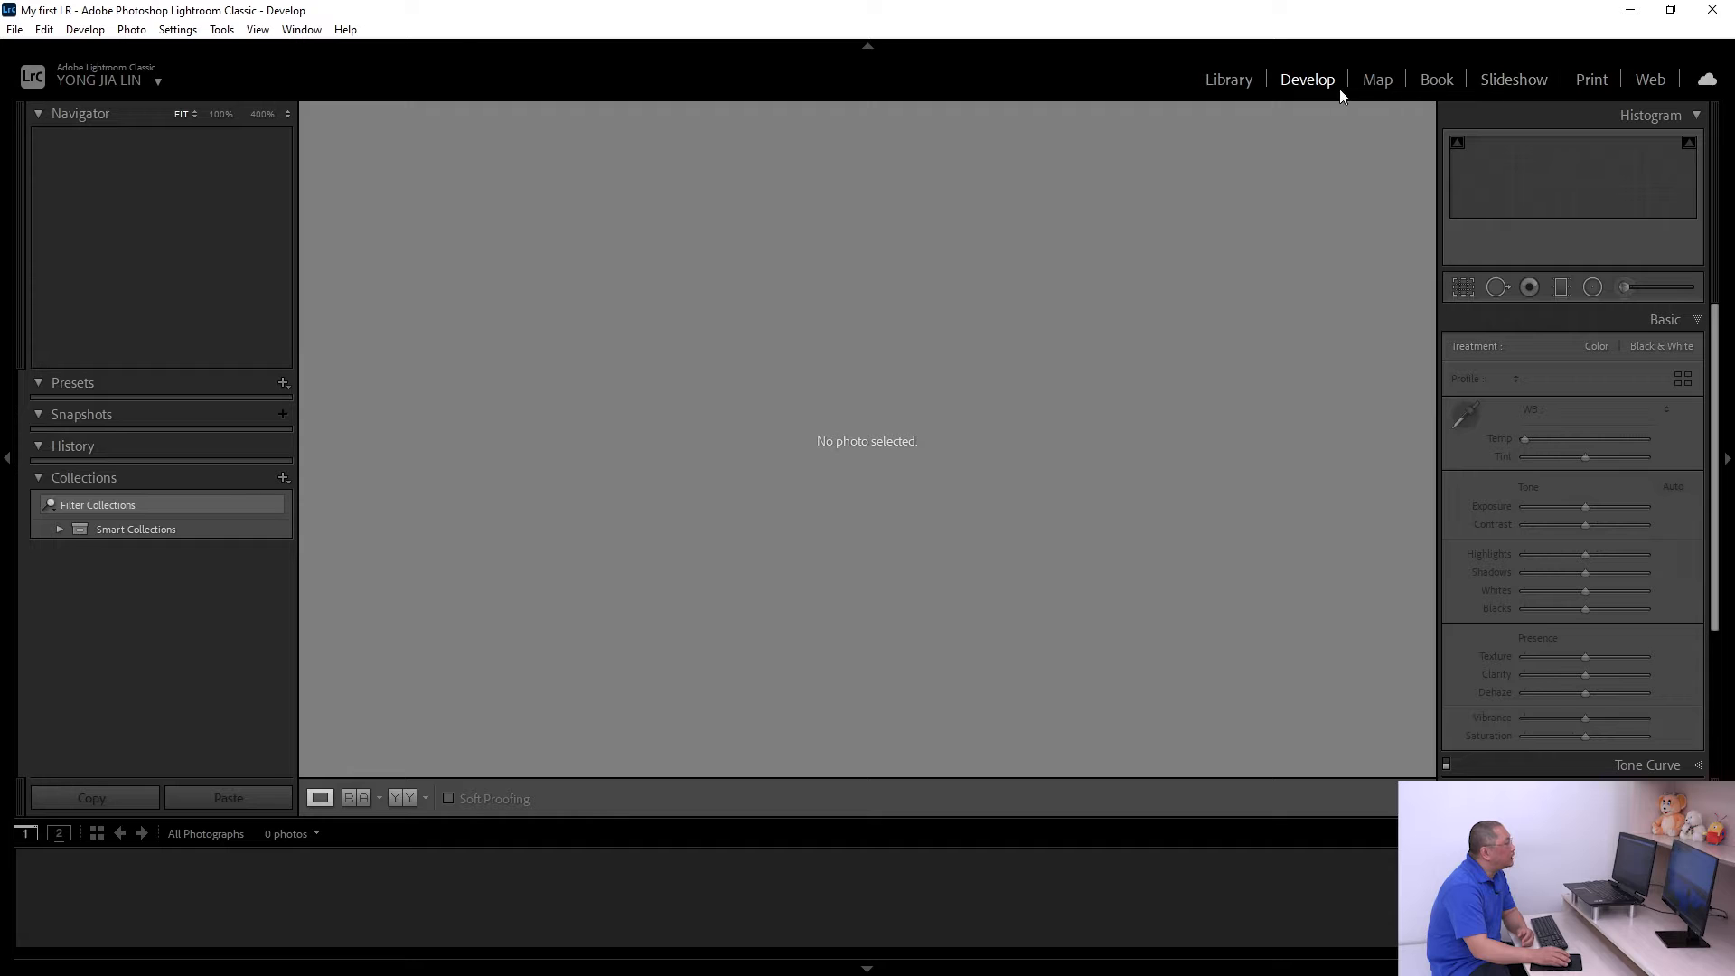
click(1236, 80)
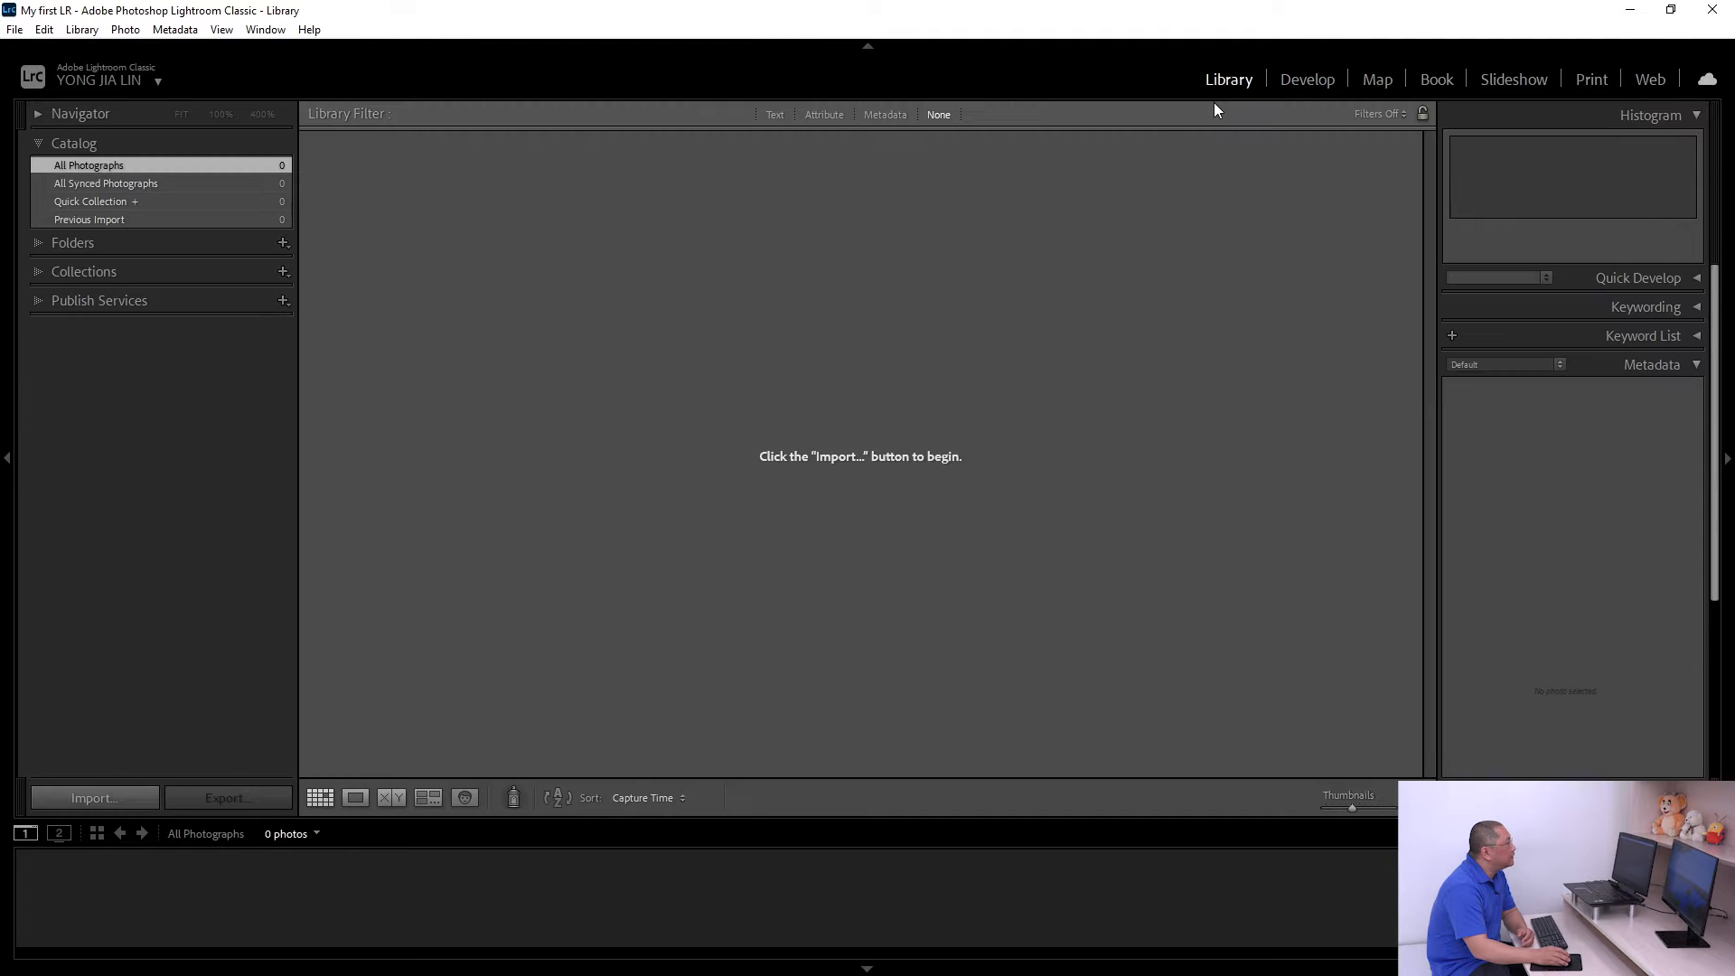
click(1309, 82)
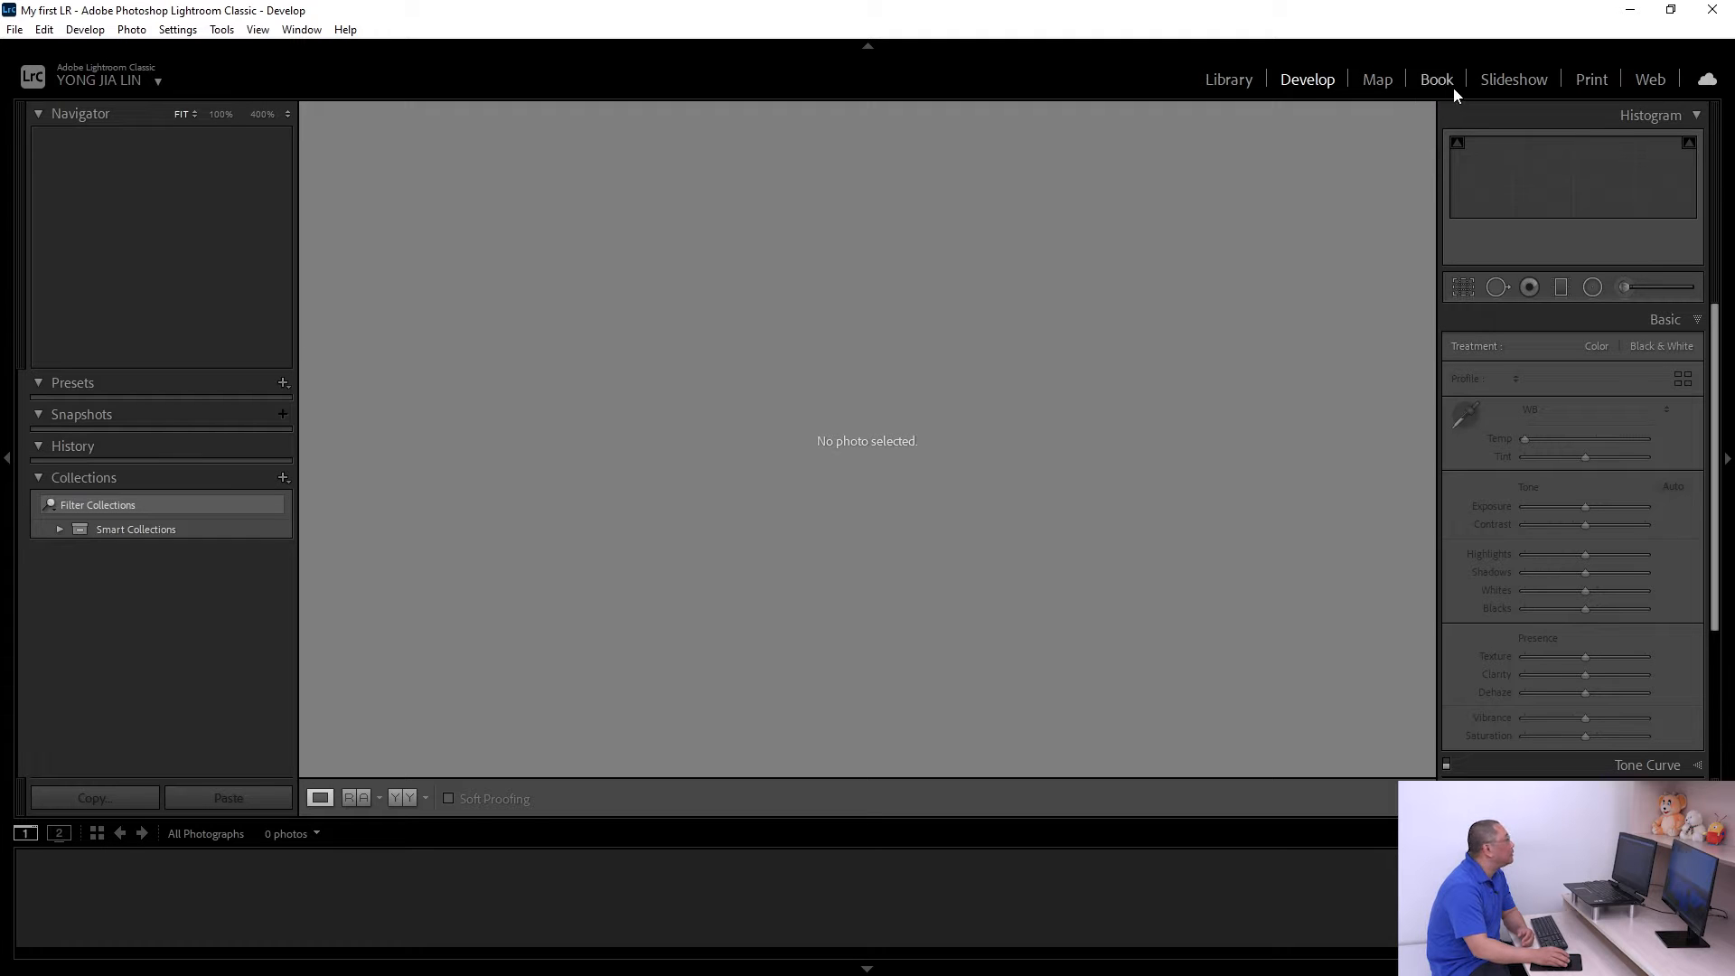
click(1231, 83)
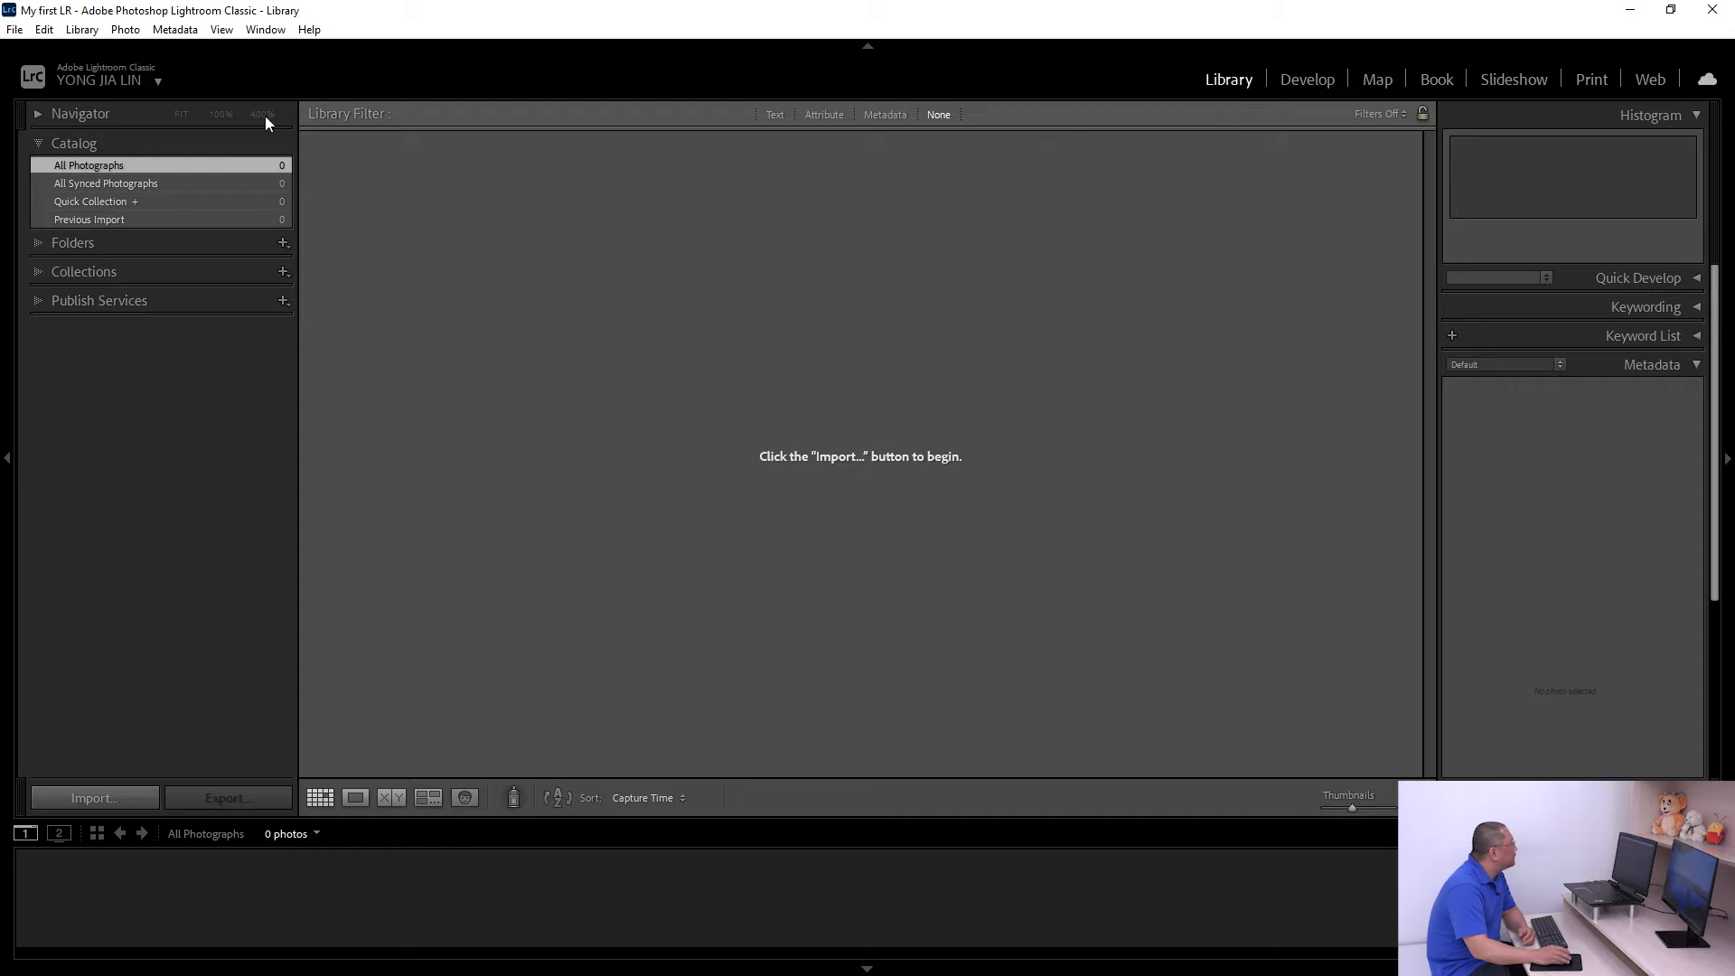
Step: Start a photo import and choose the My Pictures folder on the Seagate 5TB I (I:) drive as the source
click(20, 31)
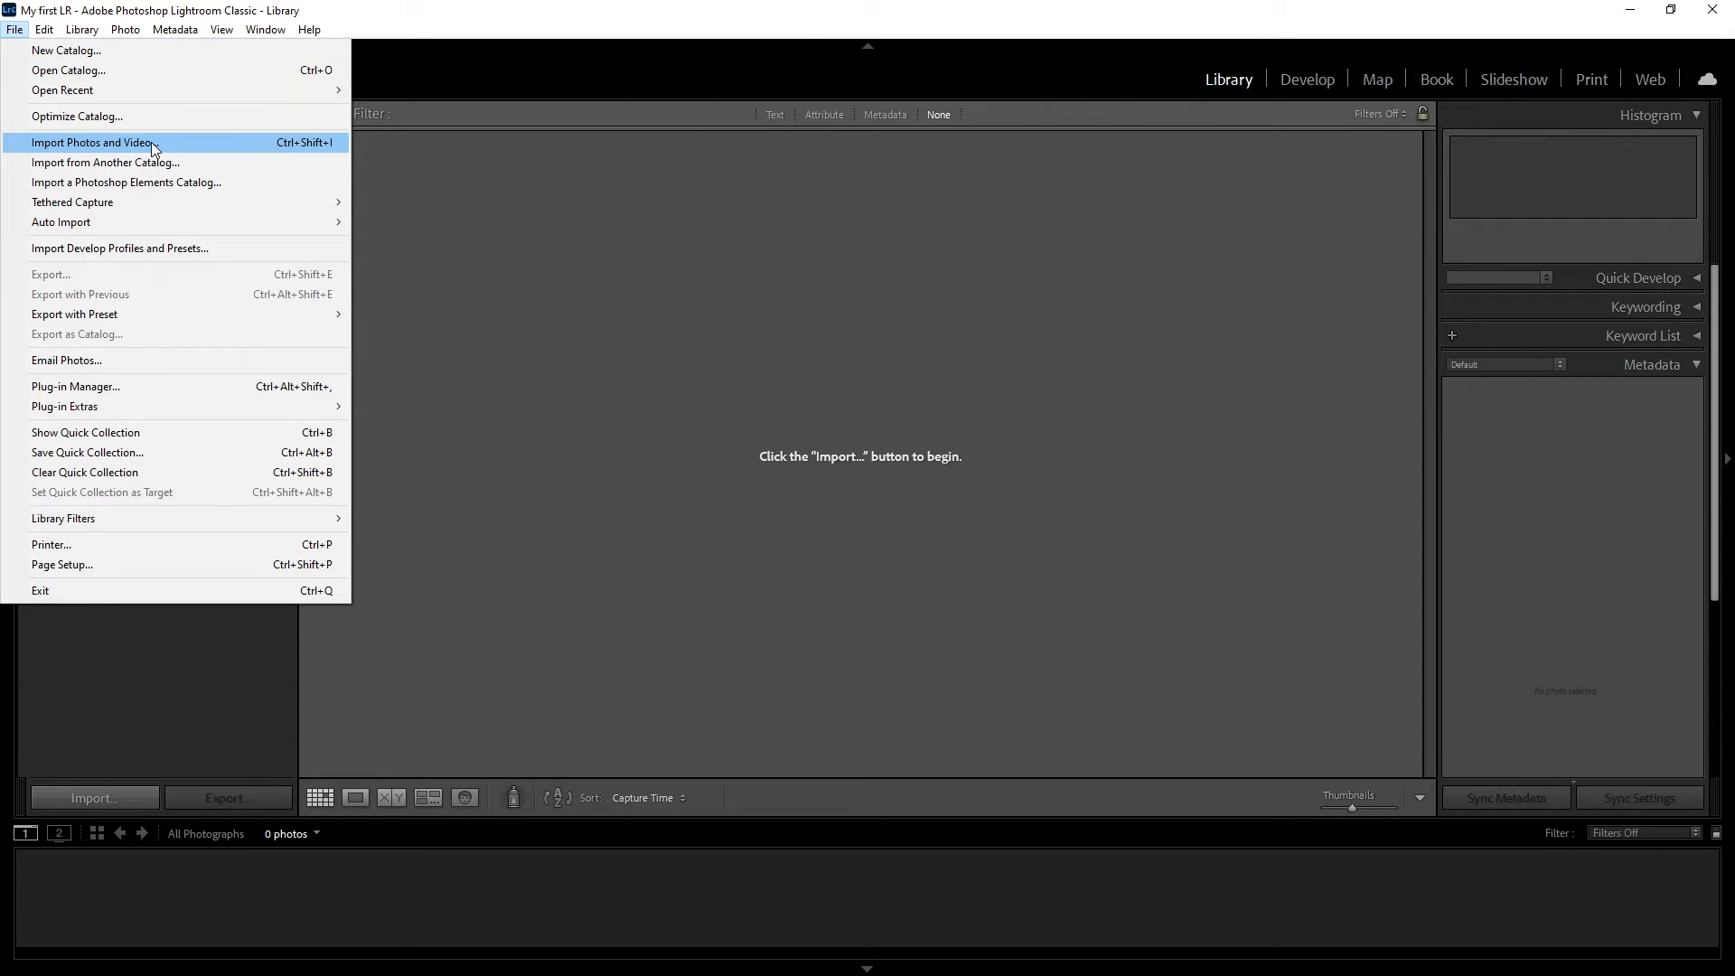
click(100, 800)
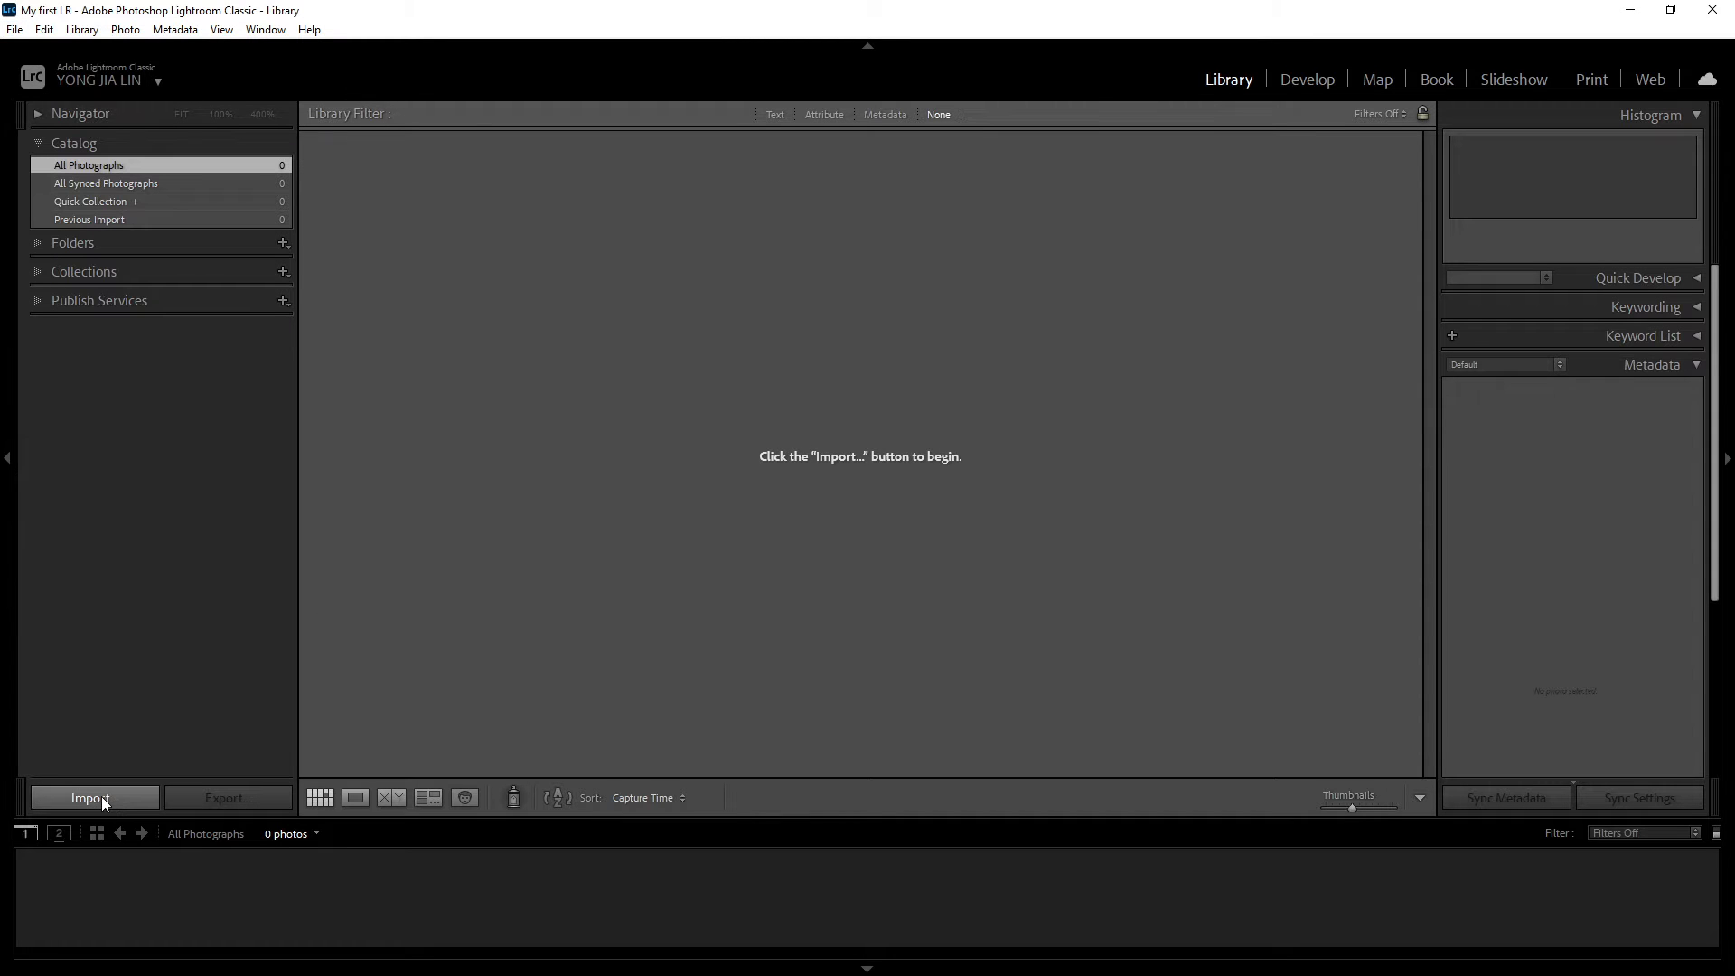
click(102, 797)
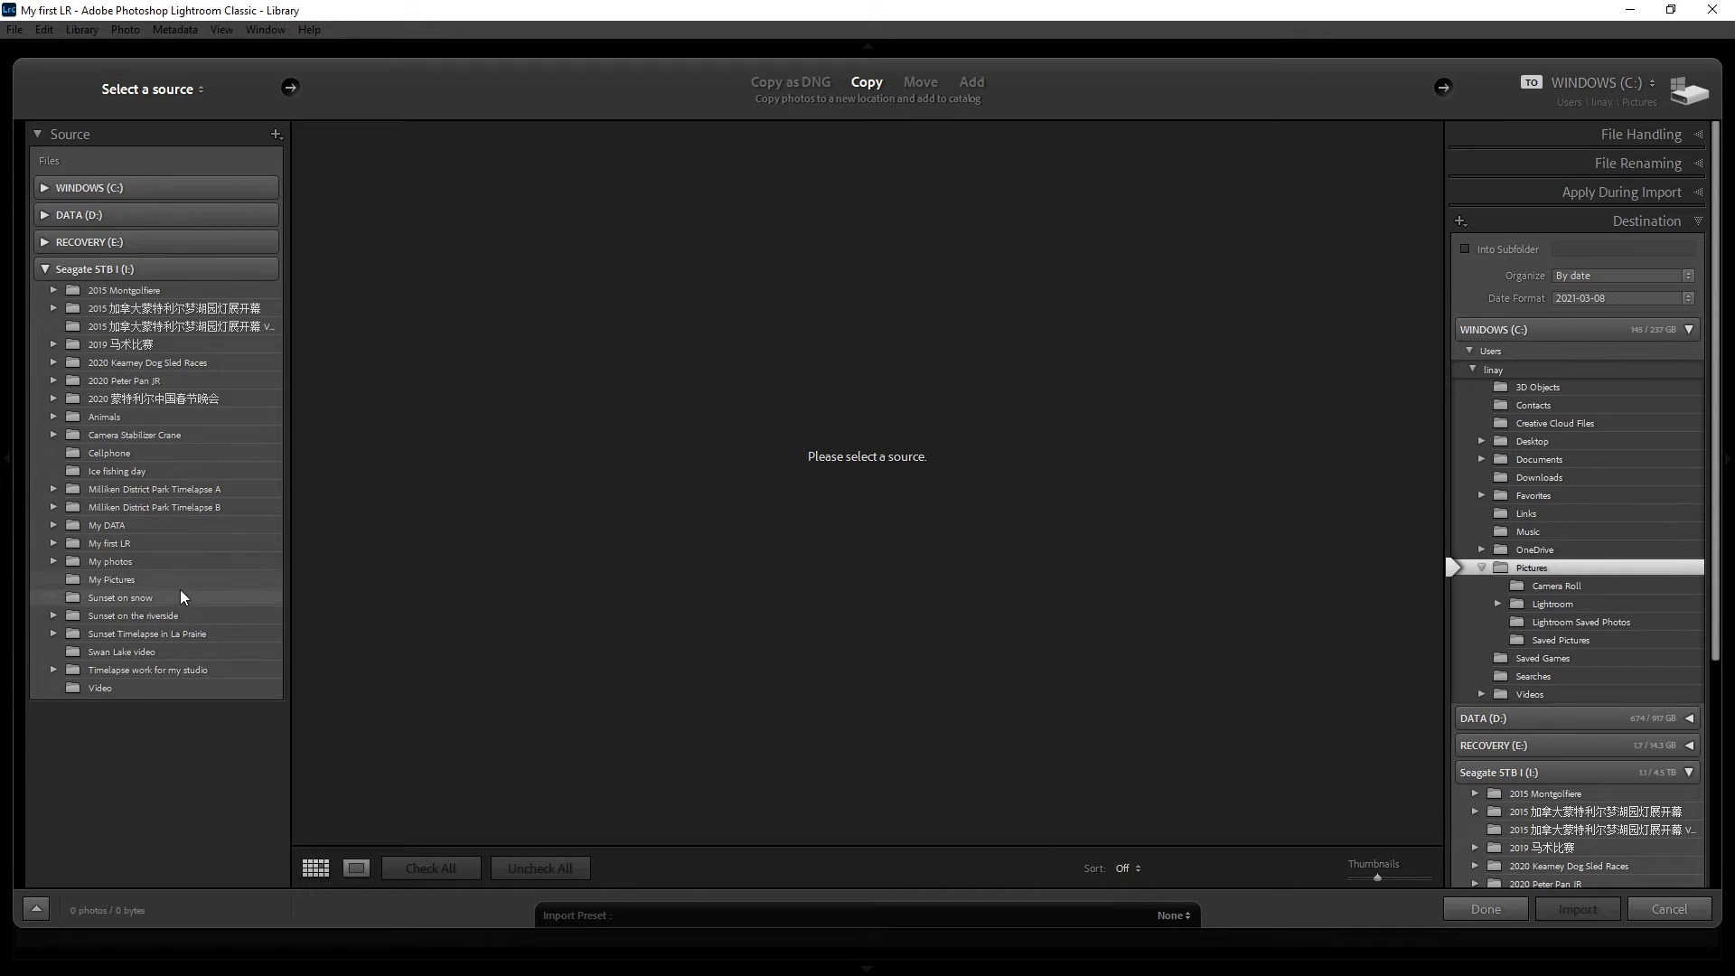
click(112, 580)
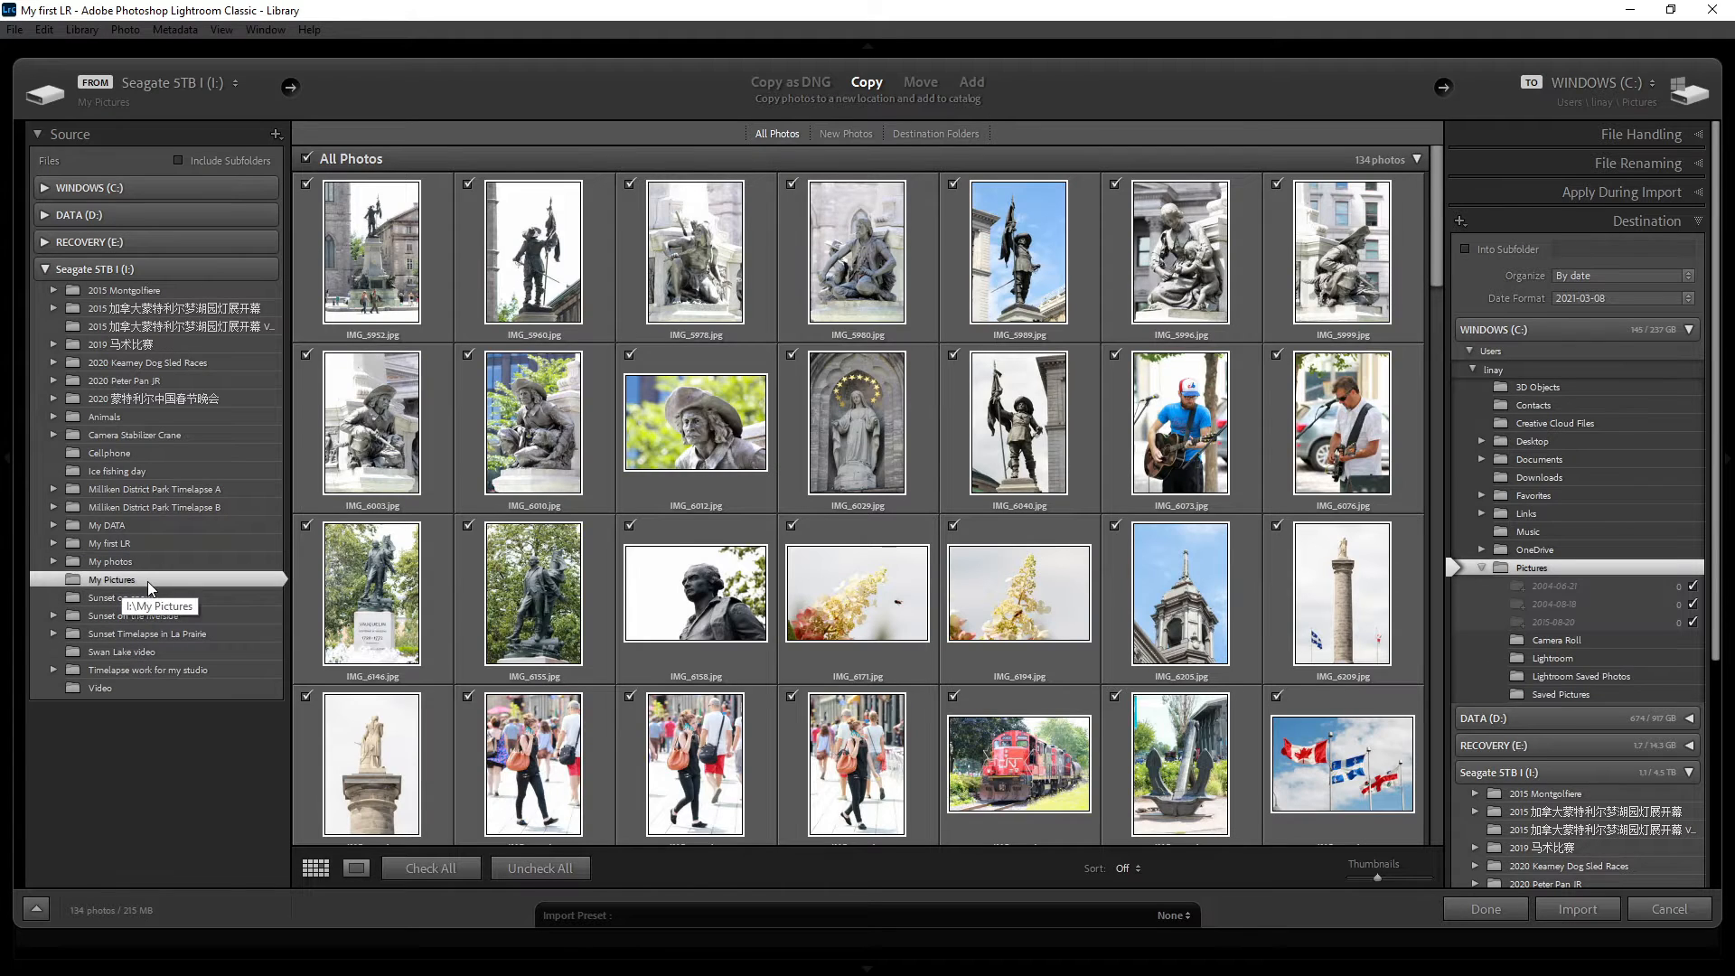
Step: Look through all the My Pictures photo thumbnails in the import grid
scroll(842, 506, down, 15)
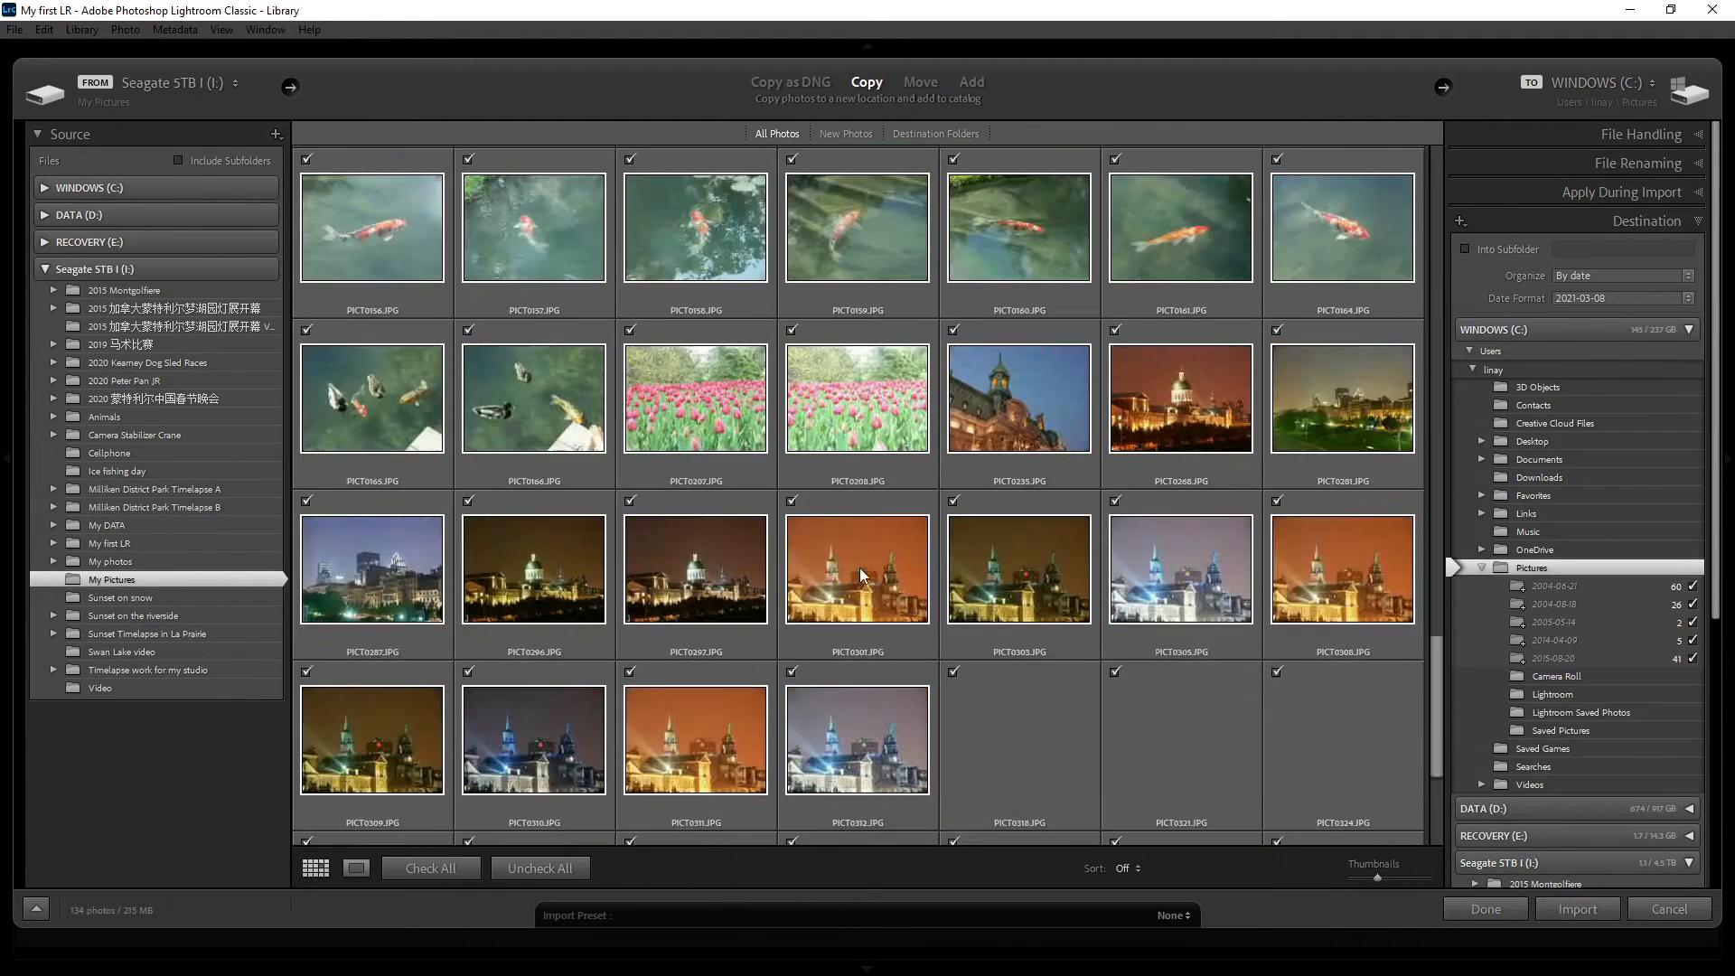
scroll(875, 579, up, 10)
scroll(877, 575, down, 10)
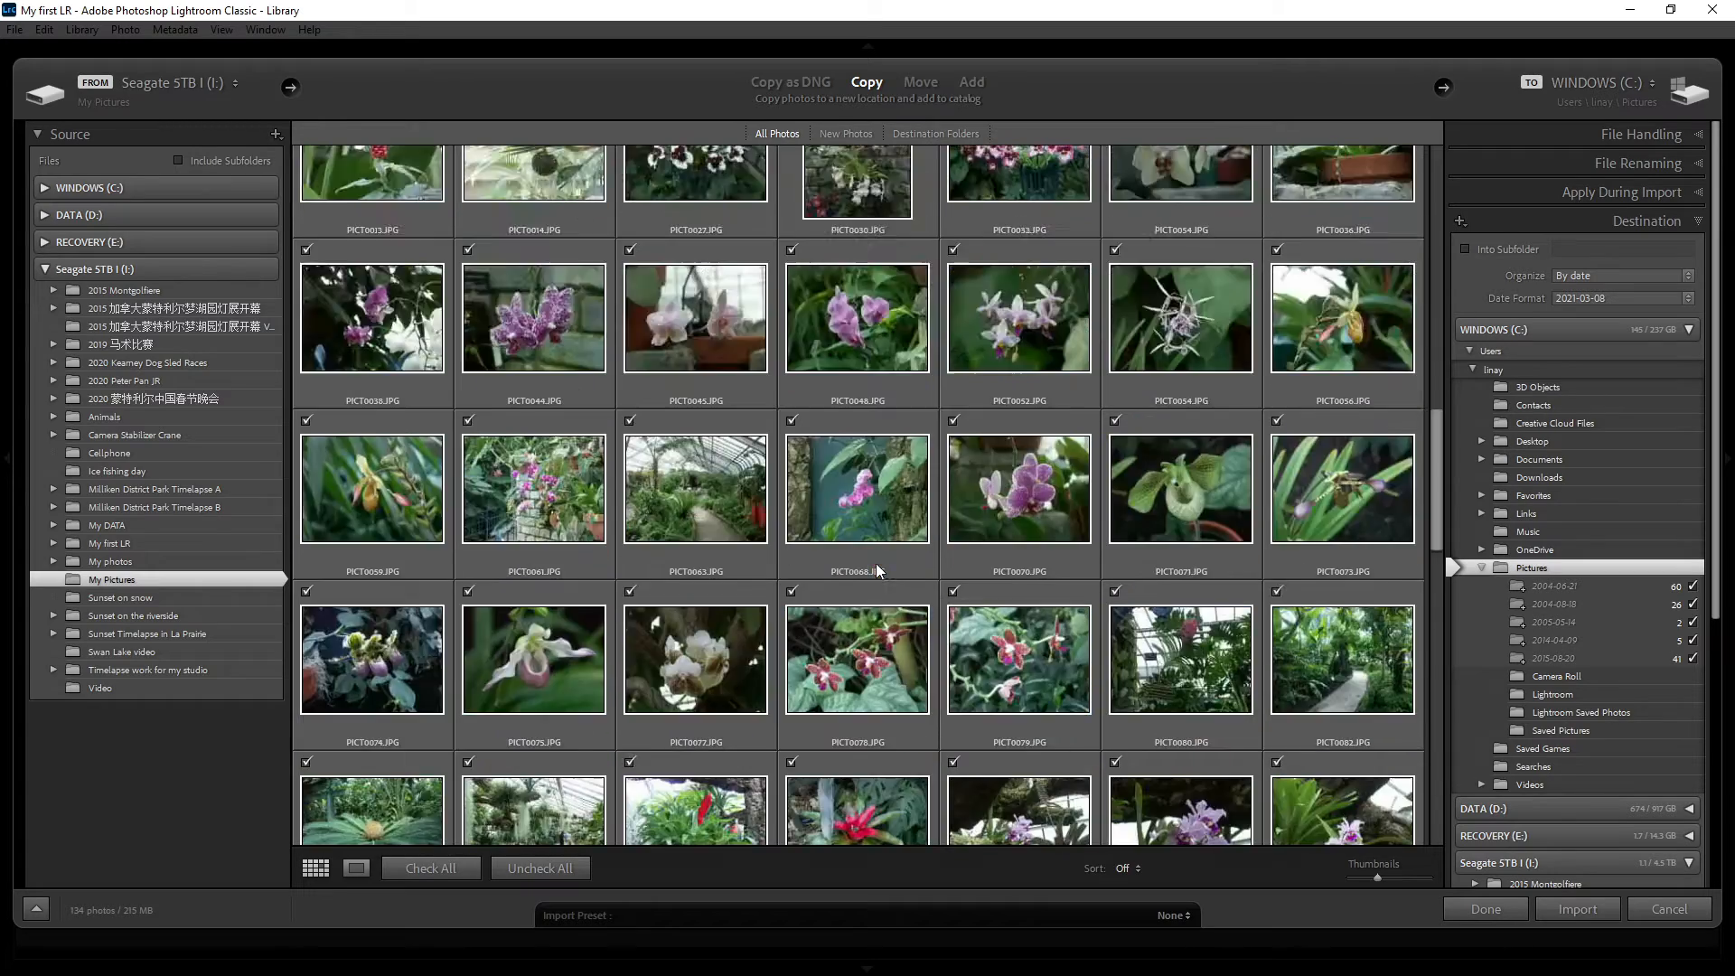
mouse_move(880, 529)
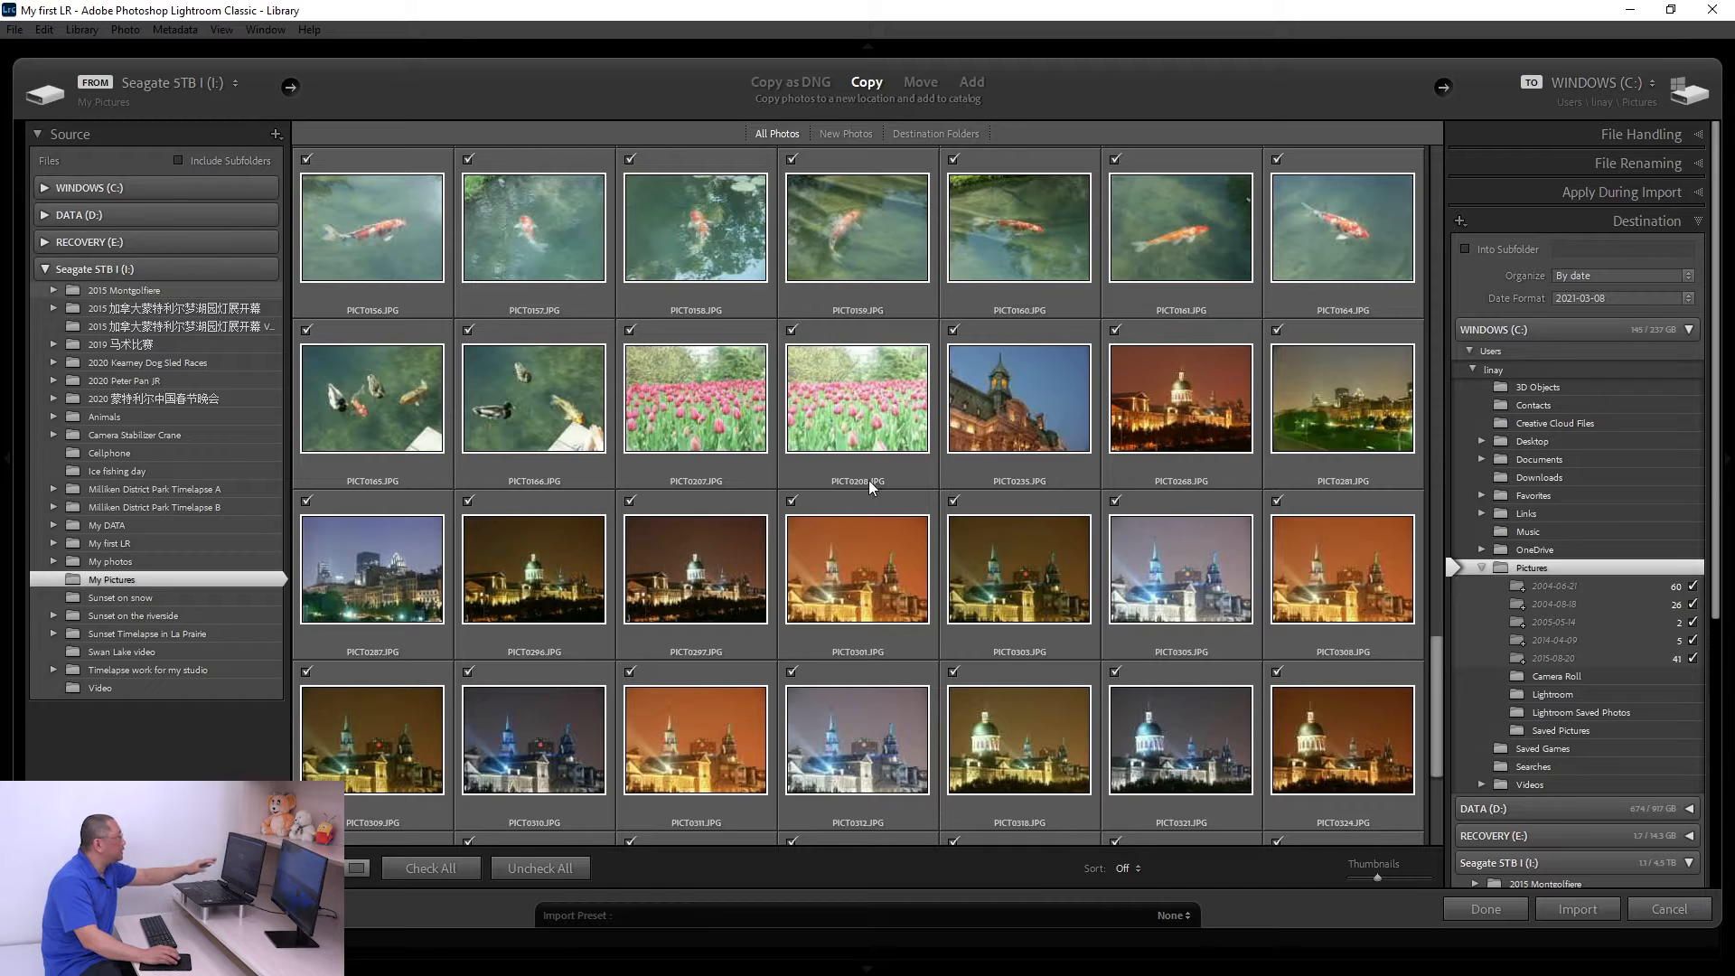
mouse_move(940, 482)
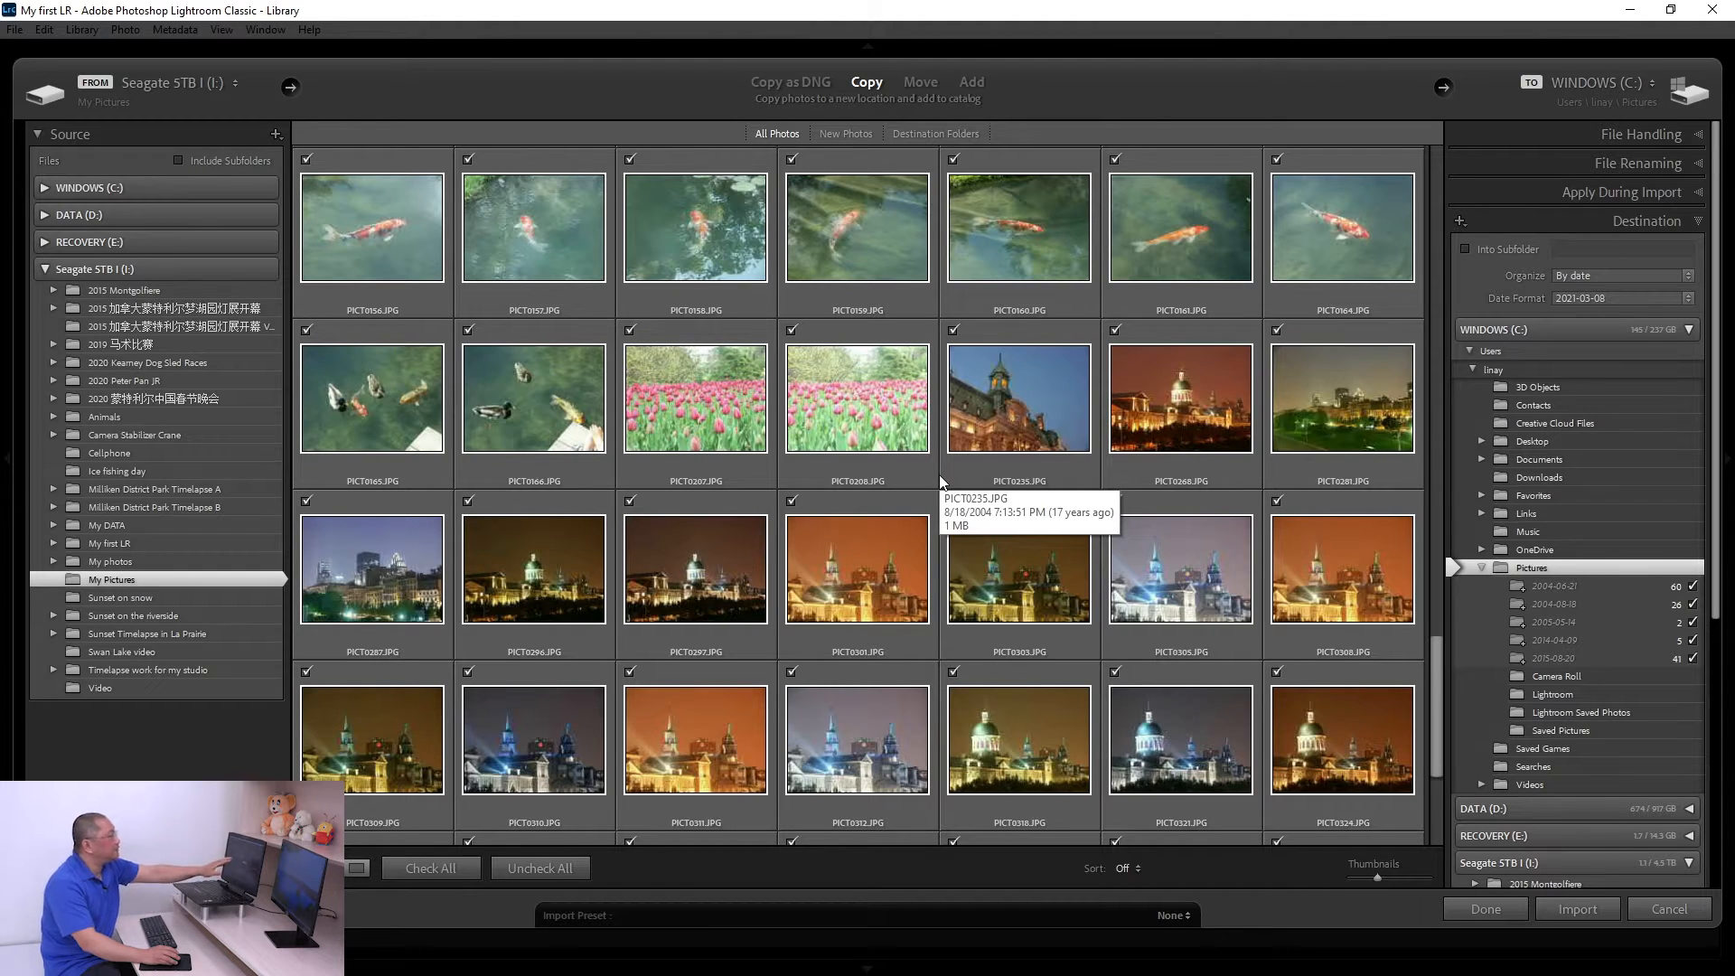
scroll(873, 492, down, 3)
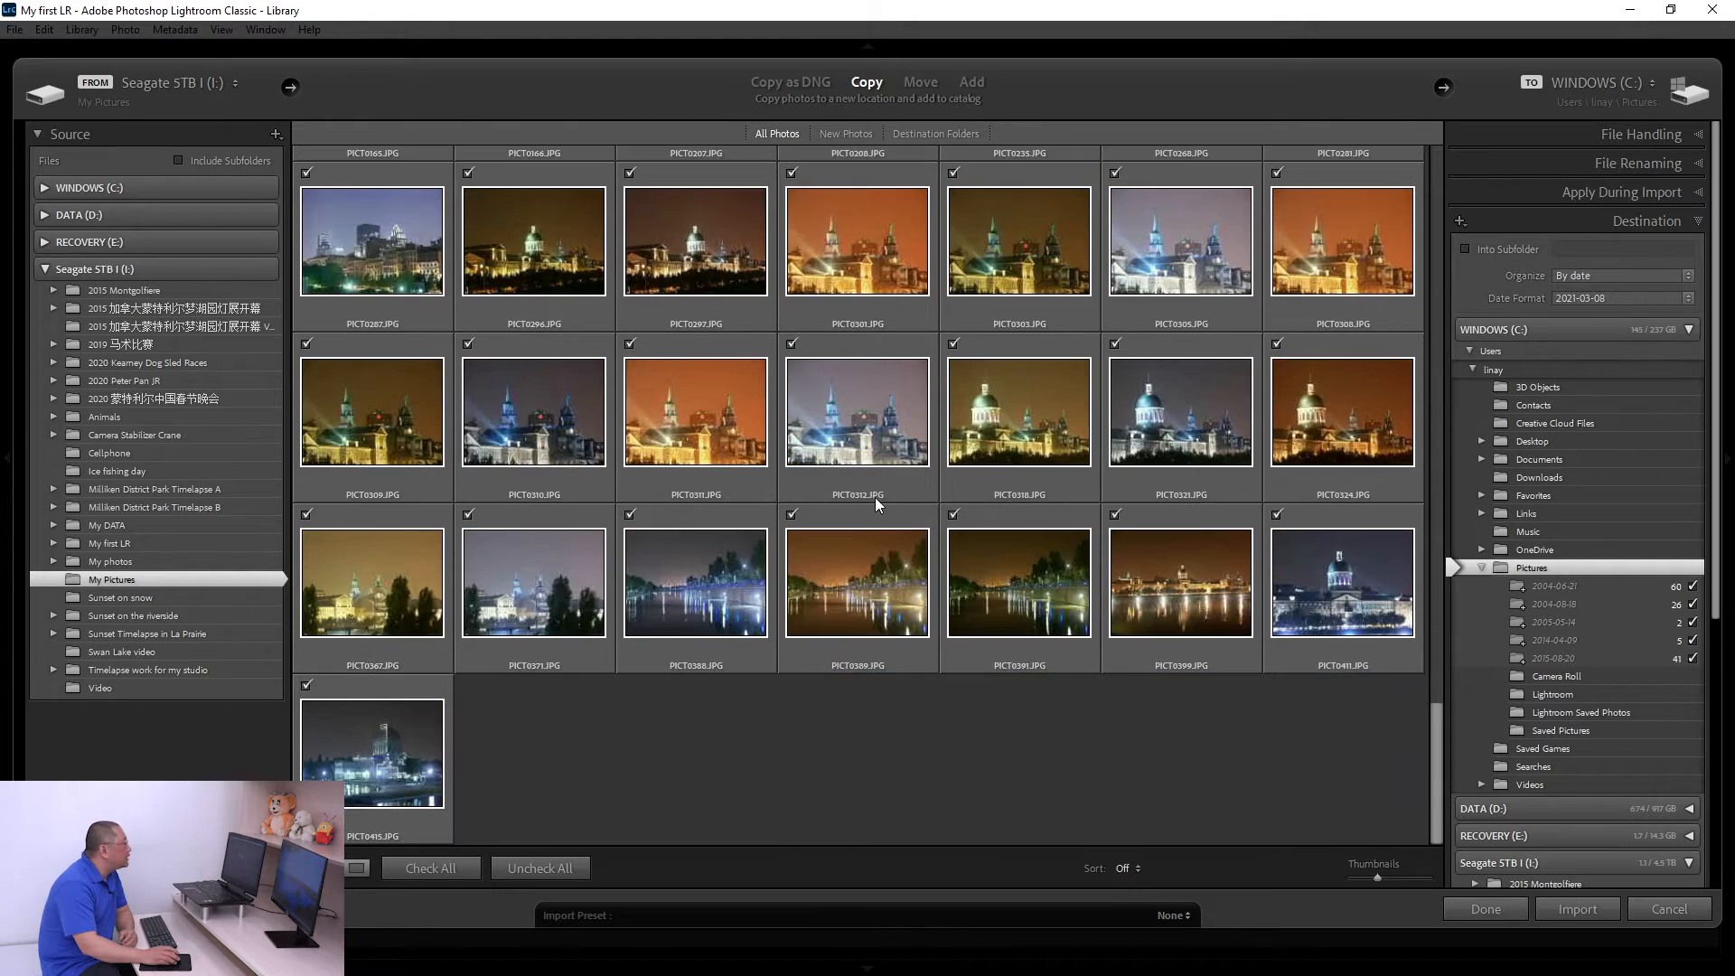
scroll(882, 475, up, 10)
scroll(835, 448, up, 5)
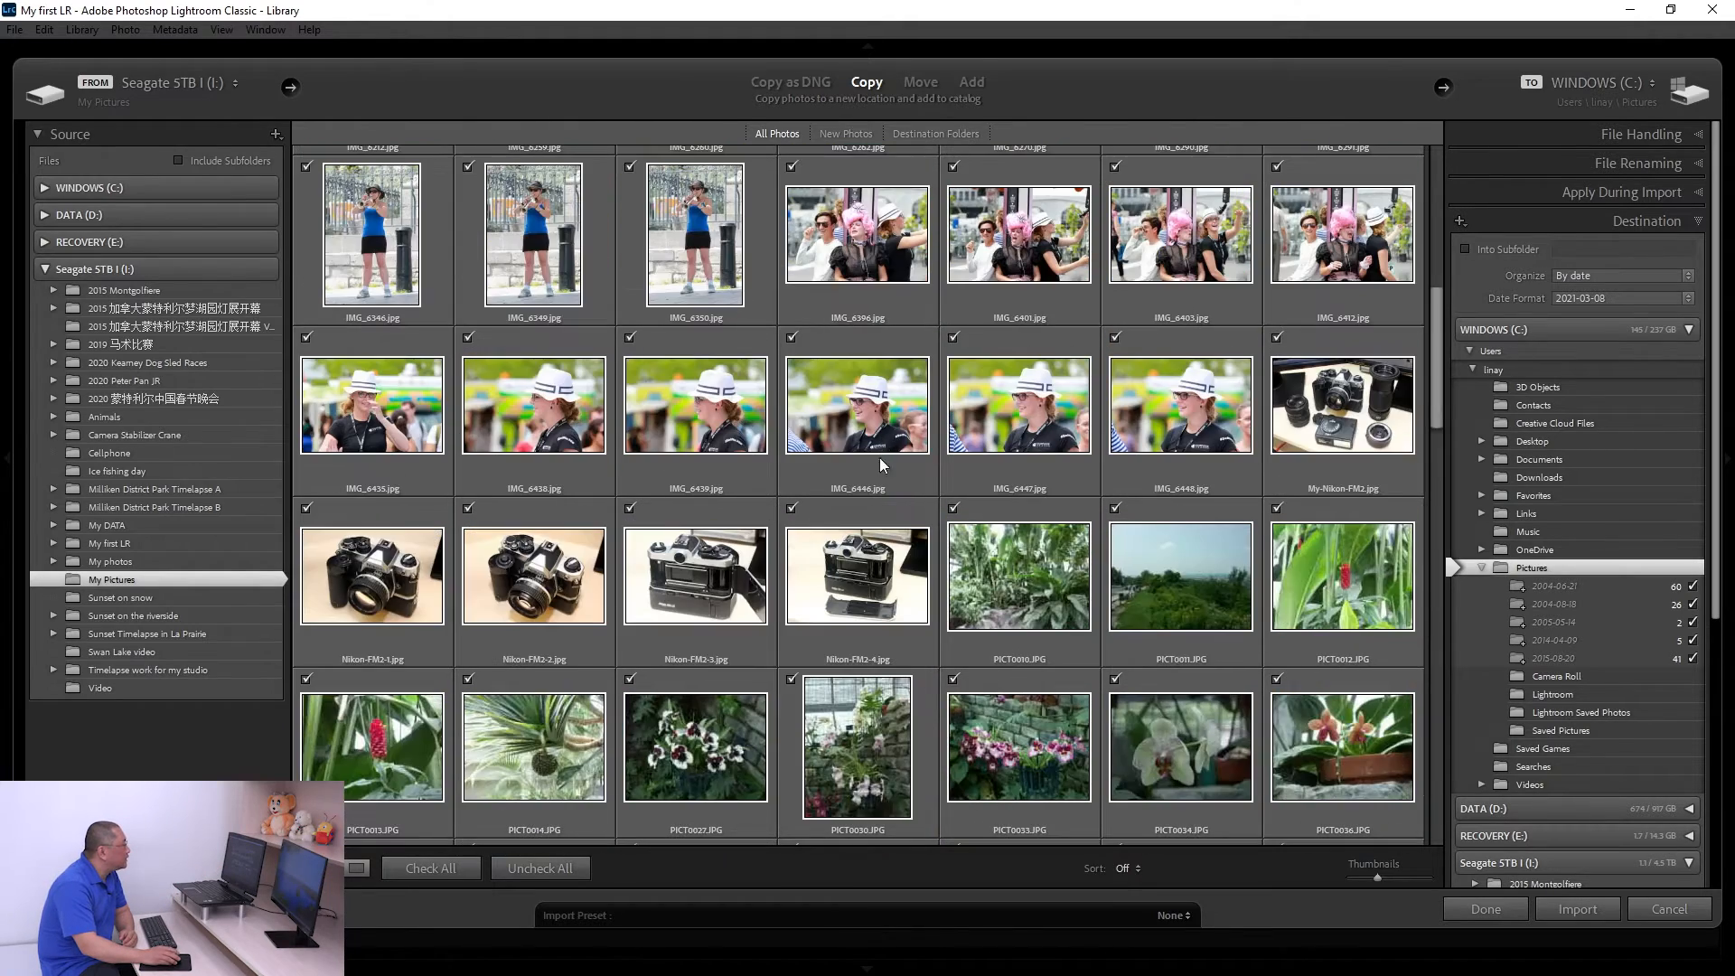
scroll(909, 475, down, 5)
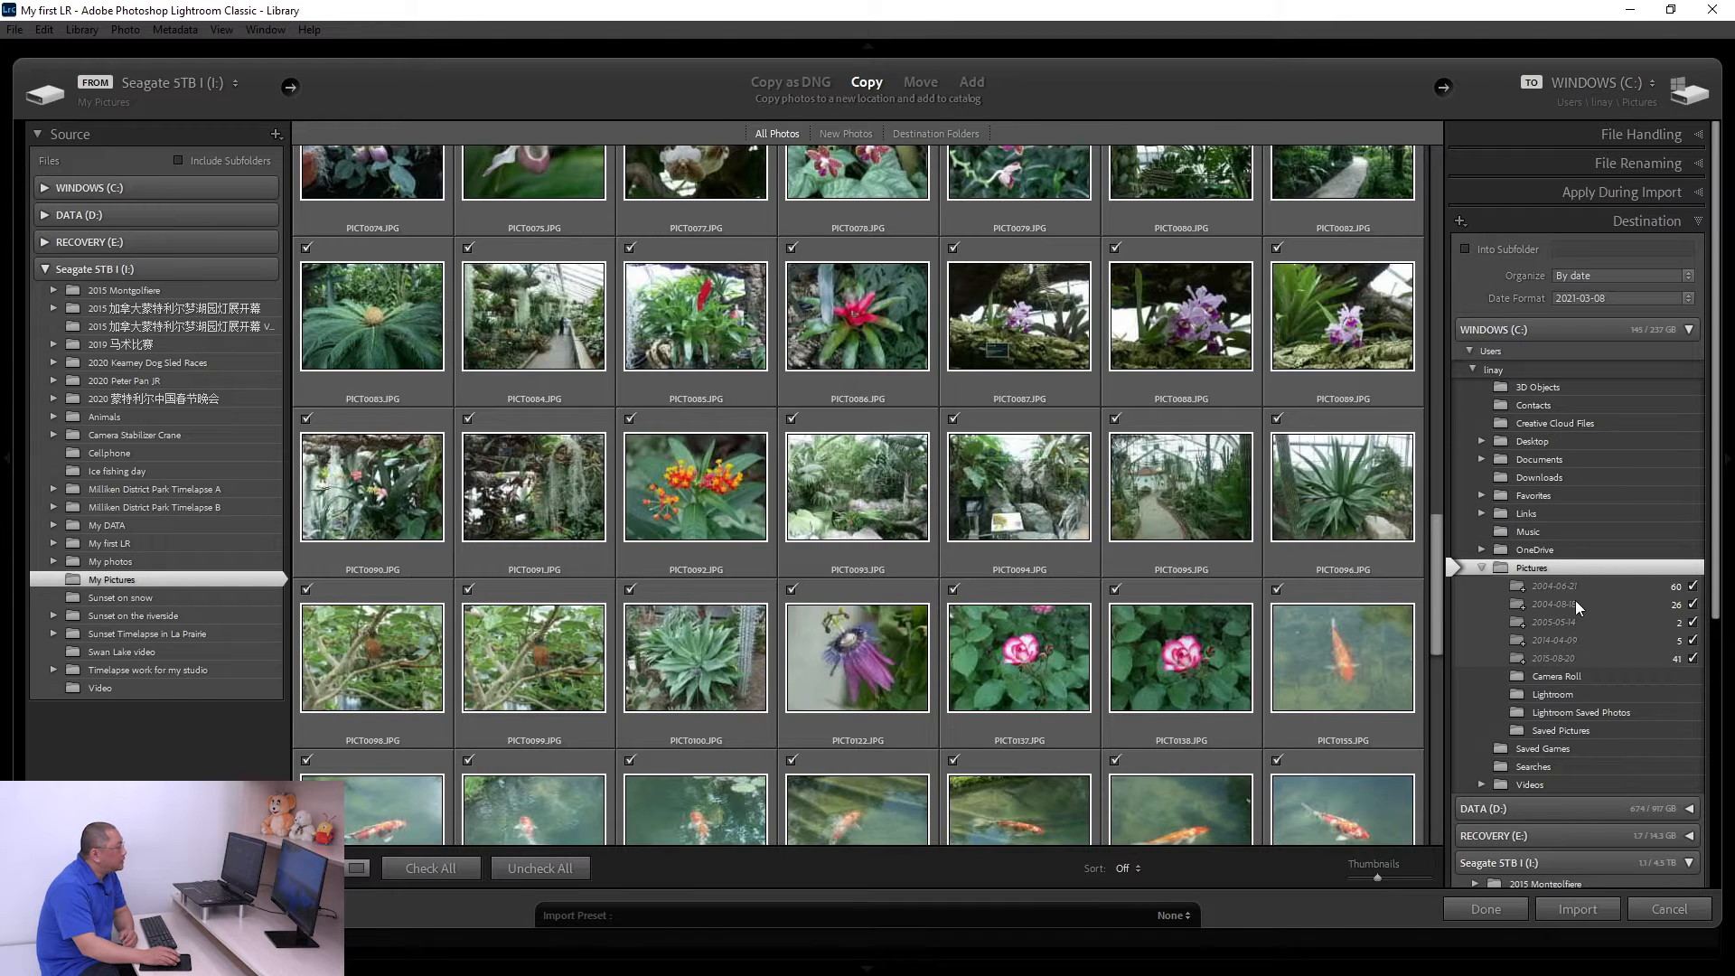
Step: Set the import destination to the My first LR folder on the Seagate 5TB I (I:) drive
scroll(1575, 626, down, 5)
scroll(1574, 617, up, 5)
scroll(1577, 587, down, 5)
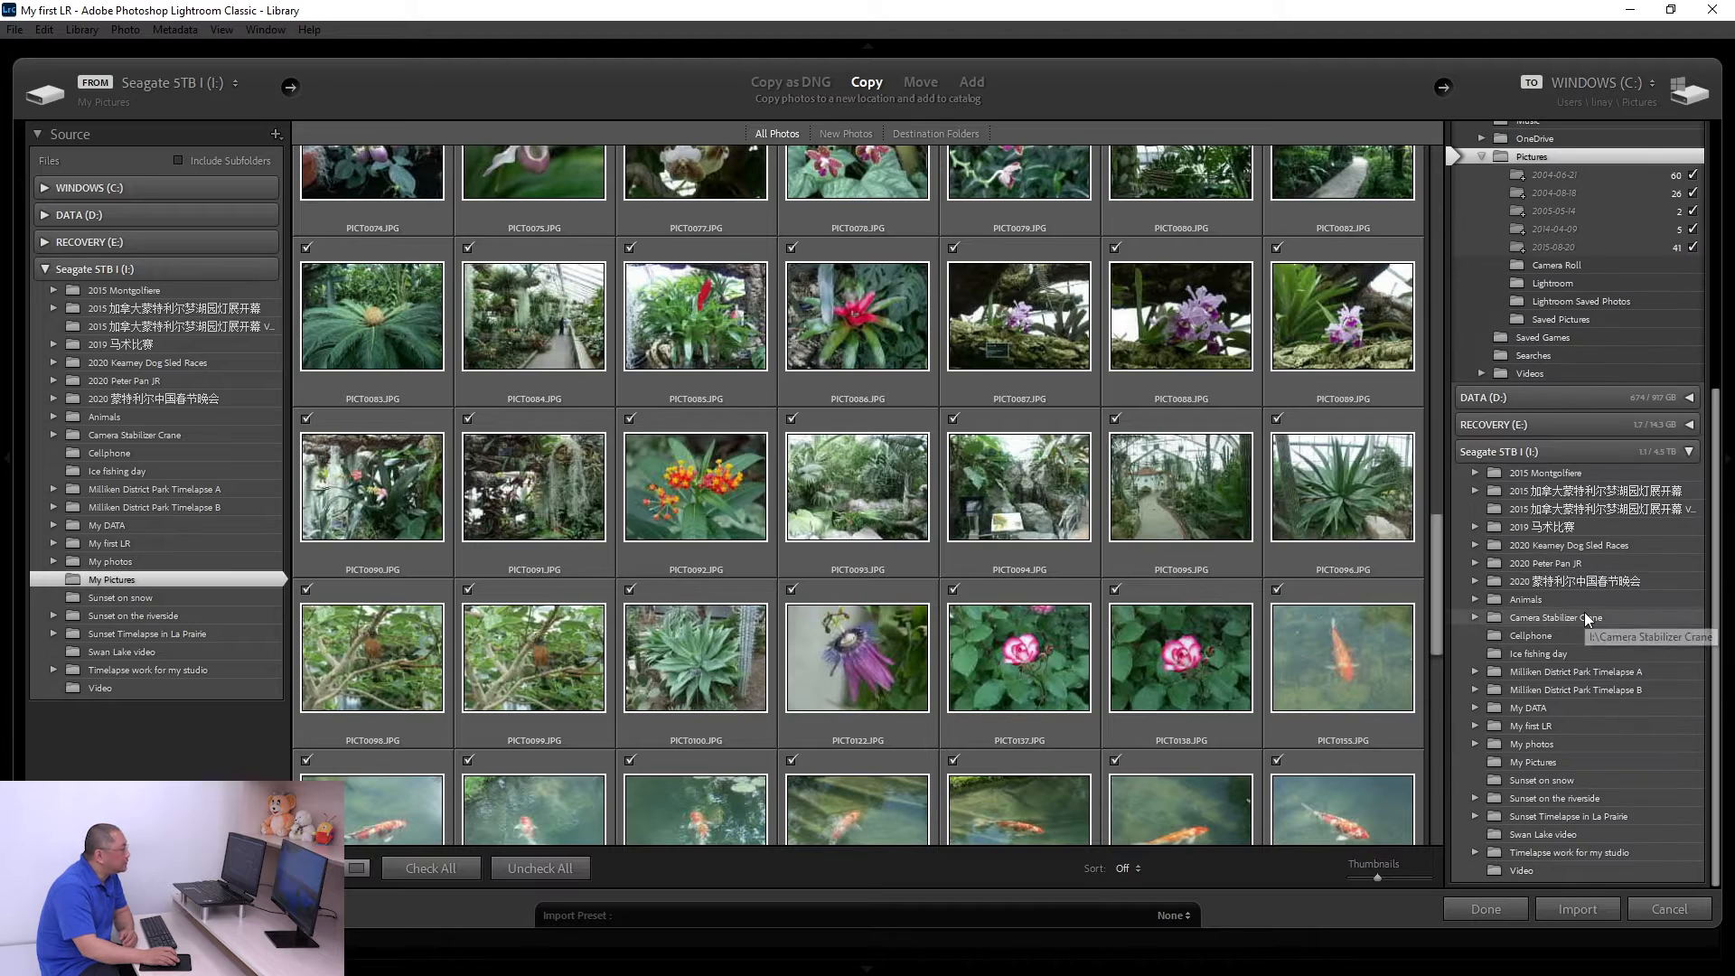
click(1563, 450)
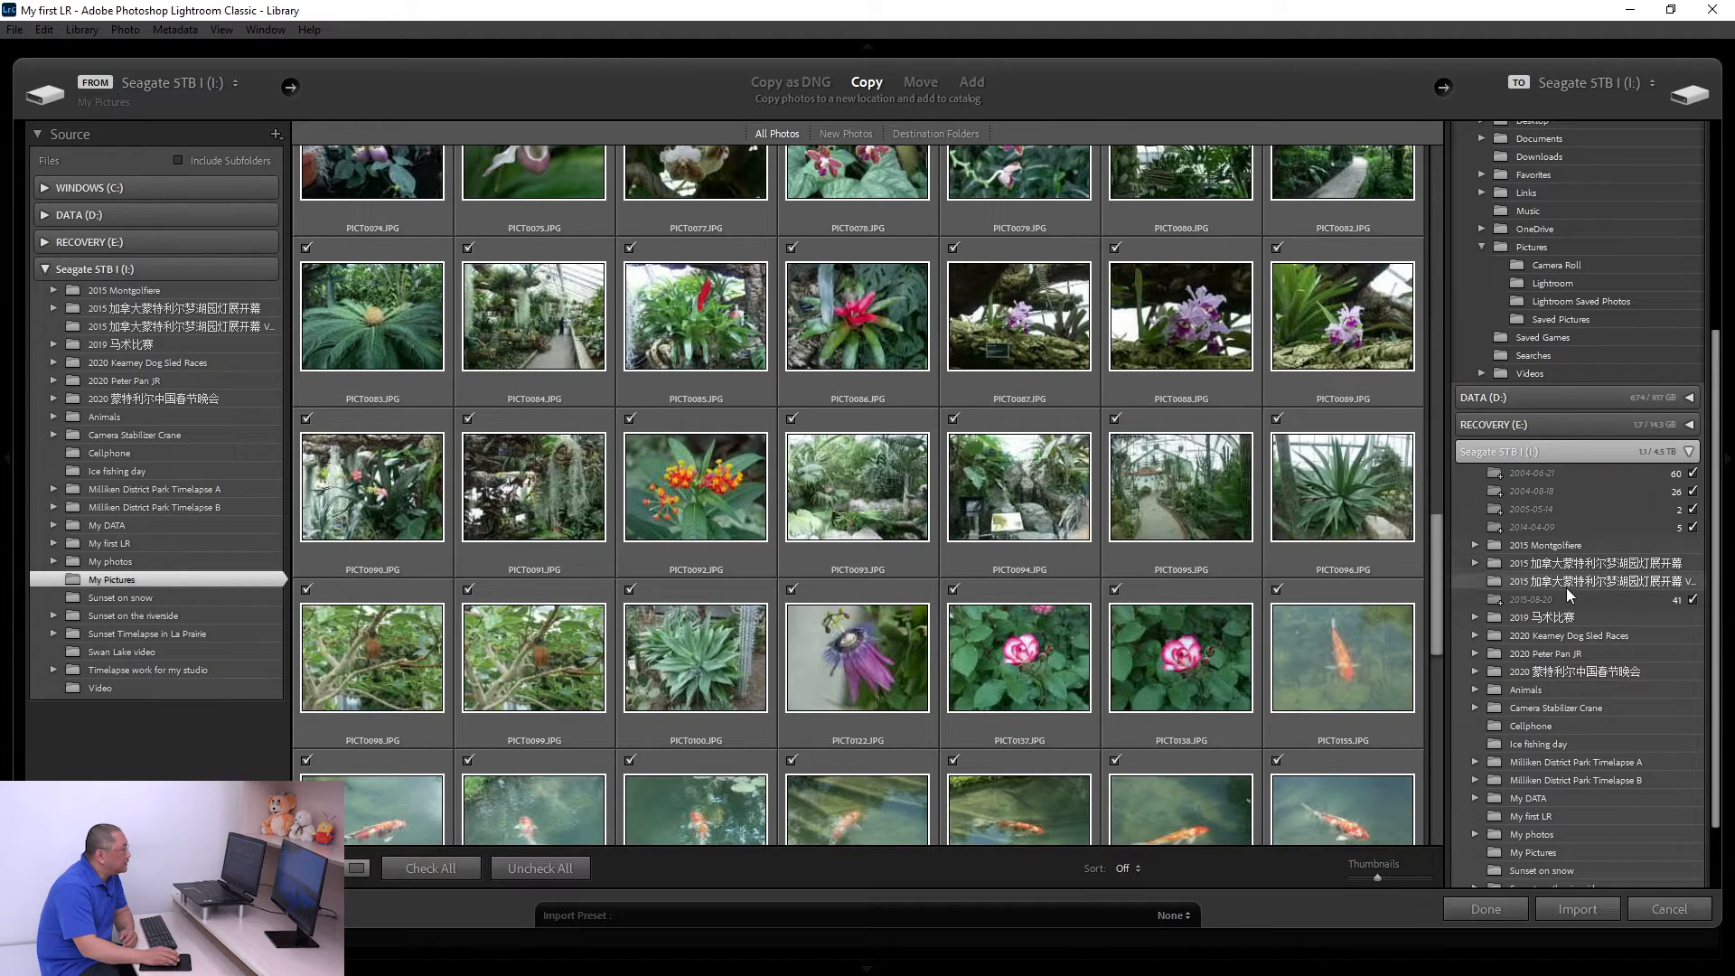
scroll(1548, 456, down, 2)
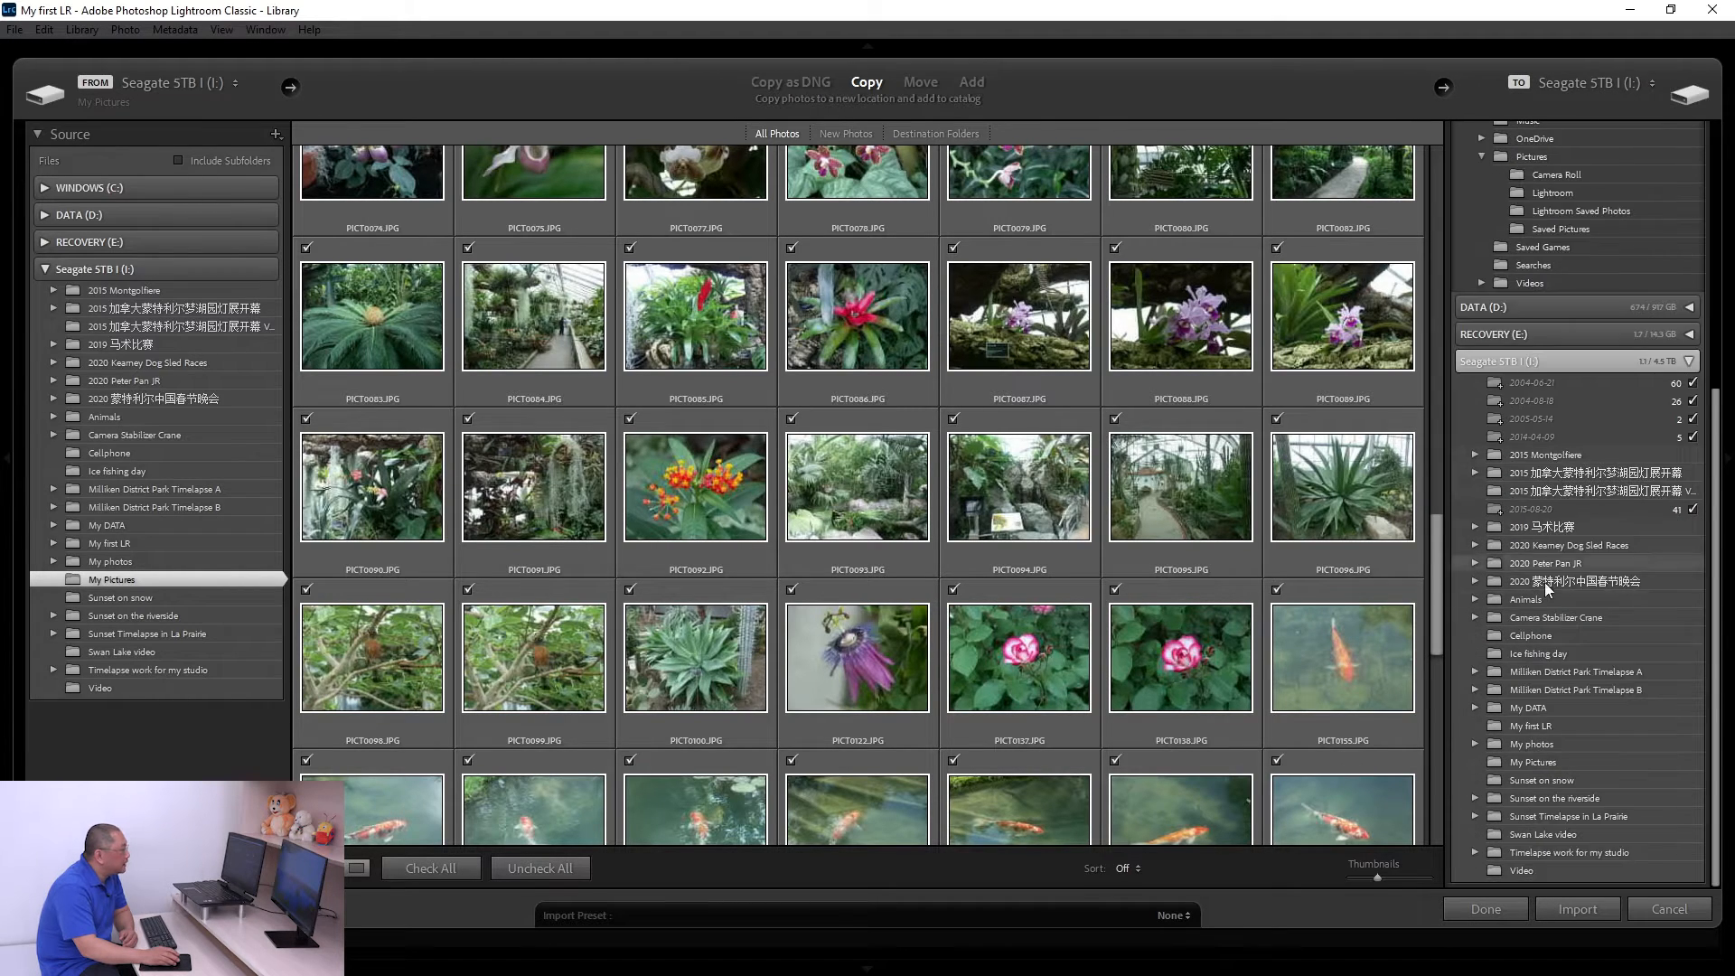
click(1542, 724)
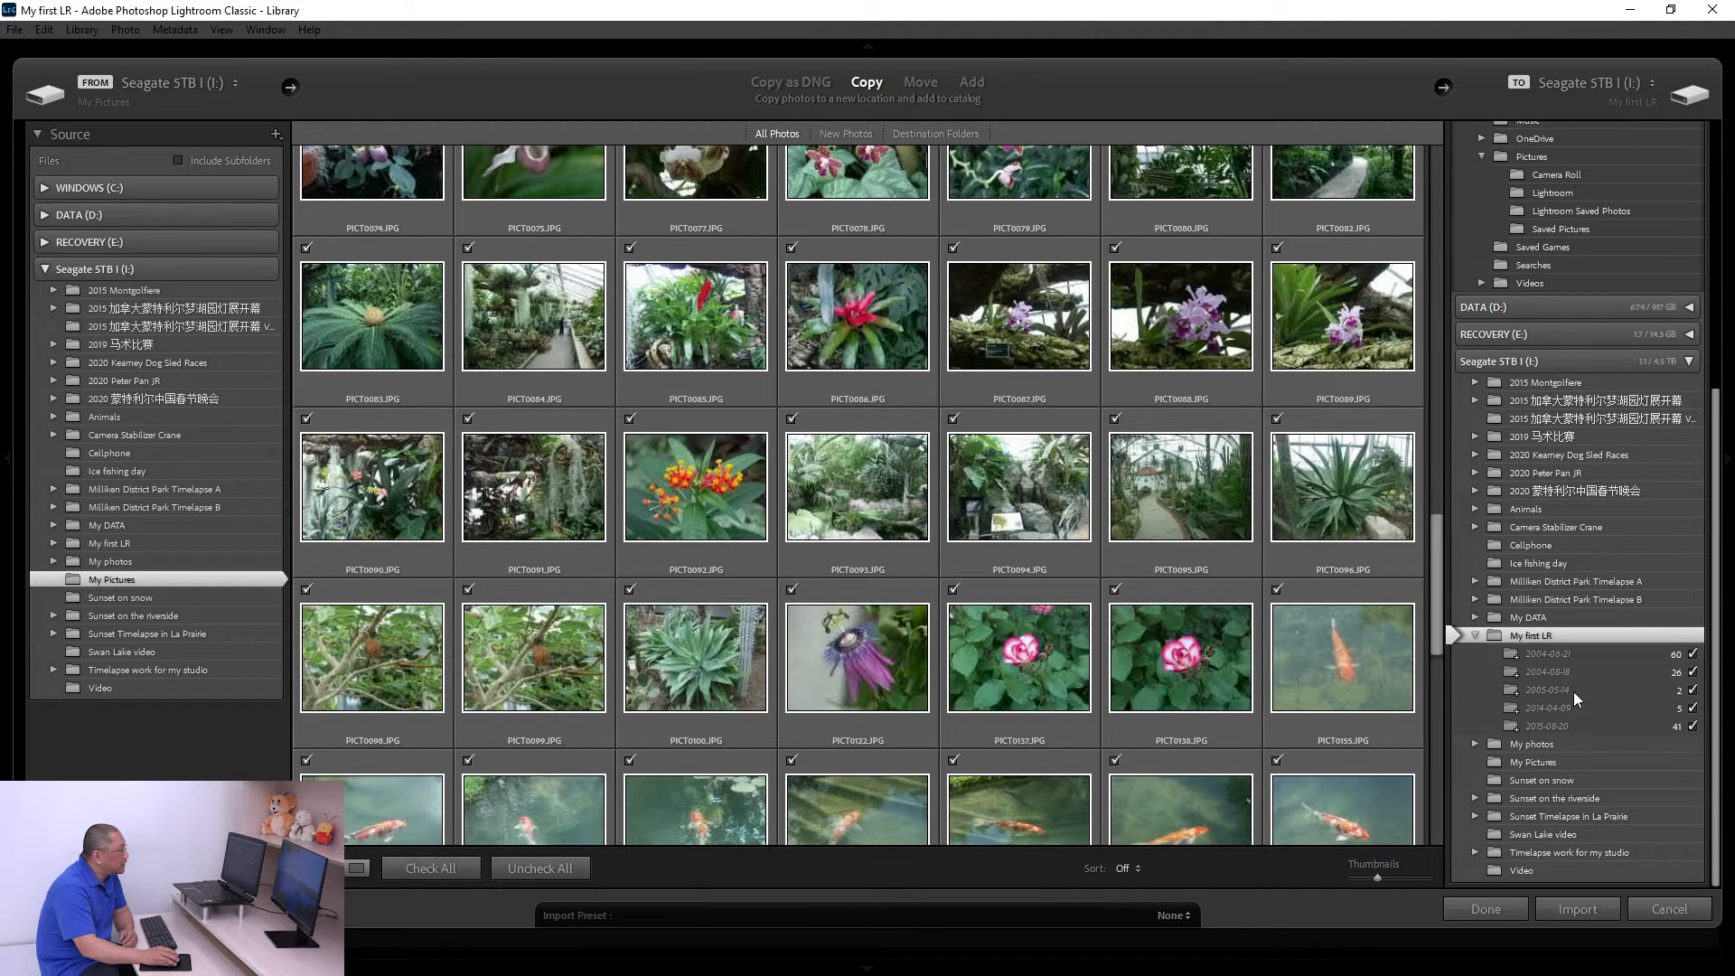
Step: Try excluding PICT0052, PICT0054, PICT0045 and the whole 2004-06-21 folder from the import, and include them all again
scroll(1207, 655, down, 5)
scroll(1196, 626, up, 3)
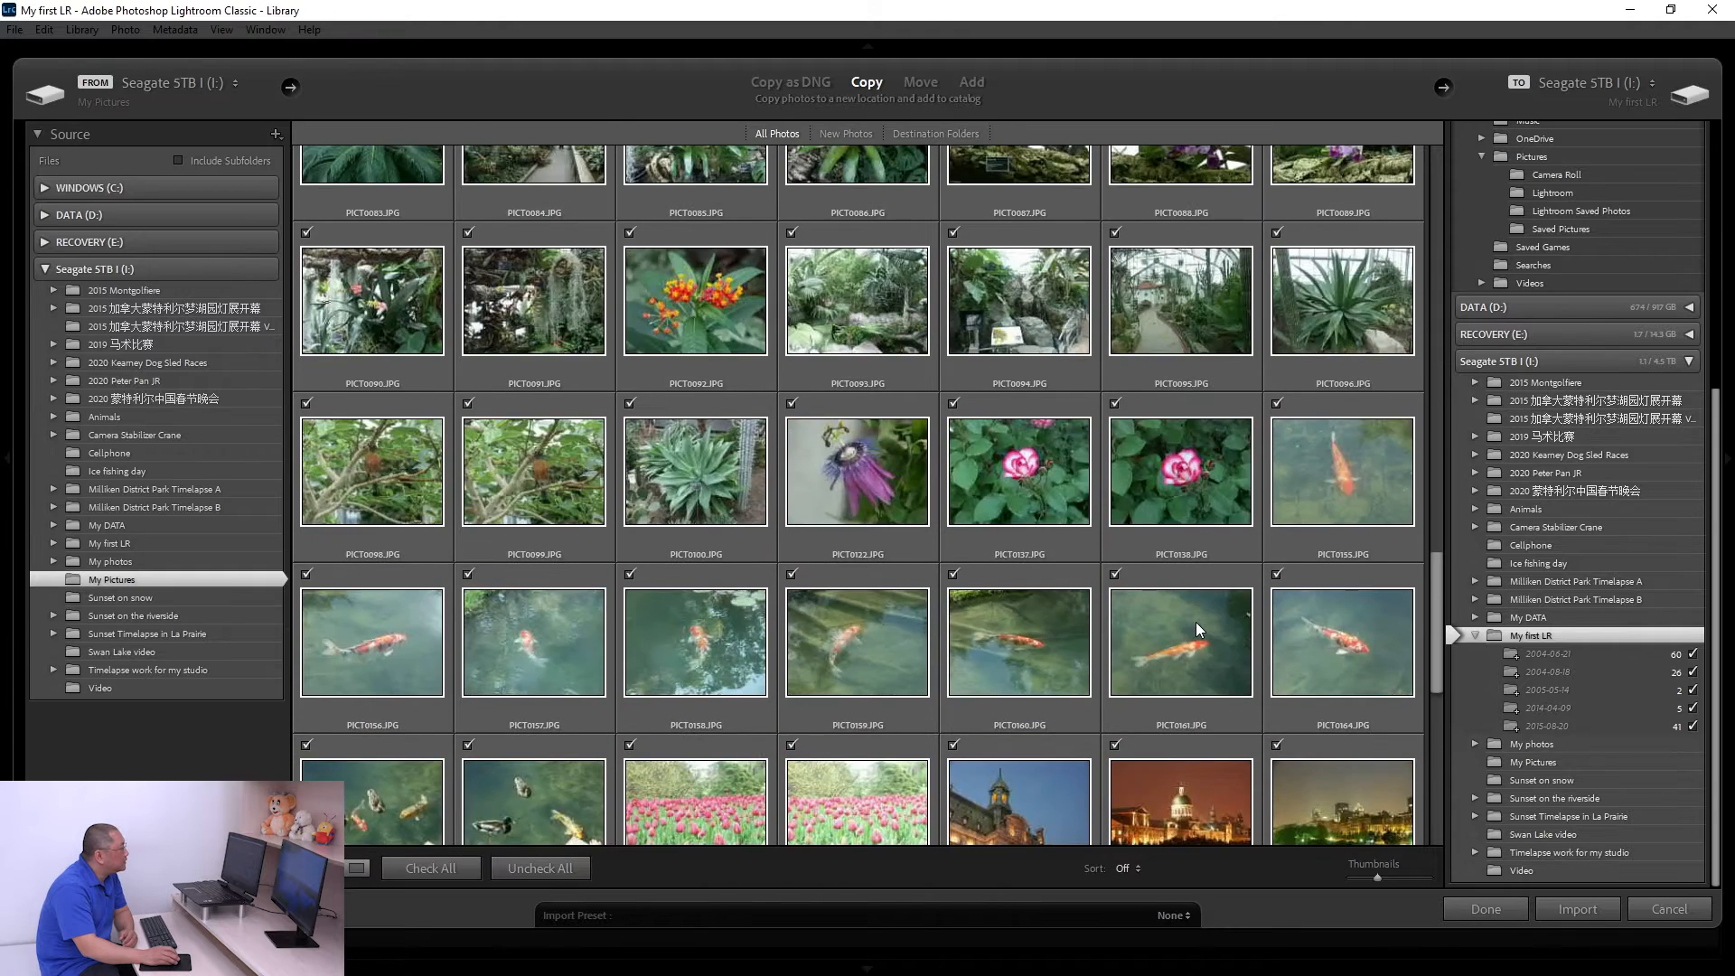
scroll(1196, 622, down, 2)
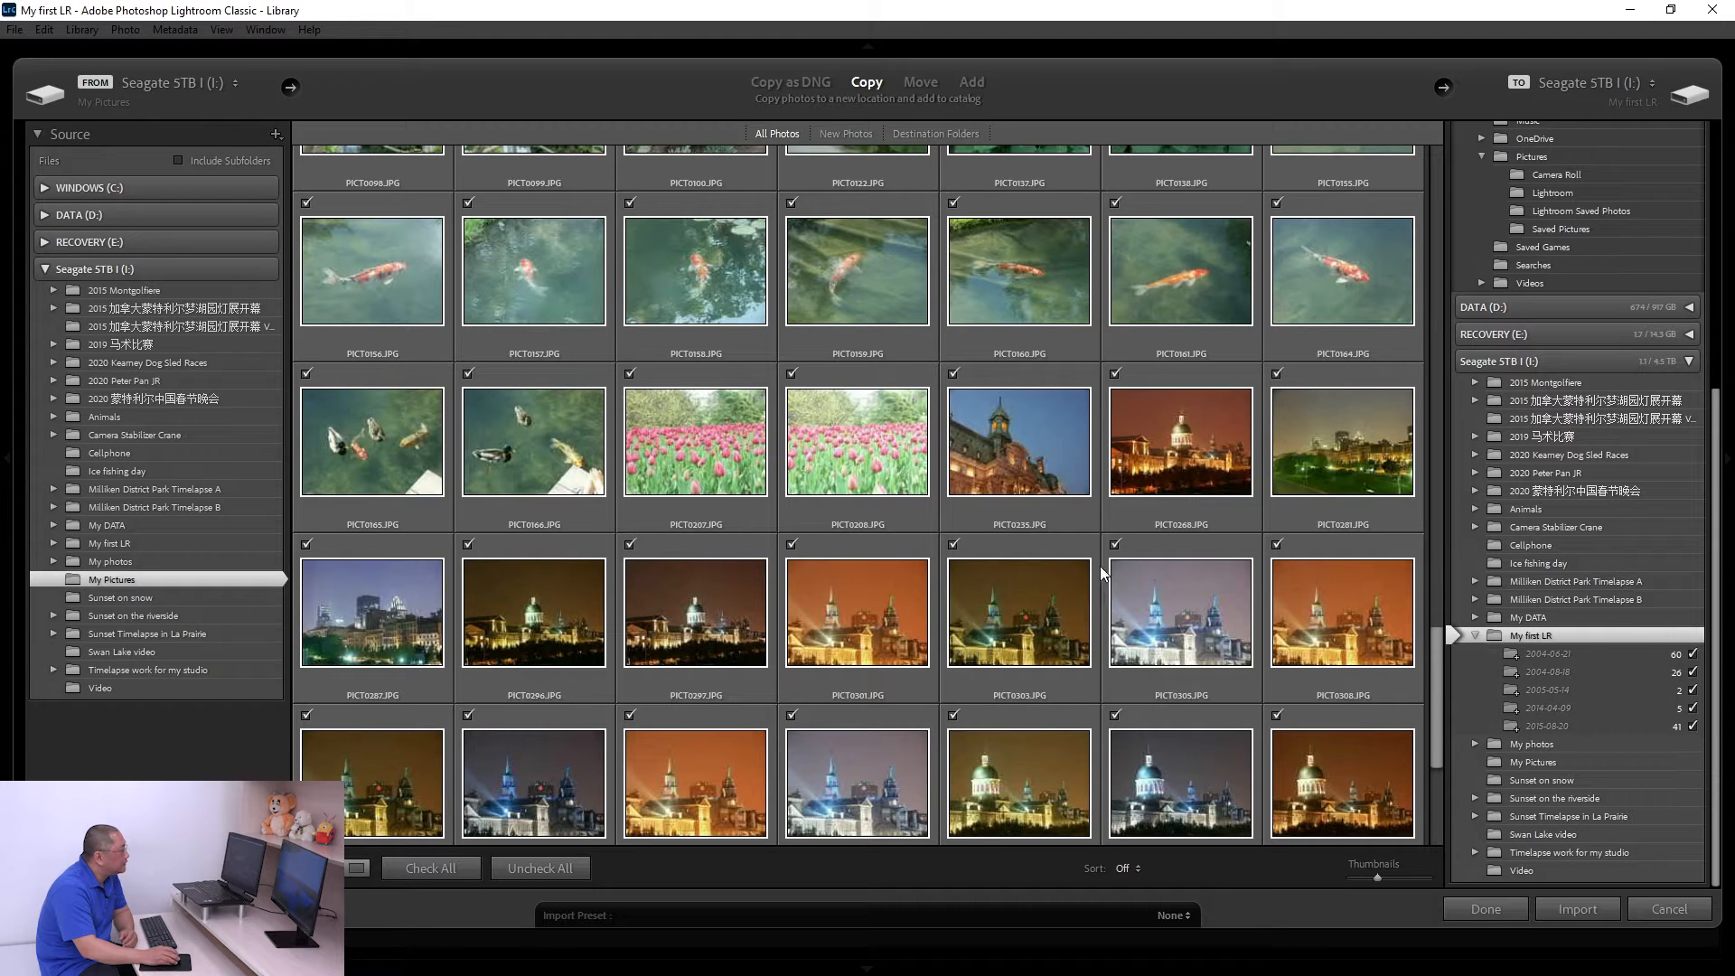
scroll(1086, 642, down, 2)
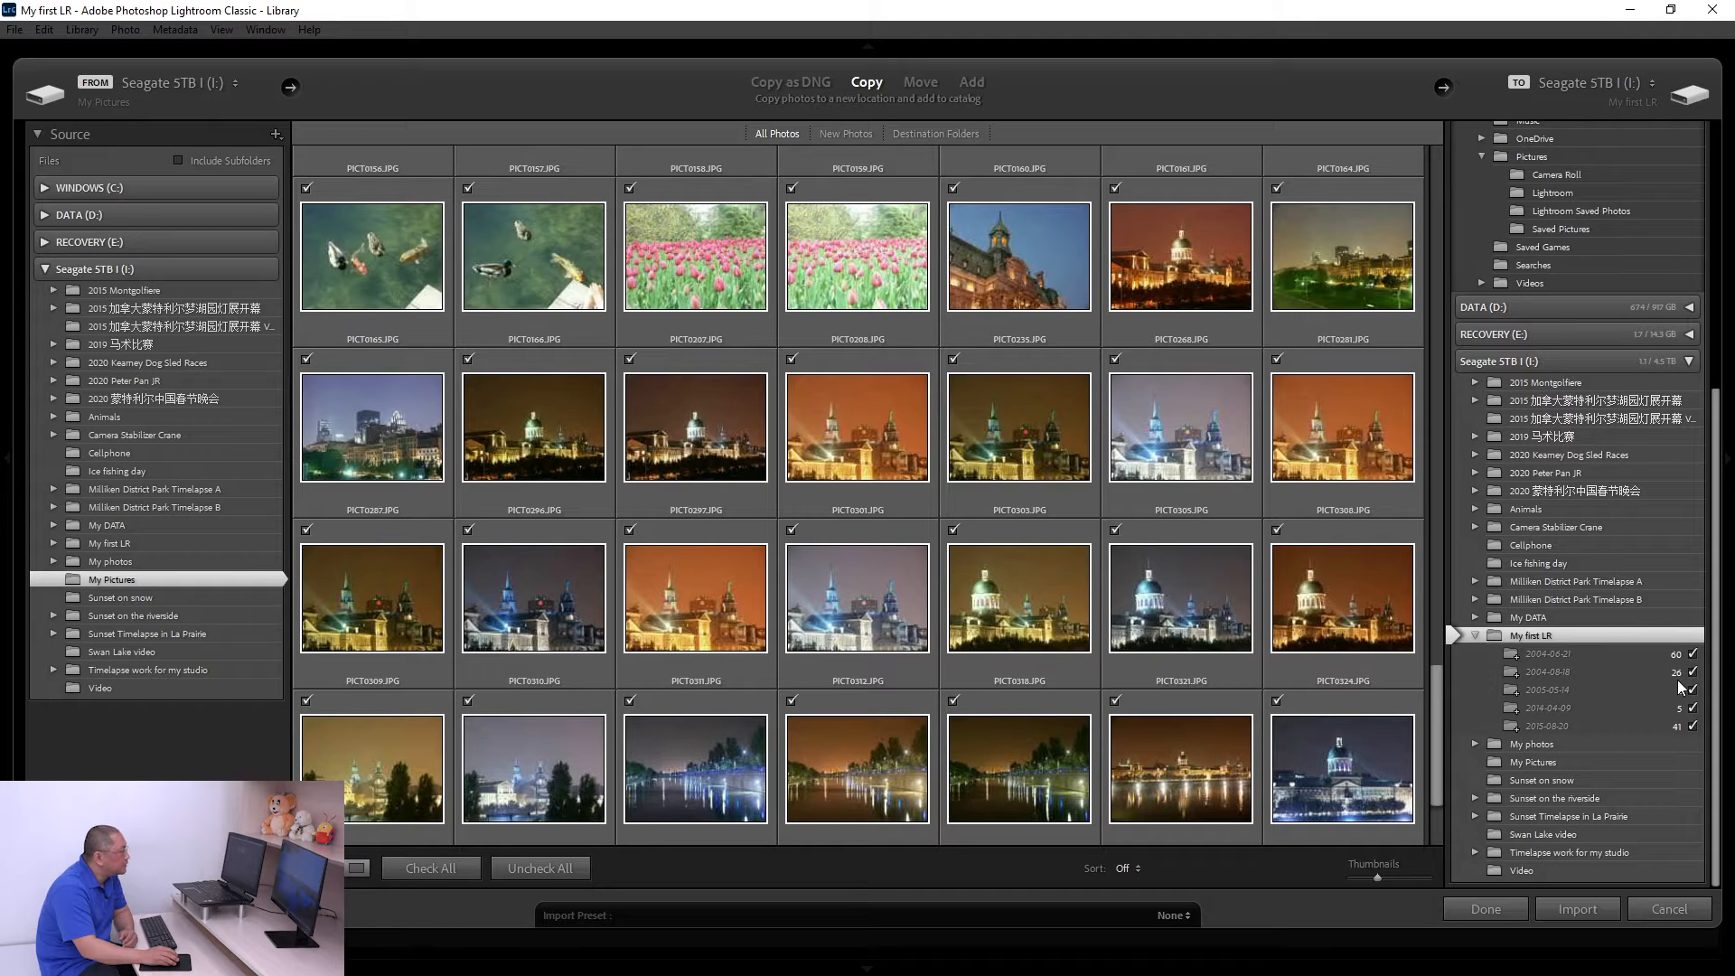
scroll(1126, 630, down, 2)
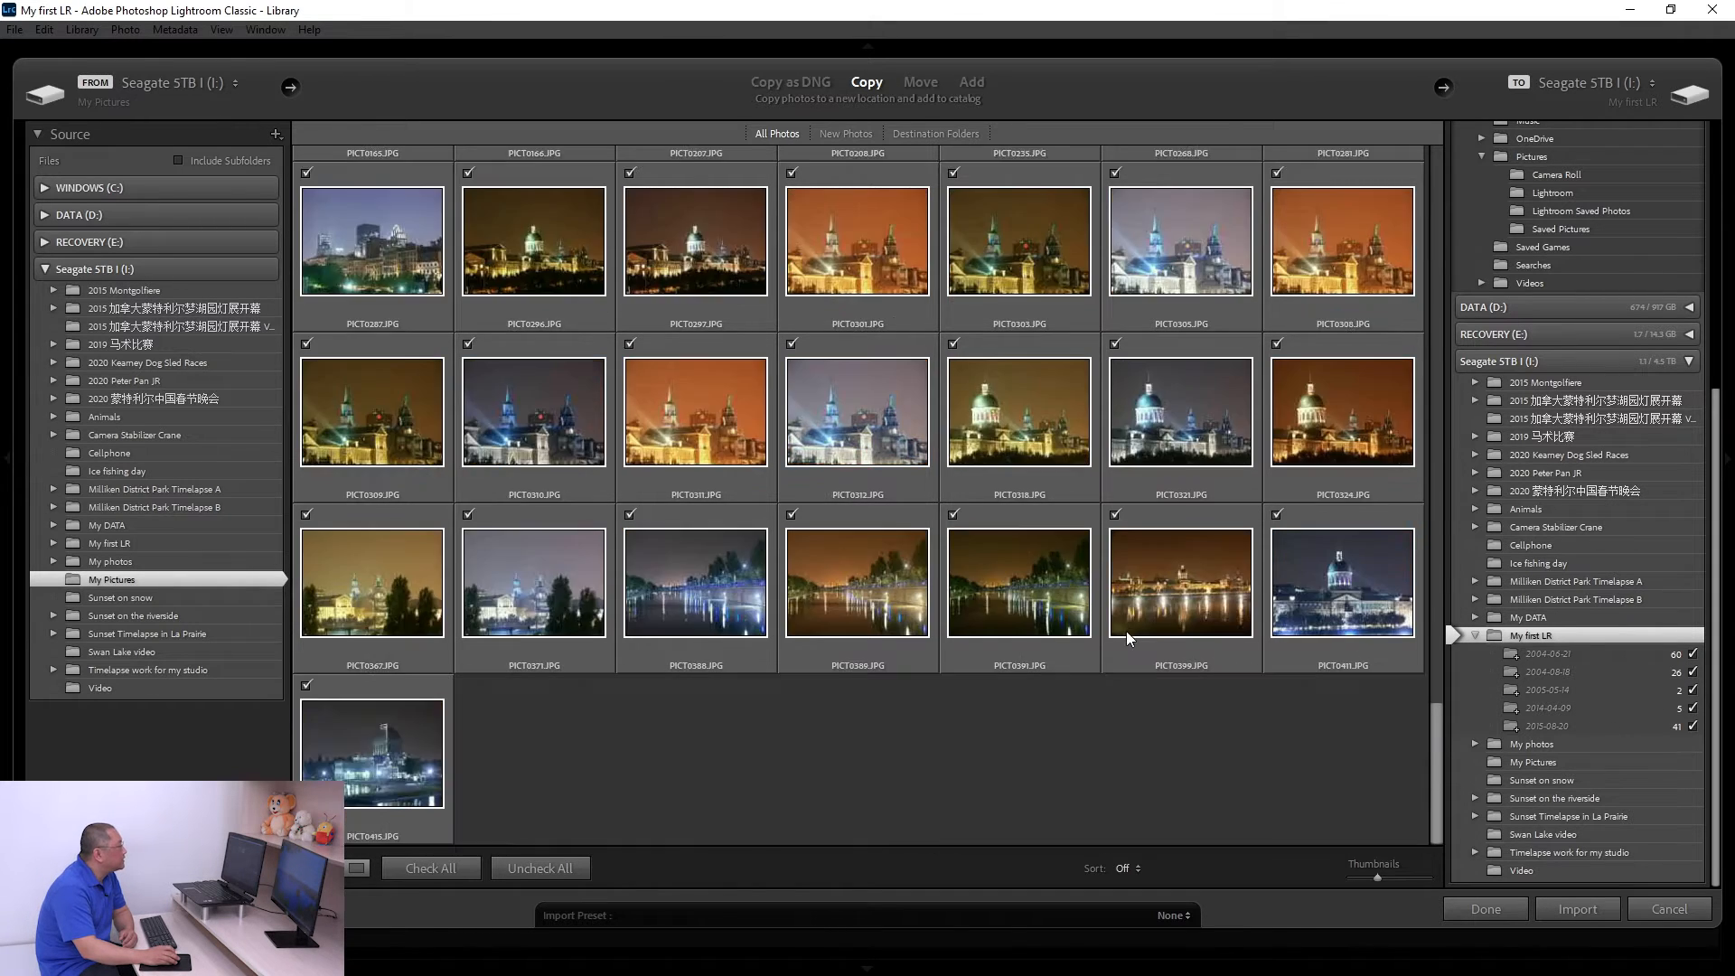
scroll(1120, 615, up, 10)
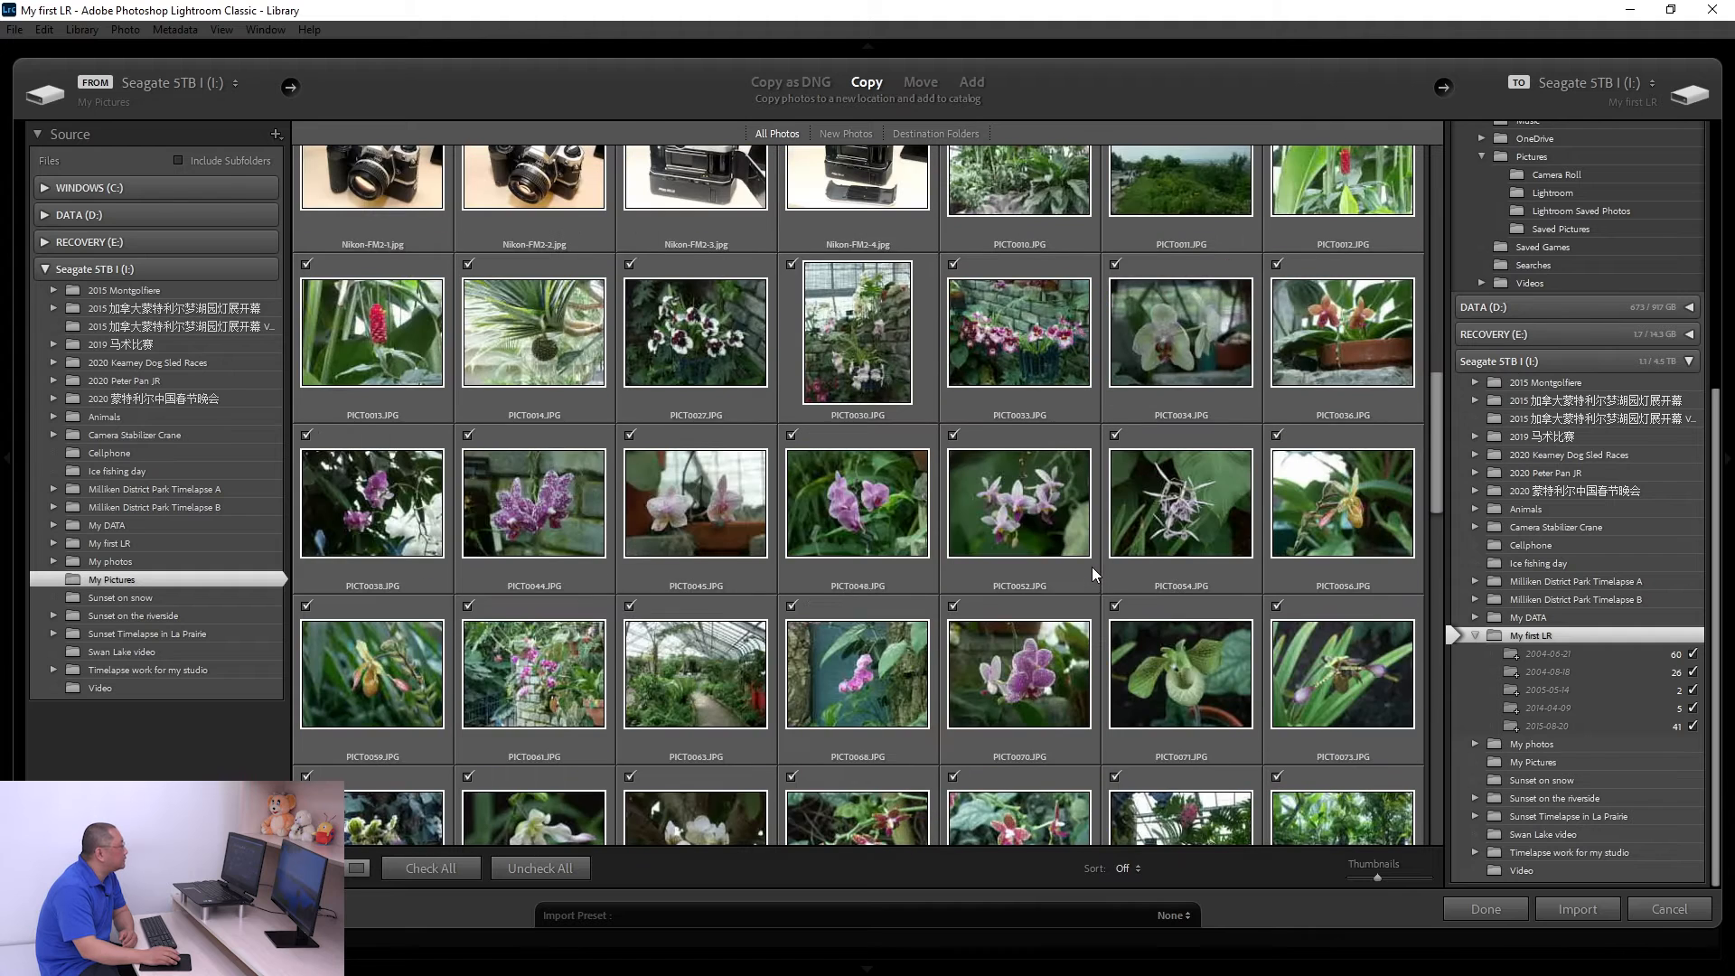
click(954, 438)
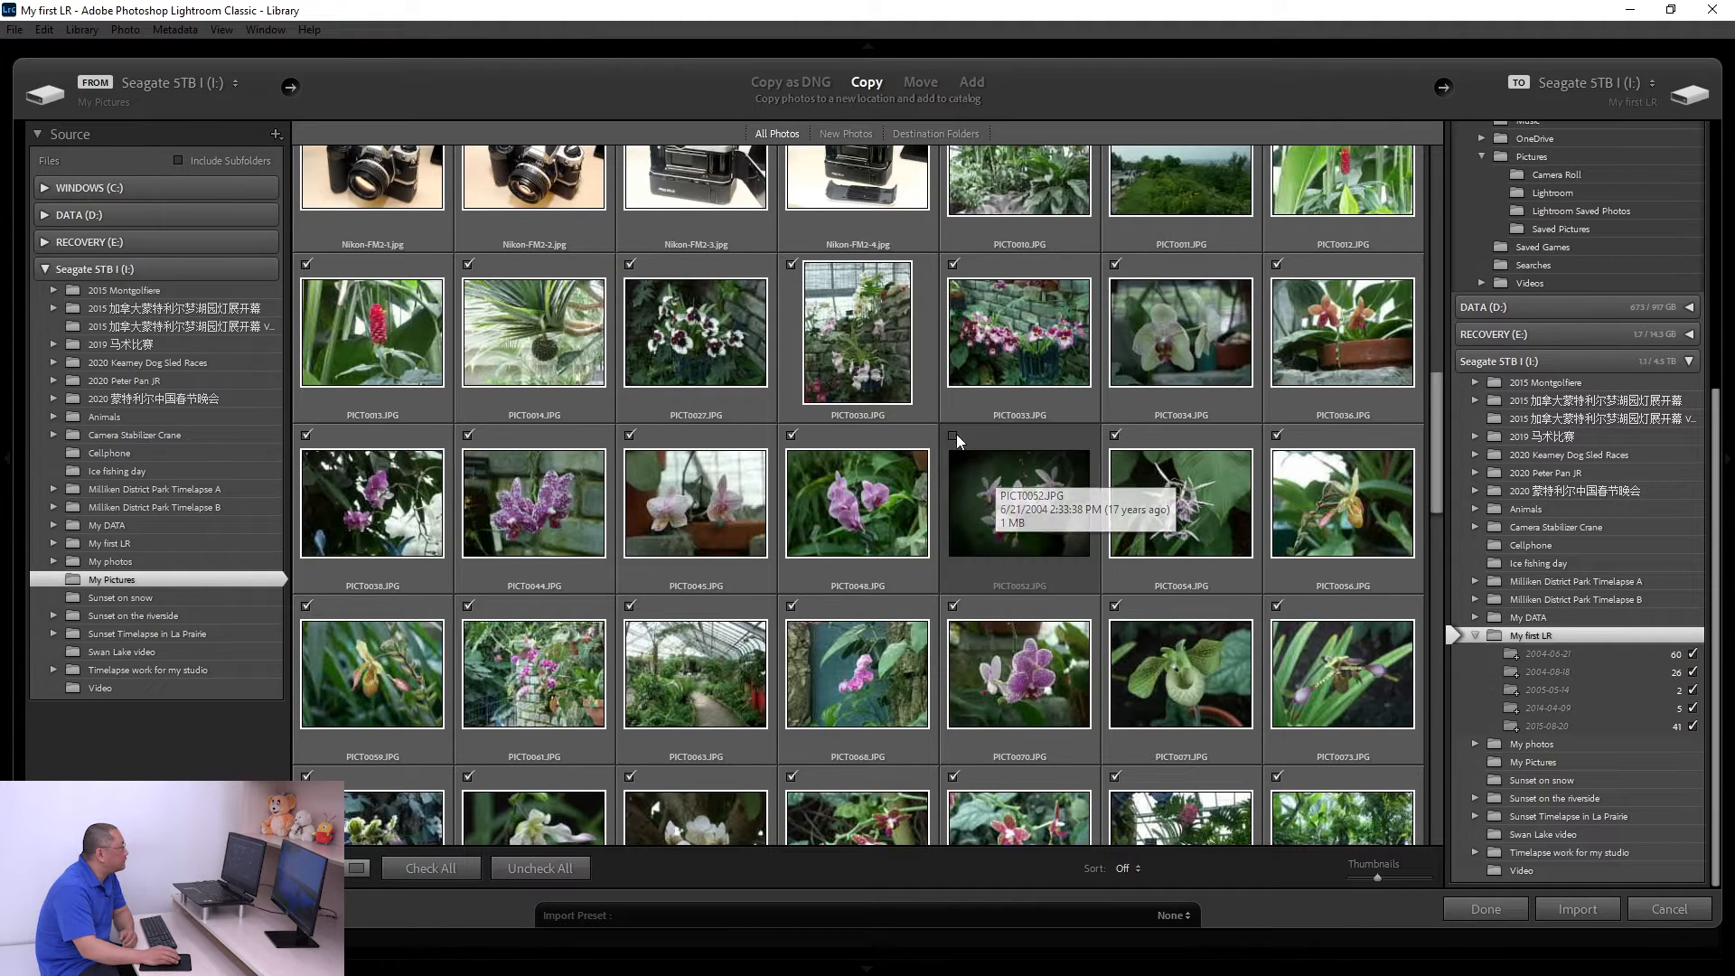
click(1115, 435)
click(630, 435)
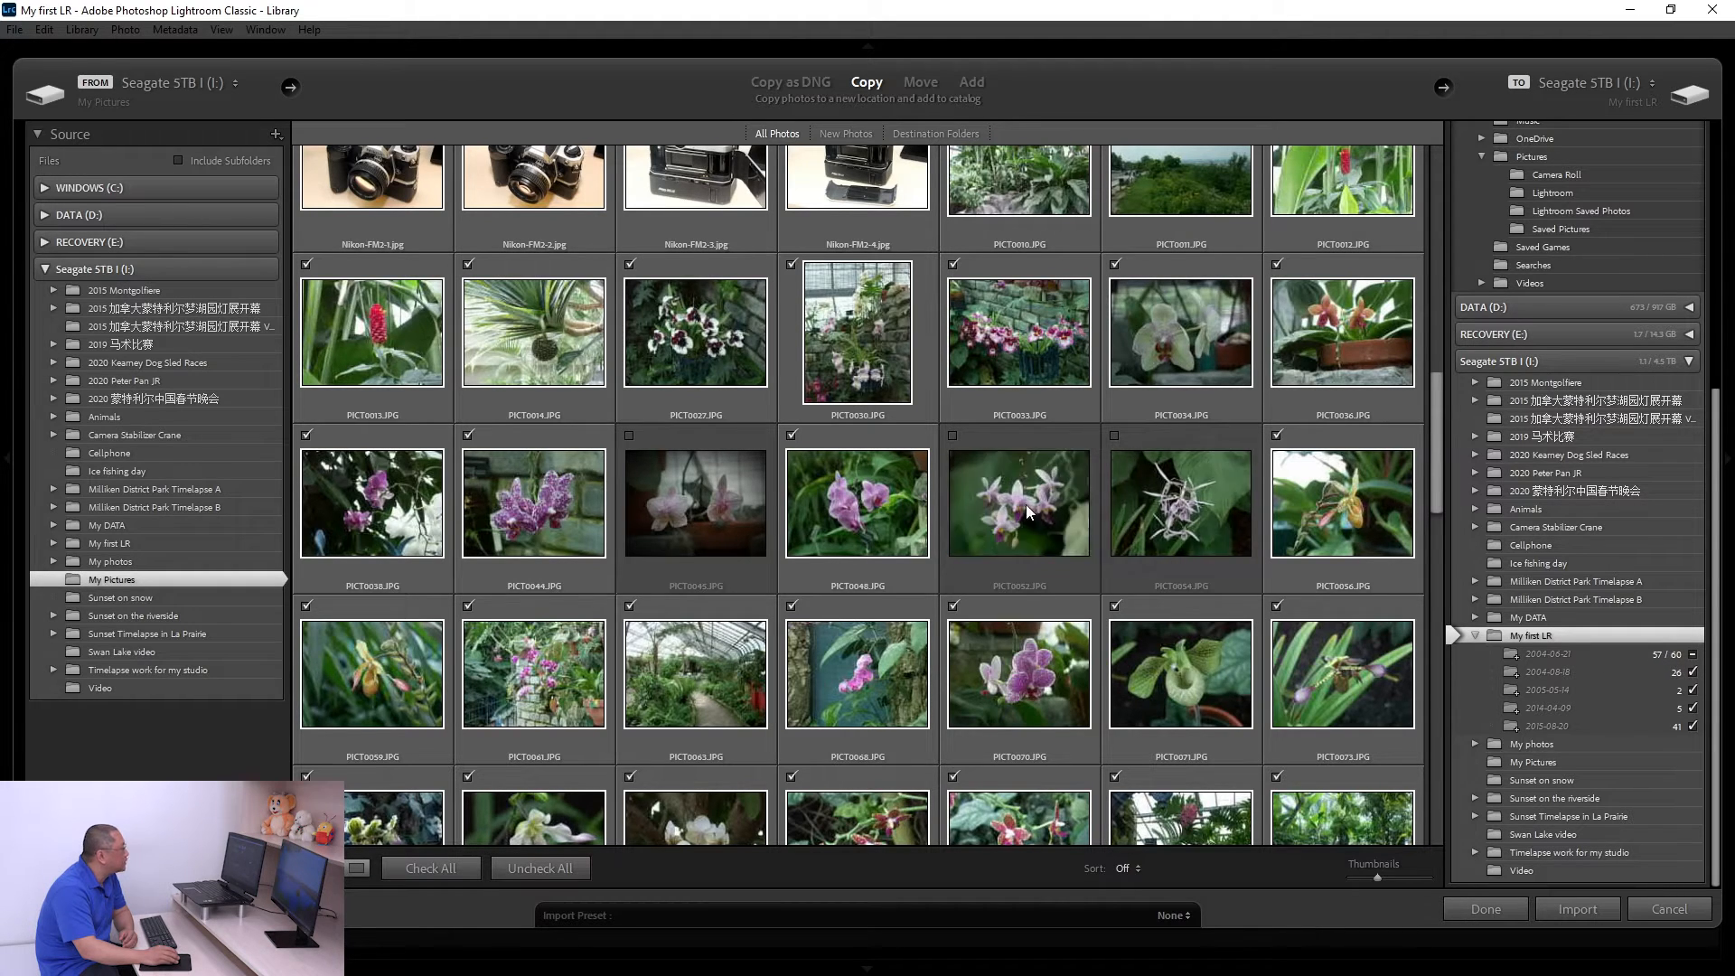
click(1692, 655)
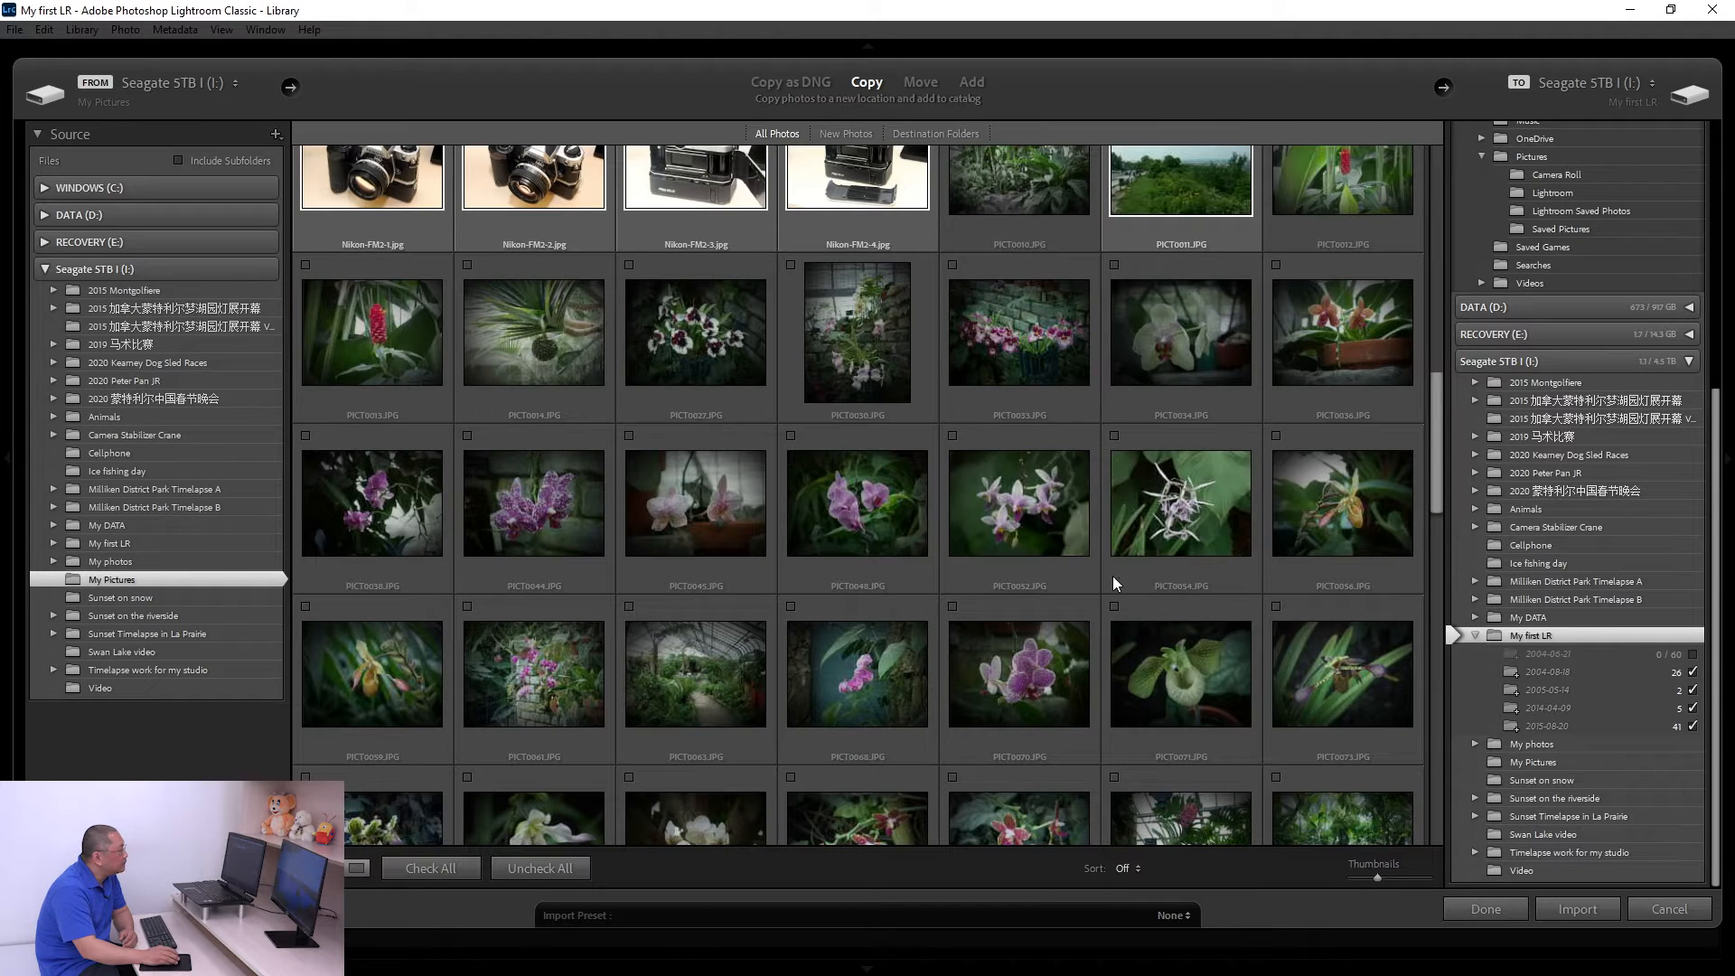
click(1692, 655)
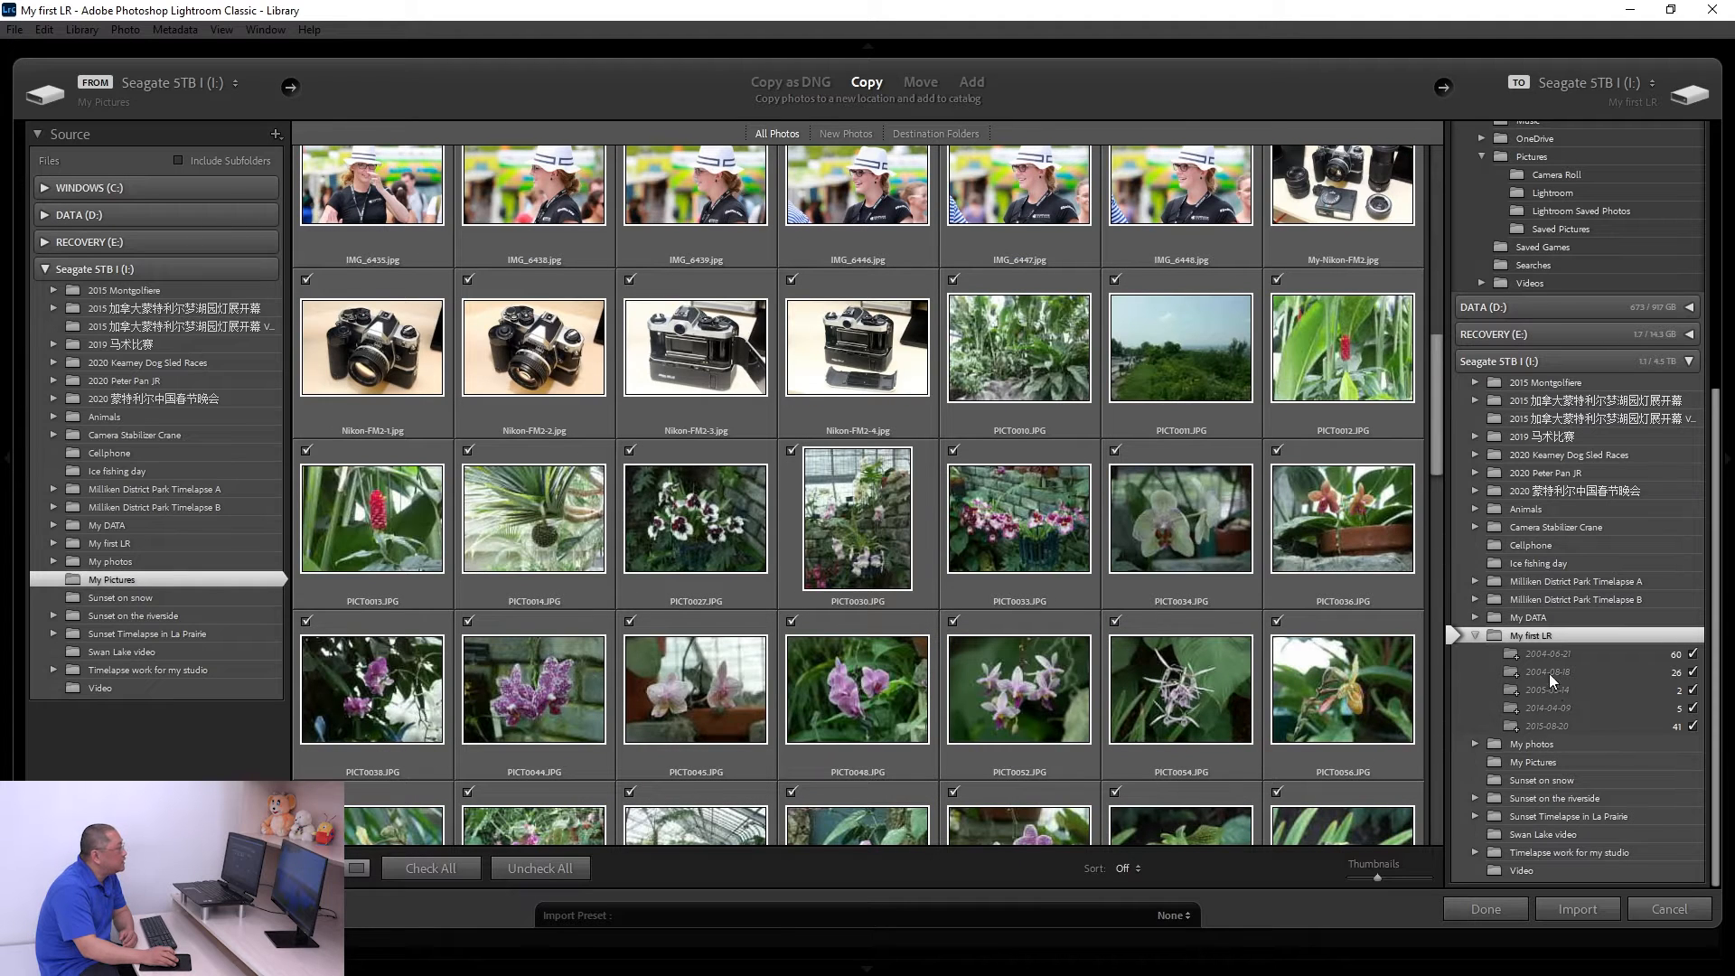
Step: Try the 2021 Mar 08 date format for the destination folders and check the folder names under My first LR
scroll(1549, 674, up, 5)
click(1592, 297)
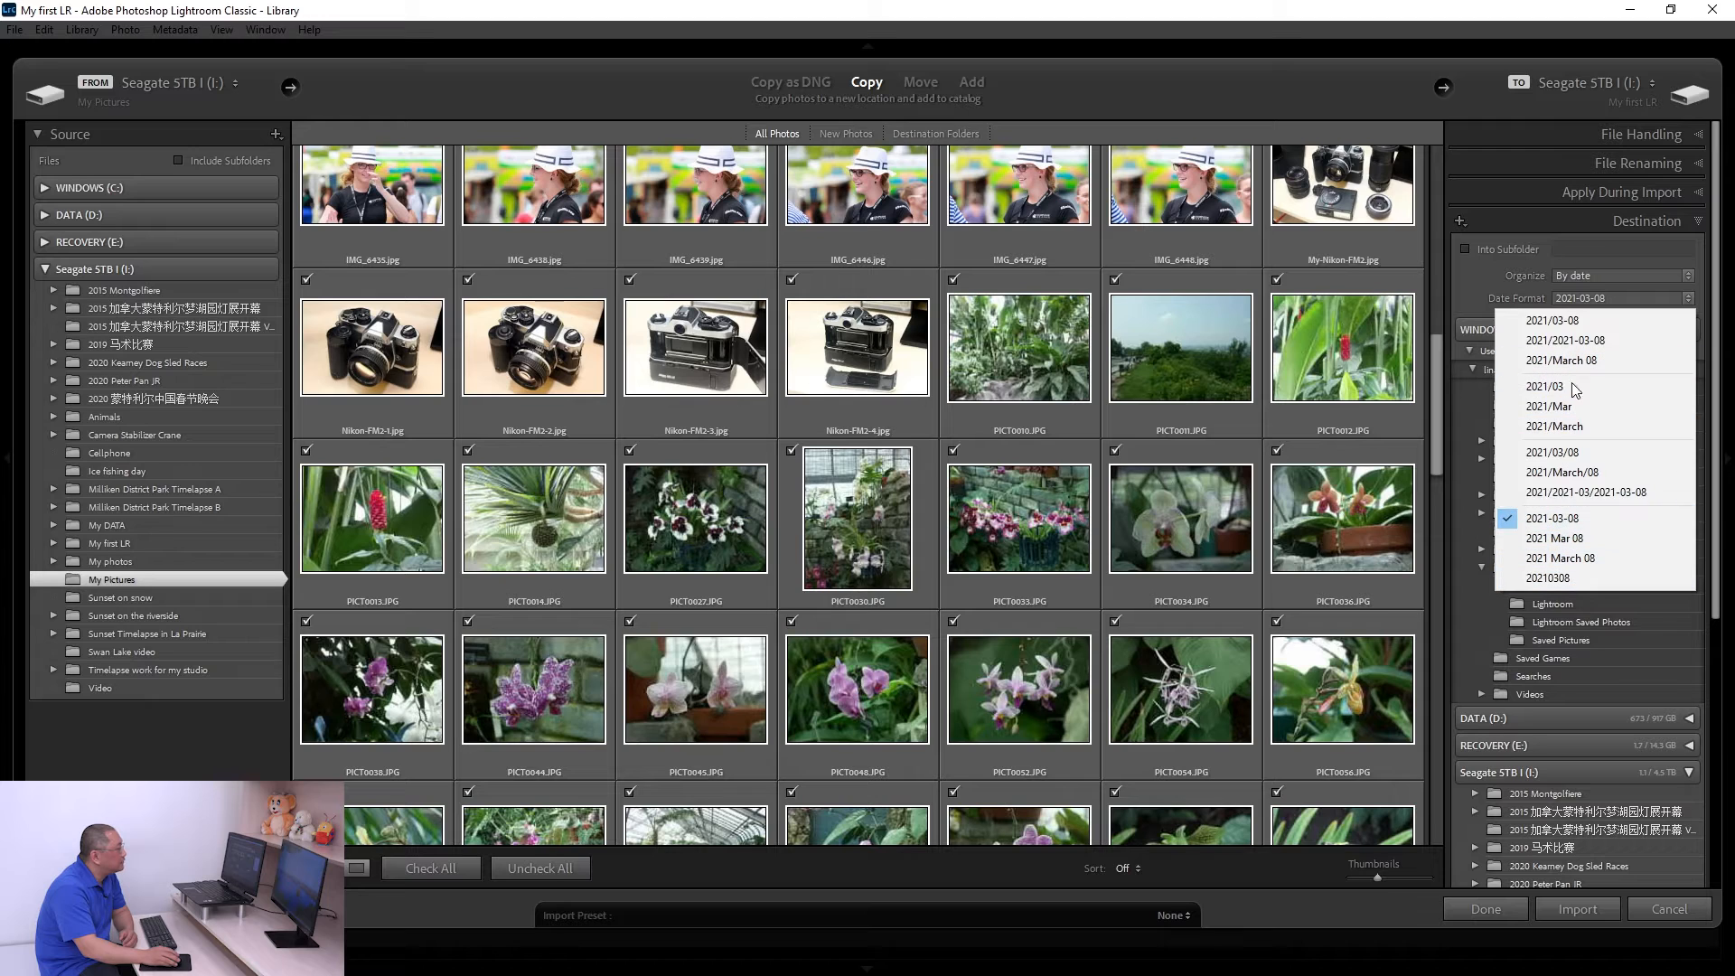
click(1561, 540)
scroll(1549, 844, down, 5)
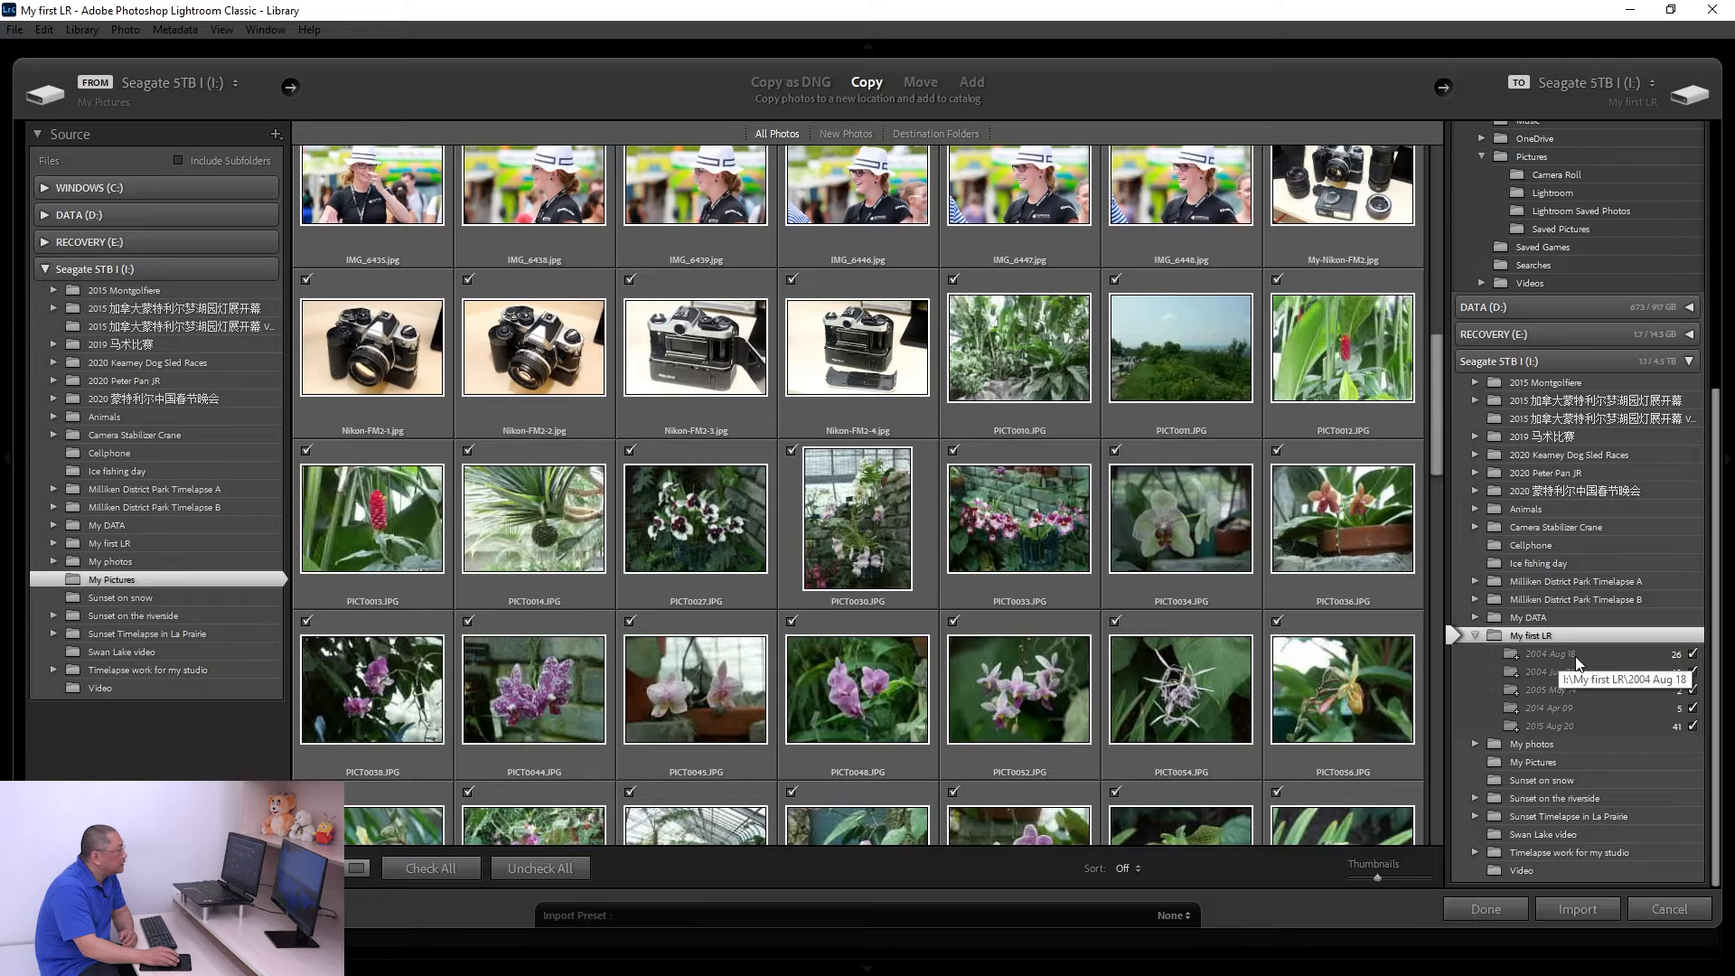
Step: Set the destination date format to 2021-03-08 and import the checked photos
scroll(1580, 427, up, 5)
click(1590, 300)
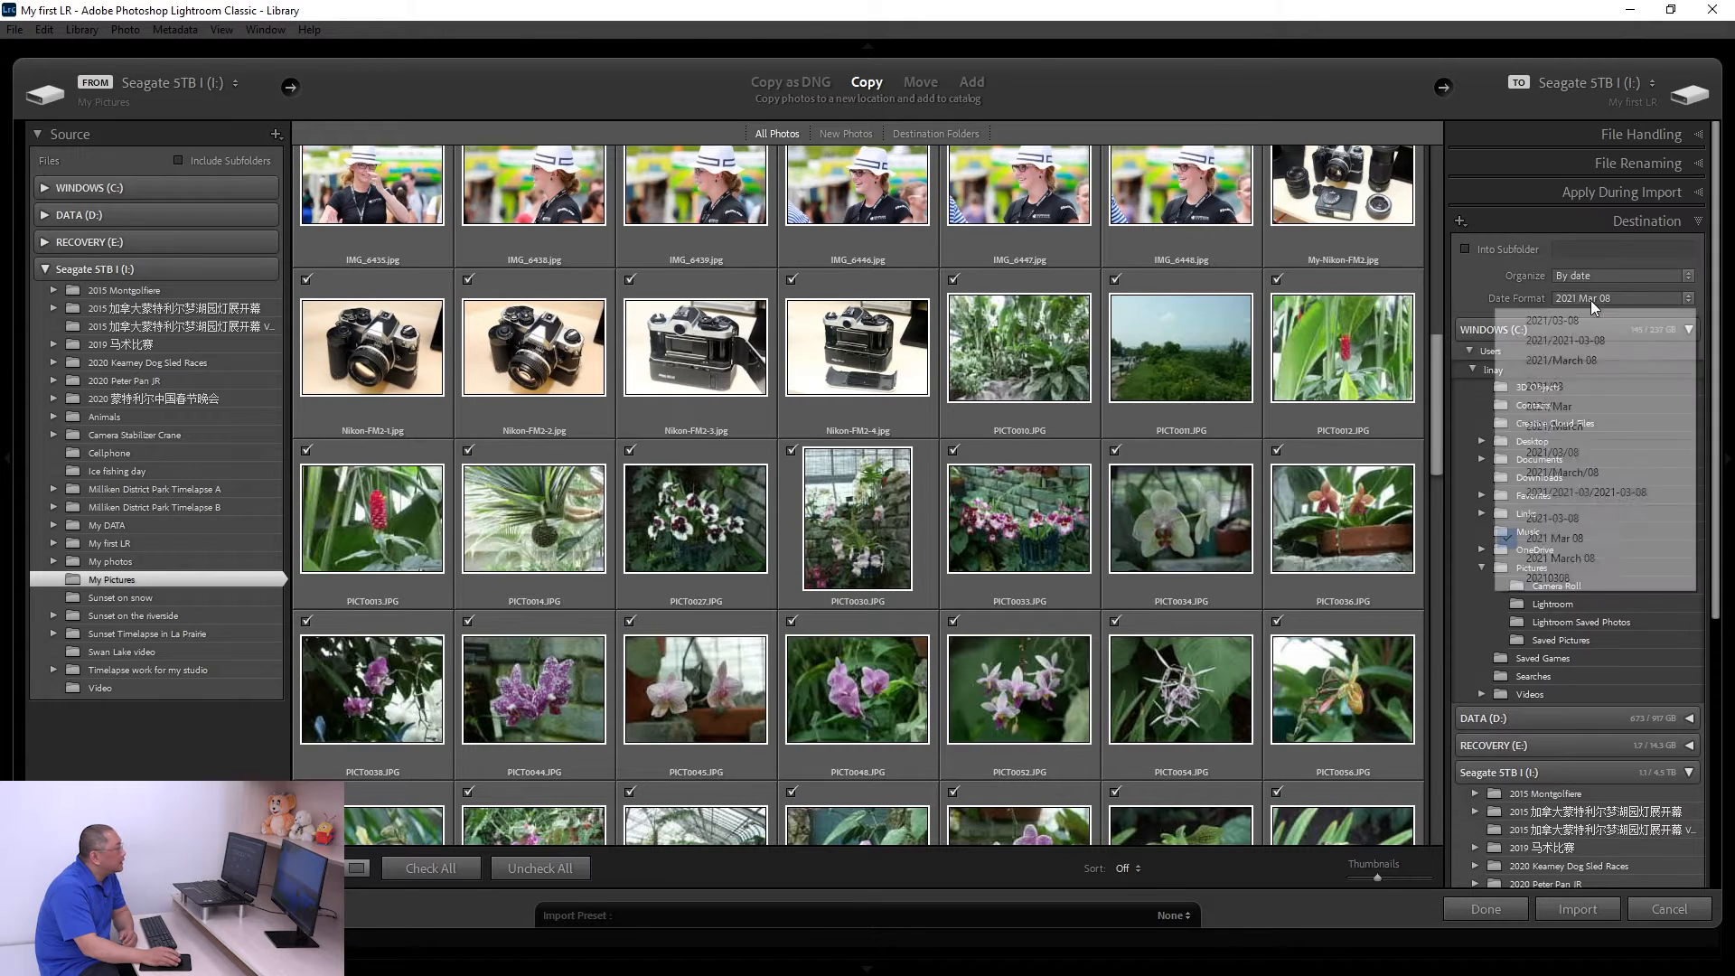
click(1572, 520)
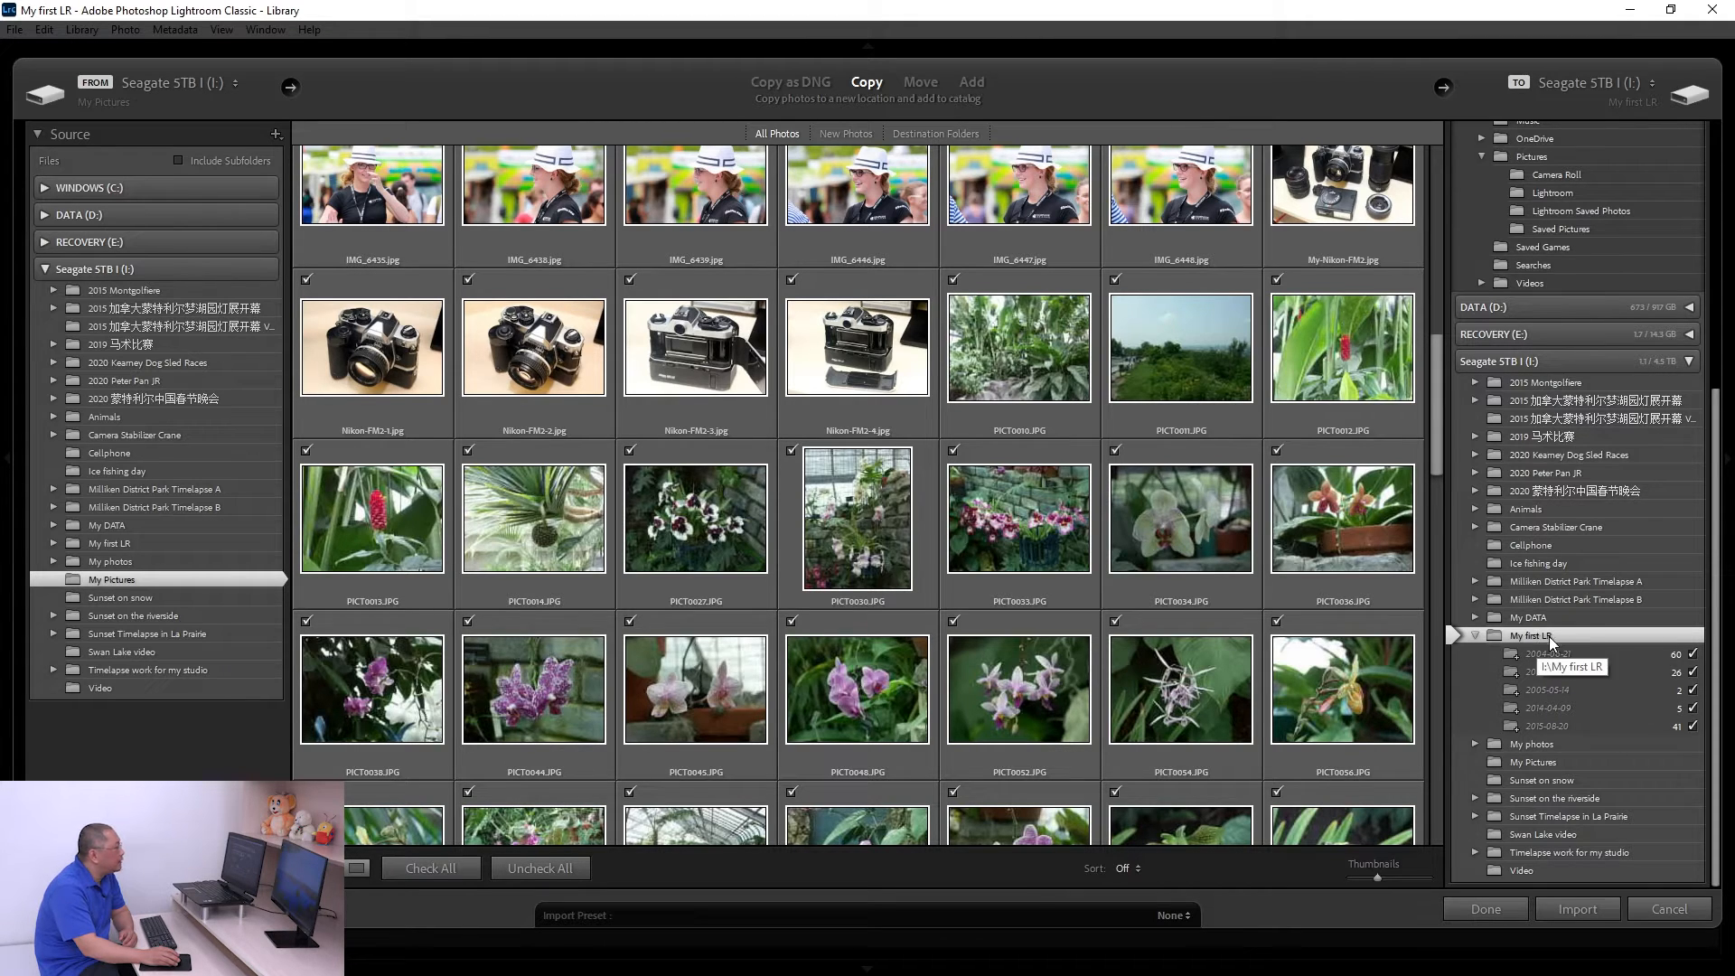
click(1579, 912)
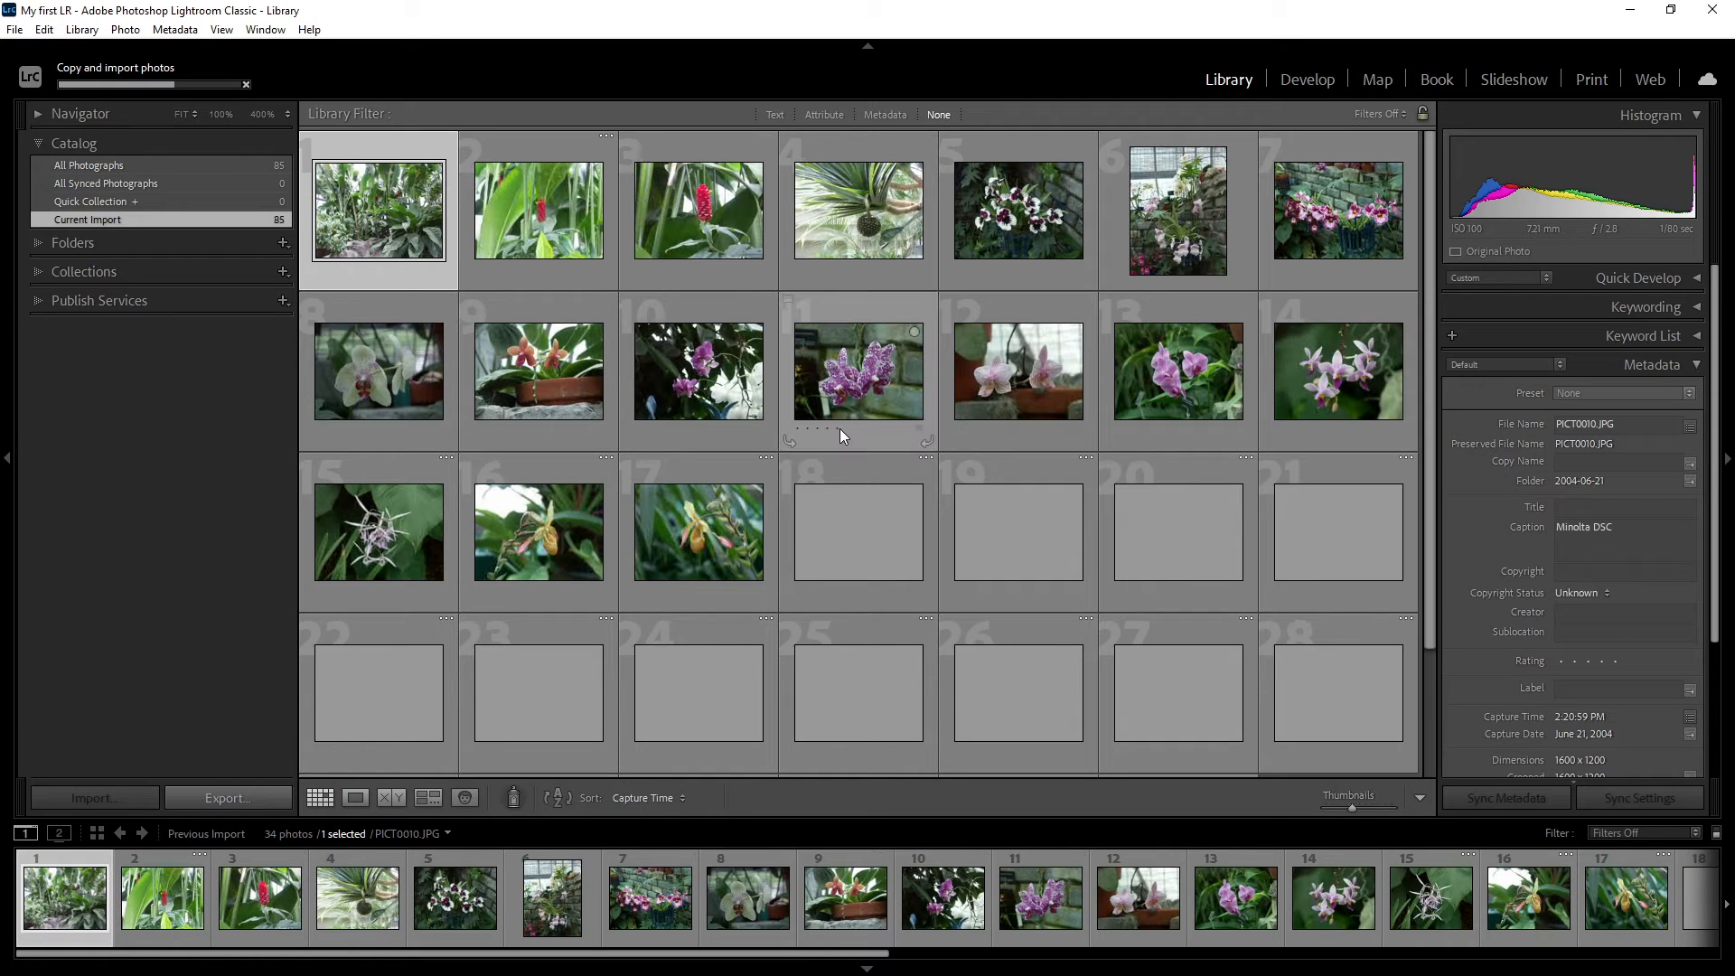
Step: Show All Photographs in the catalog and look through the imported thumbnails
click(235, 165)
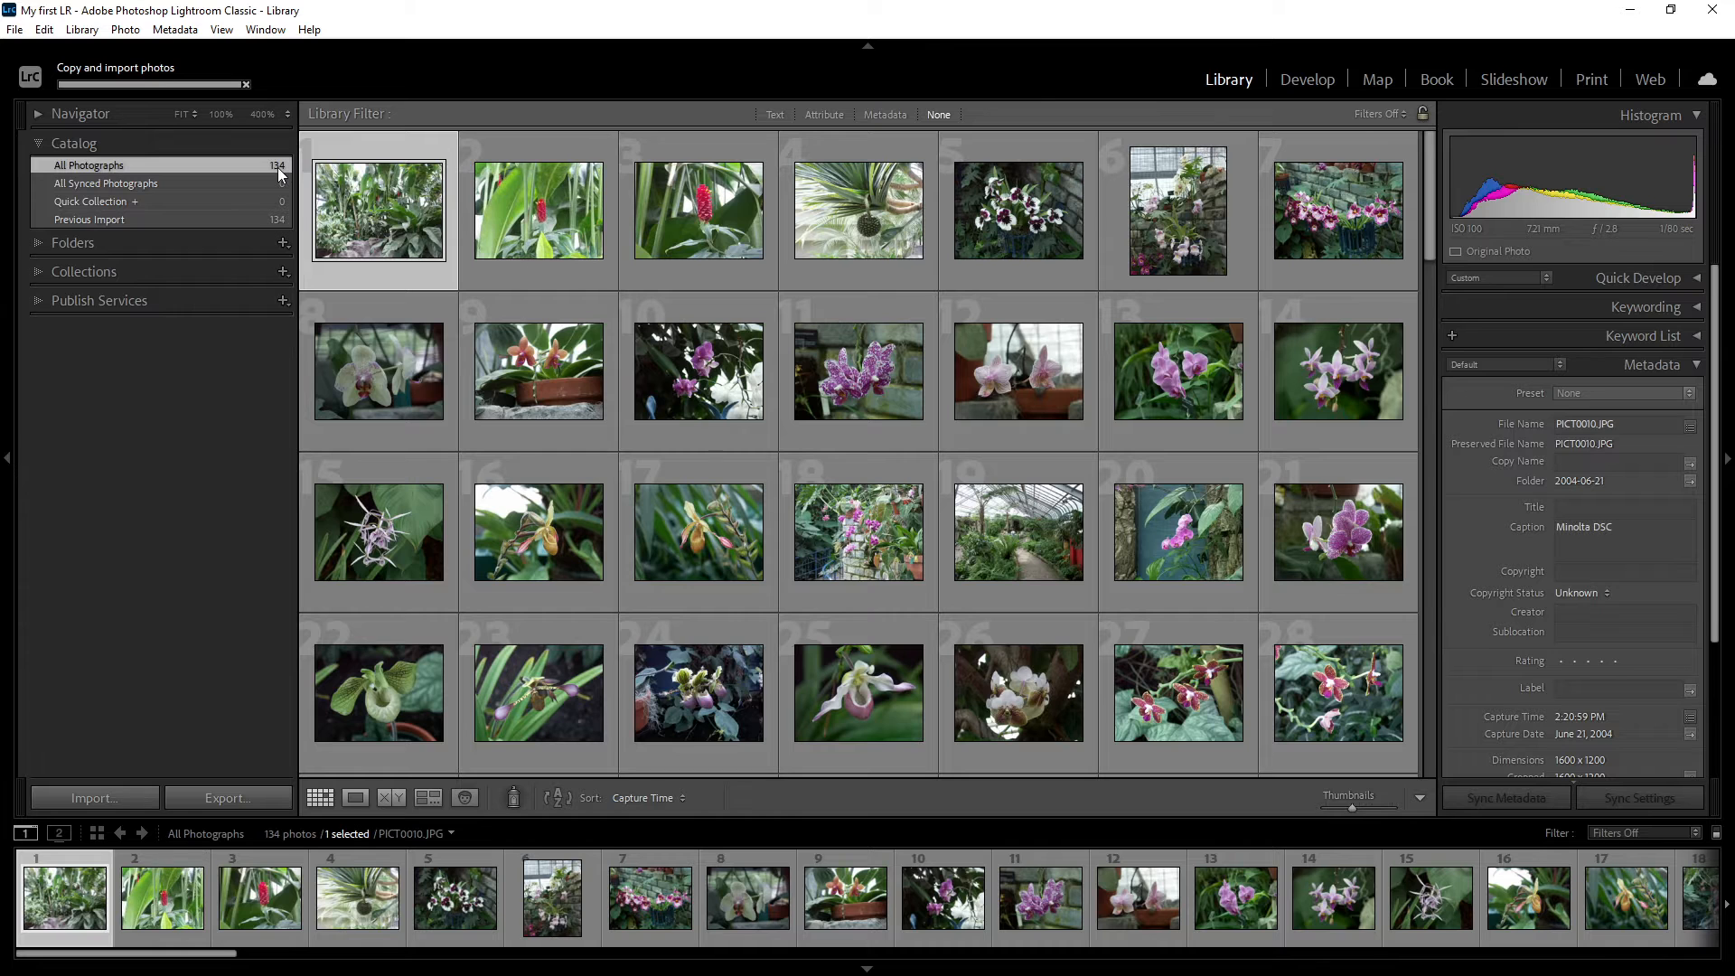
scroll(1029, 551, down, 2)
scroll(1030, 556, down, 15)
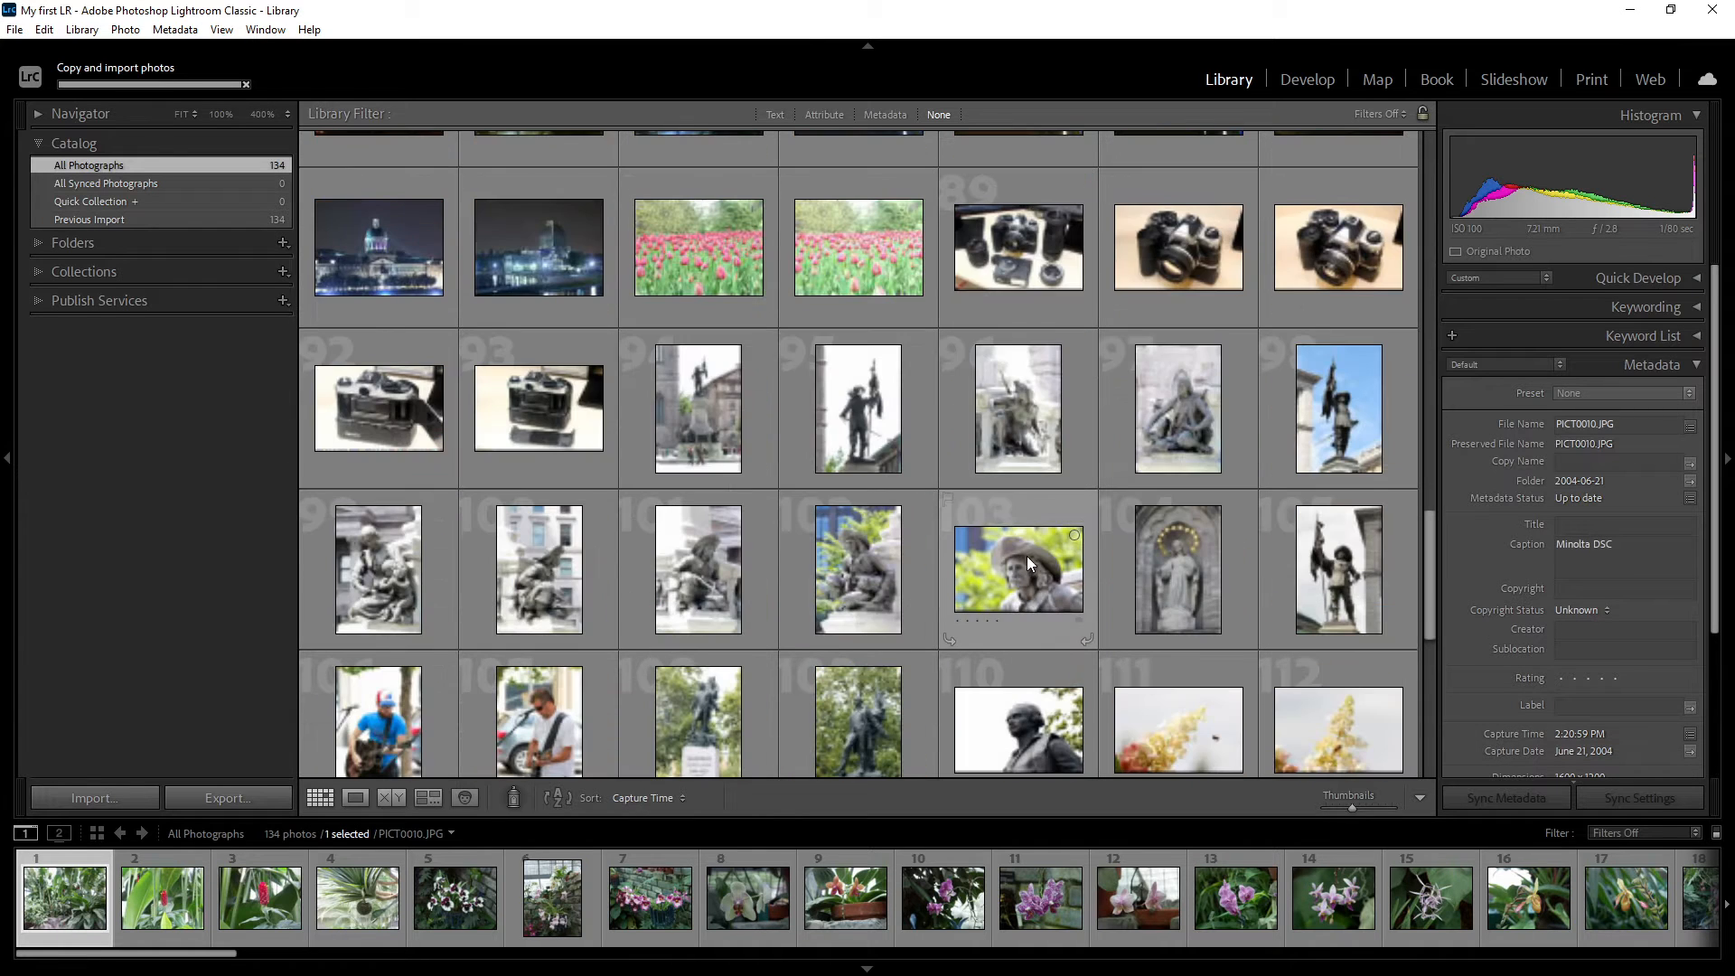
Step: Expand the Seagate 5TB I (I:) folders and view each dated folder's photos, from 2004-06-21 through 2015-08-20
click(144, 242)
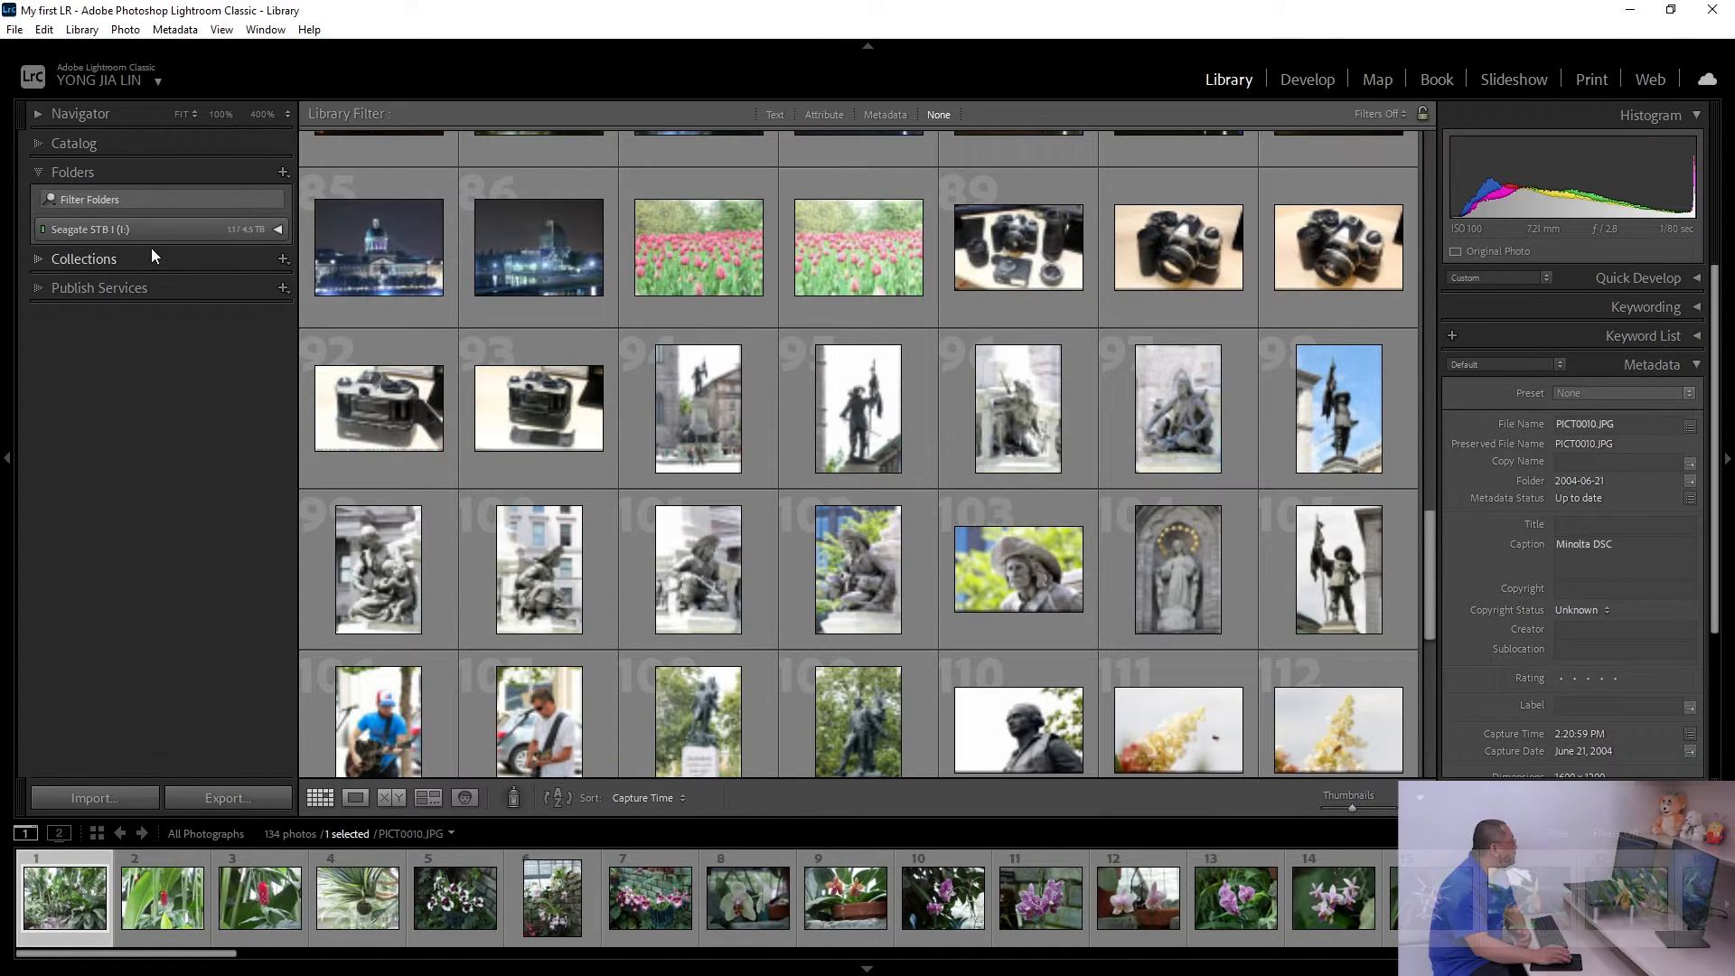
click(155, 231)
click(156, 257)
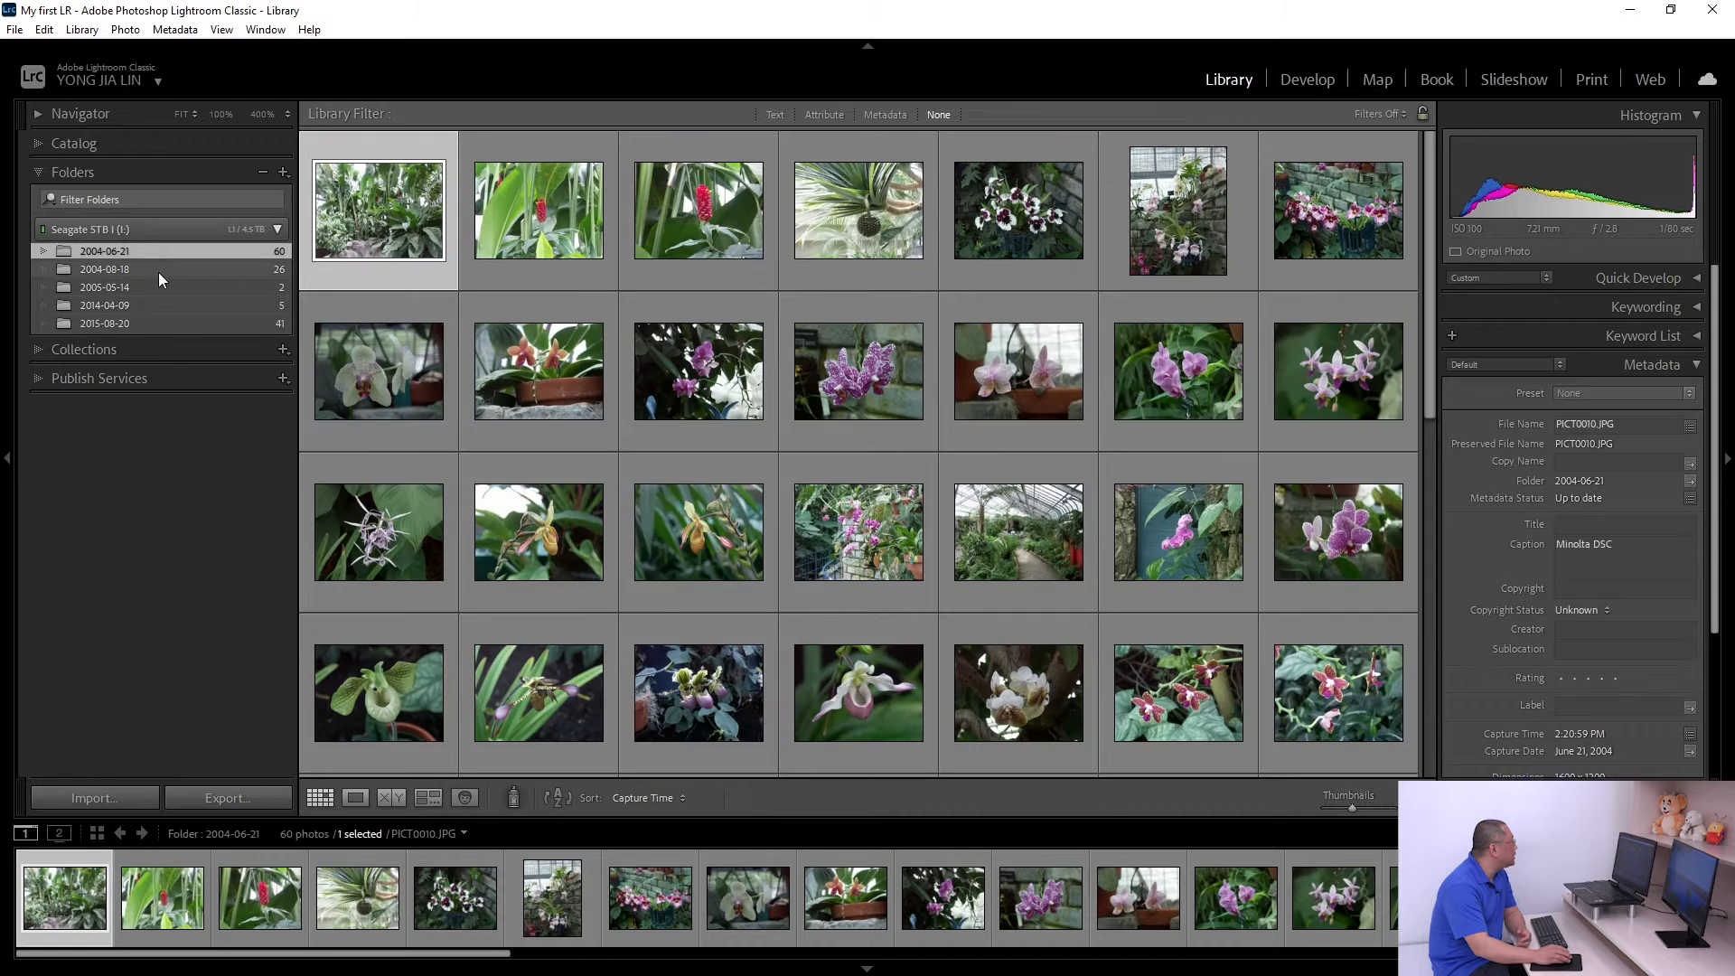
click(159, 271)
click(163, 287)
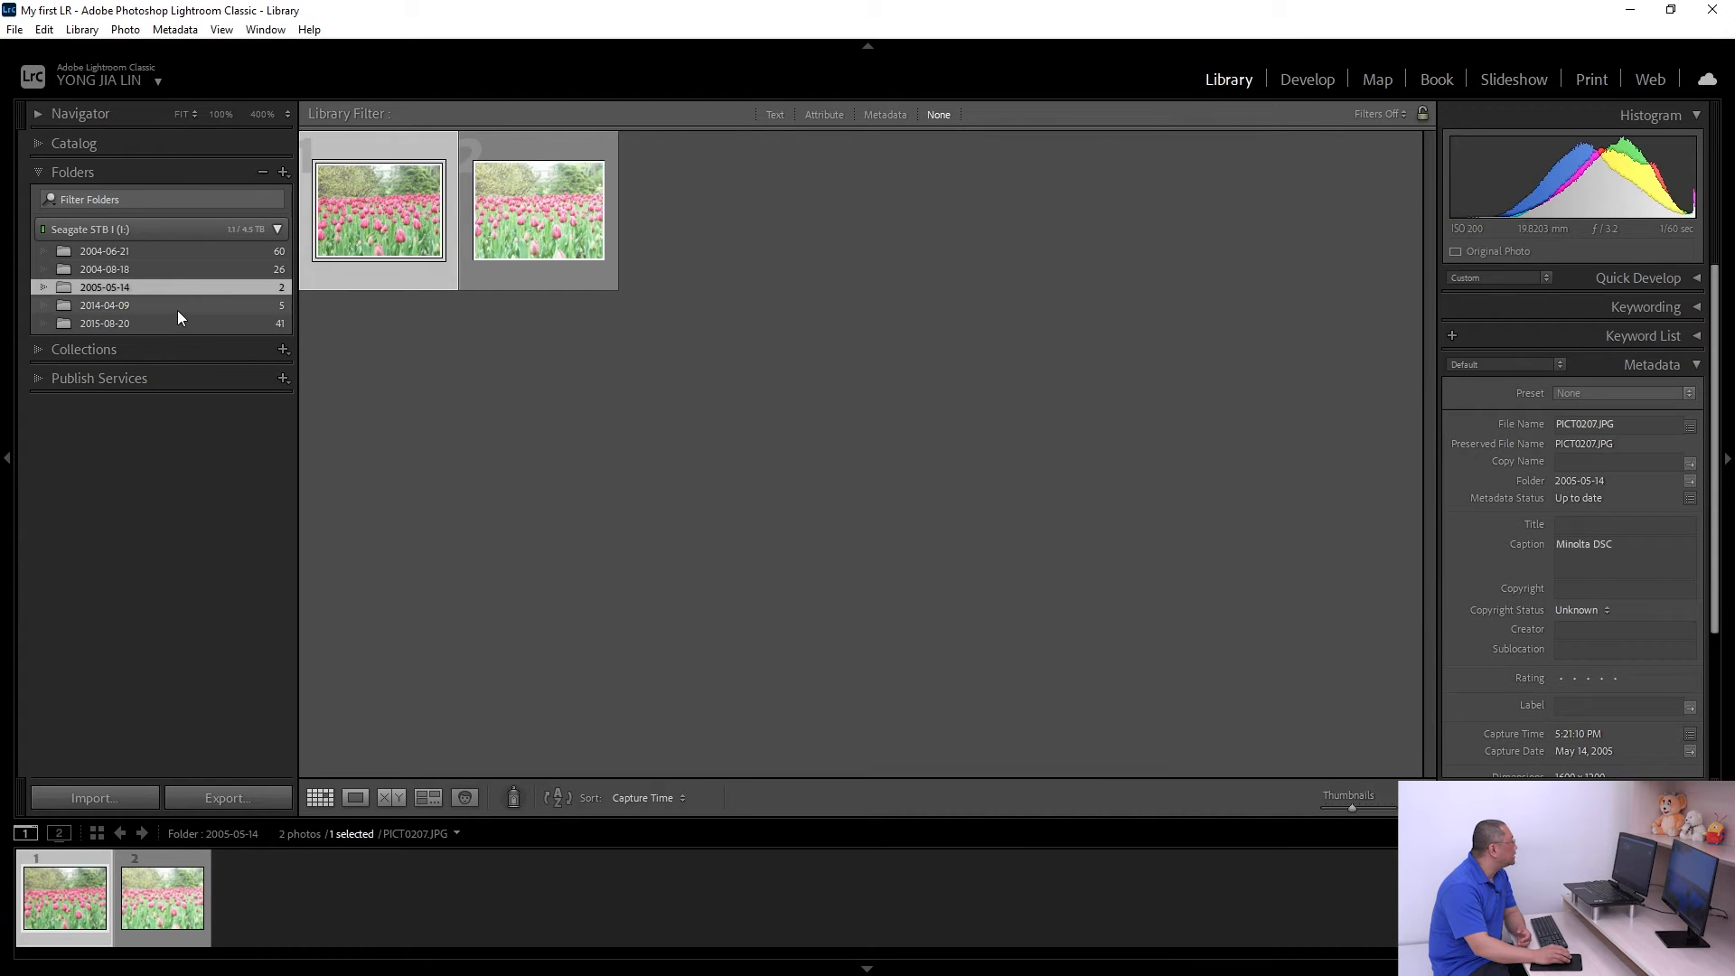
click(178, 306)
click(184, 322)
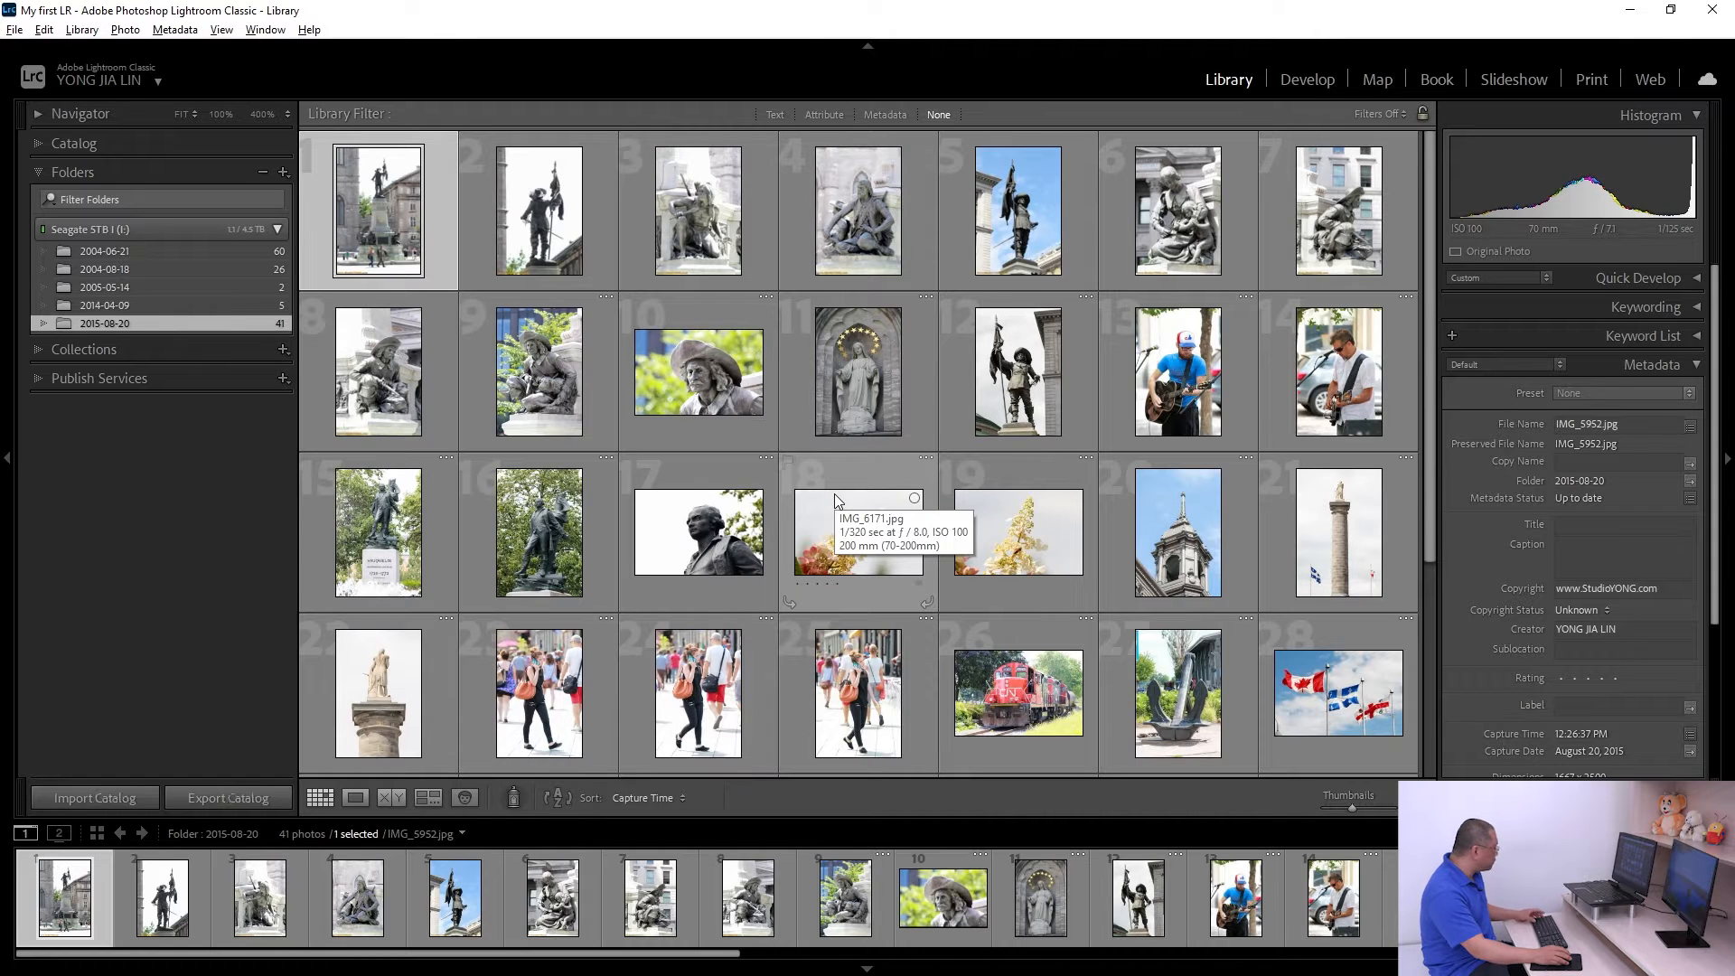
Step: Switch to File Explorer, view the photos in the 2004-06-21 and 2004-08-18 folders, and return to the My first LR folder
key(alt+Tab)
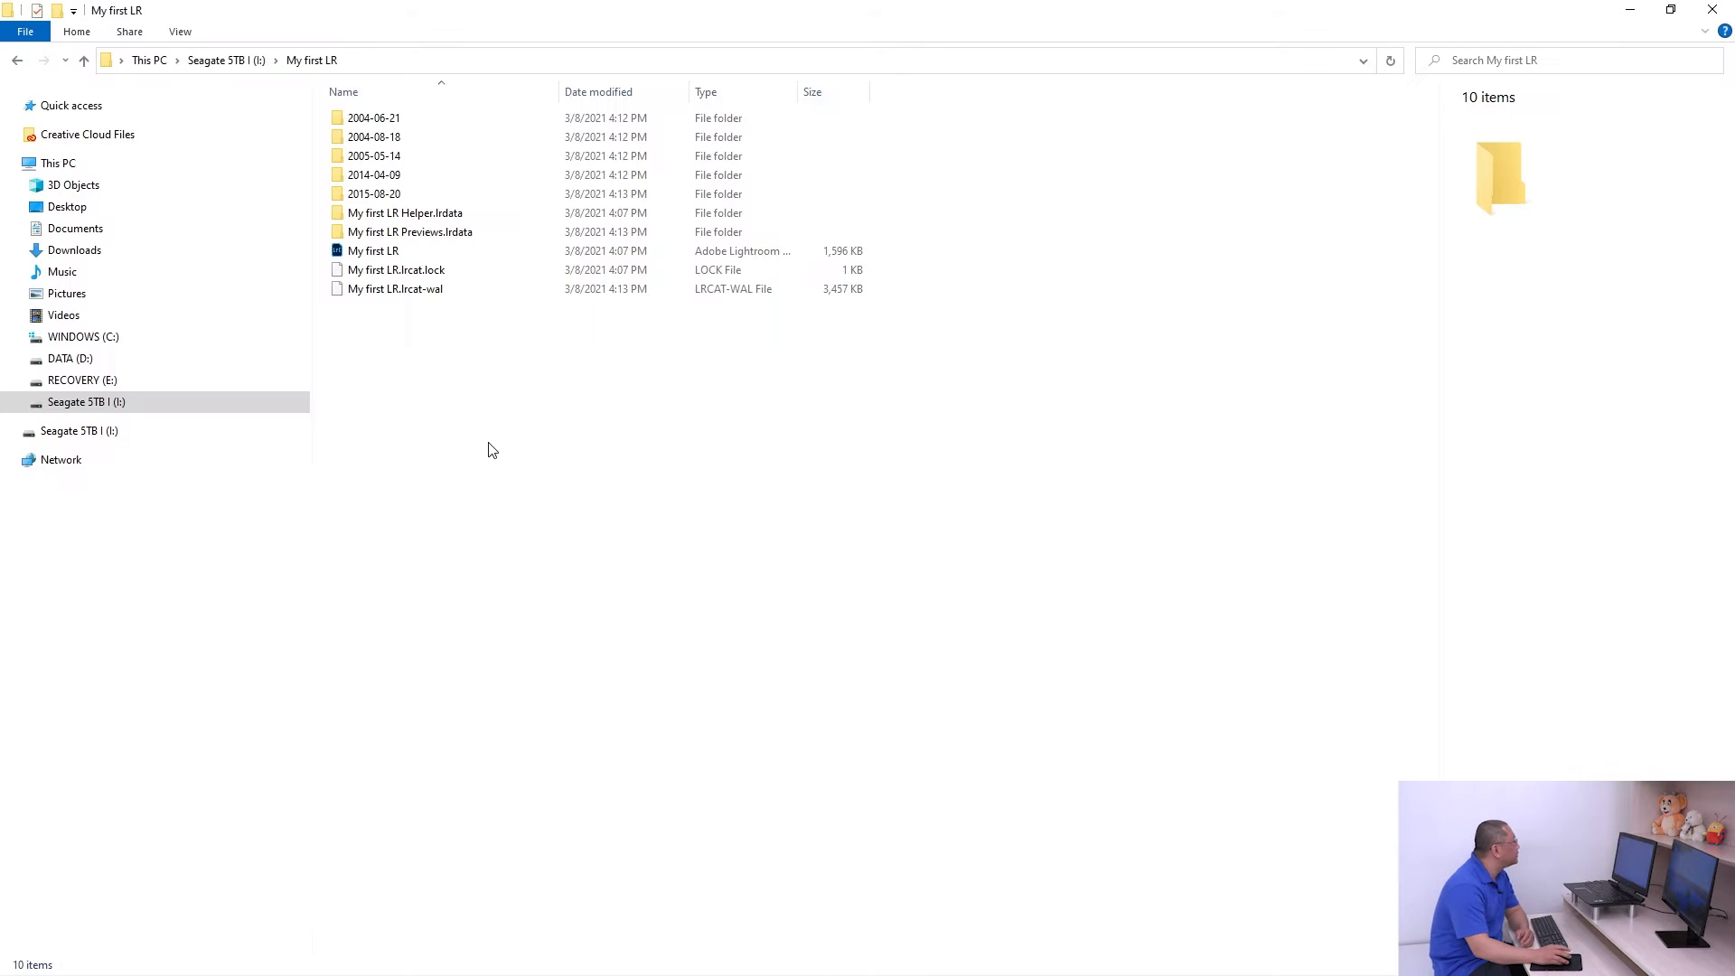
click(369, 126)
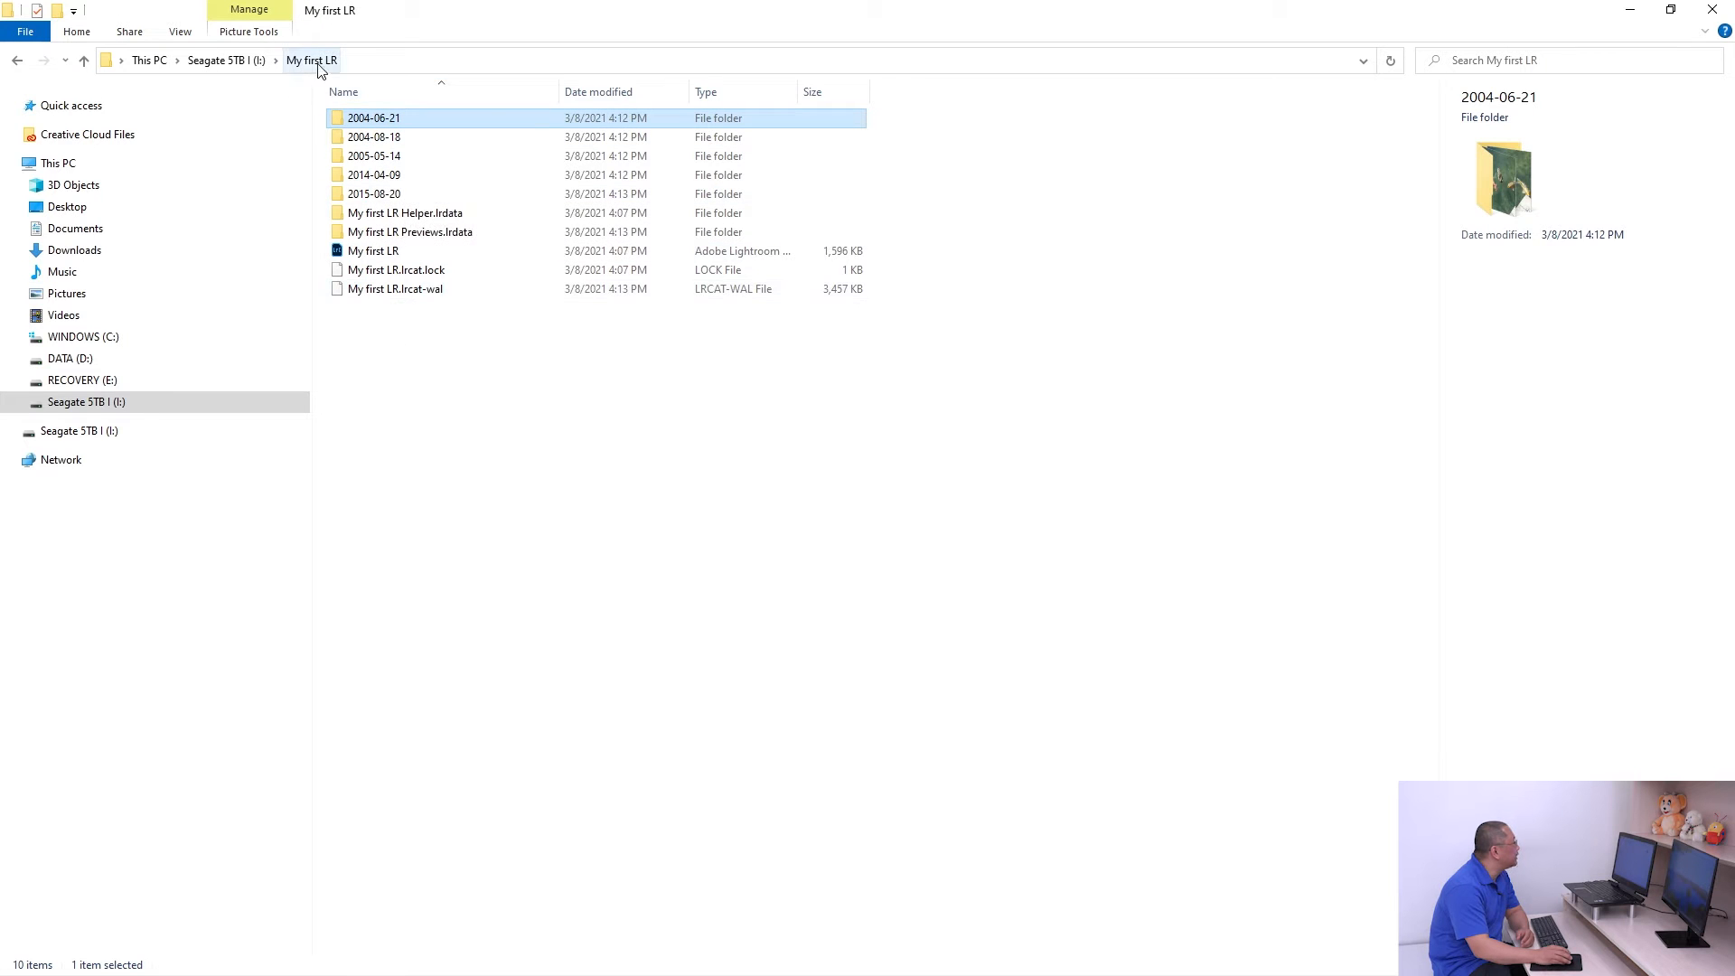
double_click(381, 124)
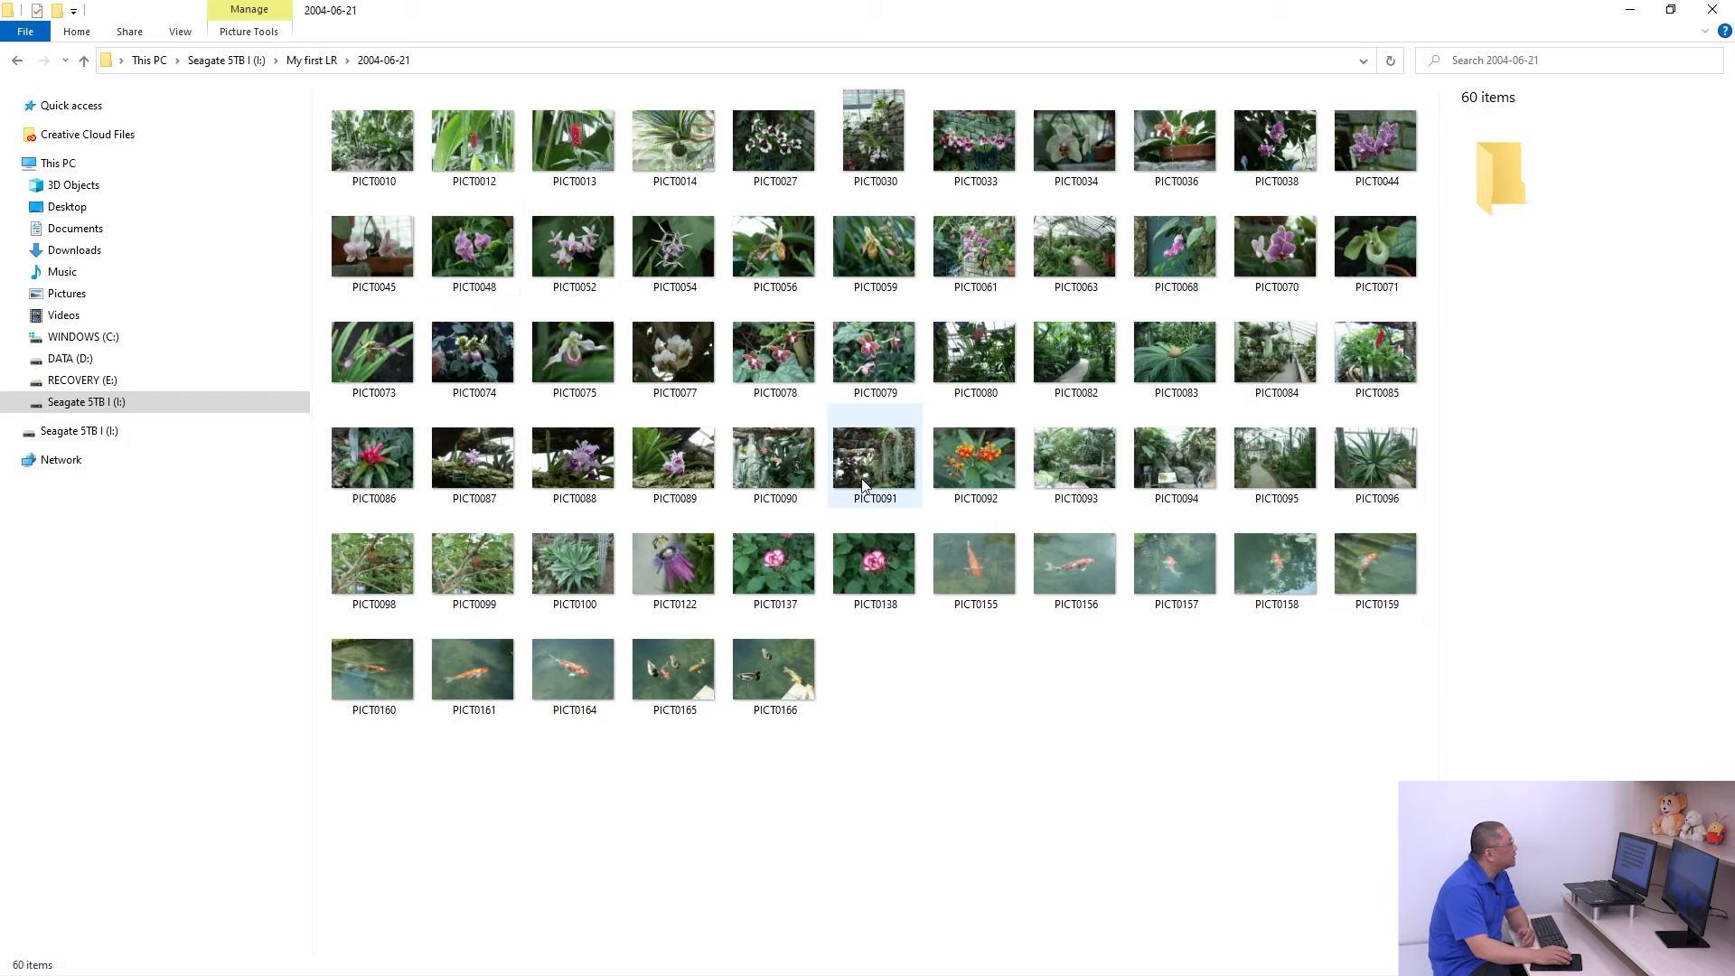
drag(1344, 803, 346, 94)
click(939, 813)
click(311, 60)
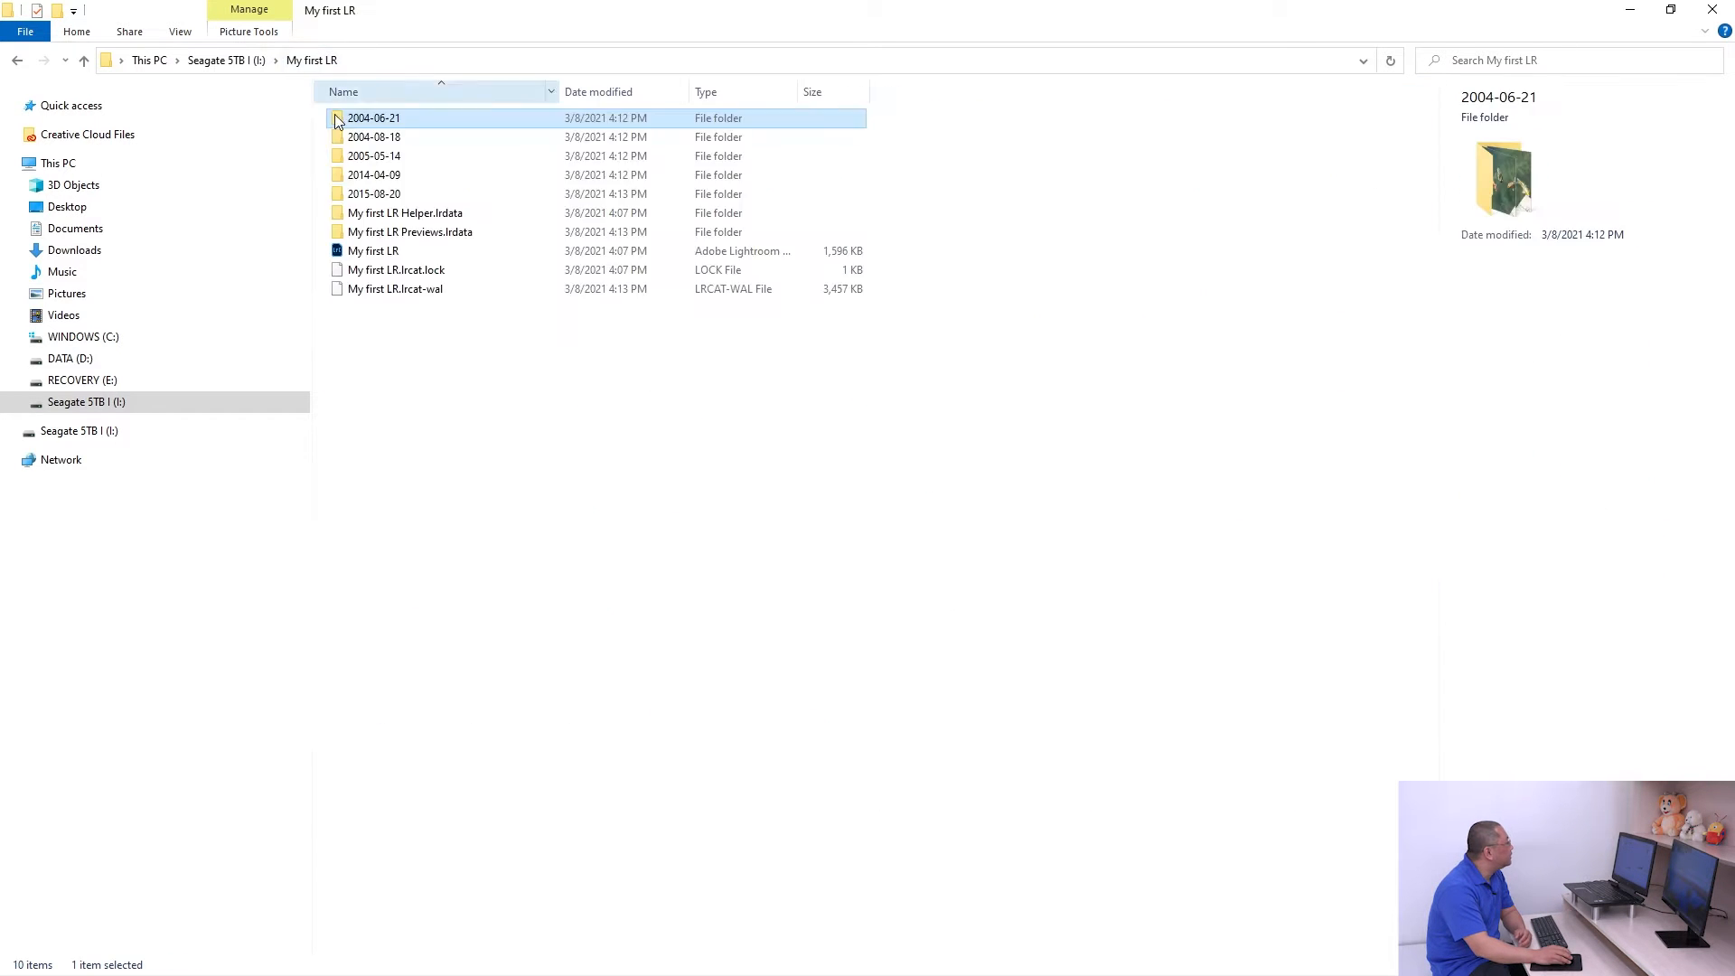
double_click(374, 136)
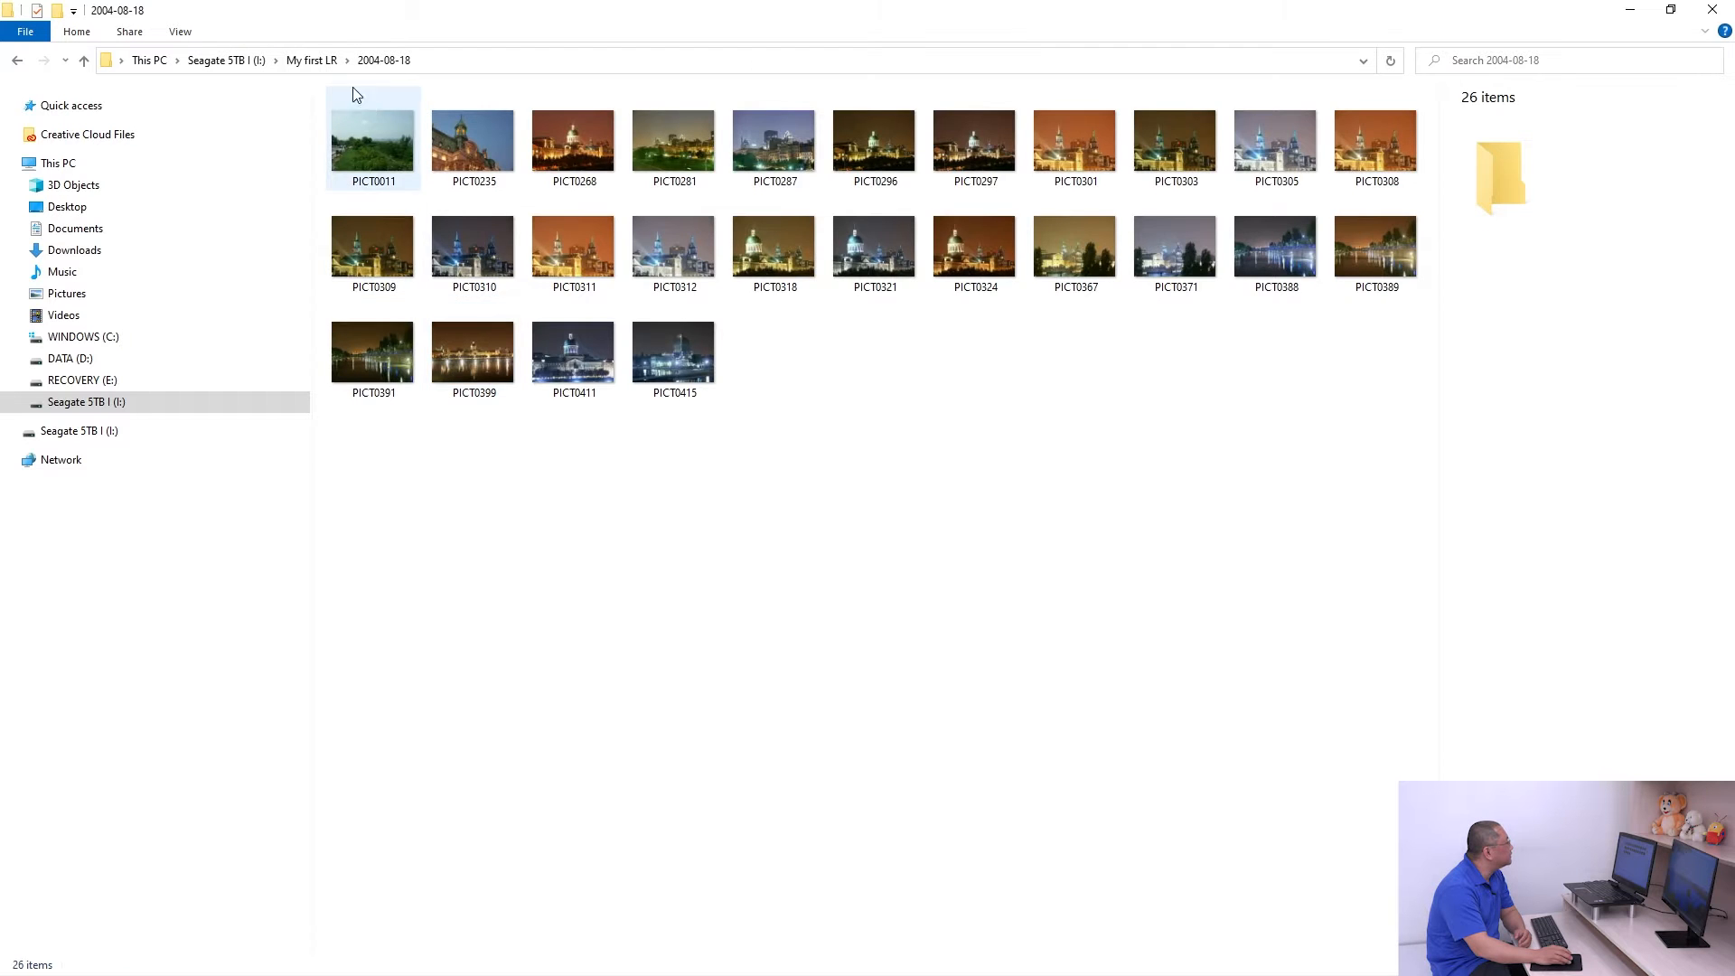
click(311, 60)
click(515, 551)
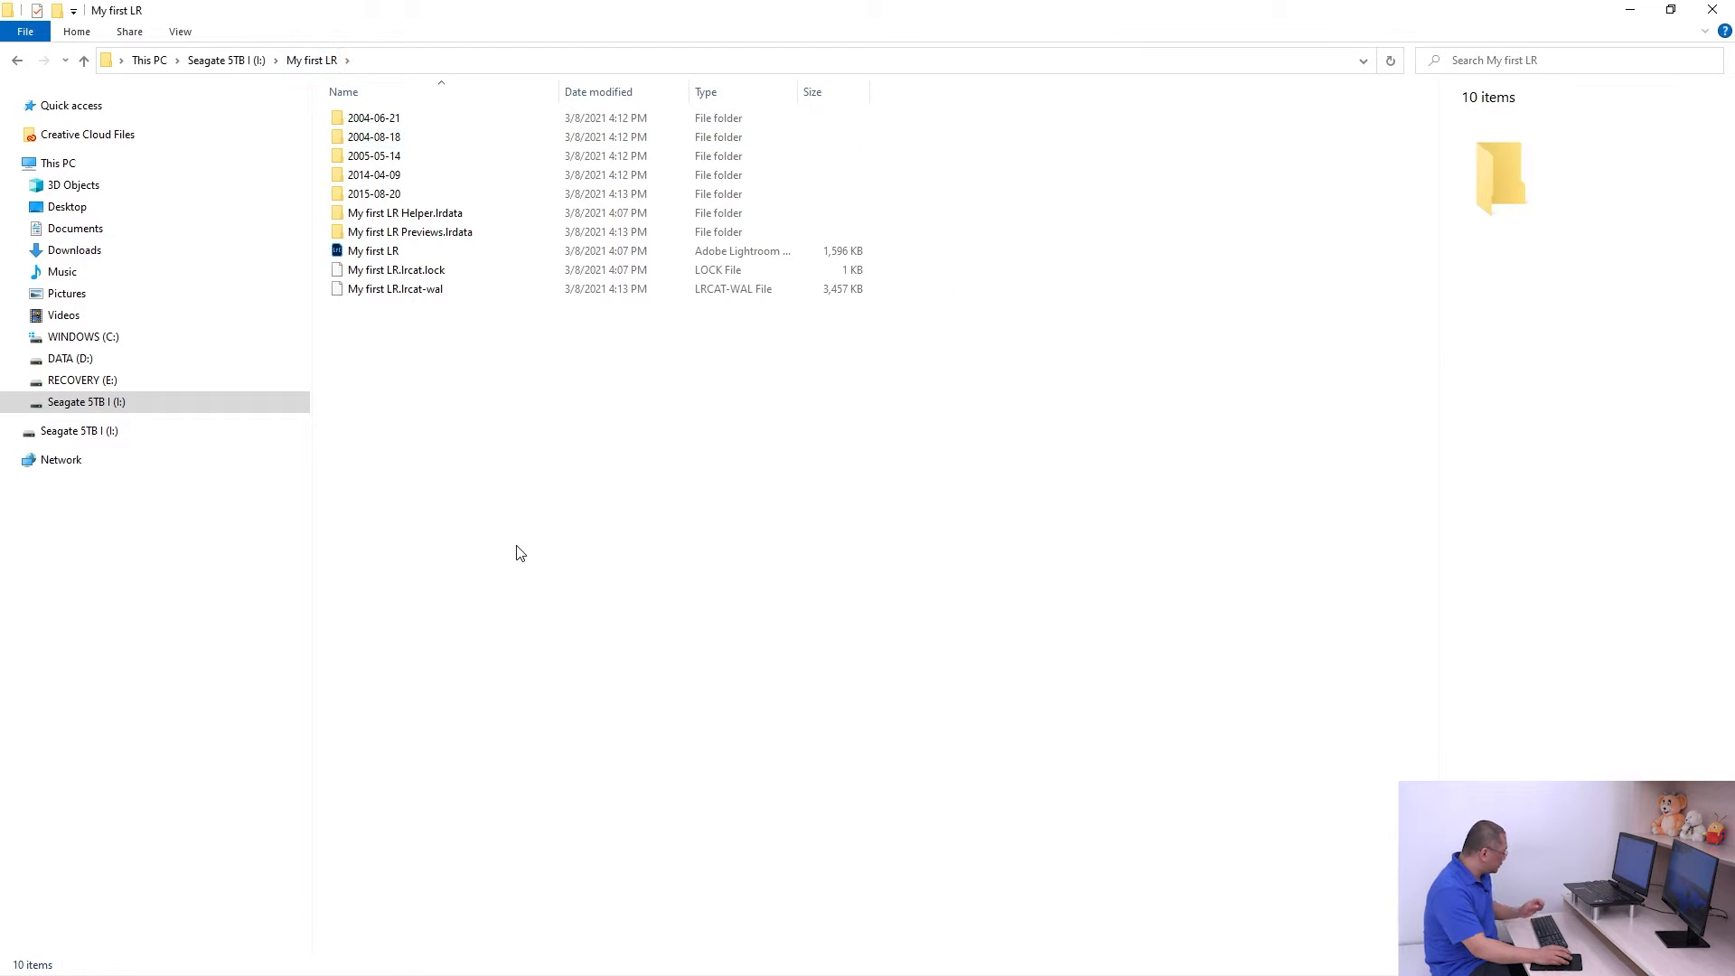
Step: Switch back to Lightroom Classic and look through the 2015-08-20 folder's photos and all photographs in the catalog
key(alt+Tab)
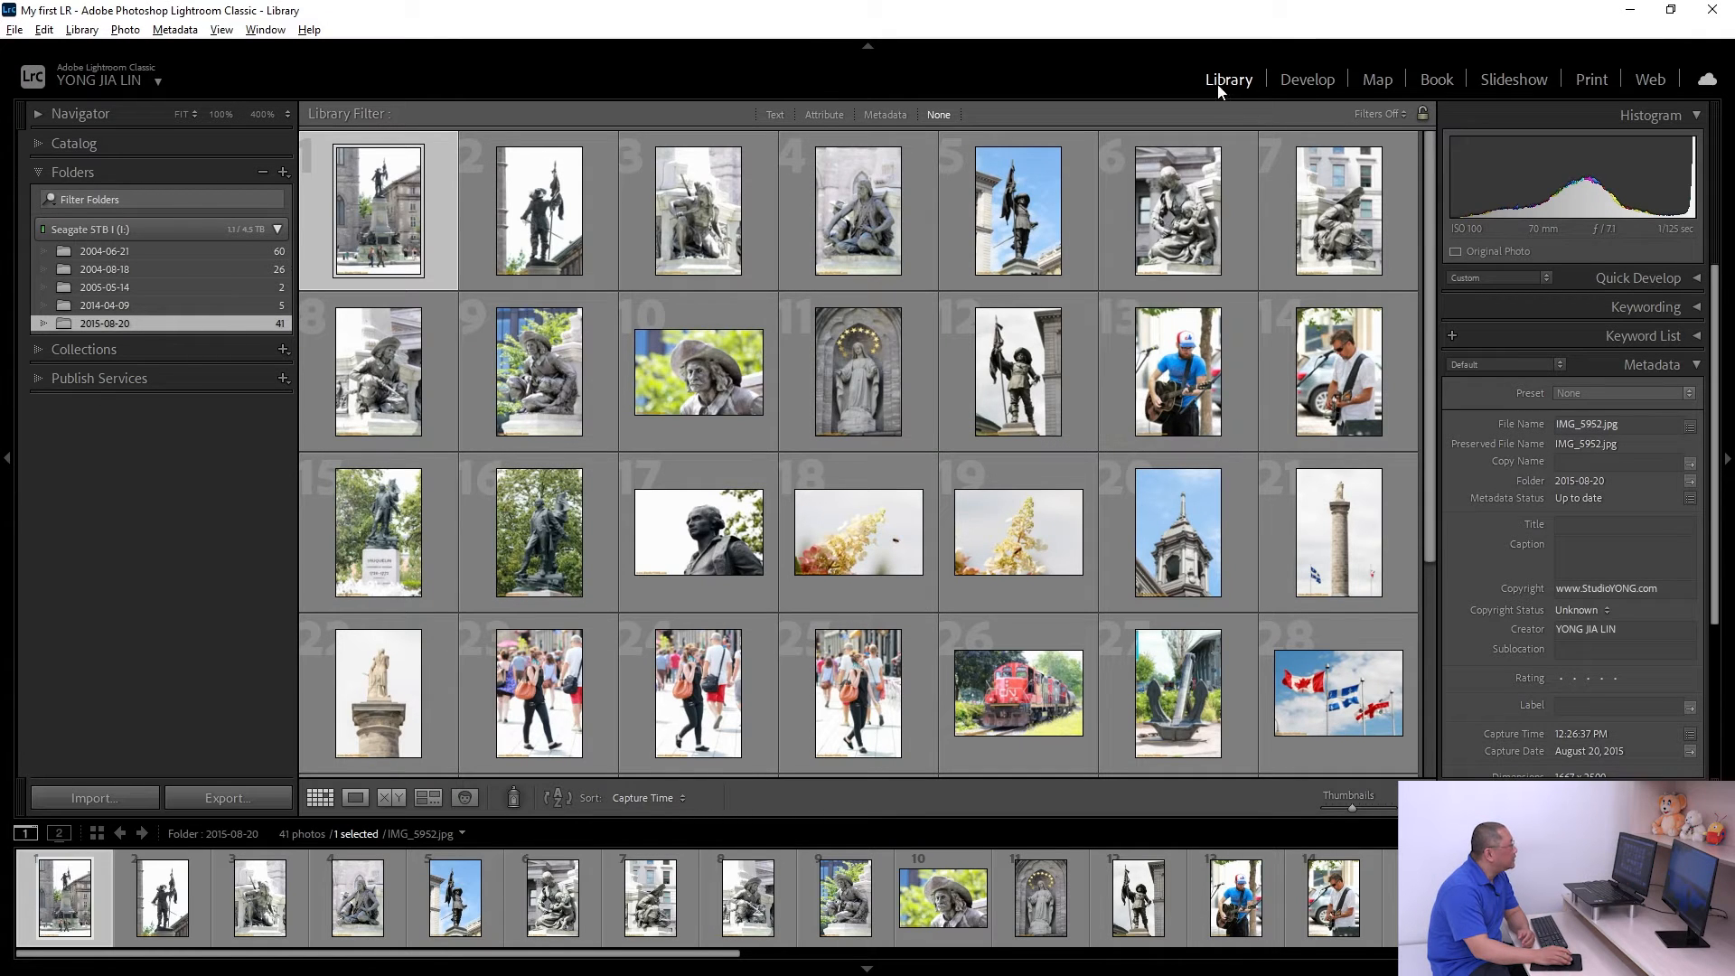
scroll(963, 525, down, 3)
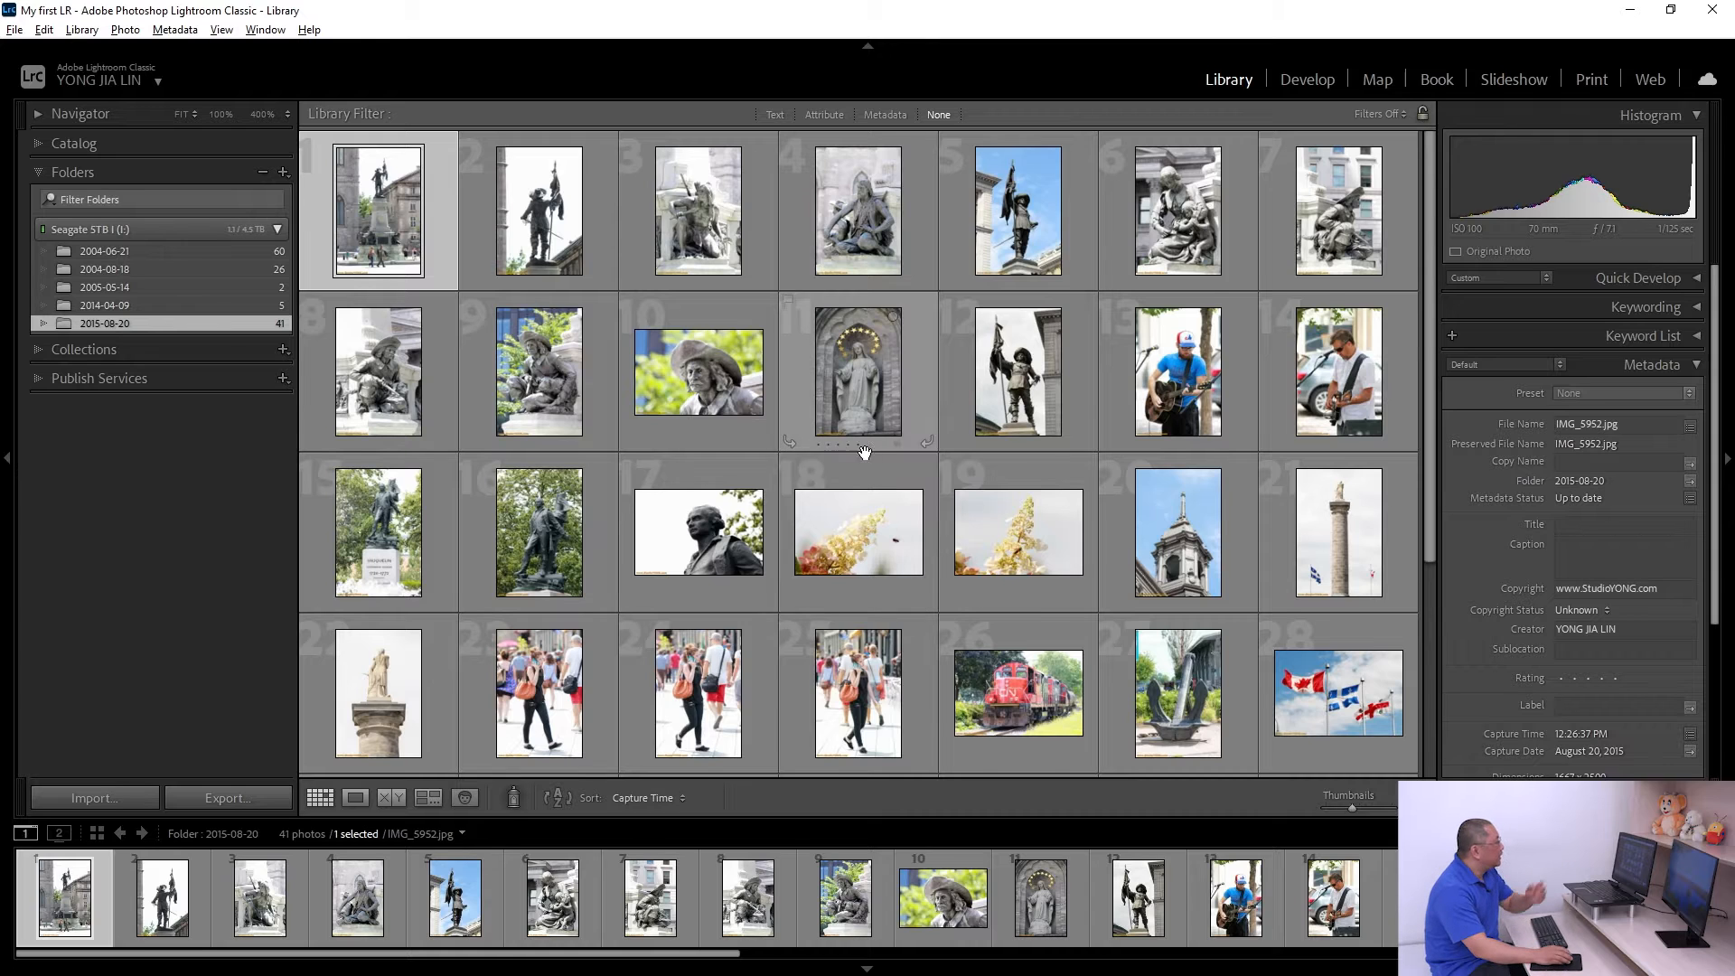
scroll(803, 480, down, 3)
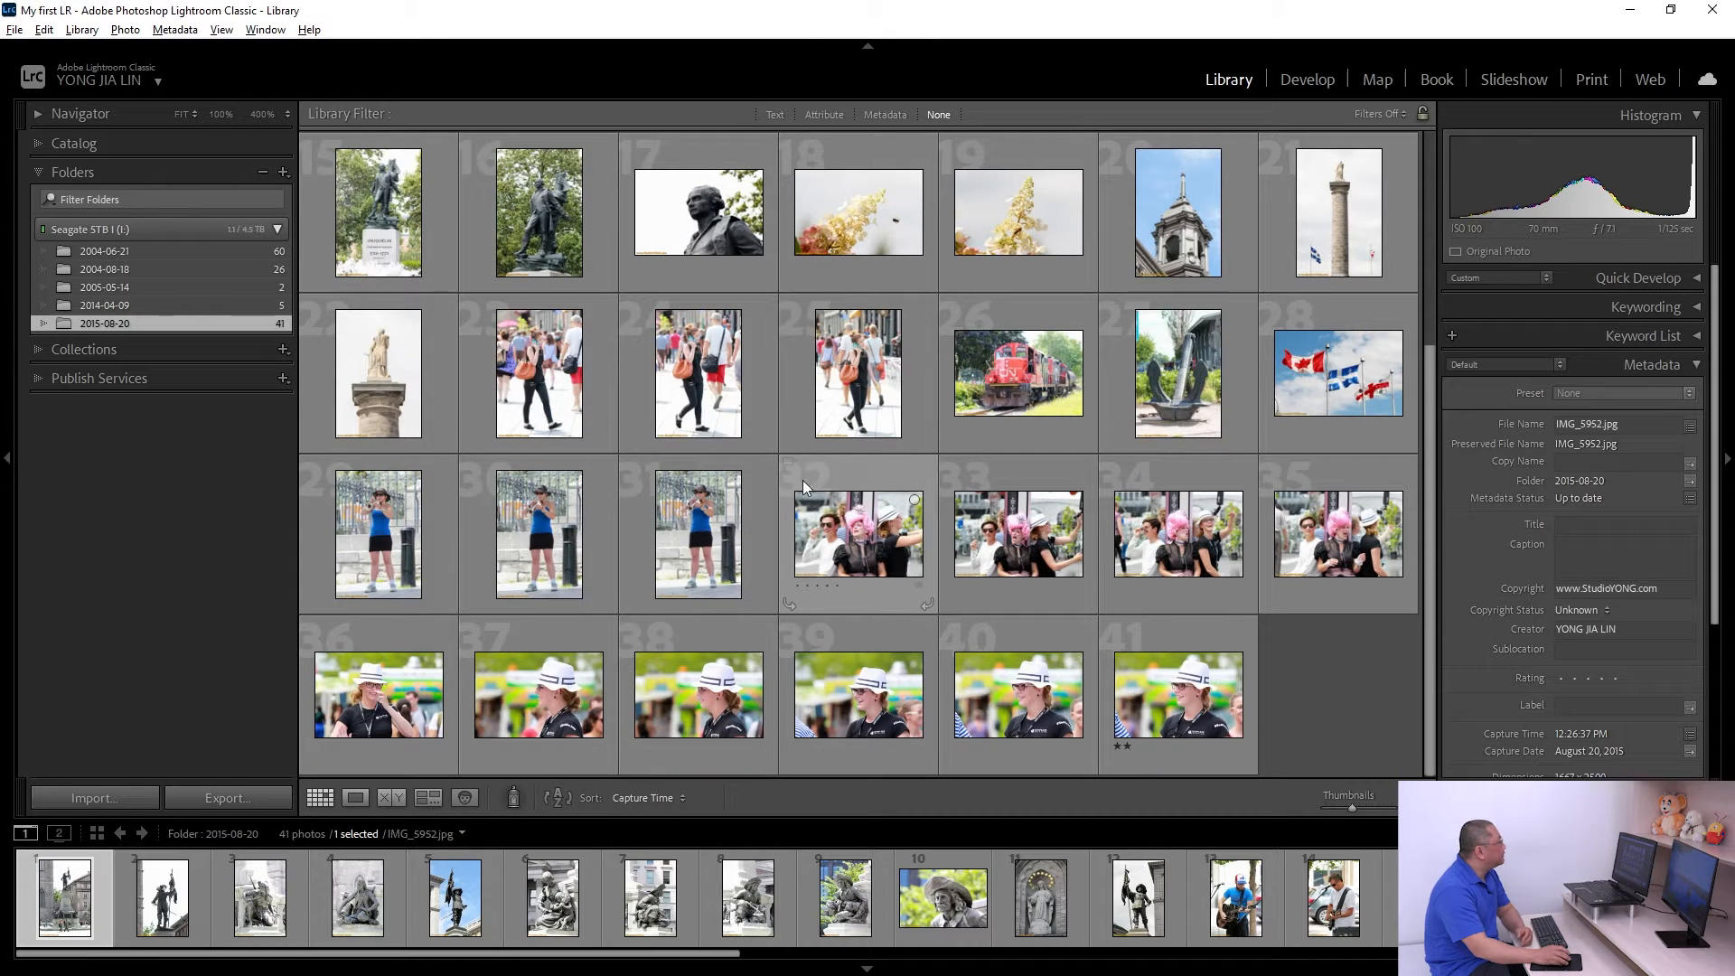
click(163, 142)
click(165, 165)
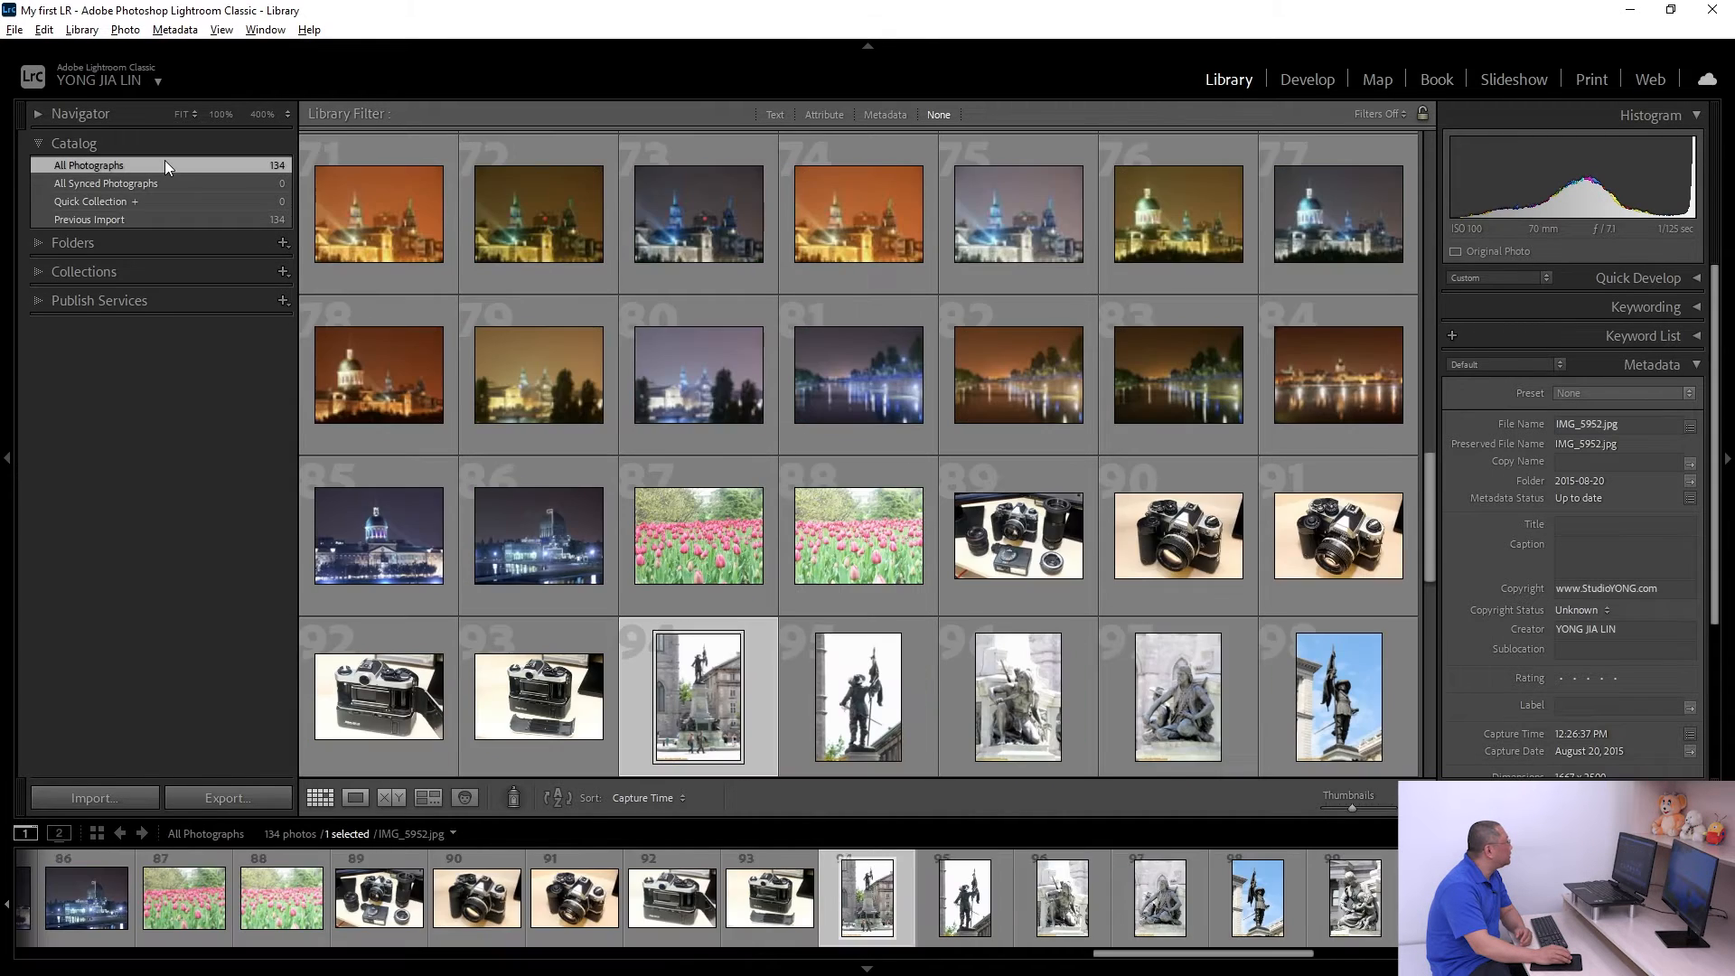
scroll(927, 325, down, 8)
scroll(936, 437, up, 12)
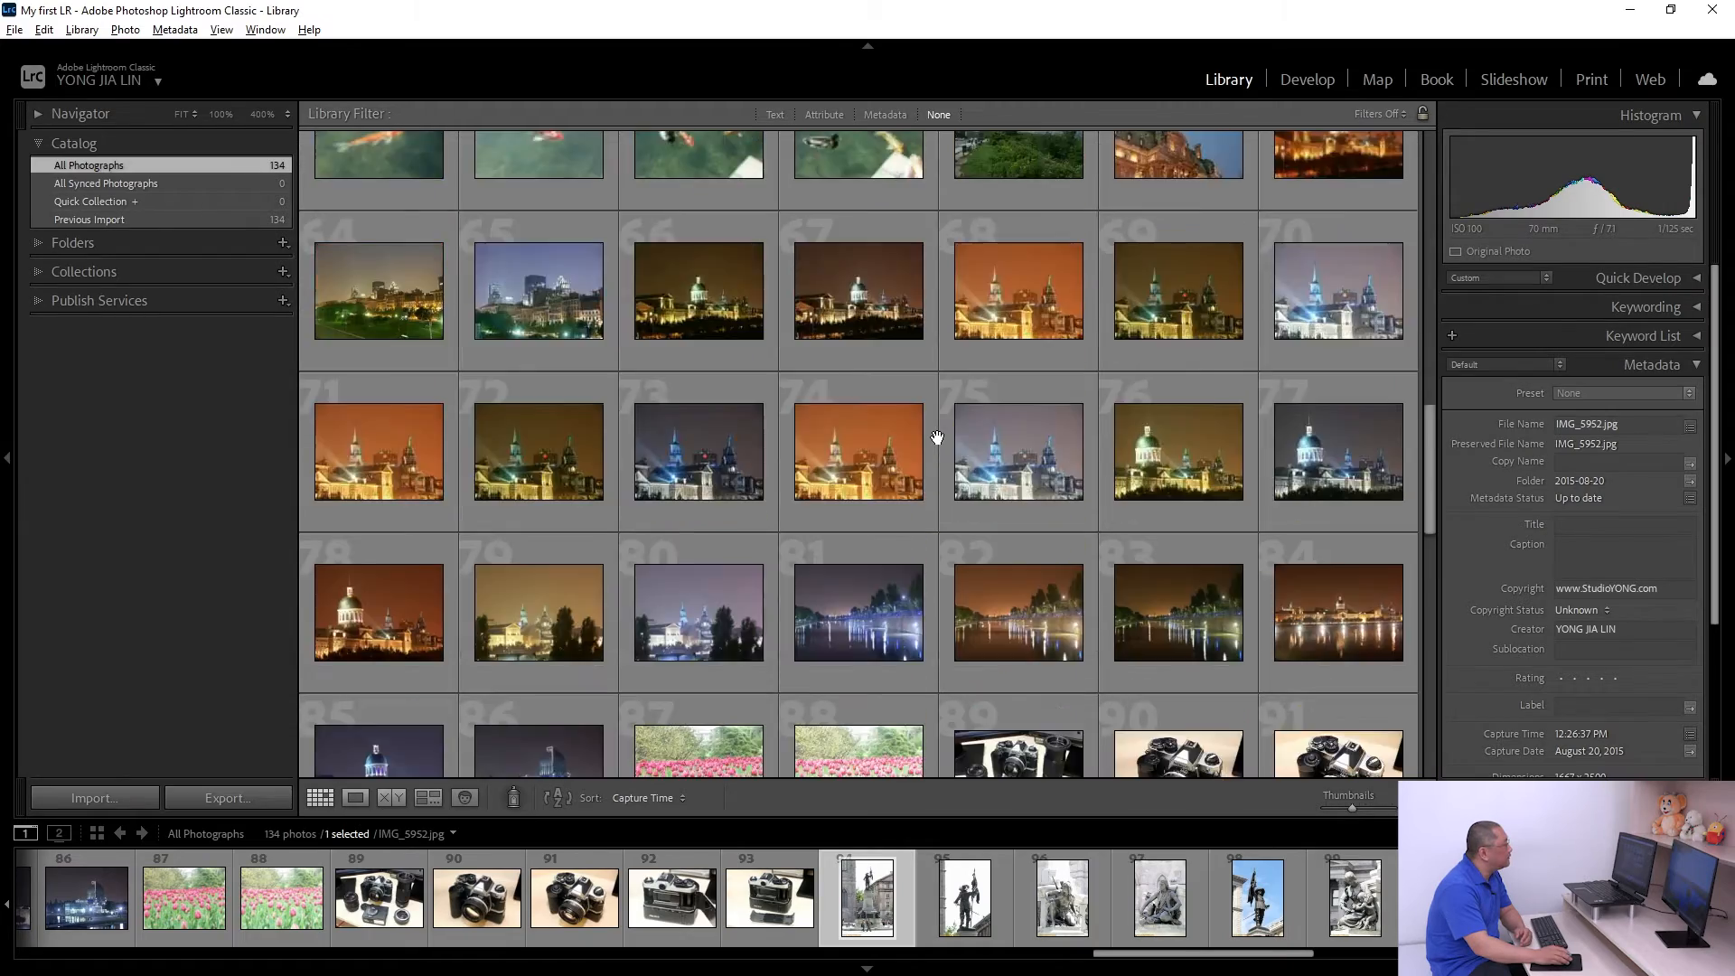
Step: Look through all photographs in the grid, enlarging the thumbnails to three per row and shrinking them to eleven per row
scroll(936, 437, down, 5)
scroll(936, 436, down, 5)
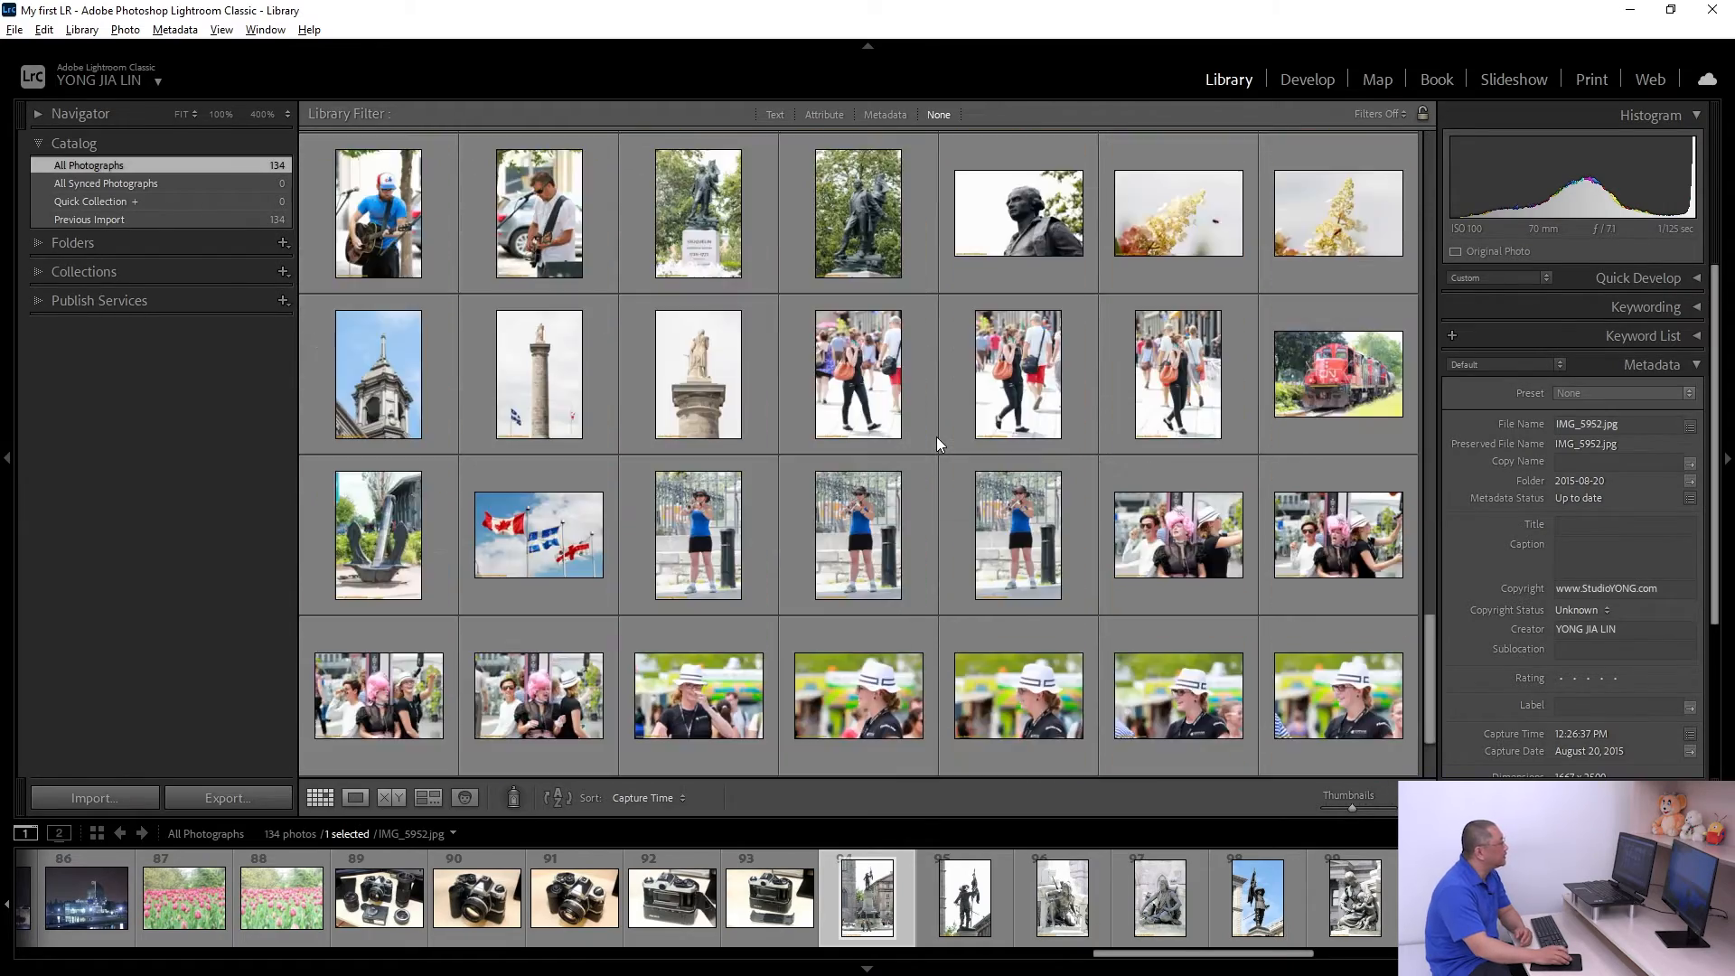
scroll(936, 437, up, 15)
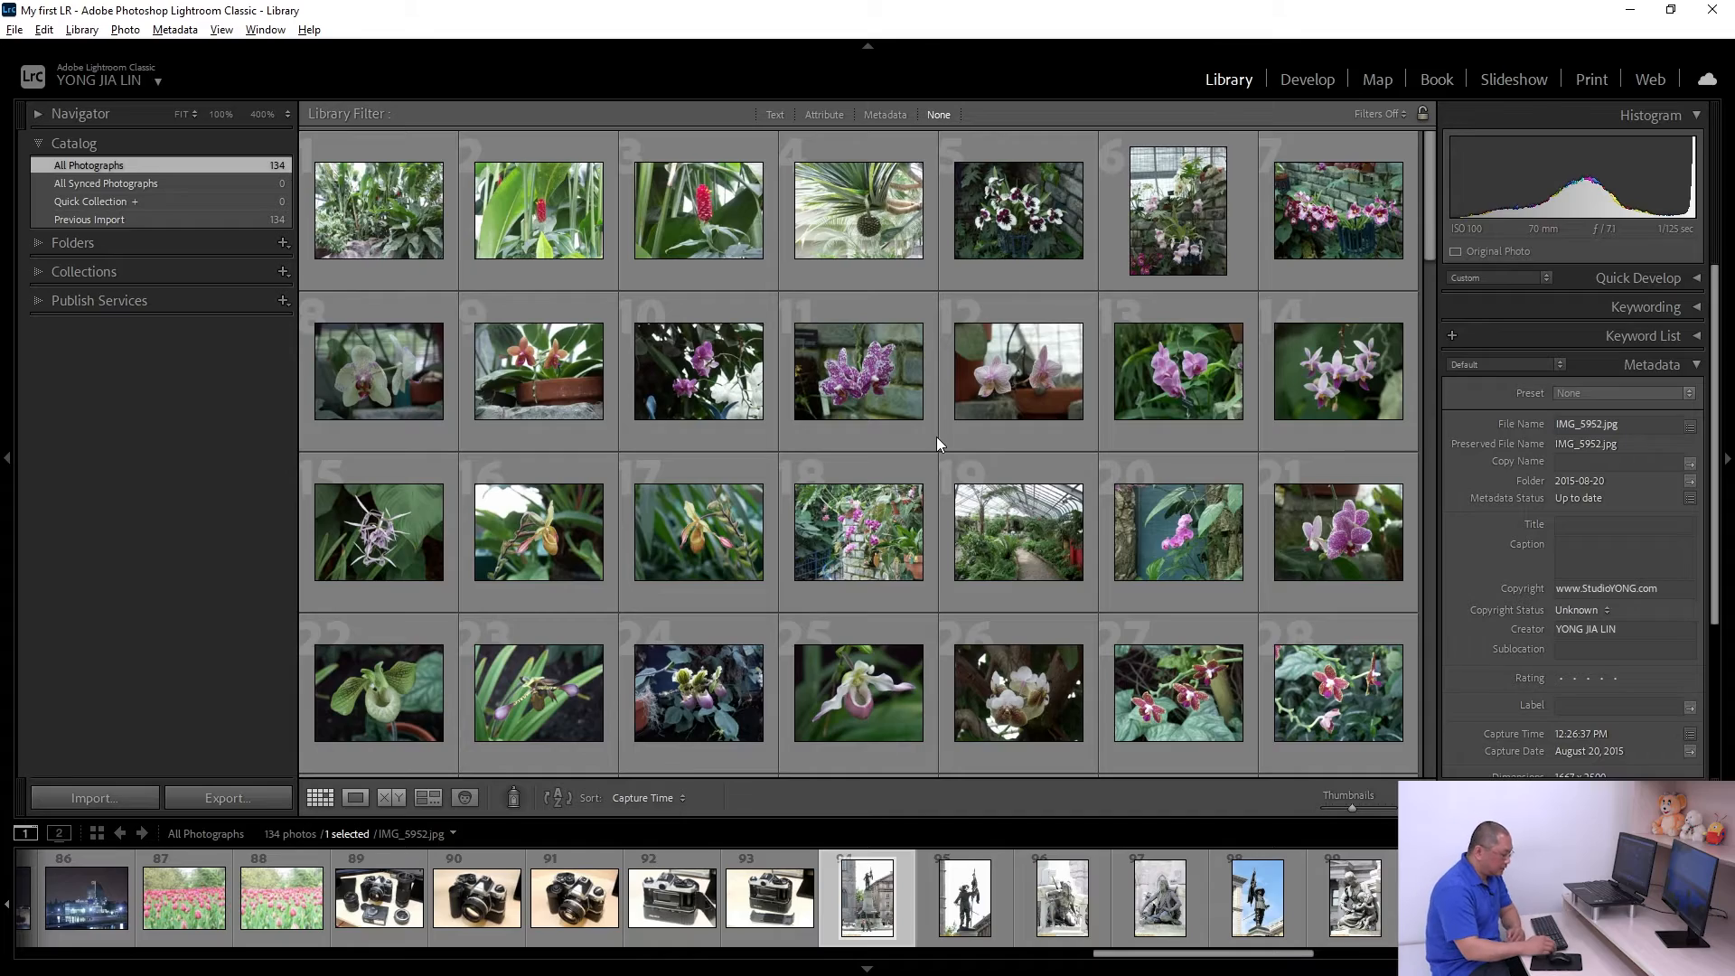
key(equal)
key(equal)
key(equal)
key(equal)
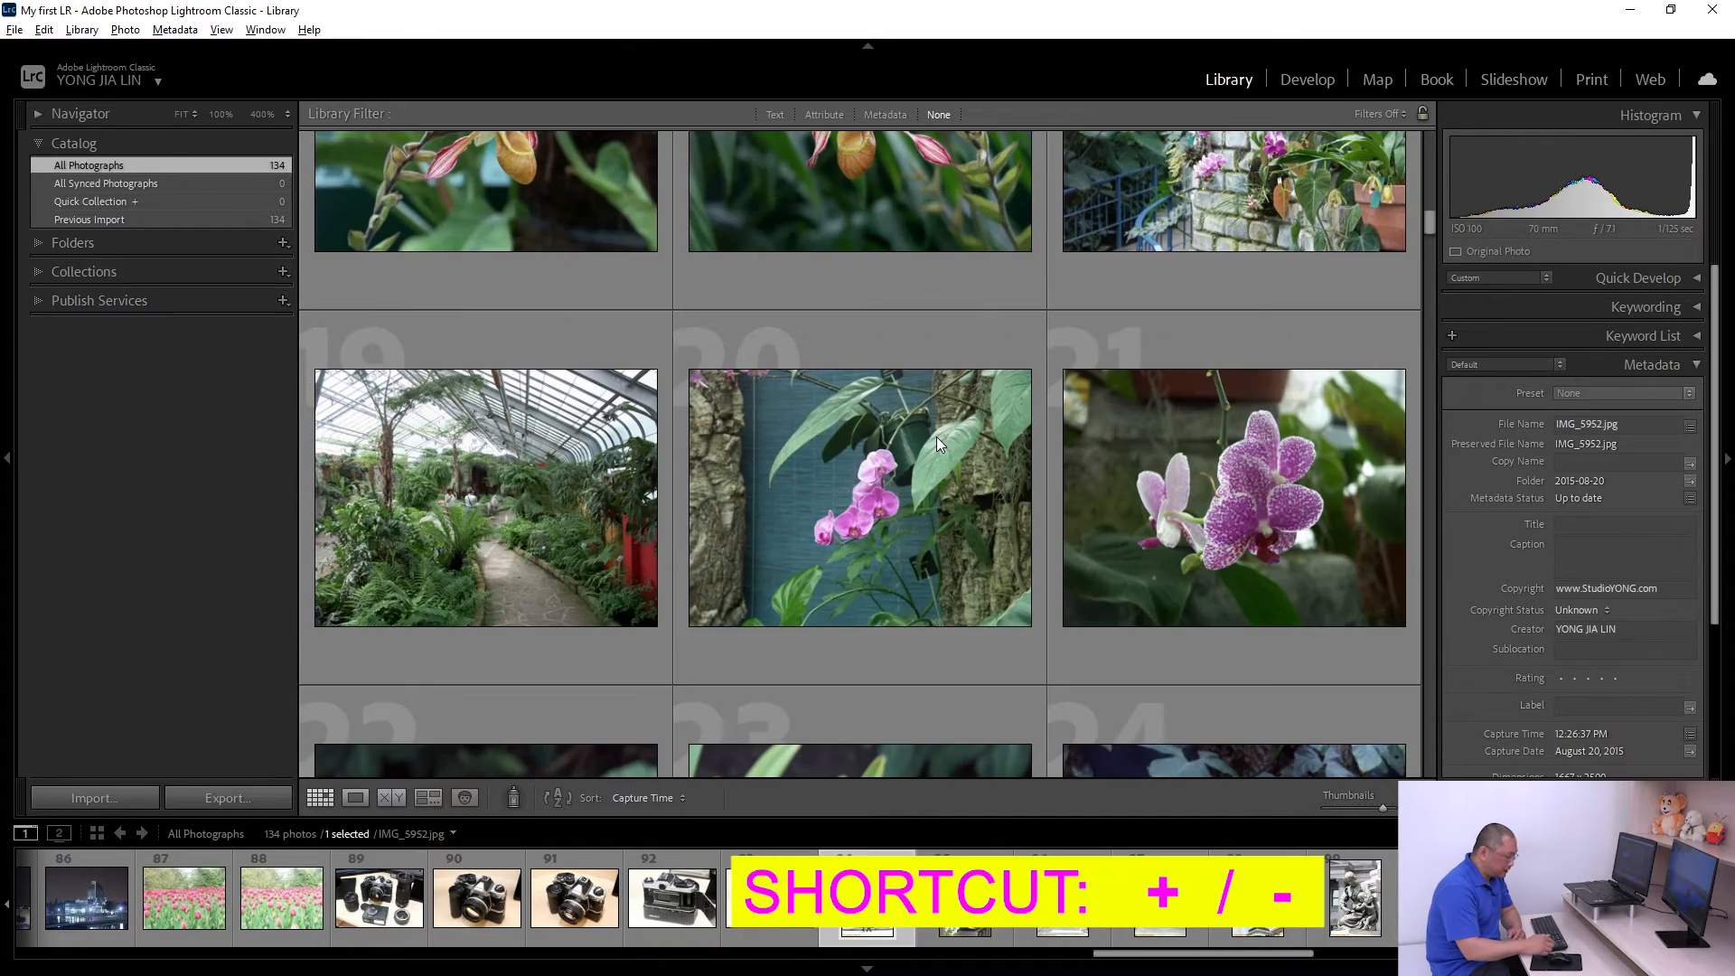
key(equal)
key(minus)
key(minus)
key(minus)
key(minus)
key(minus)
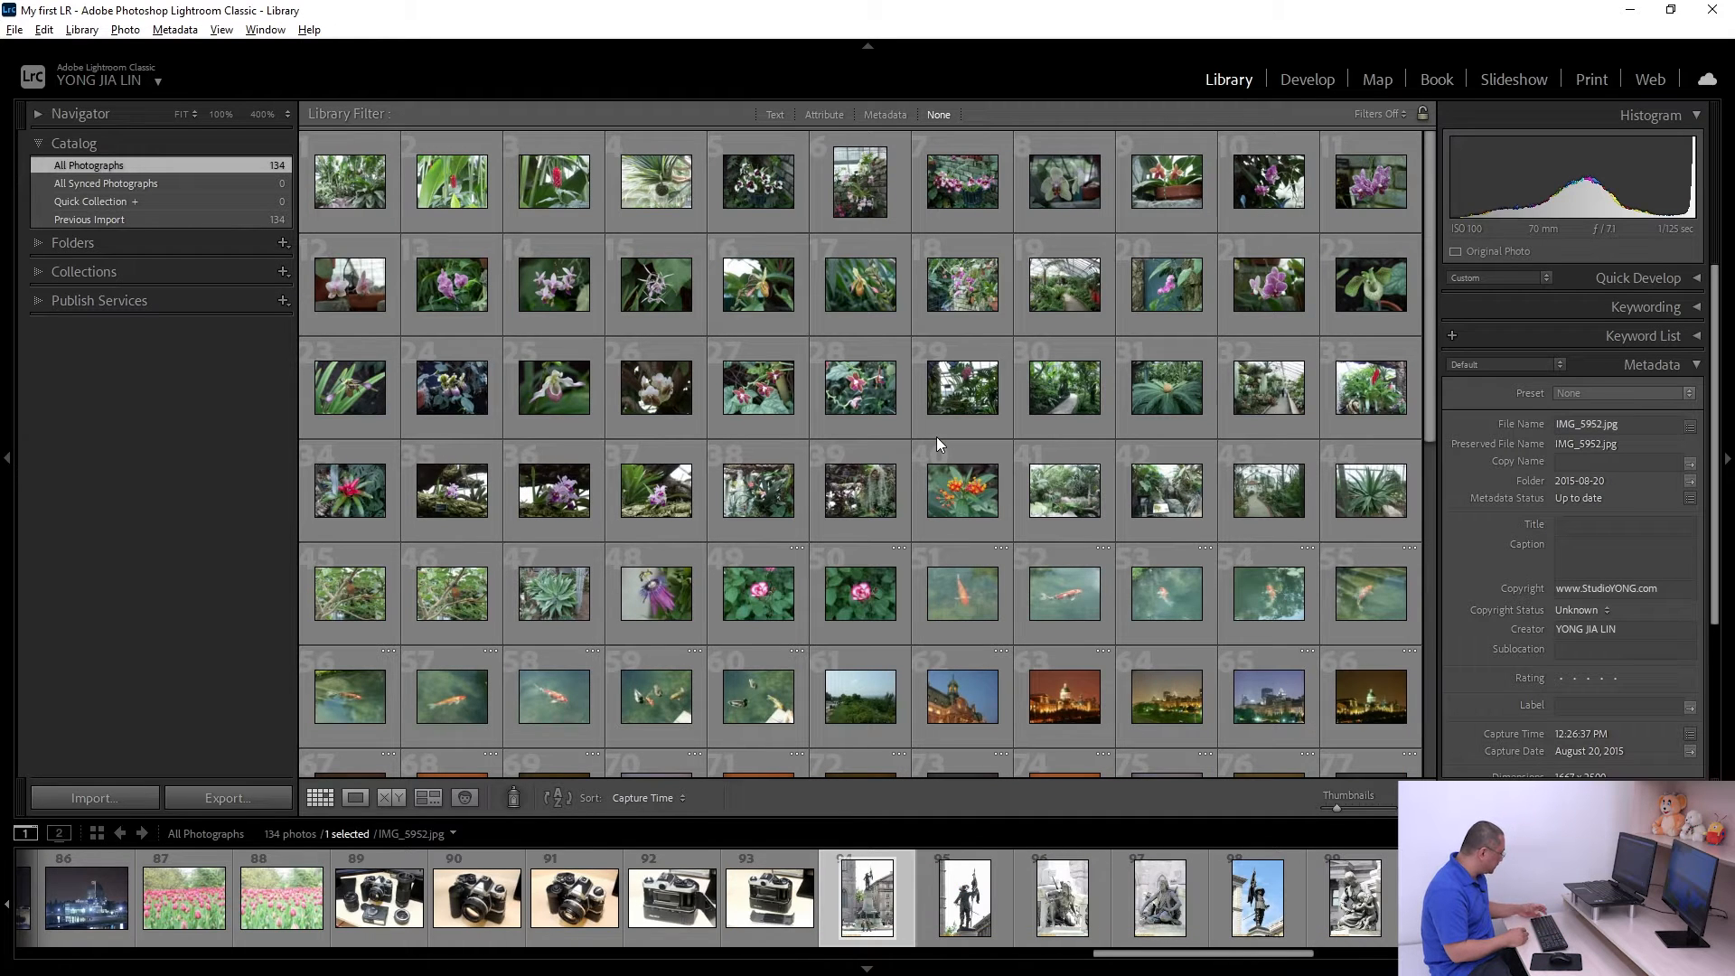
Step: Hide all the panels around the photo grid and resize the thumbnails to eleven per row
key(shift+Tab)
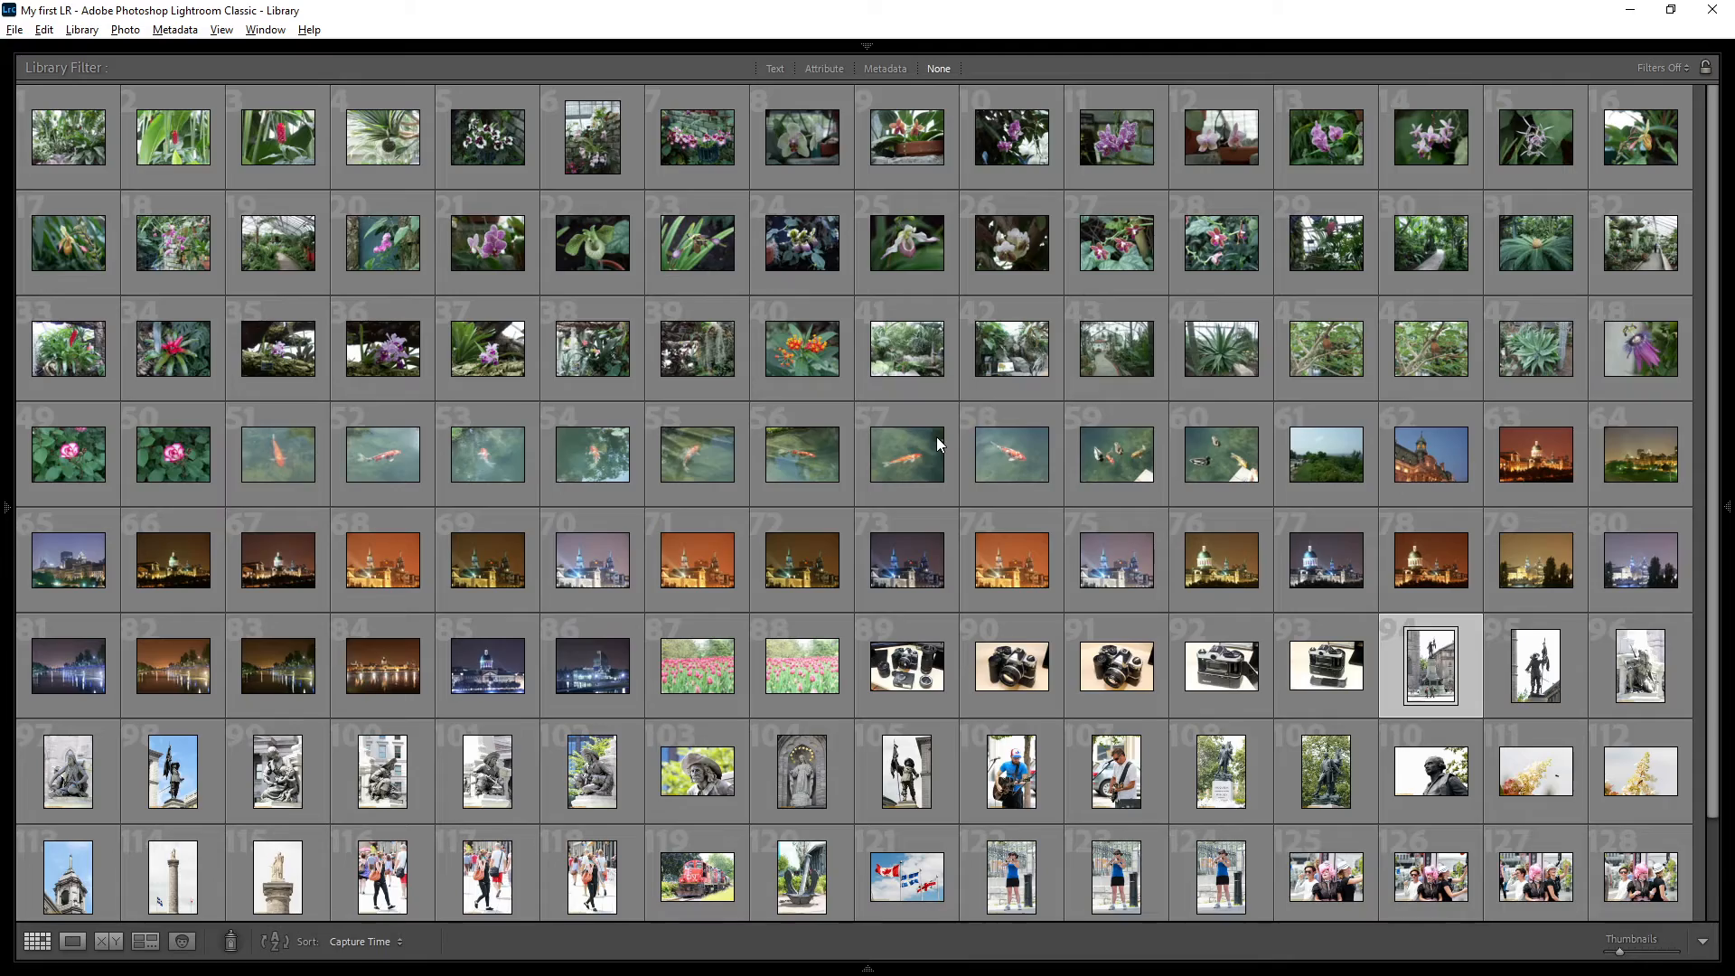
key(plus)
key(plus)
key(plus)
key(plus)
key(plus)
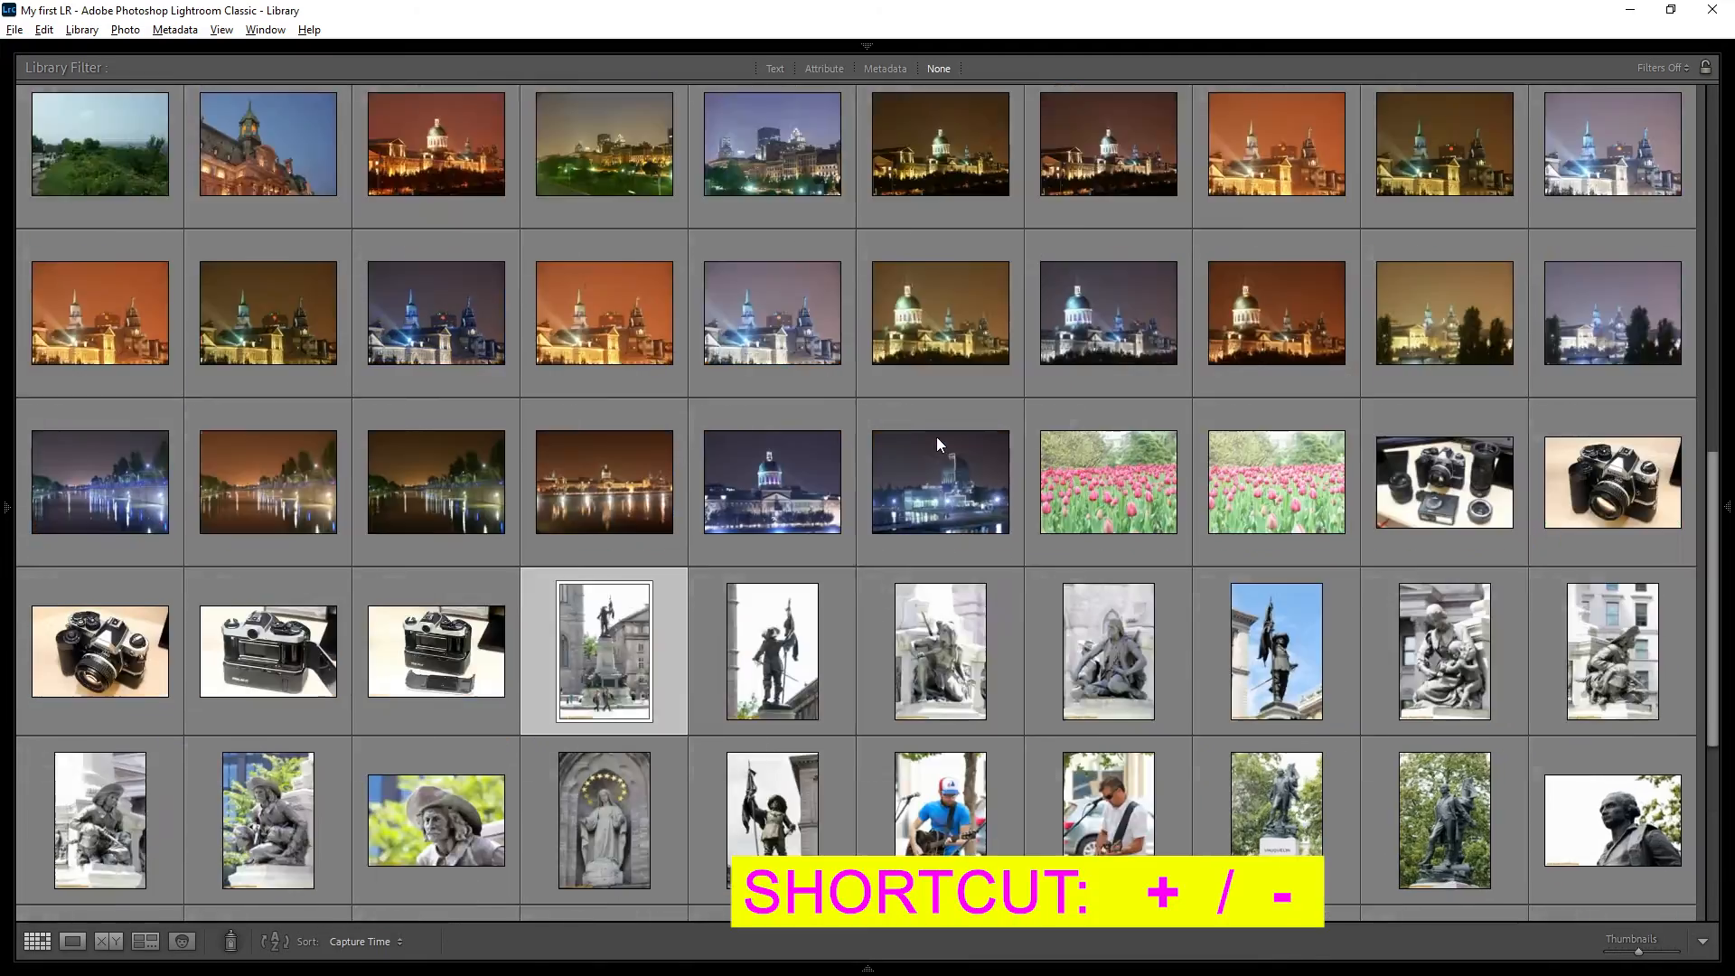
key(minus)
key(minus)
key(minus)
key(minus)
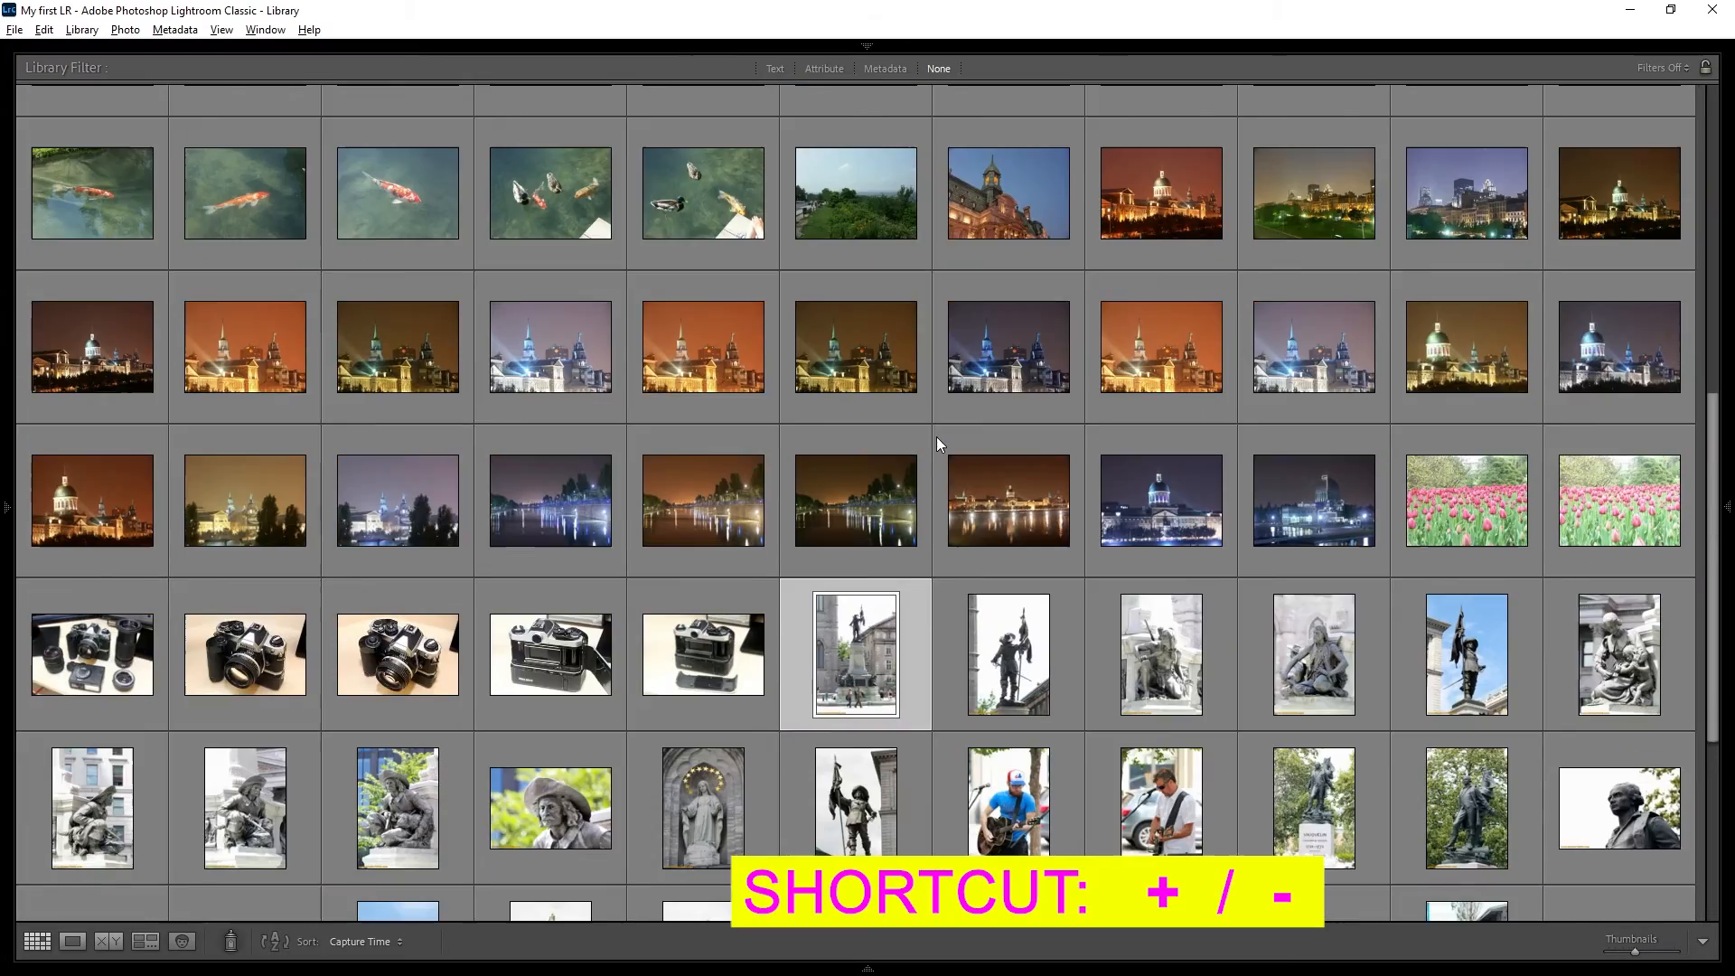
Step: Look through the full-width grid from first to last photo and enlarge the thumbnails to nine per row
scroll(936, 437, up, 6)
scroll(937, 438, down, 10)
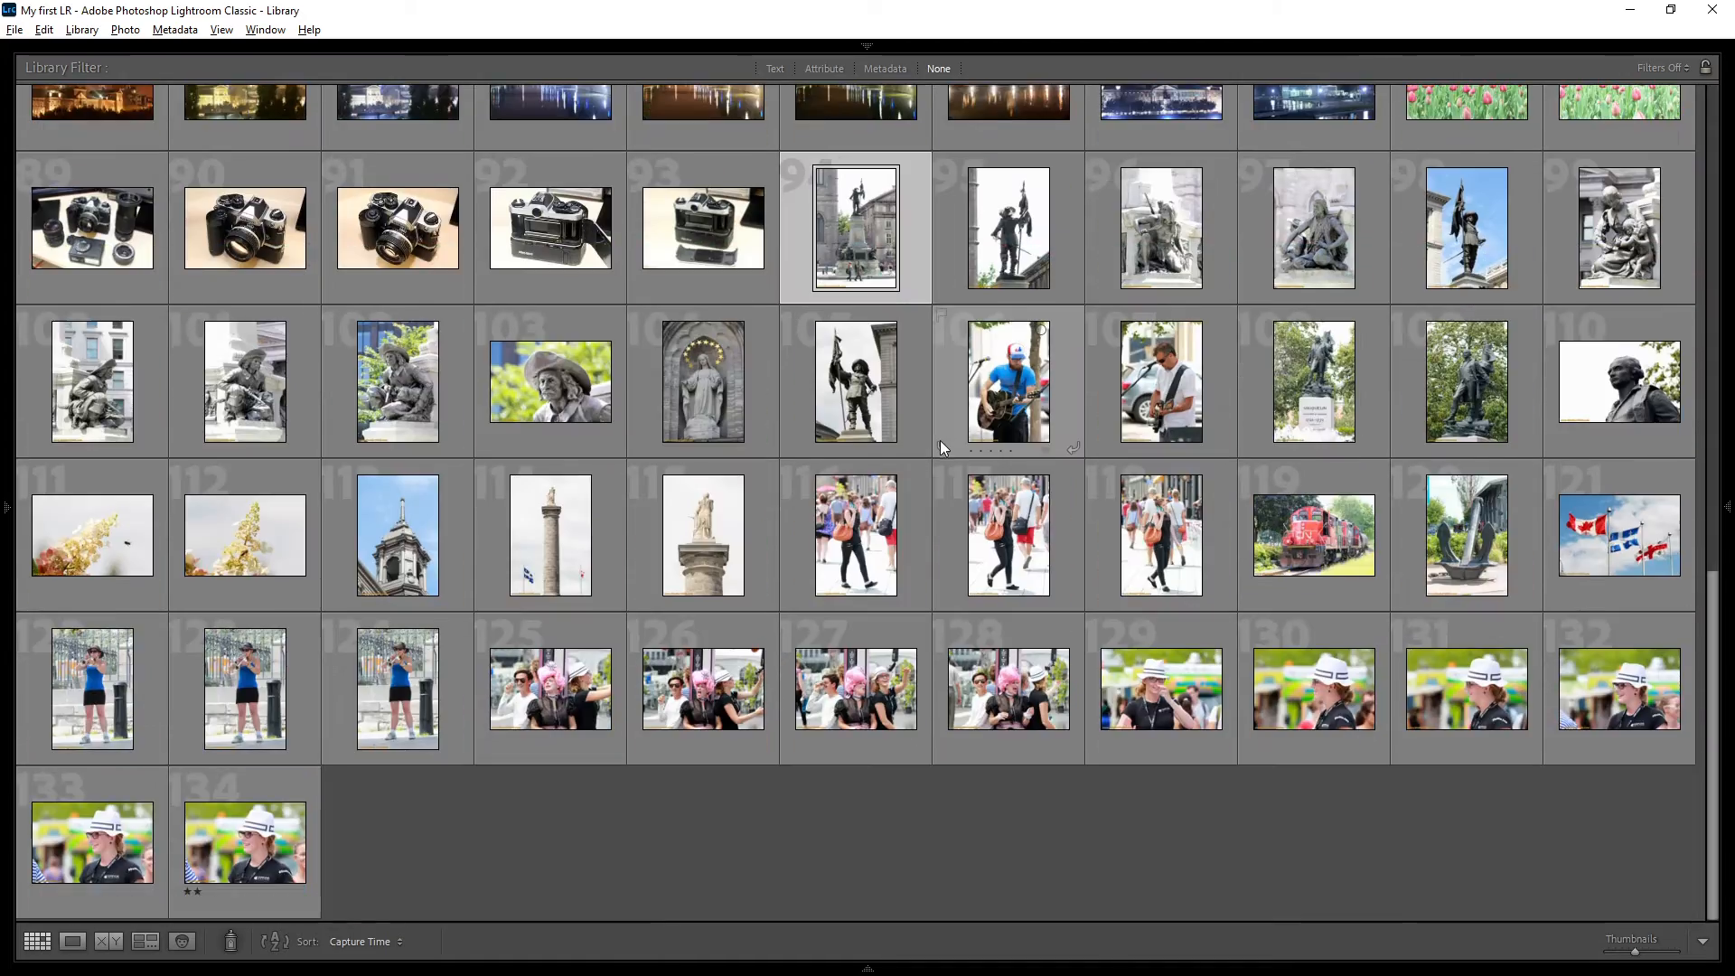
scroll(938, 440, up, 10)
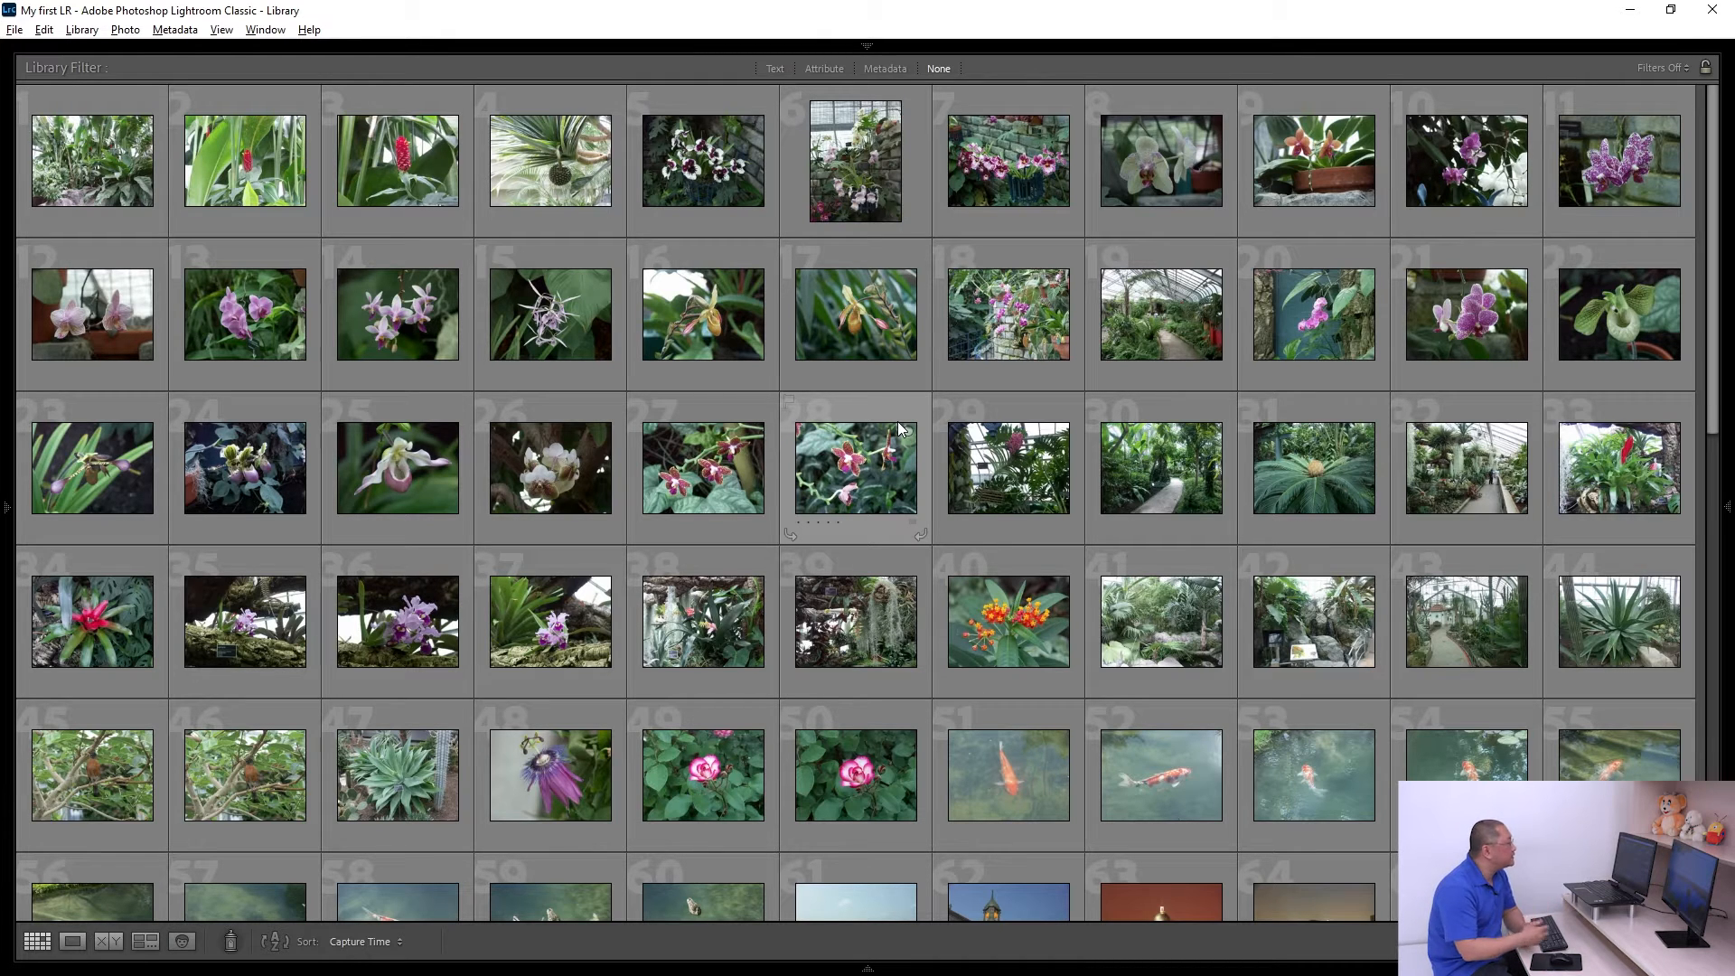
mouse_move(897, 432)
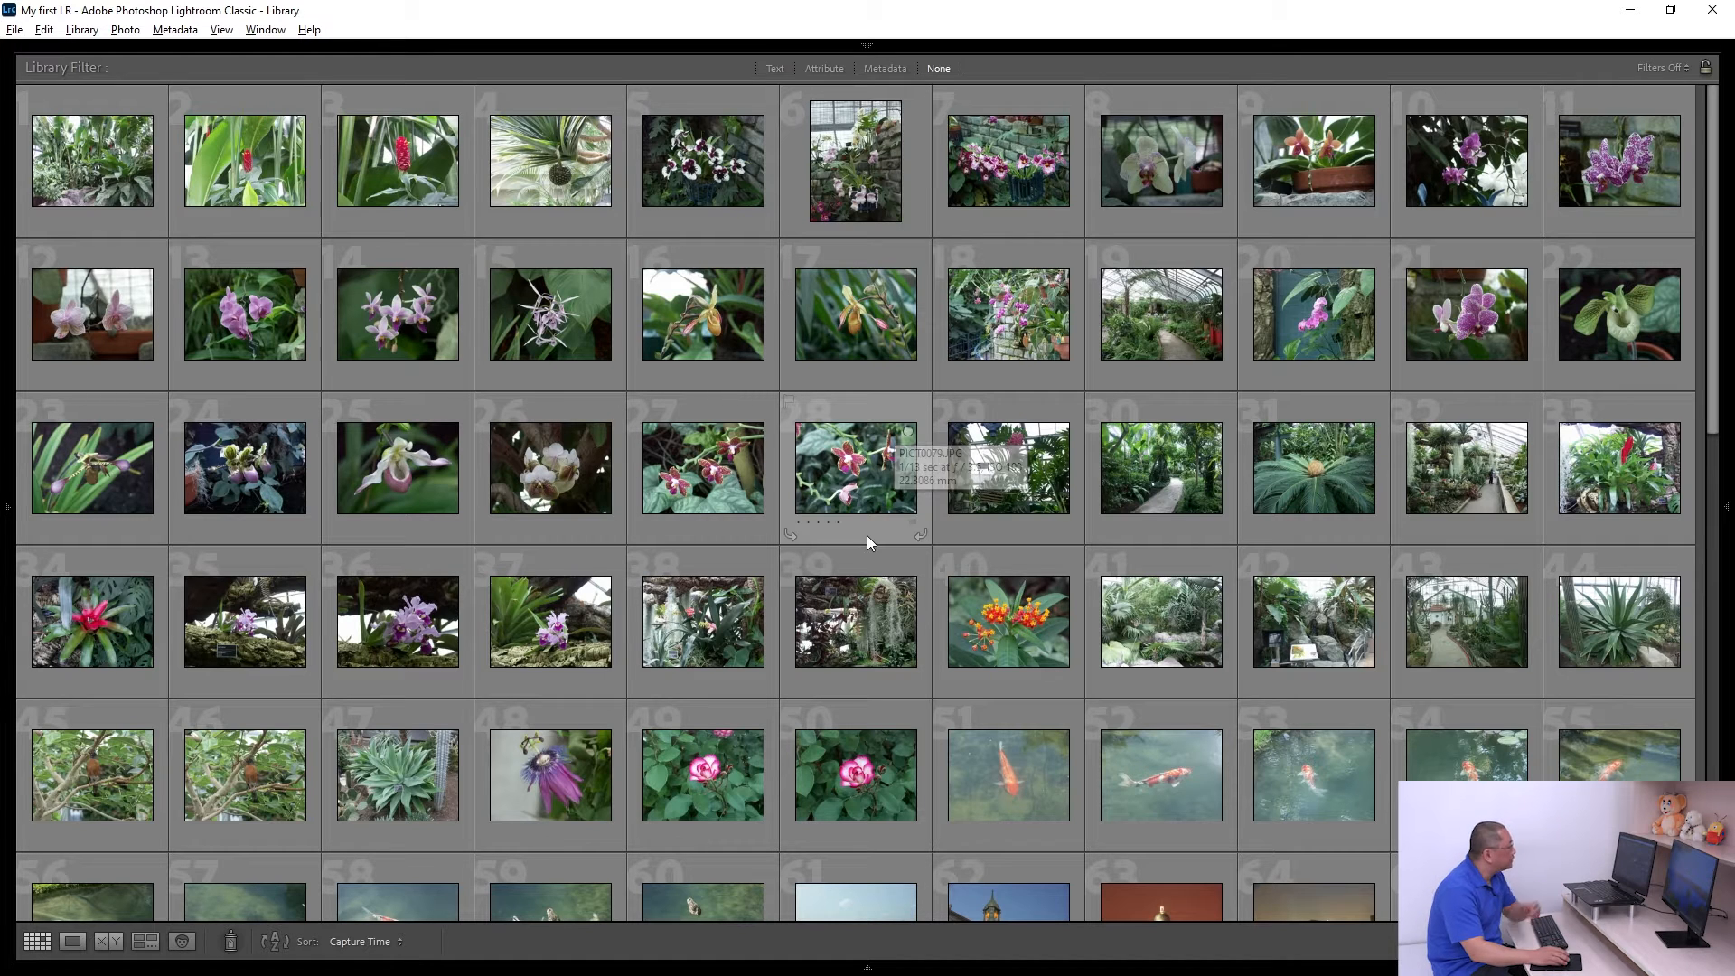
scroll(891, 562, down, 1)
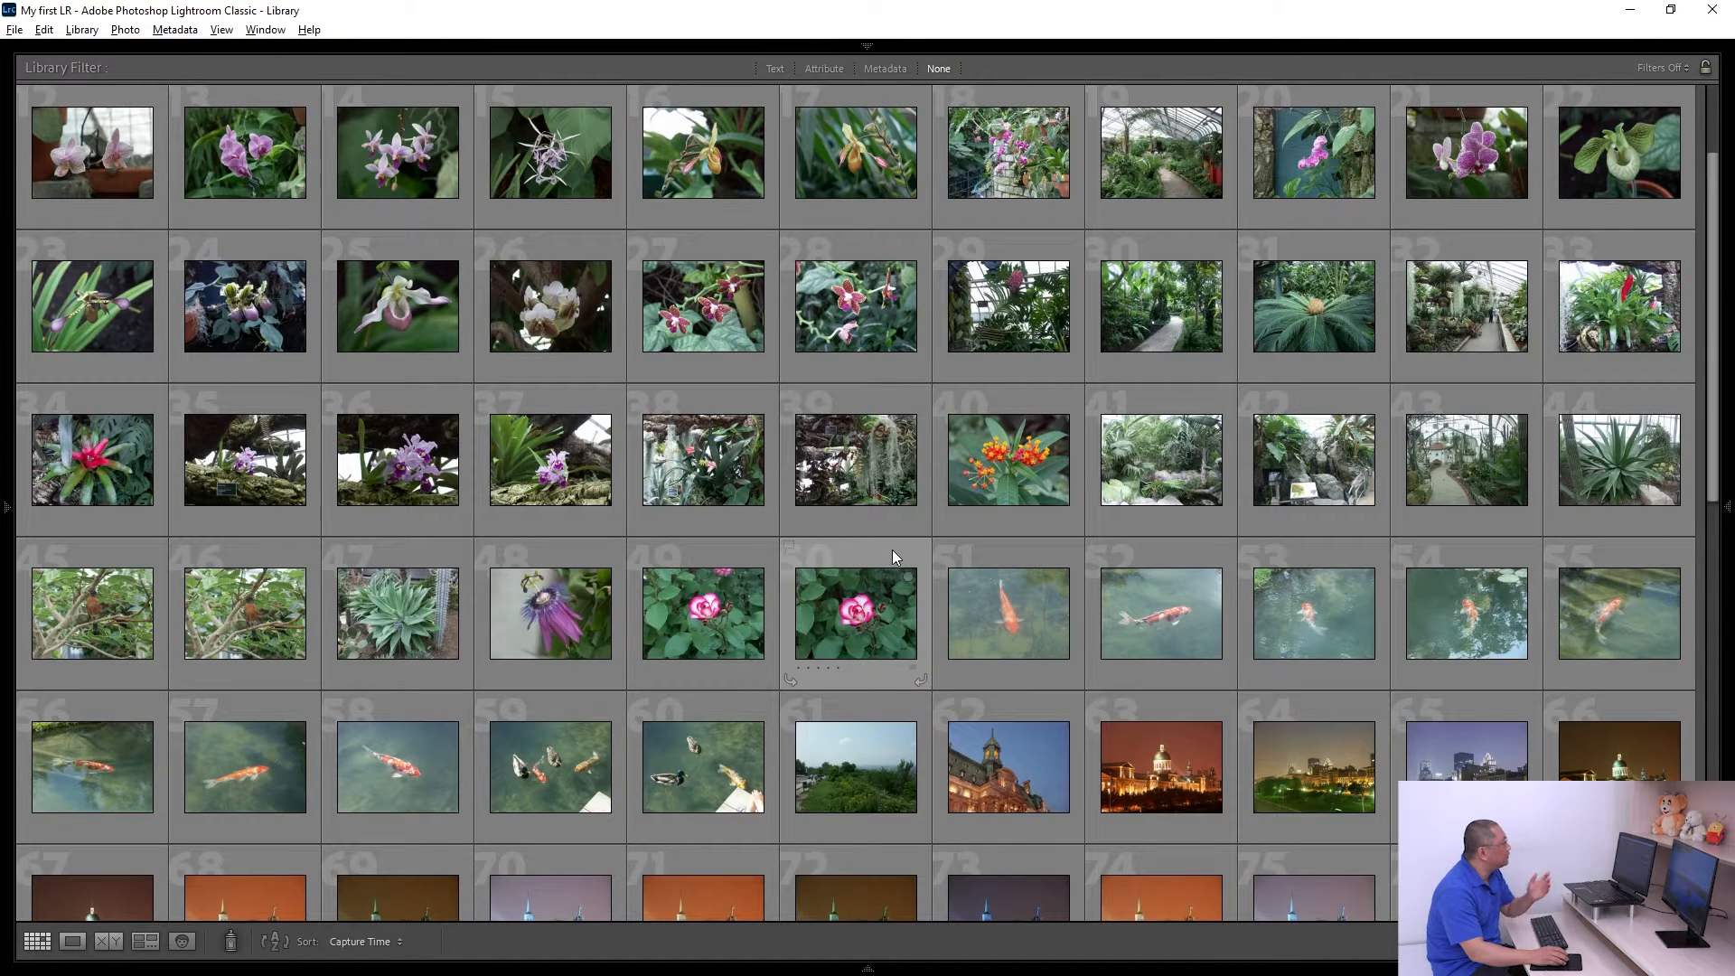
scroll(878, 538, up, 1)
key(equal)
key(equal)
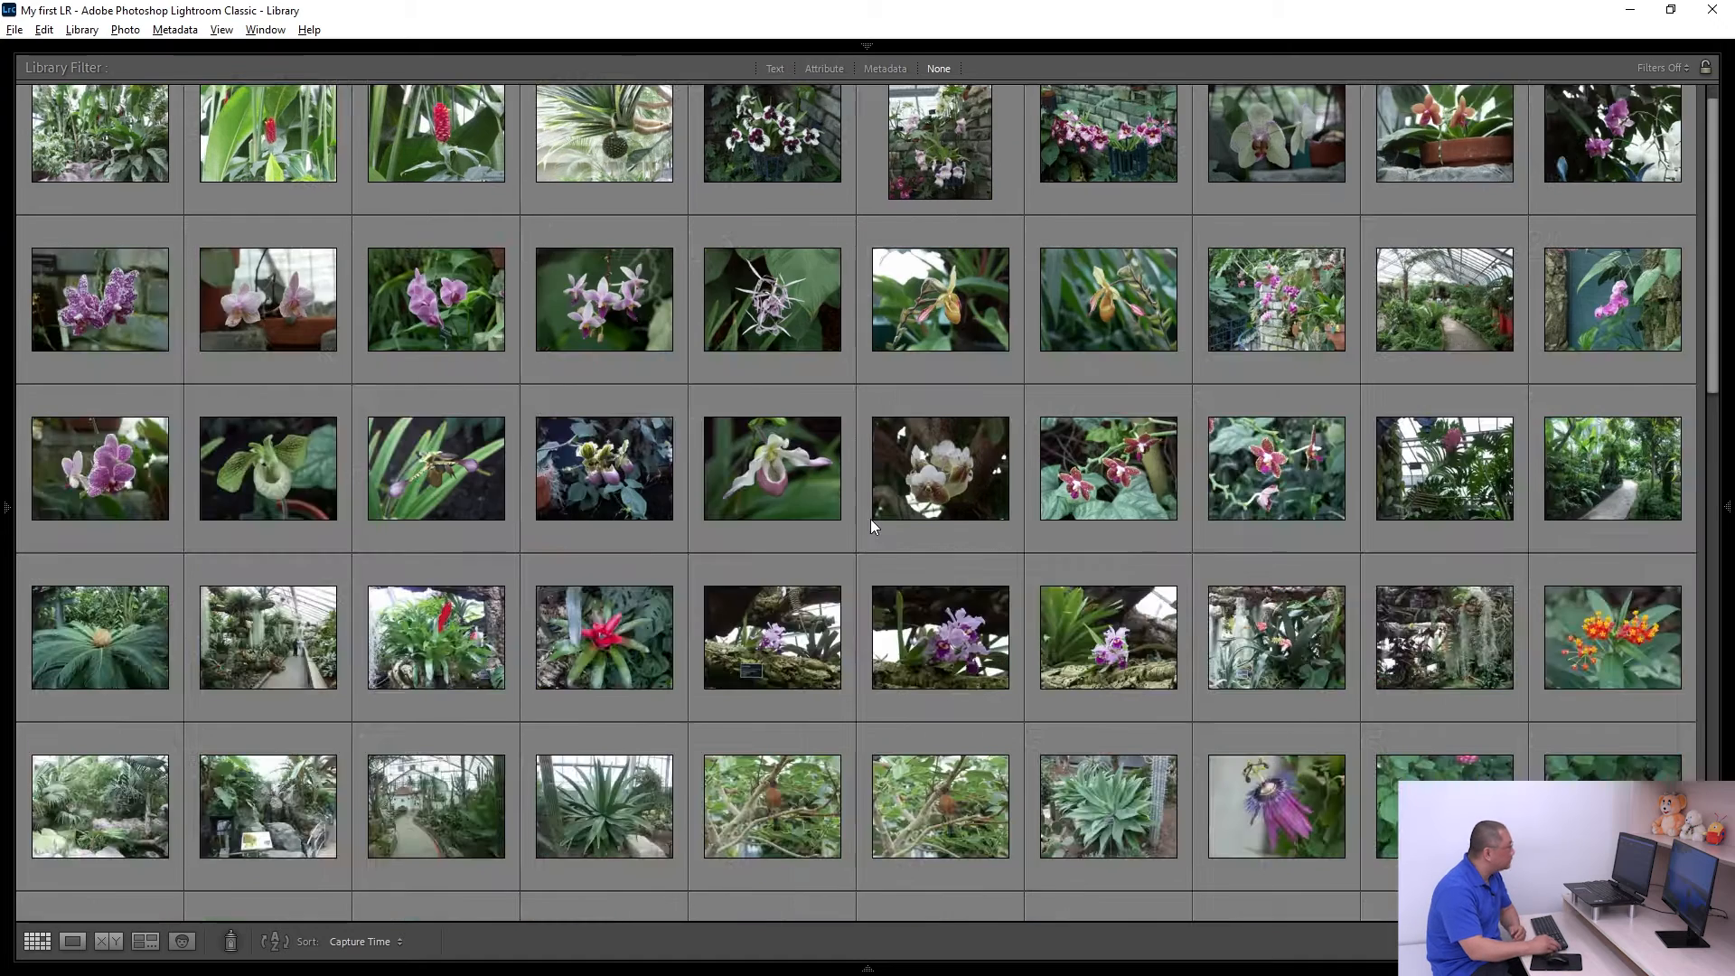
scroll(847, 544, up, 1)
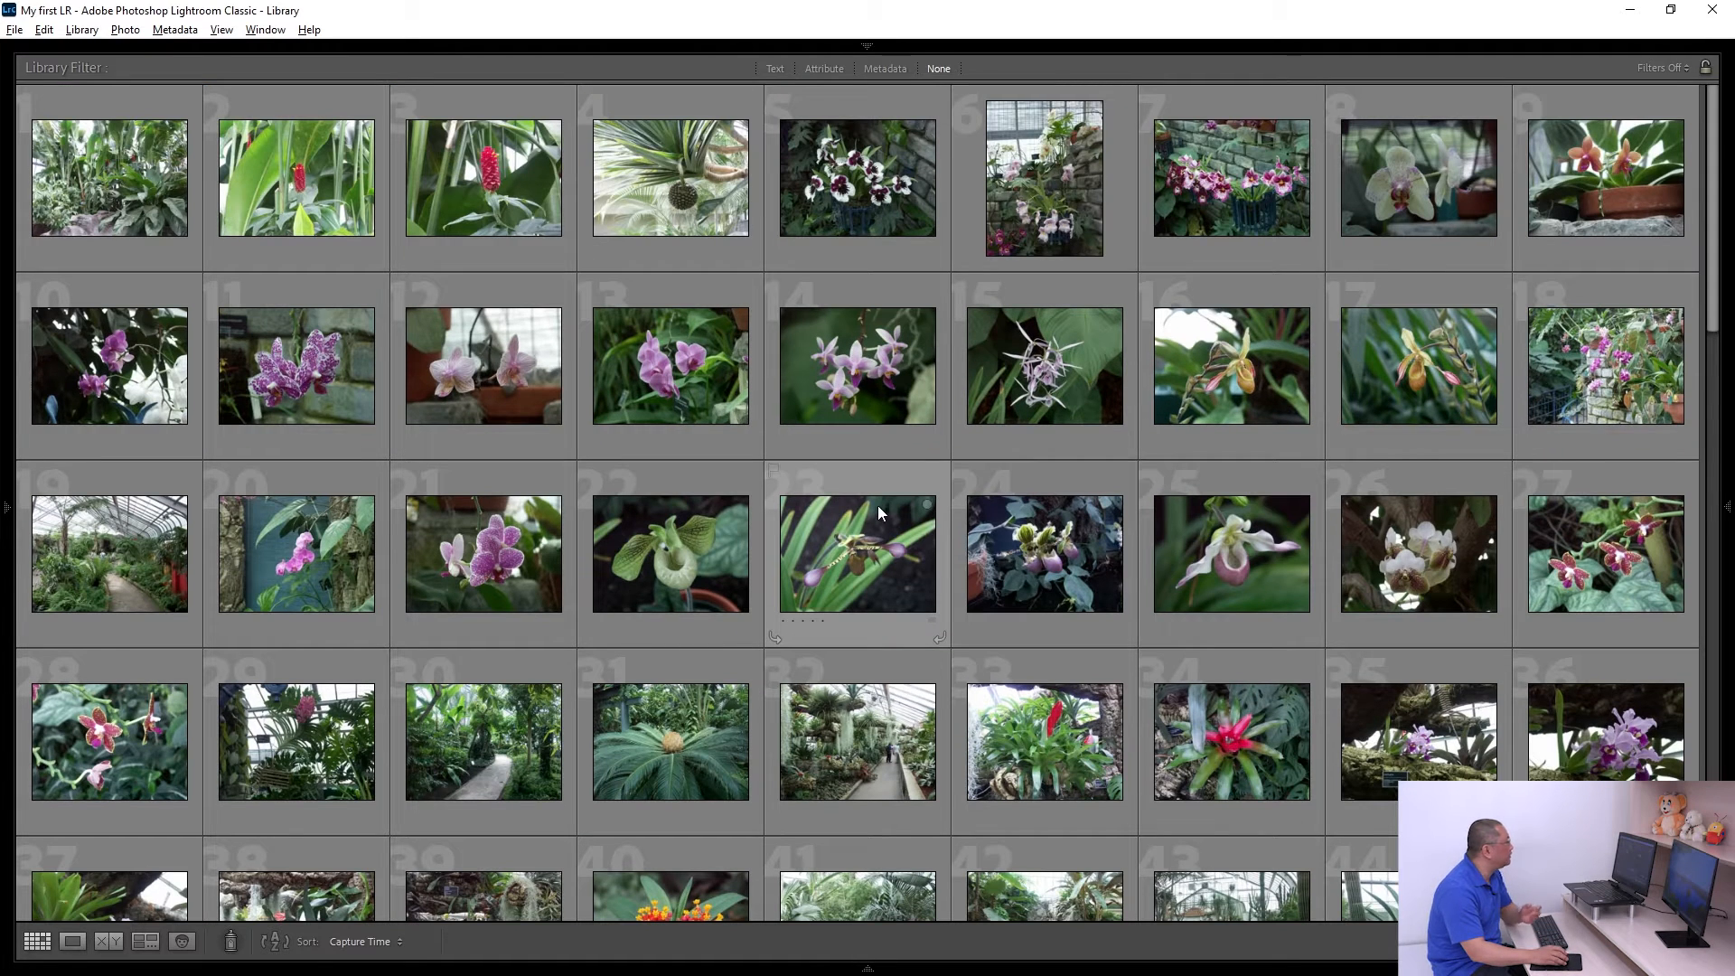
Step: View IMG_5952.jpg in Loupe view, advance four photos, and return to the start of the grid
click(76, 948)
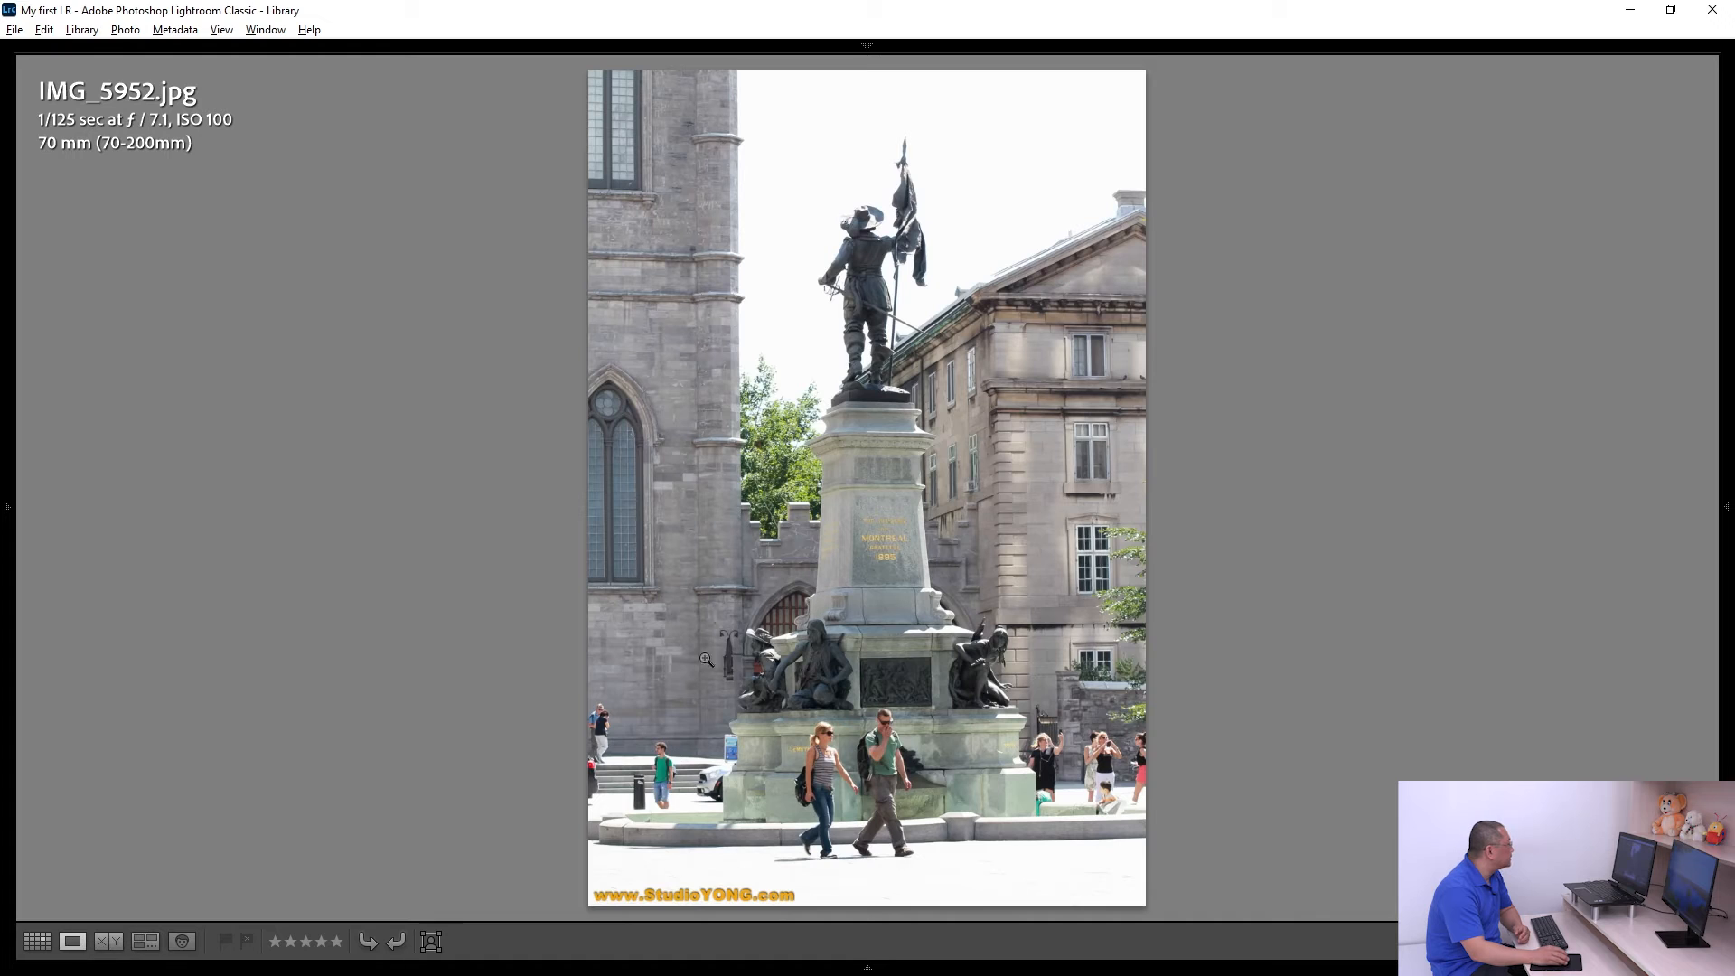
key(Right)
key(Right)
key(Right)
key(Right)
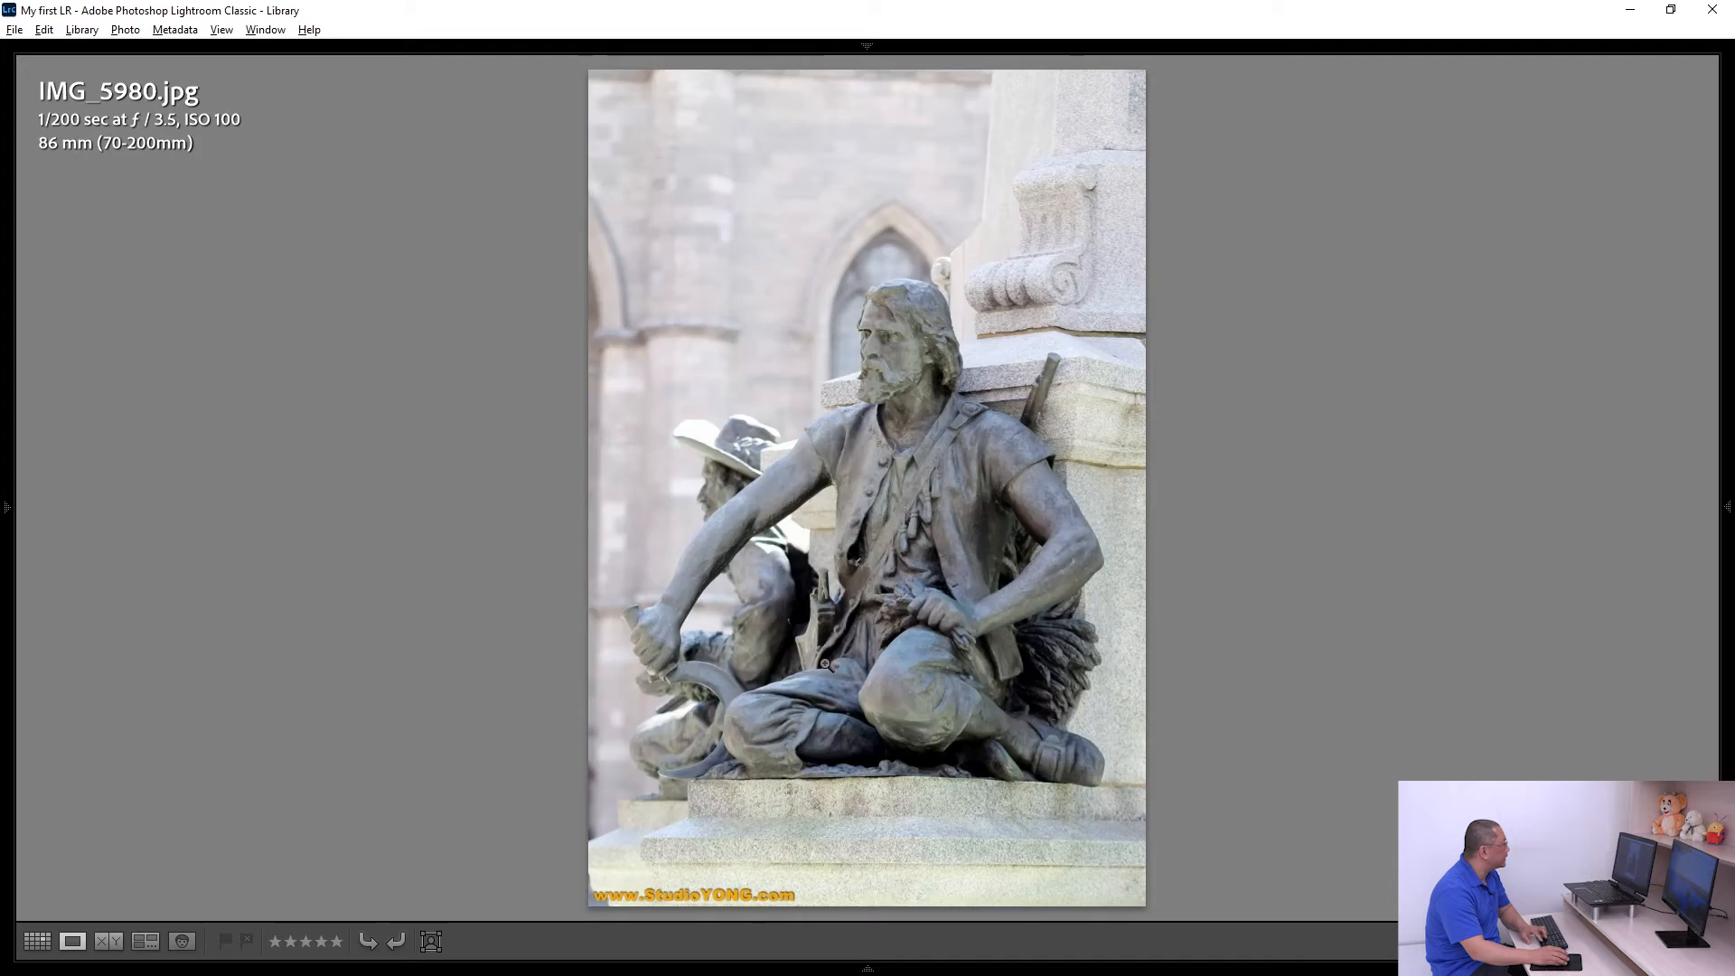
click(37, 941)
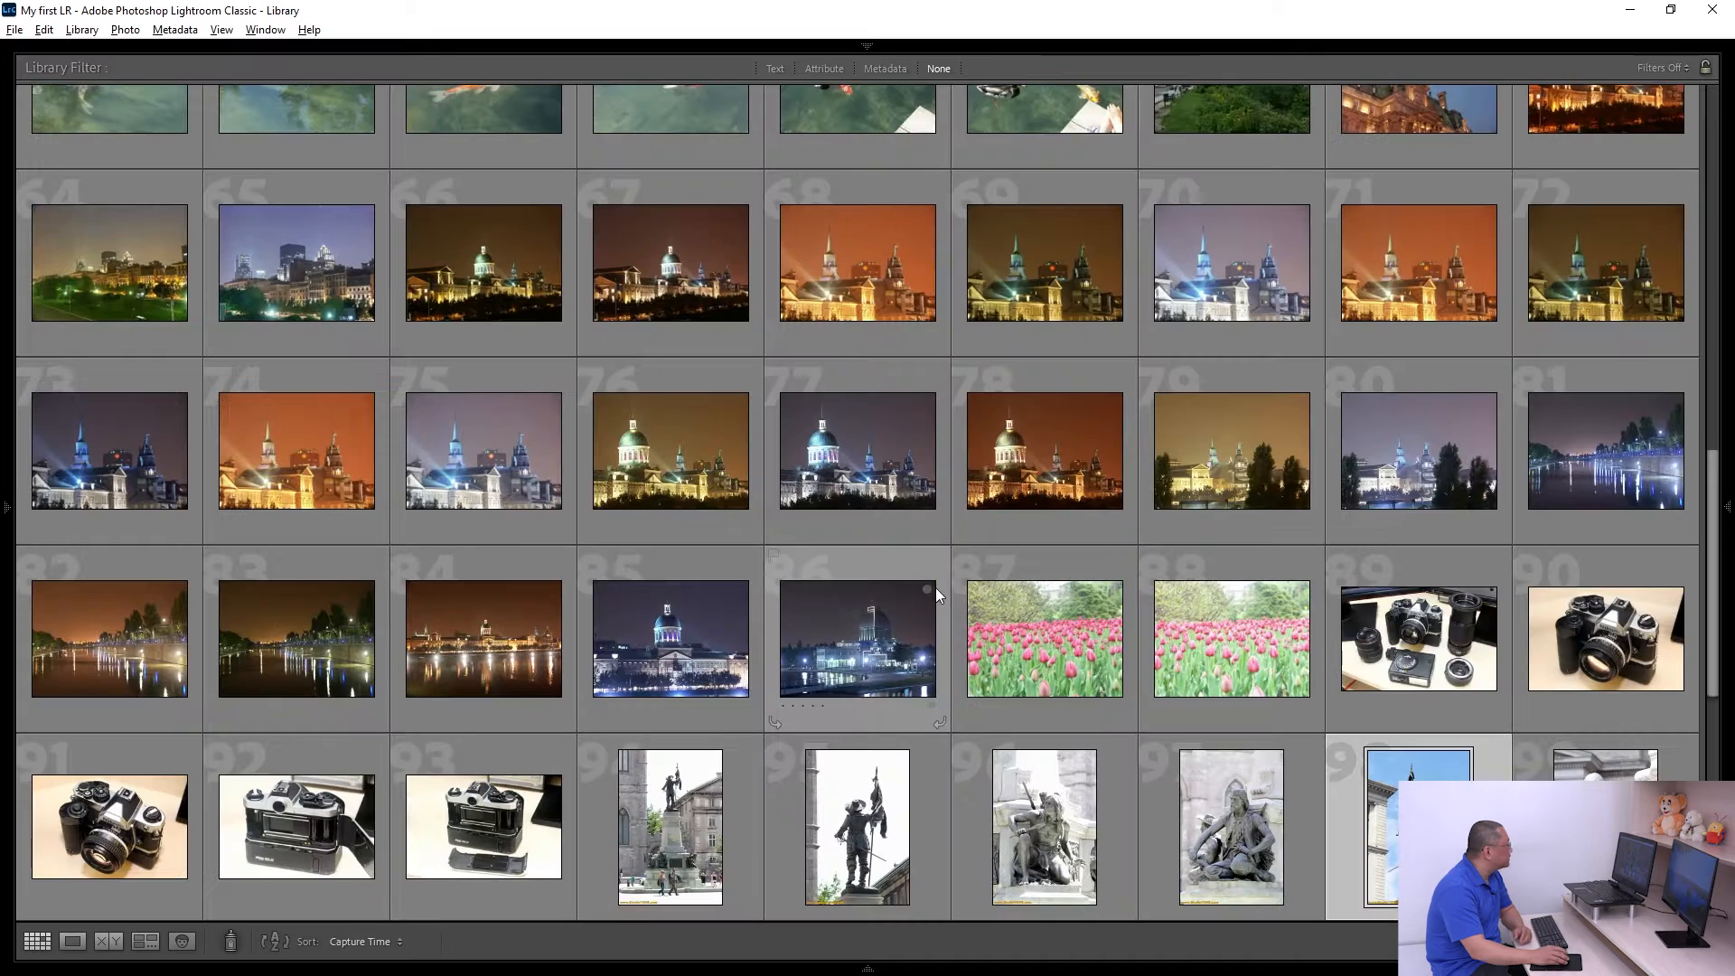
scroll(951, 579, up, 10)
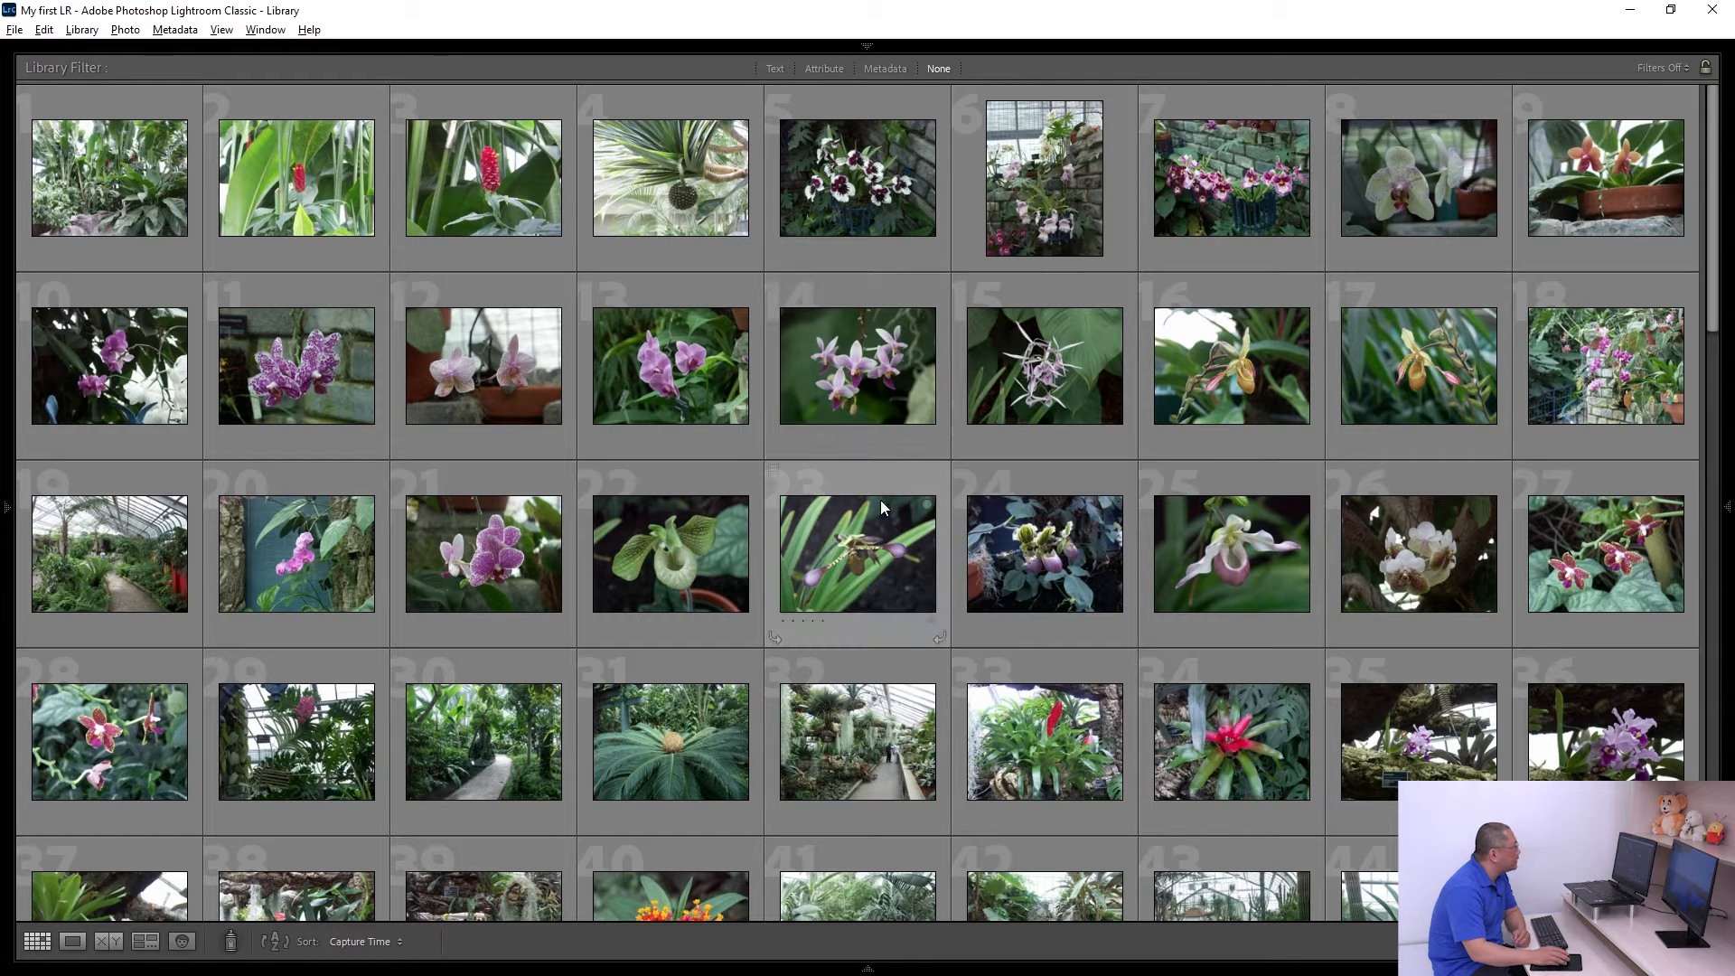
Step: Flag the tenth photo, PICT0038.JPG, as rejected
click(1407, 186)
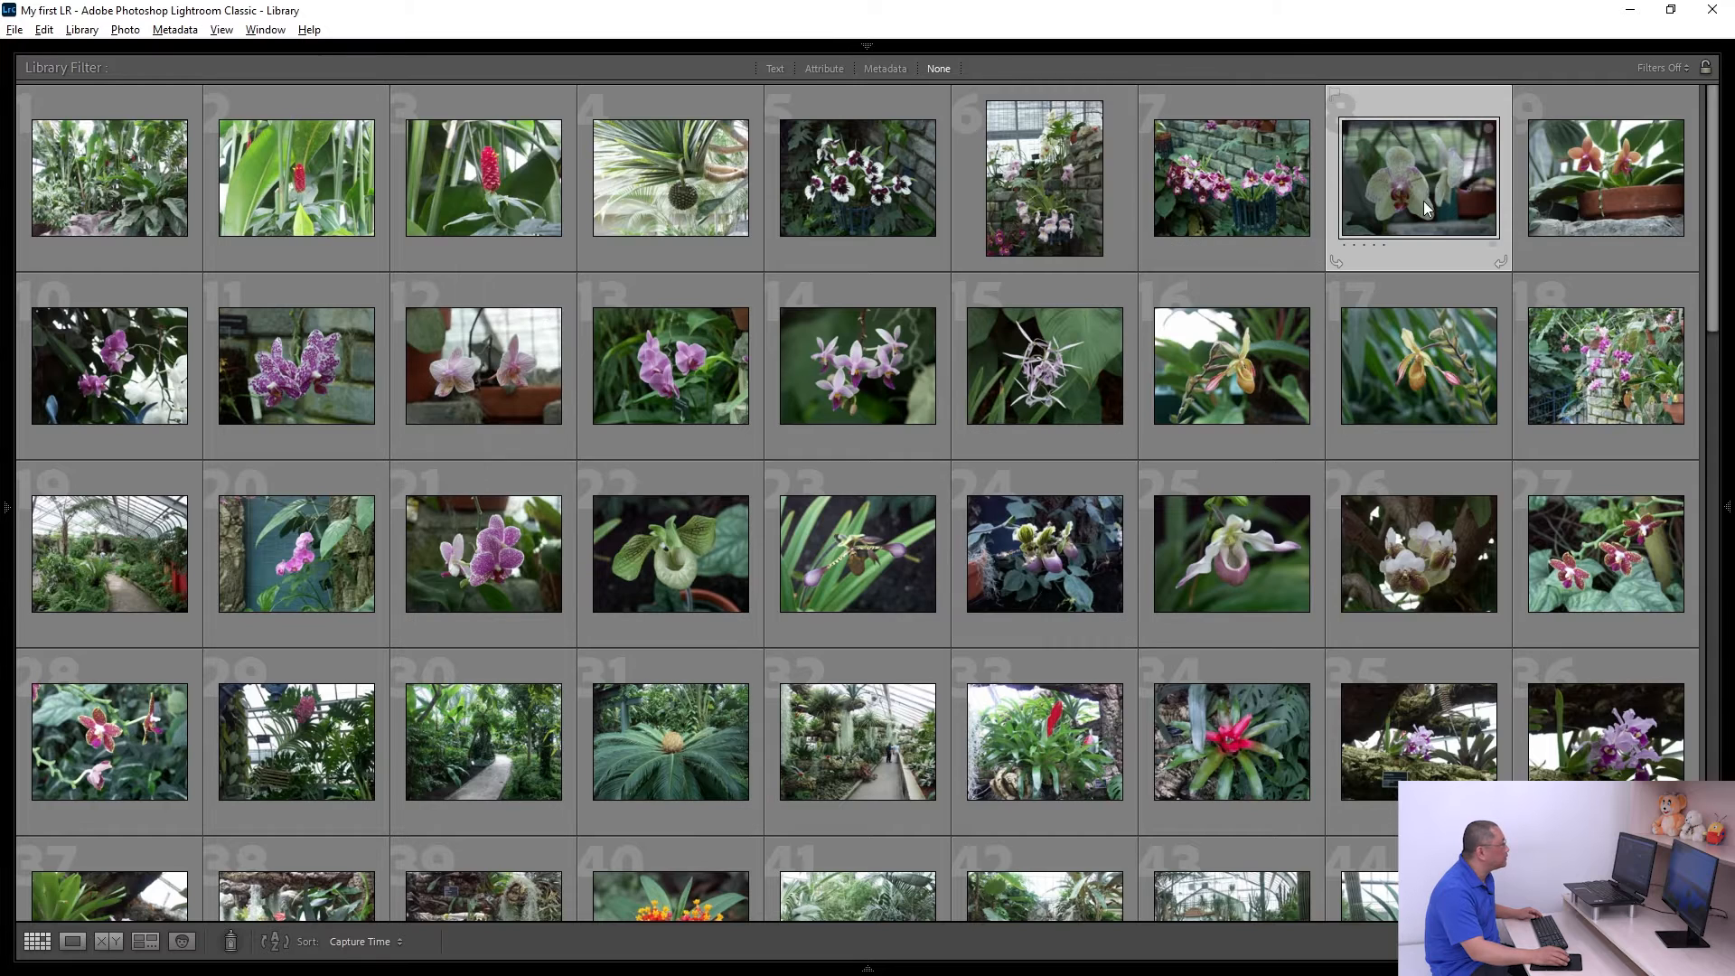
click(106, 386)
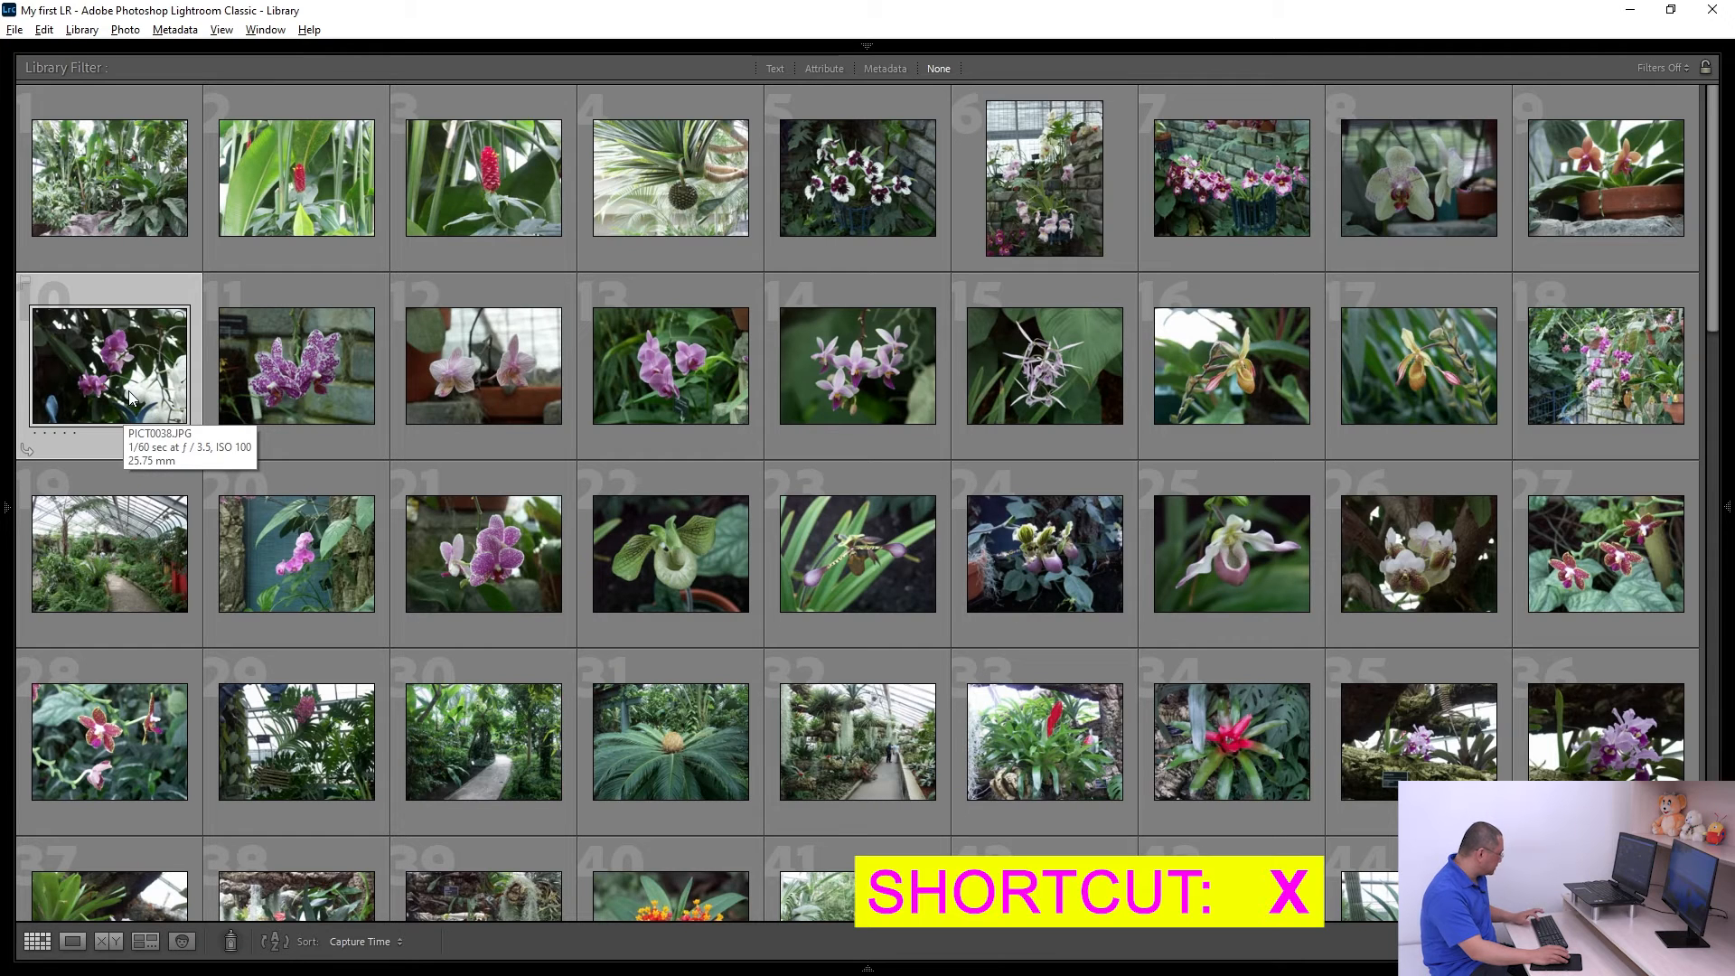
key(x)
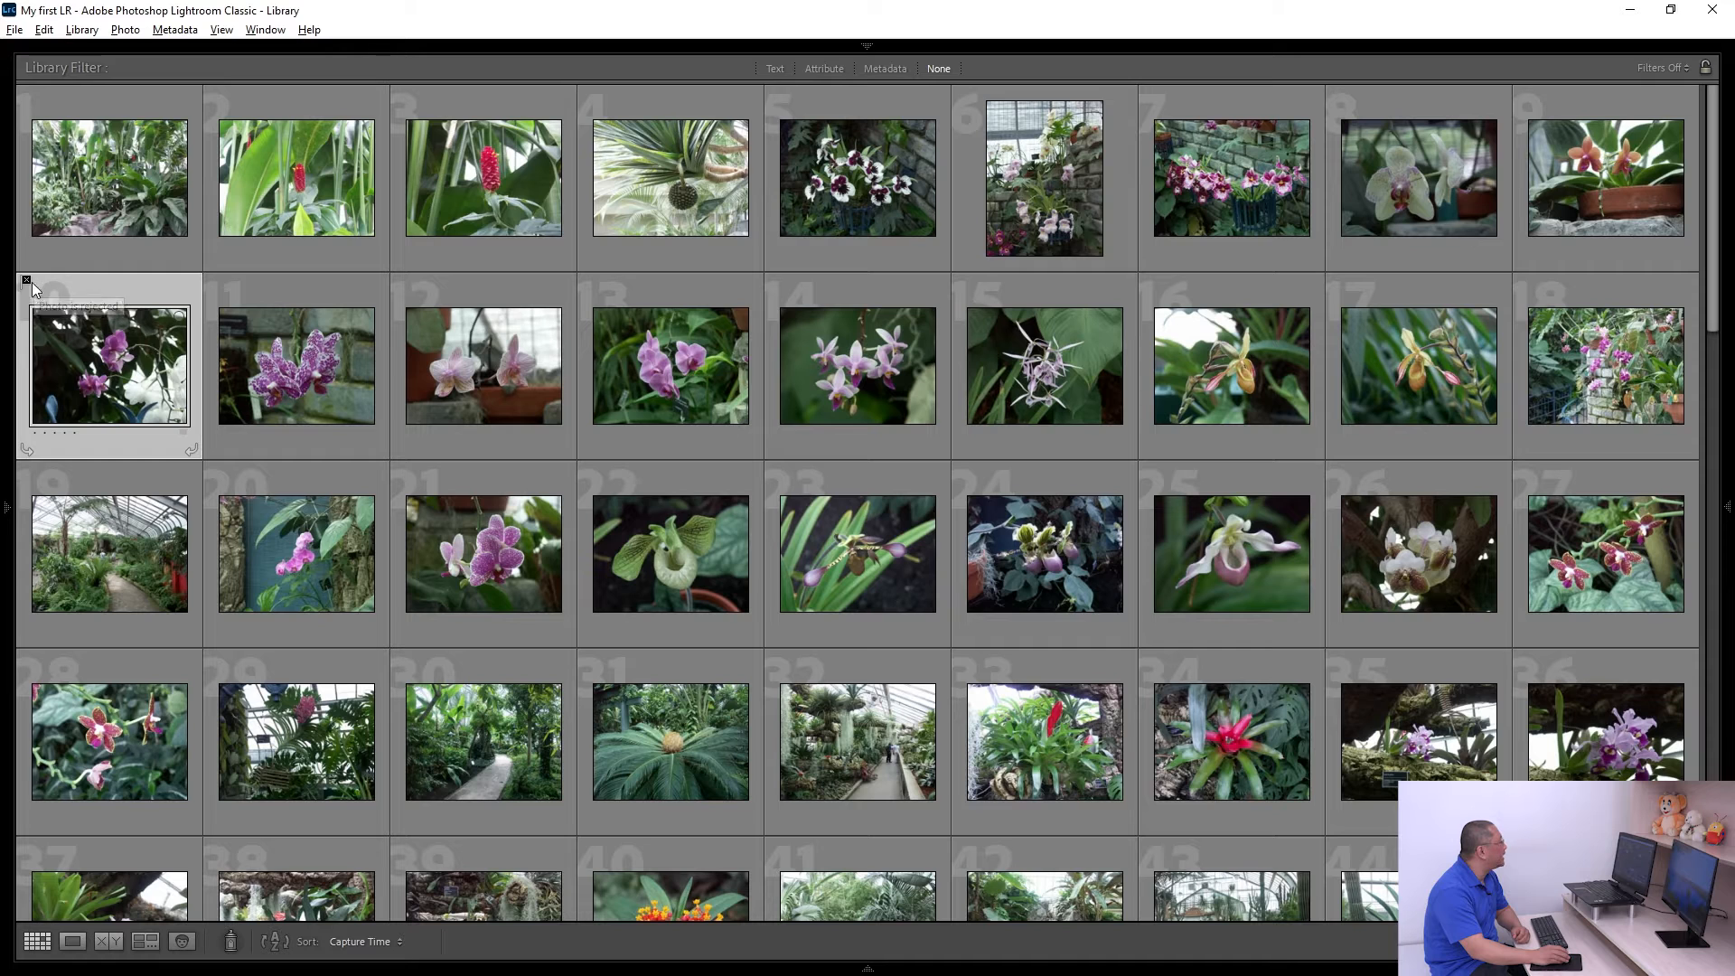
Step: Flag the greenhouse path photo PICT0063.JPG, number 19 in the grid, as rejected
scroll(1086, 533, down, 2)
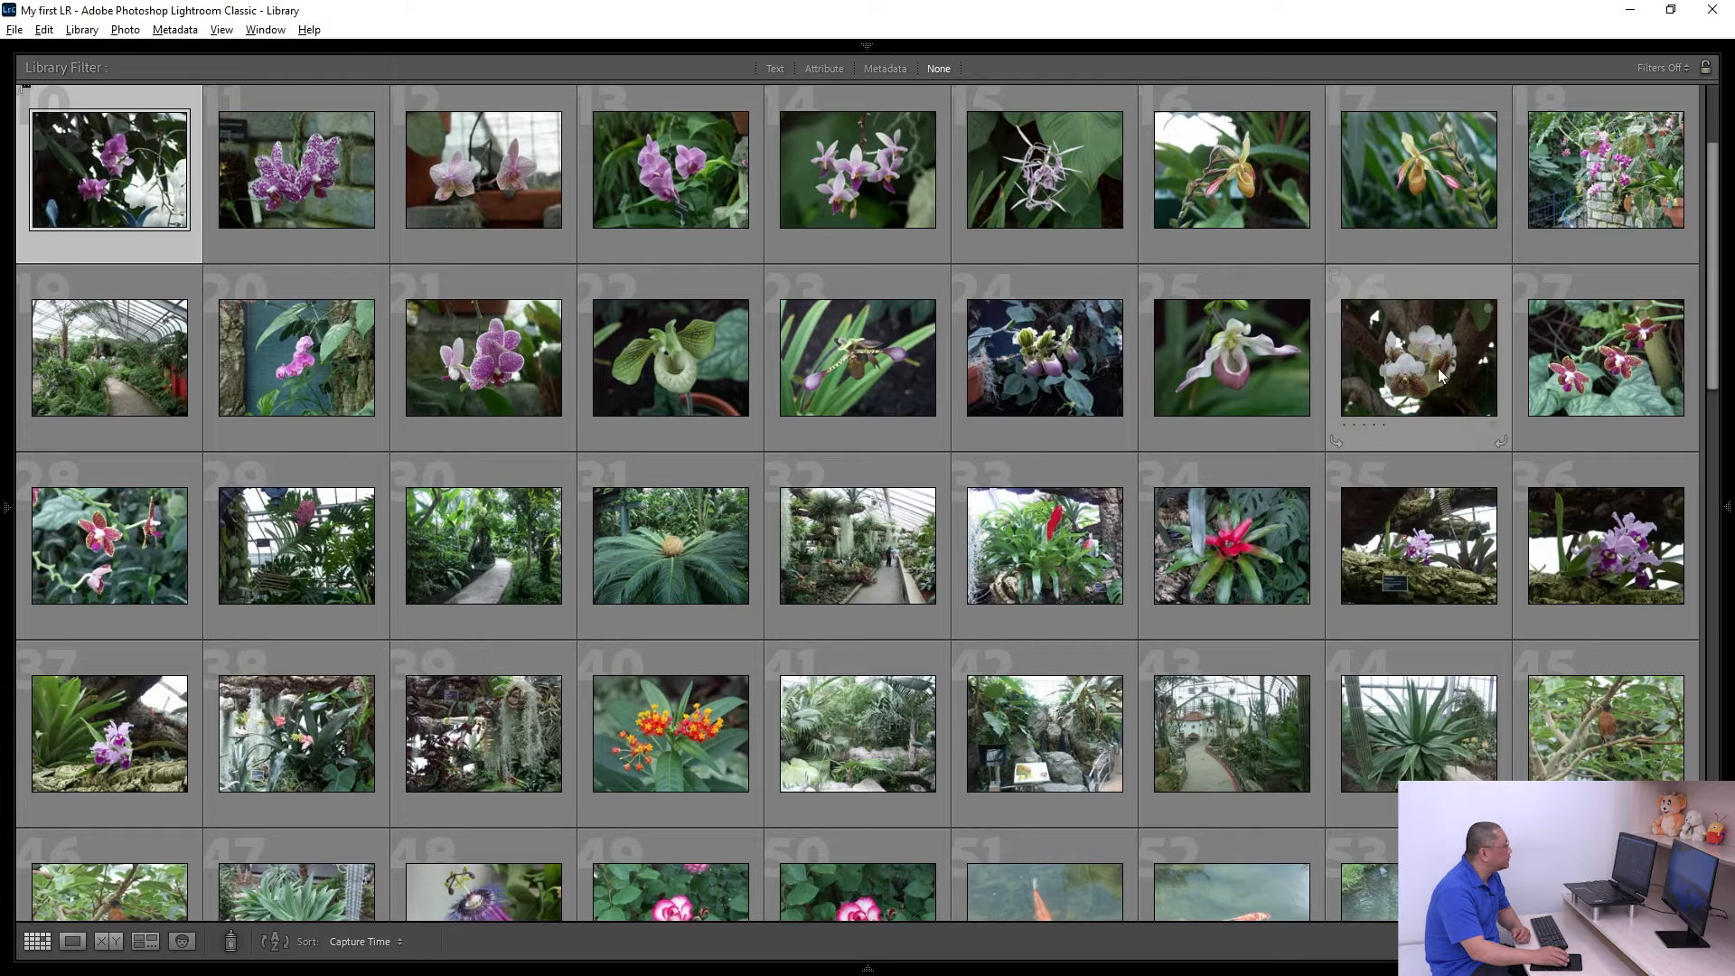
scroll(1536, 287, up, 2)
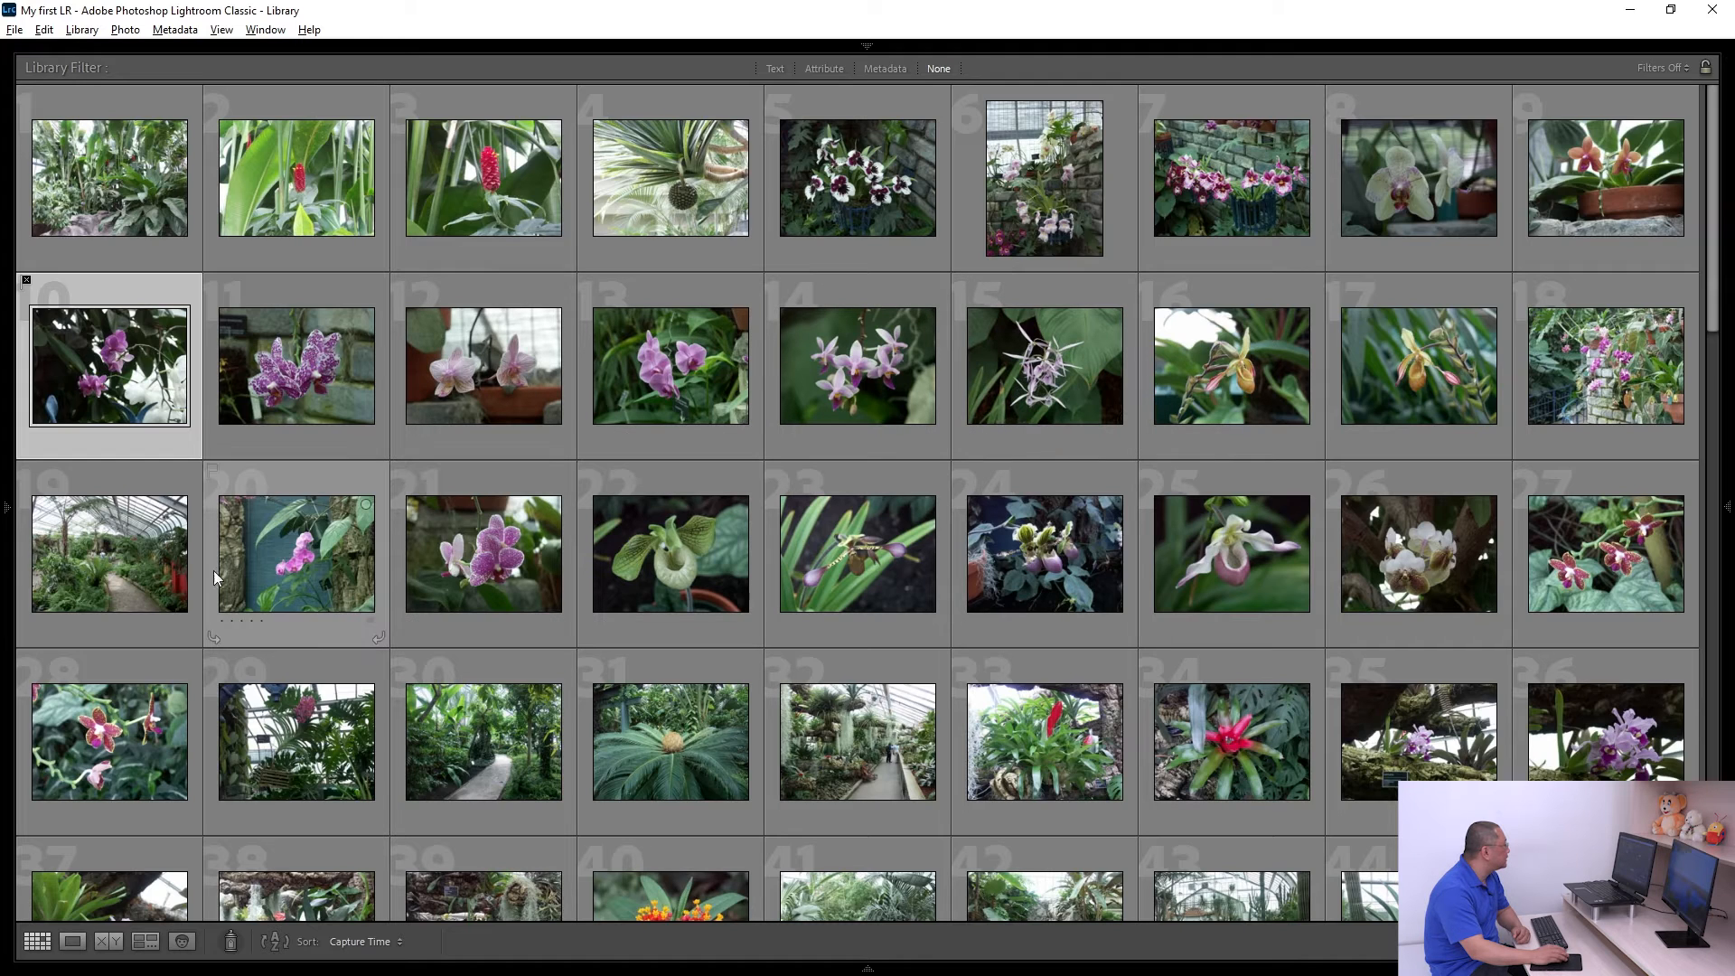
click(139, 567)
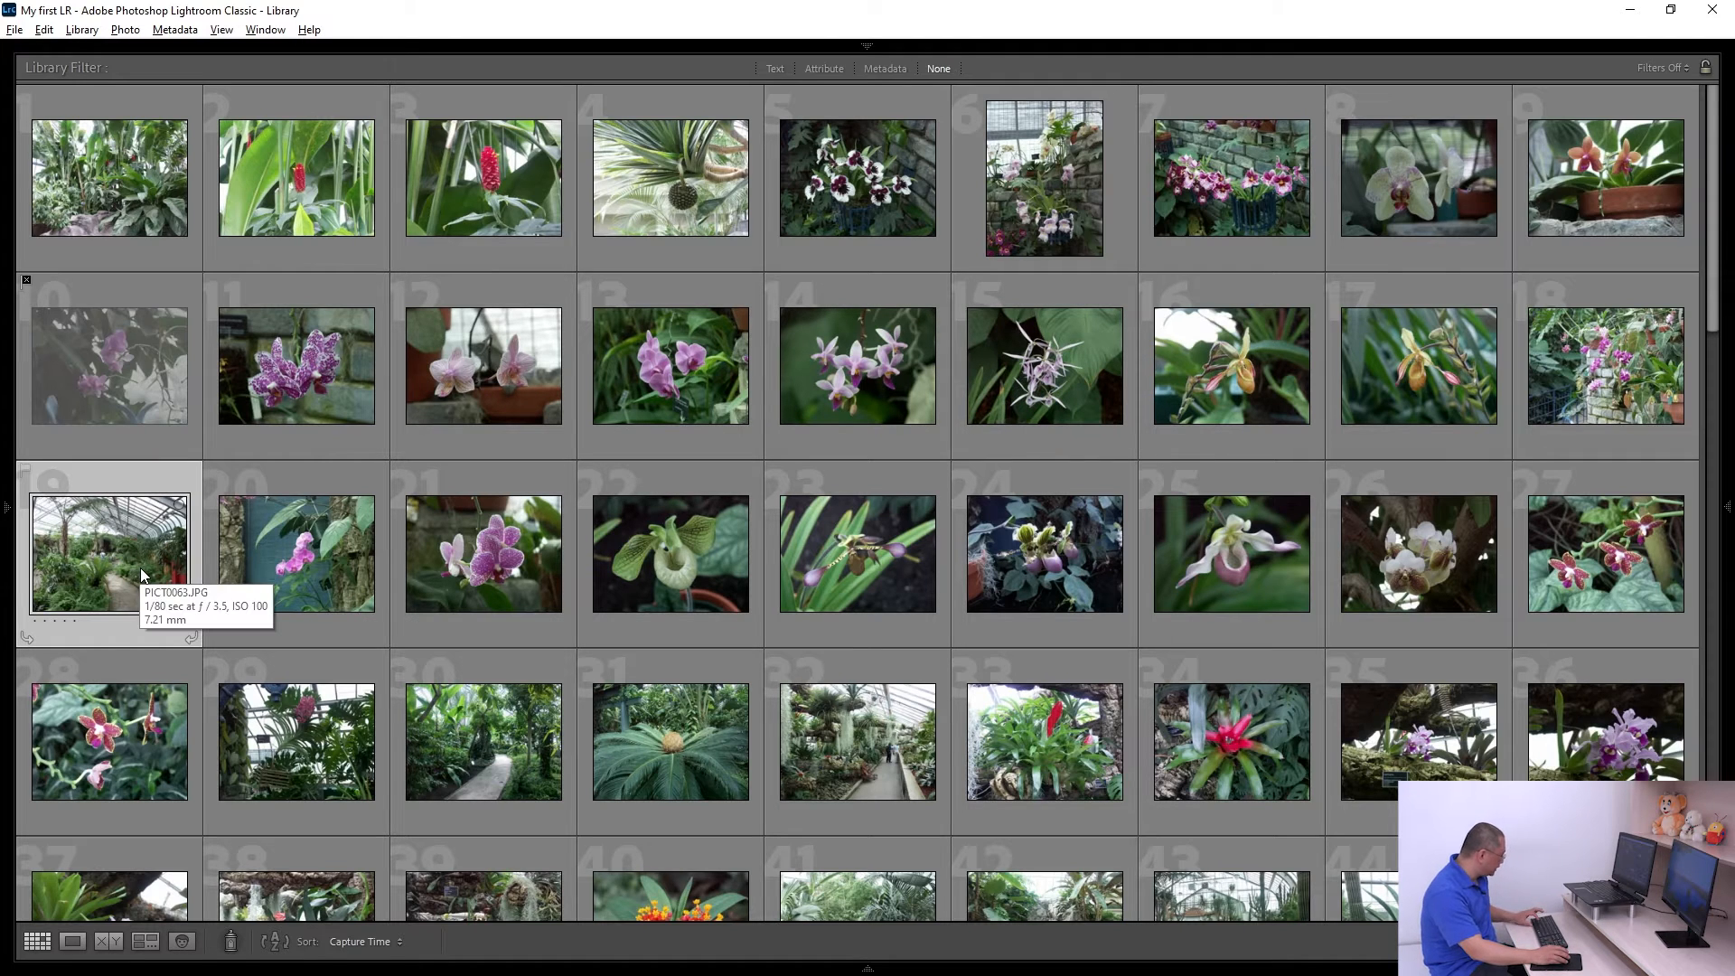
key(x)
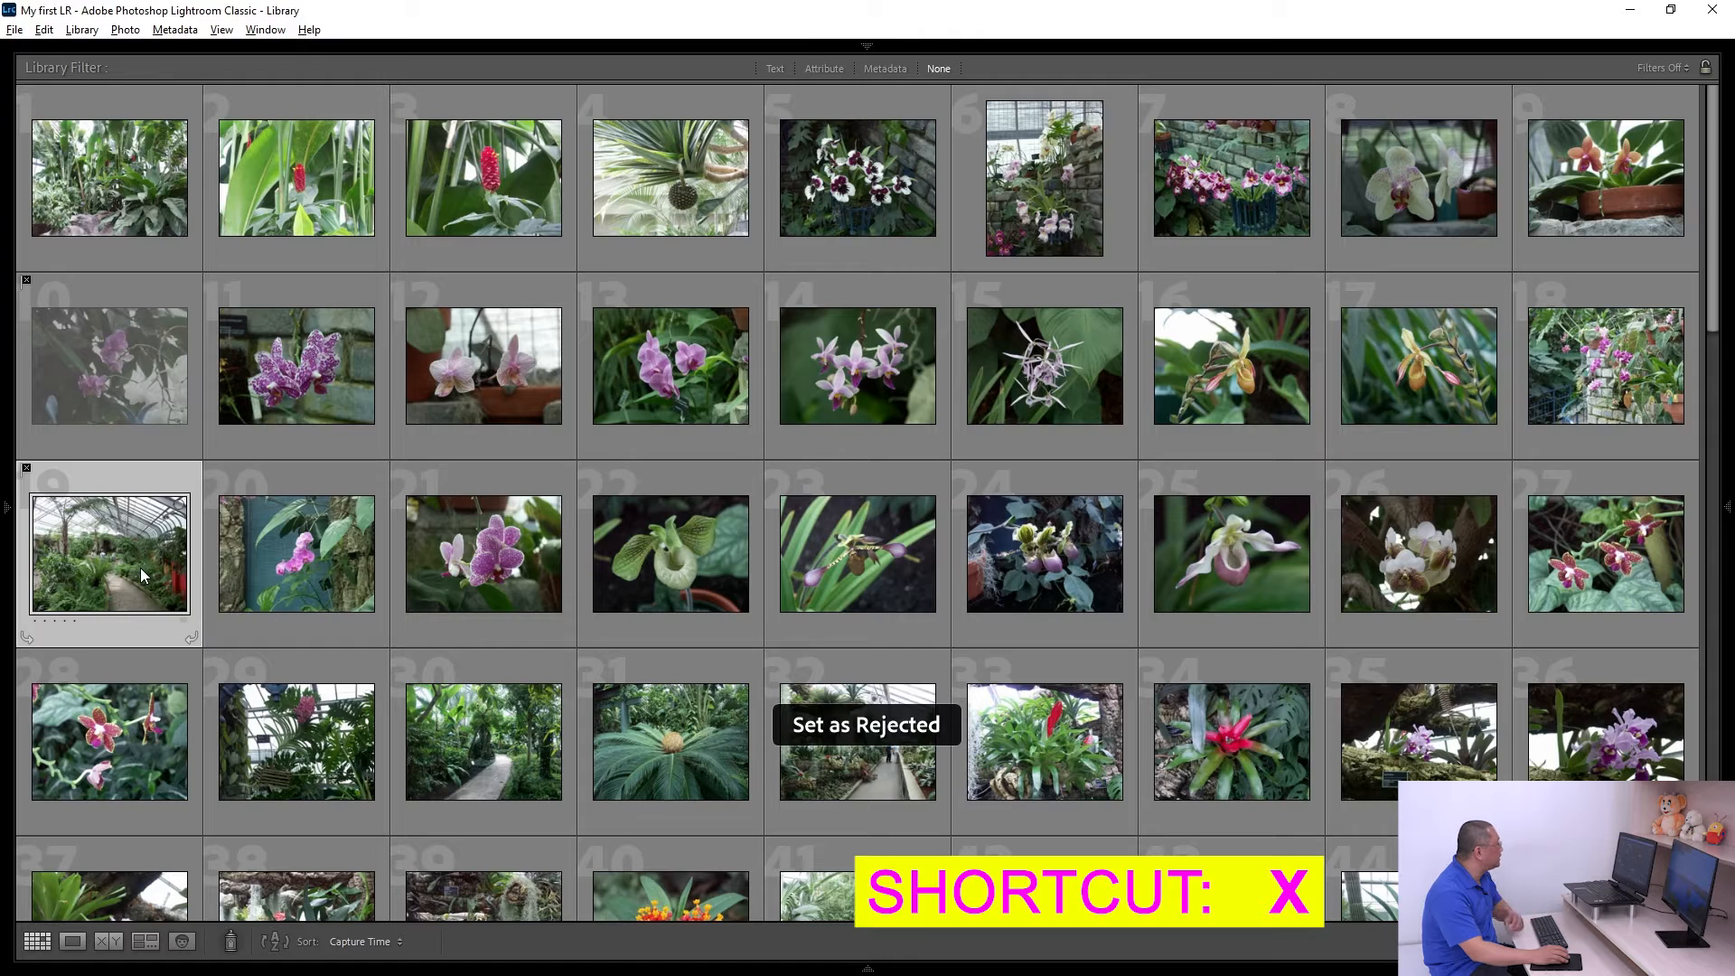
Step: Flag the greenhouse plant photo PICT0080.JPG, number 29 in the grid, as rejected
scroll(871, 584, down, 3)
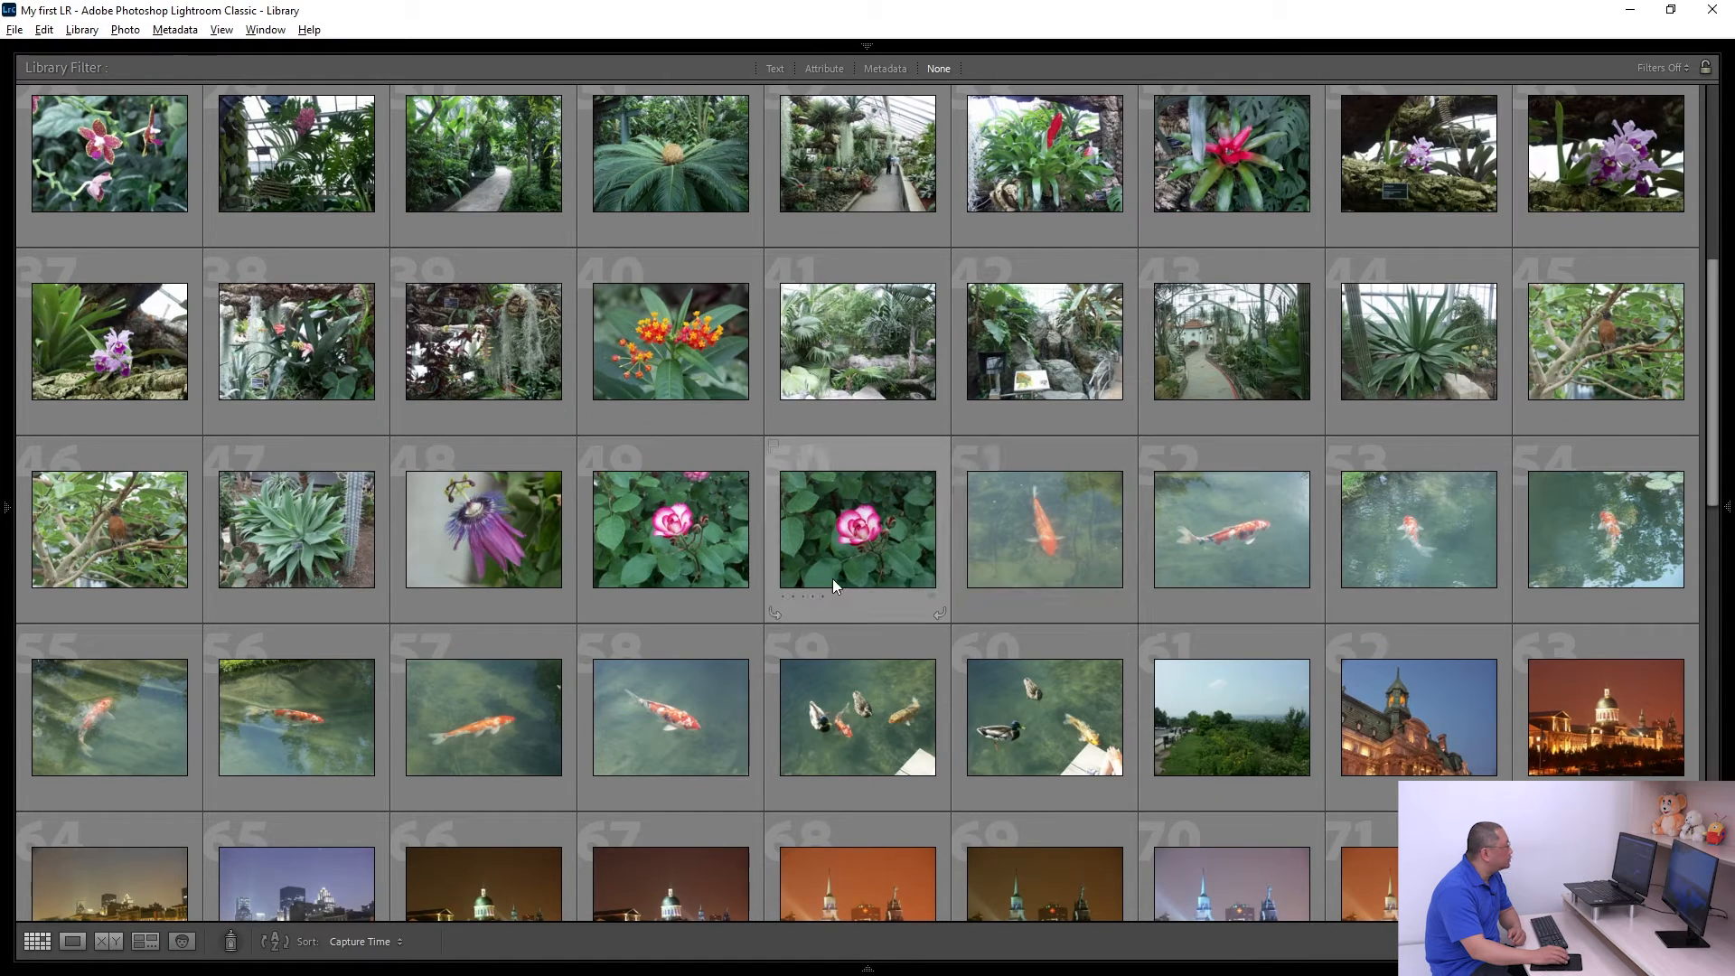
scroll(888, 571, up, 1)
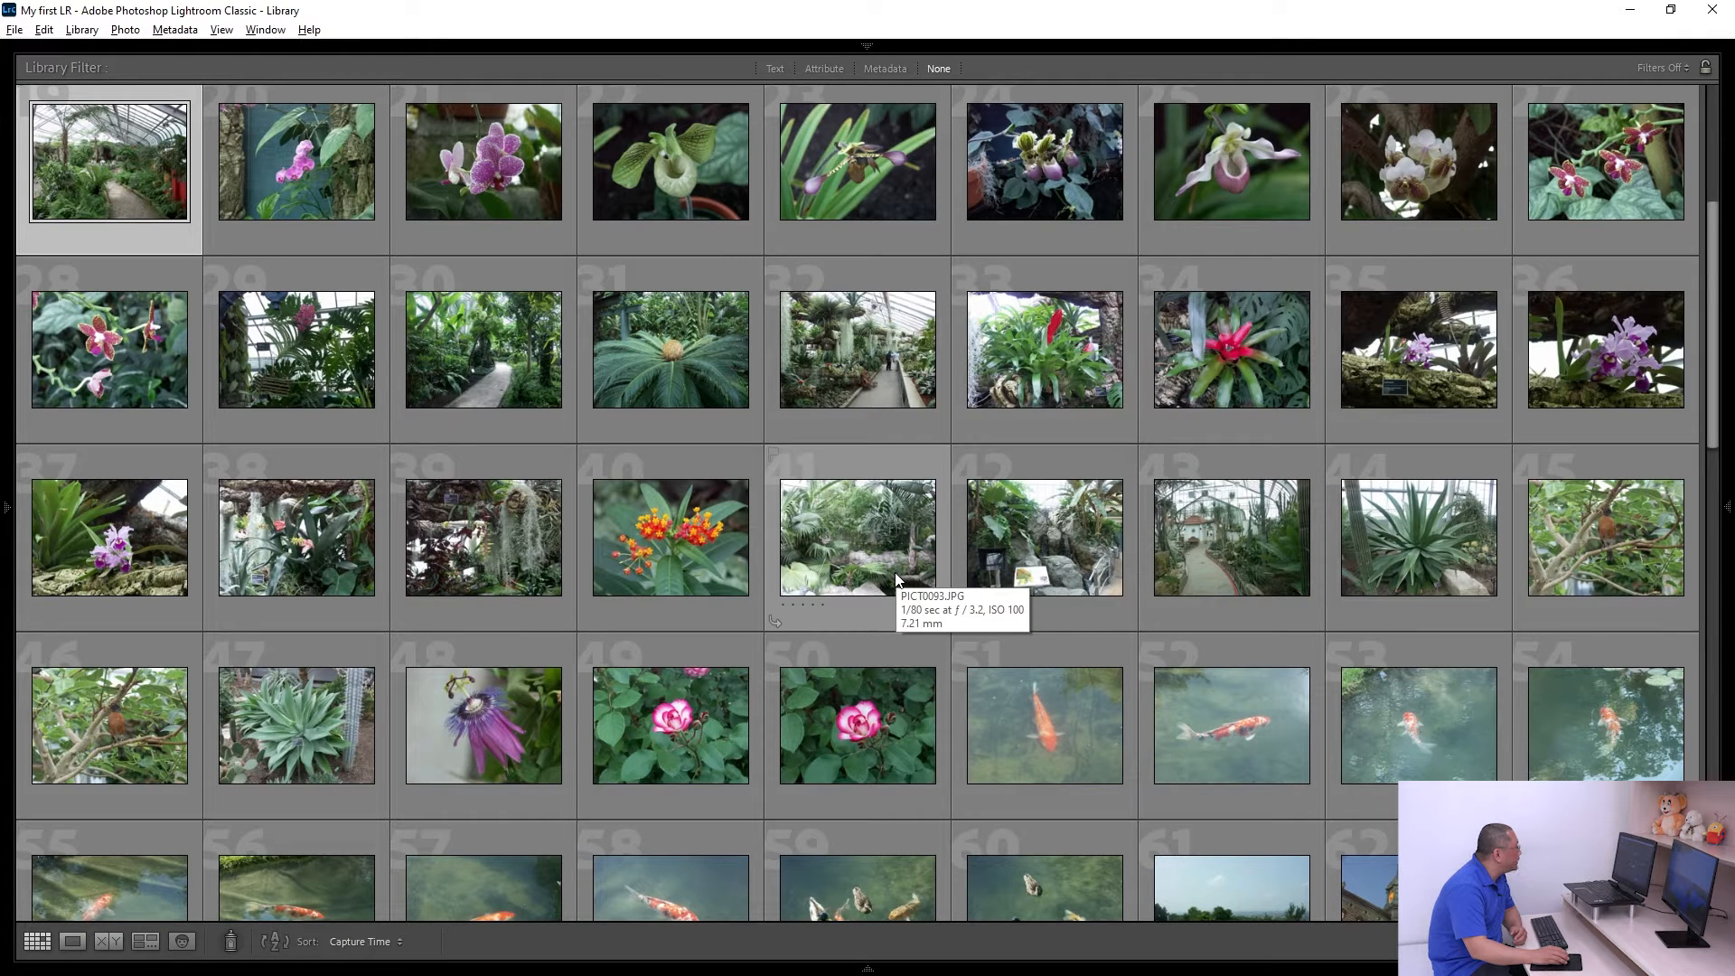
click(305, 352)
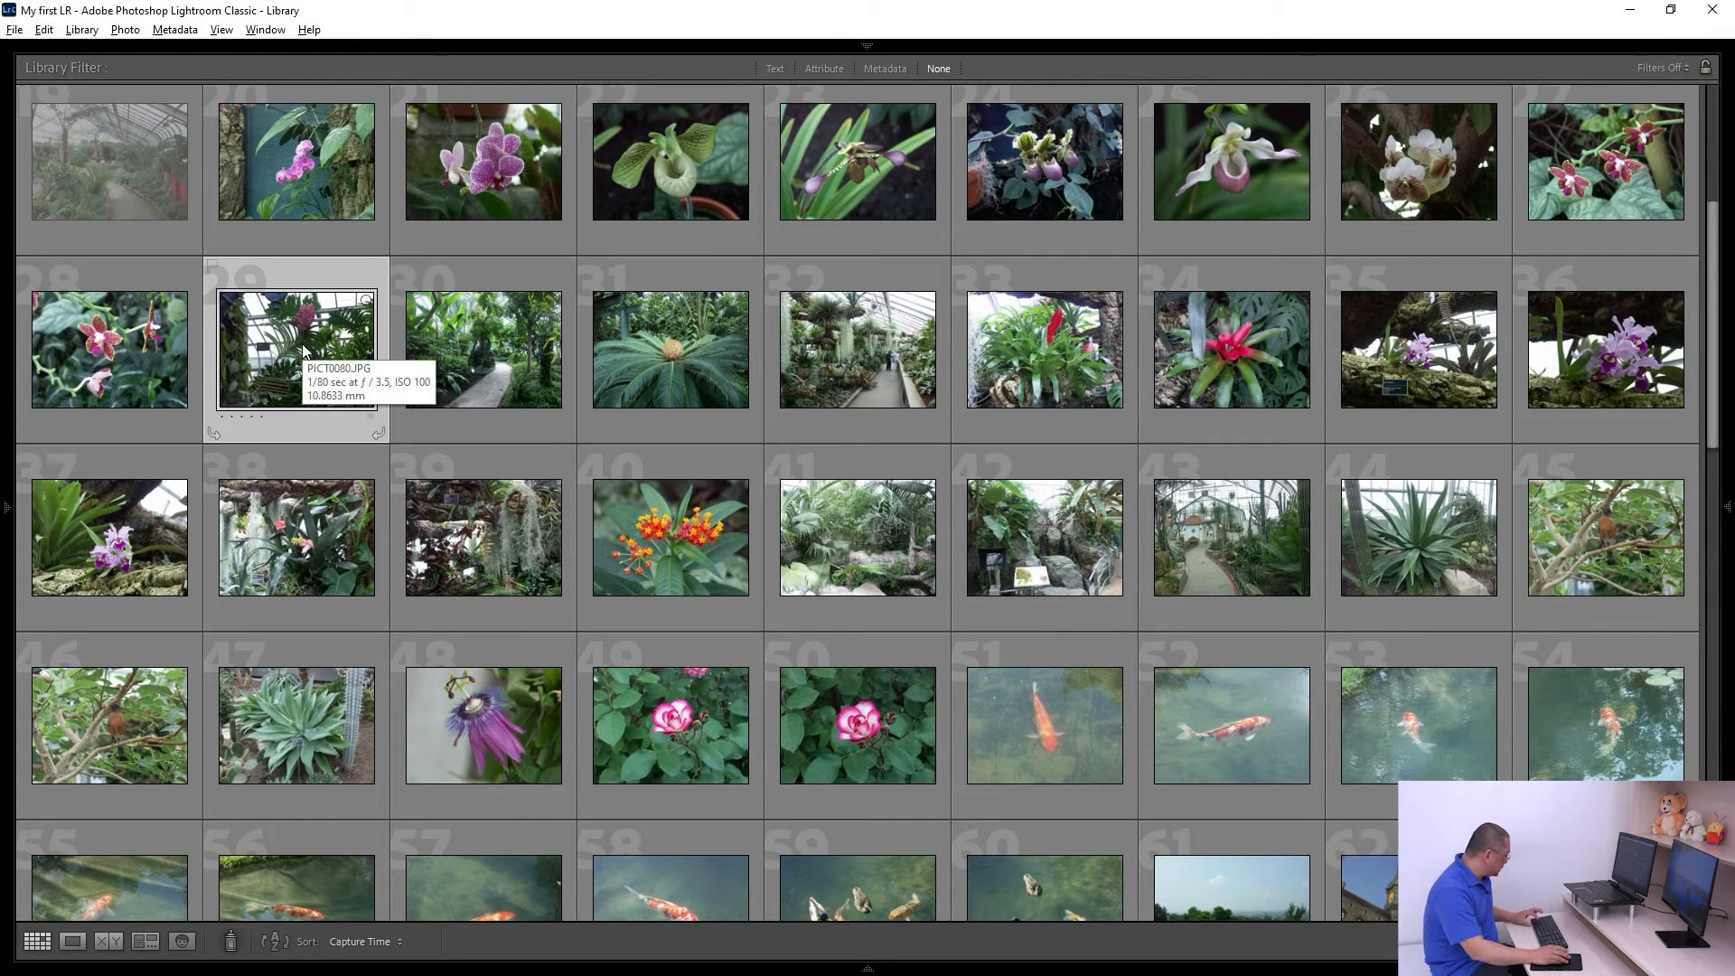
scroll(1069, 475, down, 1)
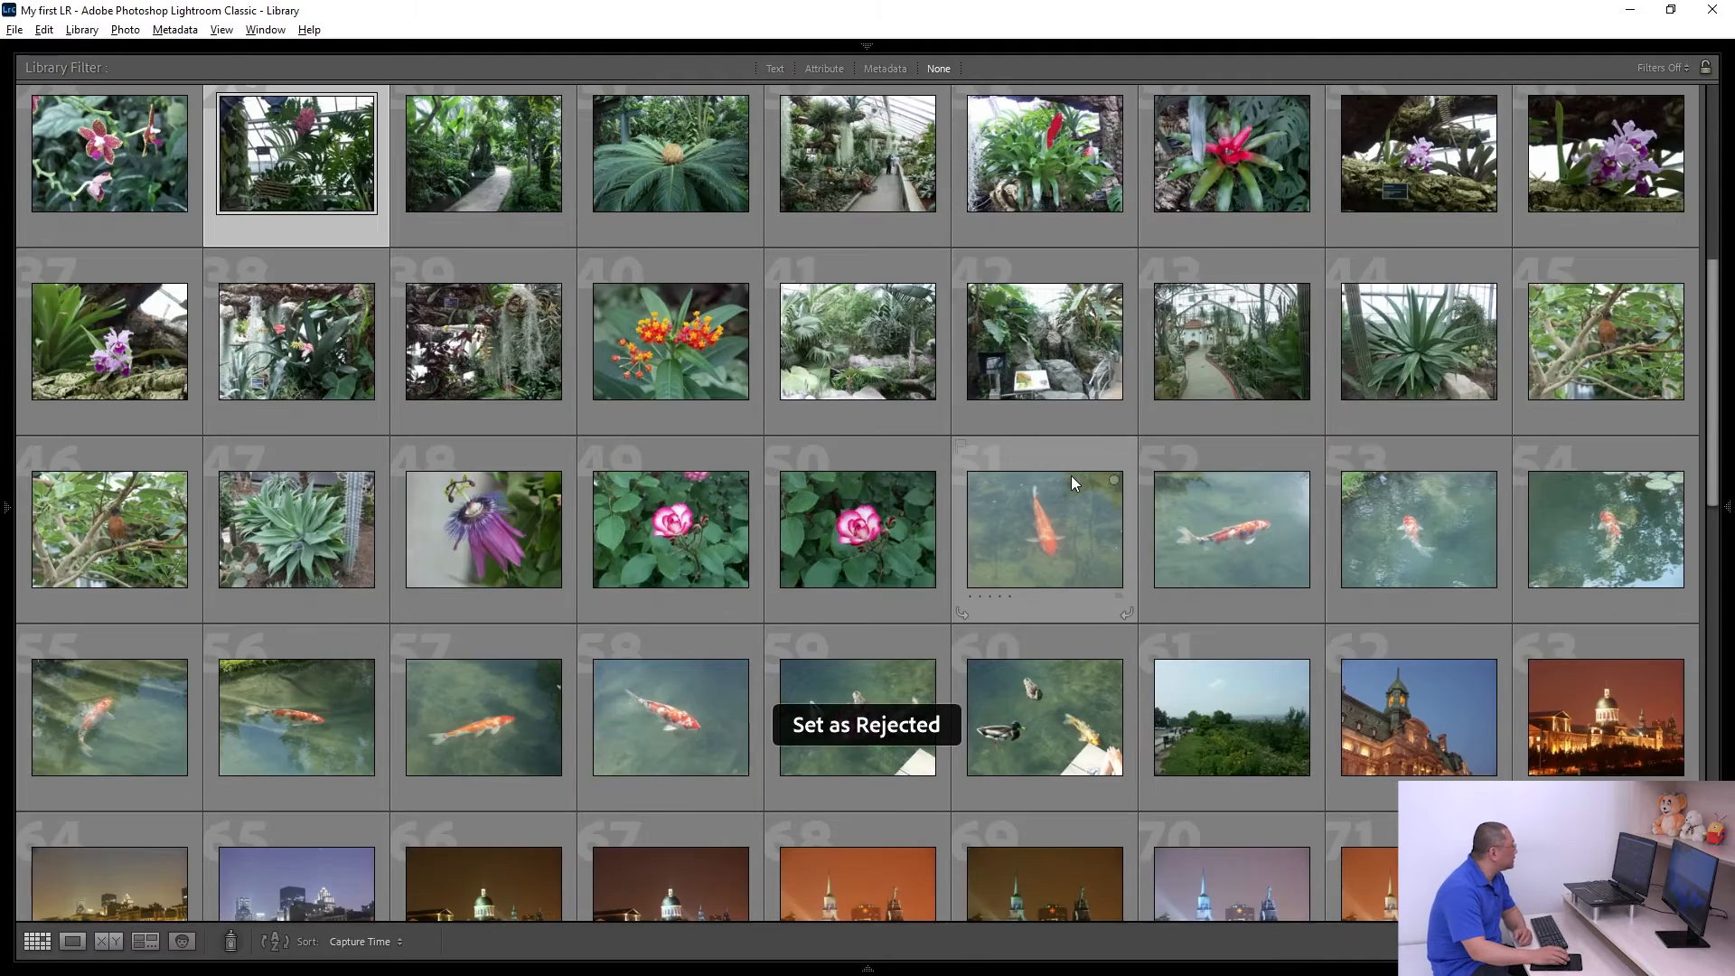
Step: Flag the second tulip field photo, PICT0208.JPG, as rejected
click(1070, 475)
scroll(1071, 475, down, 1)
scroll(1071, 475, down, 1)
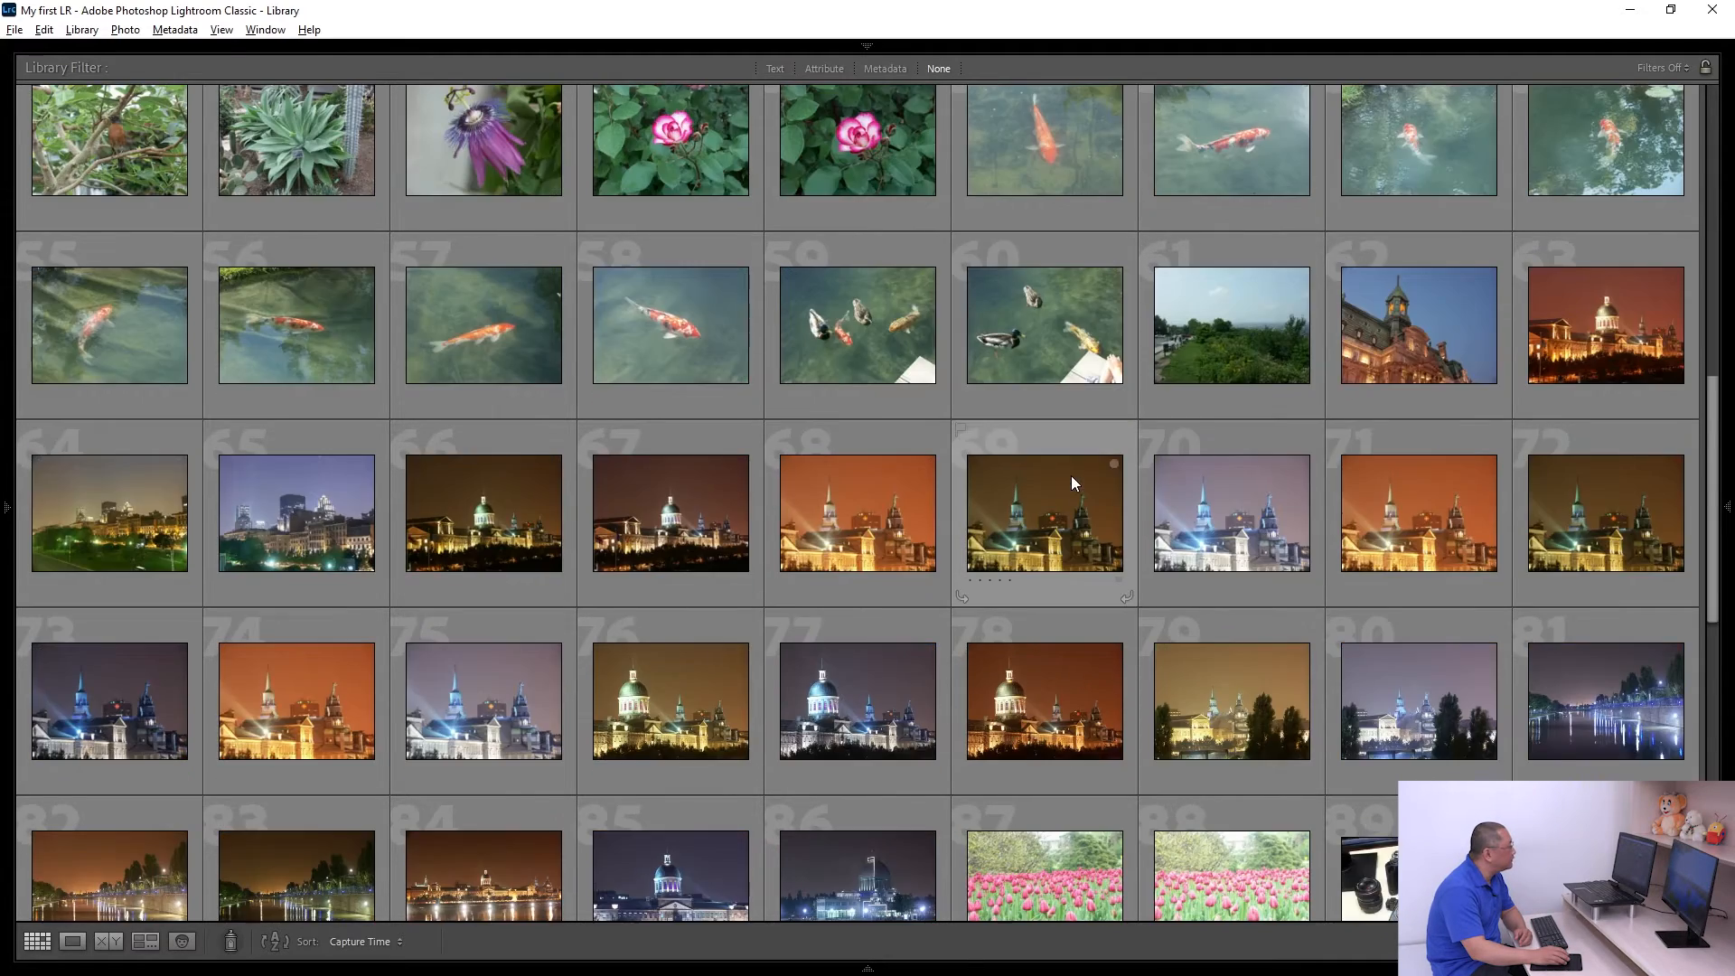
scroll(1070, 475, down, 2)
click(1080, 506)
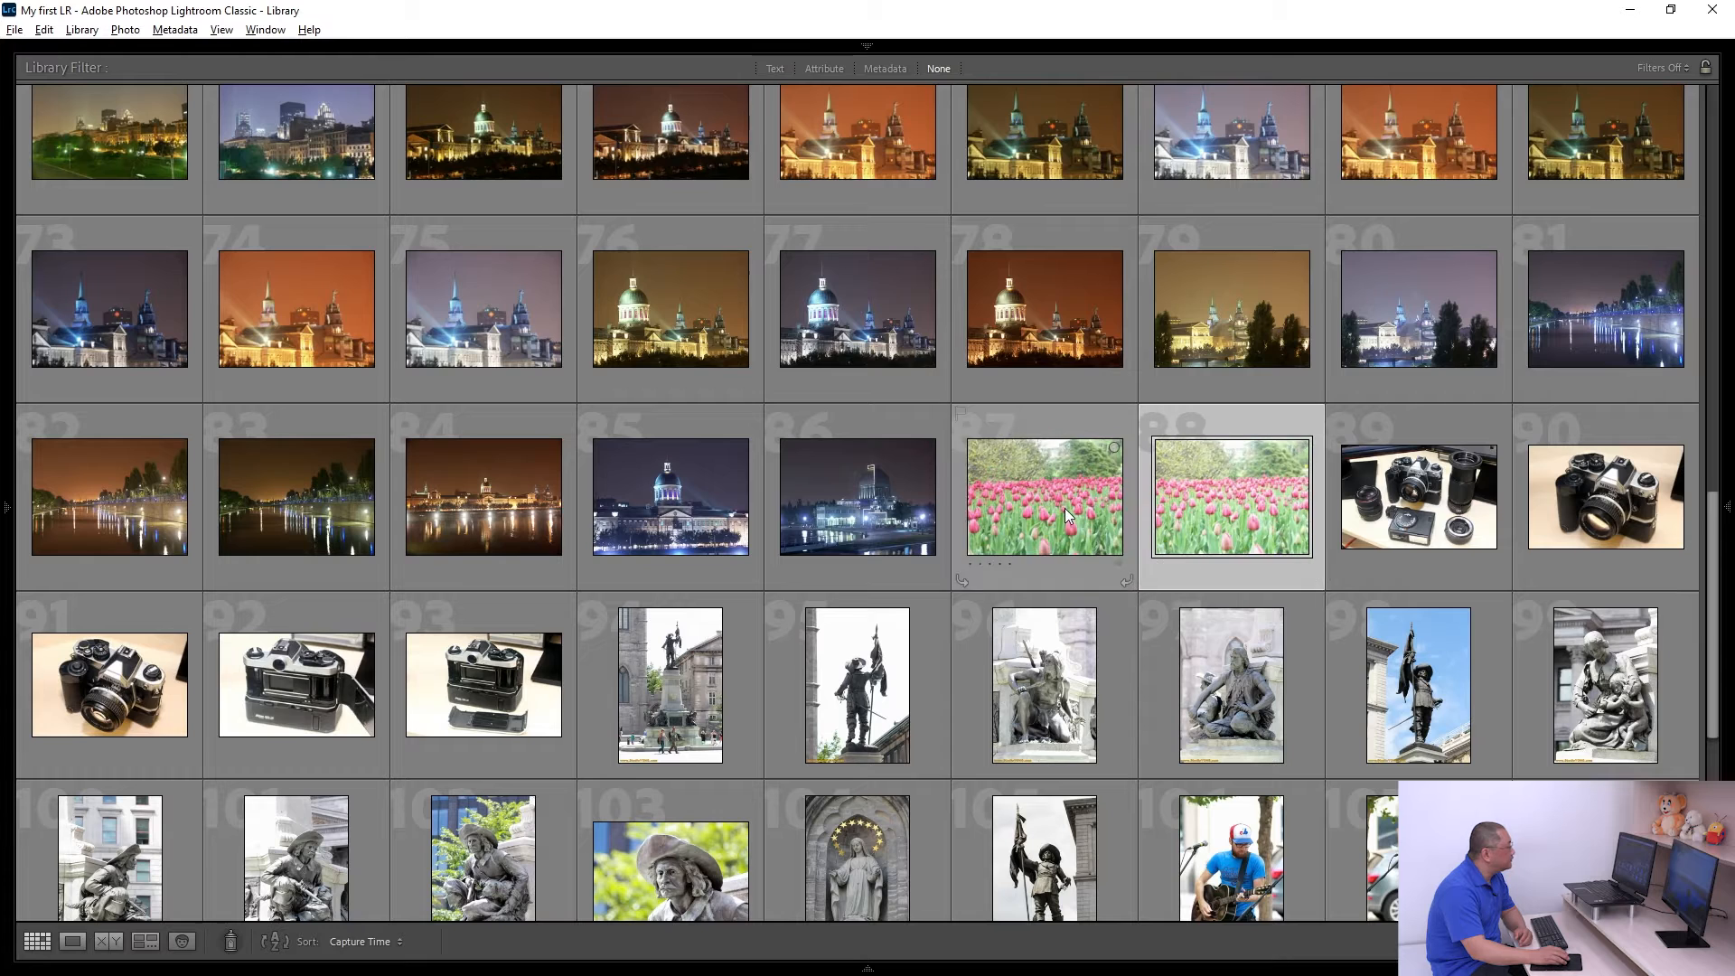
click(1227, 502)
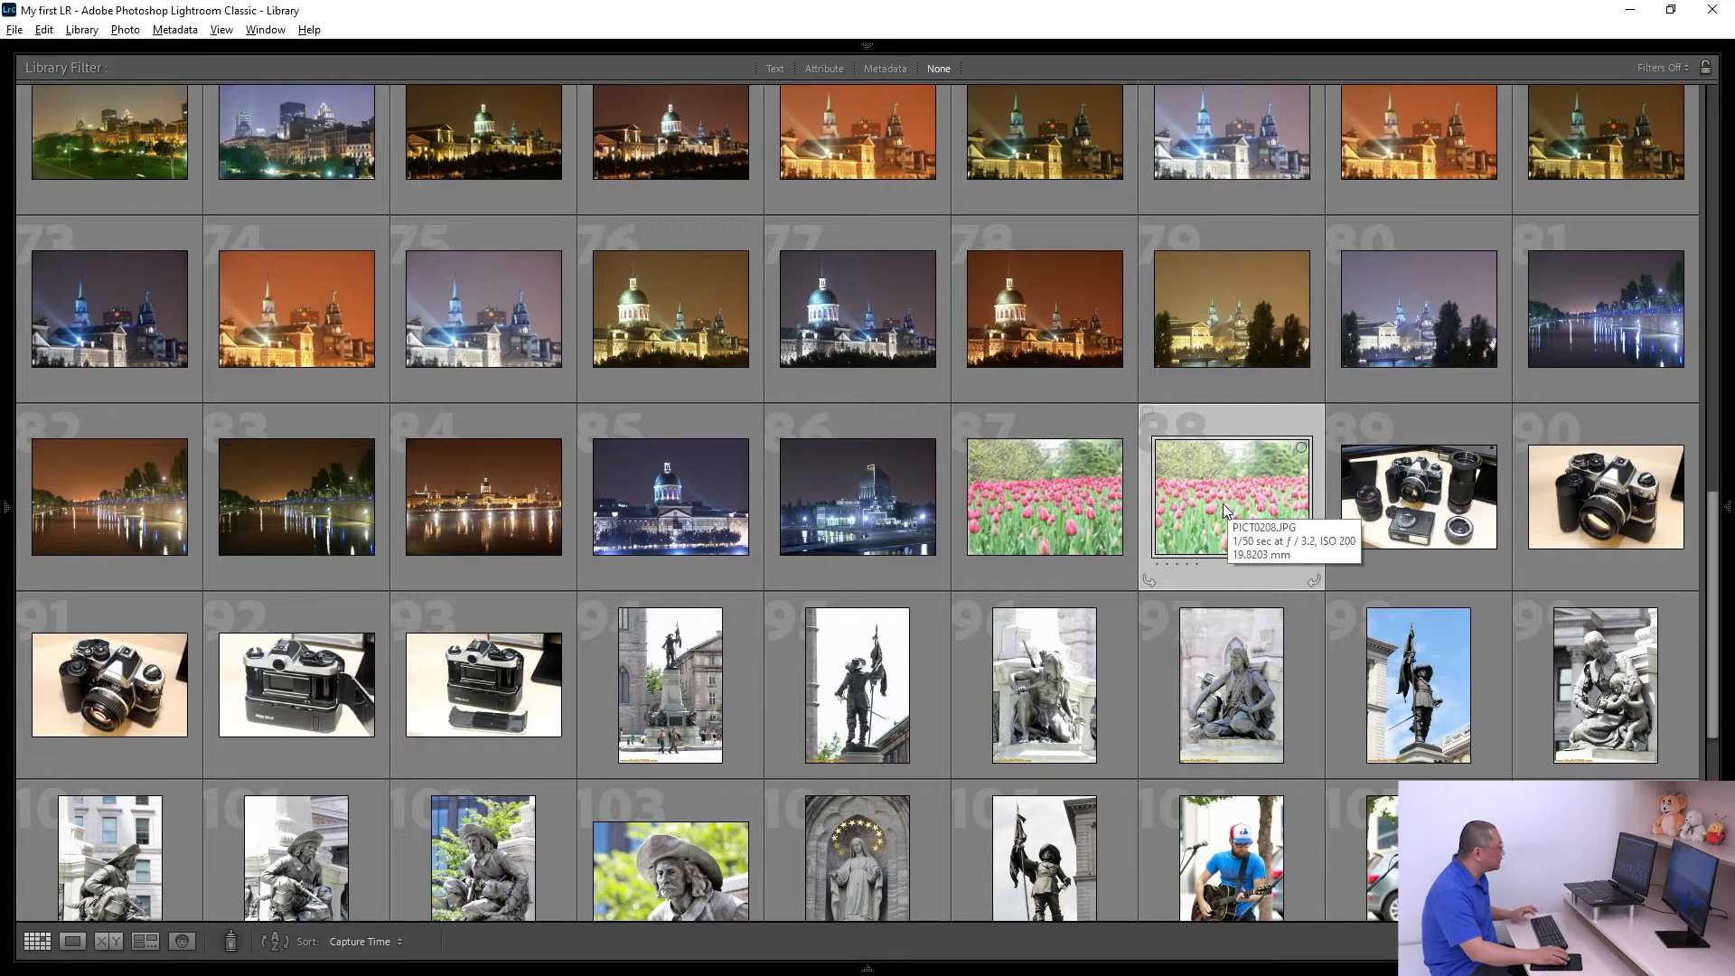
key(x)
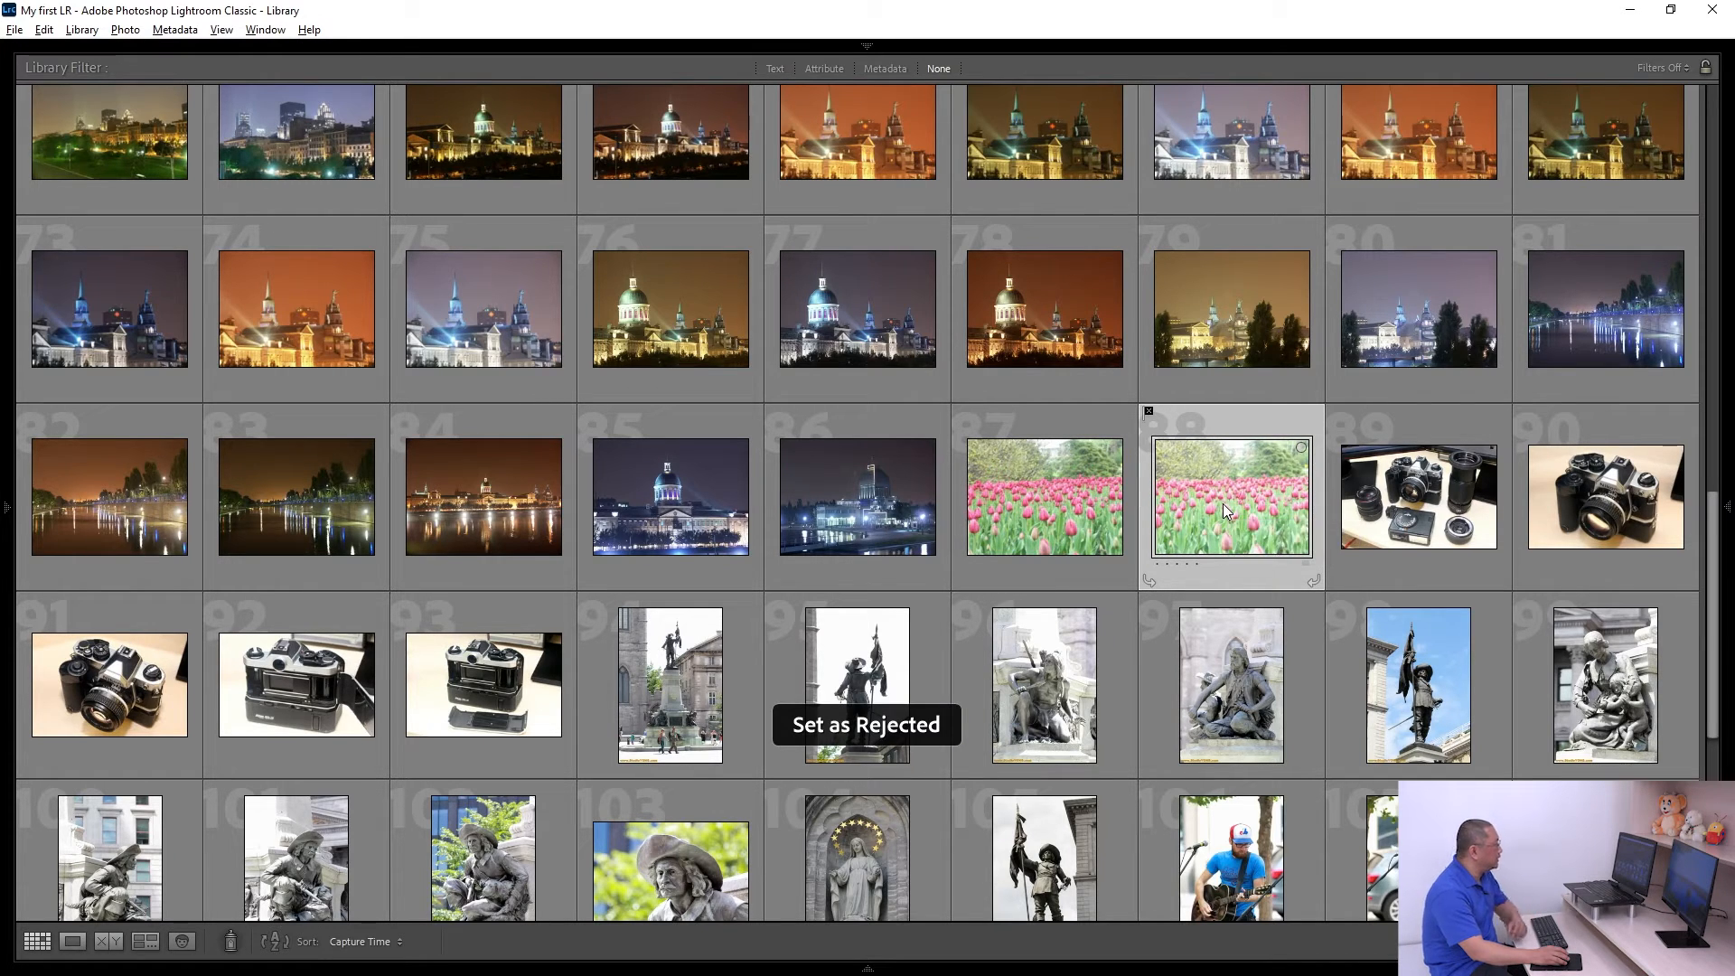
Step: Flag the green landscape photo PICT0011.JPG, number 61 in the grid, as rejected
scroll(524, 389, up, 2)
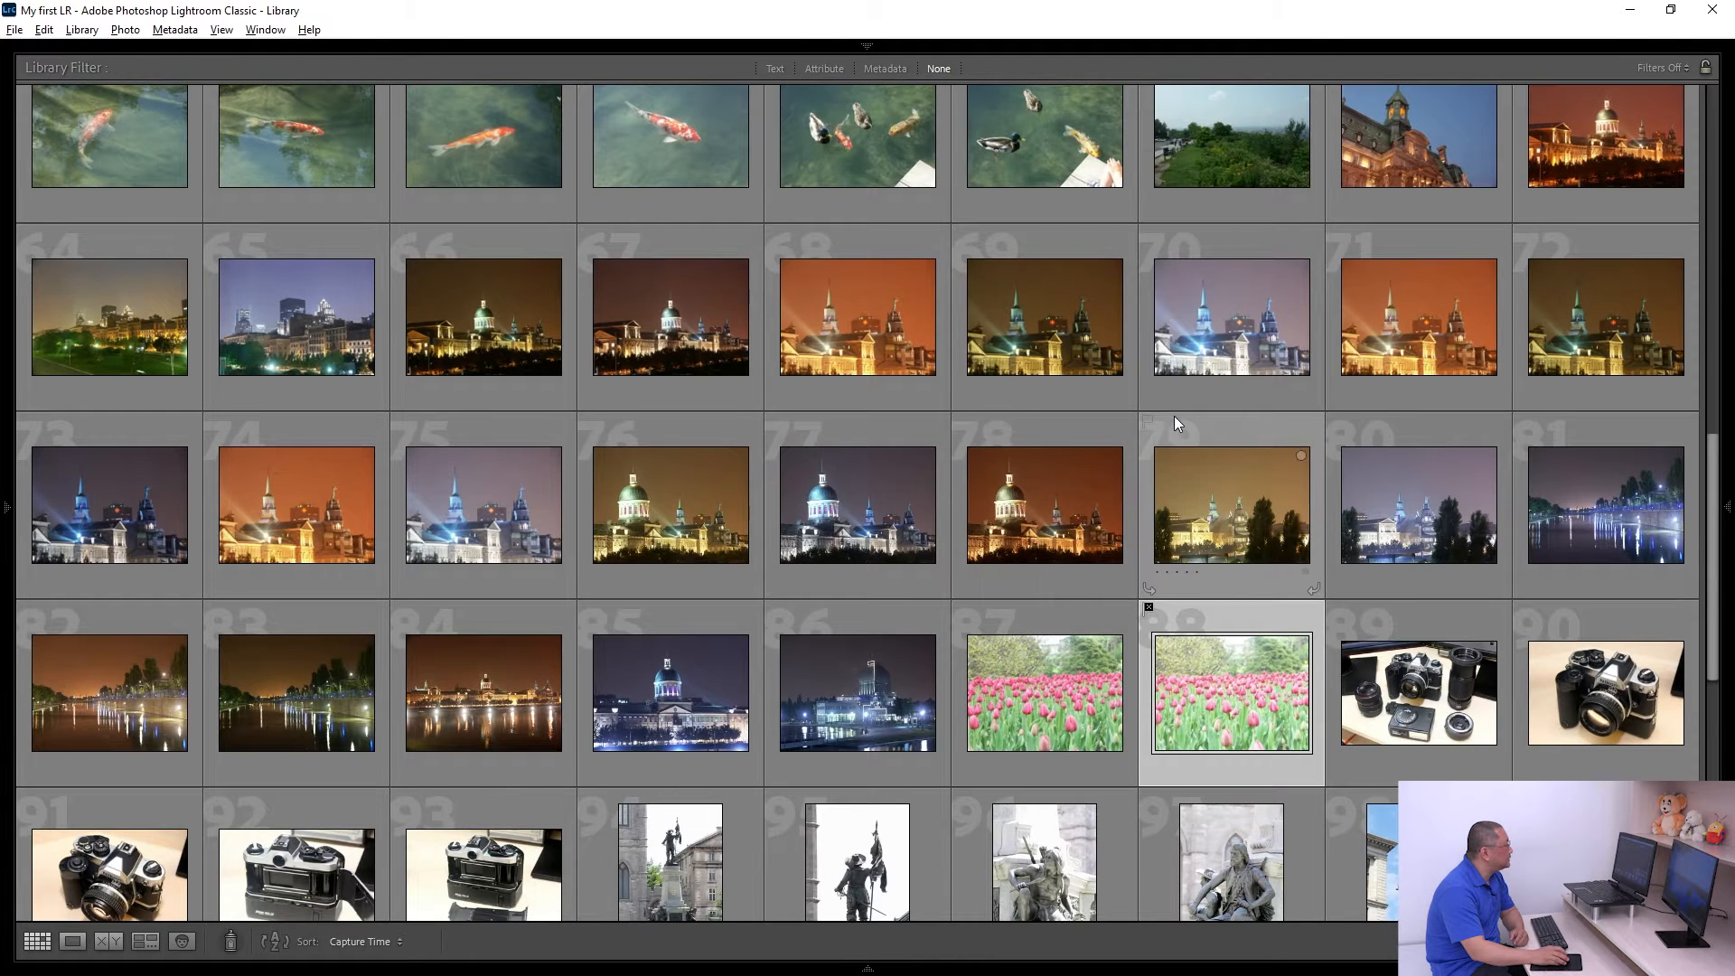
scroll(1174, 416, up, 2)
click(1227, 327)
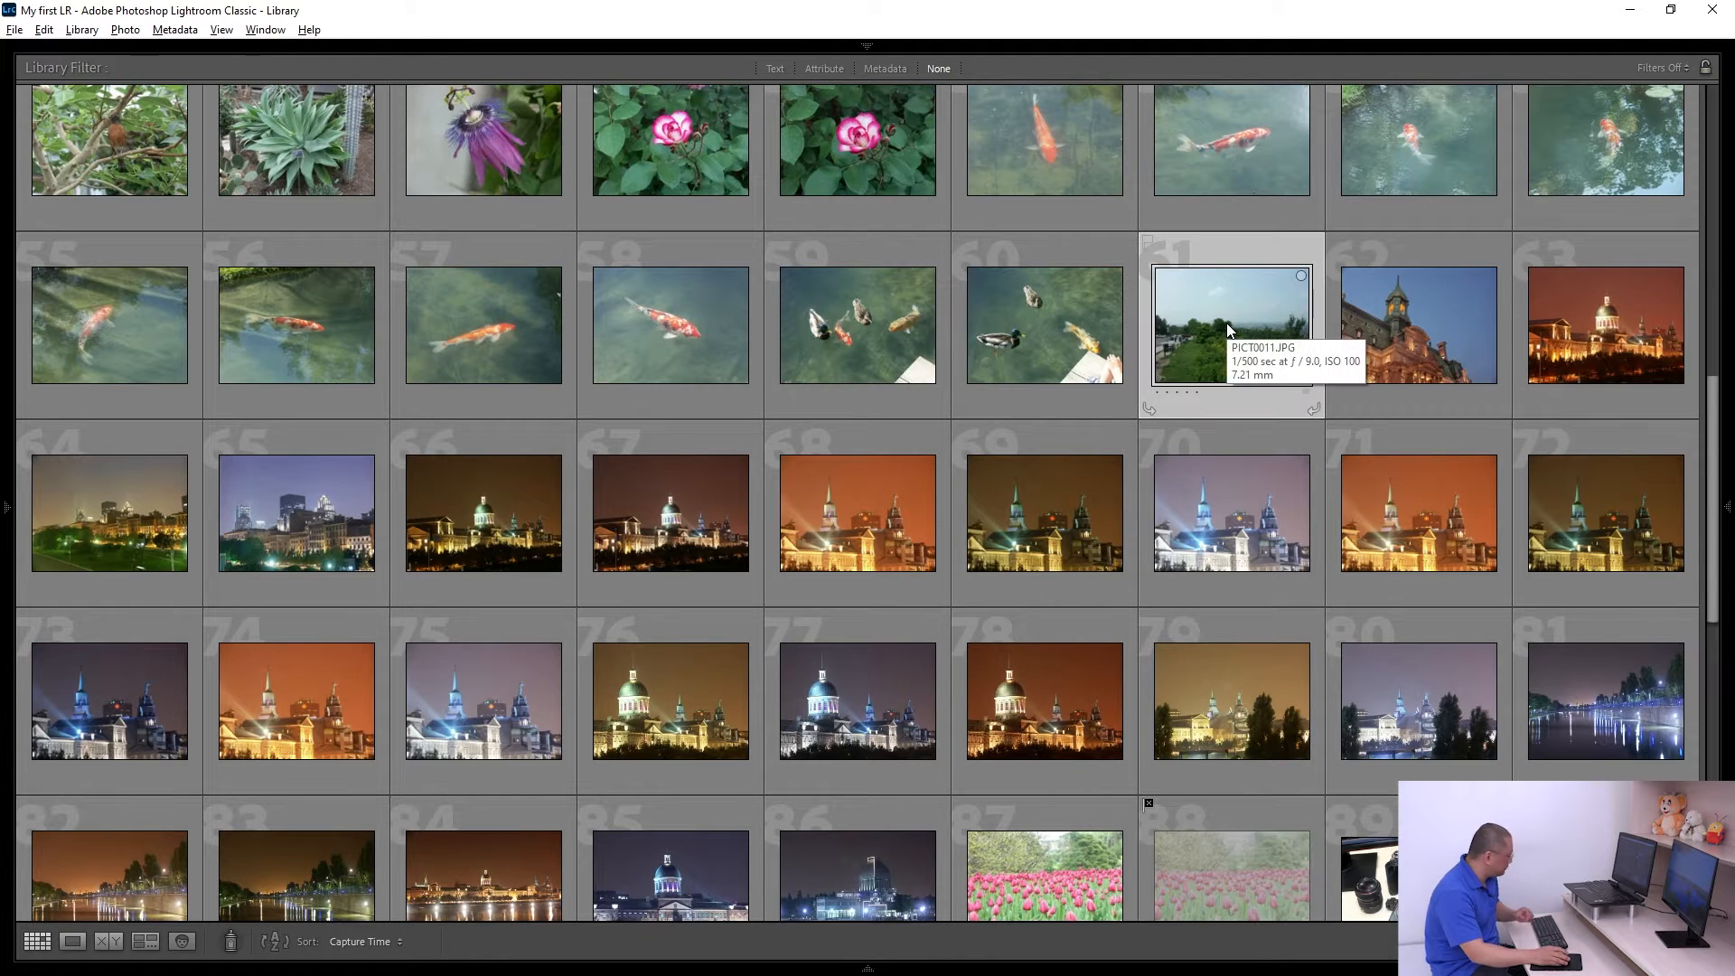
key(x)
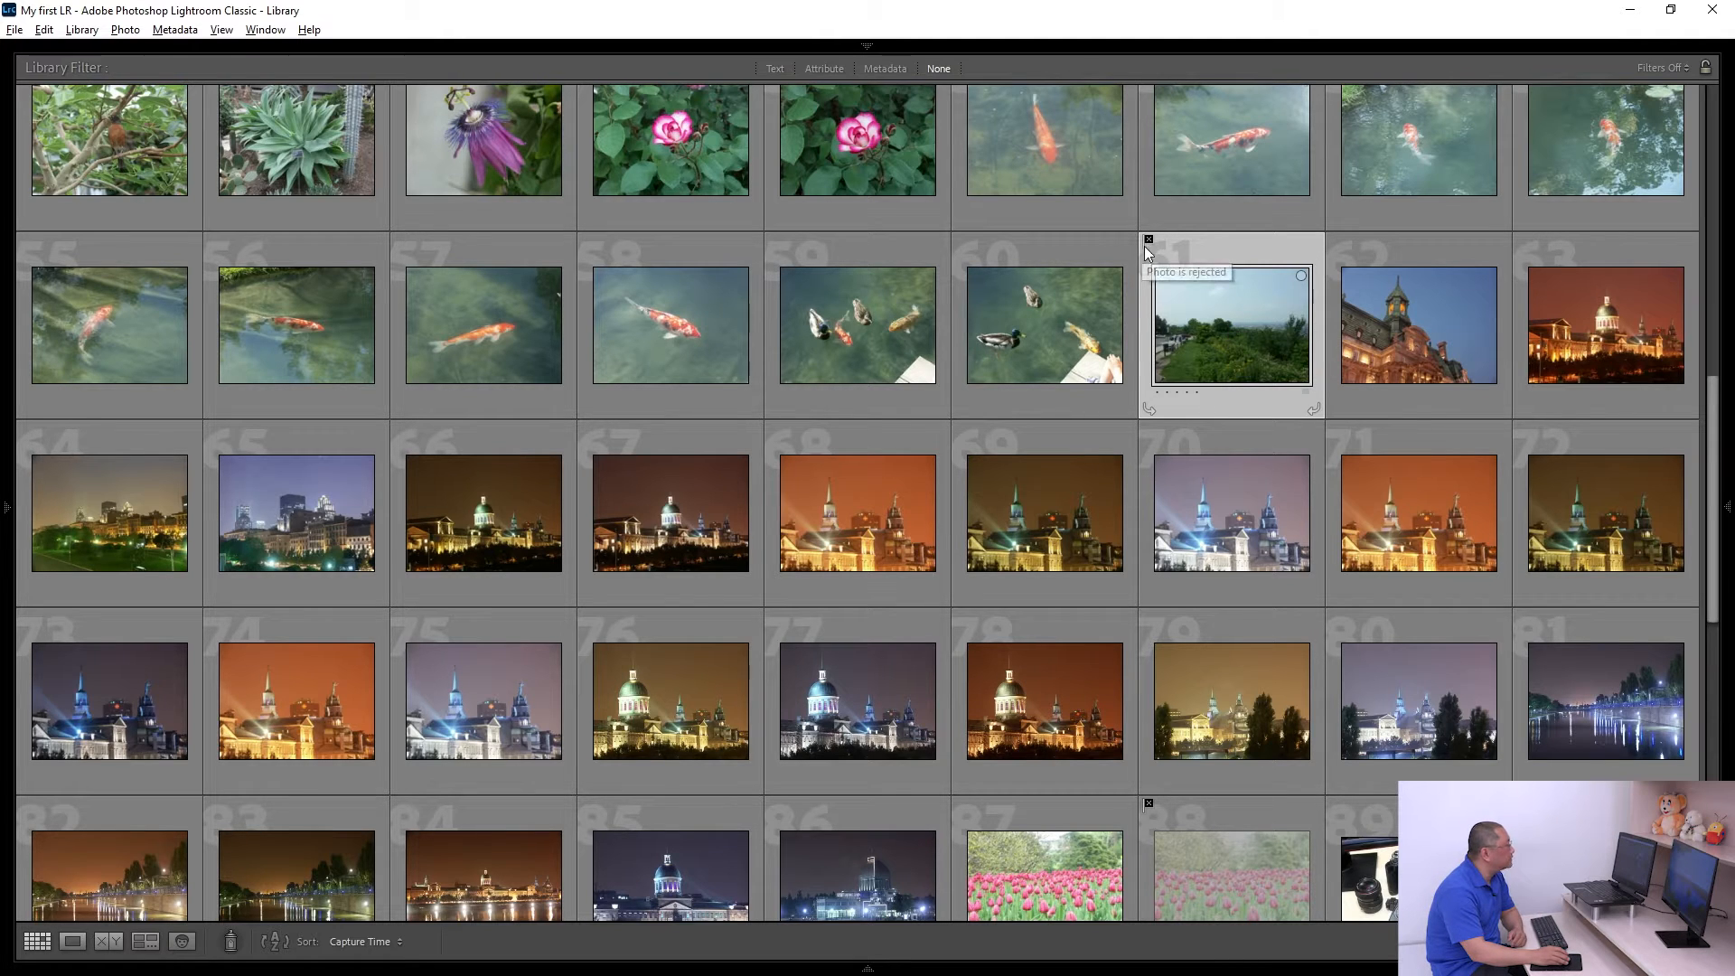
Step: Filter the library grid by attribute to show only the photos flagged as rejected
scroll(1123, 415, up, 3)
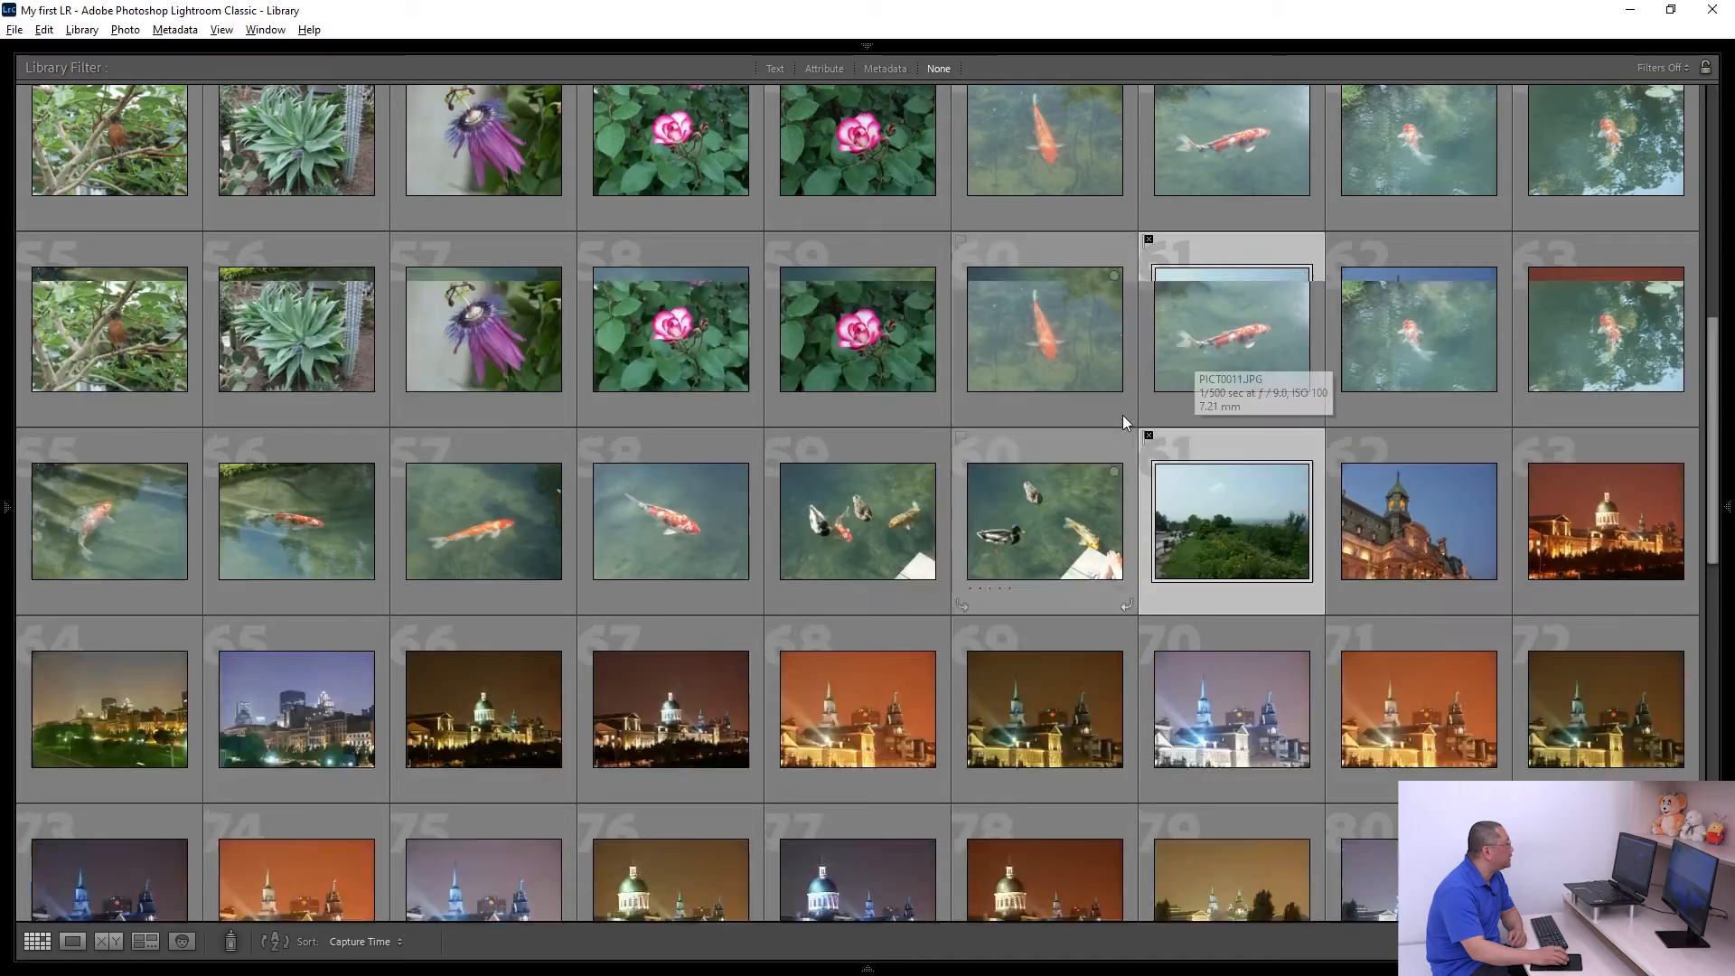
scroll(1114, 421, down, 8)
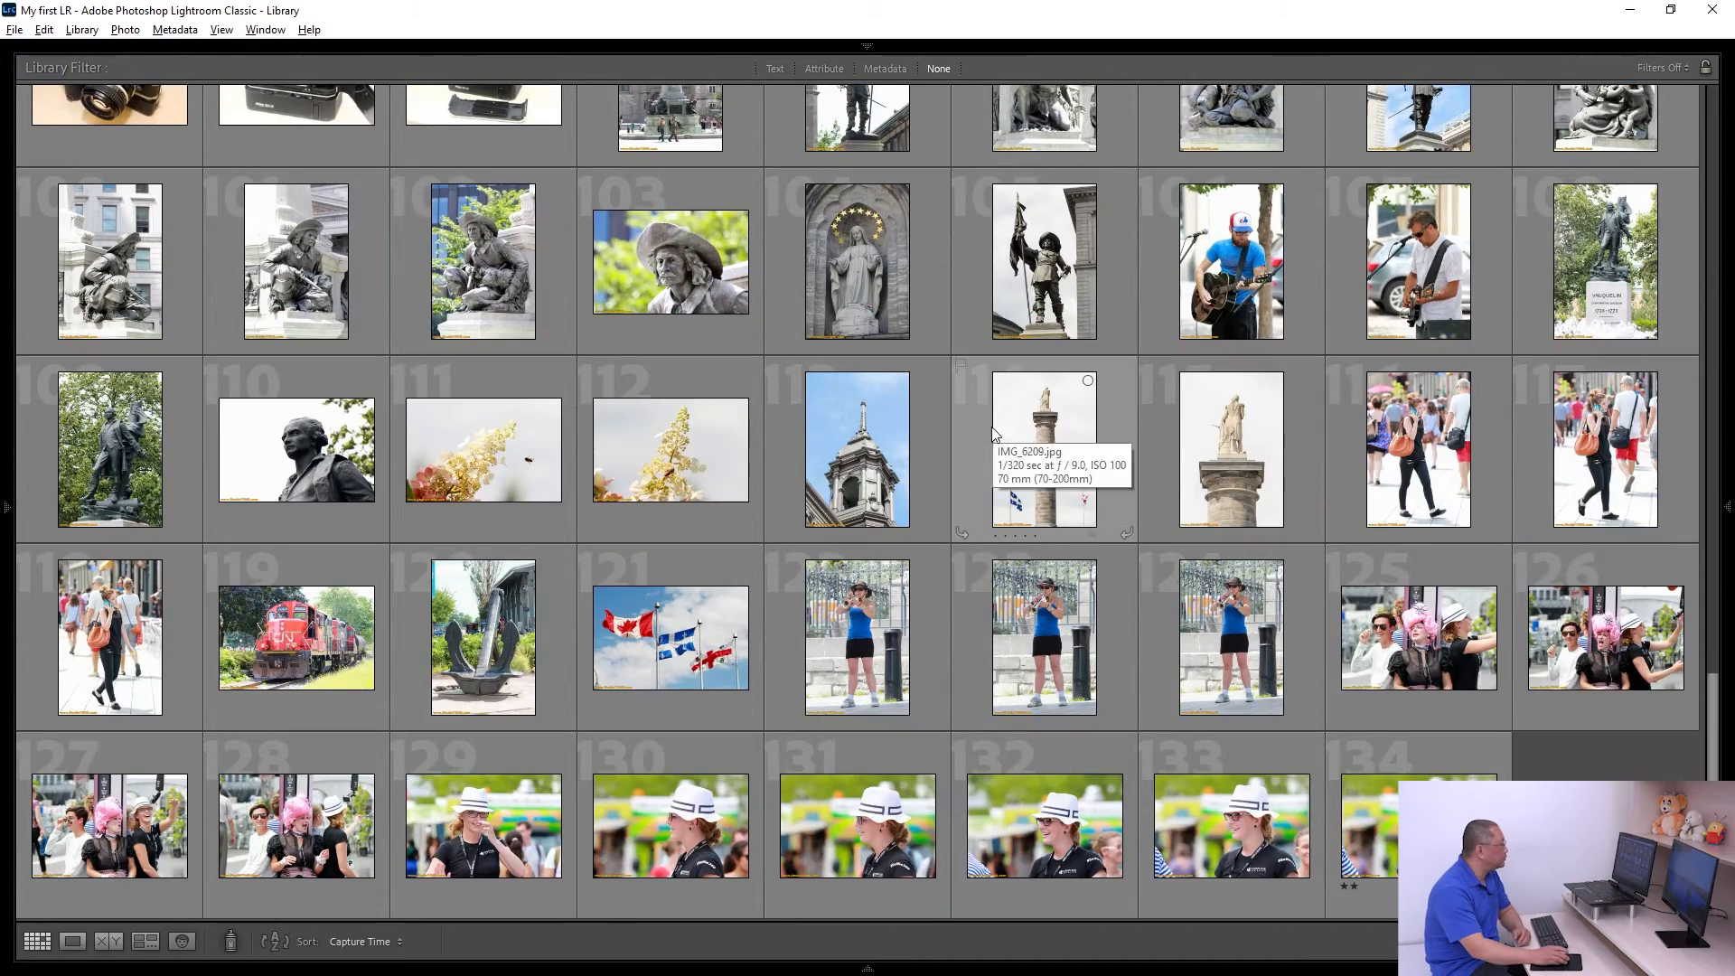
scroll(985, 440, up, 10)
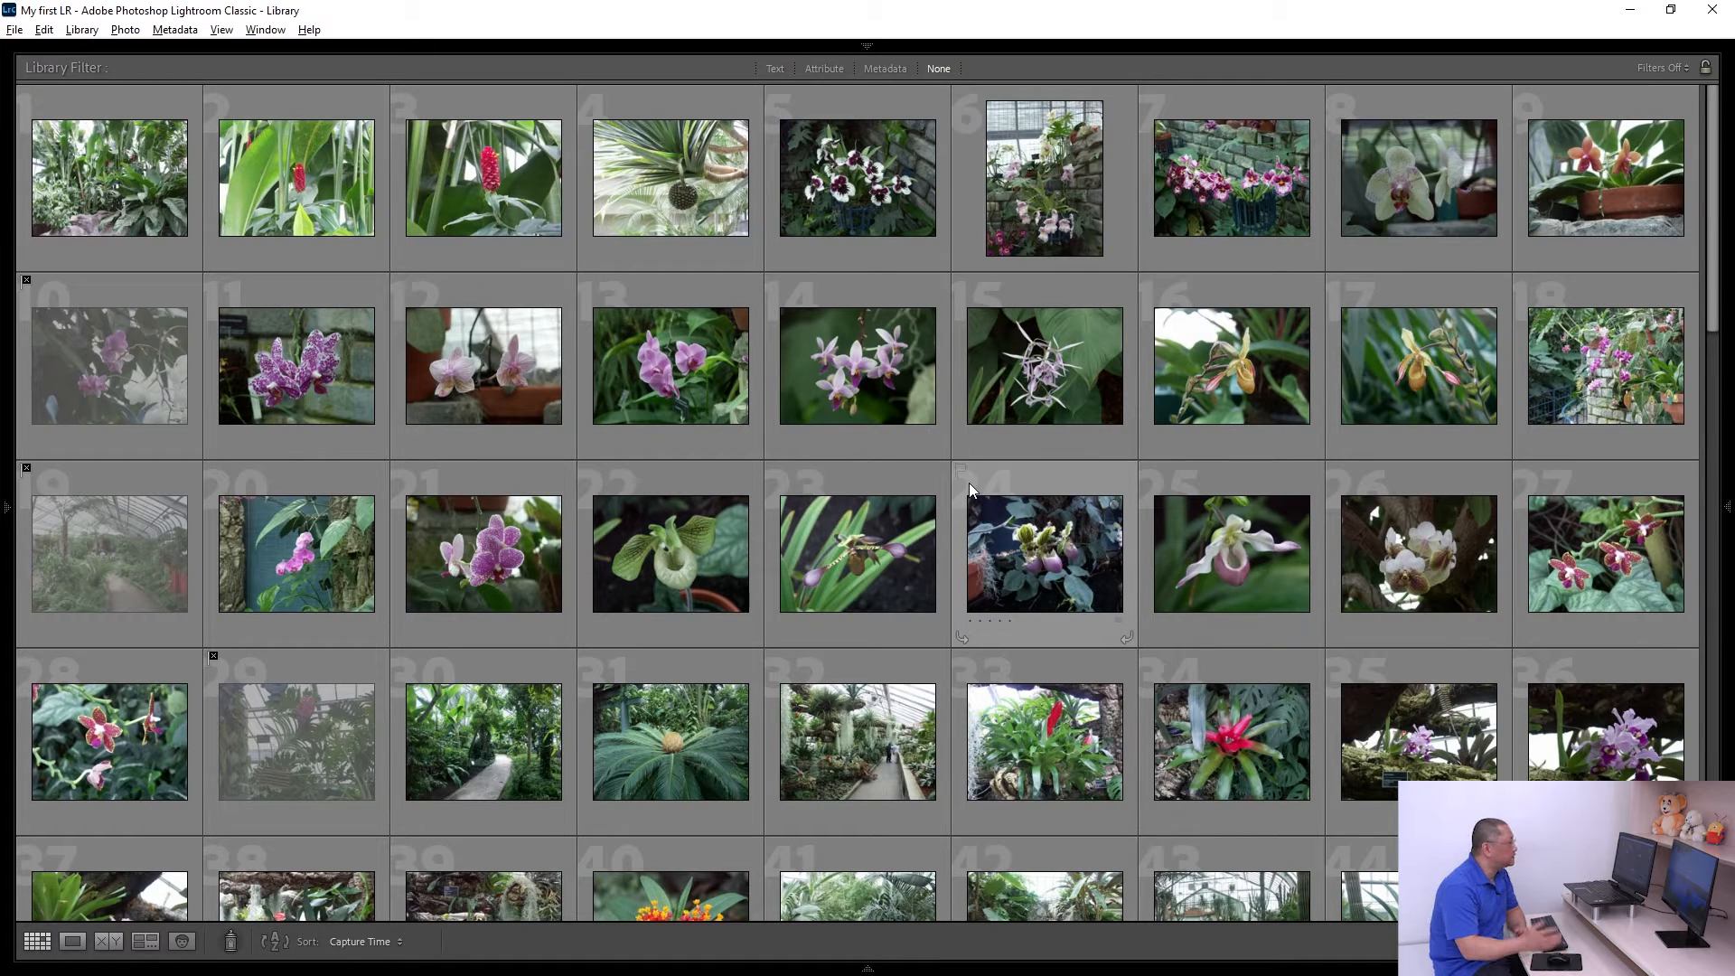
click(822, 70)
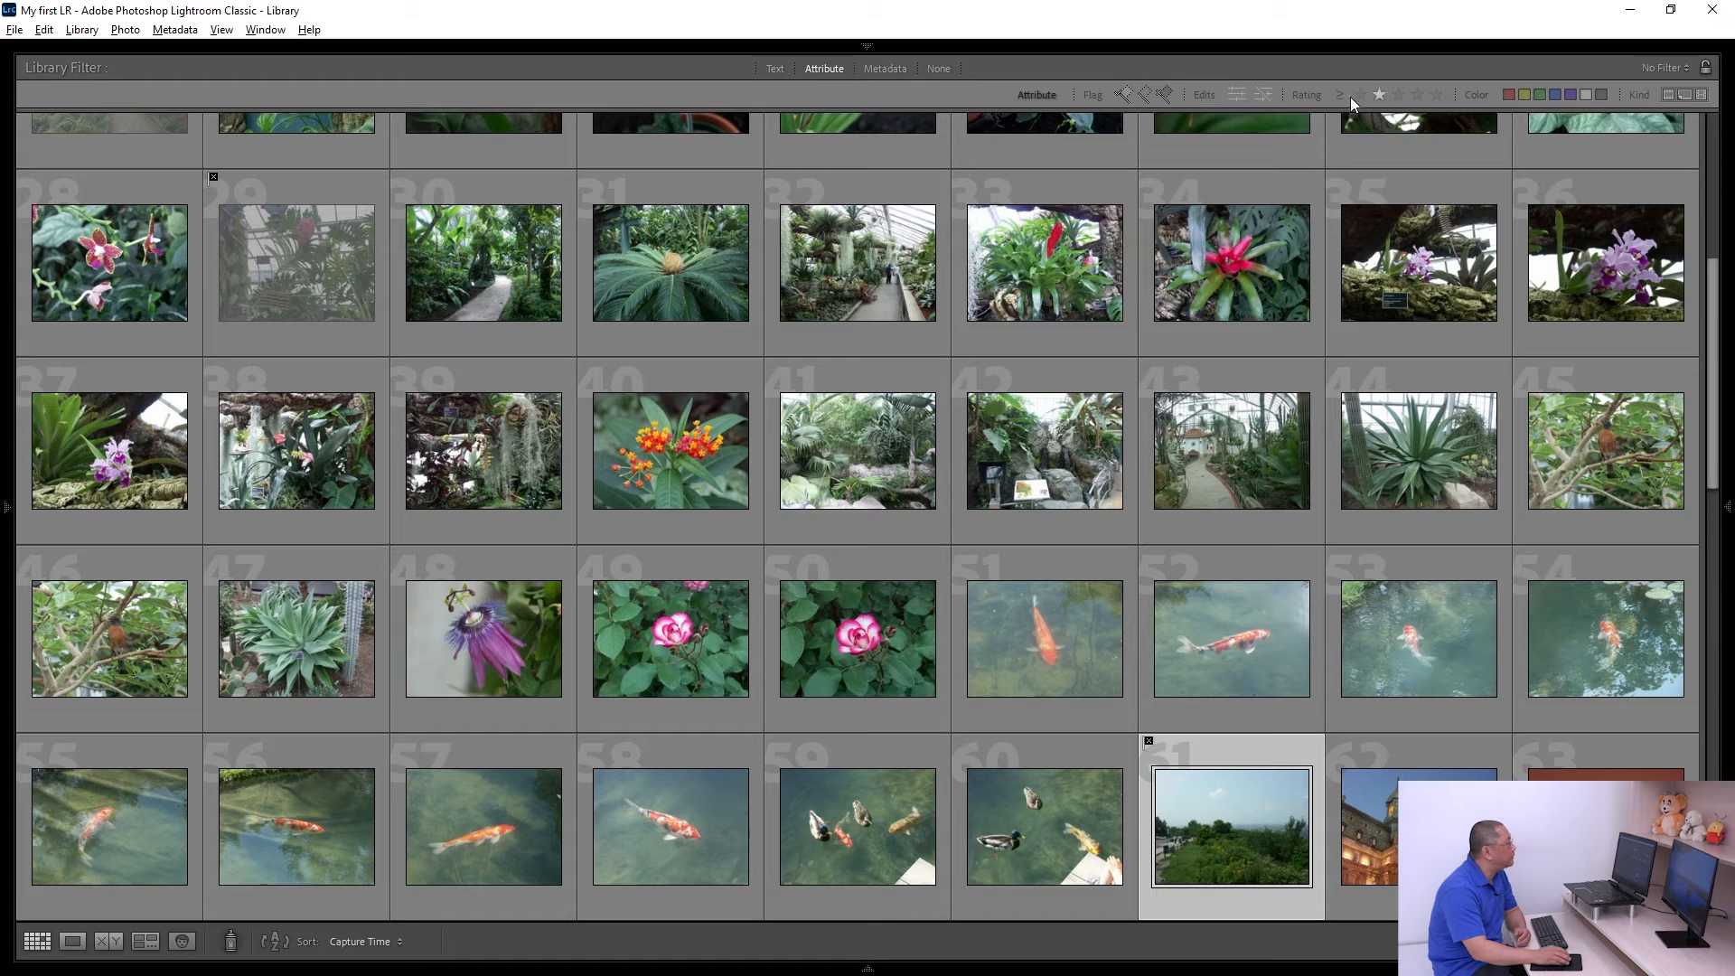
click(1166, 93)
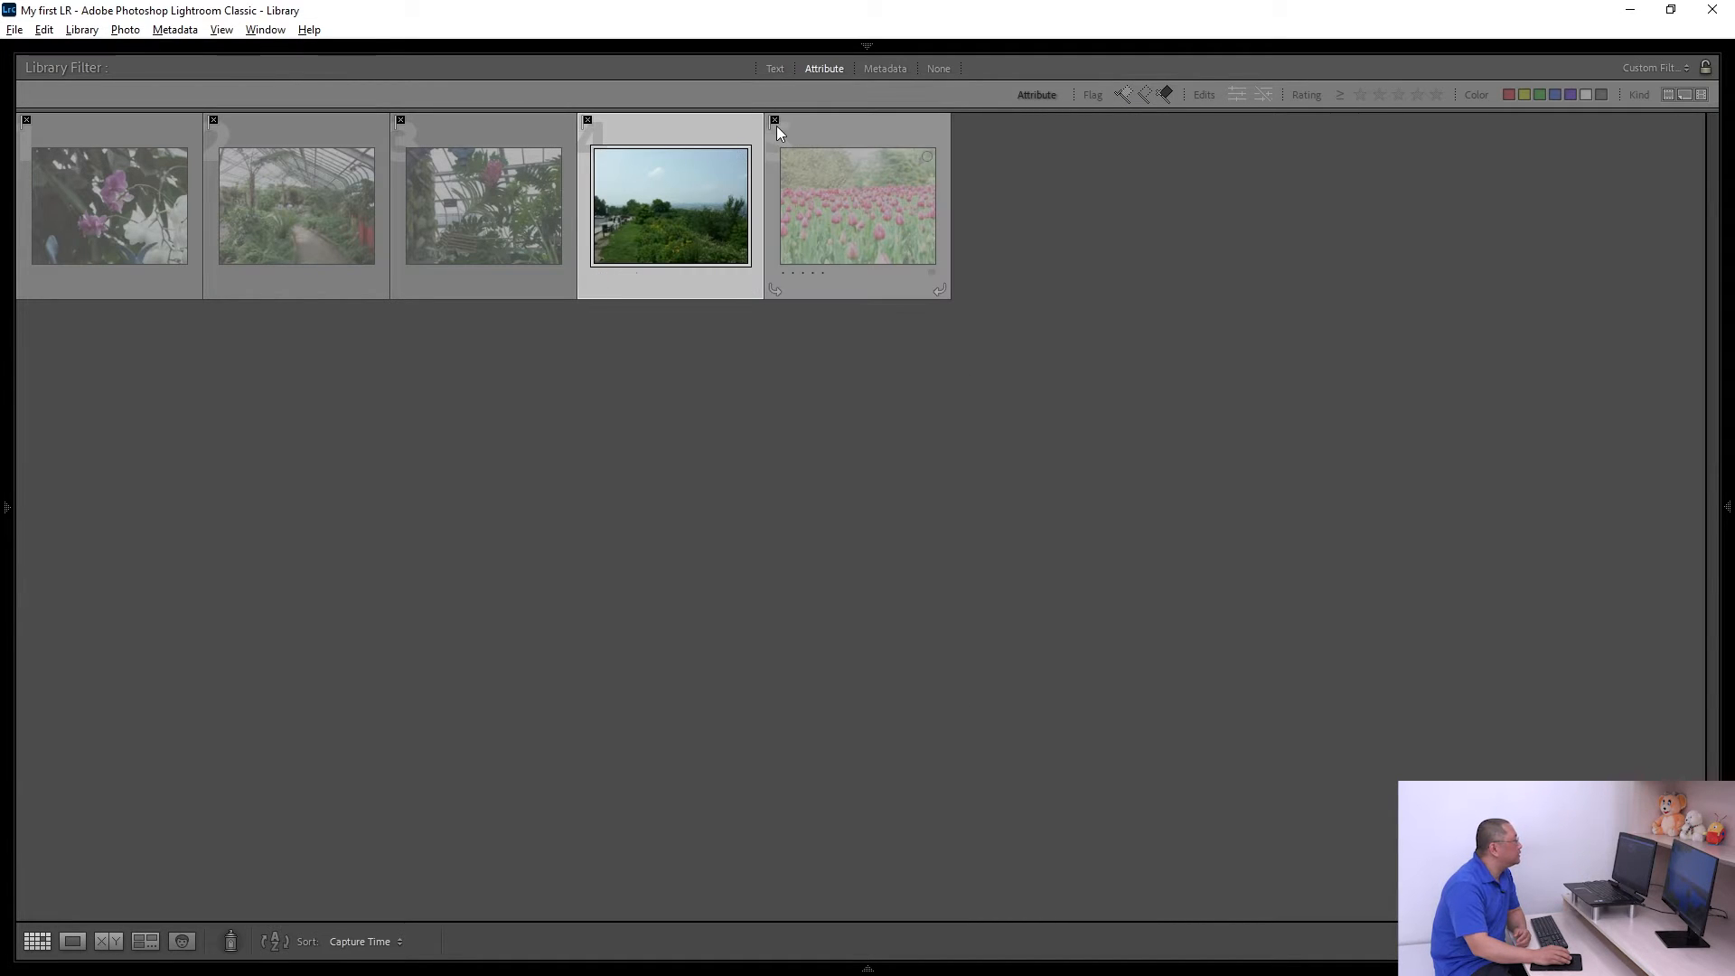
Step: Select all the filtered rejected photos and delete them from disk
click(306, 204)
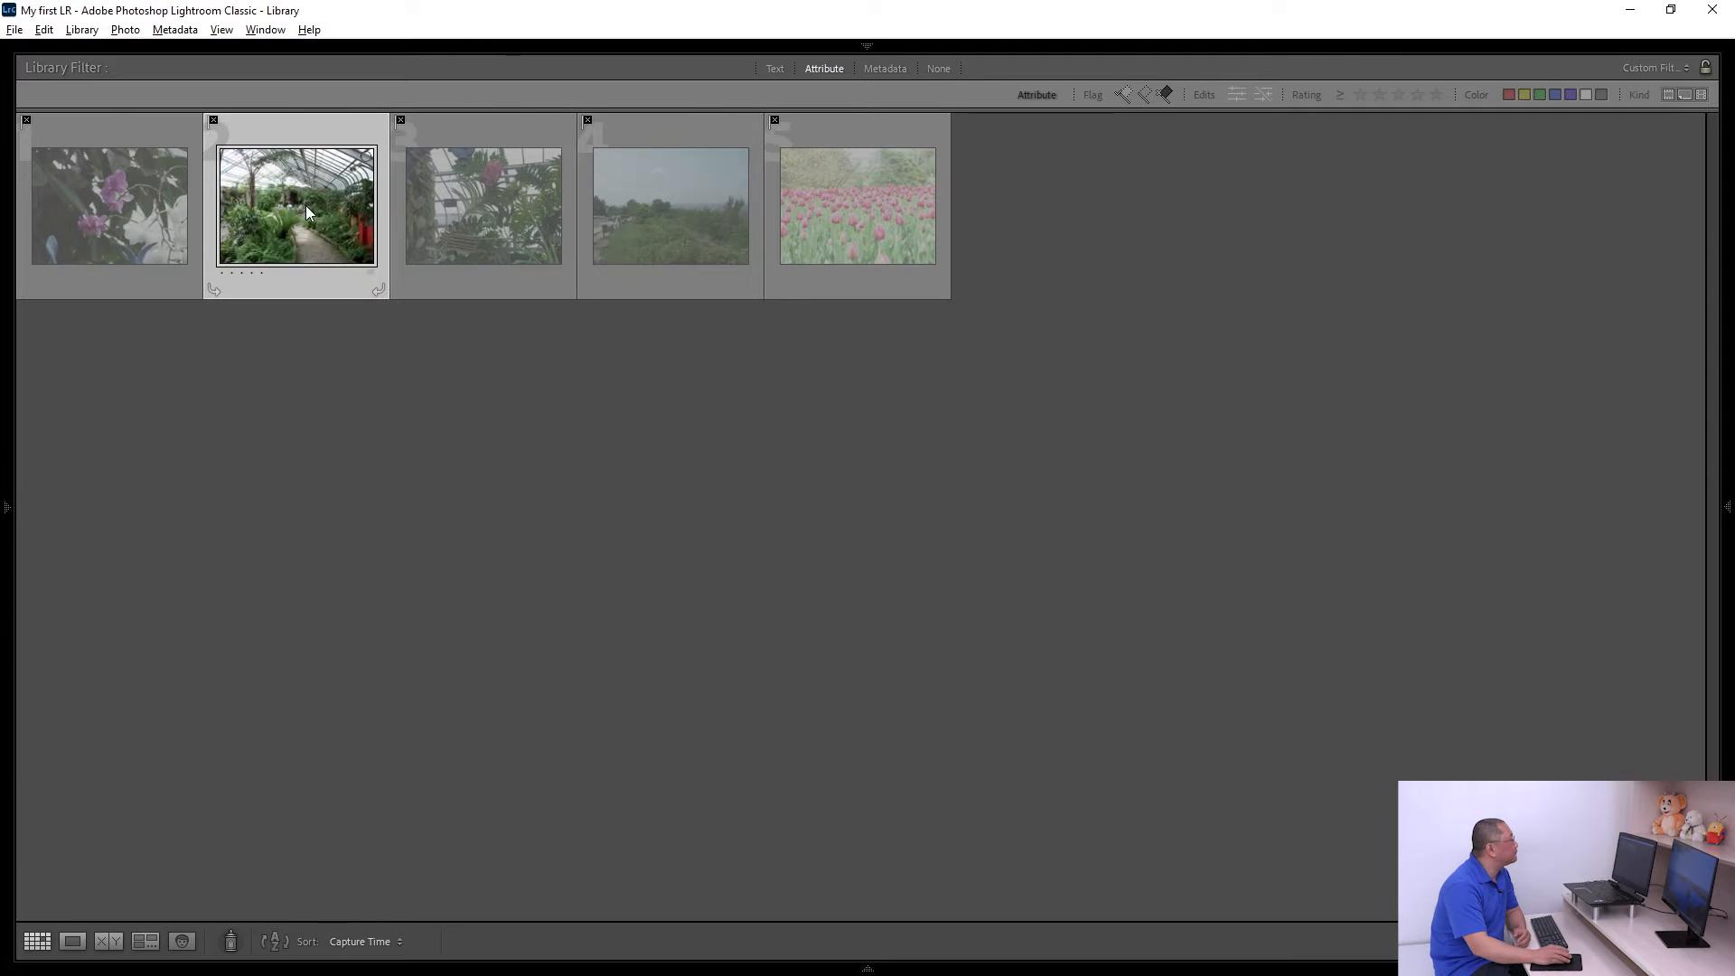
click(977, 513)
key(ctrl+a)
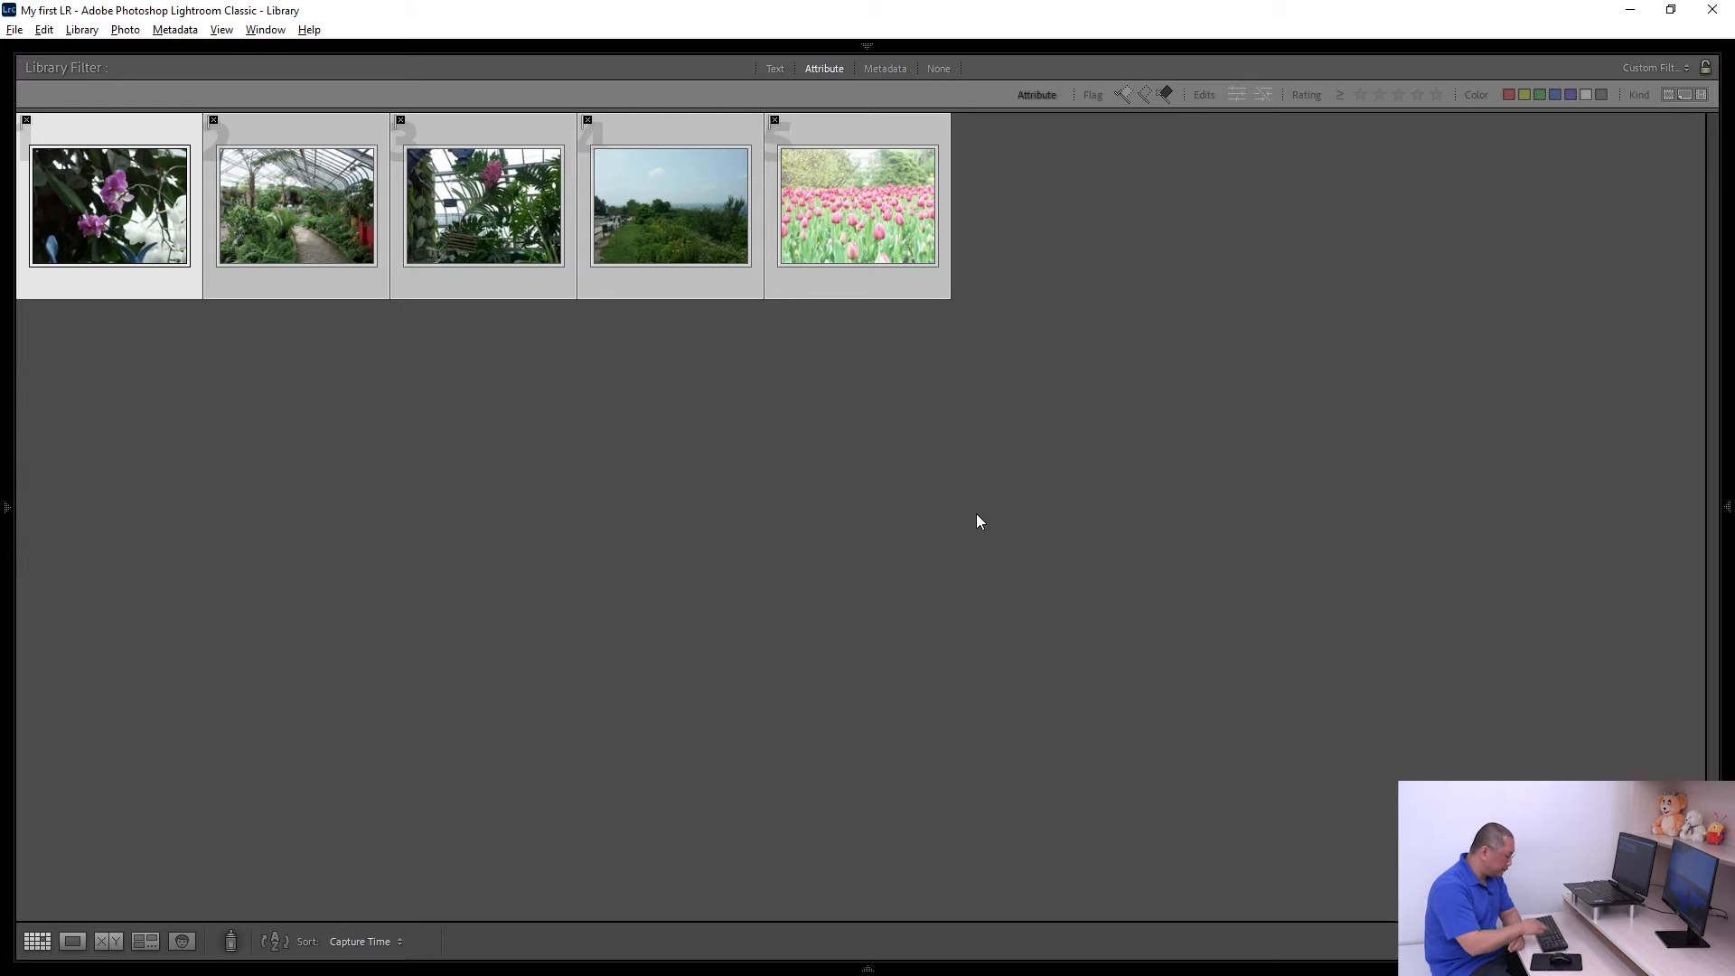
key(Delete)
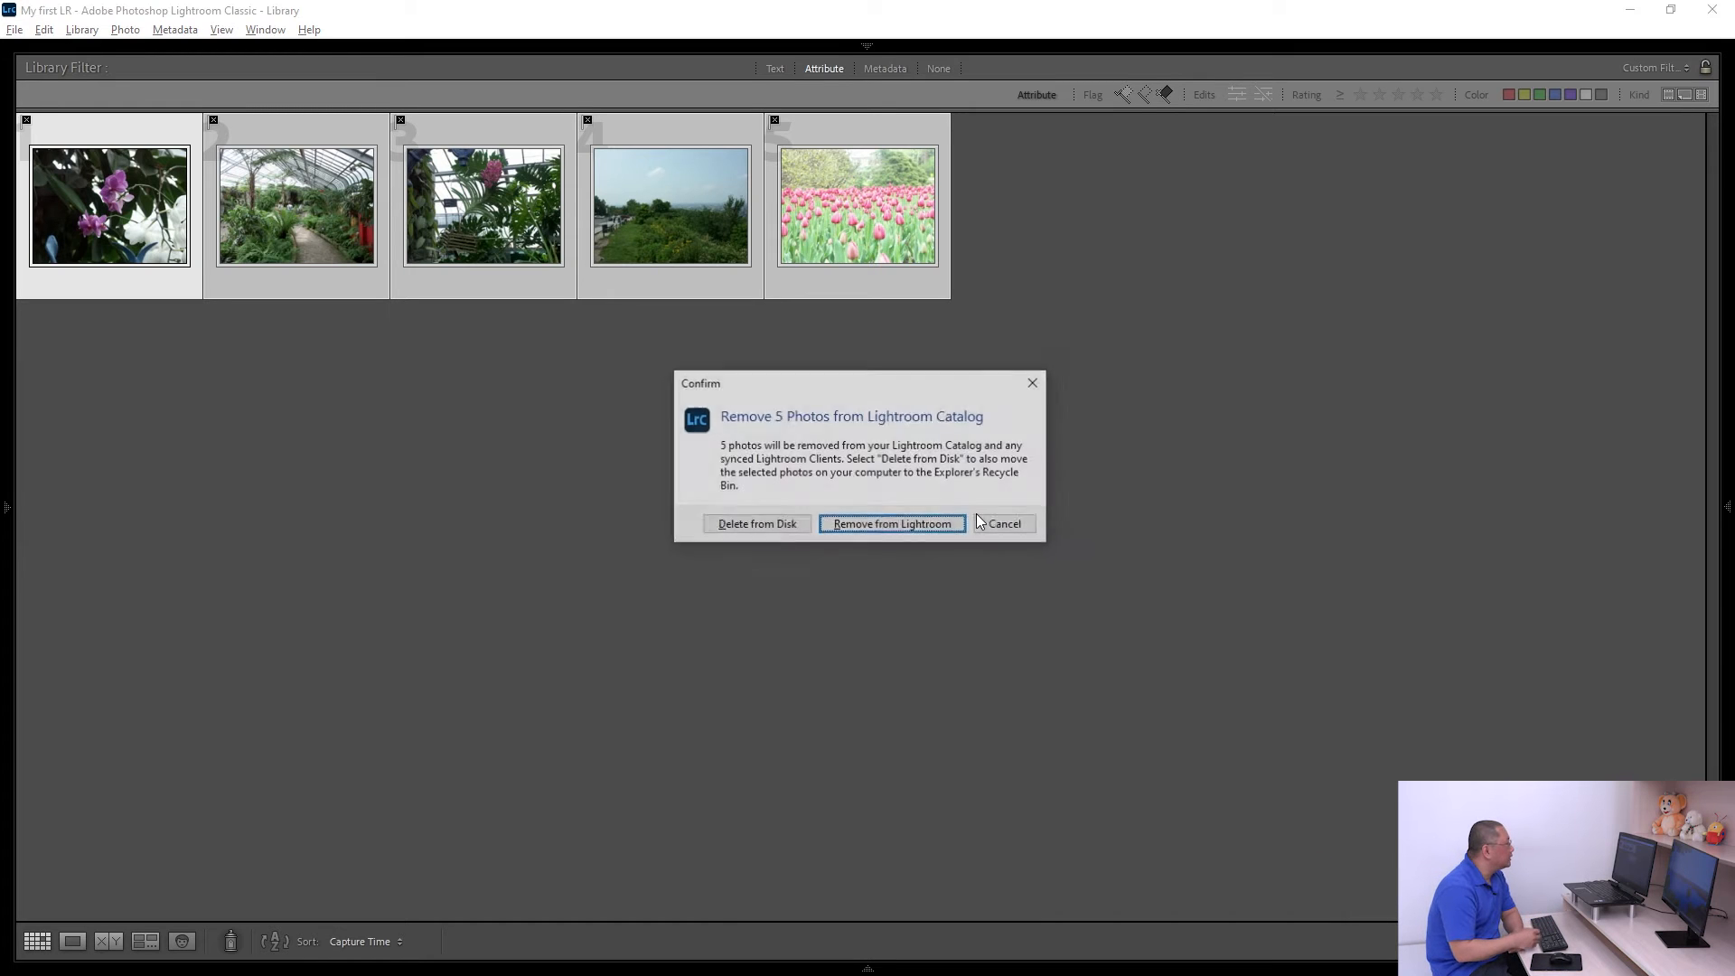
click(768, 525)
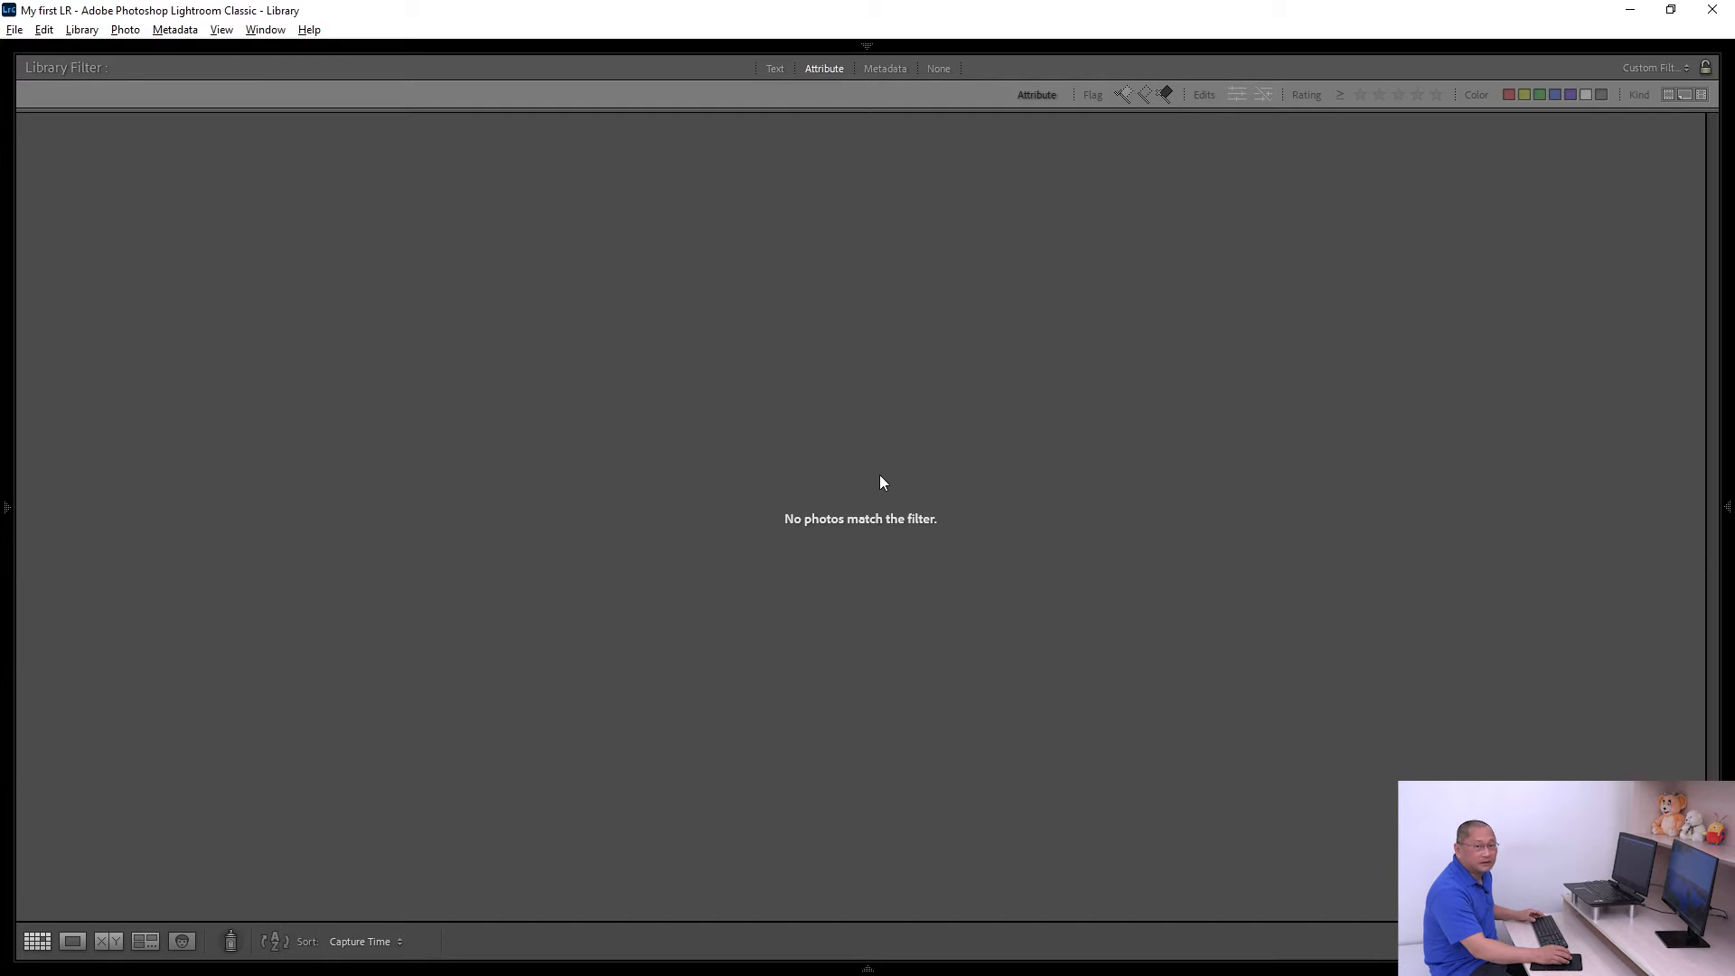
Step: Turn off the rejected-flag filter and look through the remaining photos in the grid
click(1166, 96)
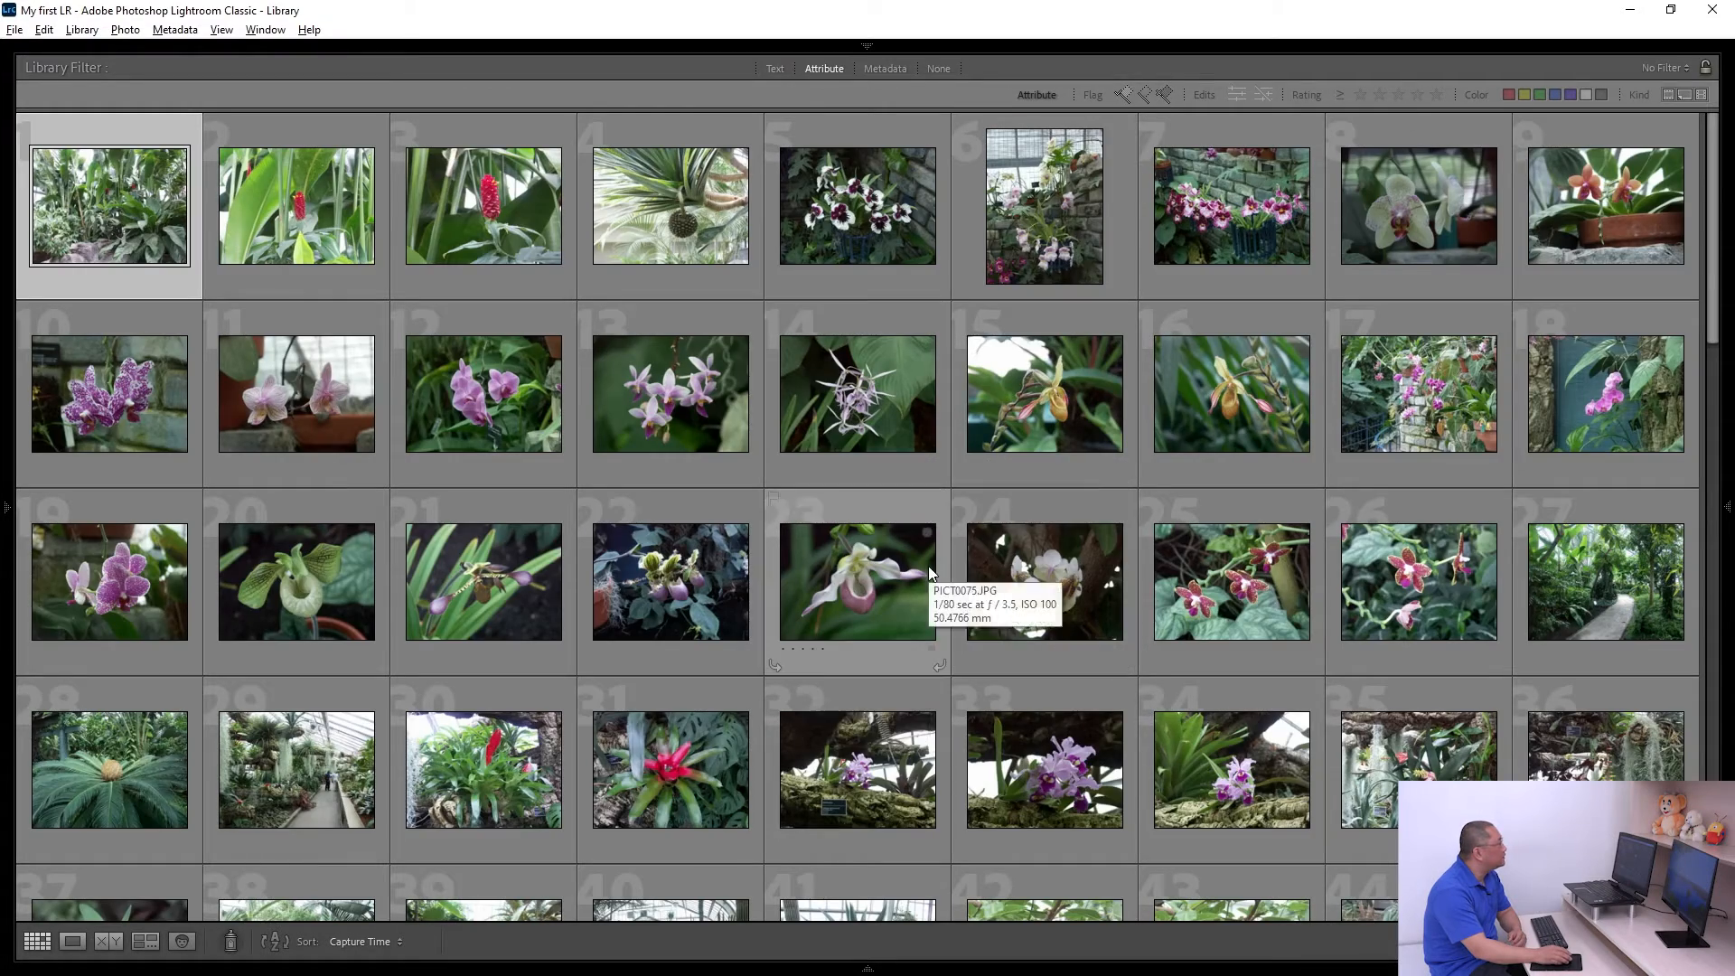
scroll(923, 566, down, 6)
scroll(923, 566, up, 6)
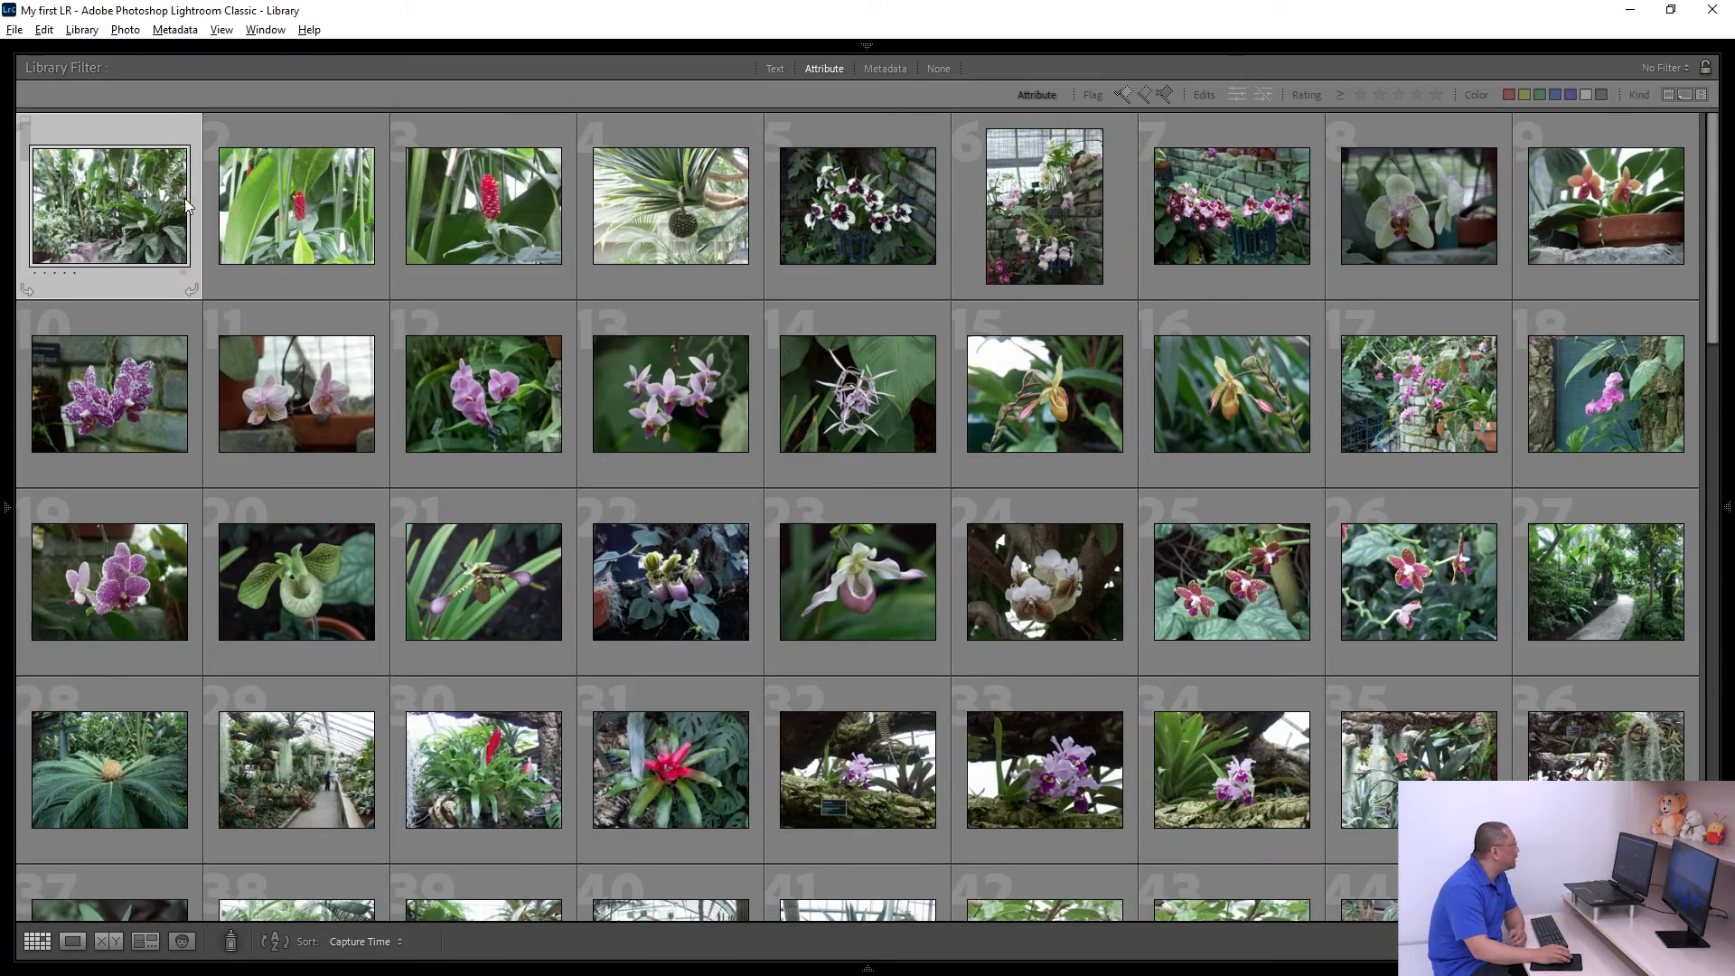
Step: Open the first photo, PICT0010.JPG, in Loupe view, keep the filmstrip shown, and inspect the image zoomed in
double_click(116, 201)
click(881, 491)
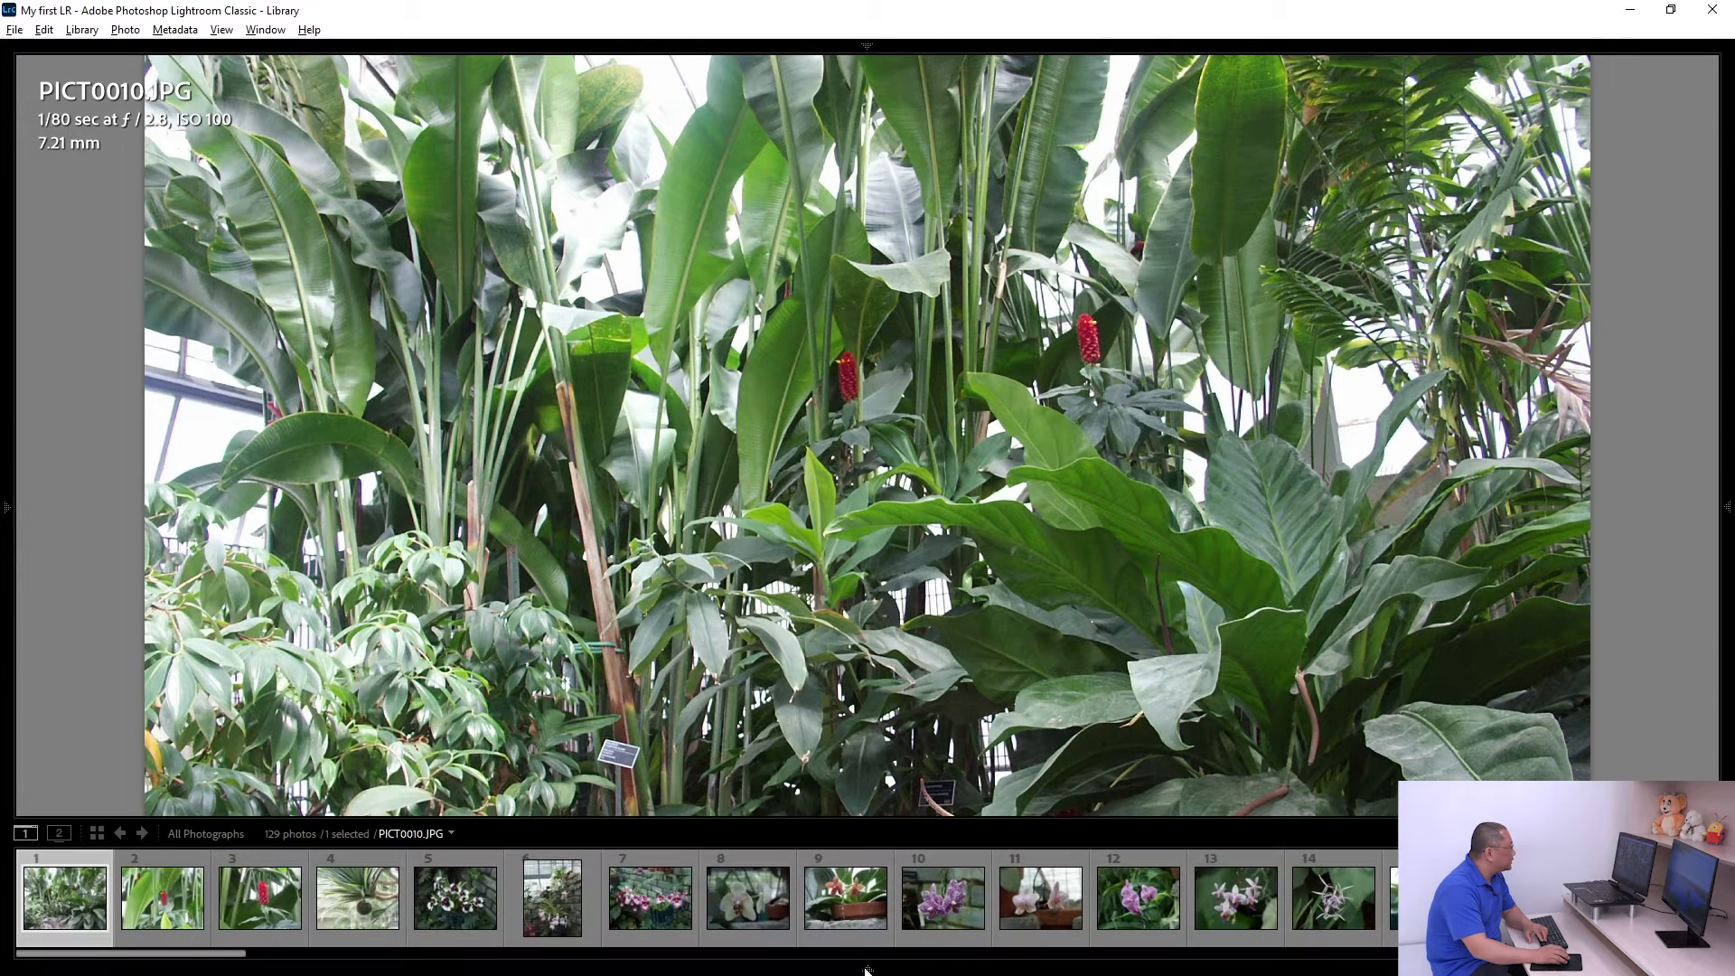
click(866, 969)
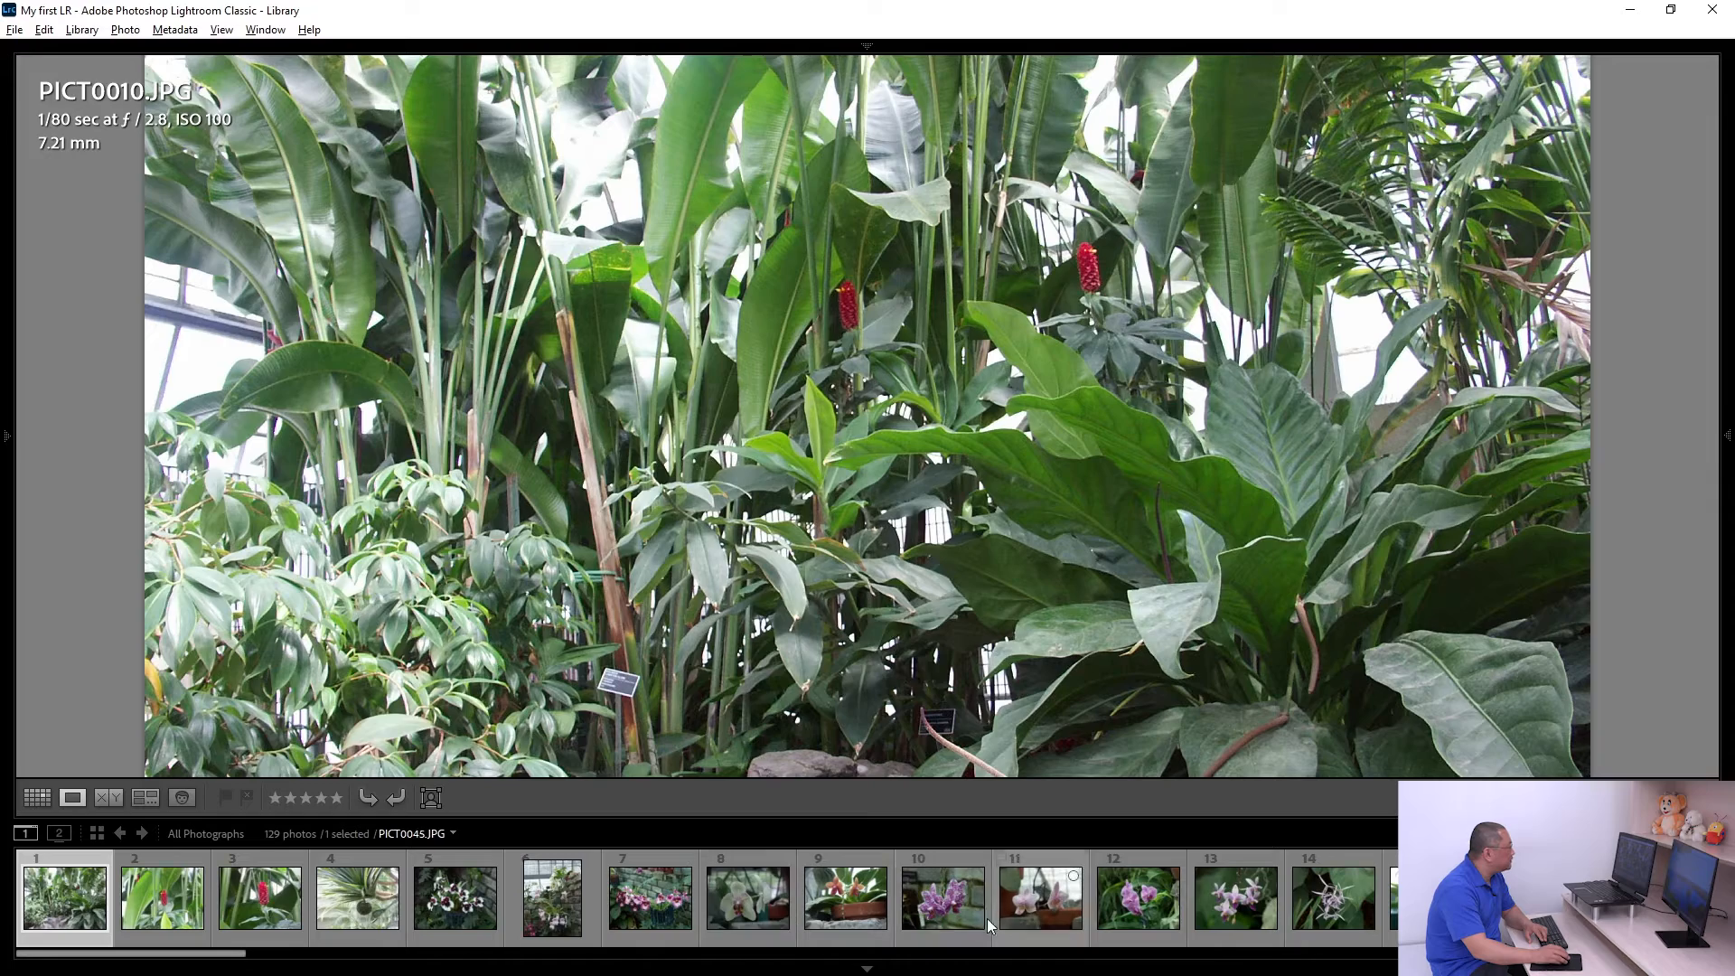
click(885, 480)
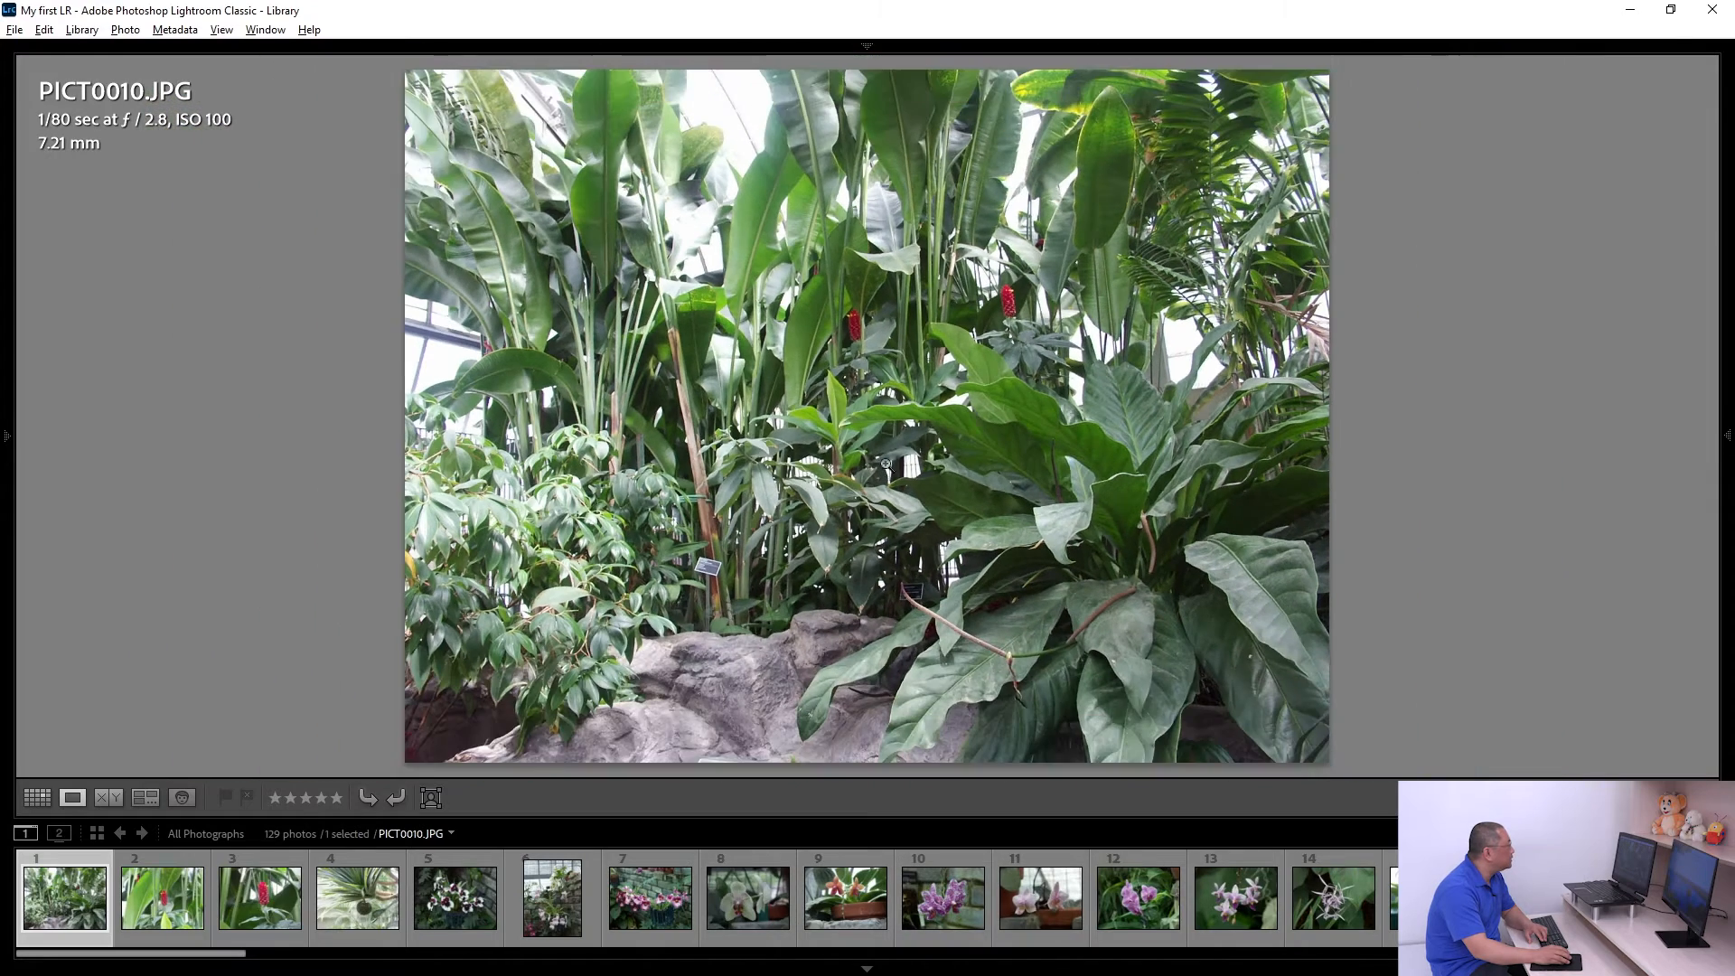
click(871, 417)
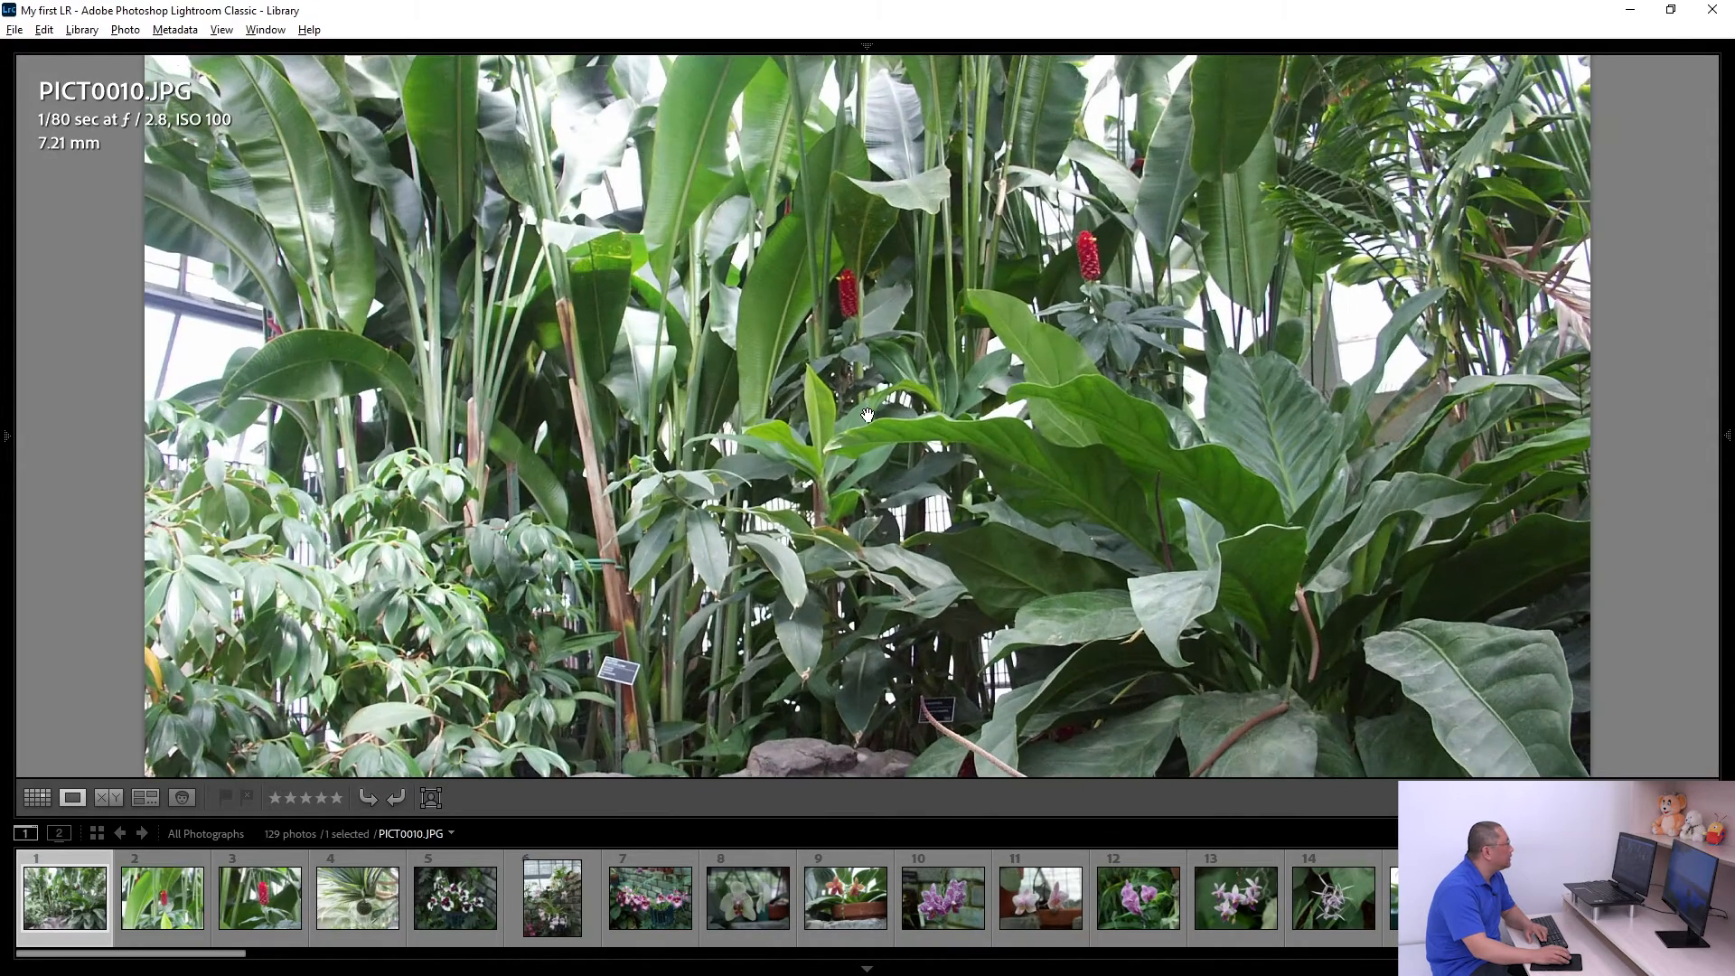
mouse_move(9, 335)
click(922, 446)
click(907, 451)
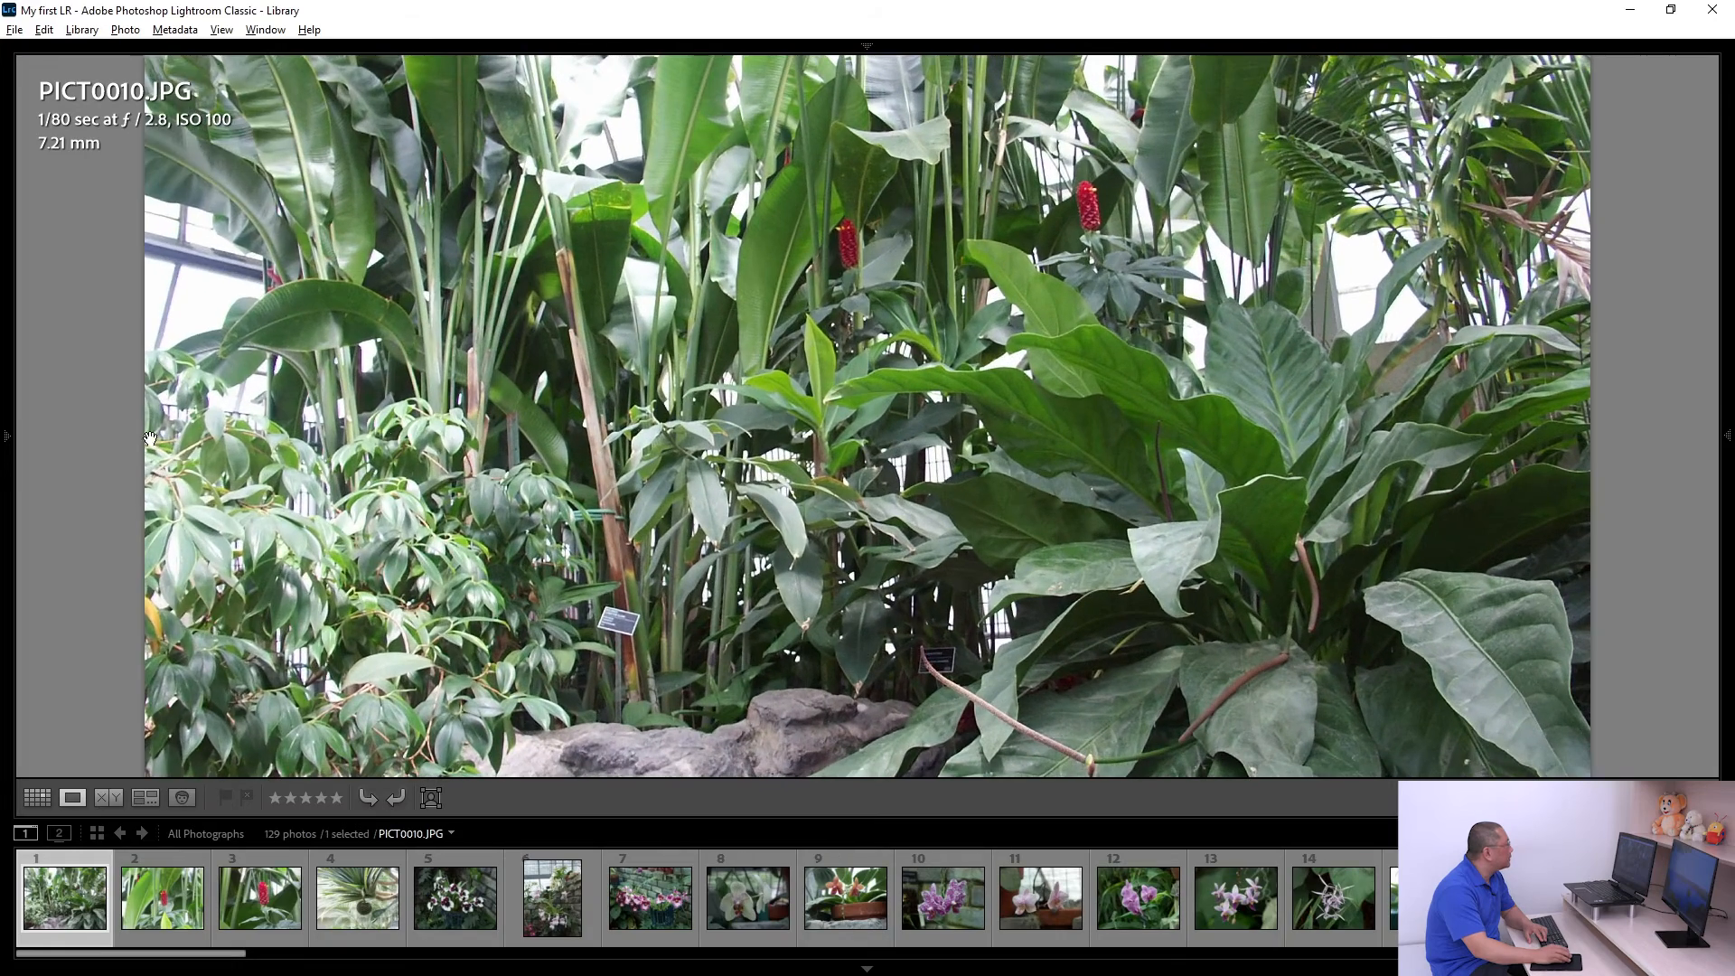
Step: View PICT0010.JPG at Fit and 100% zoom, check the other available zoom percentages, and return to the grid
mouse_move(7, 438)
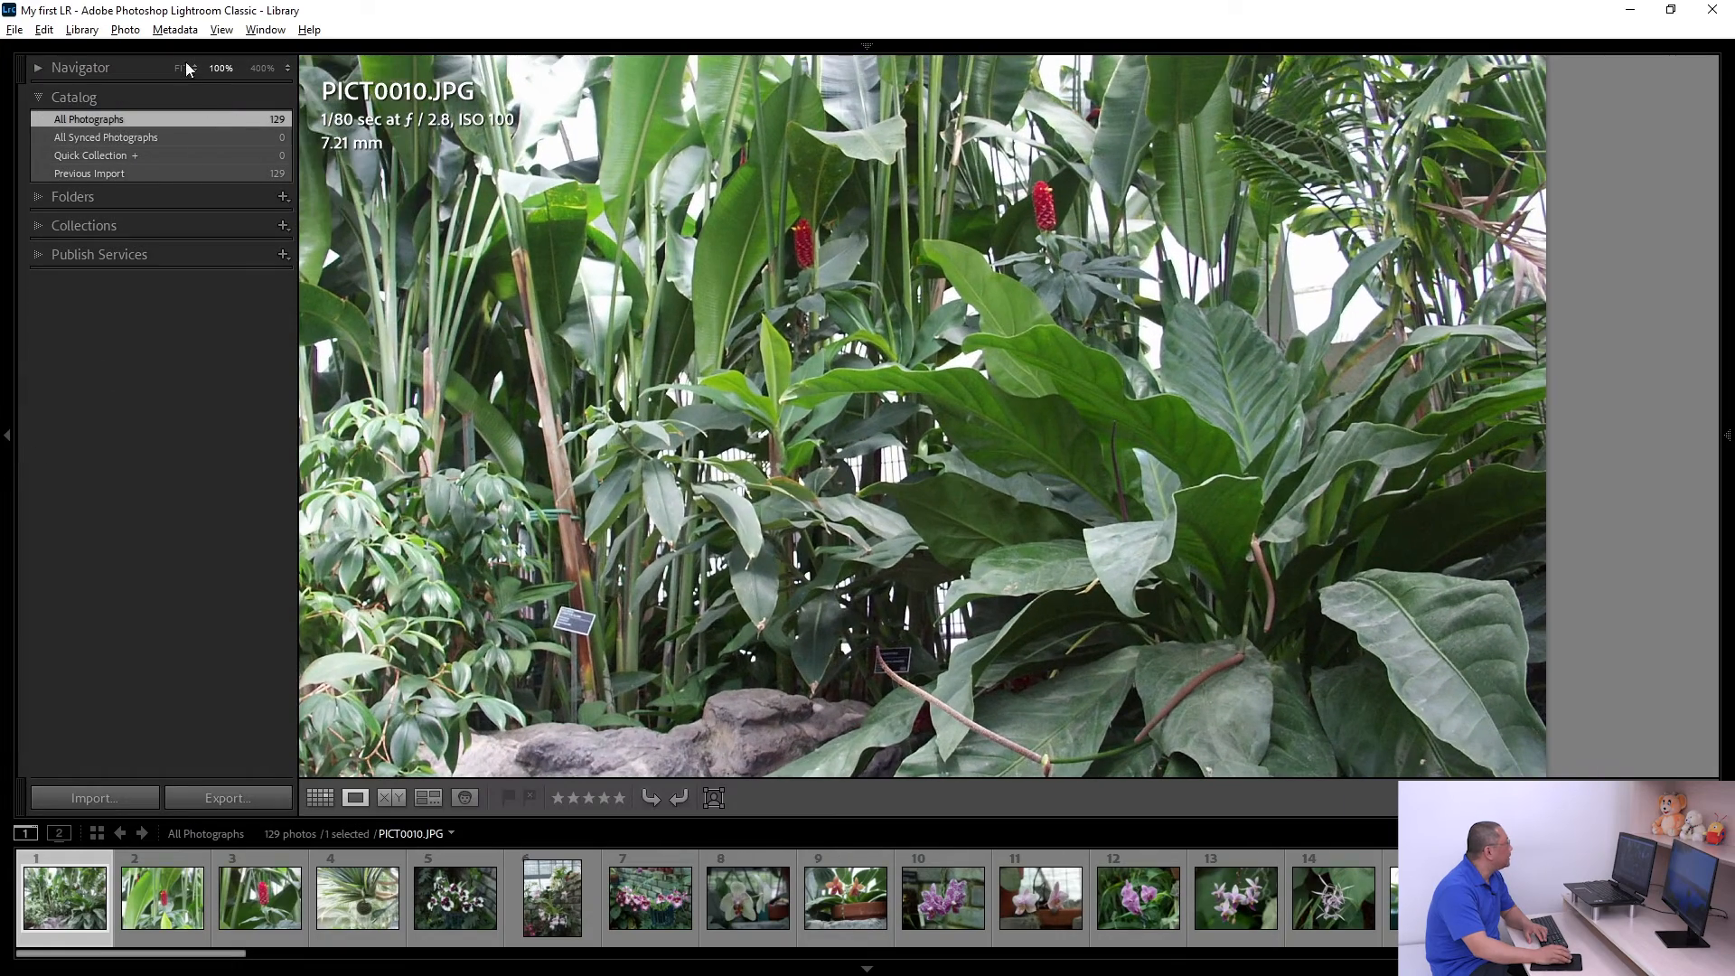
click(183, 68)
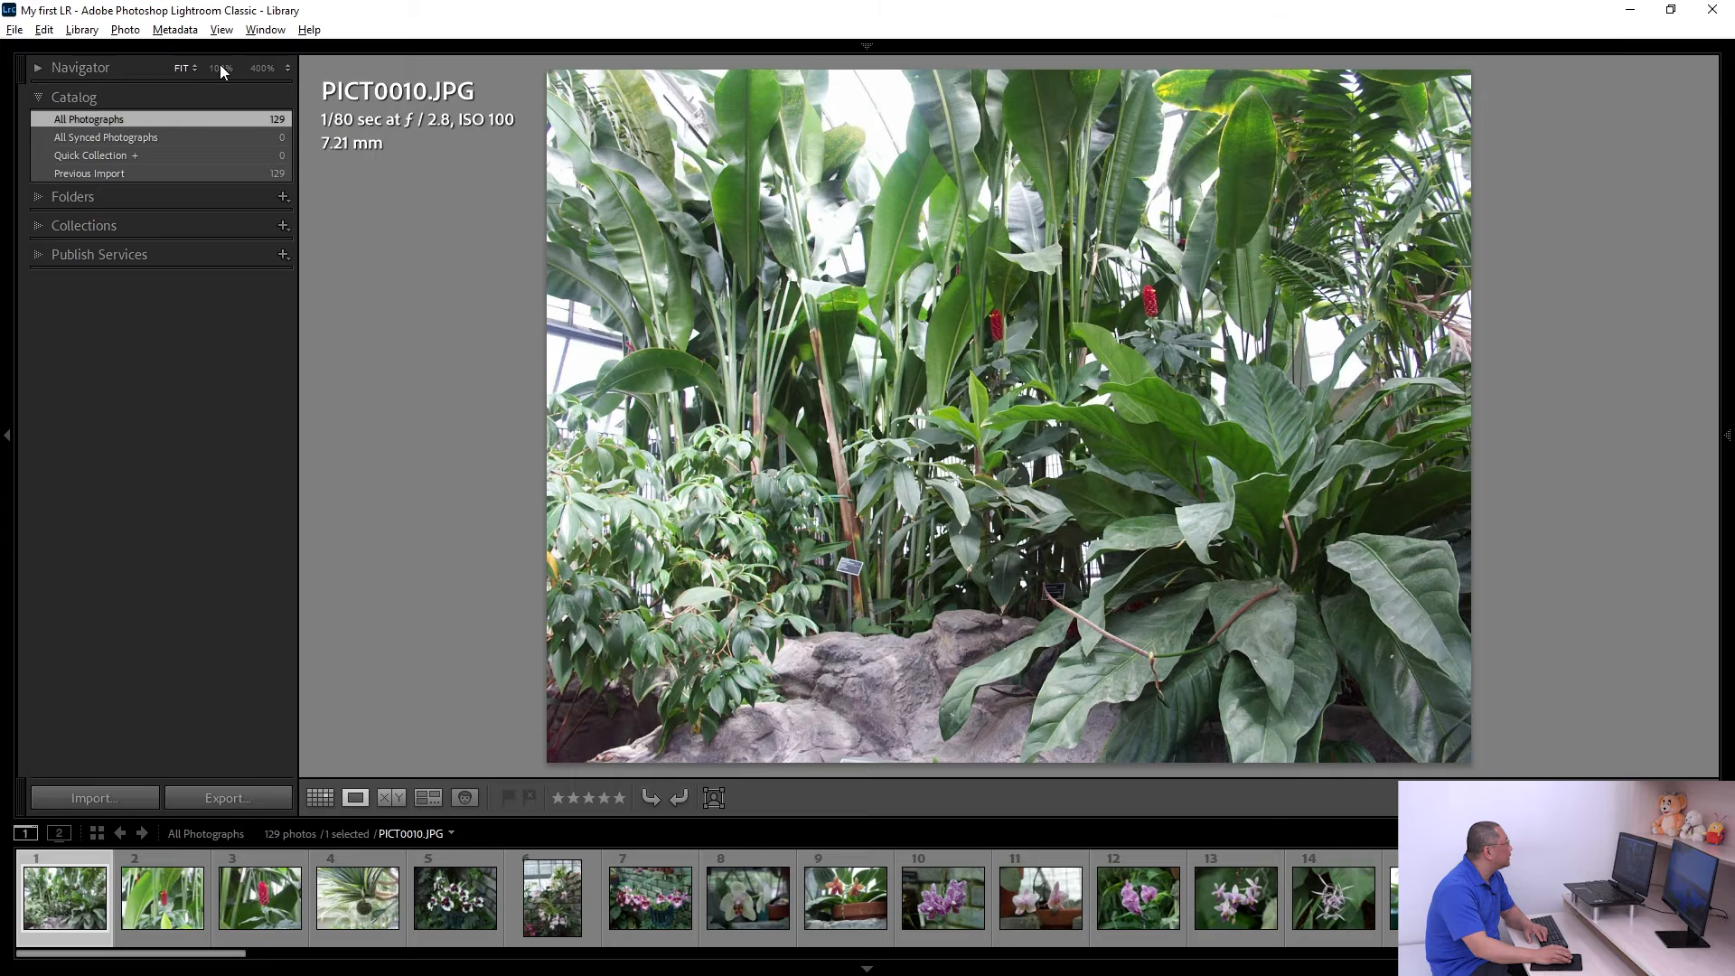
click(220, 67)
click(289, 67)
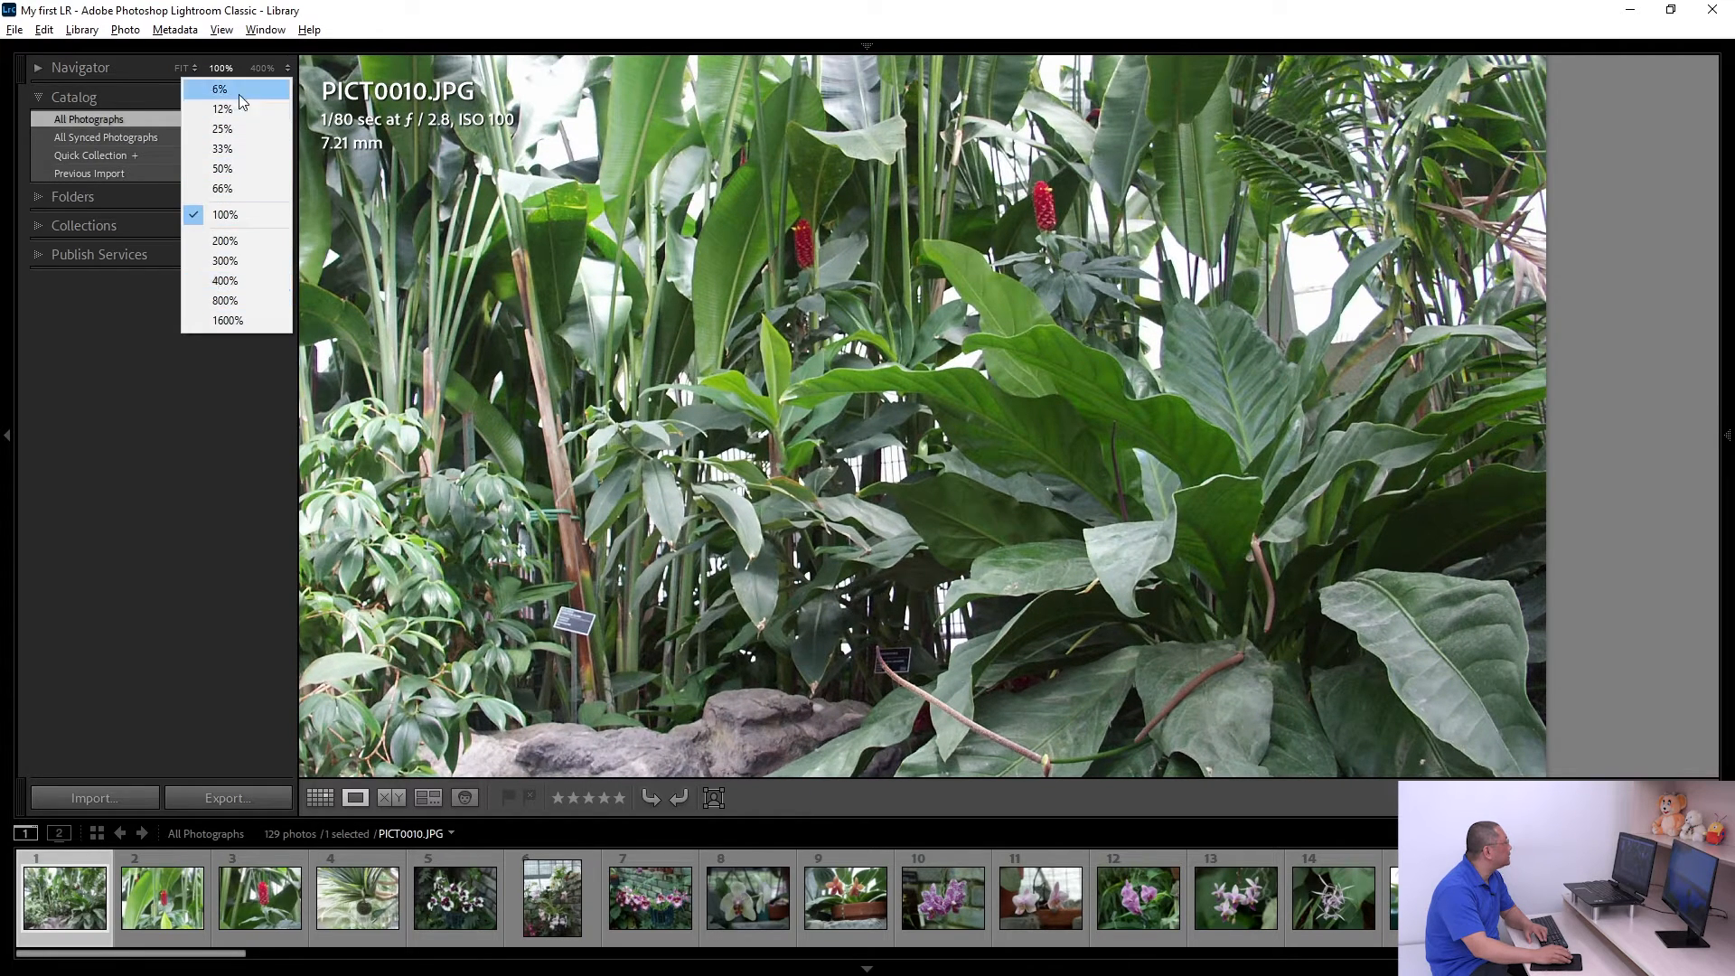
key(g)
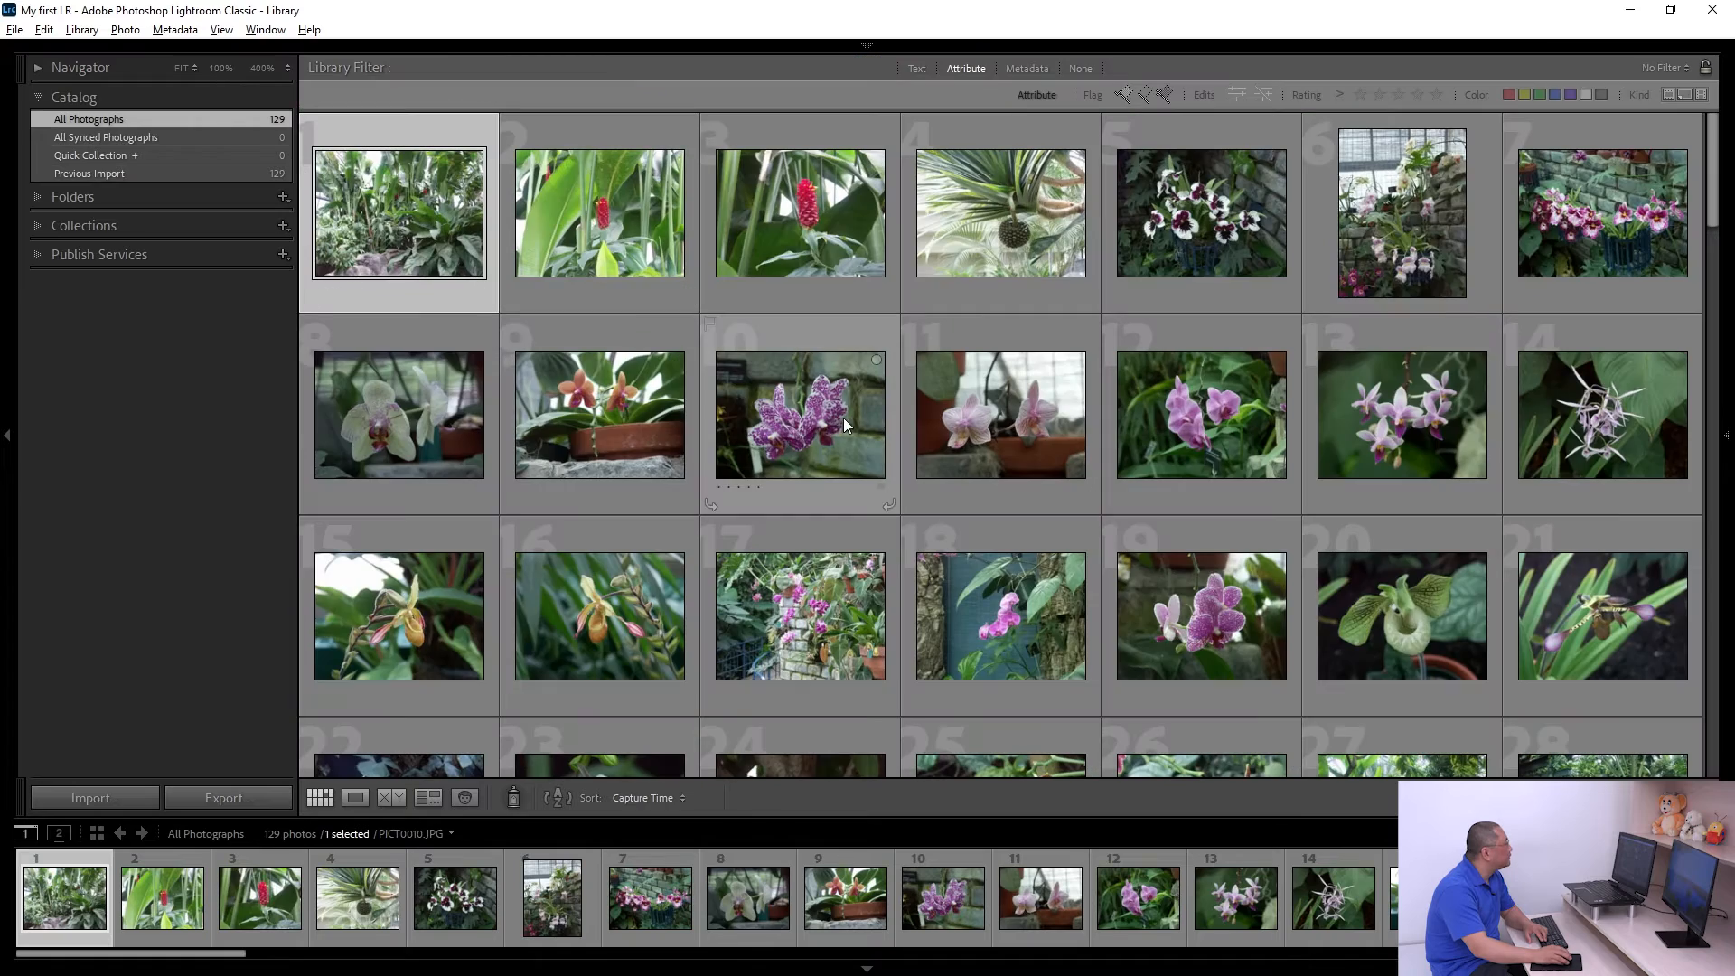
Step: Reopen PICT0010.JPG in Loupe view at 100% zoom with the Navigator preview expanded, and inspect its details
click(183, 65)
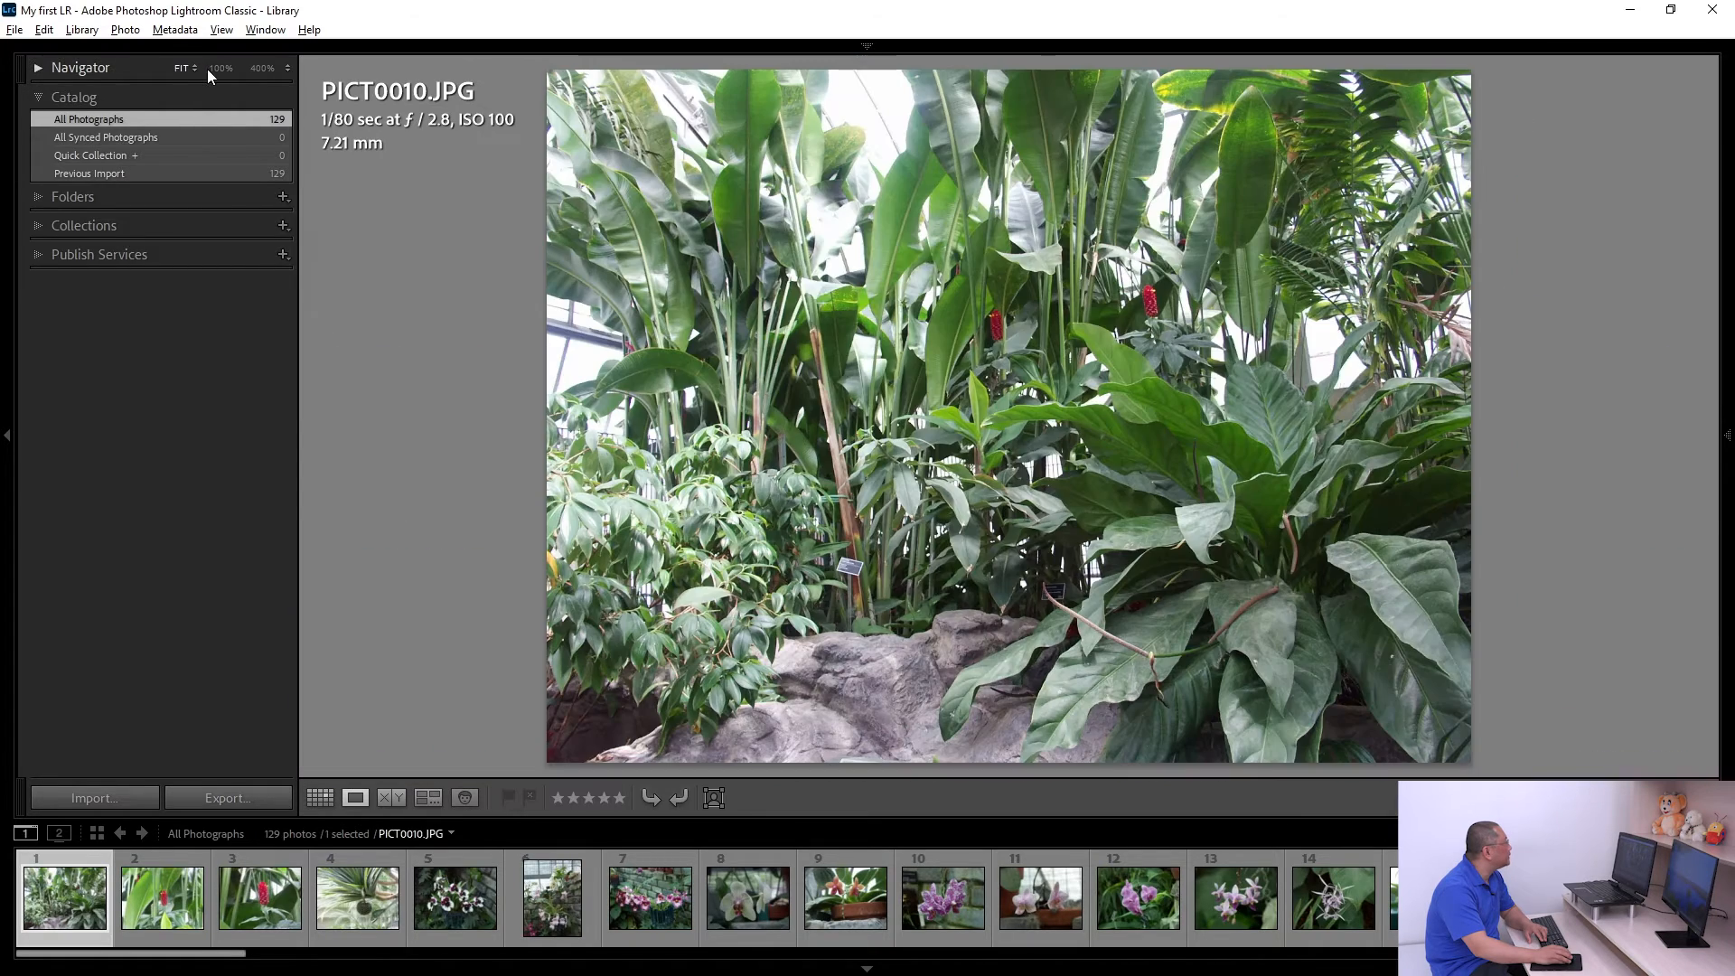
click(207, 69)
click(220, 68)
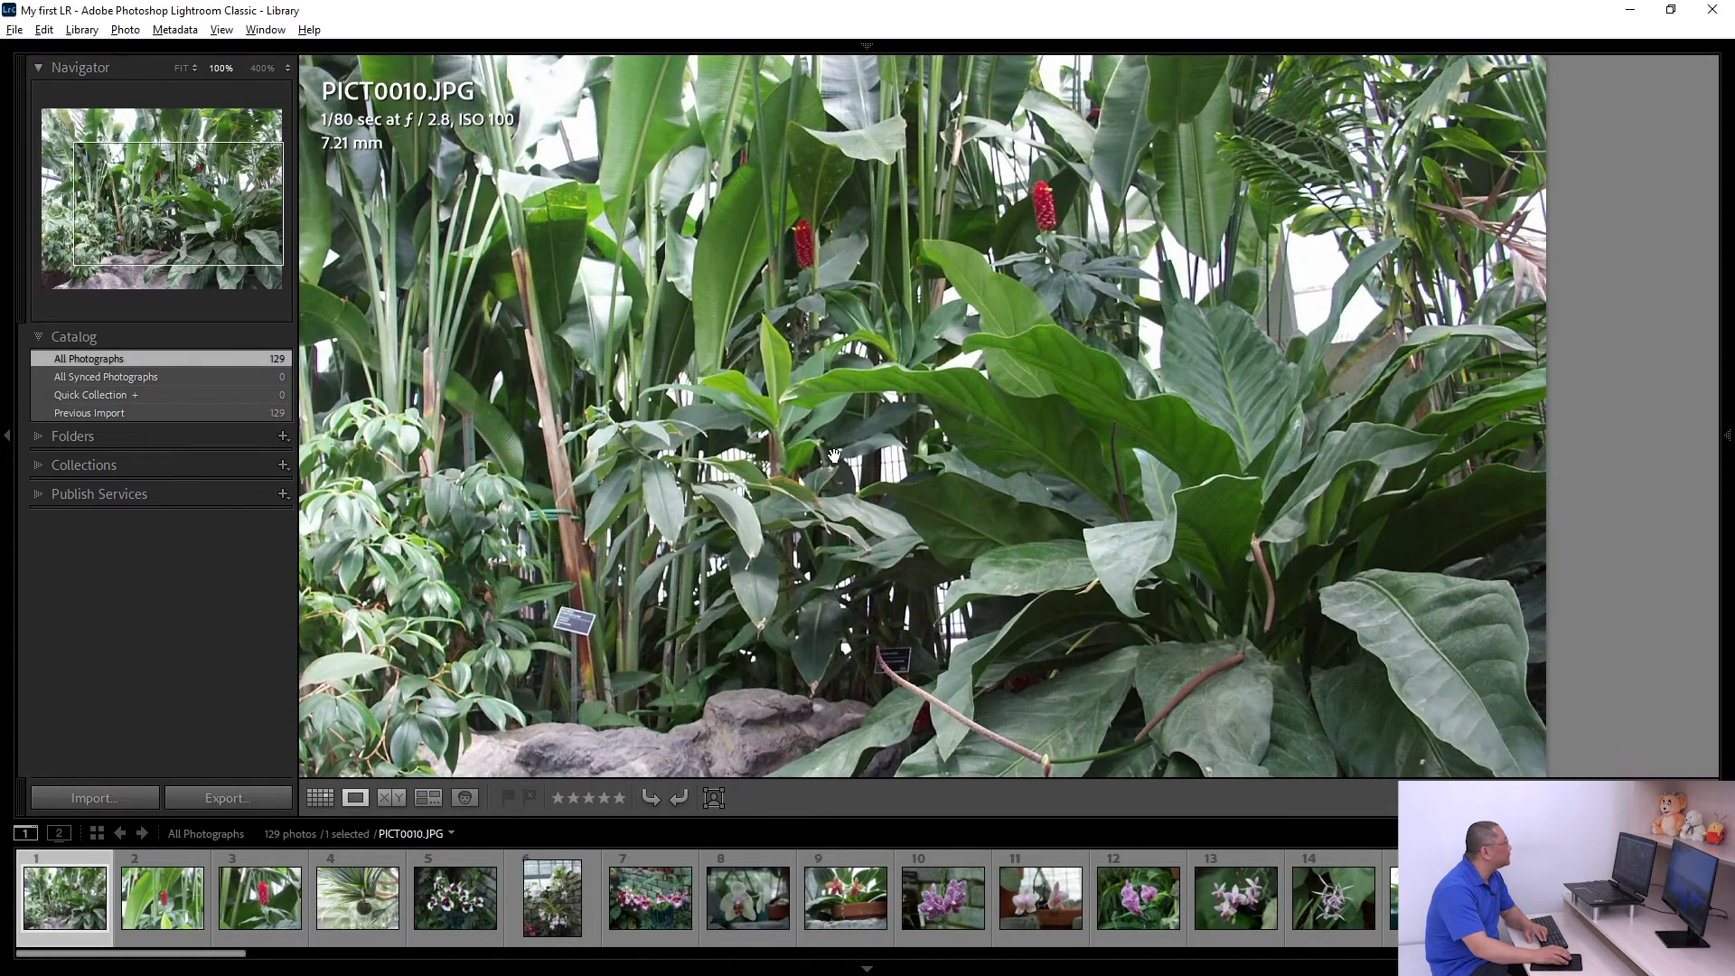
click(936, 449)
click(989, 434)
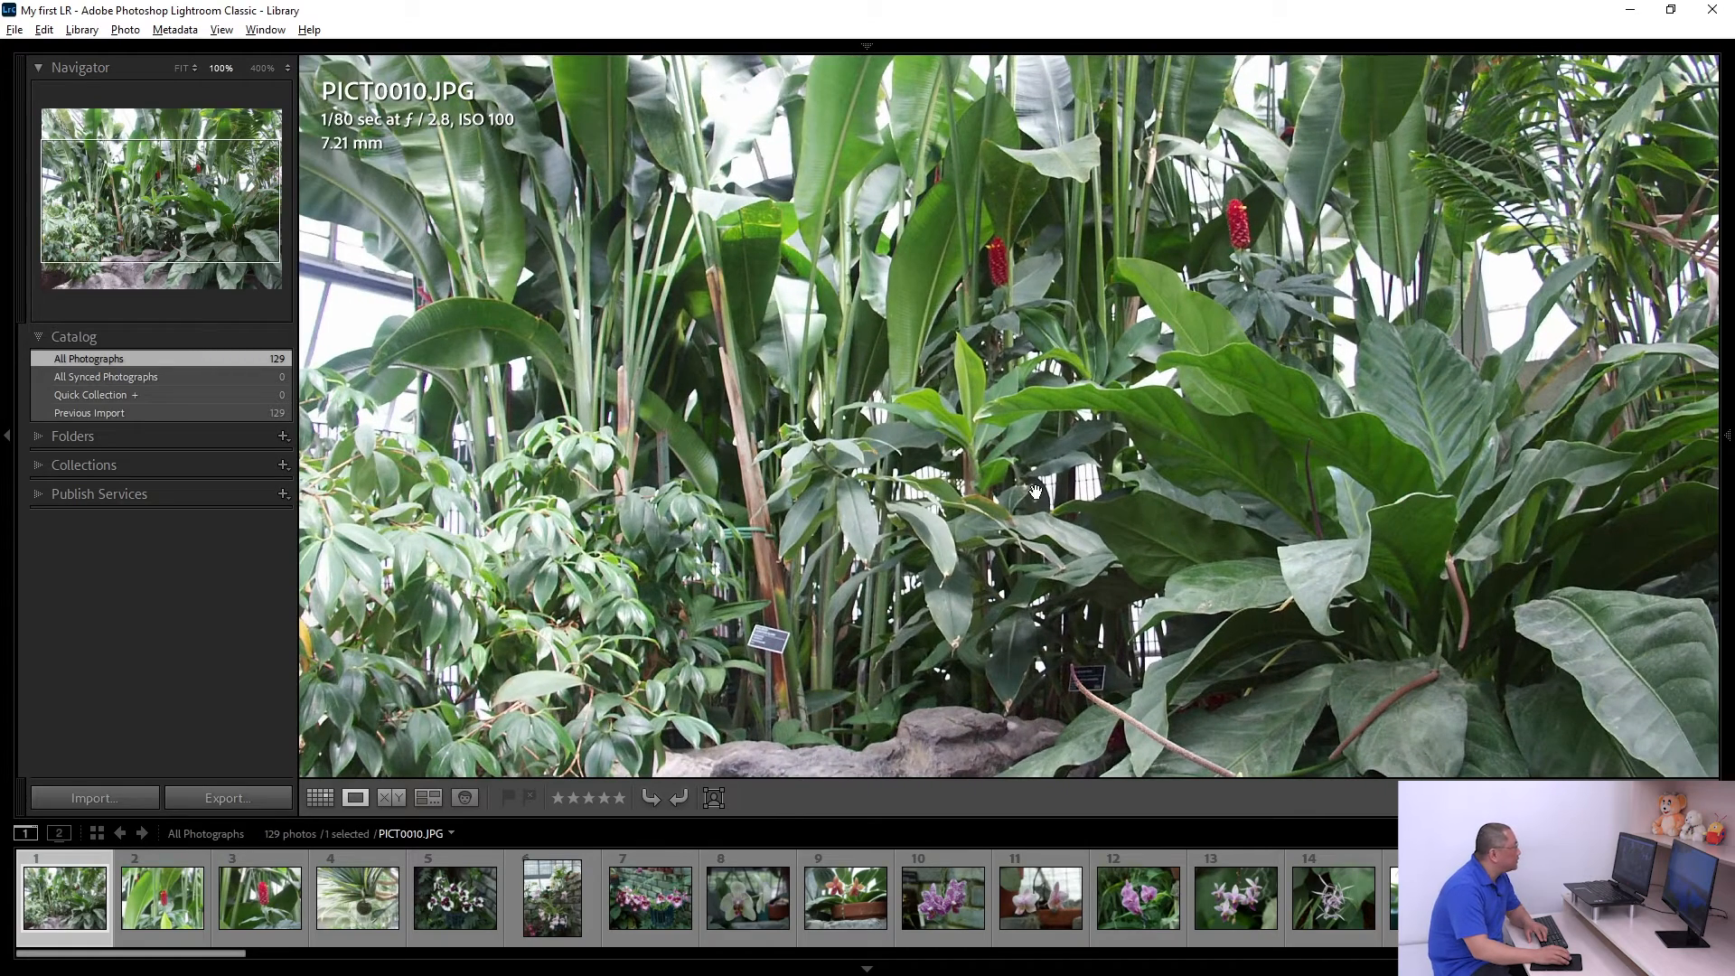
drag(1031, 452, 966, 464)
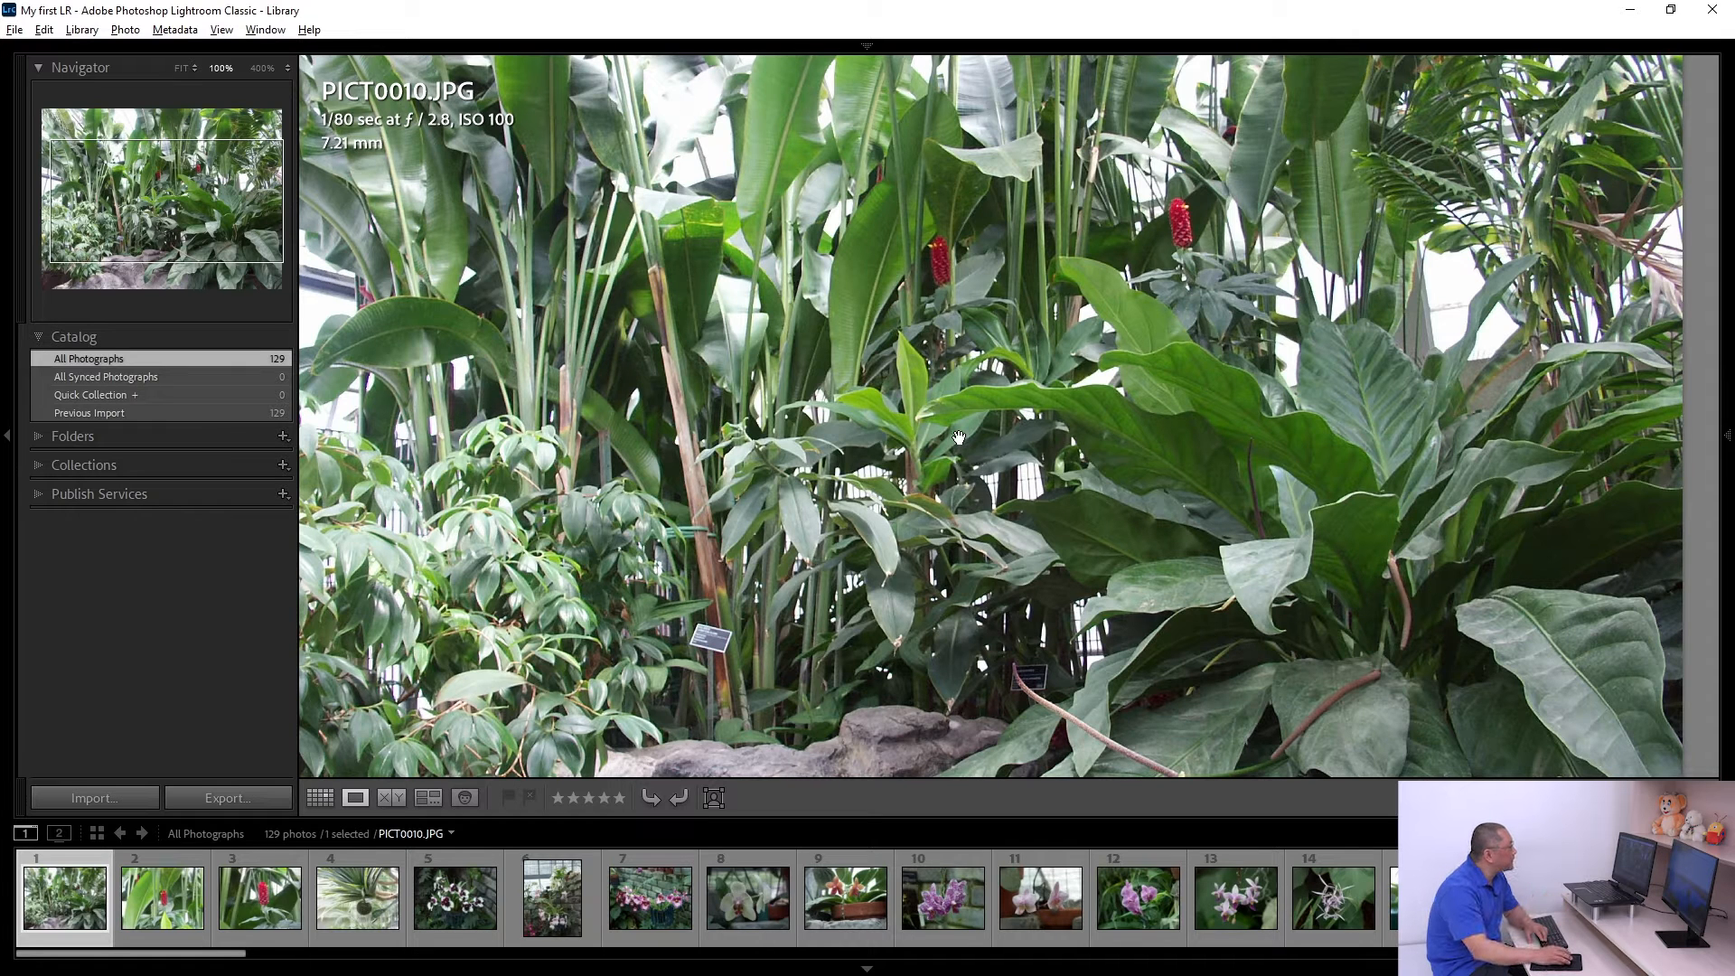
Step: Review the following photos at 100% up to the spotted white orchid, PICT0034.JPG, and flag it as rejected
key(Right)
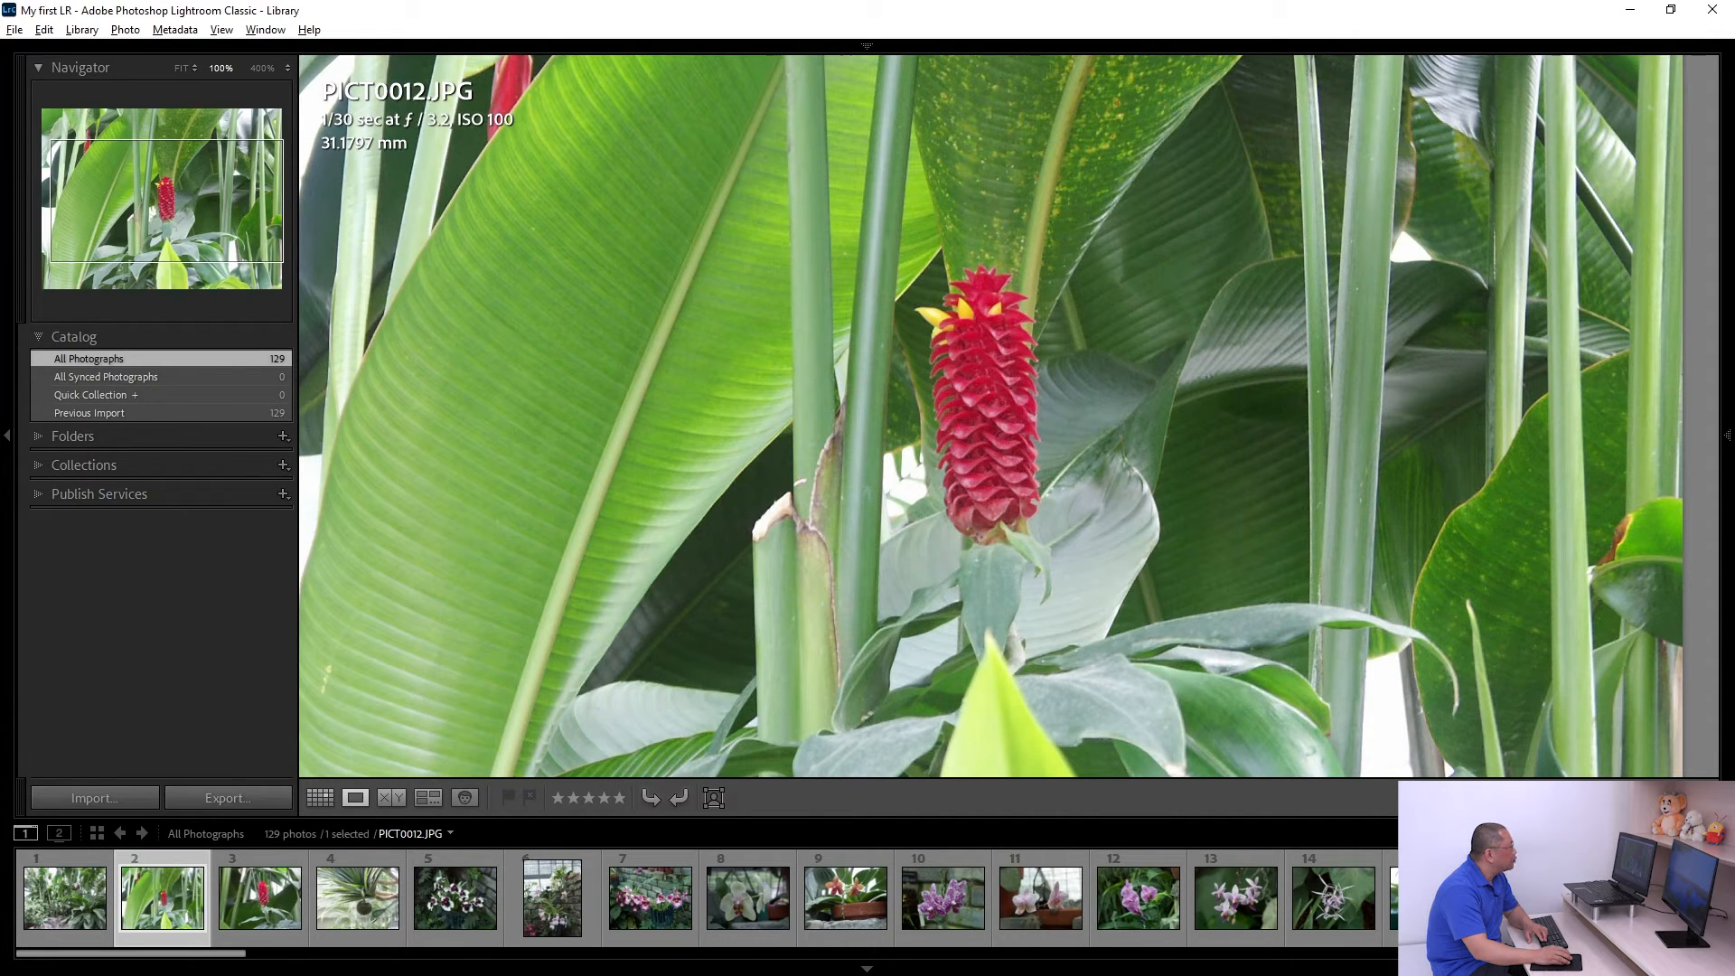
key(Right)
key(Right)
key(Right)
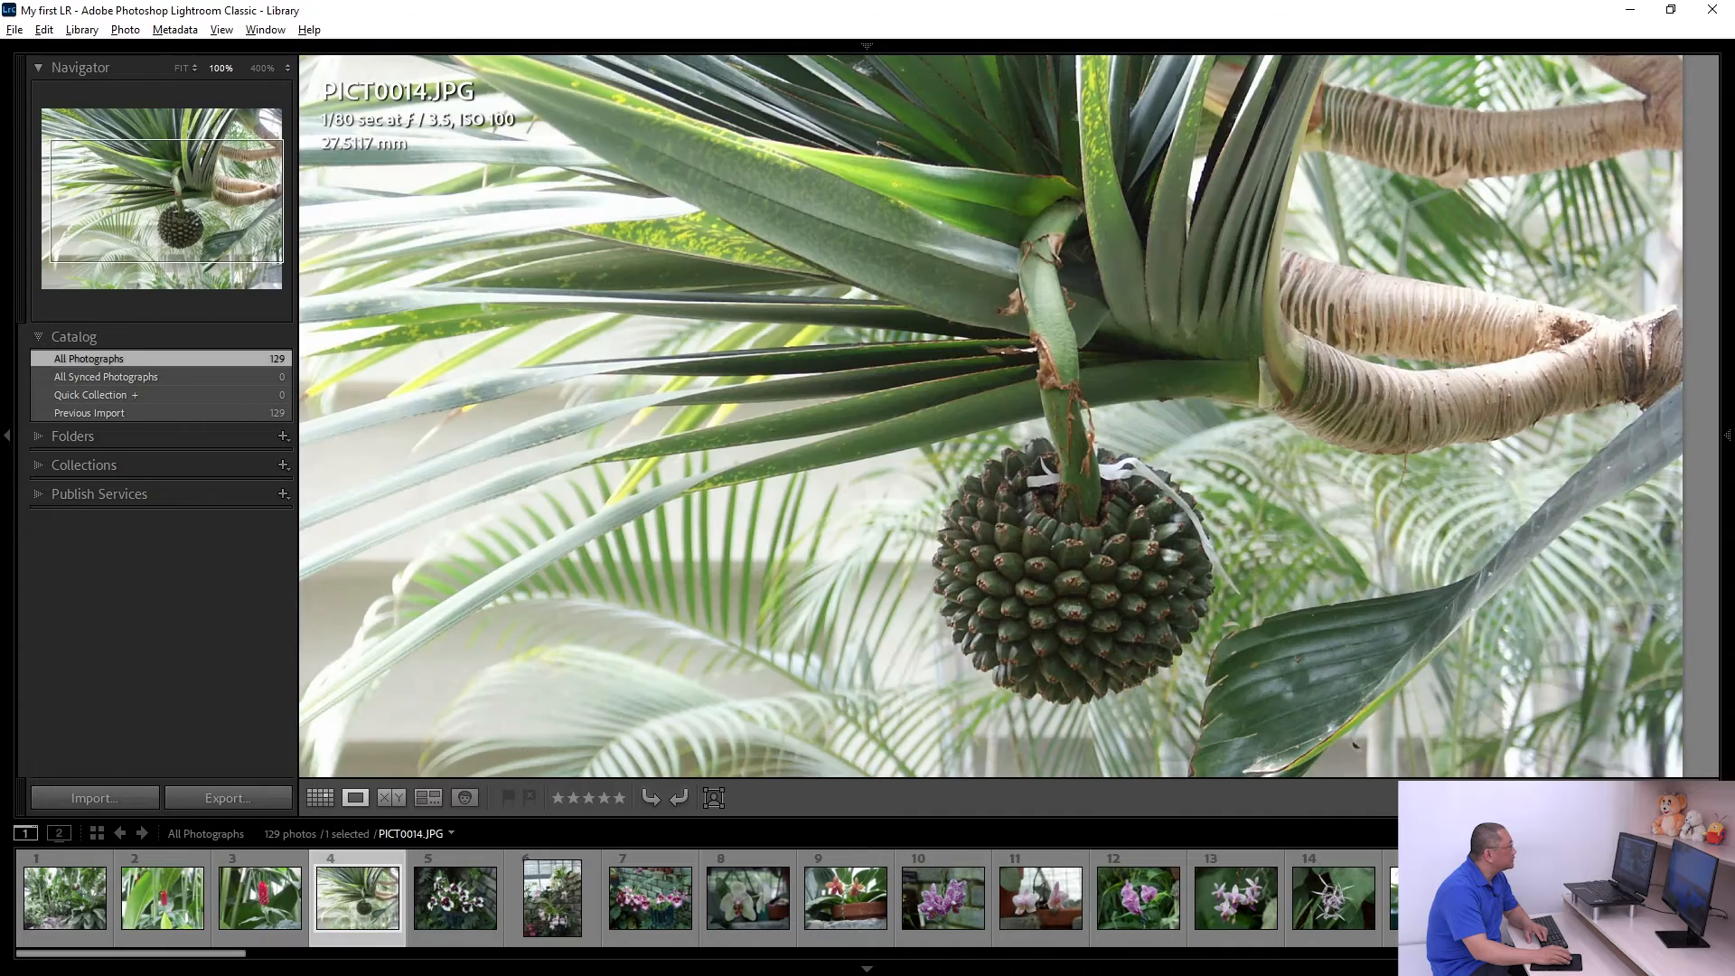
key(Right)
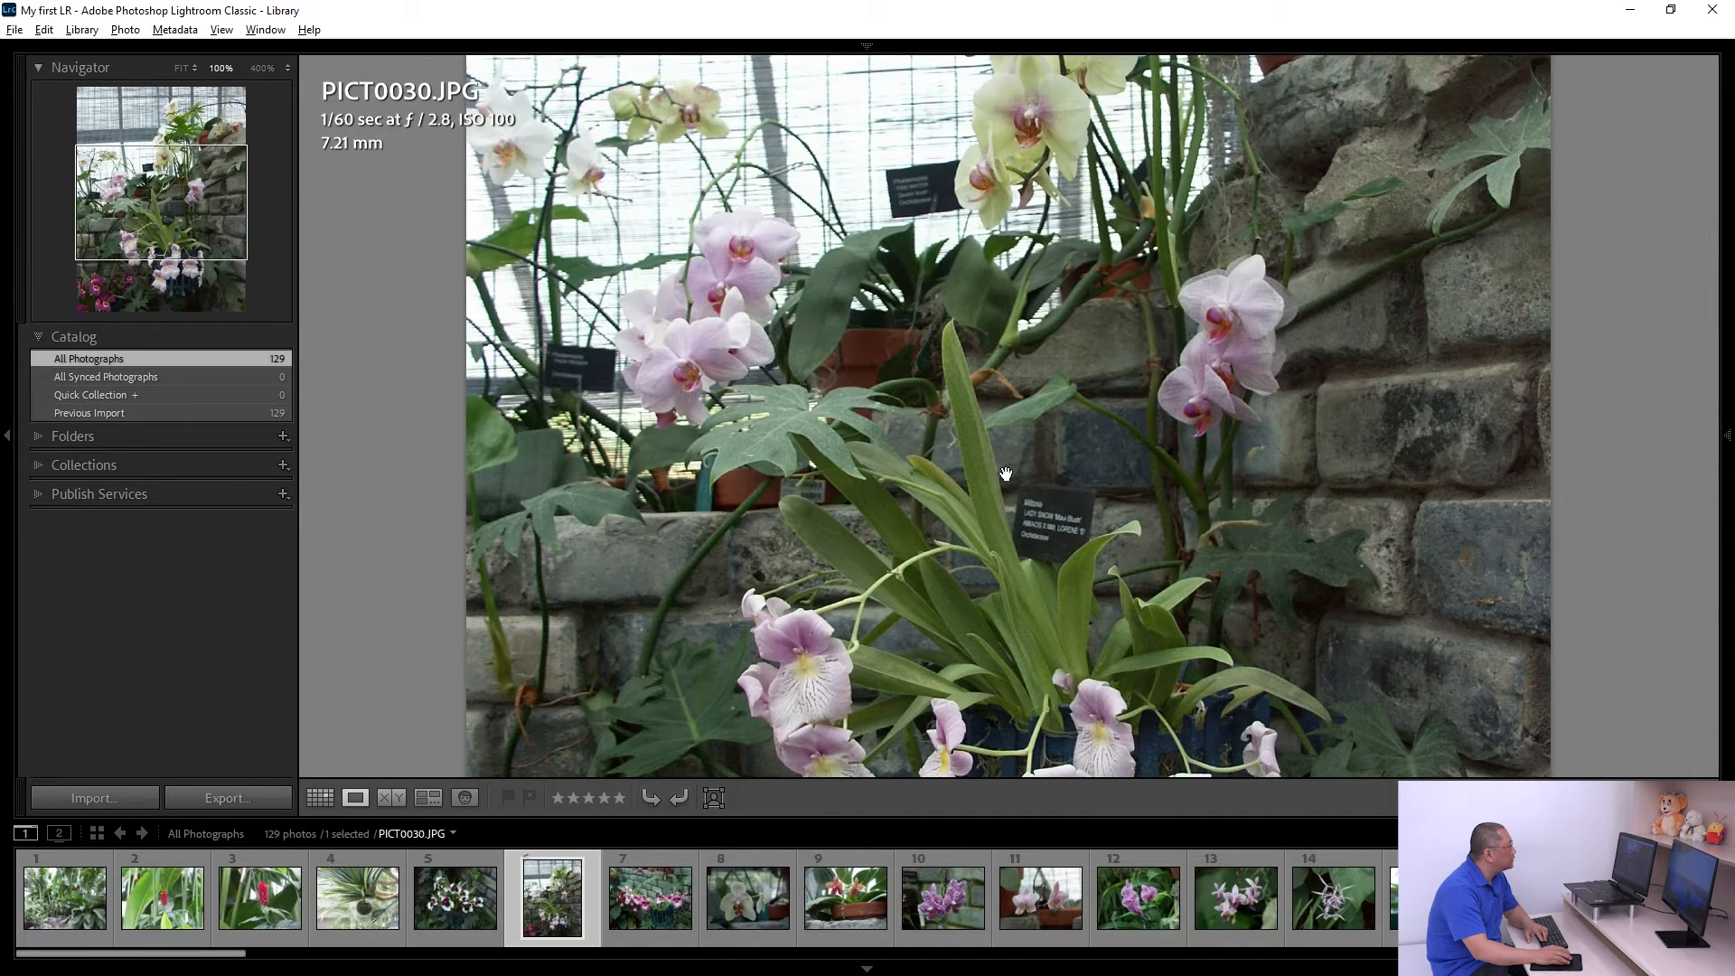
key(Right)
key(Right)
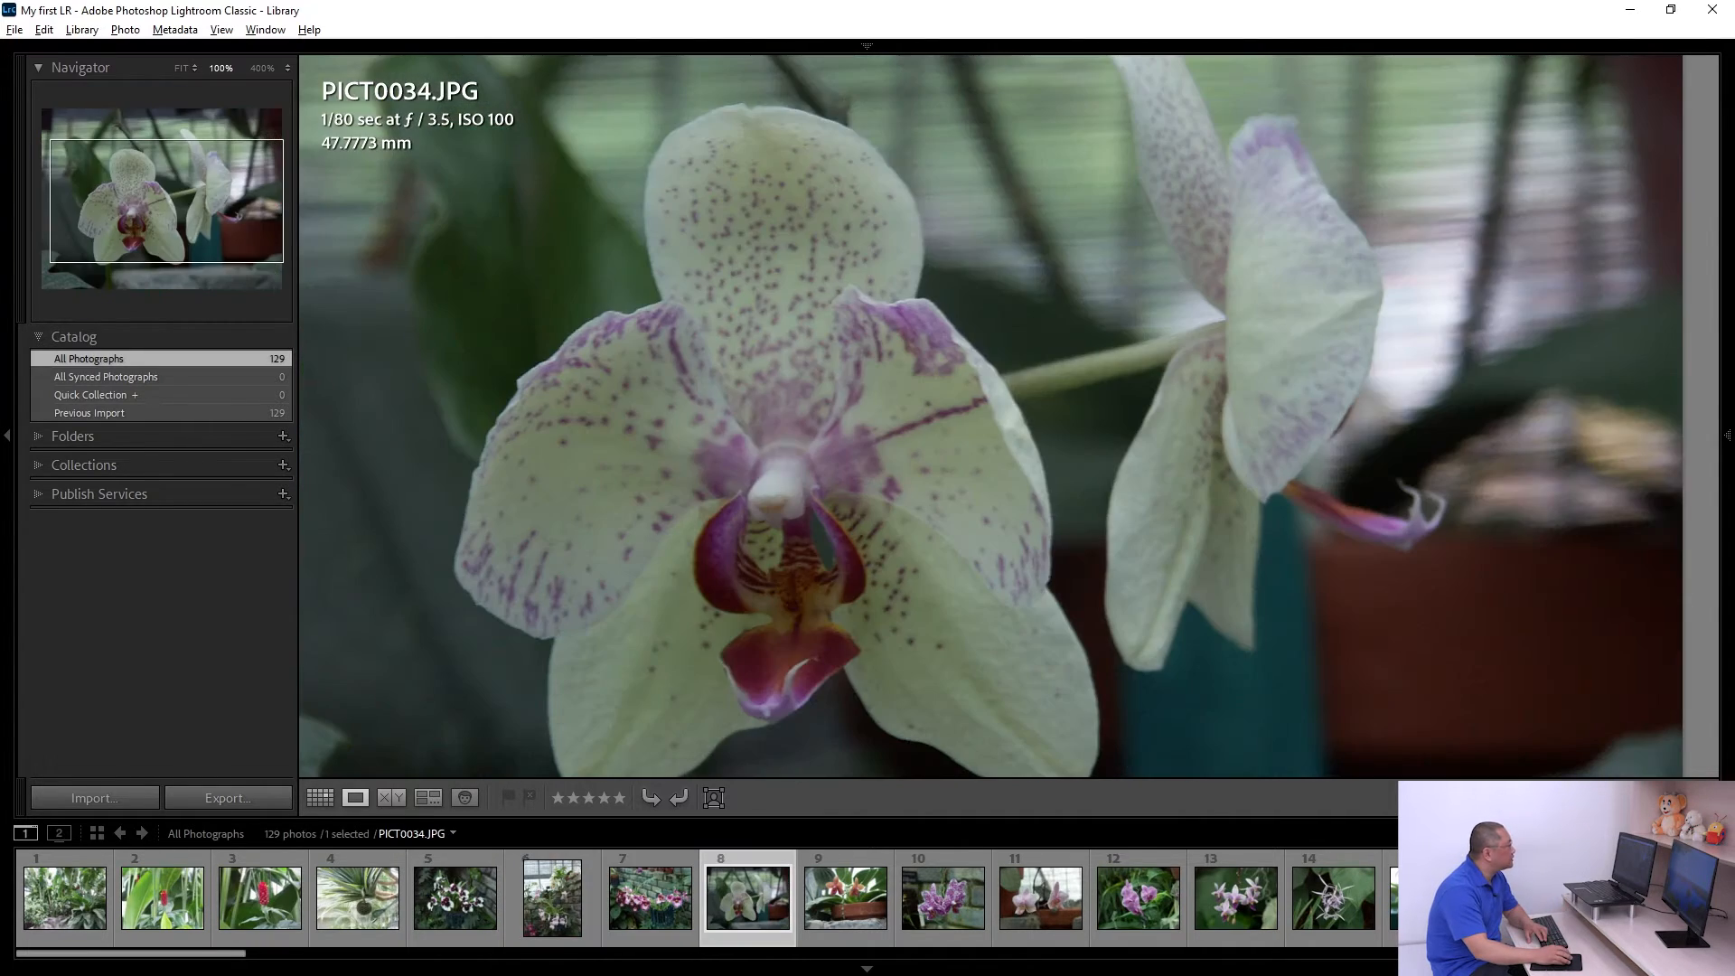
drag(937, 550, 950, 535)
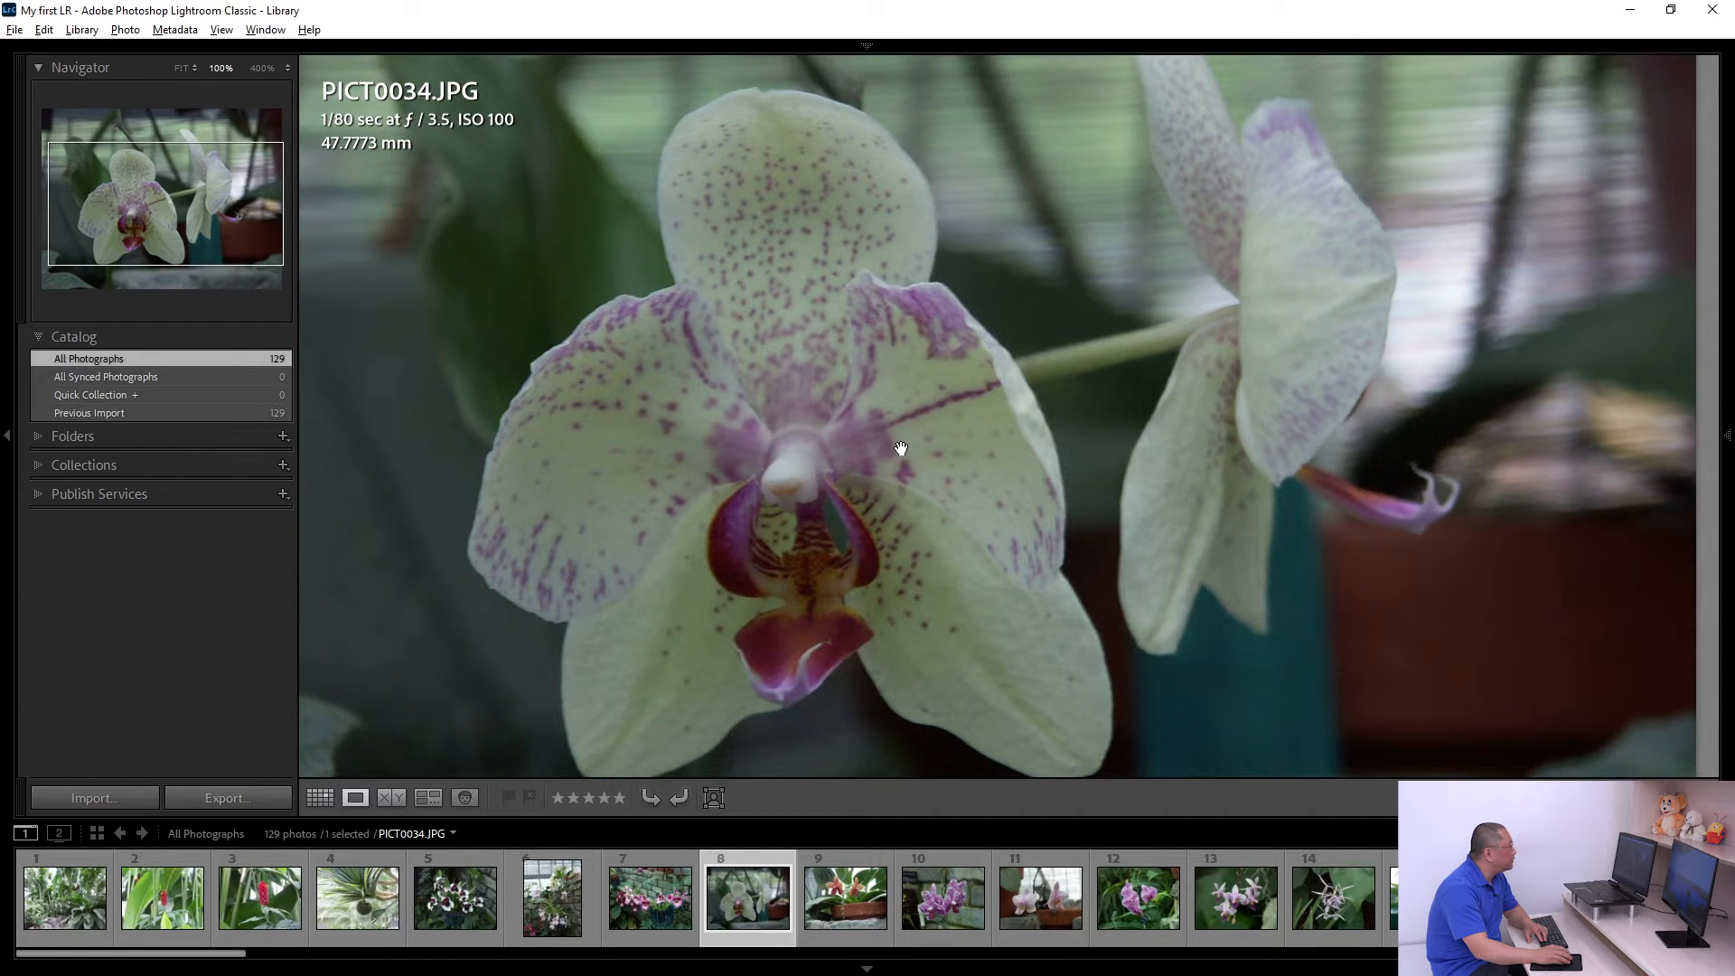
drag(902, 449, 922, 429)
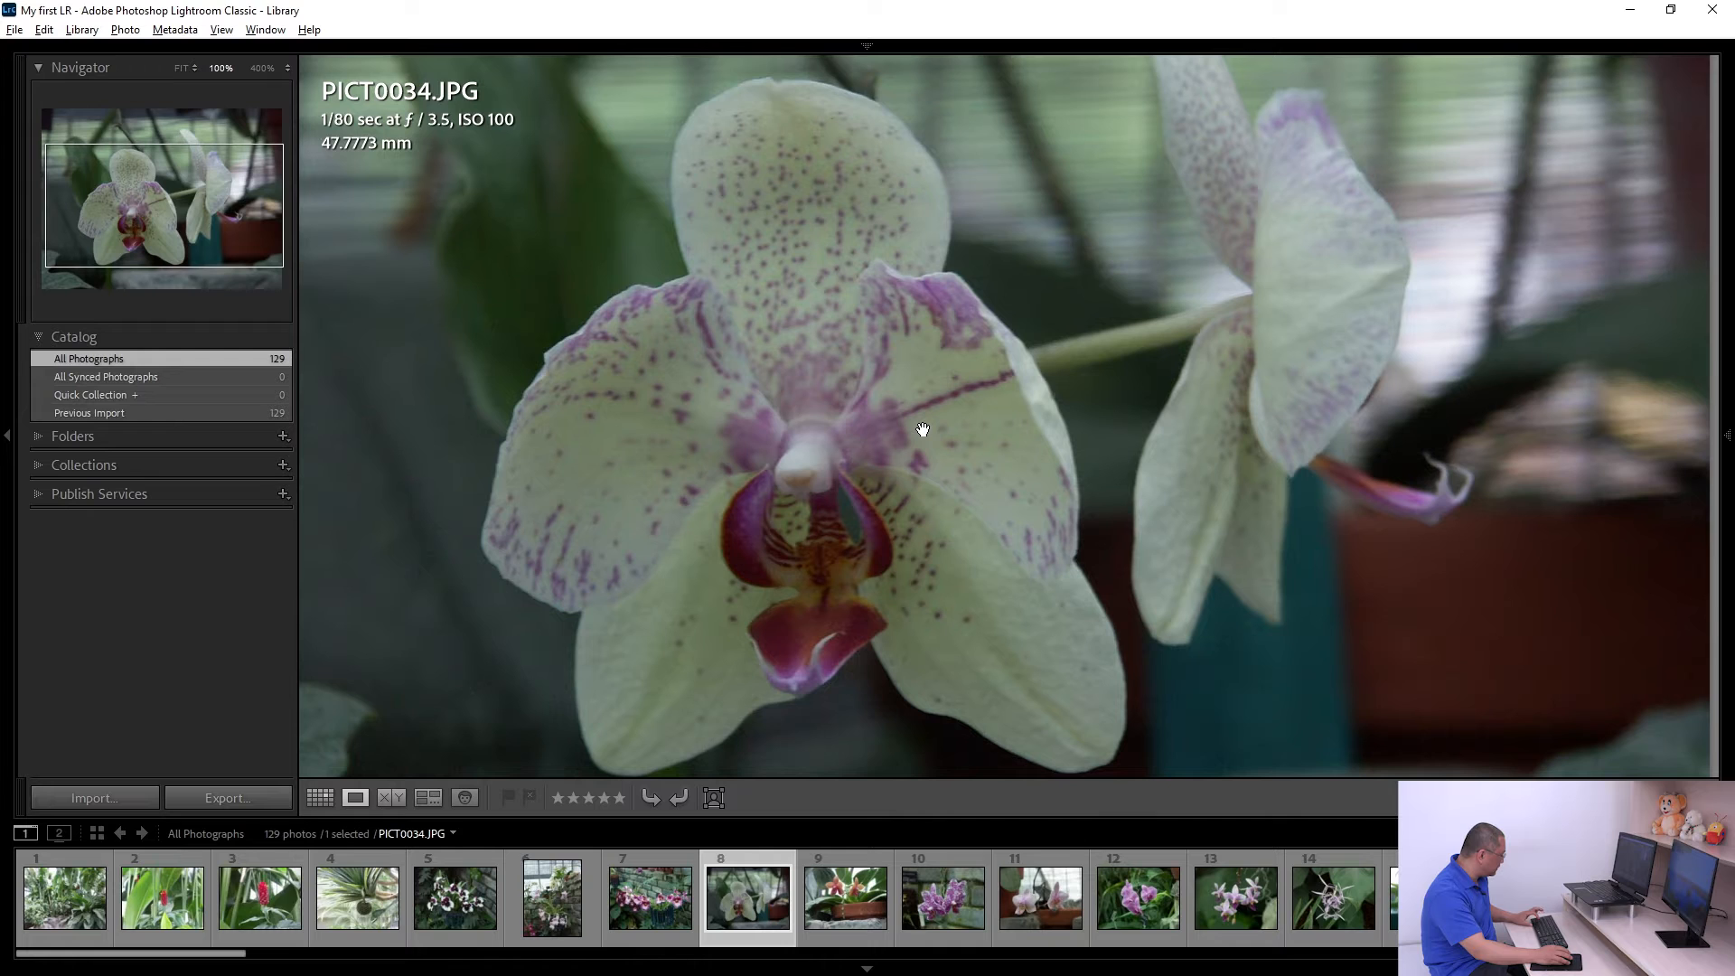
key(x)
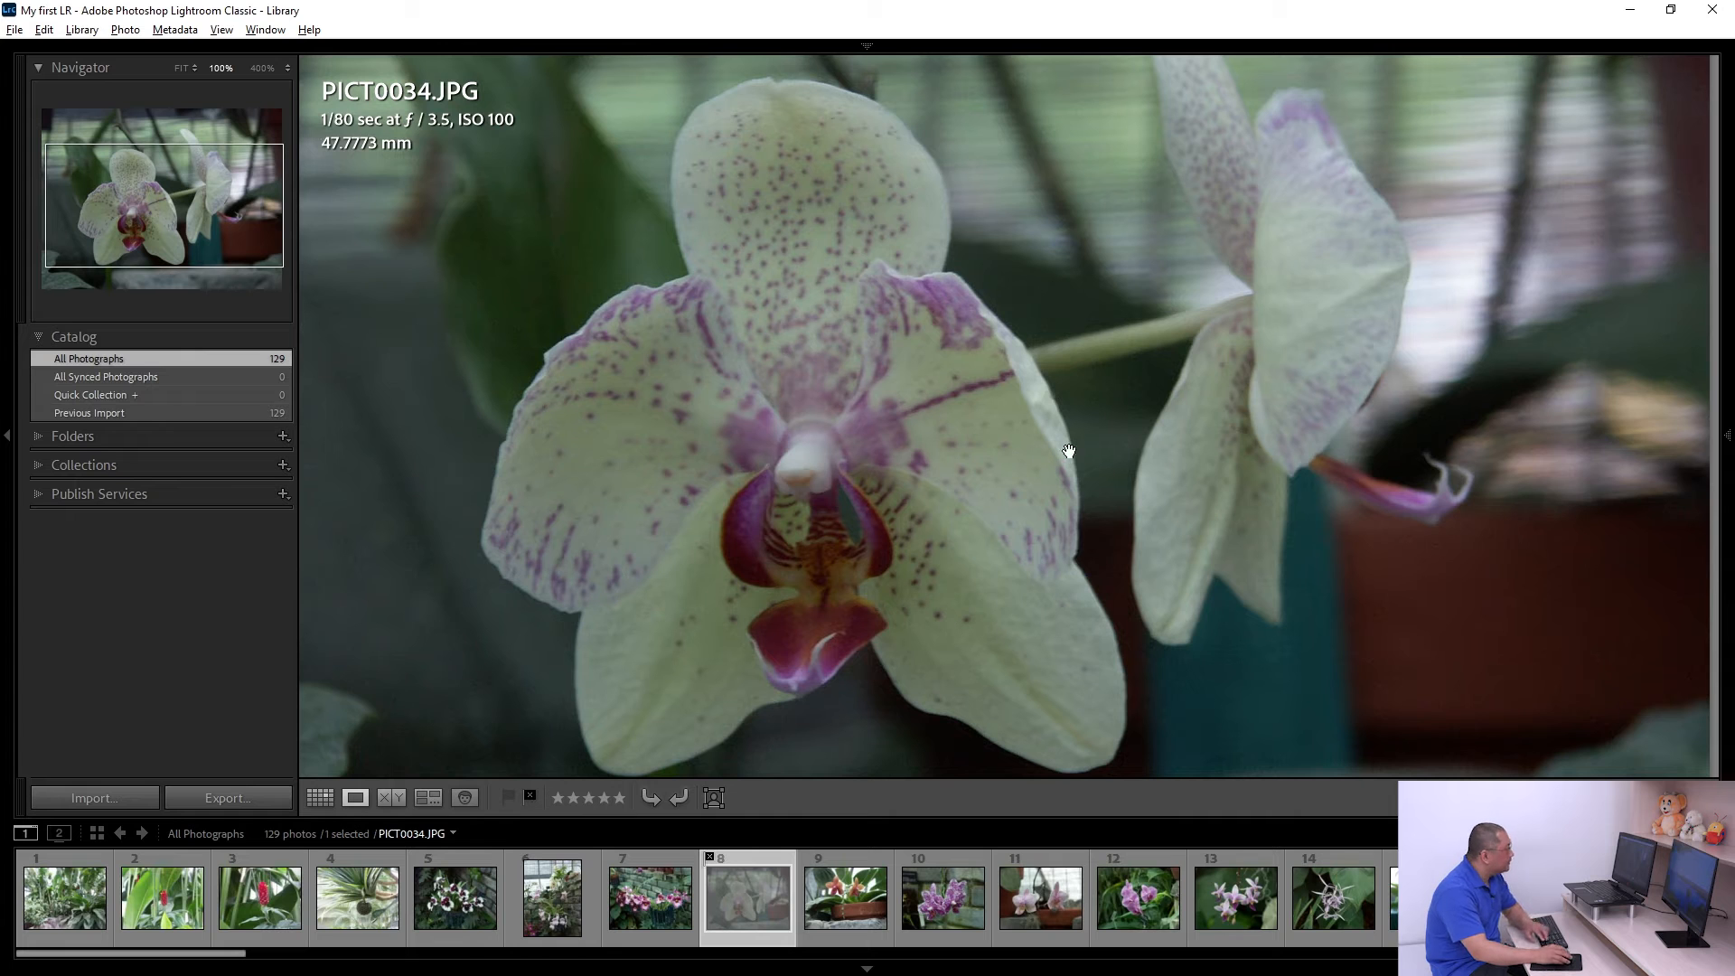
Step: Continue reviewing at 100% up to the pale purple orchids, PICT0052.JPG, number 13, and flag that photo as rejected
key(Right)
key(Right)
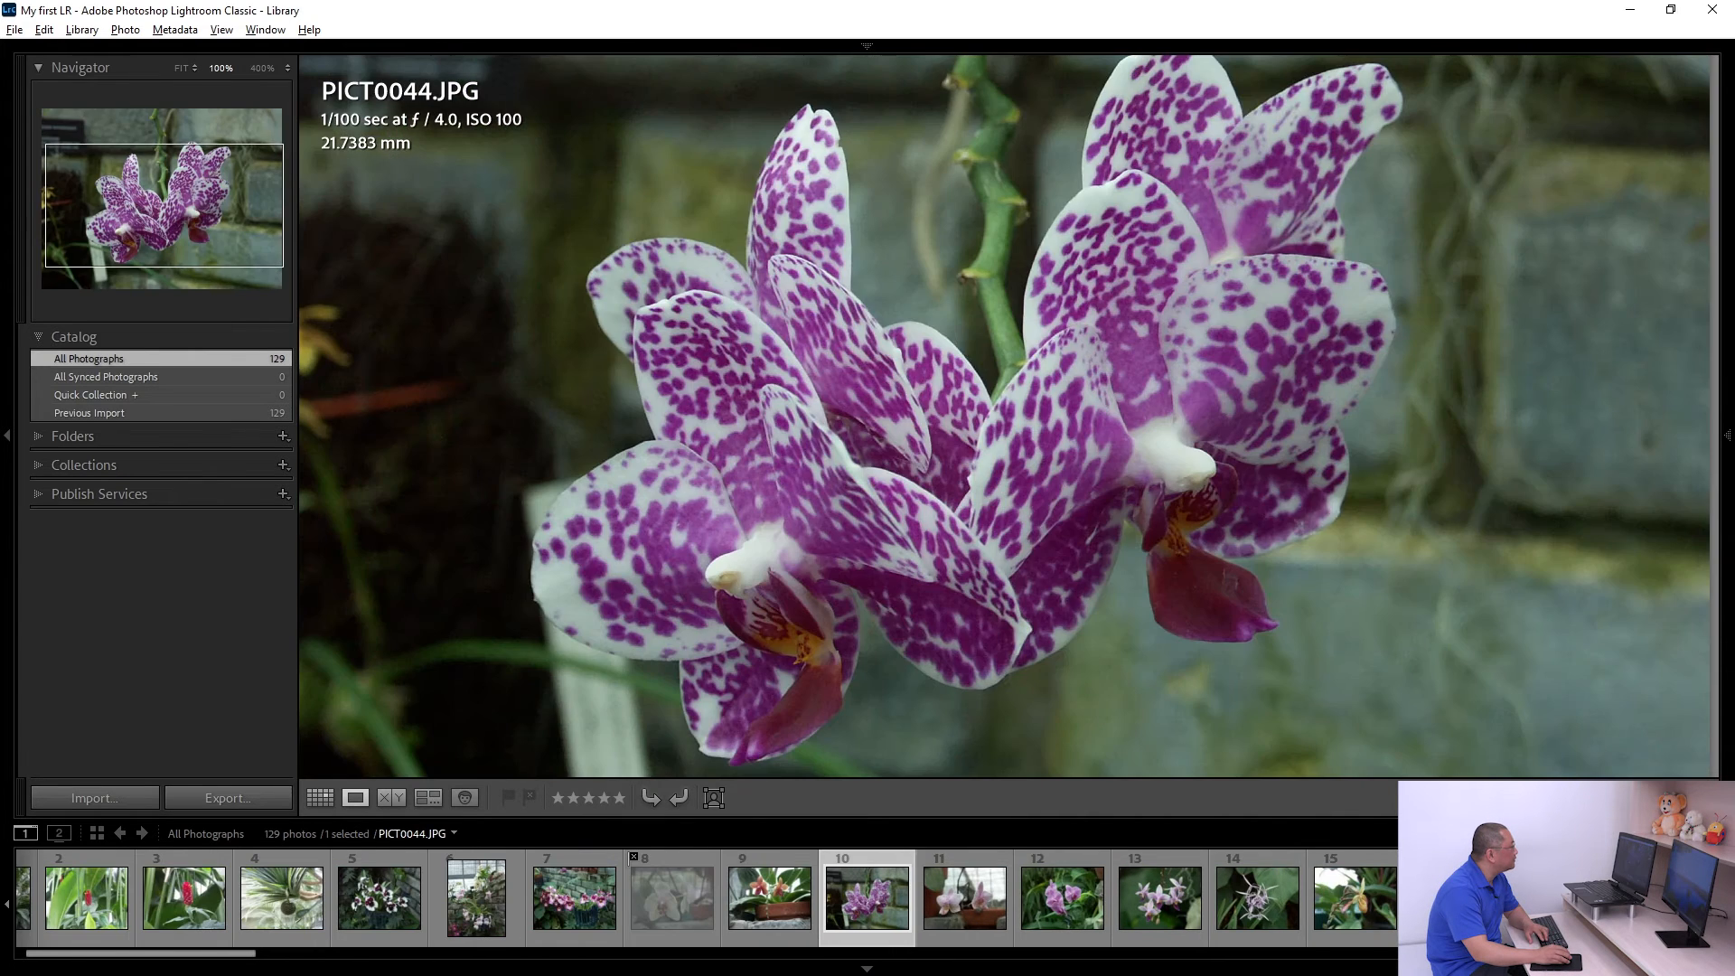
key(Right)
key(Right)
key(Right)
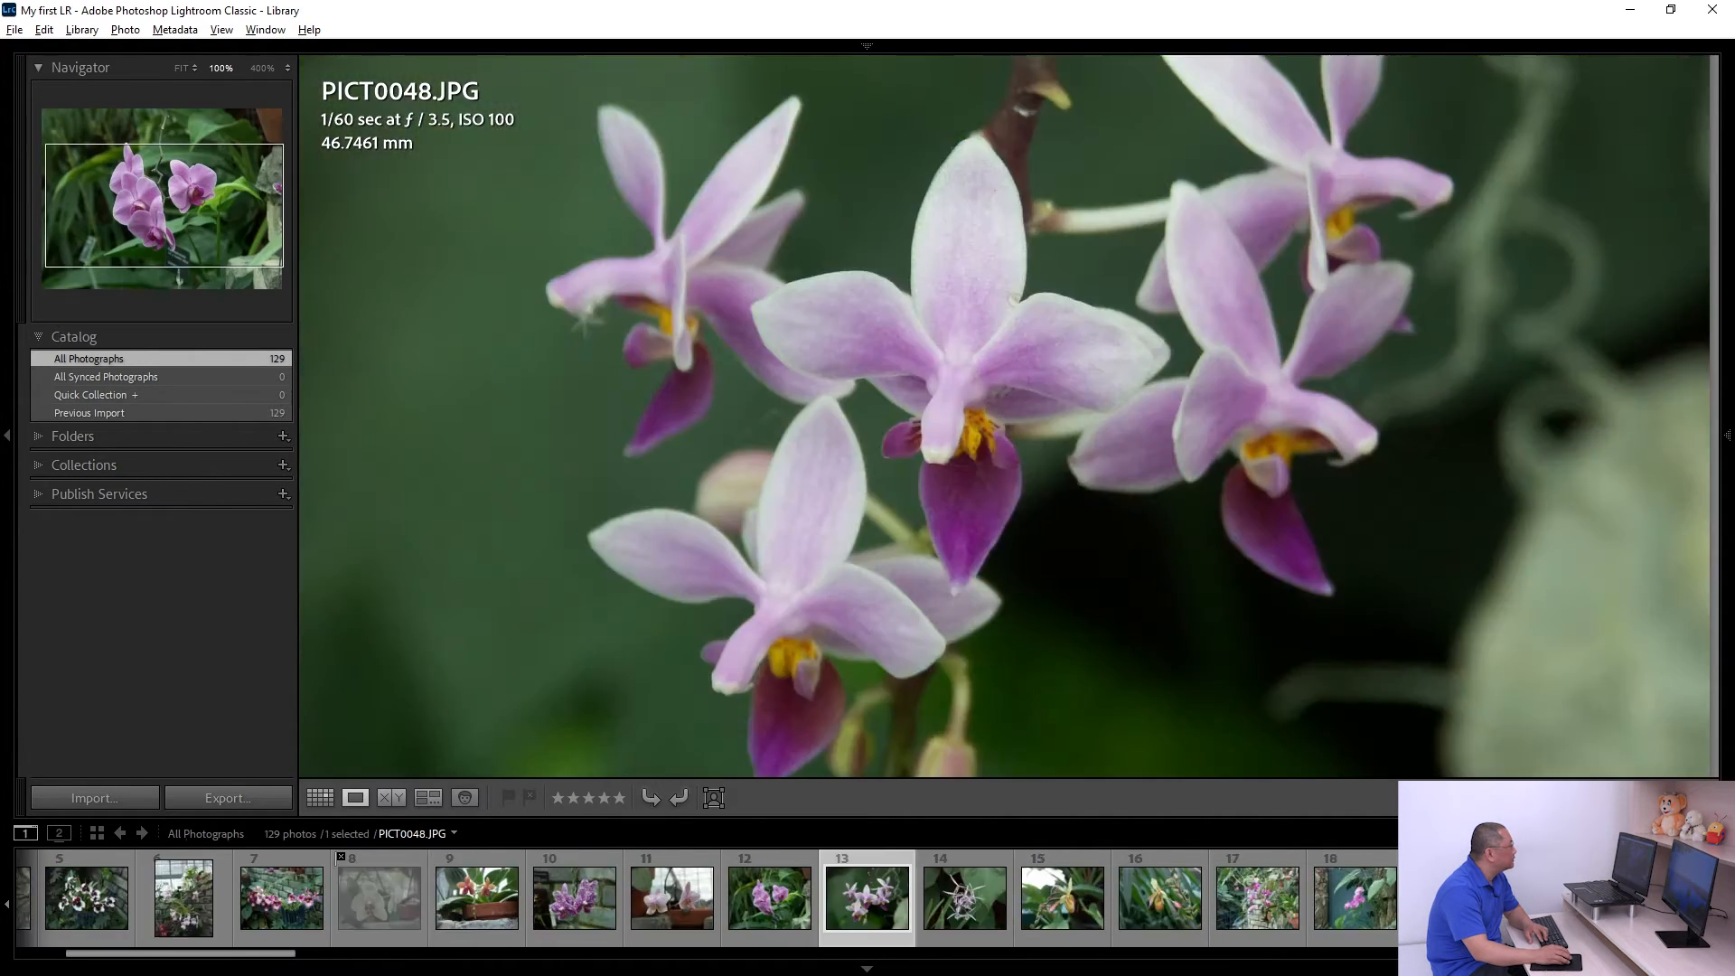
drag(997, 471, 978, 472)
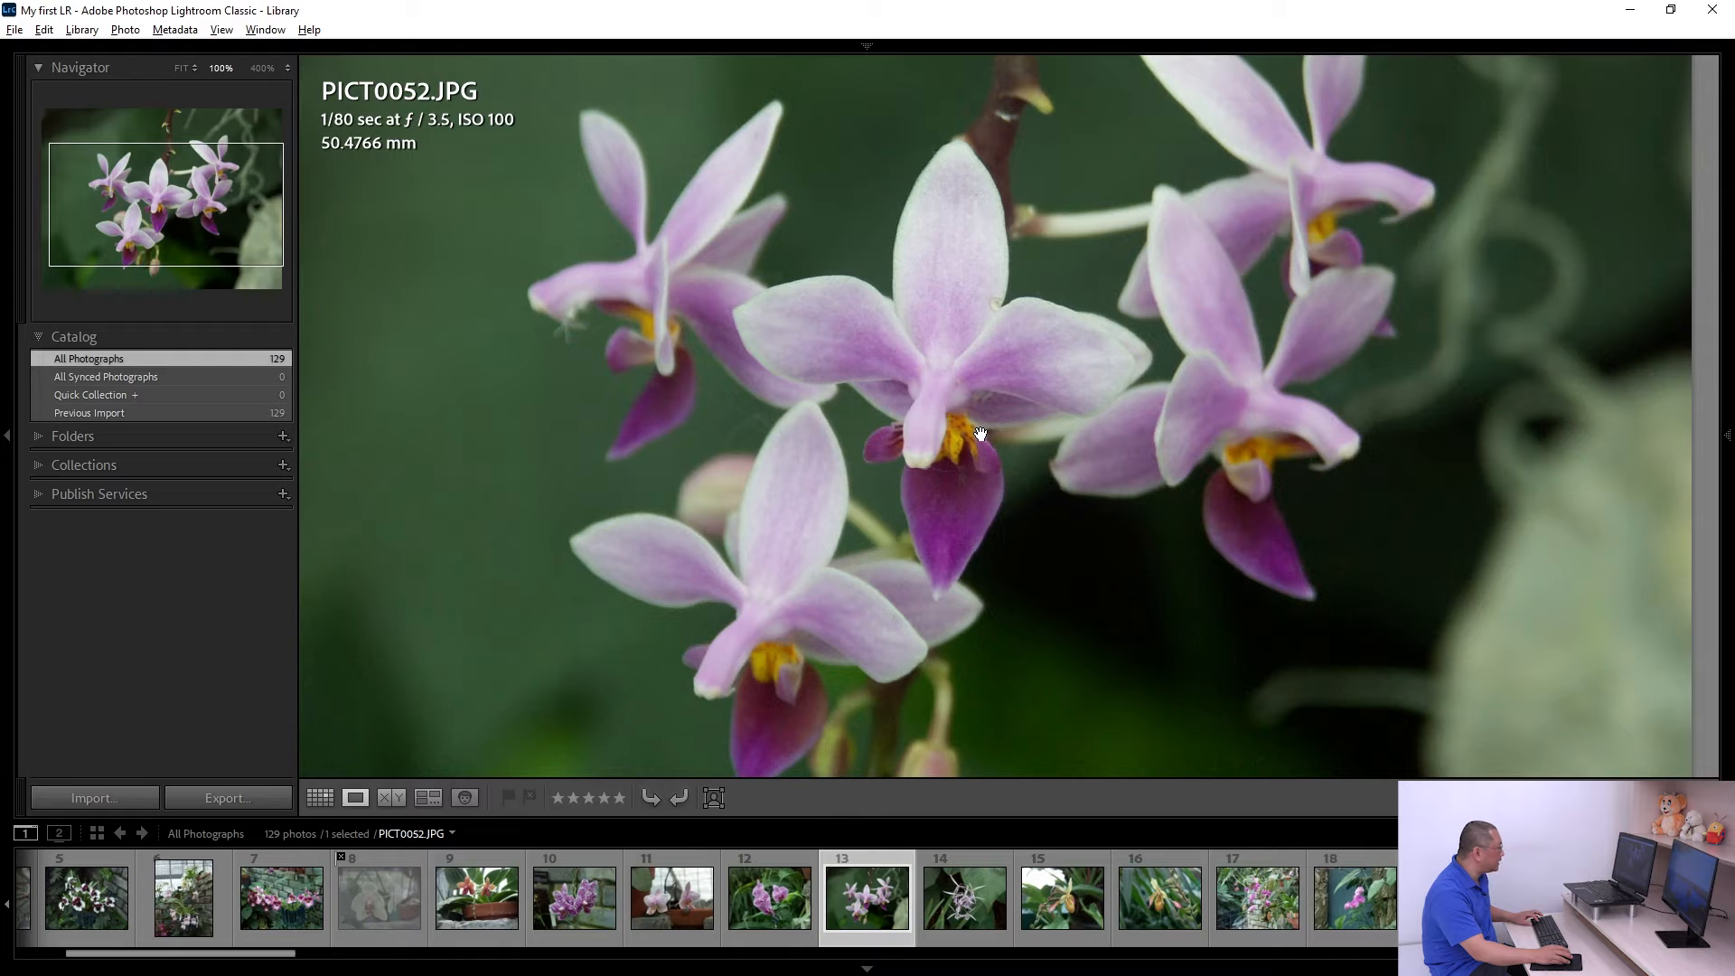
key(x)
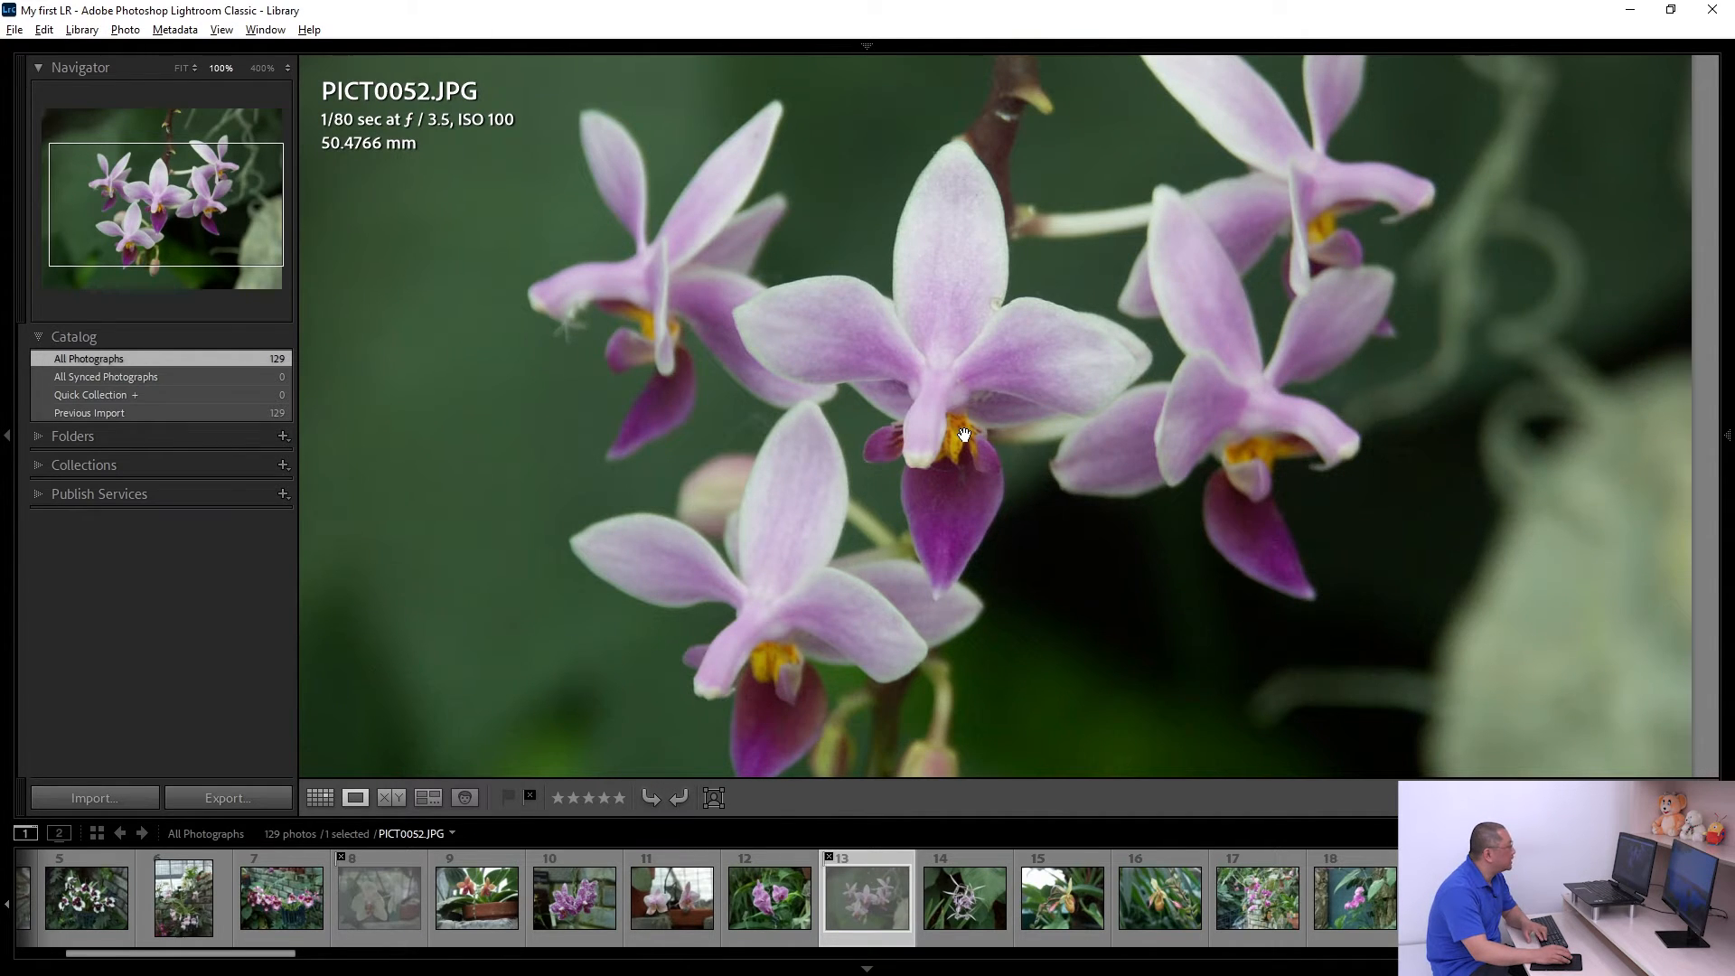
Step: Continue reviewing at 100% up to the red spotted orchid, PICT0079.JPG, number 26, inspect its details, and flag it as rejected
key(Right)
key(Right)
key(Right)
key(Right)
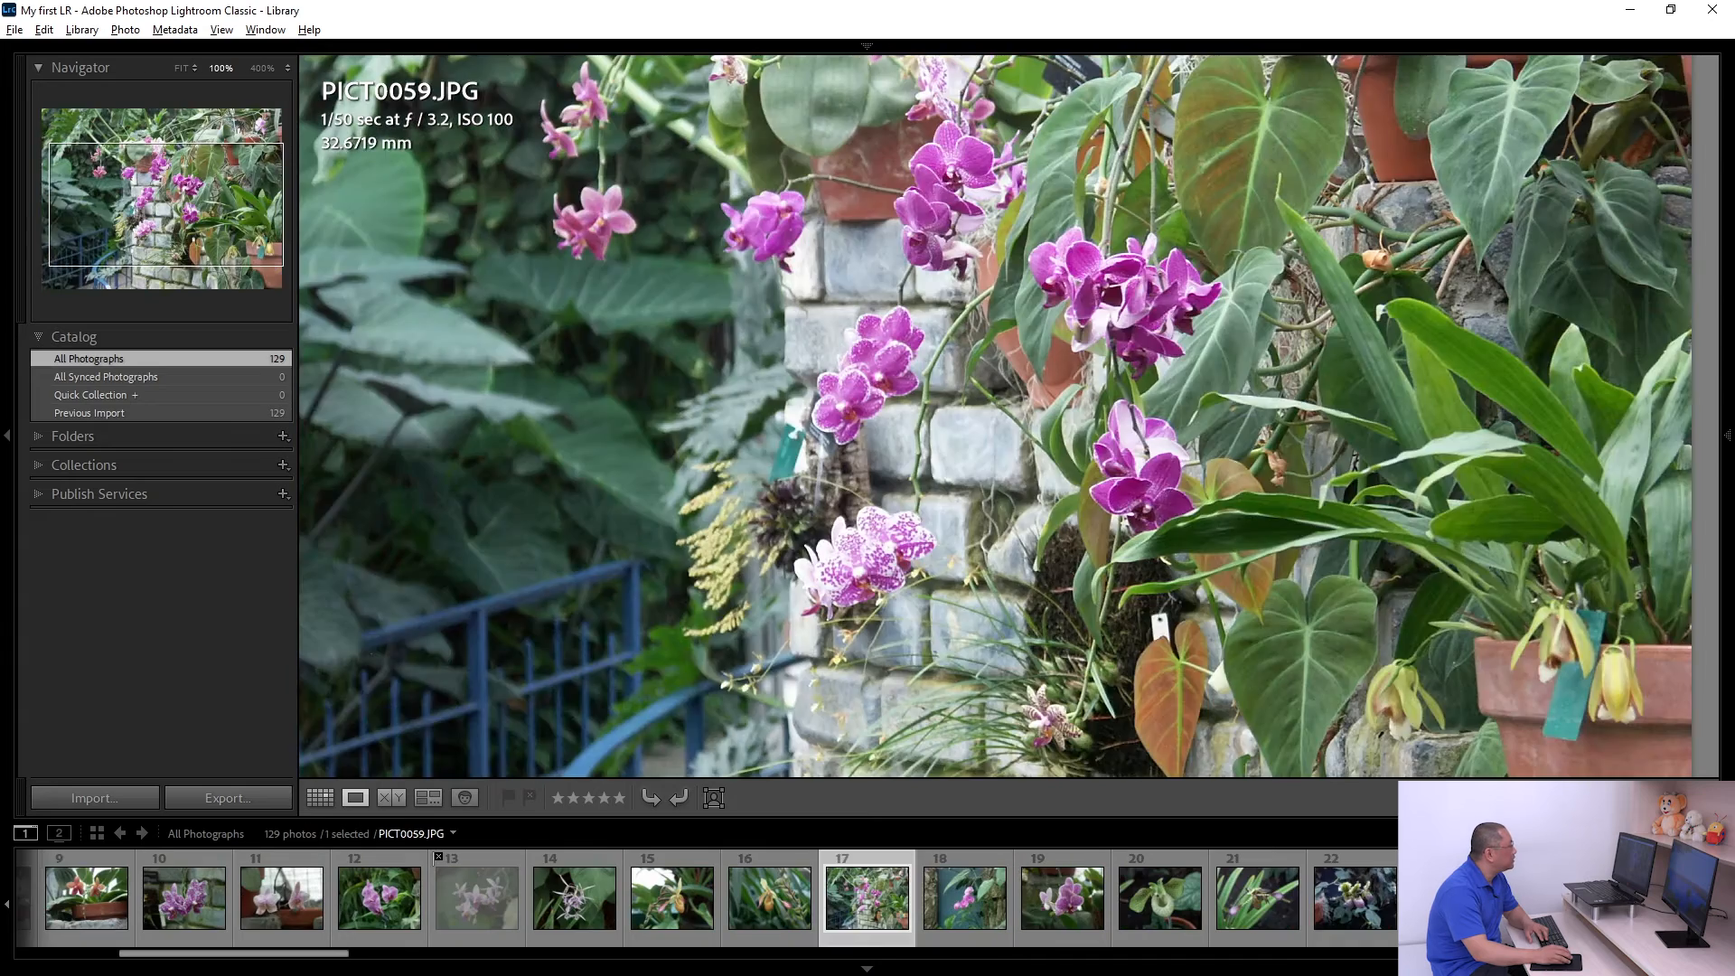
key(Right)
key(Right)
key(Right)
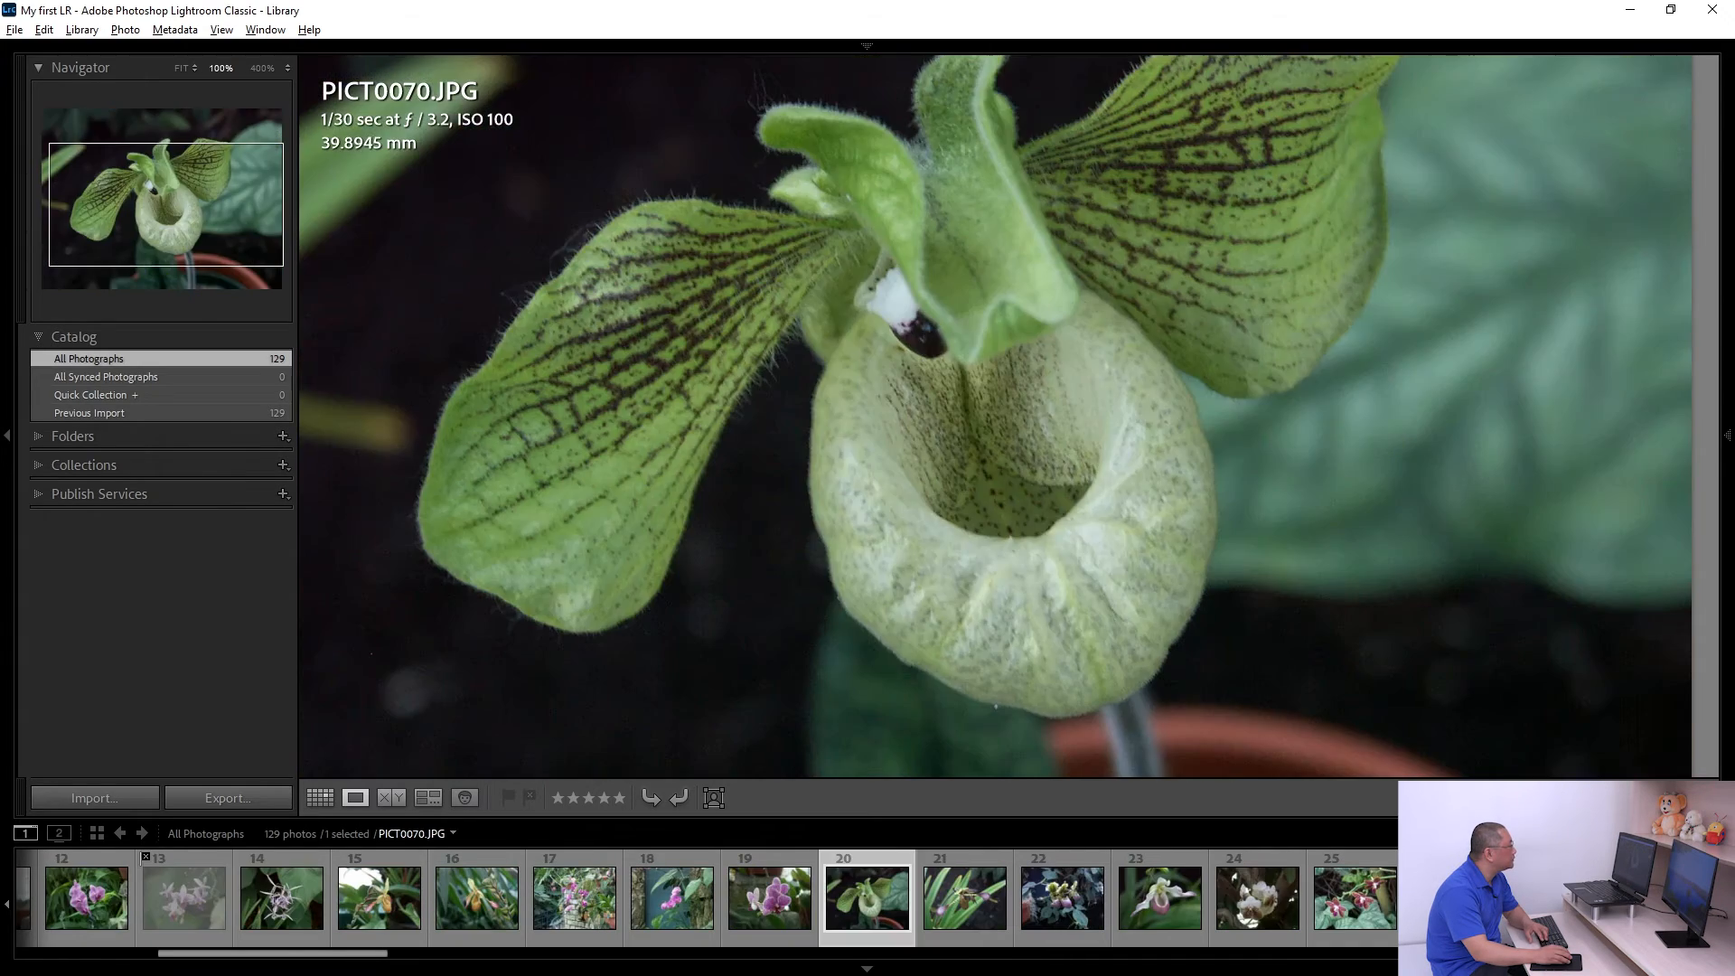
key(Right)
key(Right)
key(Right)
key(Right)
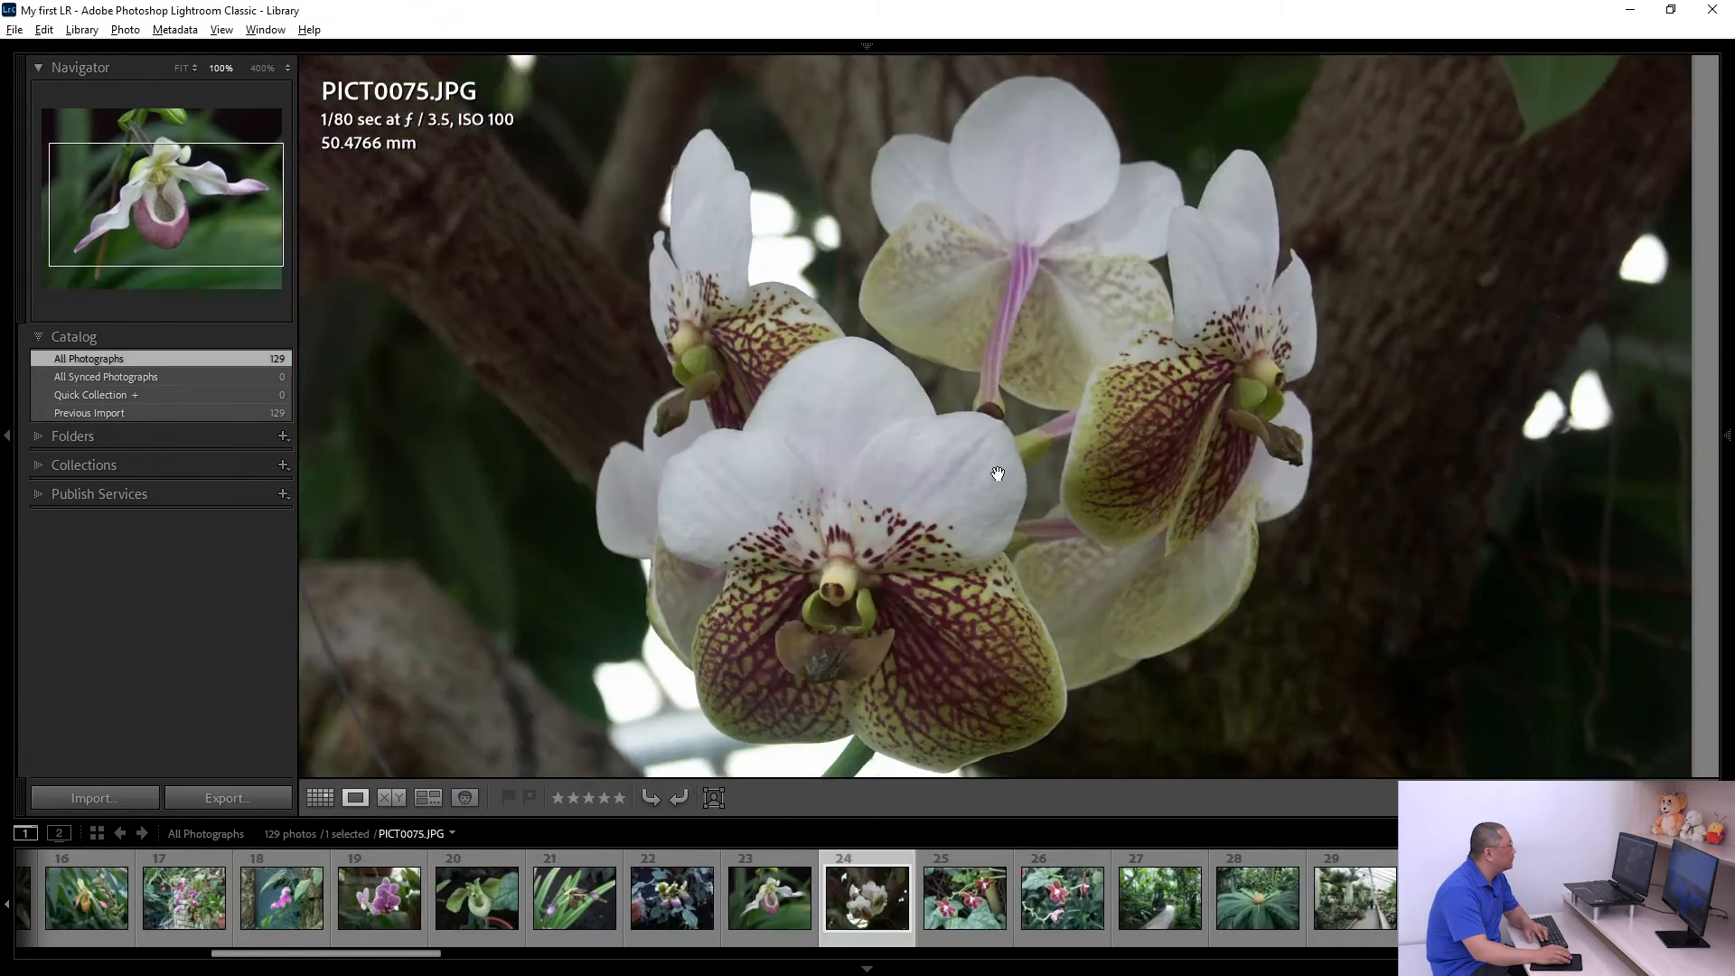
key(Right)
key(Right)
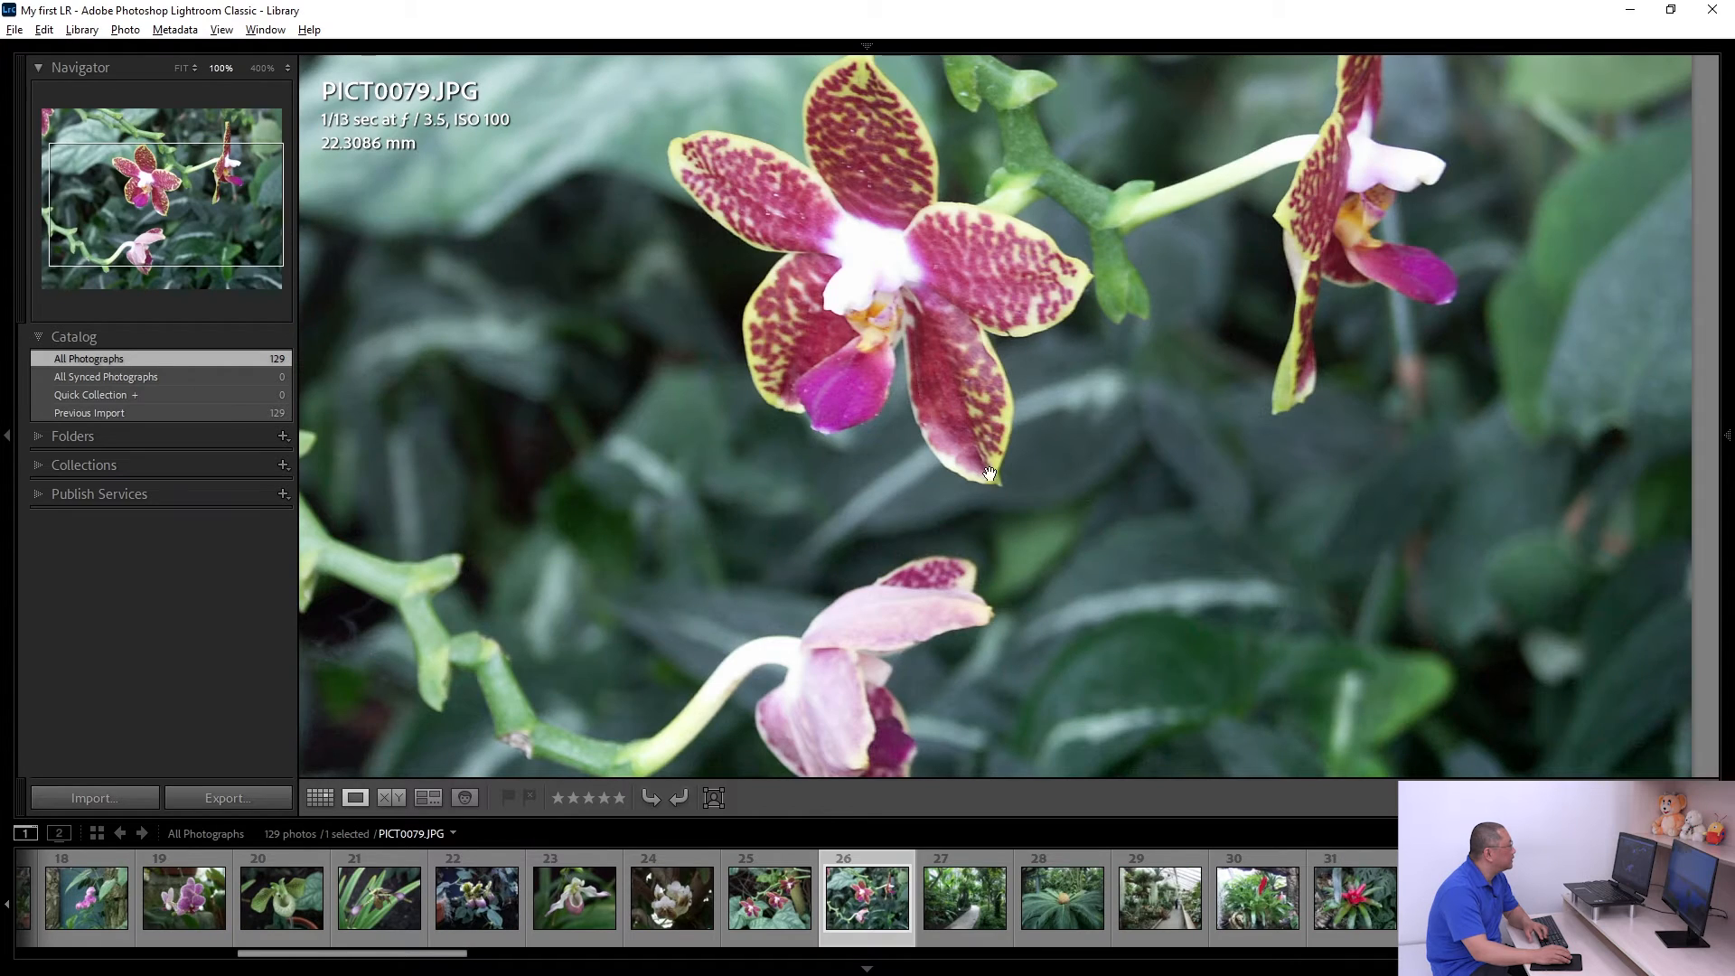
drag(945, 458, 1009, 429)
click(995, 380)
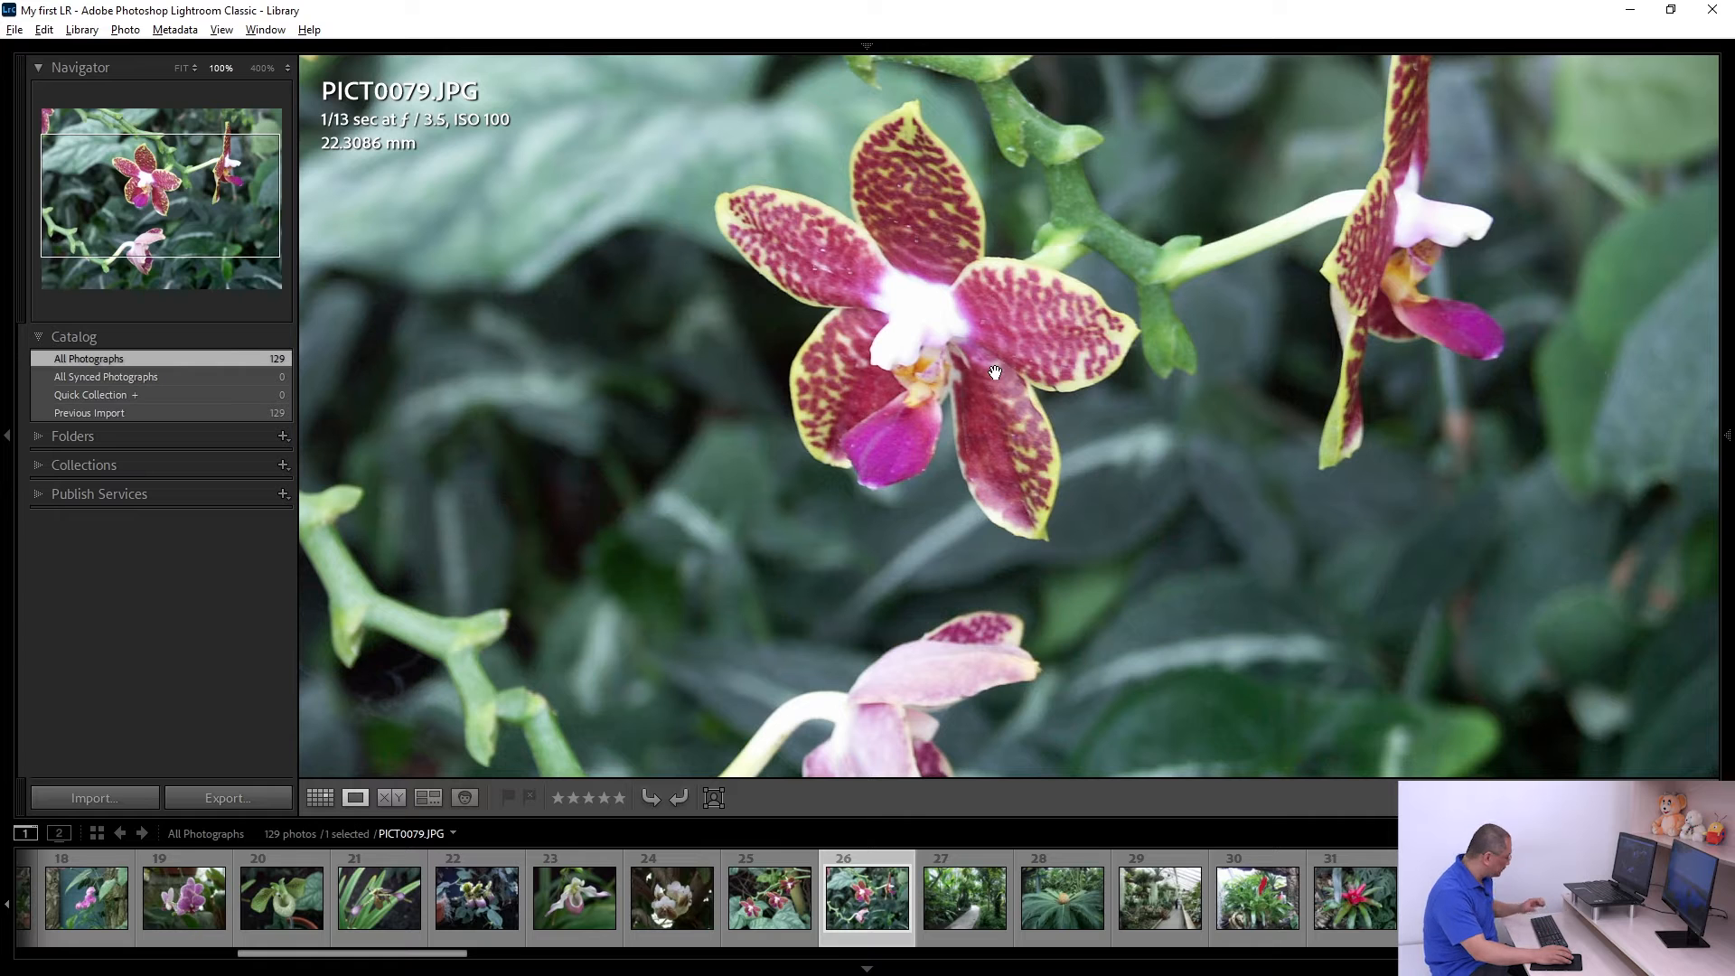
key(x)
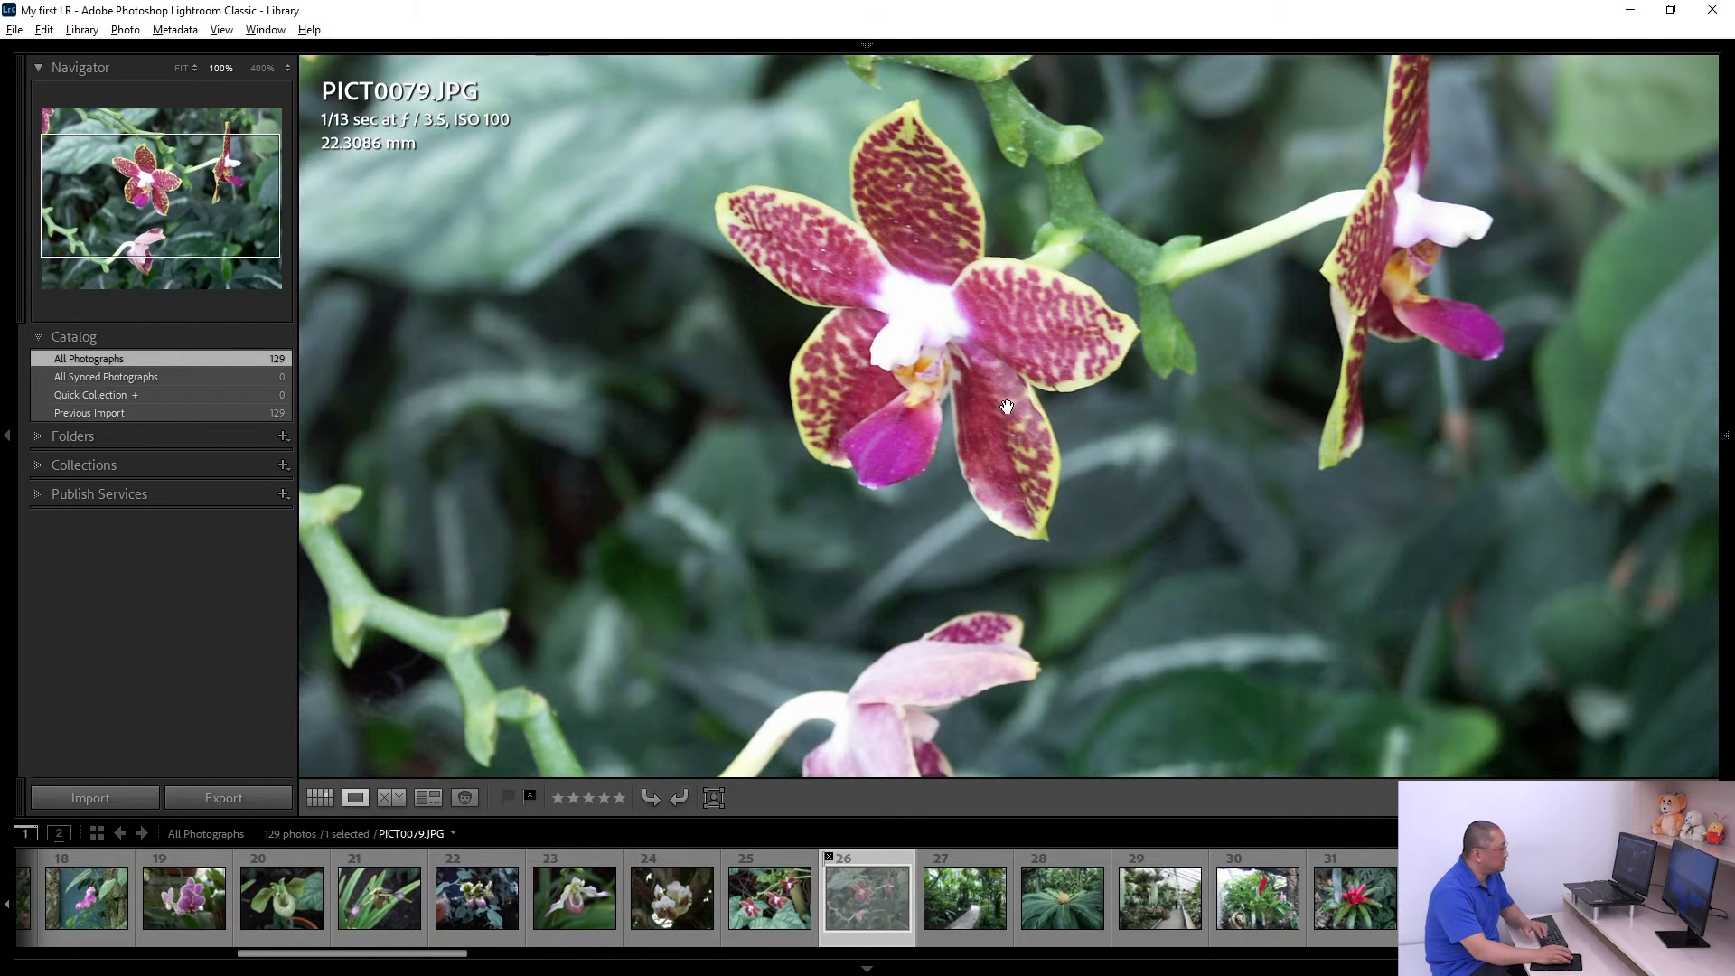
Step: Review the following photos at 100% up to the bromeliad, PICT0090.JPG, number 35, and view that photo at Fit
key(Right)
key(Right)
key(Right)
key(Right)
key(Right)
key(Right)
key(Right)
key(Right)
key(Right)
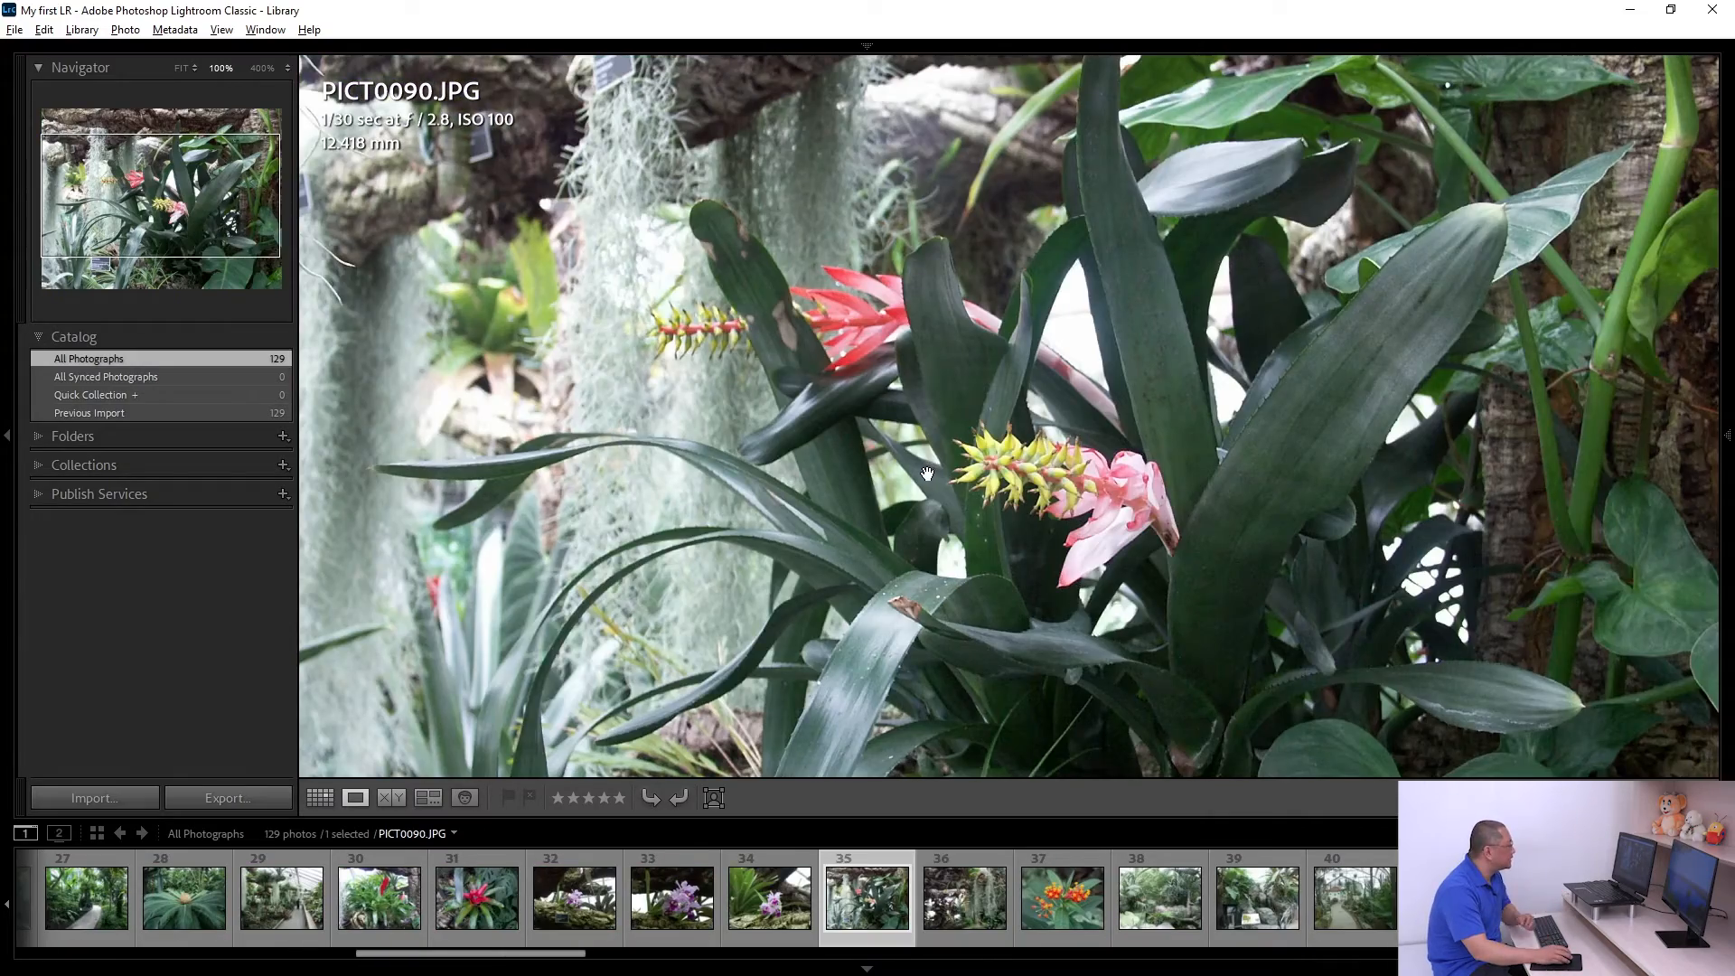
click(981, 466)
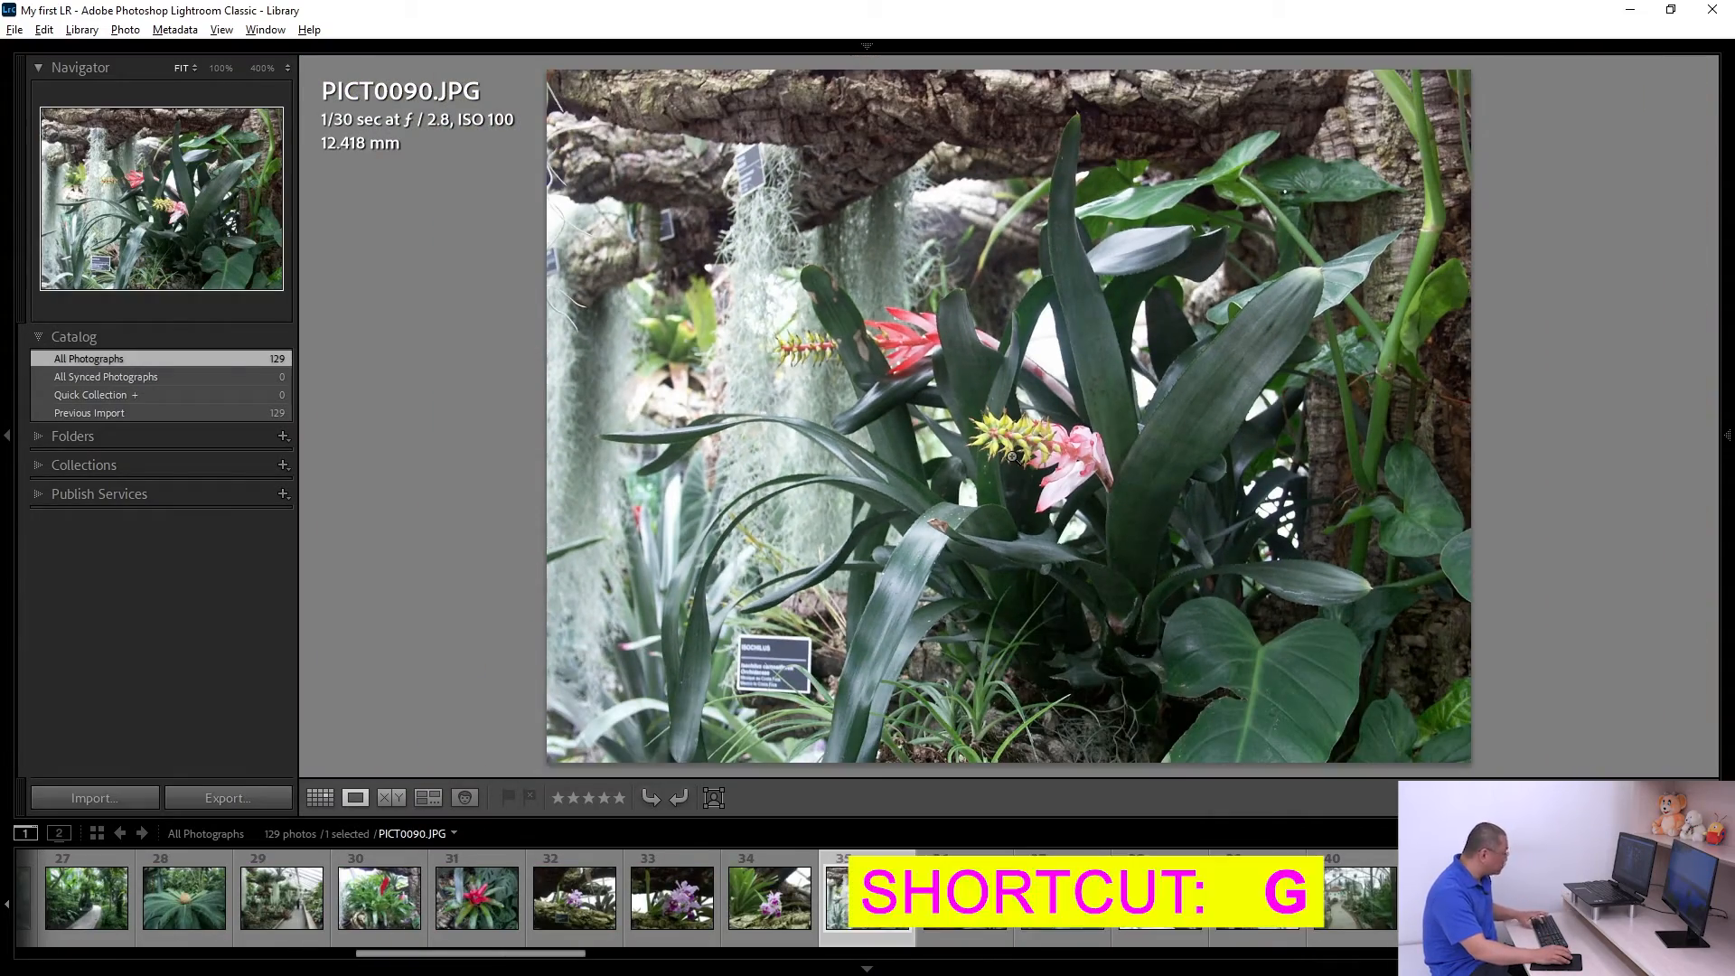
Step: Return to the grid and filter the library by attribute to show only rejected photos
key(g)
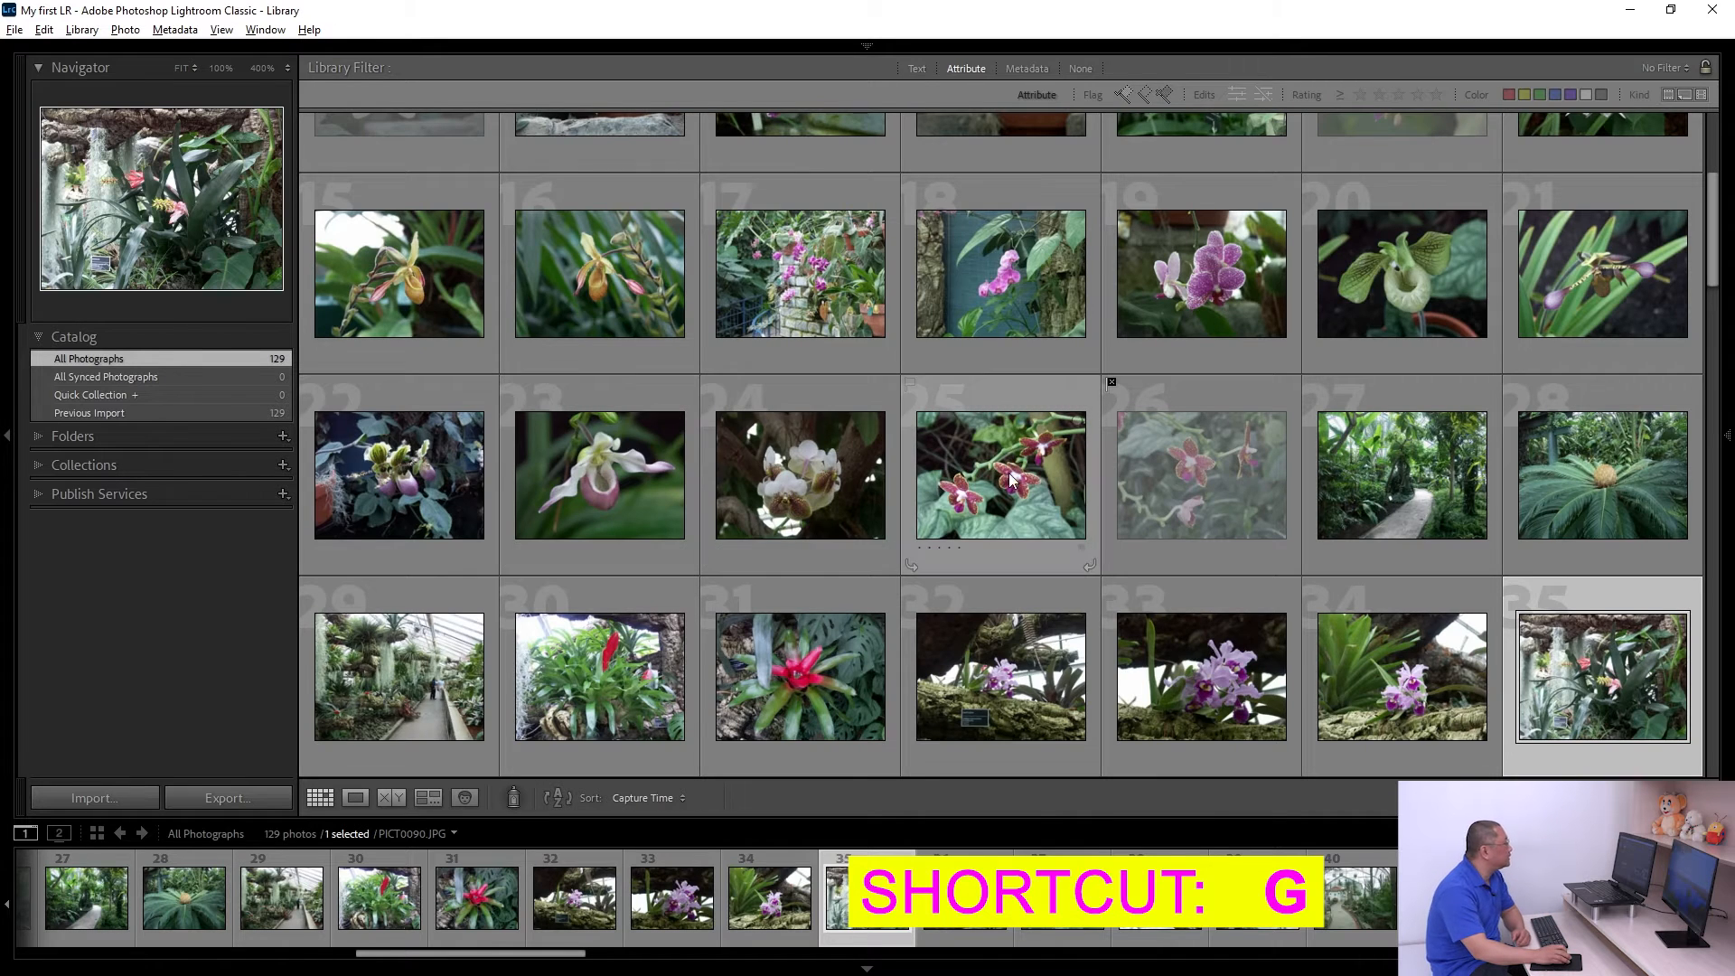
scroll(965, 242, up, 3)
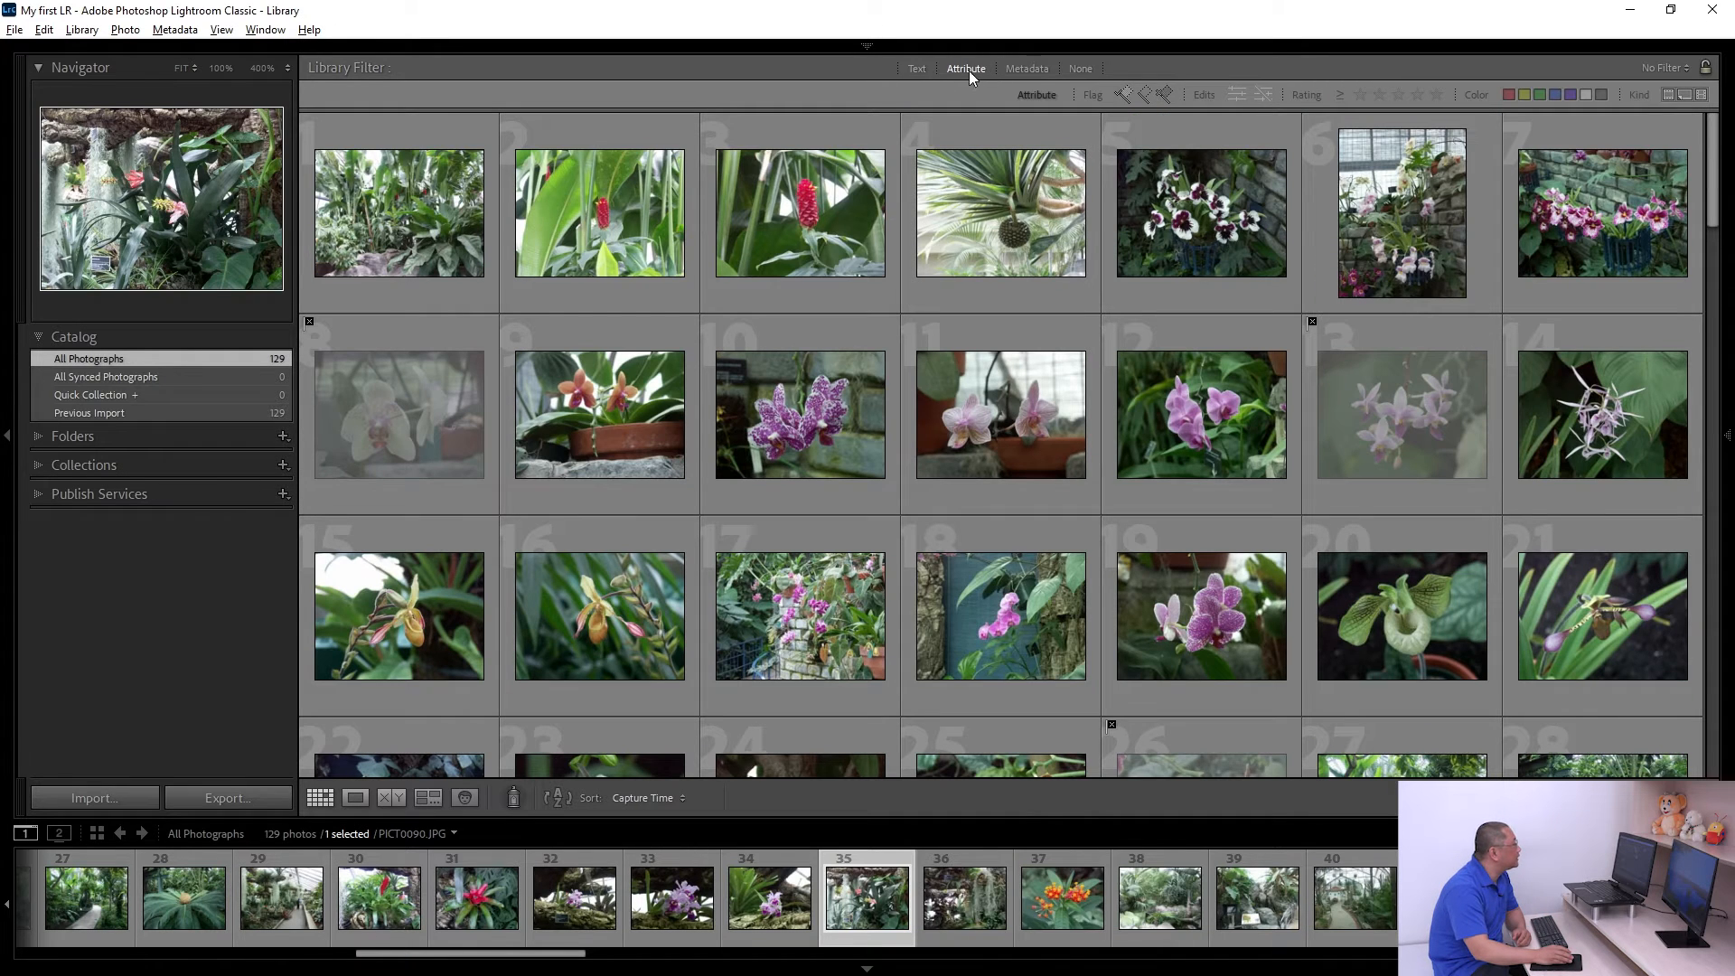
click(1167, 94)
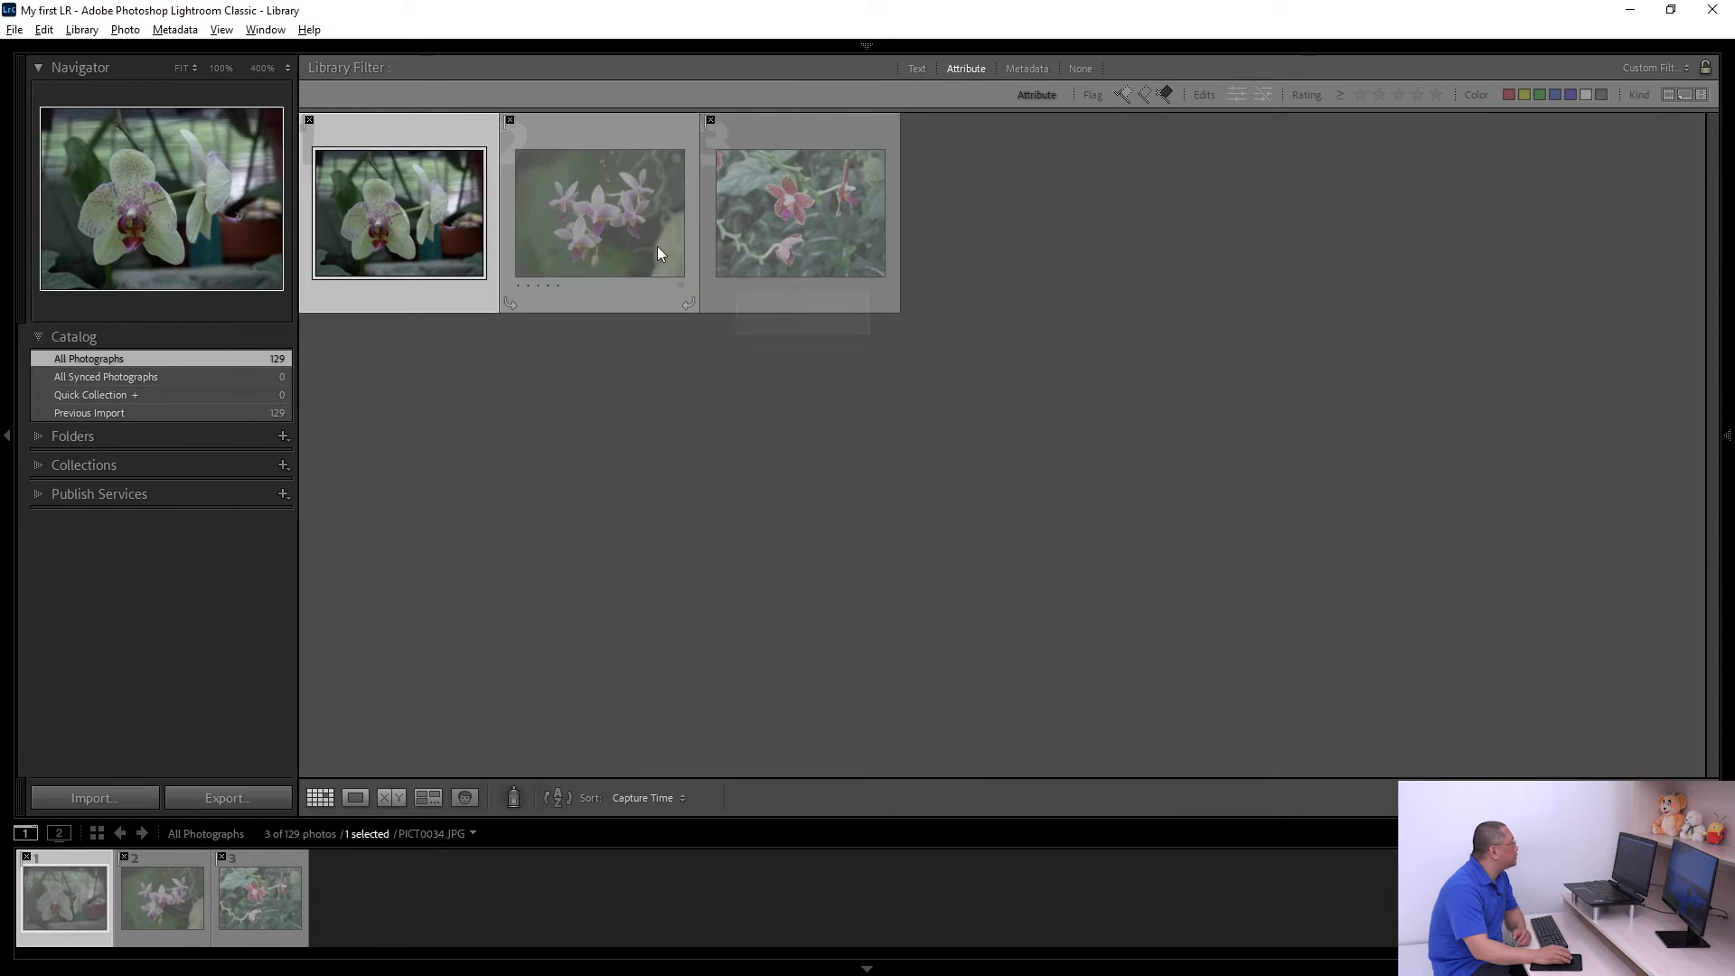
Step: Preview each of the rejected photos from the filtered grid, ending on the spotted white orchid
click(616, 222)
click(789, 209)
click(624, 218)
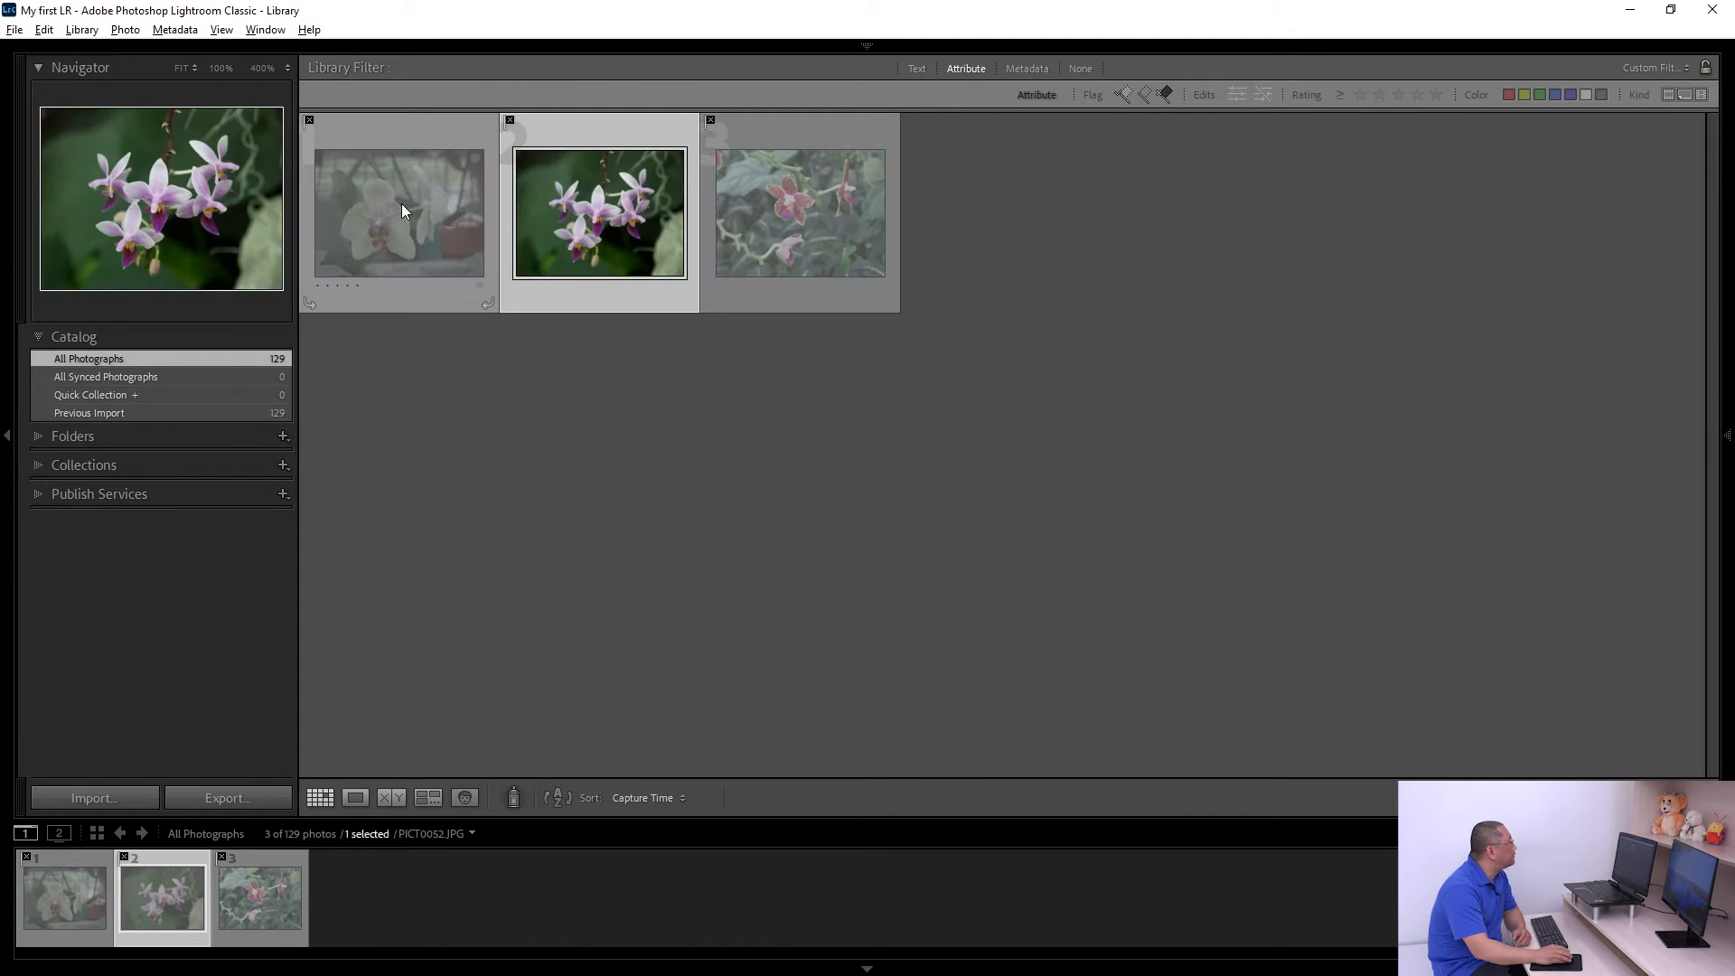
click(401, 203)
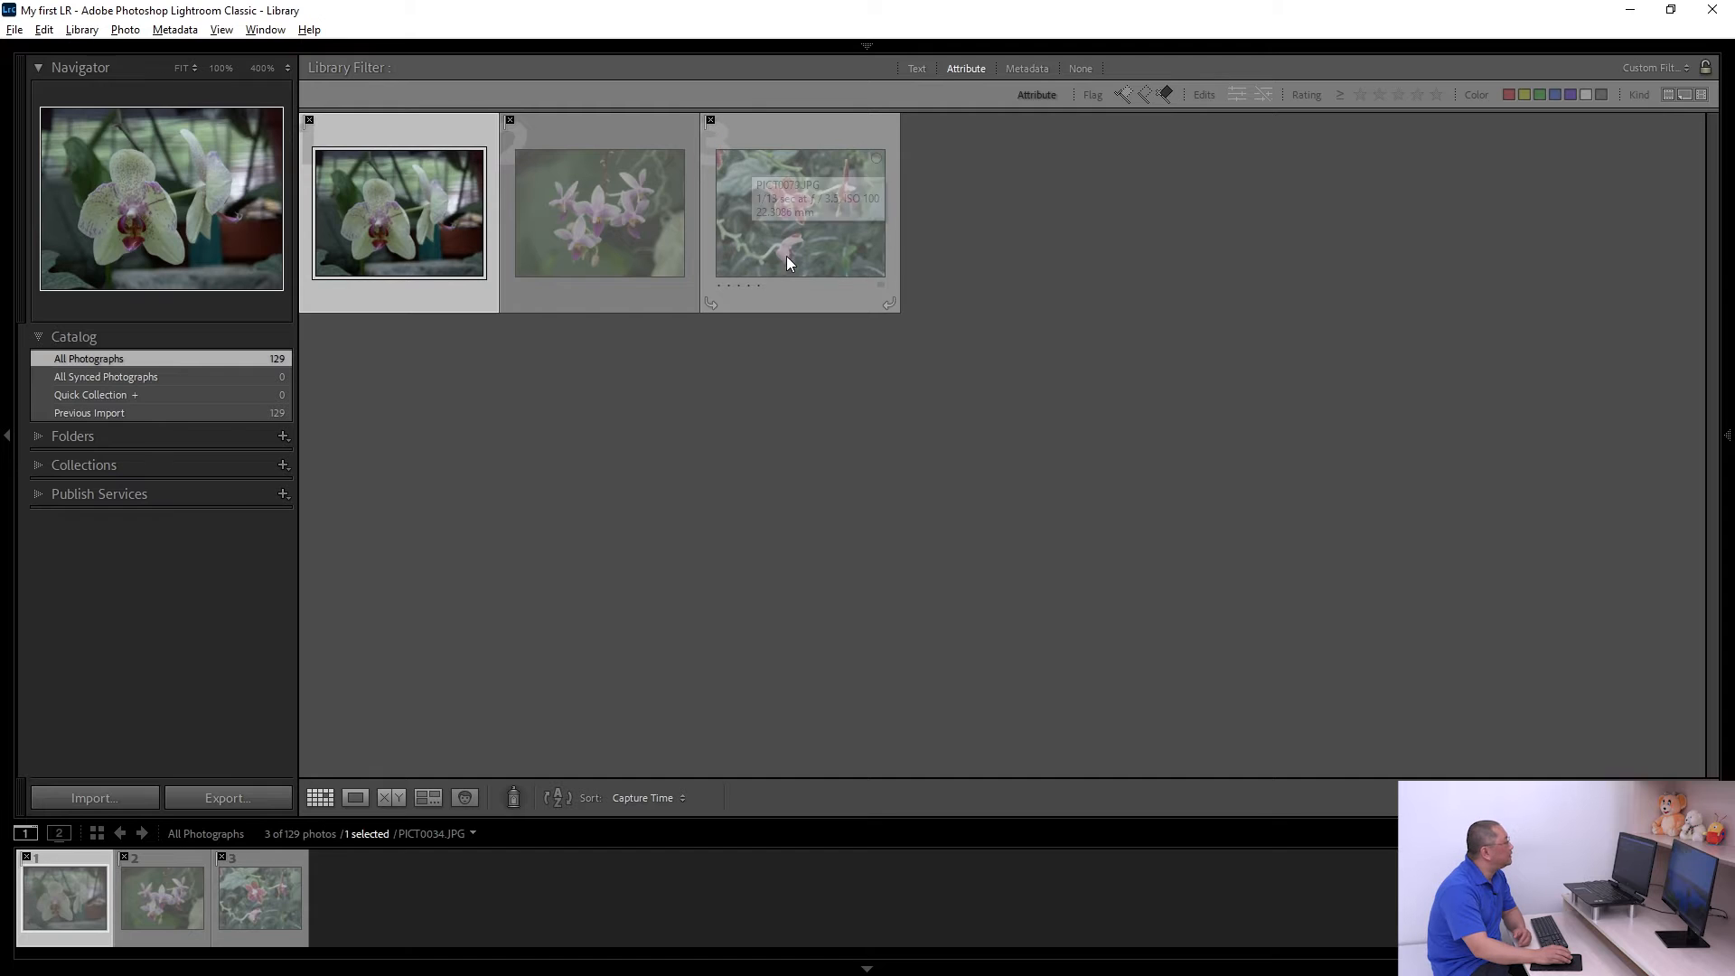
Step: Open the spotted white orchid, PICT0034.JPG, in Loupe view, inspect it at 100%, and remove its rejected flag
double_click(428, 218)
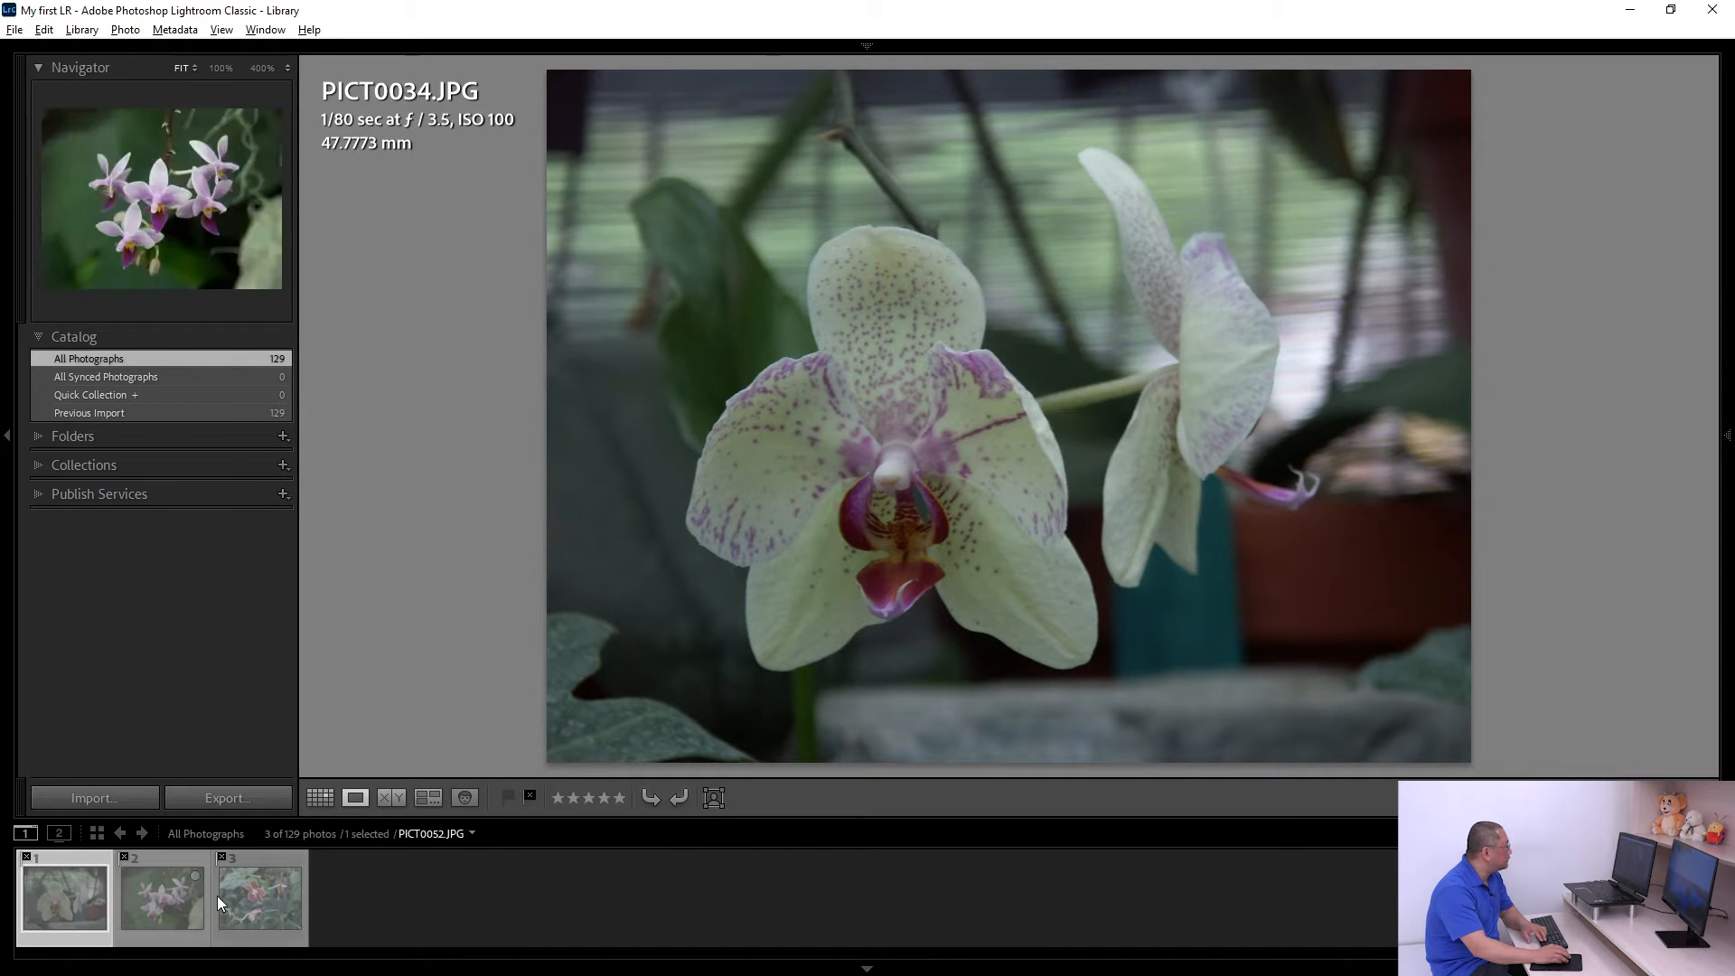
click(167, 900)
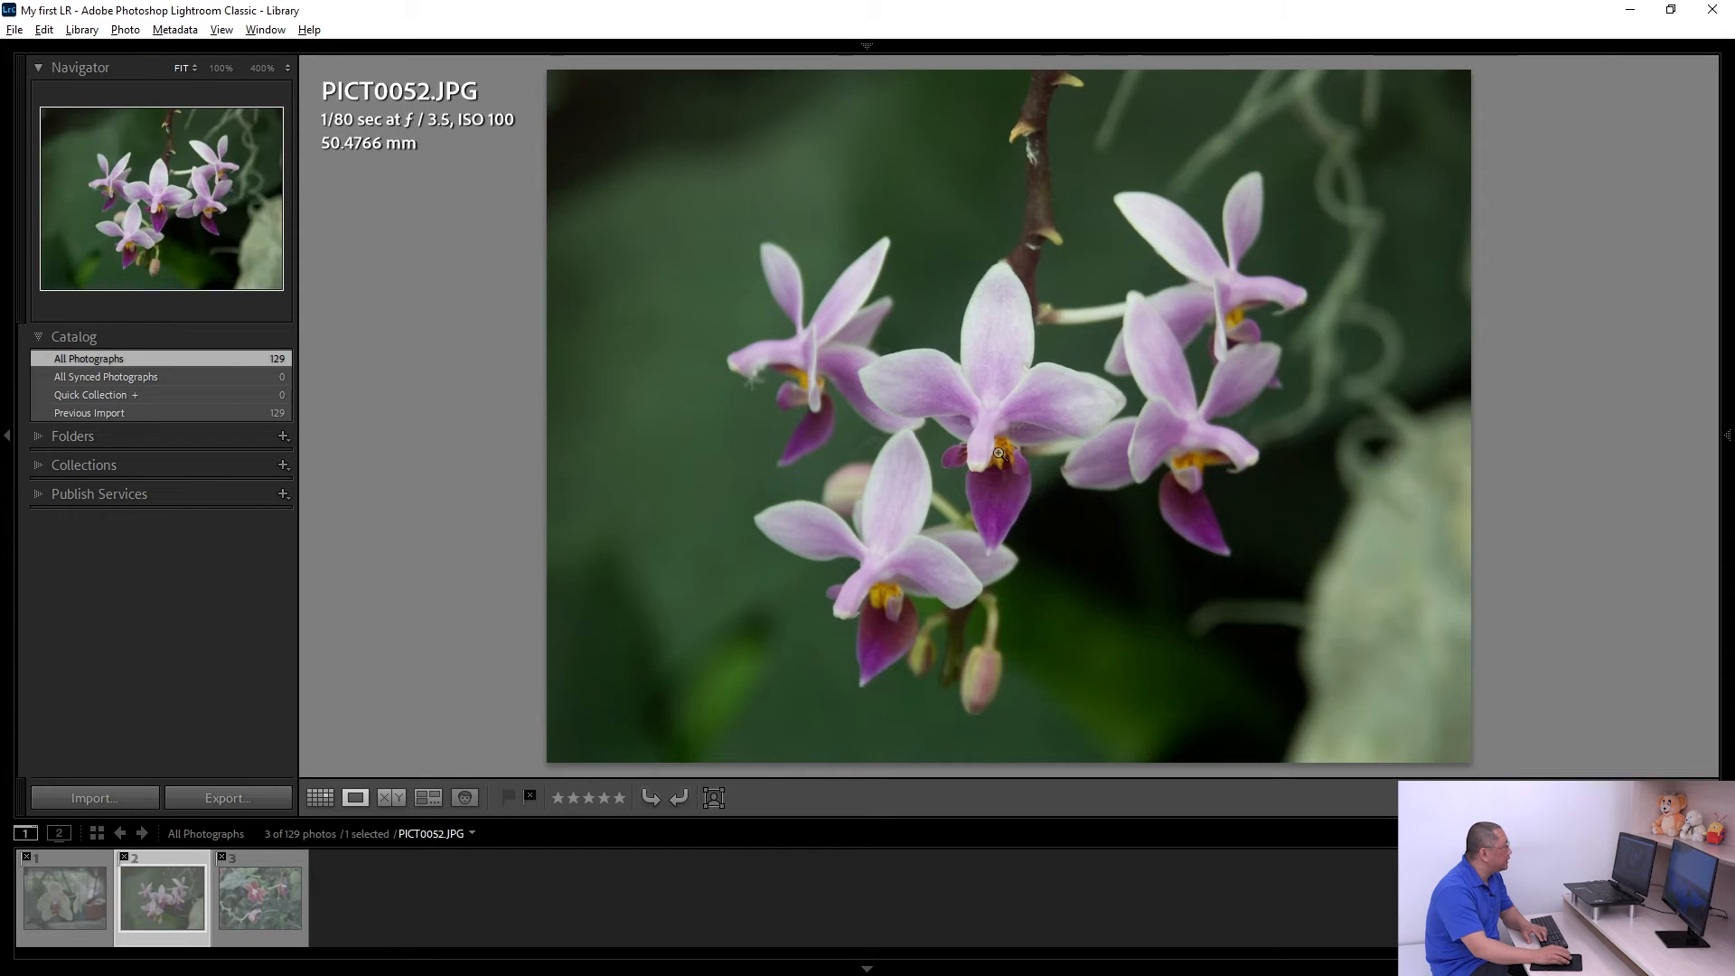
key(Left)
click(951, 414)
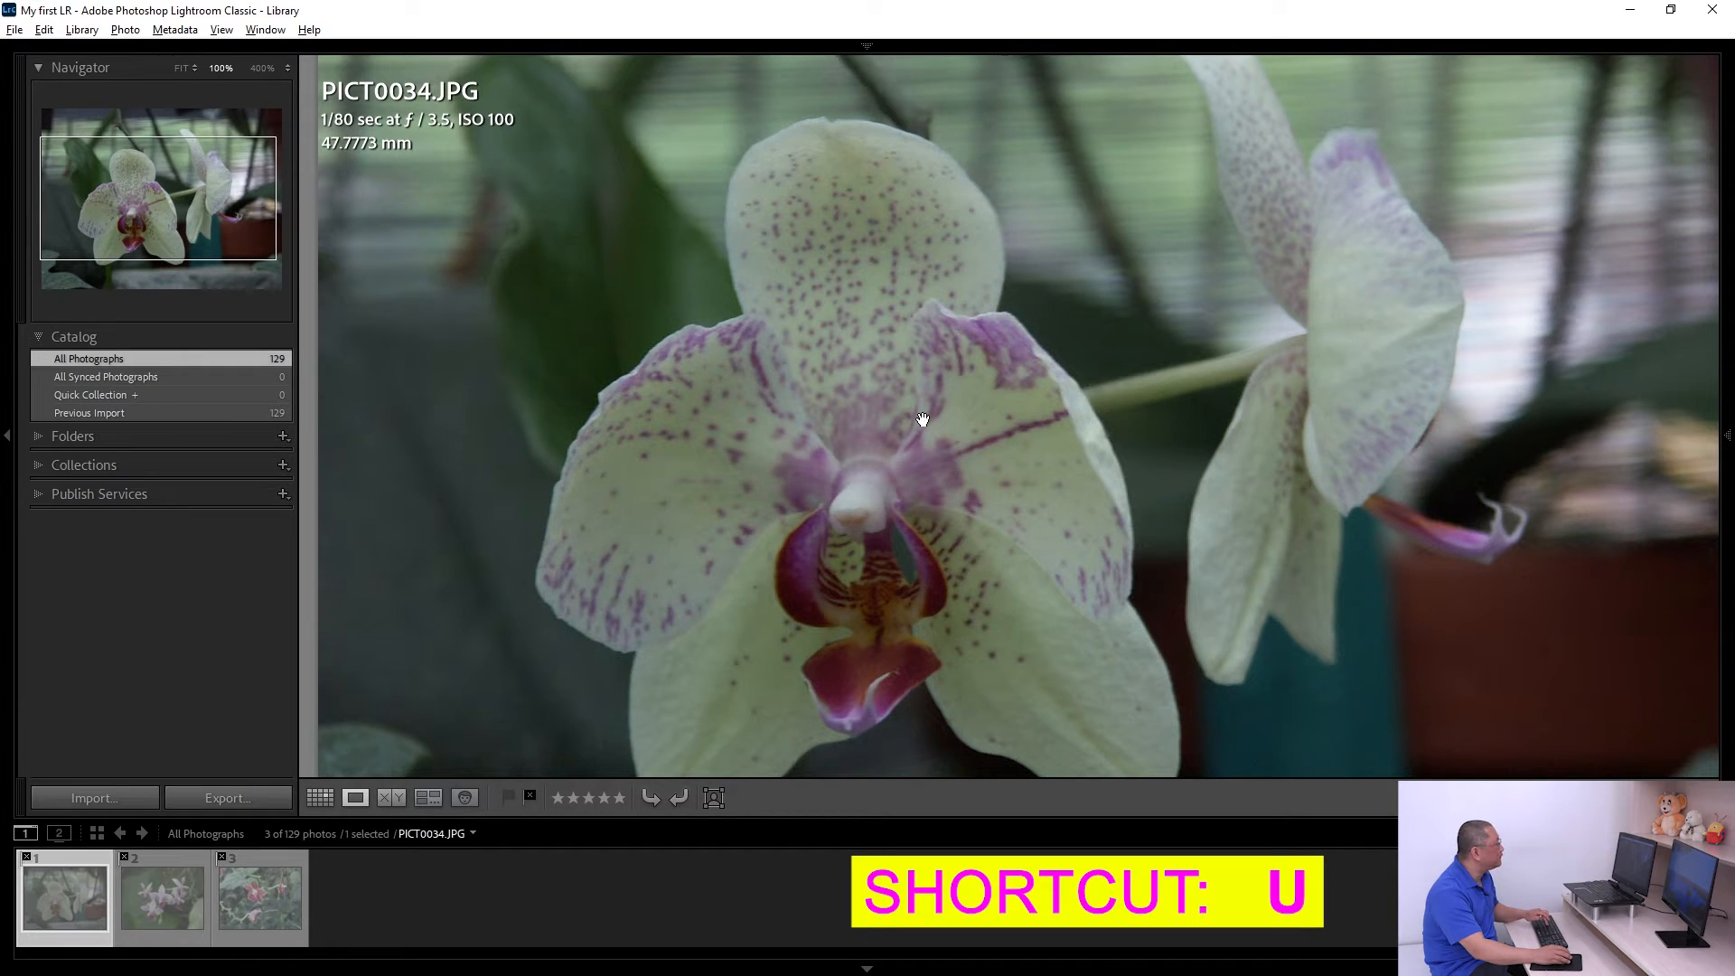
key(u)
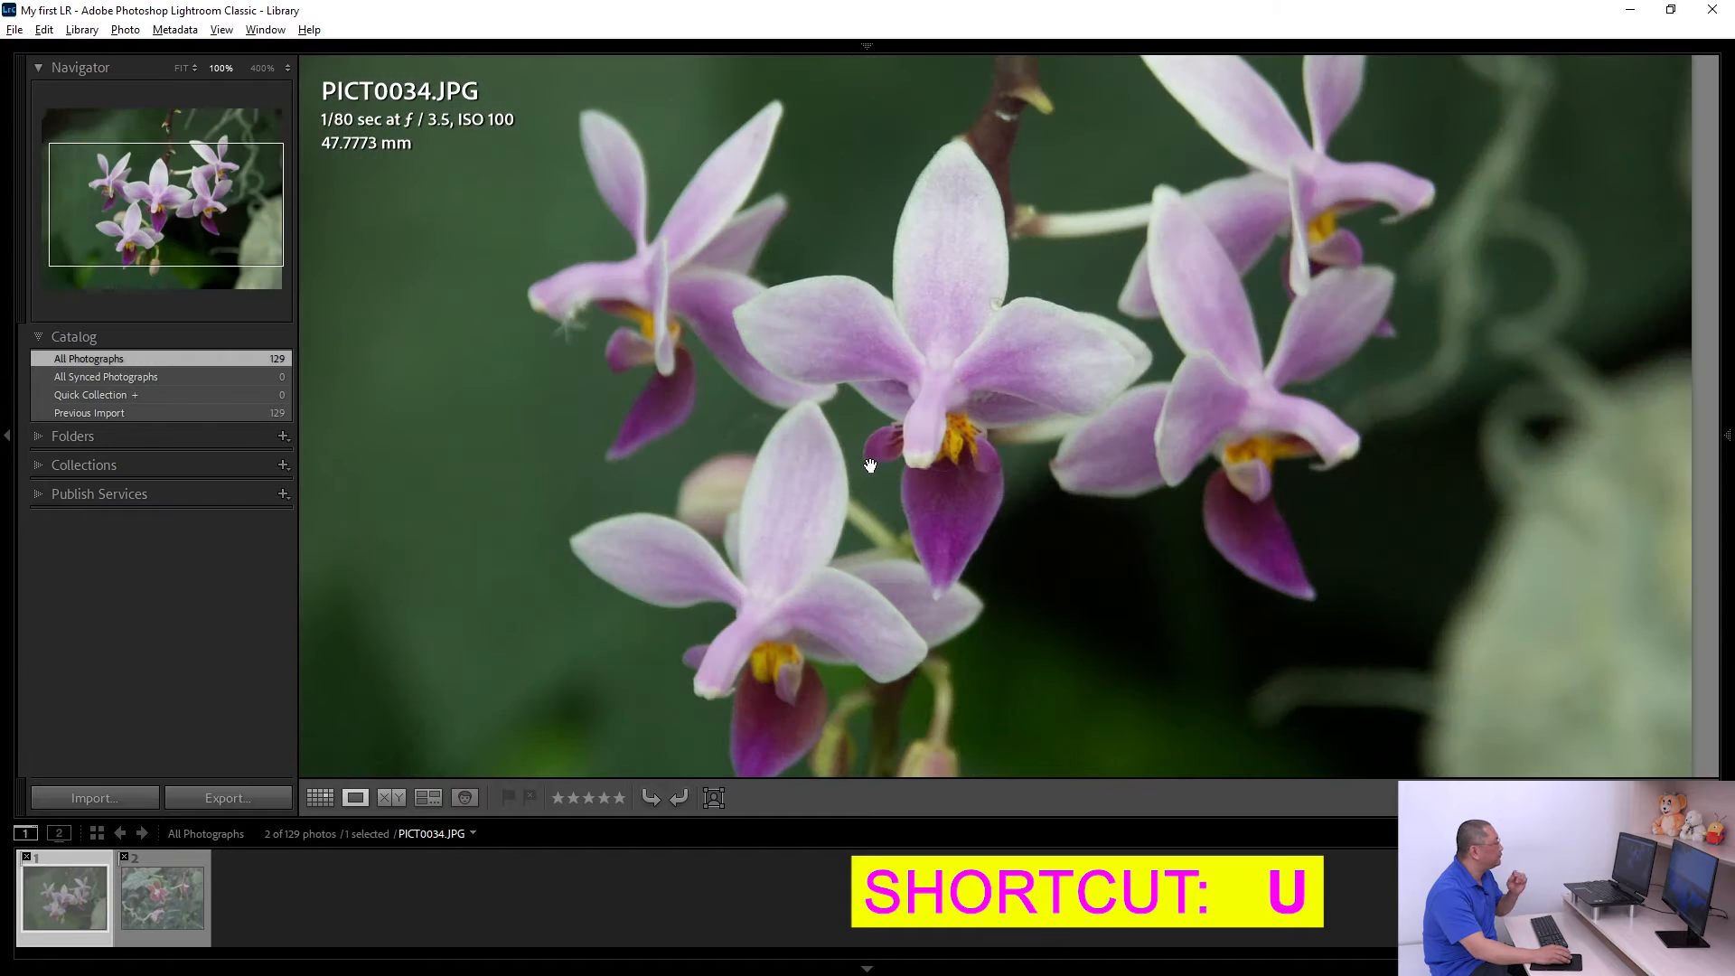
Step: Select all remaining rejected photos, PICT0052.JPG and PICT0079.JPG, in the grid and delete them from disk
click(172, 901)
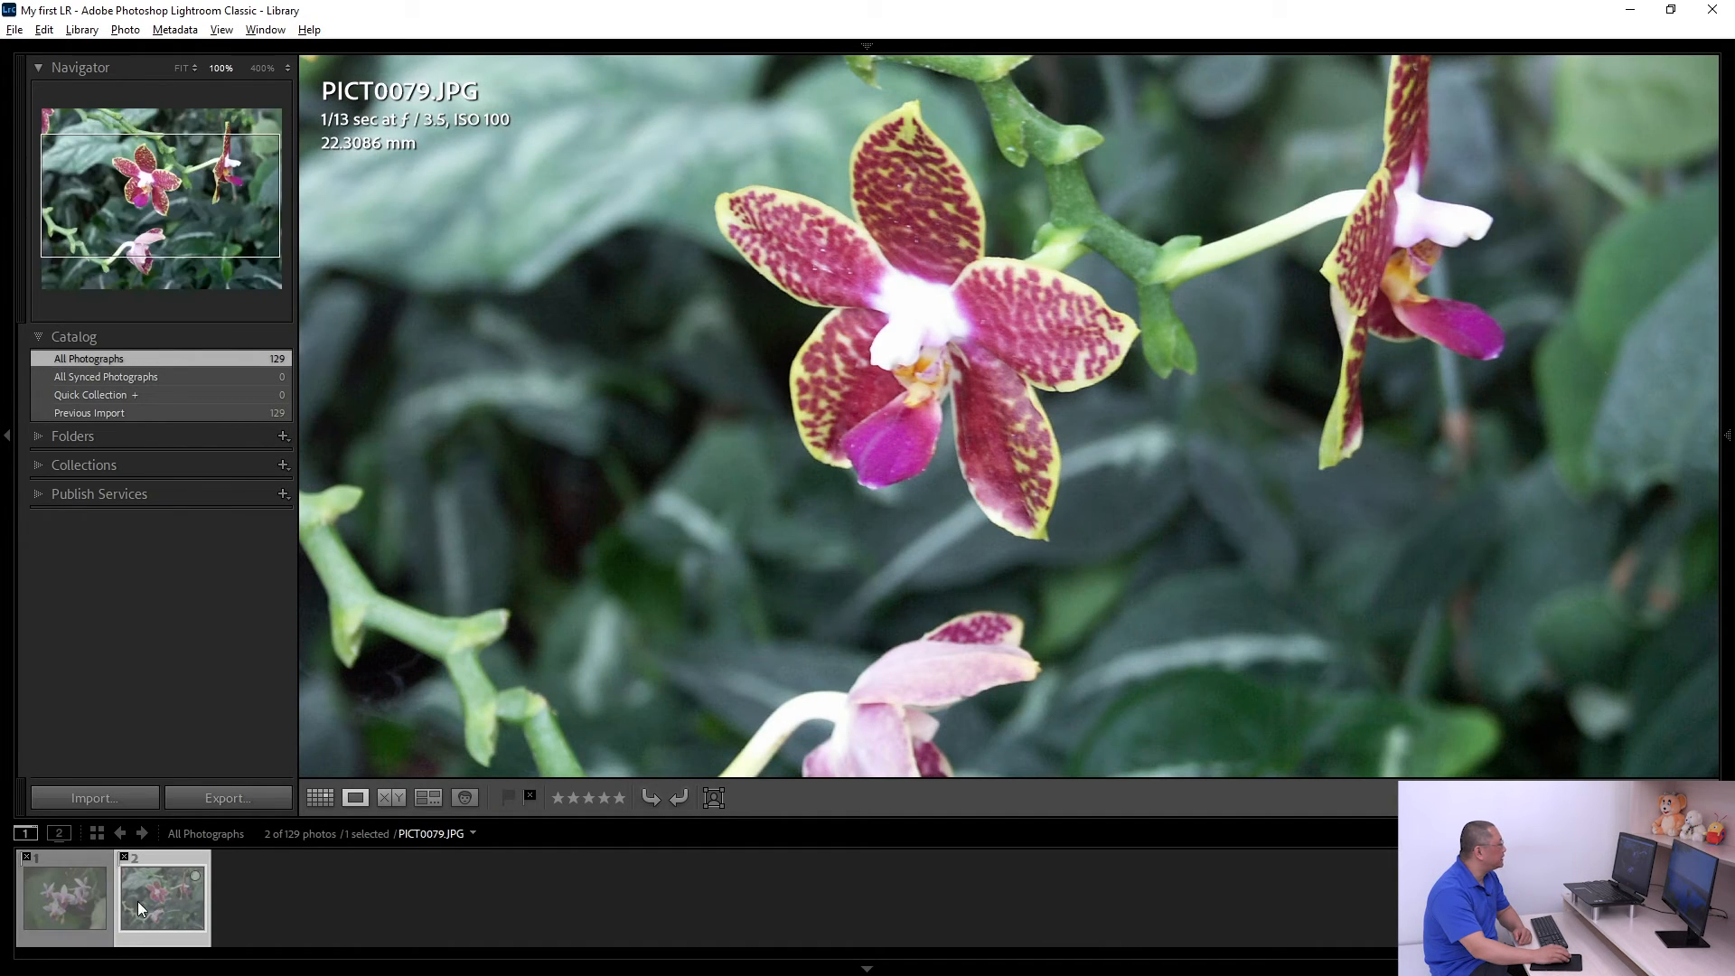
key(g)
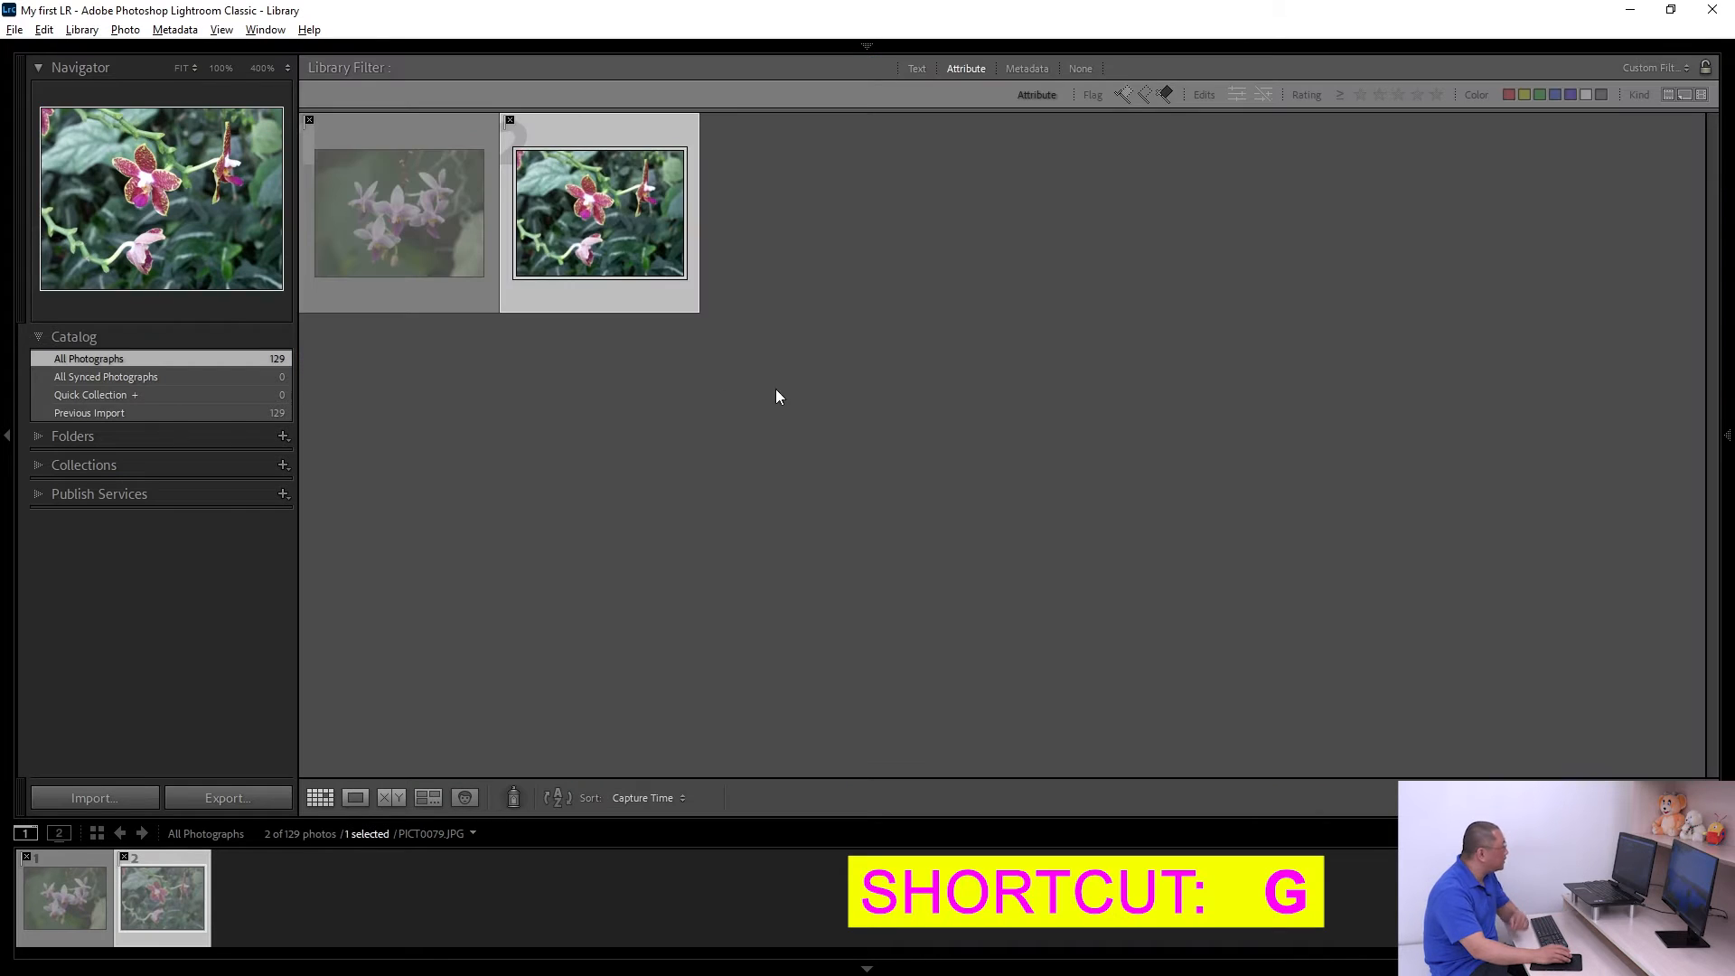
click(734, 374)
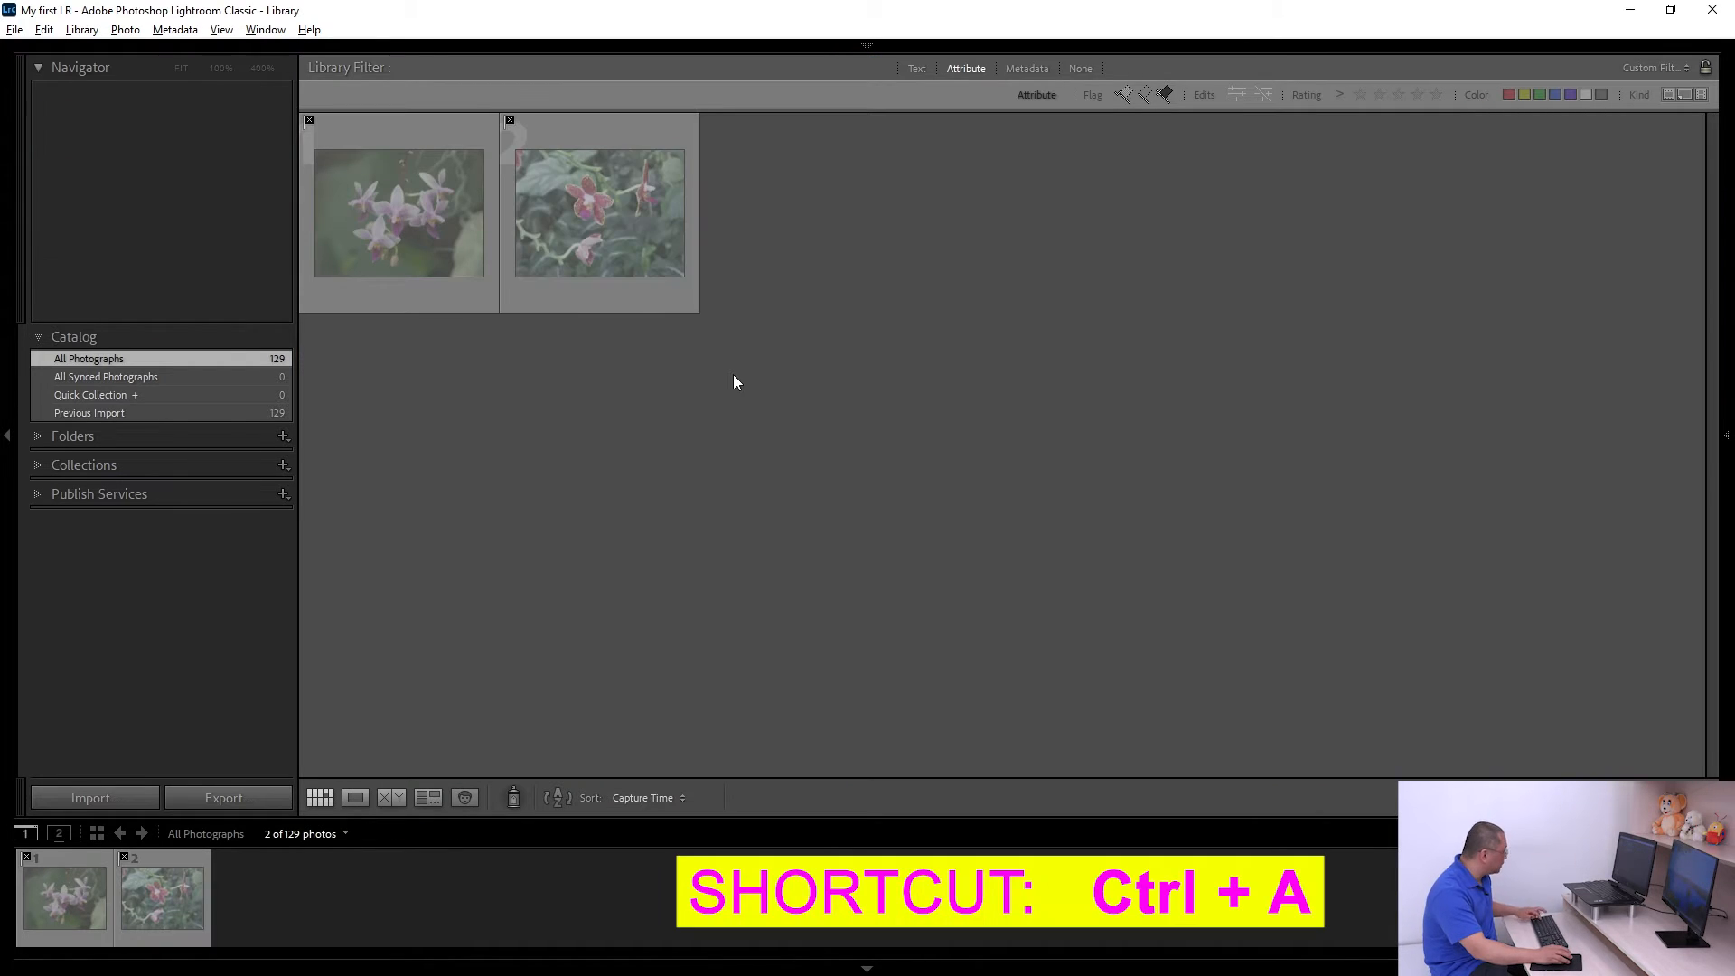
key(ctrl+a)
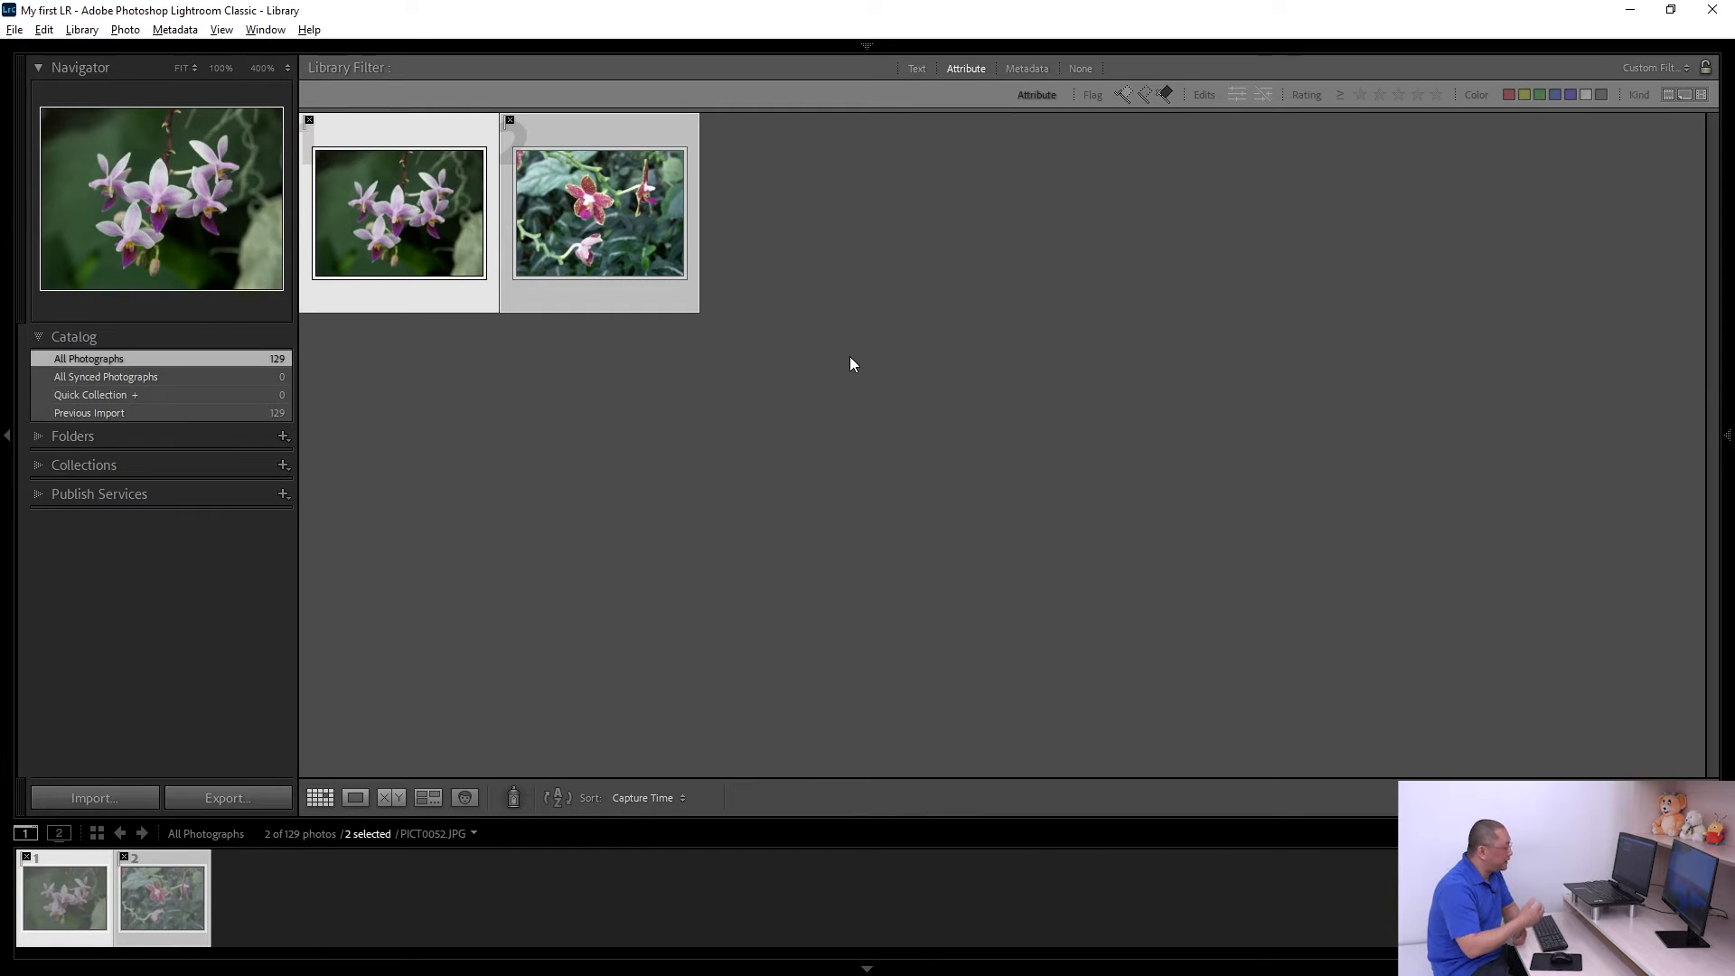
key(Delete)
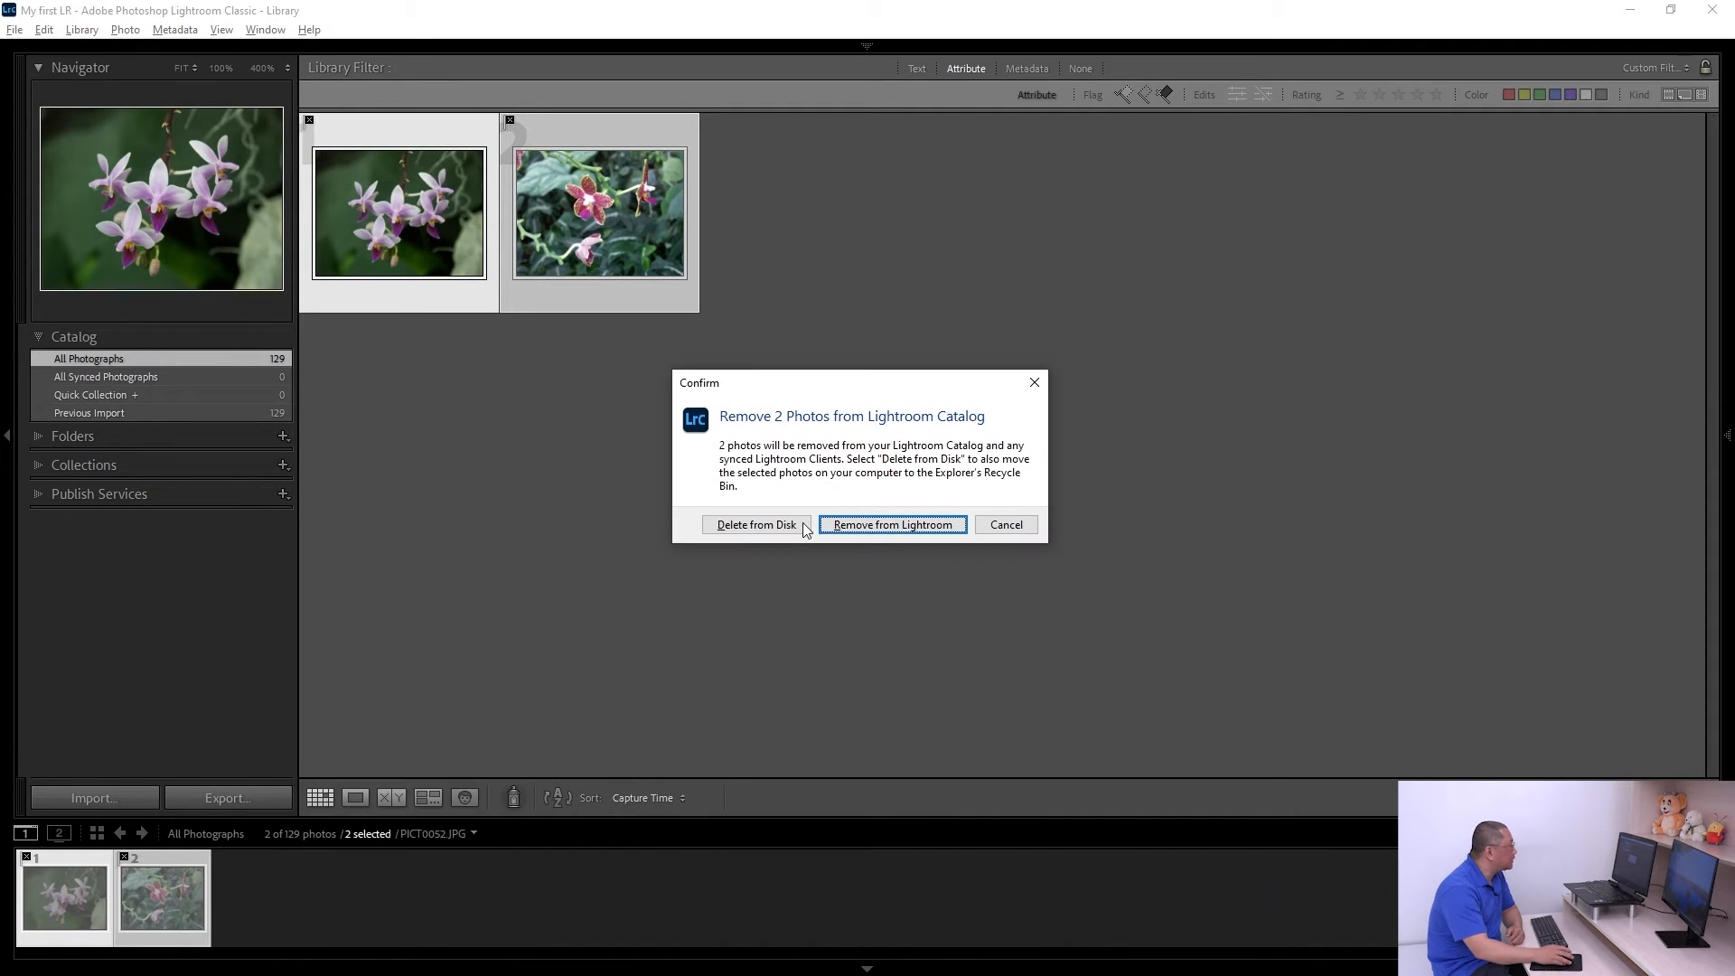
click(748, 527)
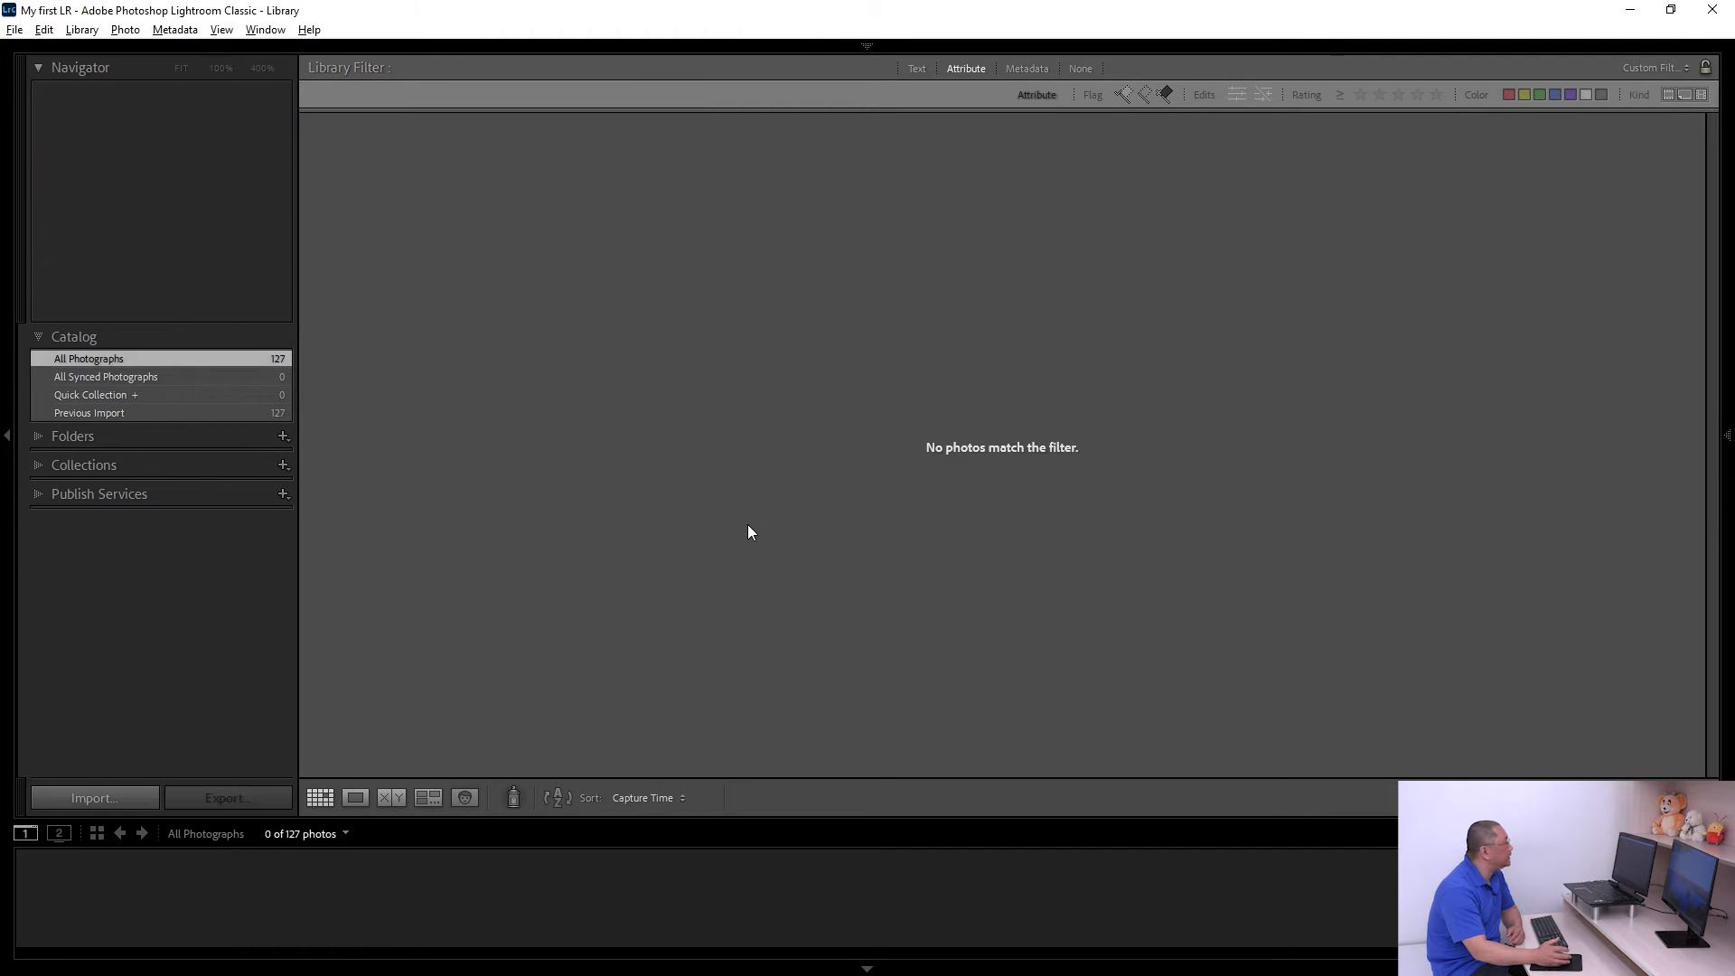
Step: Turn off the library filter and browse the full grid of photographs from end to start
key(ctrl+l)
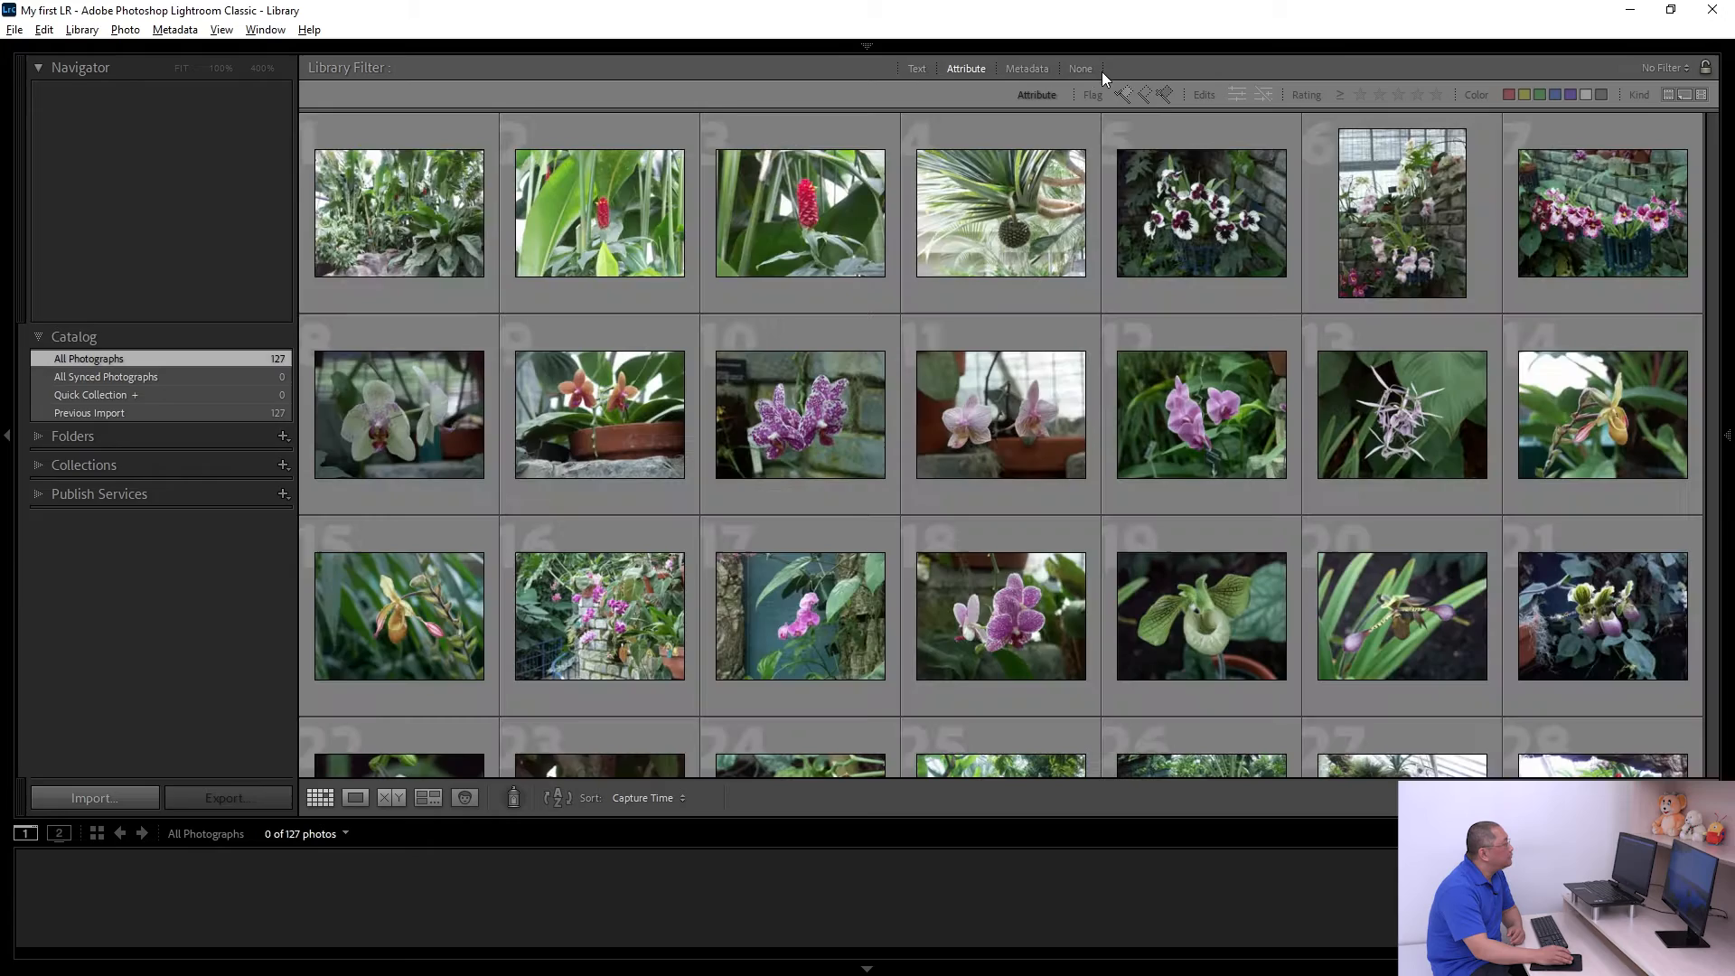
scroll(1121, 360, down, 15)
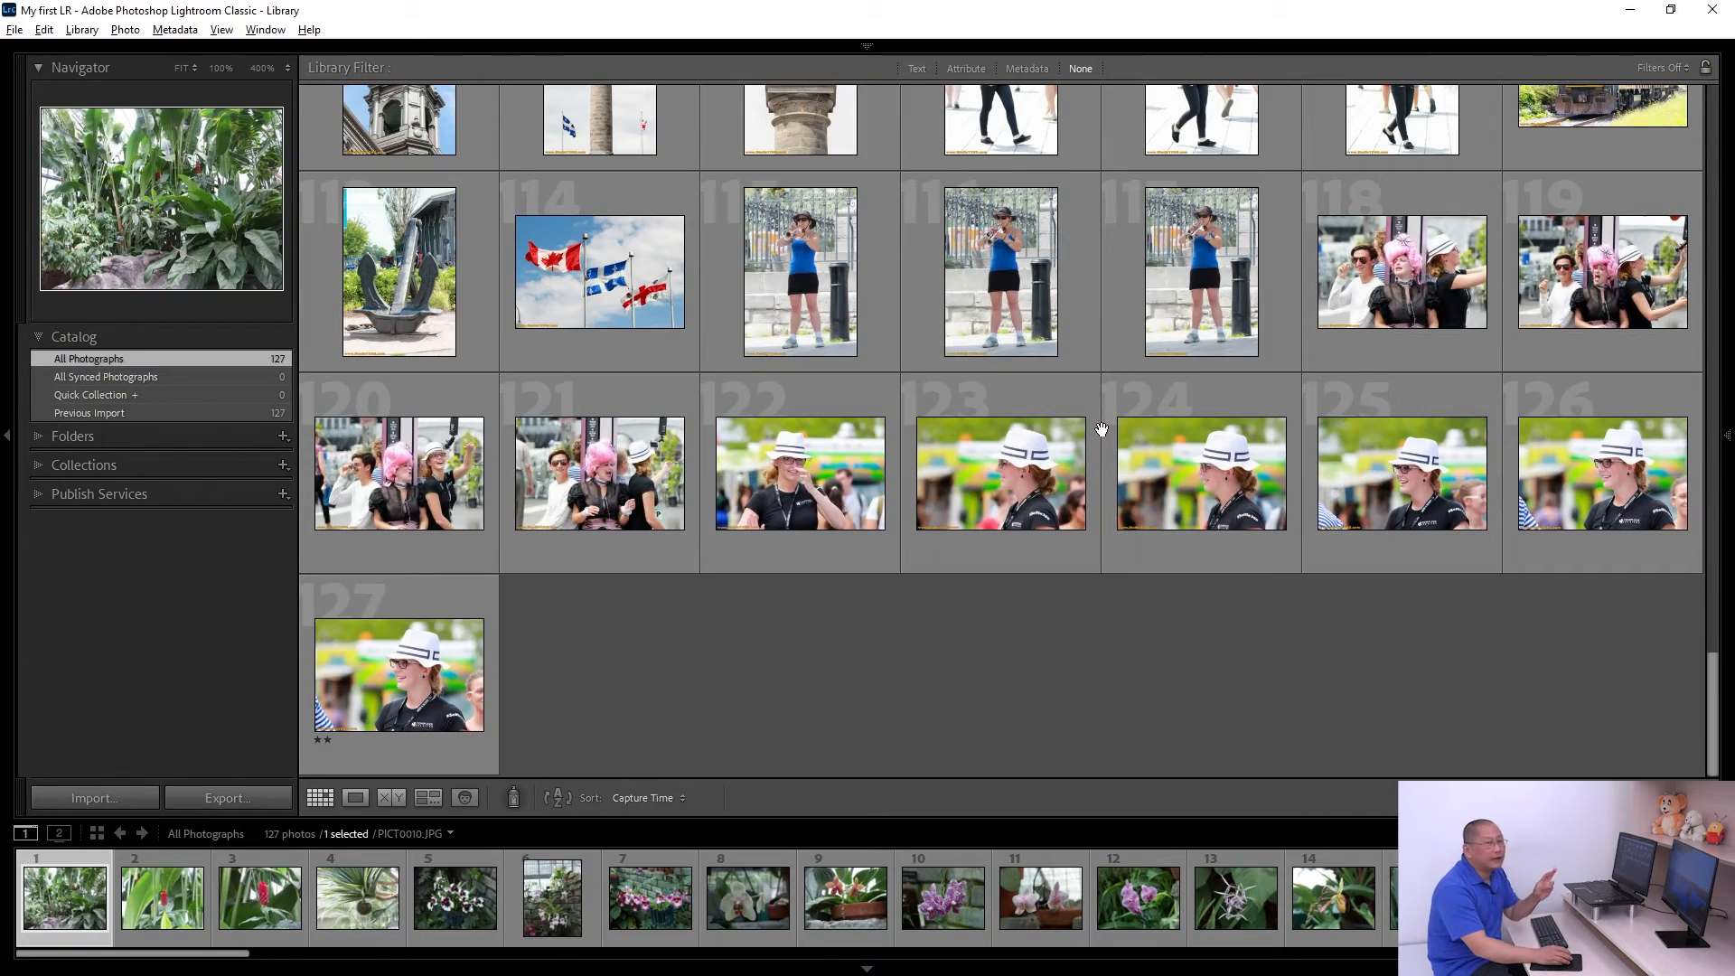
scroll(1103, 427, up, 5)
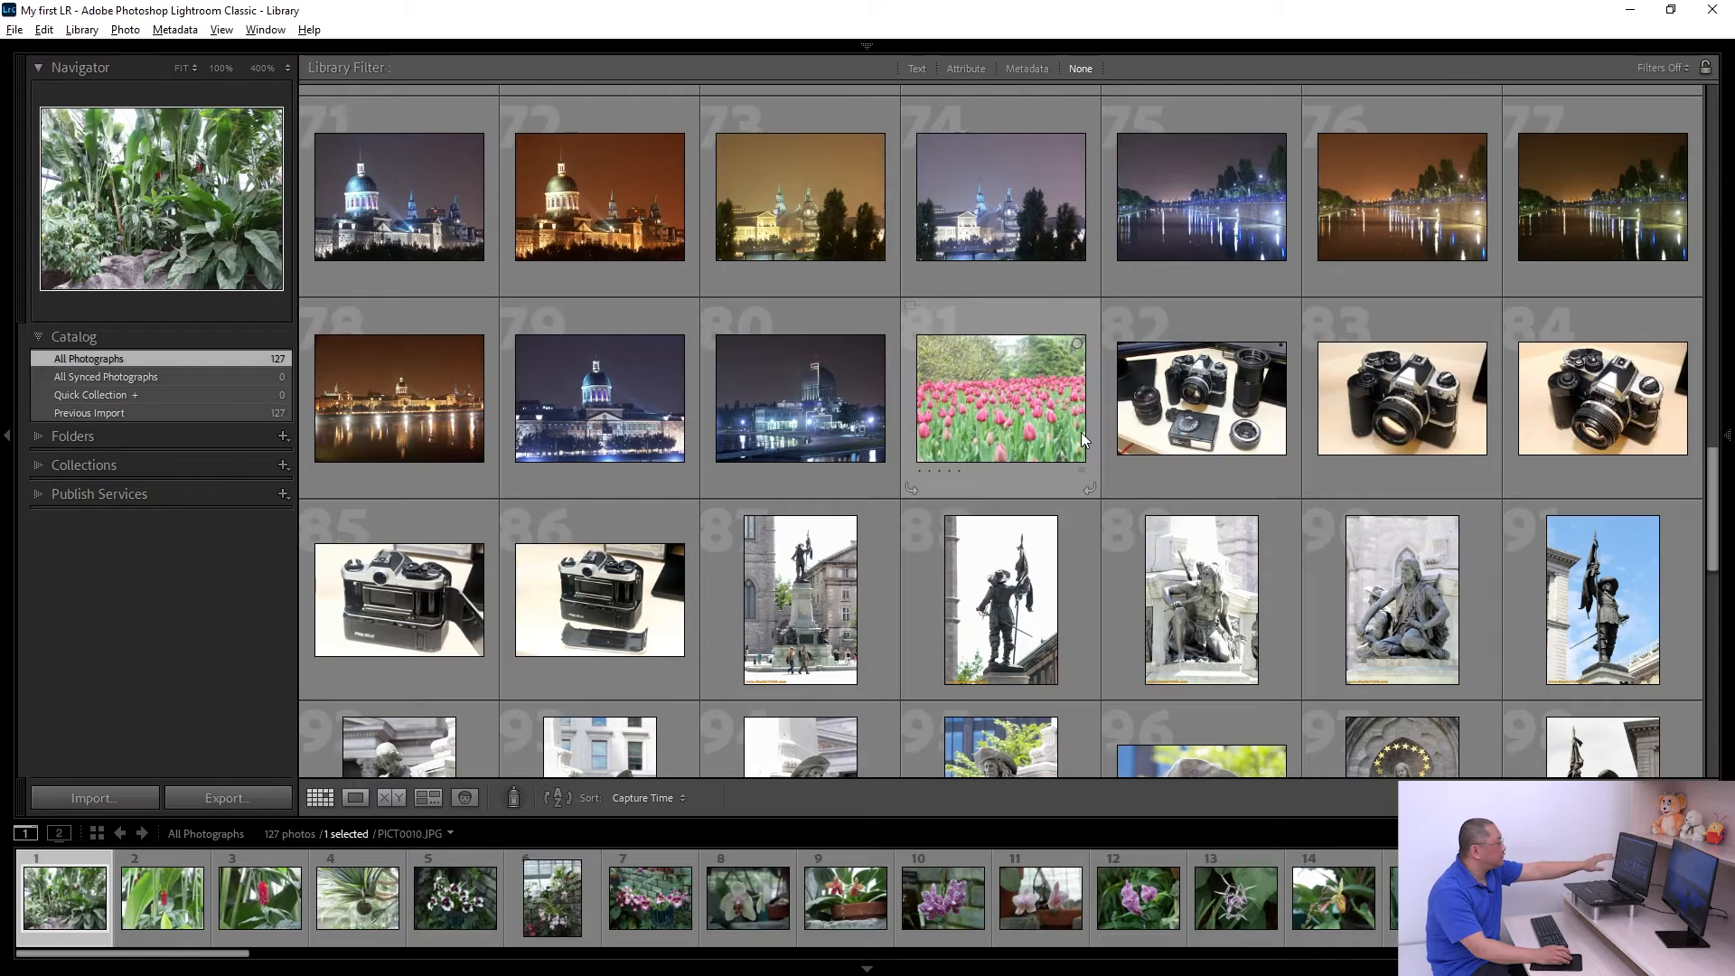
scroll(1094, 432, up, 5)
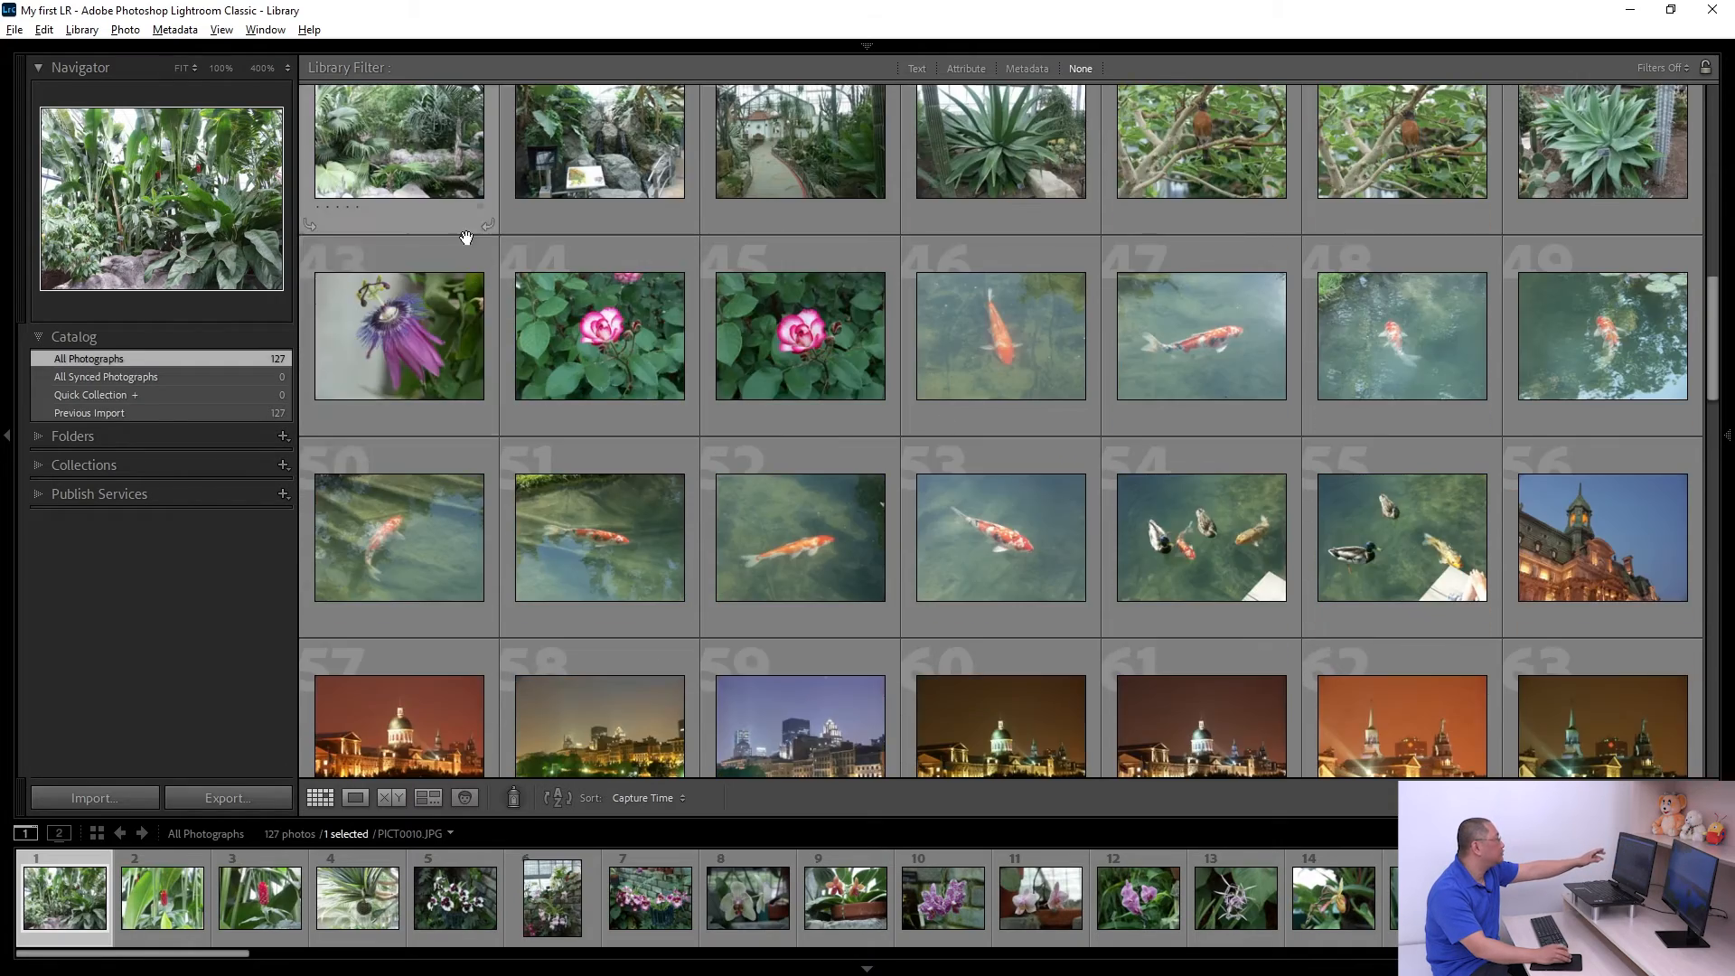
scroll(466, 238, up, 5)
Step: Open PICT0010.JPG in Loupe view, check it at 100% and Fit, and return to the grid
double_click(421, 195)
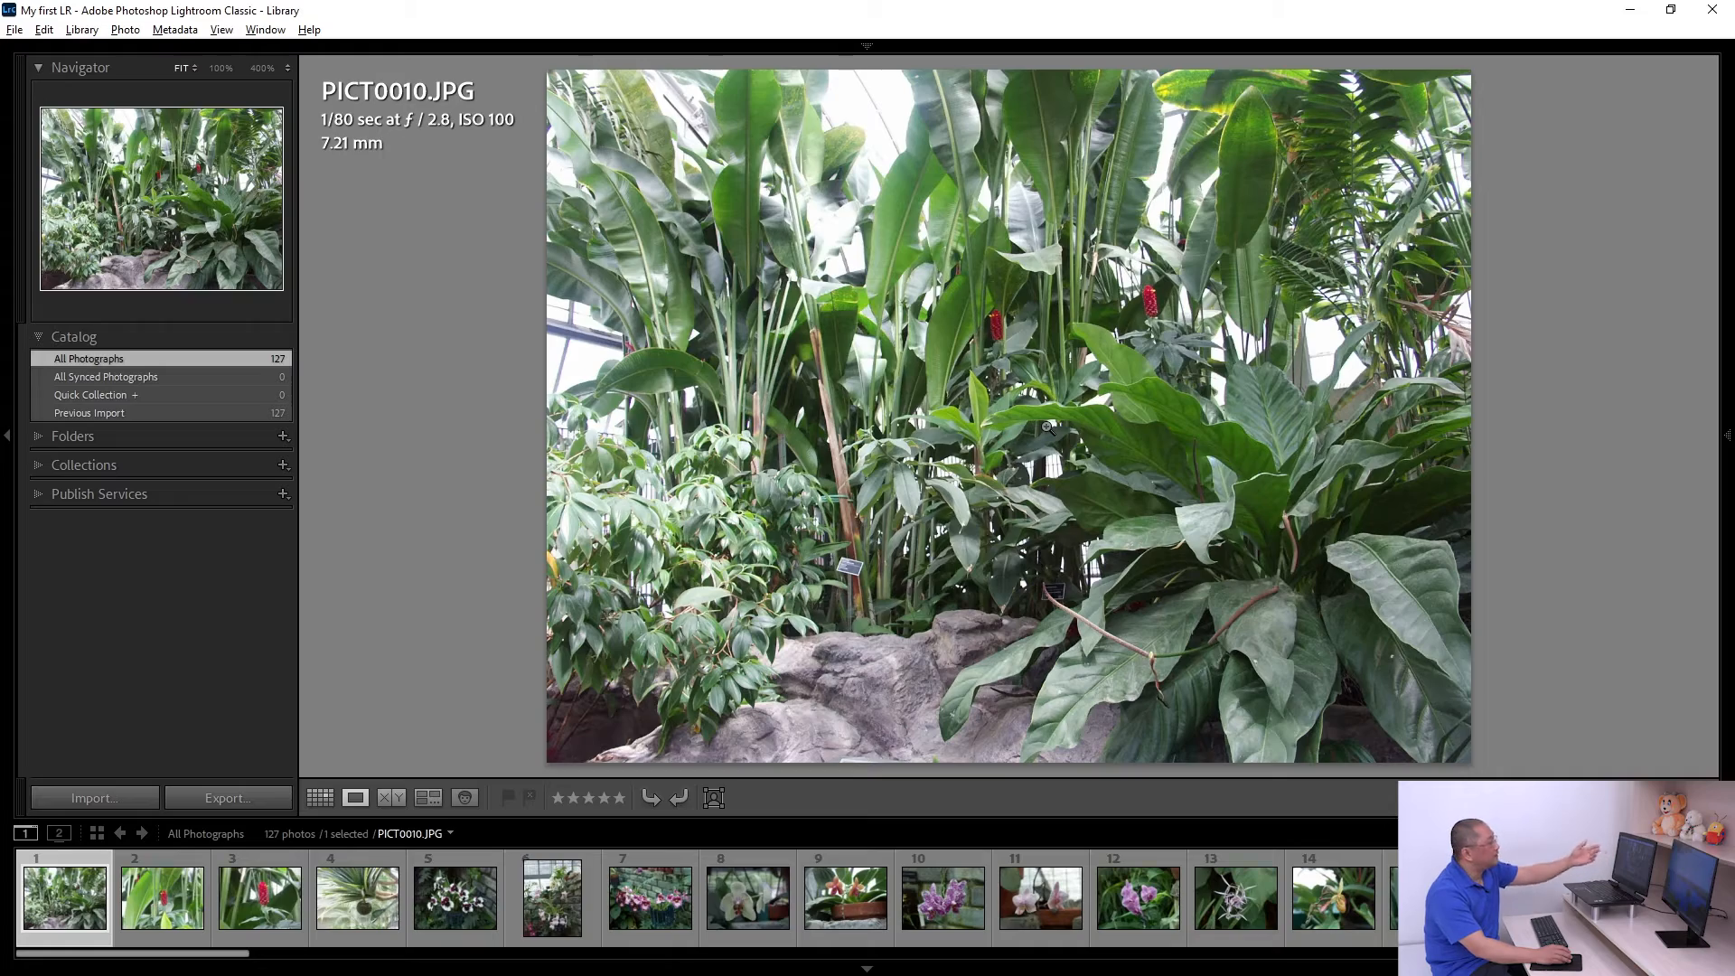
click(1013, 433)
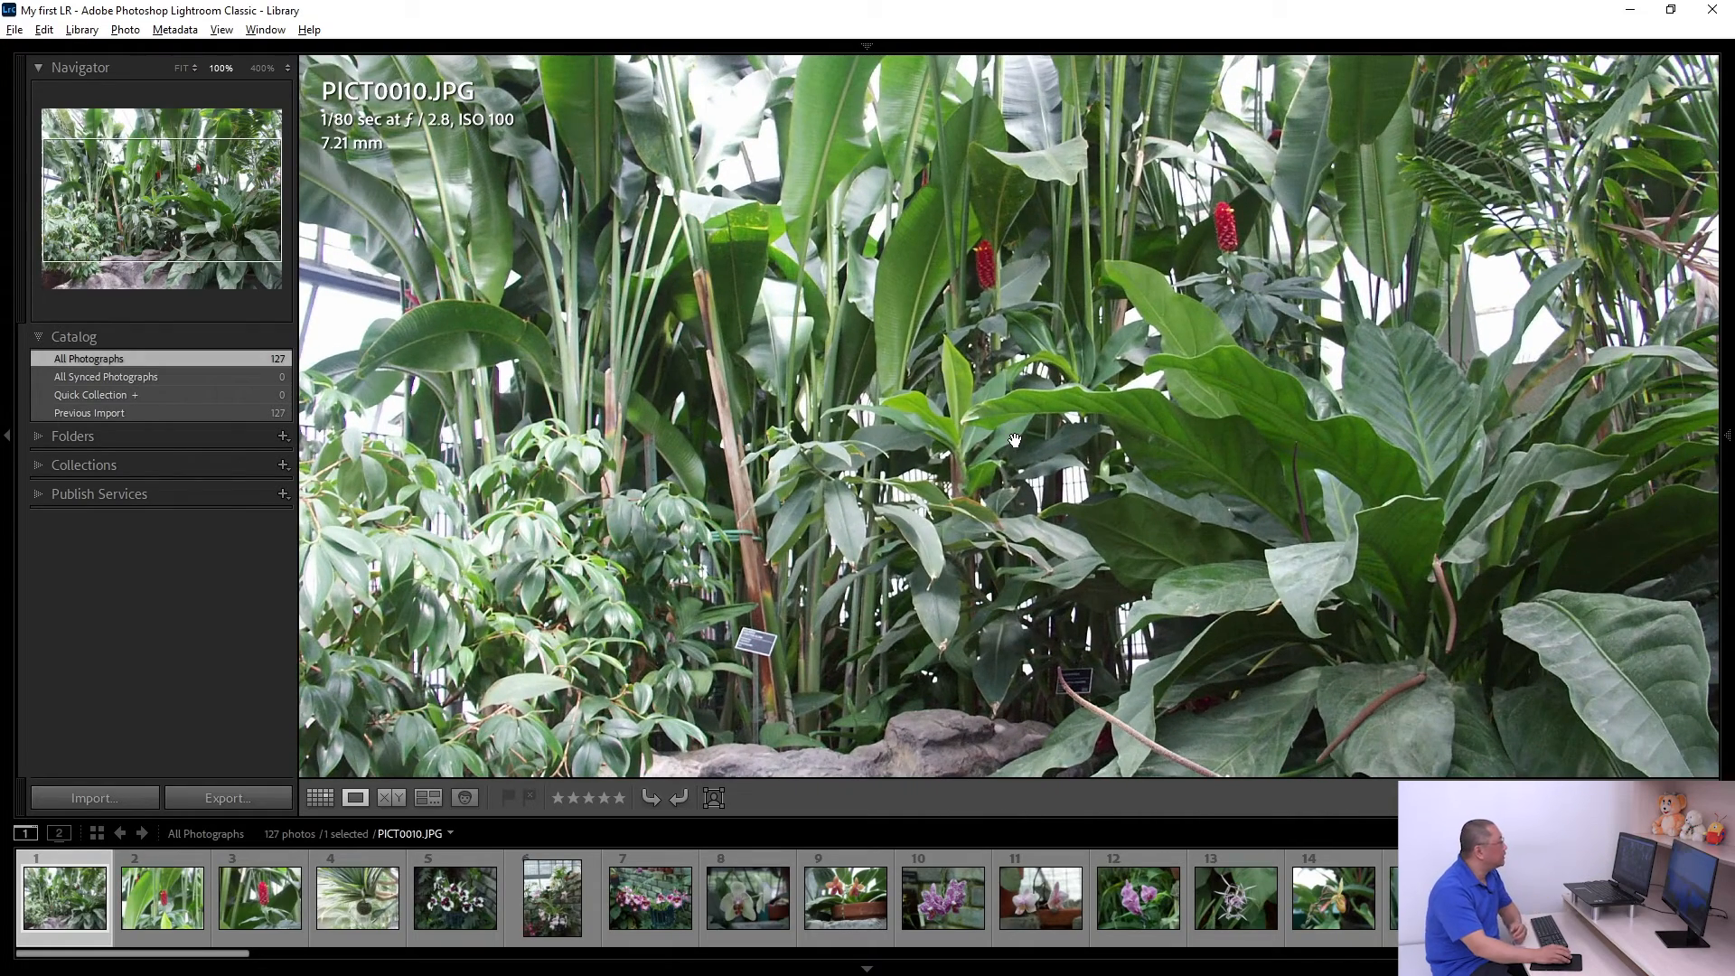
click(1015, 442)
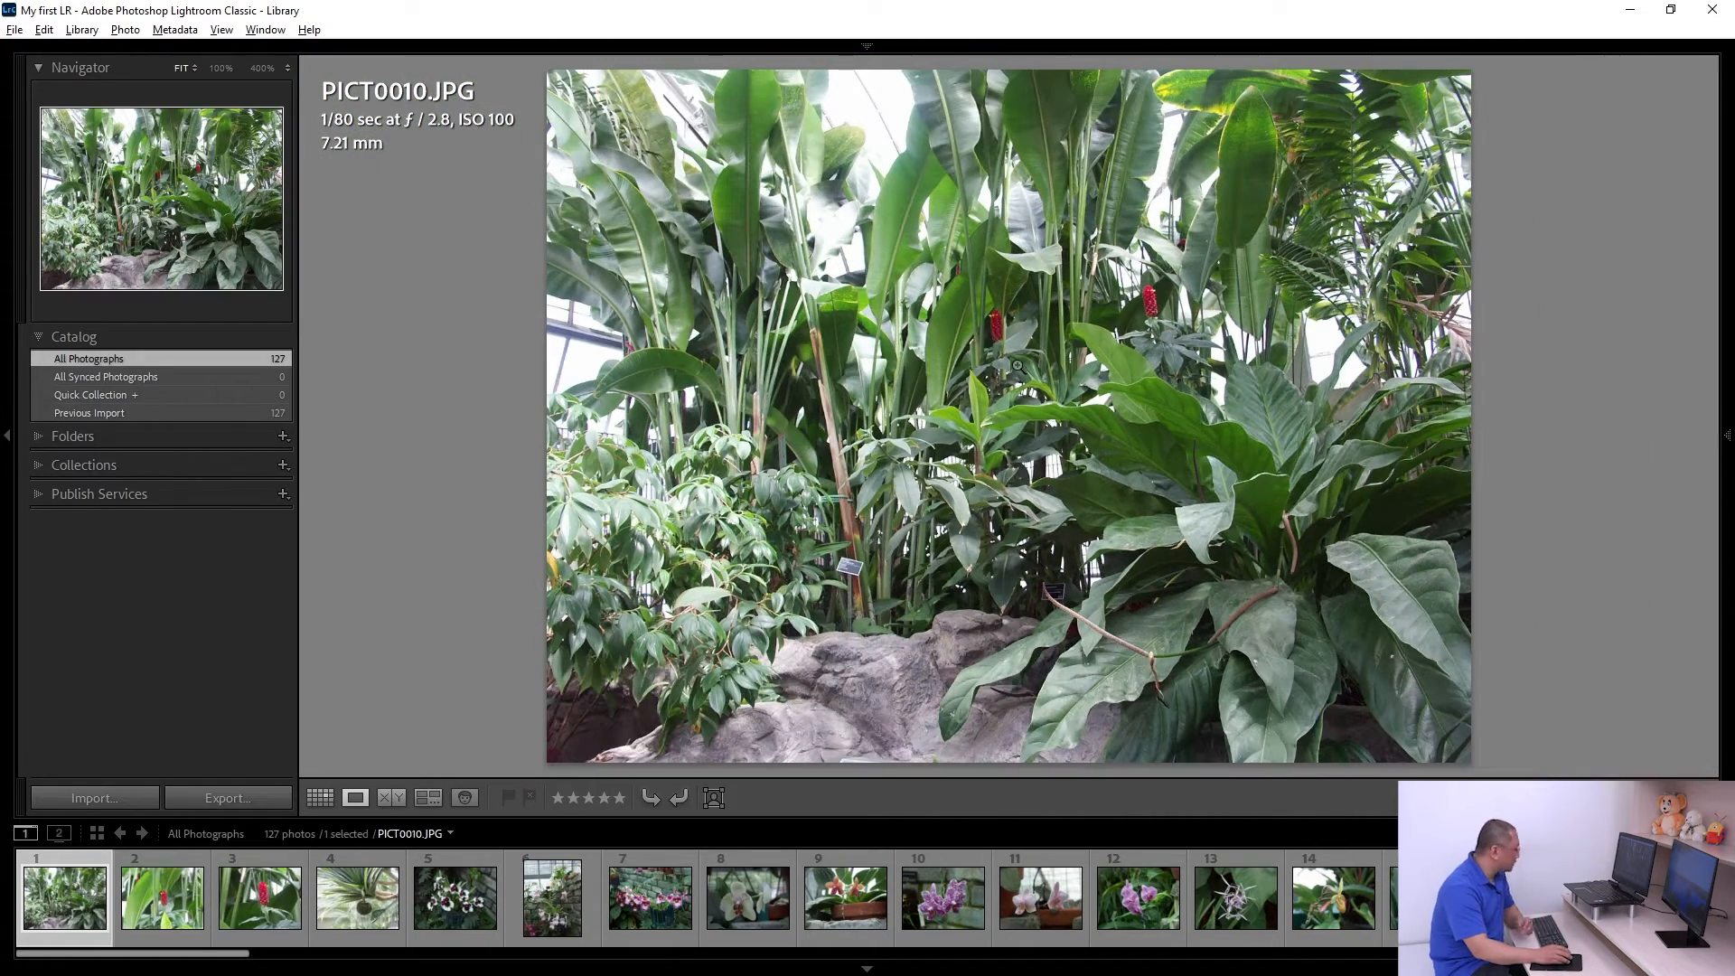
key(g)
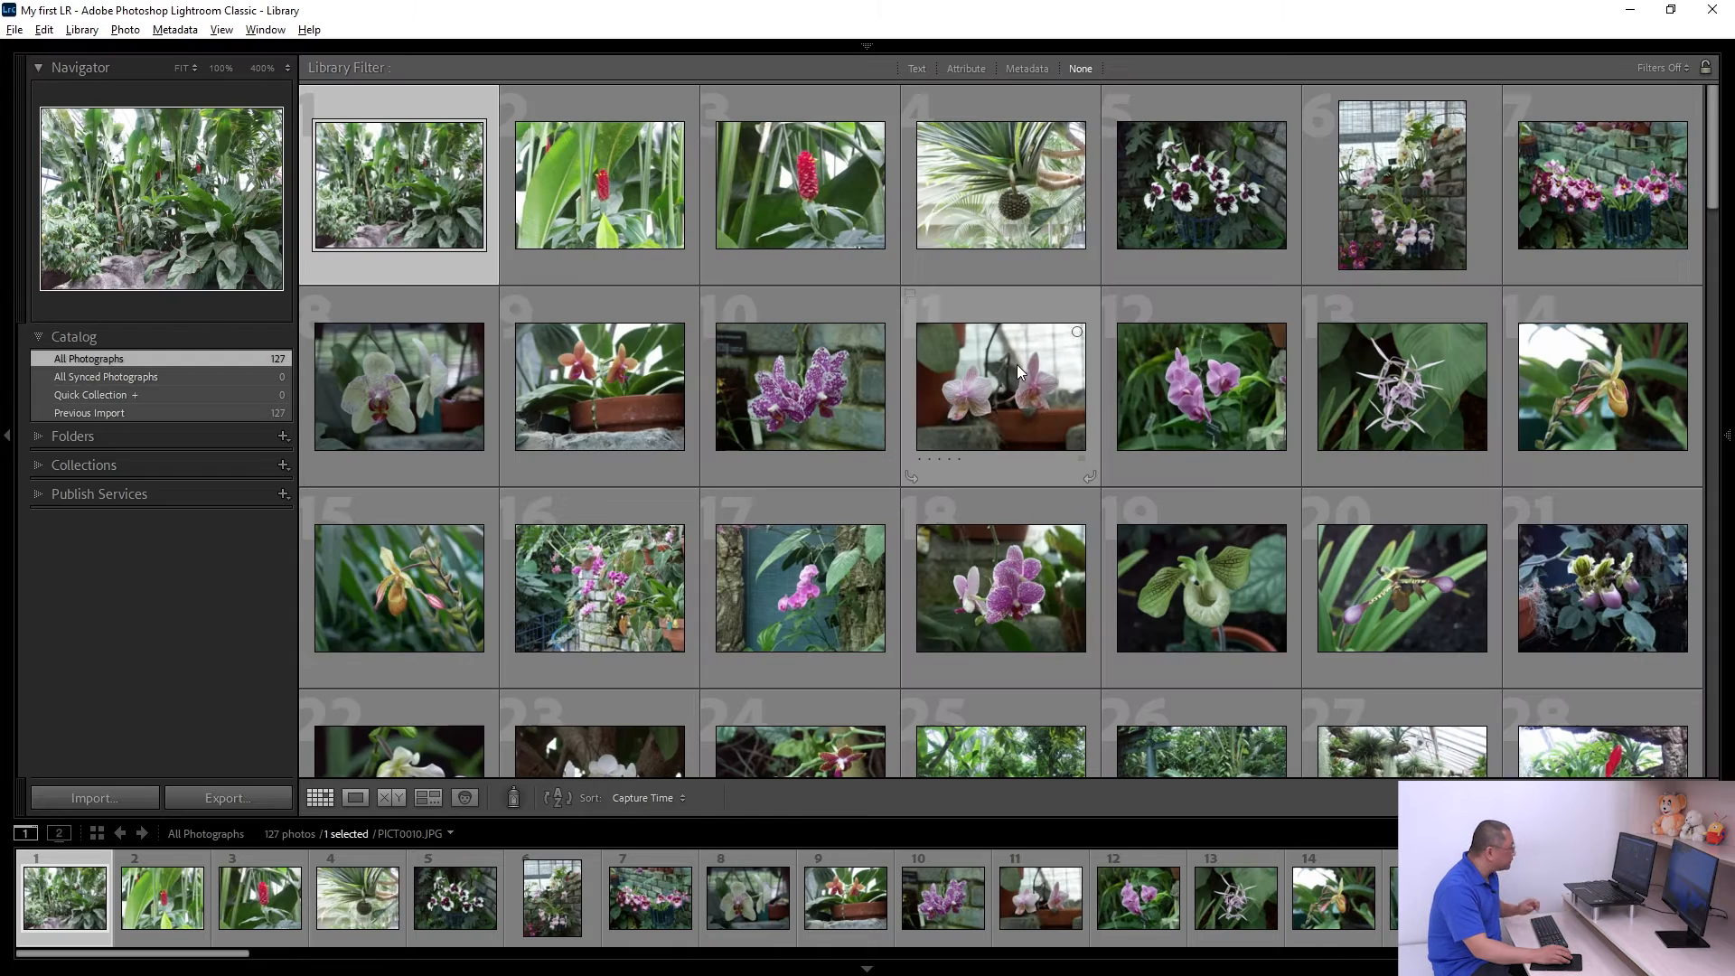
Step: Open PICT0012.JPG in Loupe view, check it at 100% and Fit, and advance to PICT0013.JPG
double_click(610, 187)
click(1035, 431)
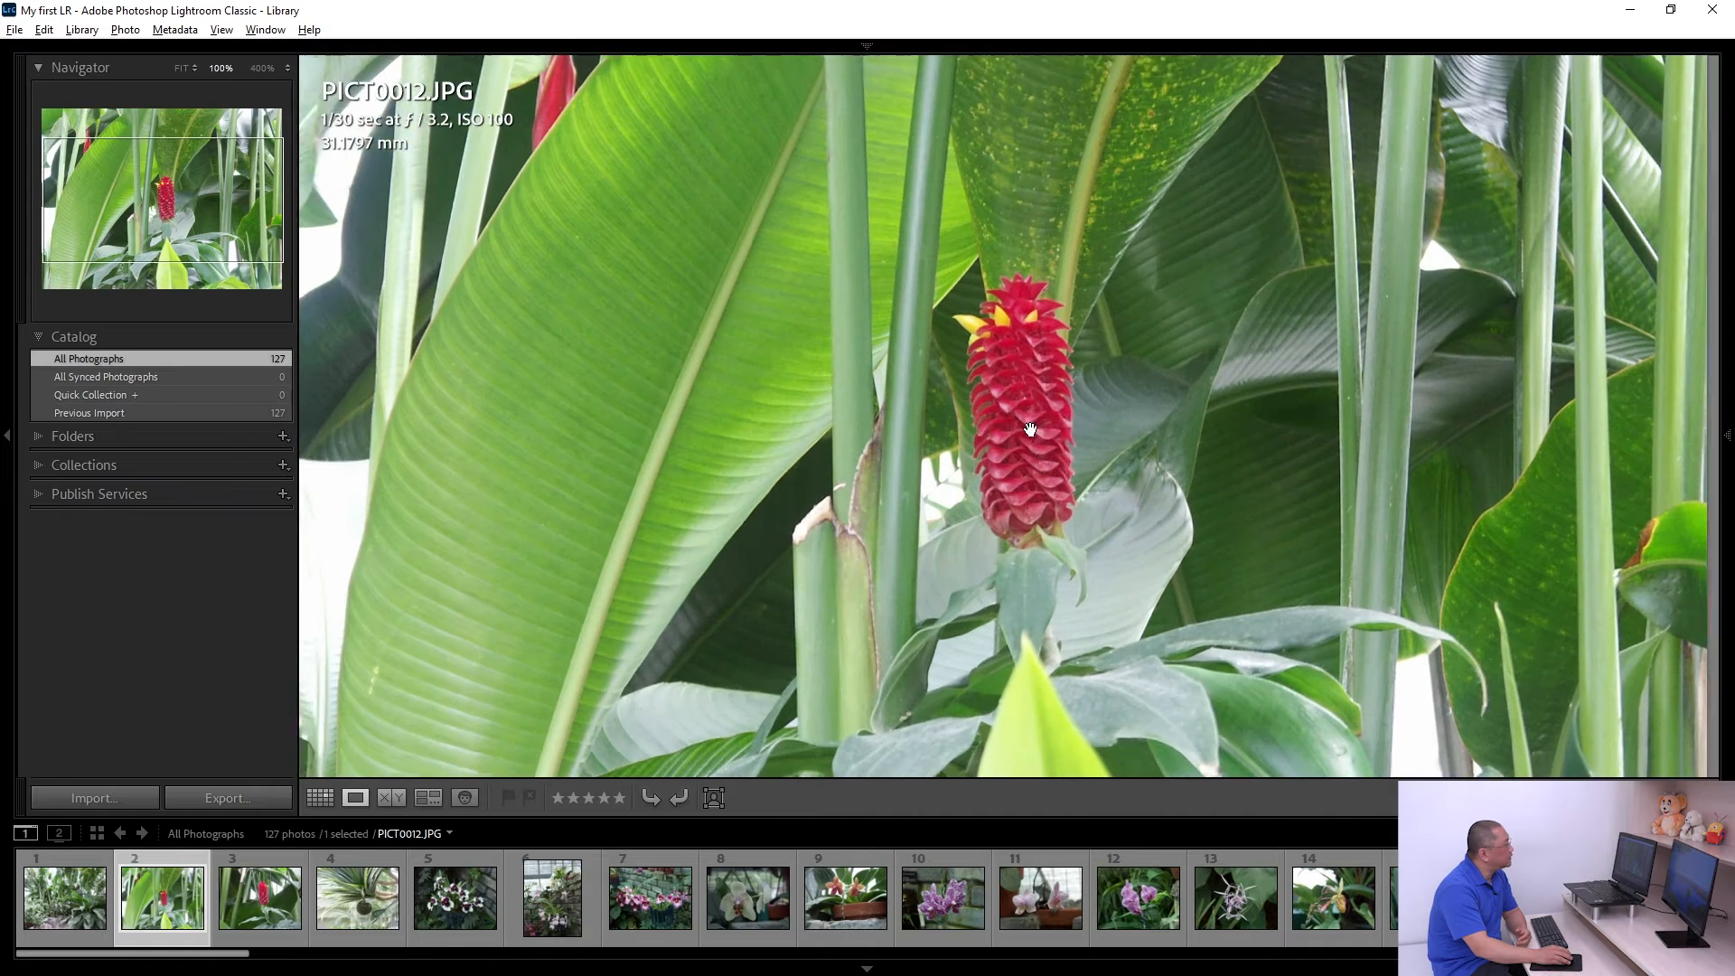
click(1040, 432)
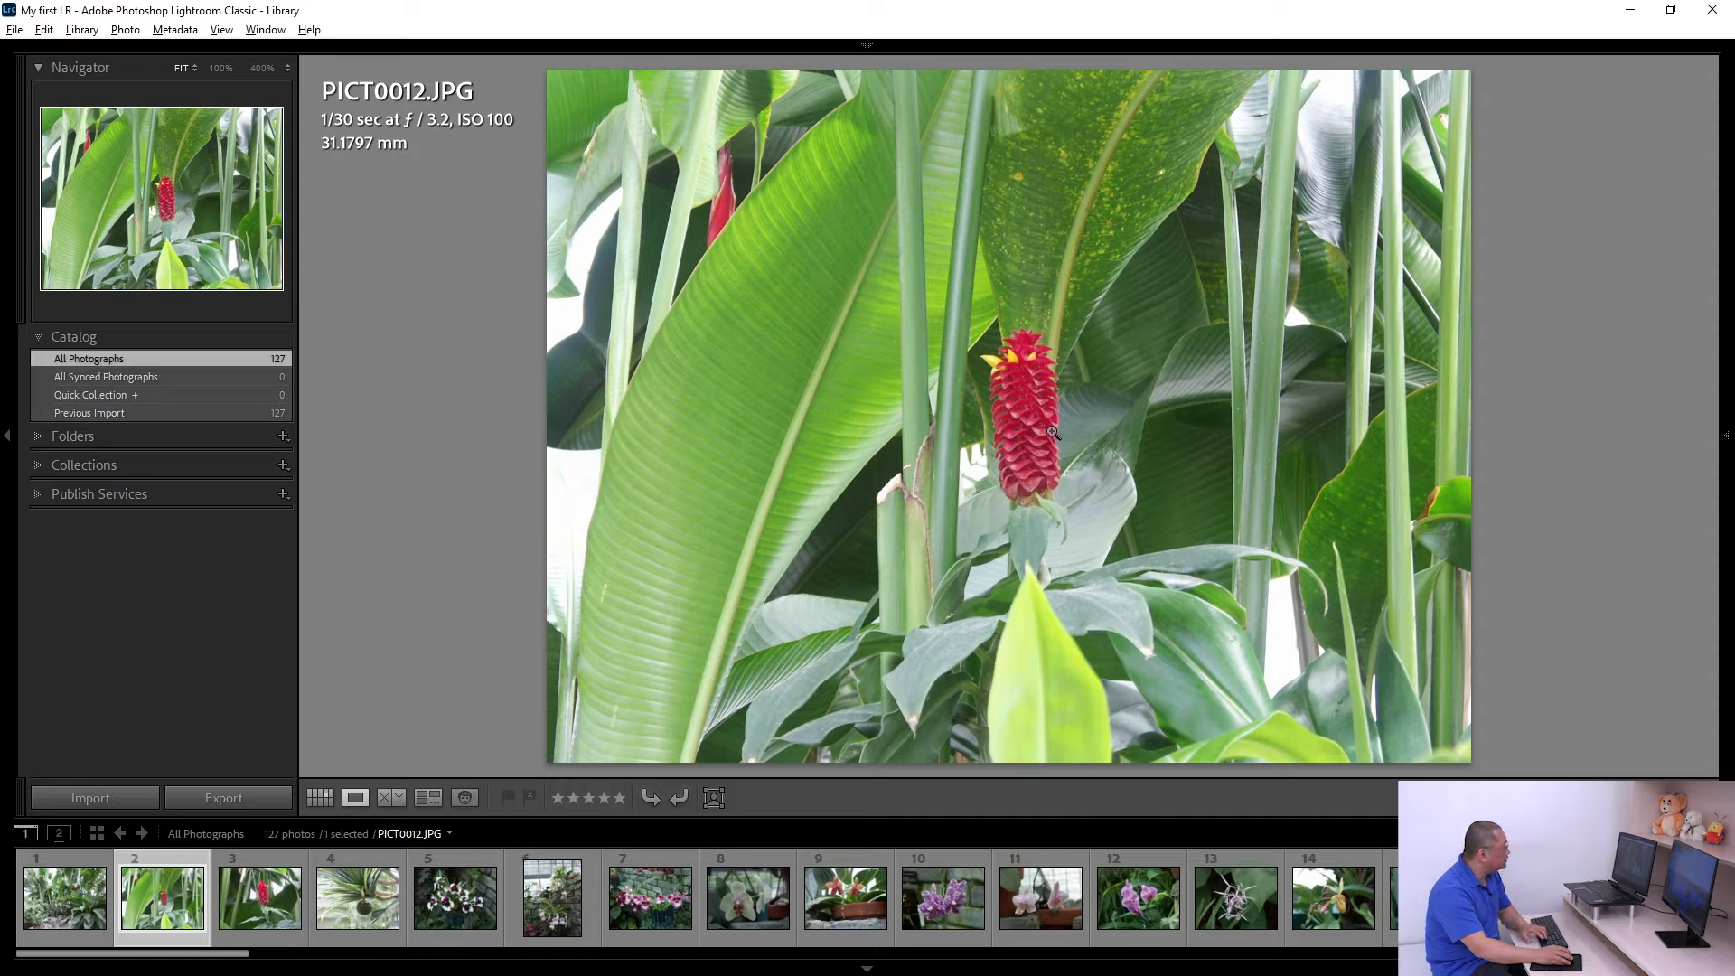
key(Right)
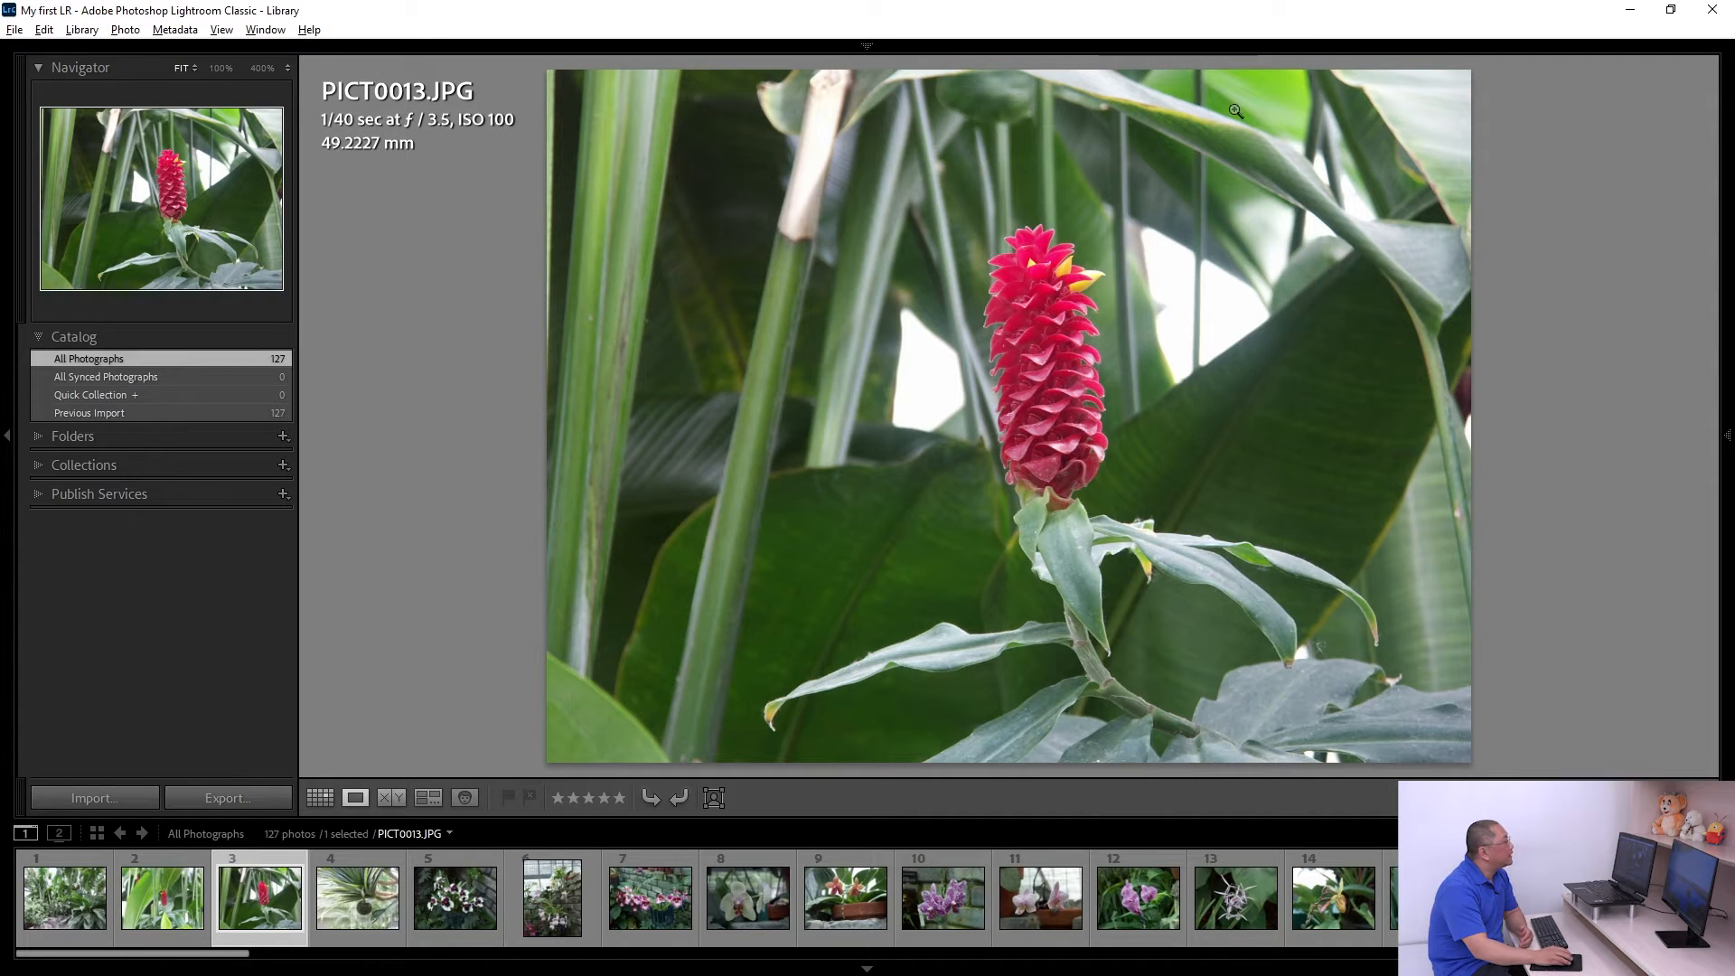
mouse_move(1255, 45)
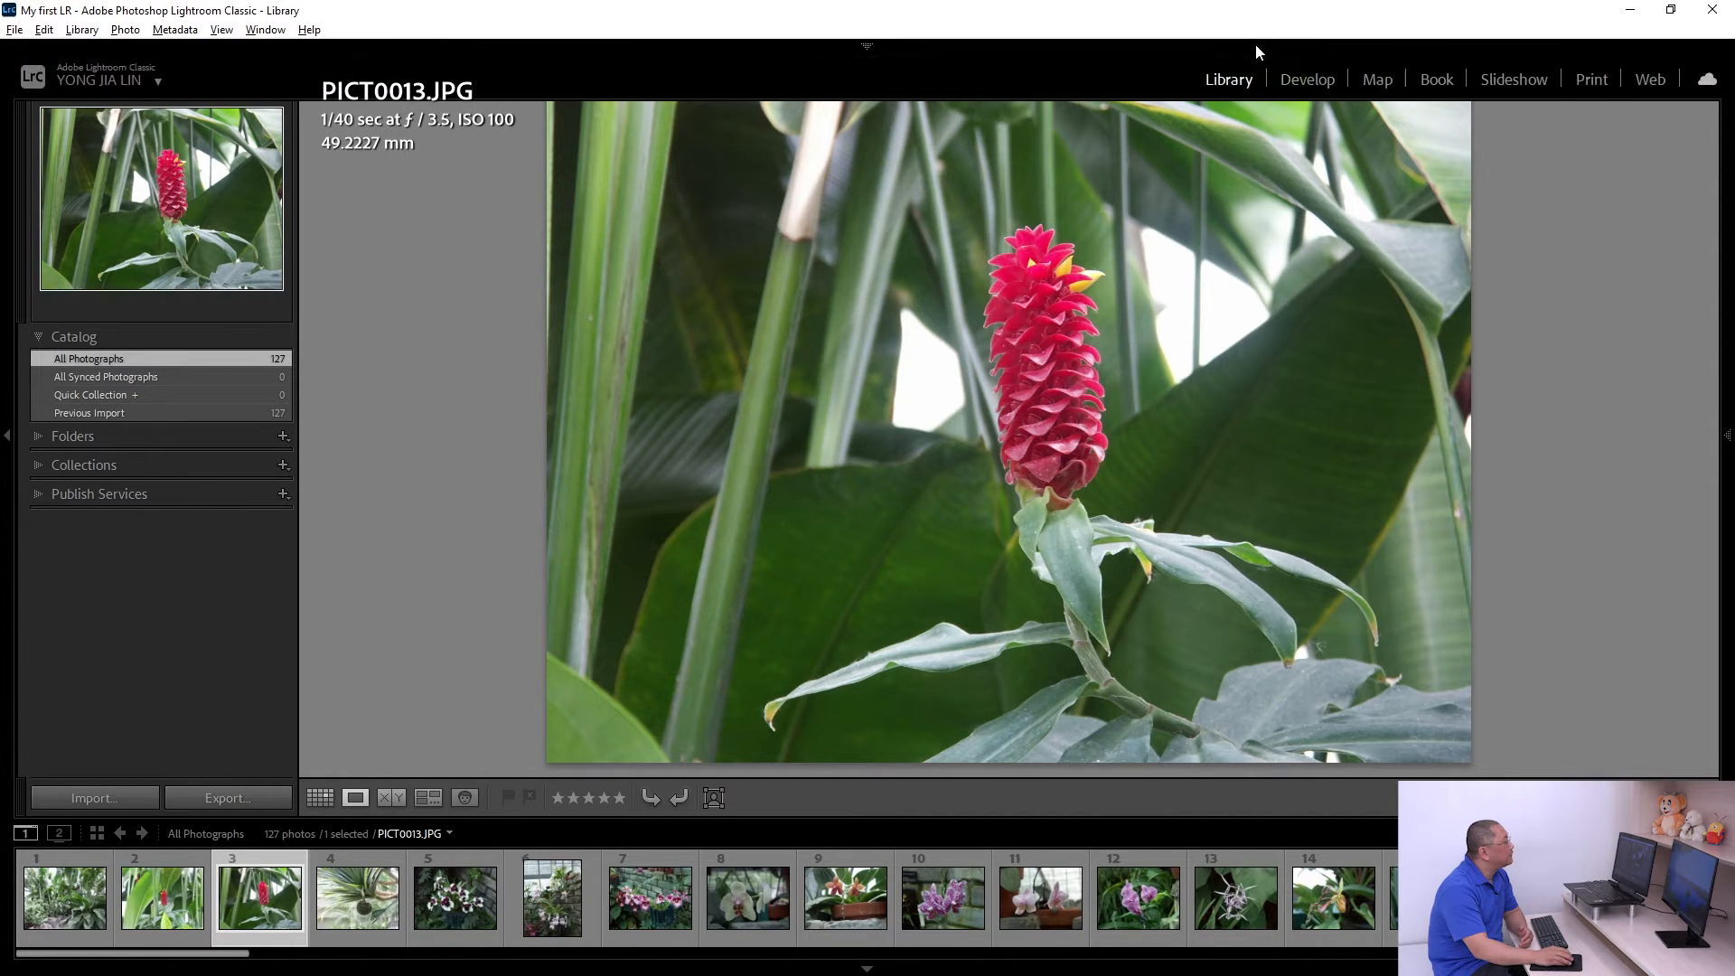
Step: Open PICT0013.JPG in the Develop module and look over the available Basic adjustments
click(1309, 83)
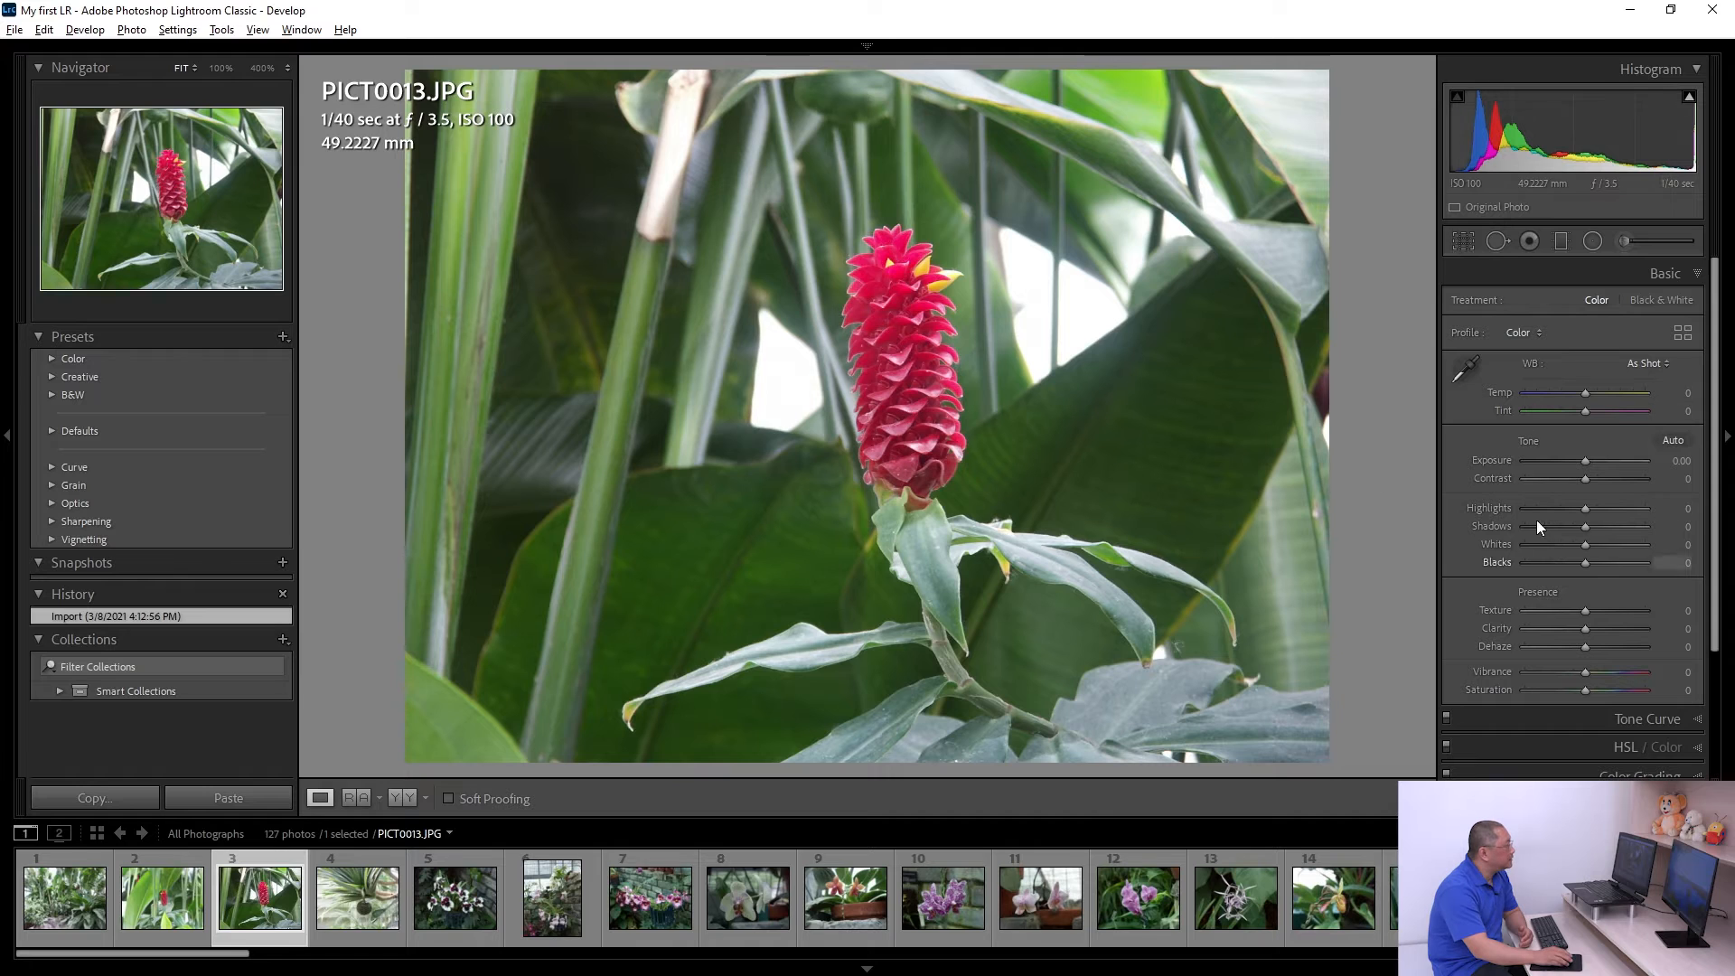
scroll(1536, 517, down, 3)
scroll(1562, 618, up, 3)
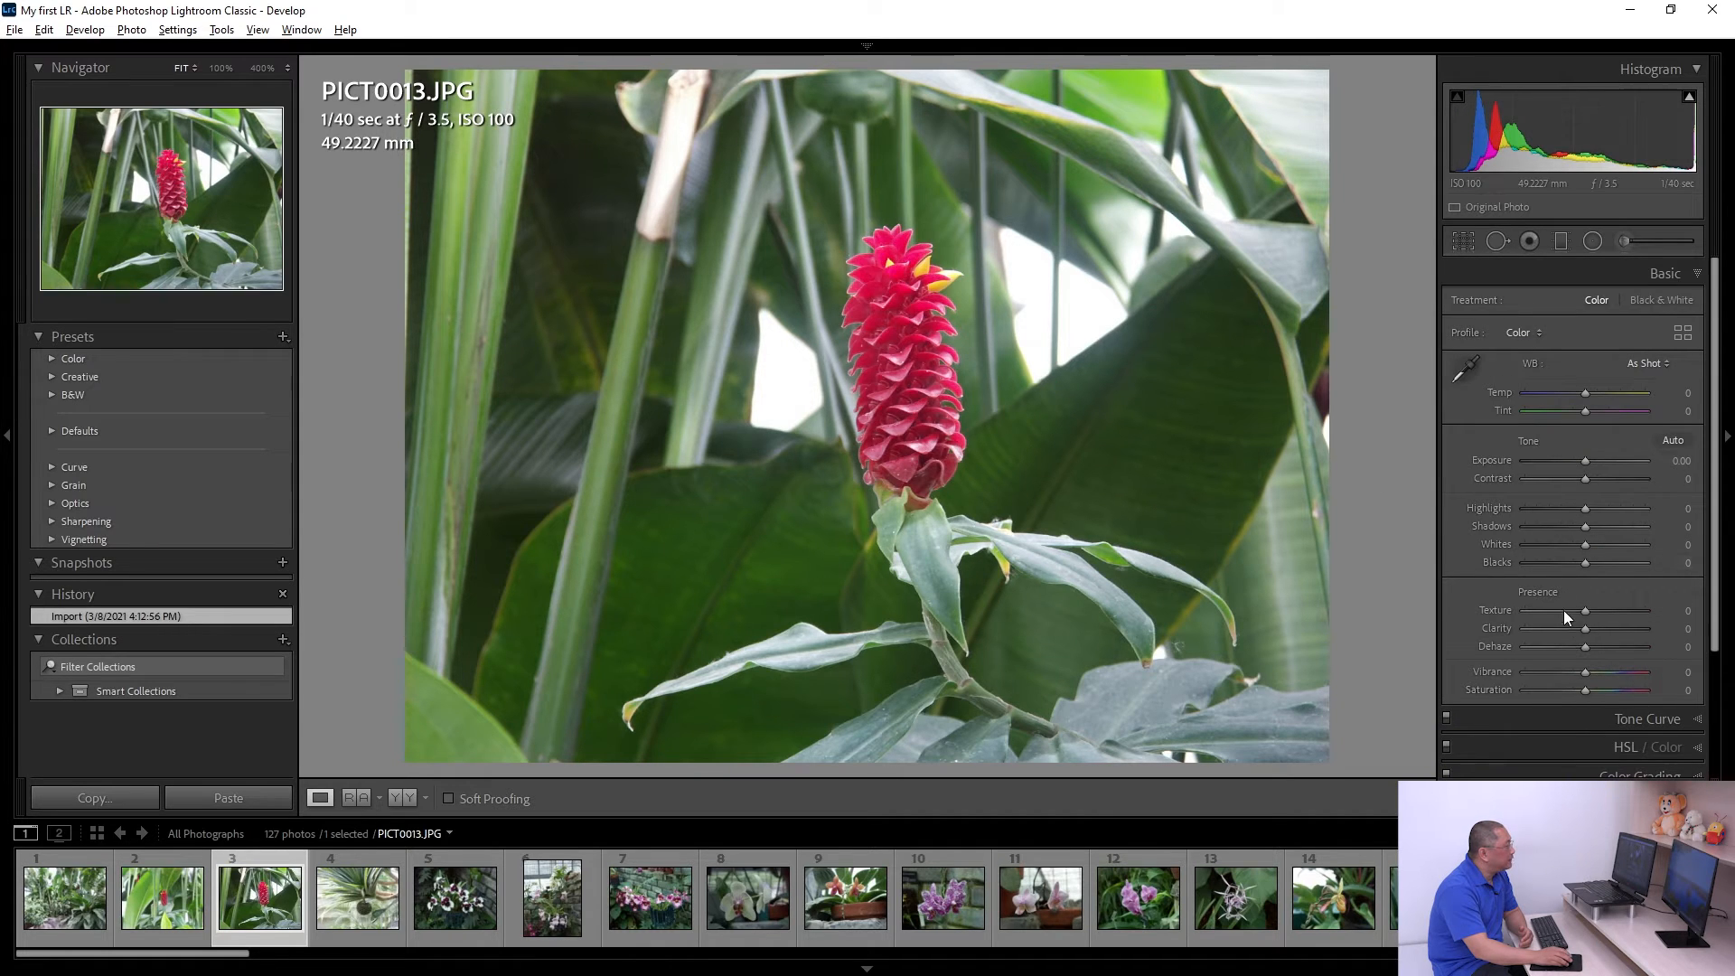
scroll(1565, 583, down, 3)
scroll(1567, 585, up, 3)
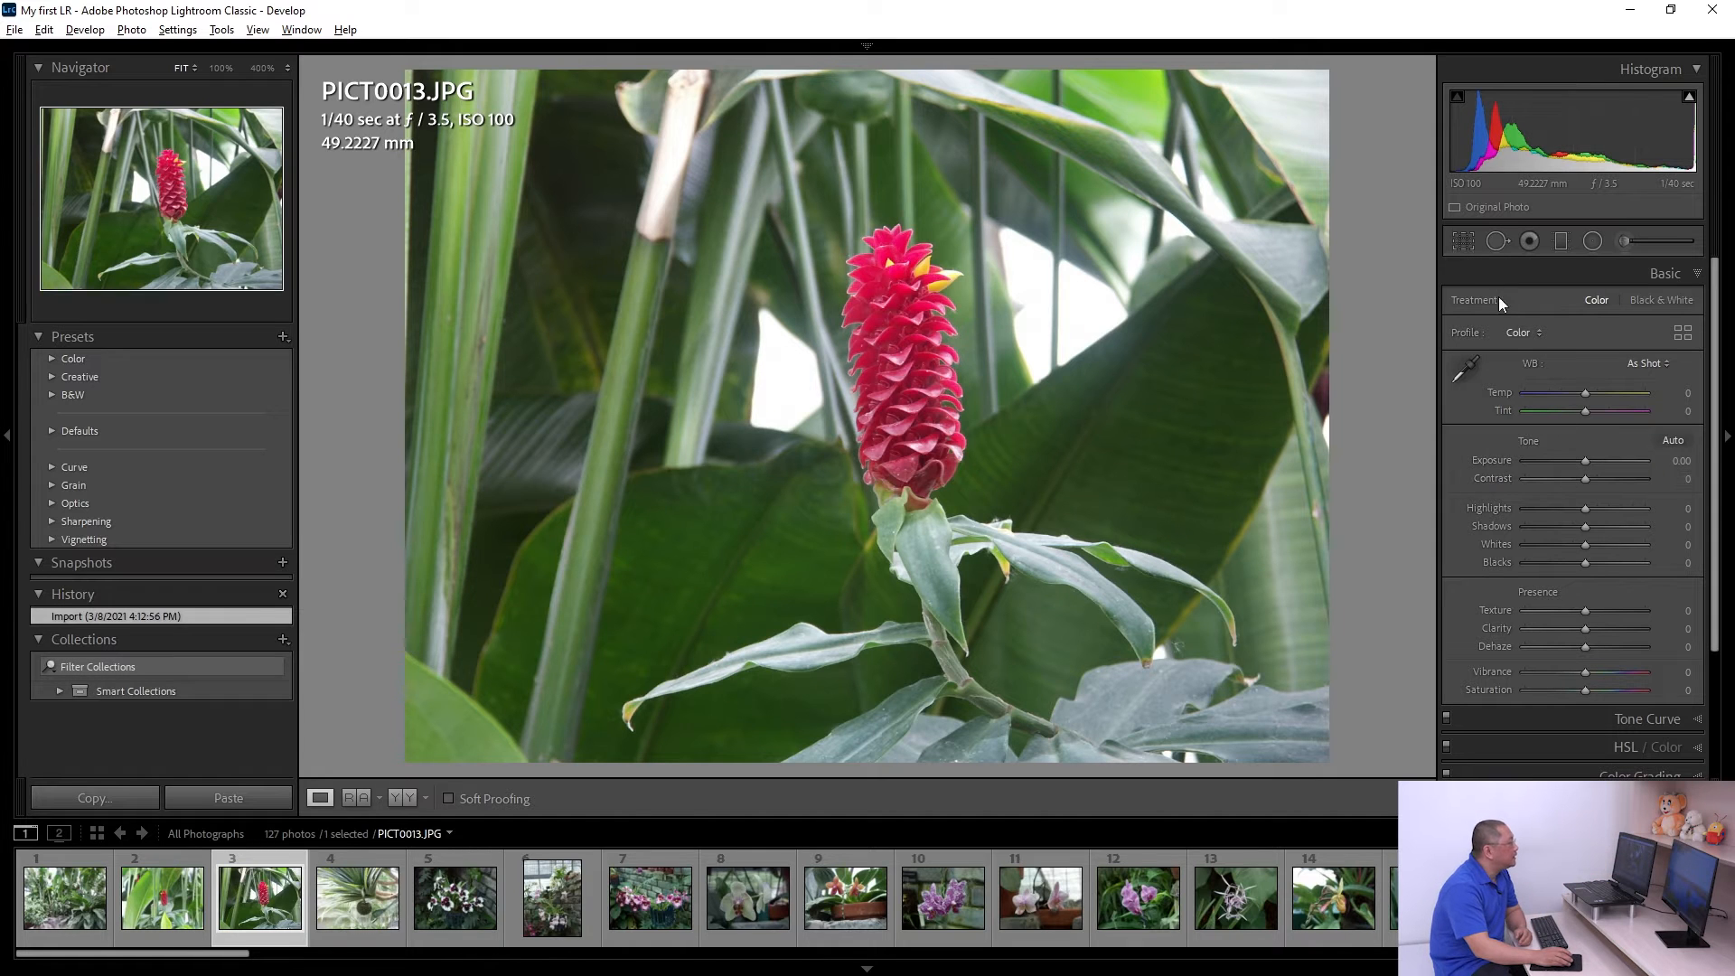
Step: Crop PICT0013.JPG tightly around the red flower at the original aspect ratio, centring the flower in the frame
click(1461, 239)
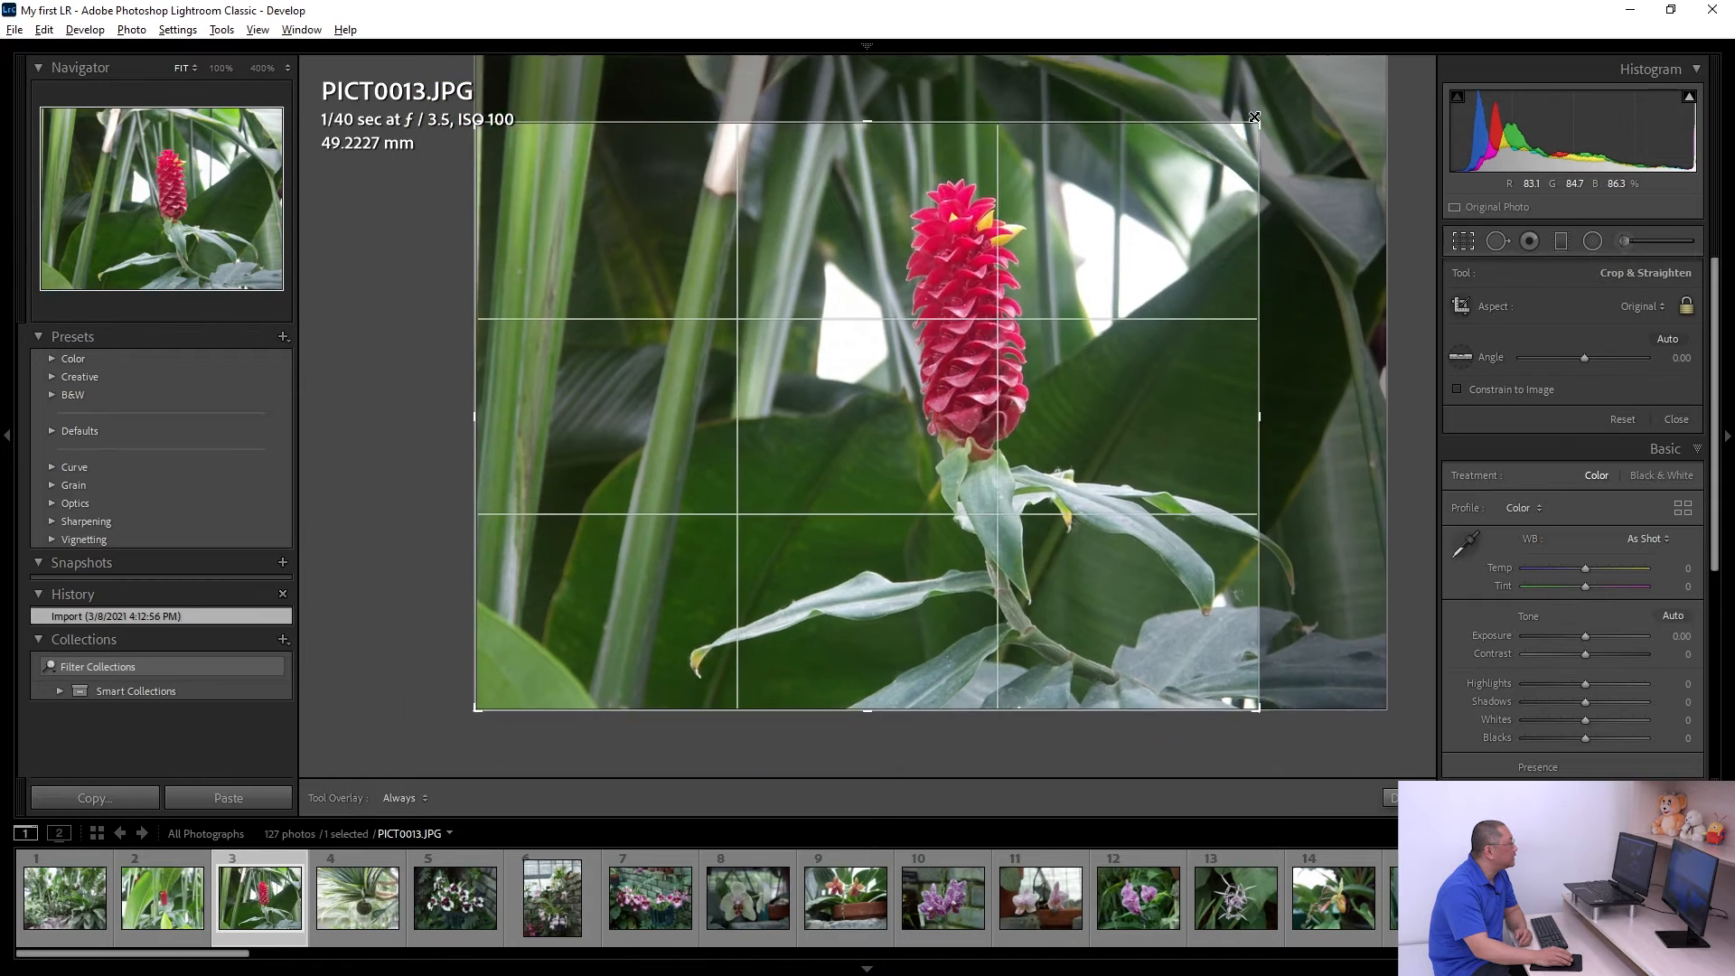
drag(1254, 118, 1214, 149)
drag(1059, 318, 913, 409)
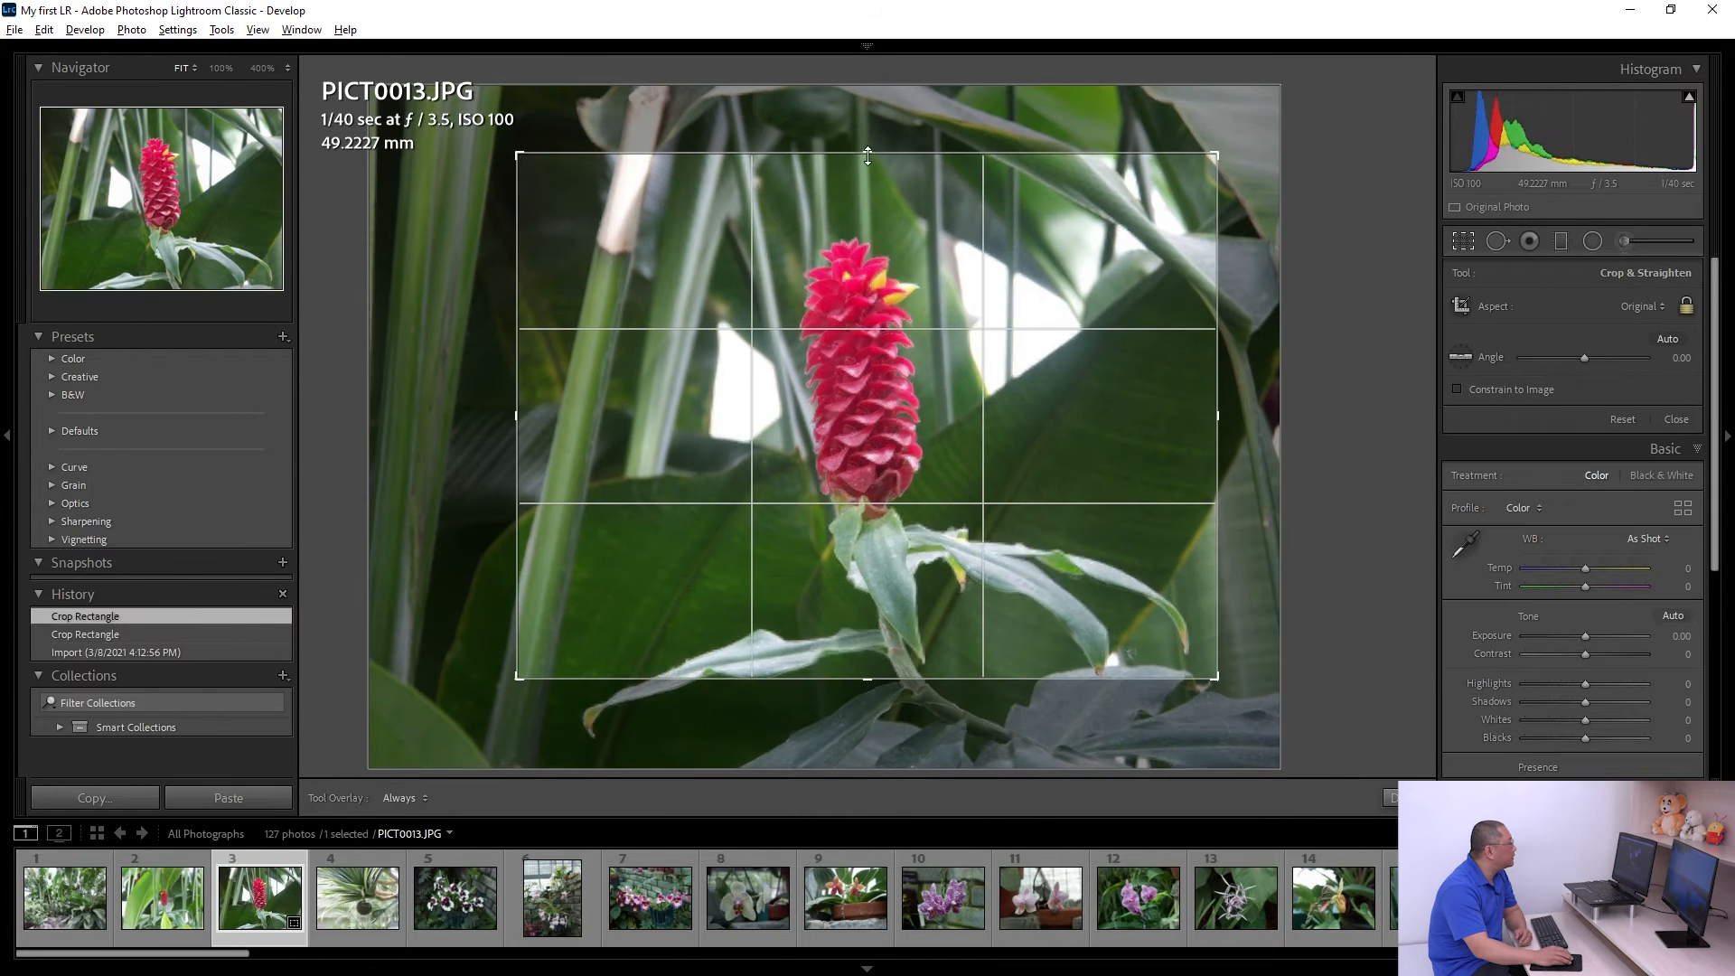
drag(867, 155, 869, 175)
drag(912, 280, 921, 285)
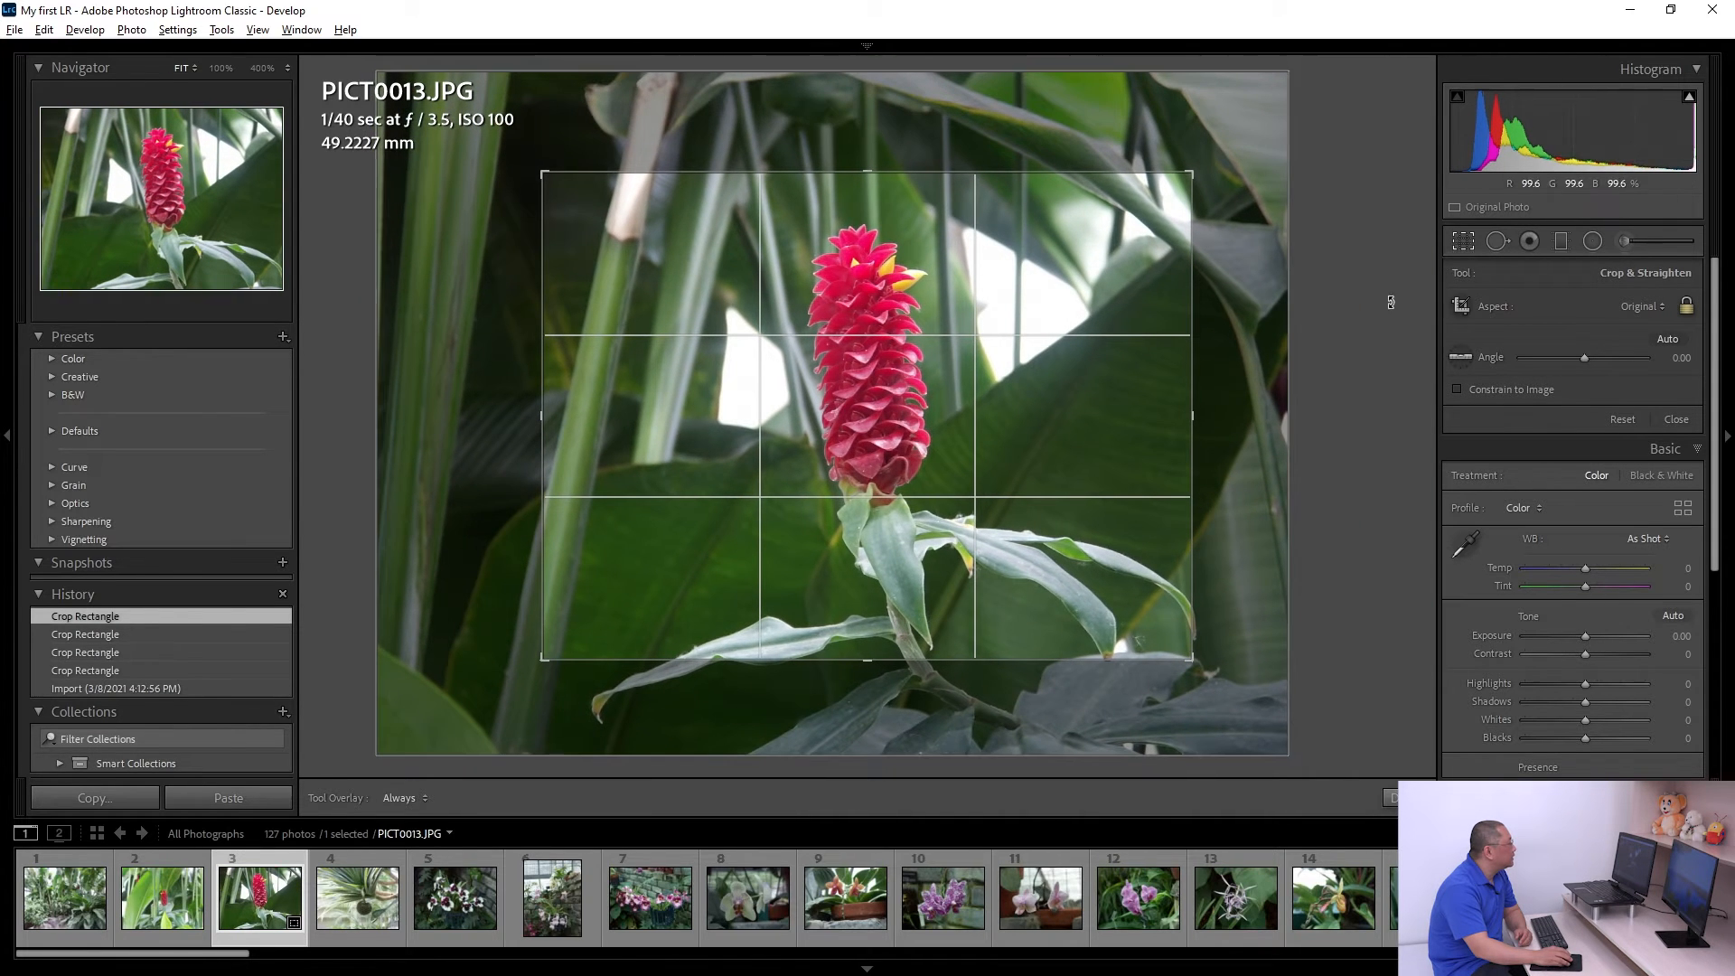
click(1463, 242)
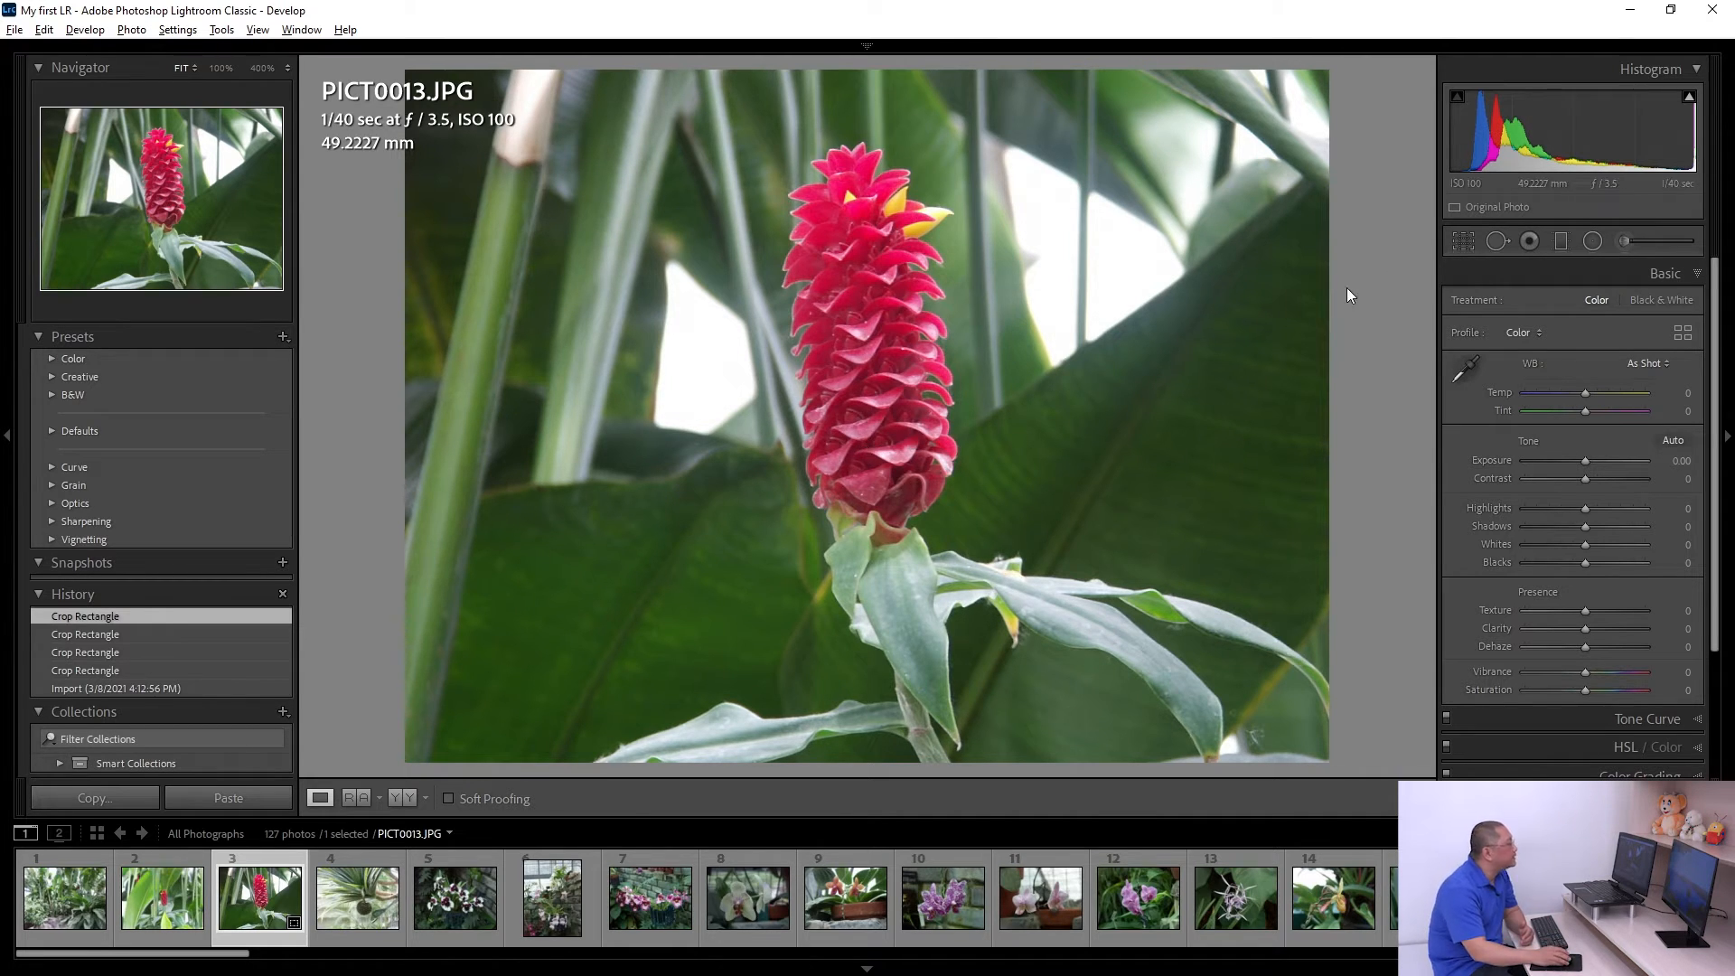
Step: Reopen the crop of PICT0013.JPG, enlarge the frame slightly, reposition the flower within it, and apply the crop
click(1471, 247)
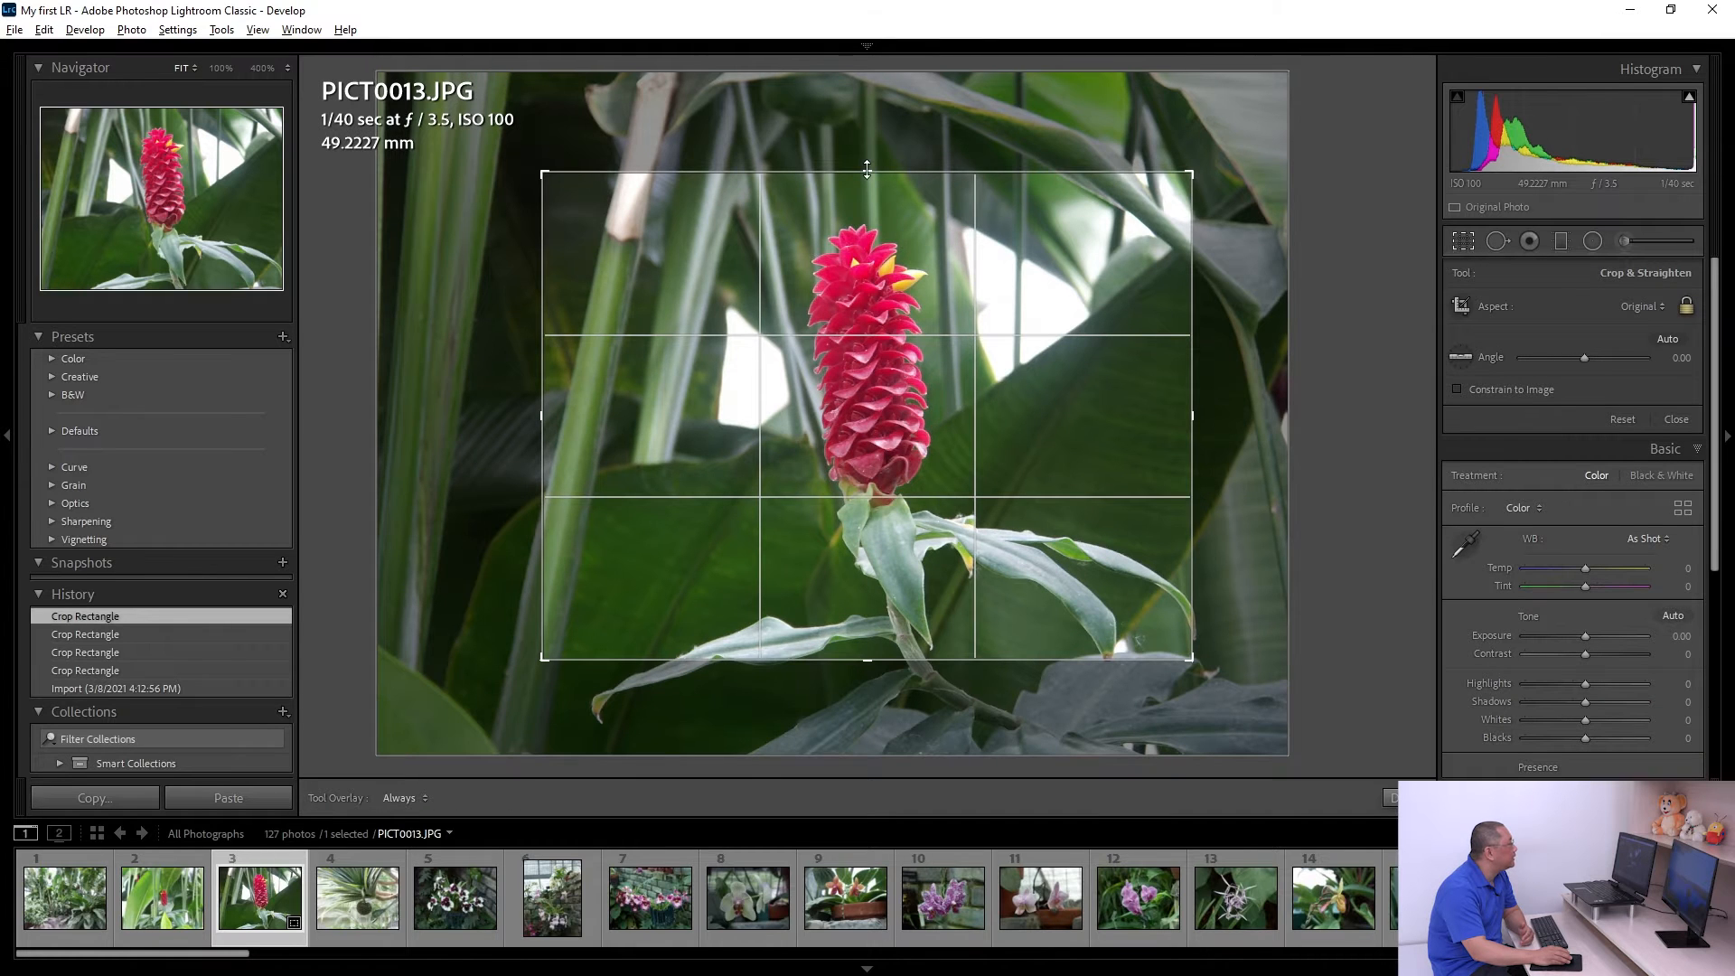
drag(872, 174, 879, 138)
drag(891, 421, 887, 392)
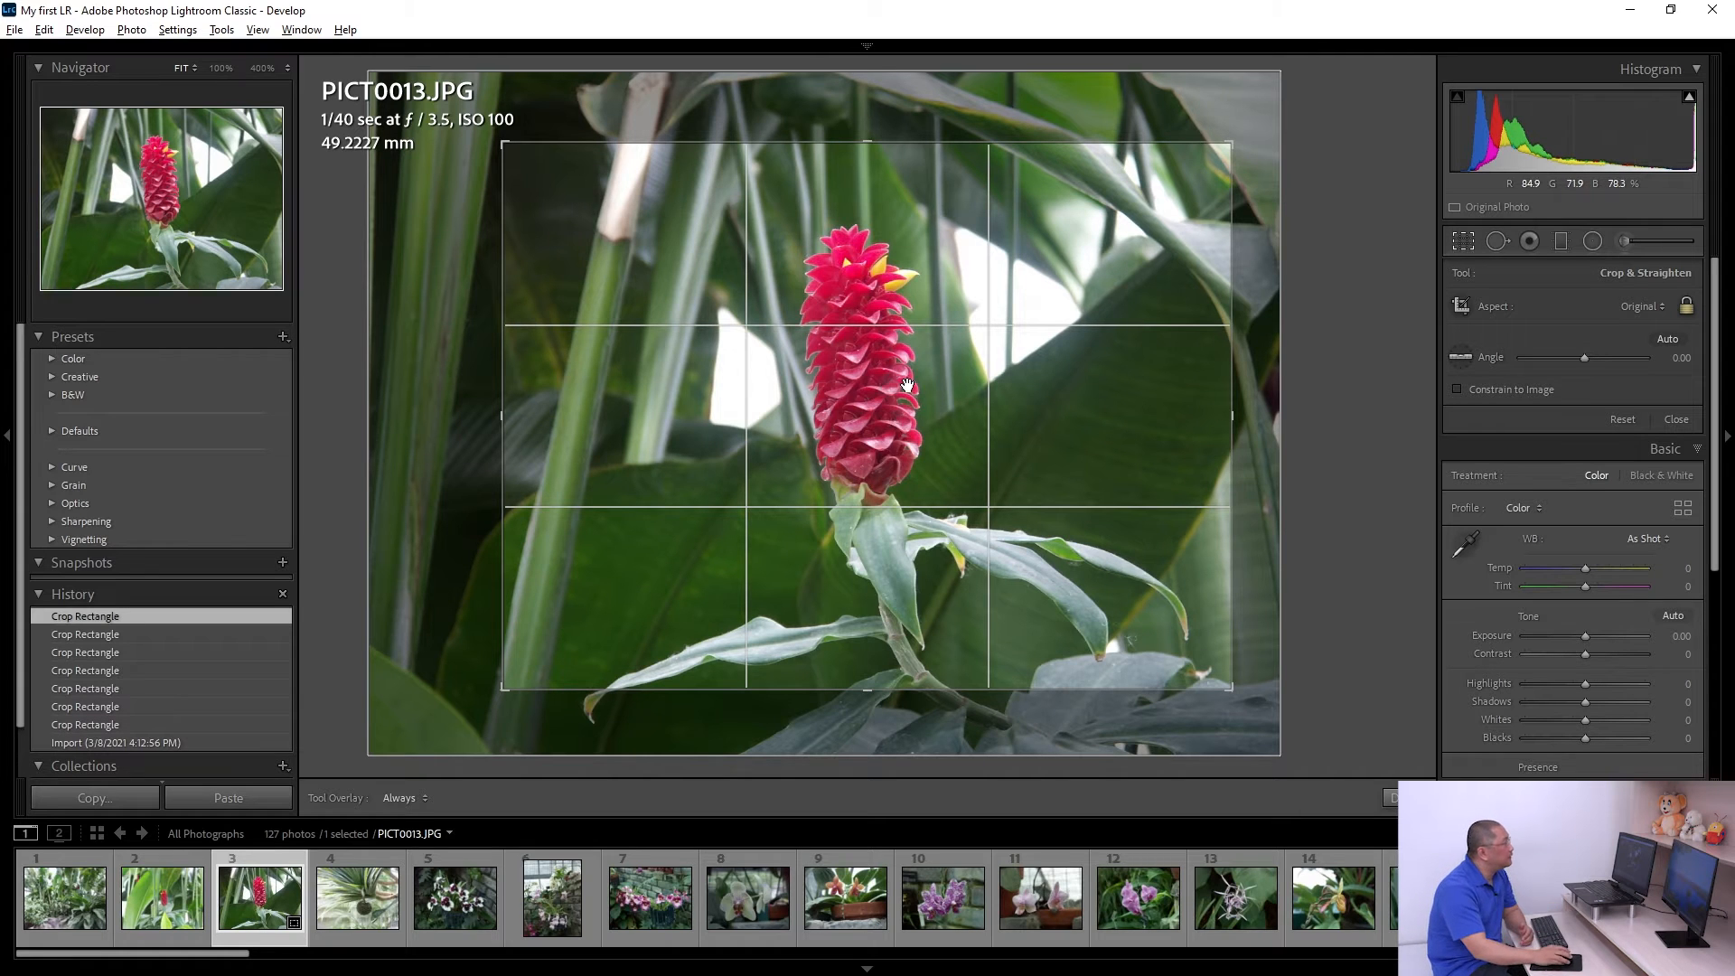
mouse_move(1352, 49)
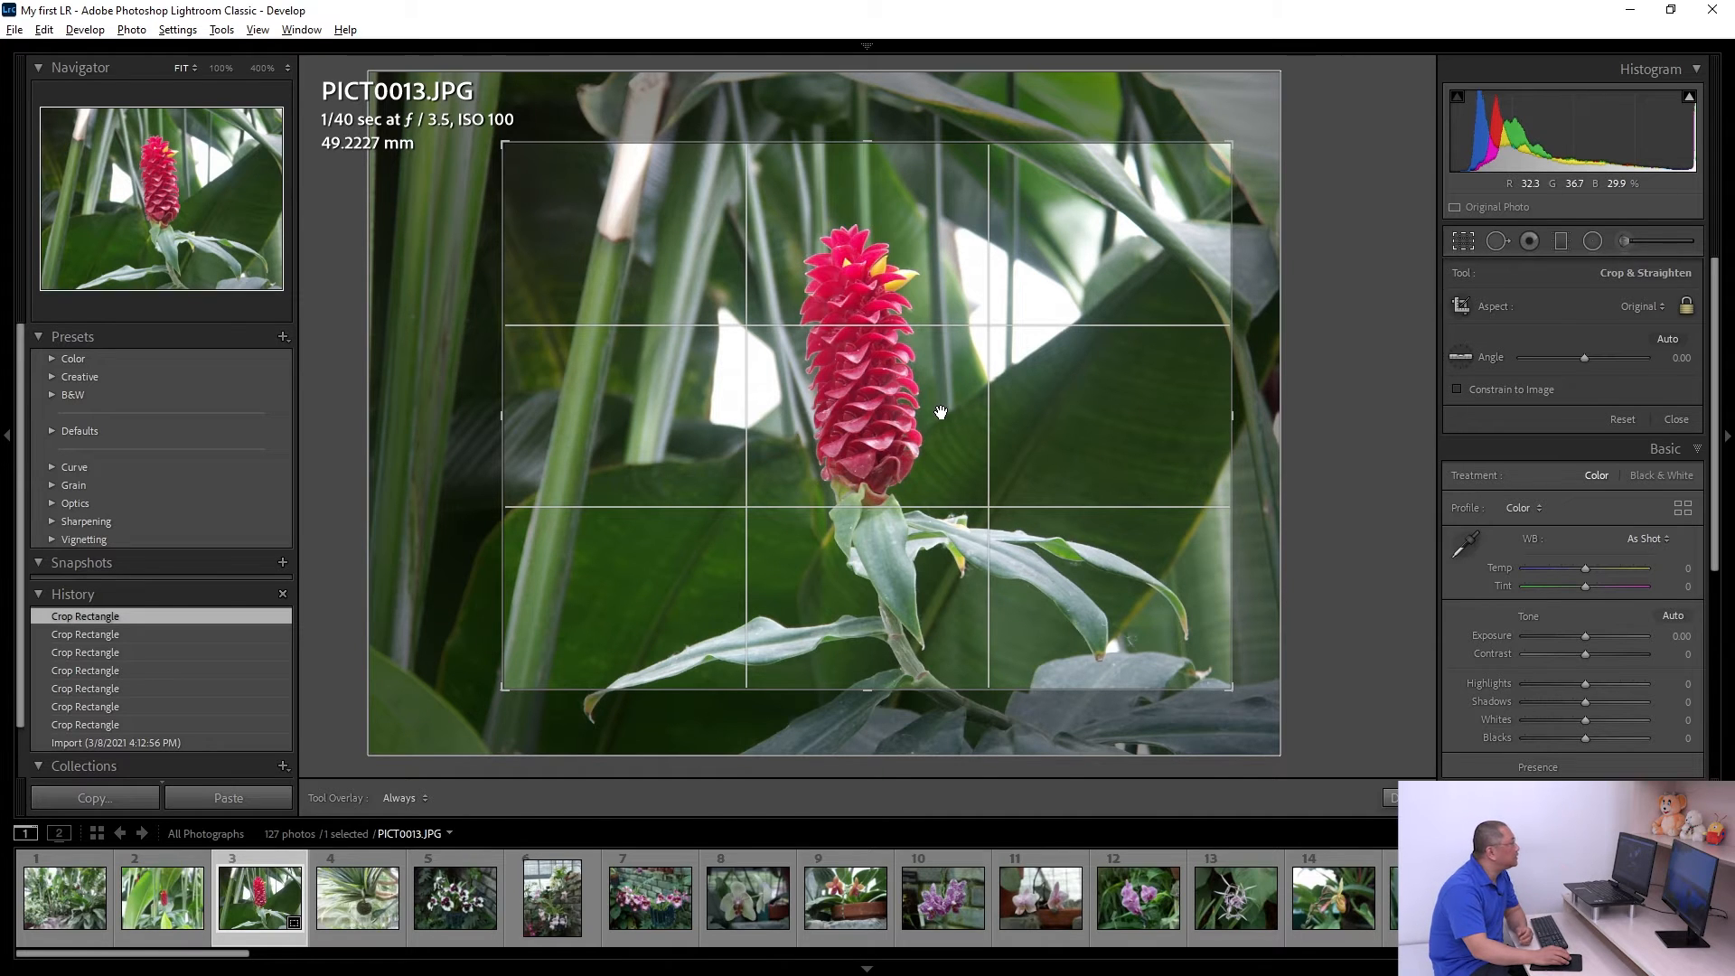
key(Return)
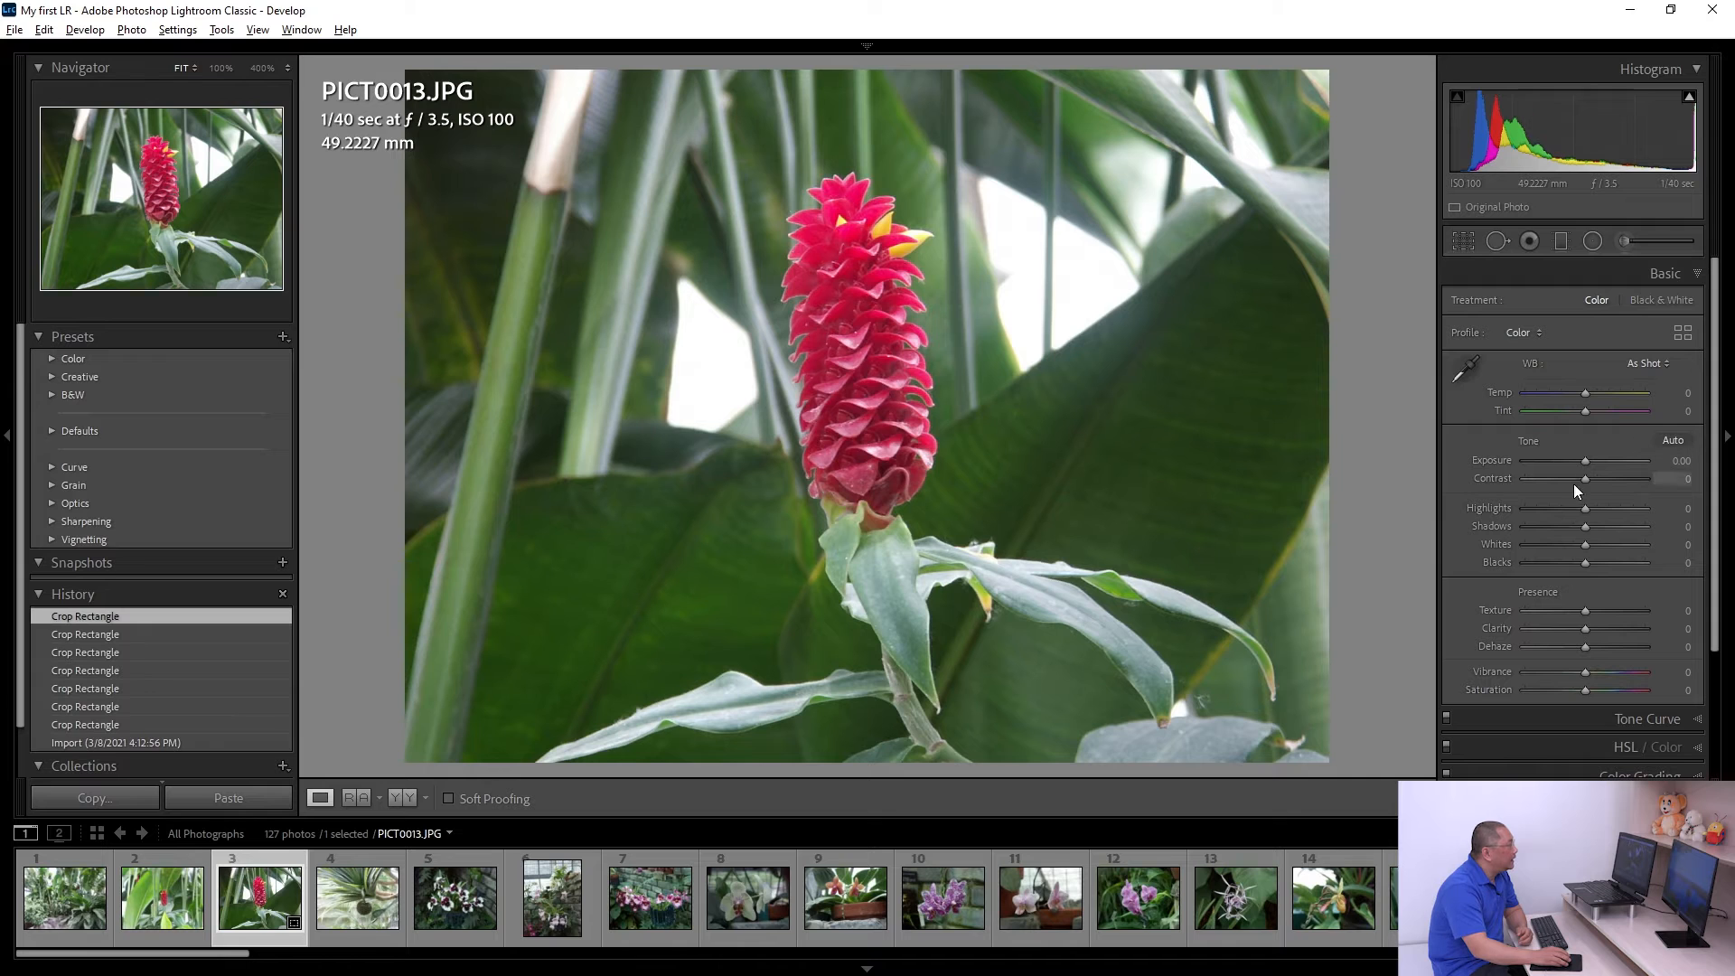
Step: Set the photo's Exposure to +0.52, Contrast to +16, Vibrance to +18 and Saturation to +12
drag(1586, 461, 1591, 461)
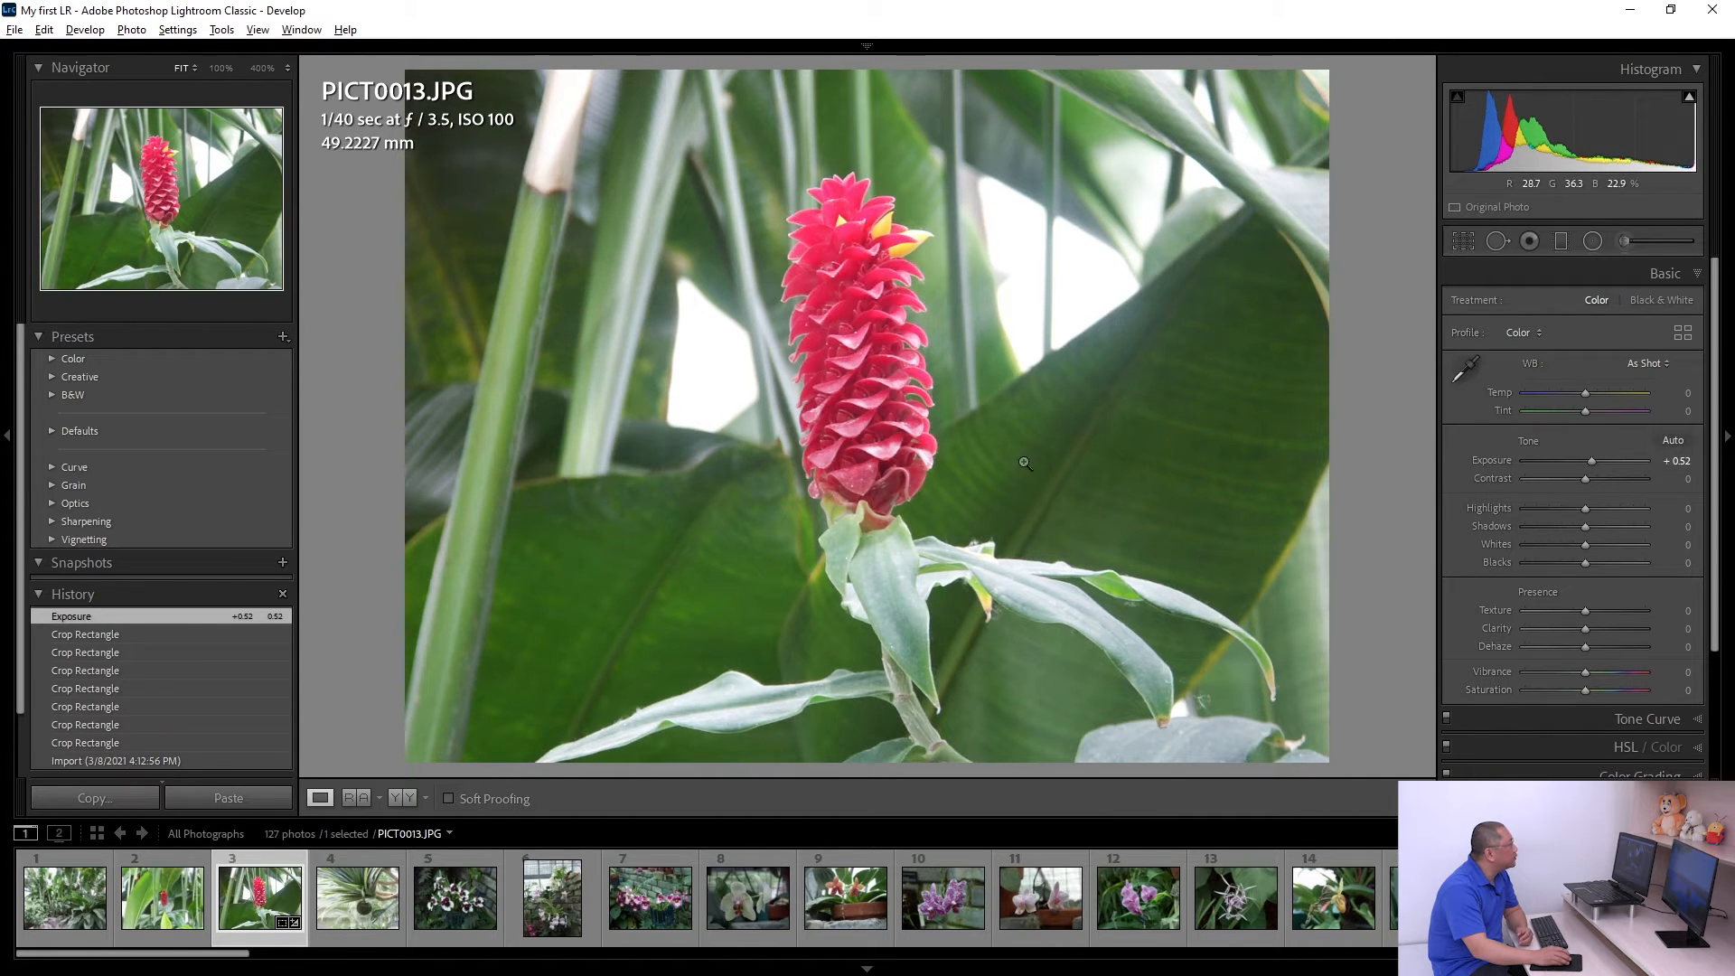
drag(1586, 479, 1596, 483)
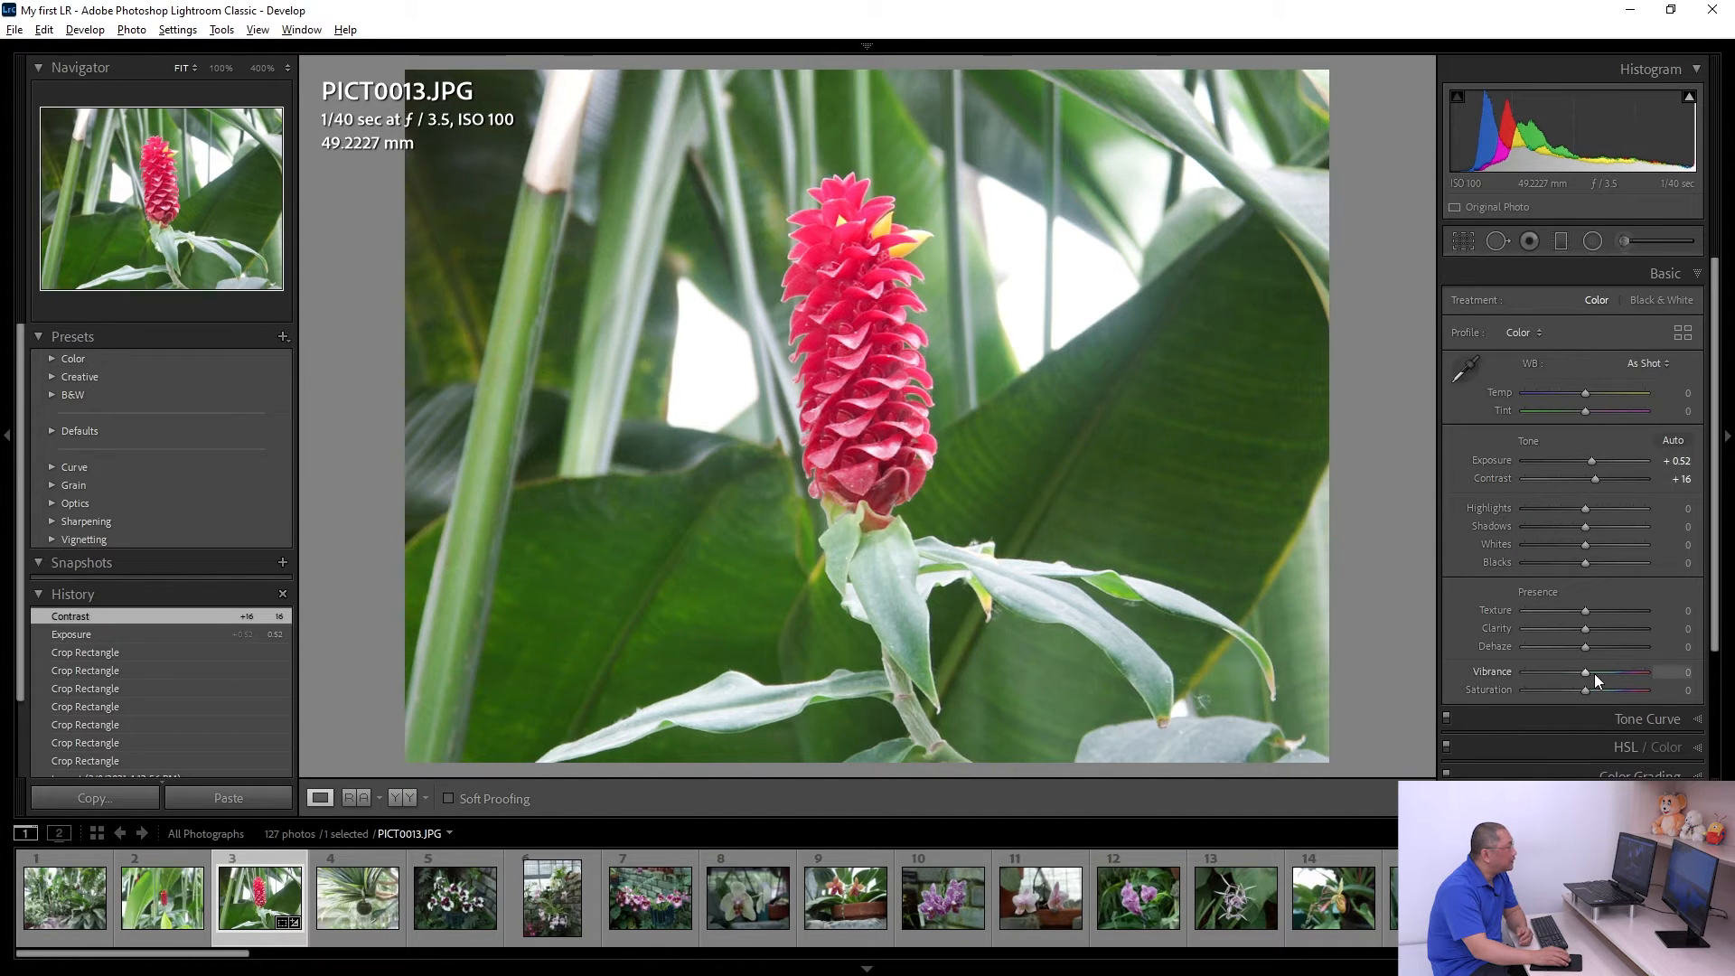
drag(1589, 675, 1592, 687)
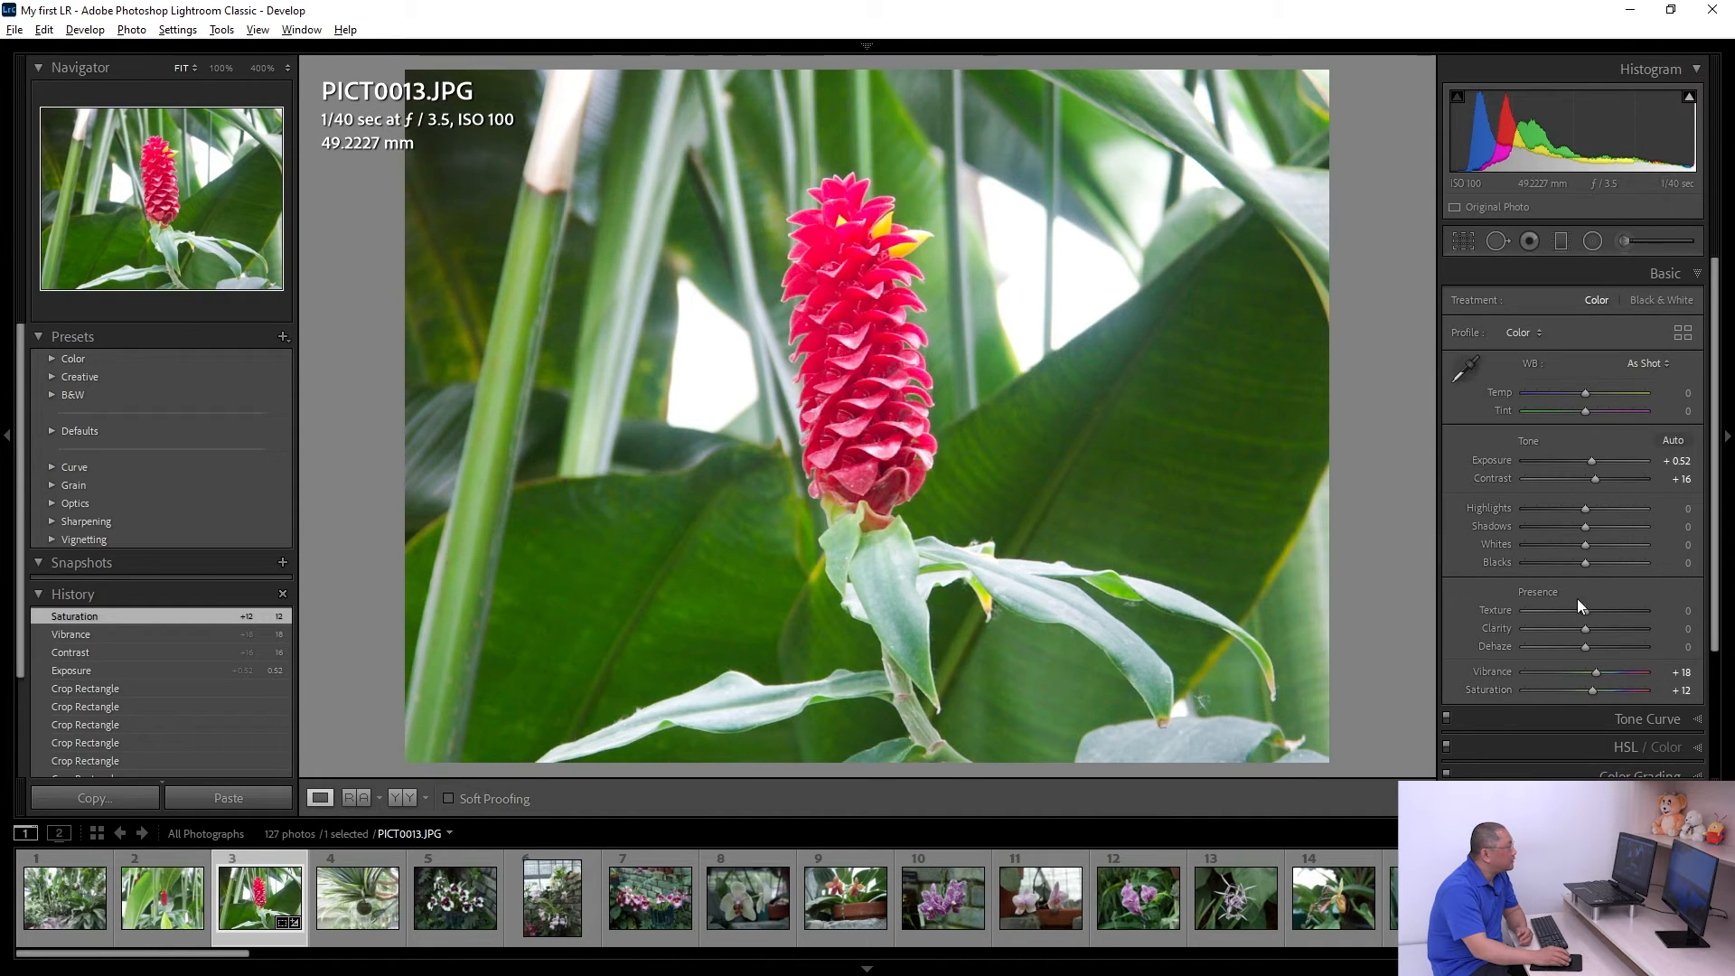
Step: Look through the Tone Curve and Color Grading settings of PICT0013.JPG and open the Detail settings
scroll(1544, 560, down, 3)
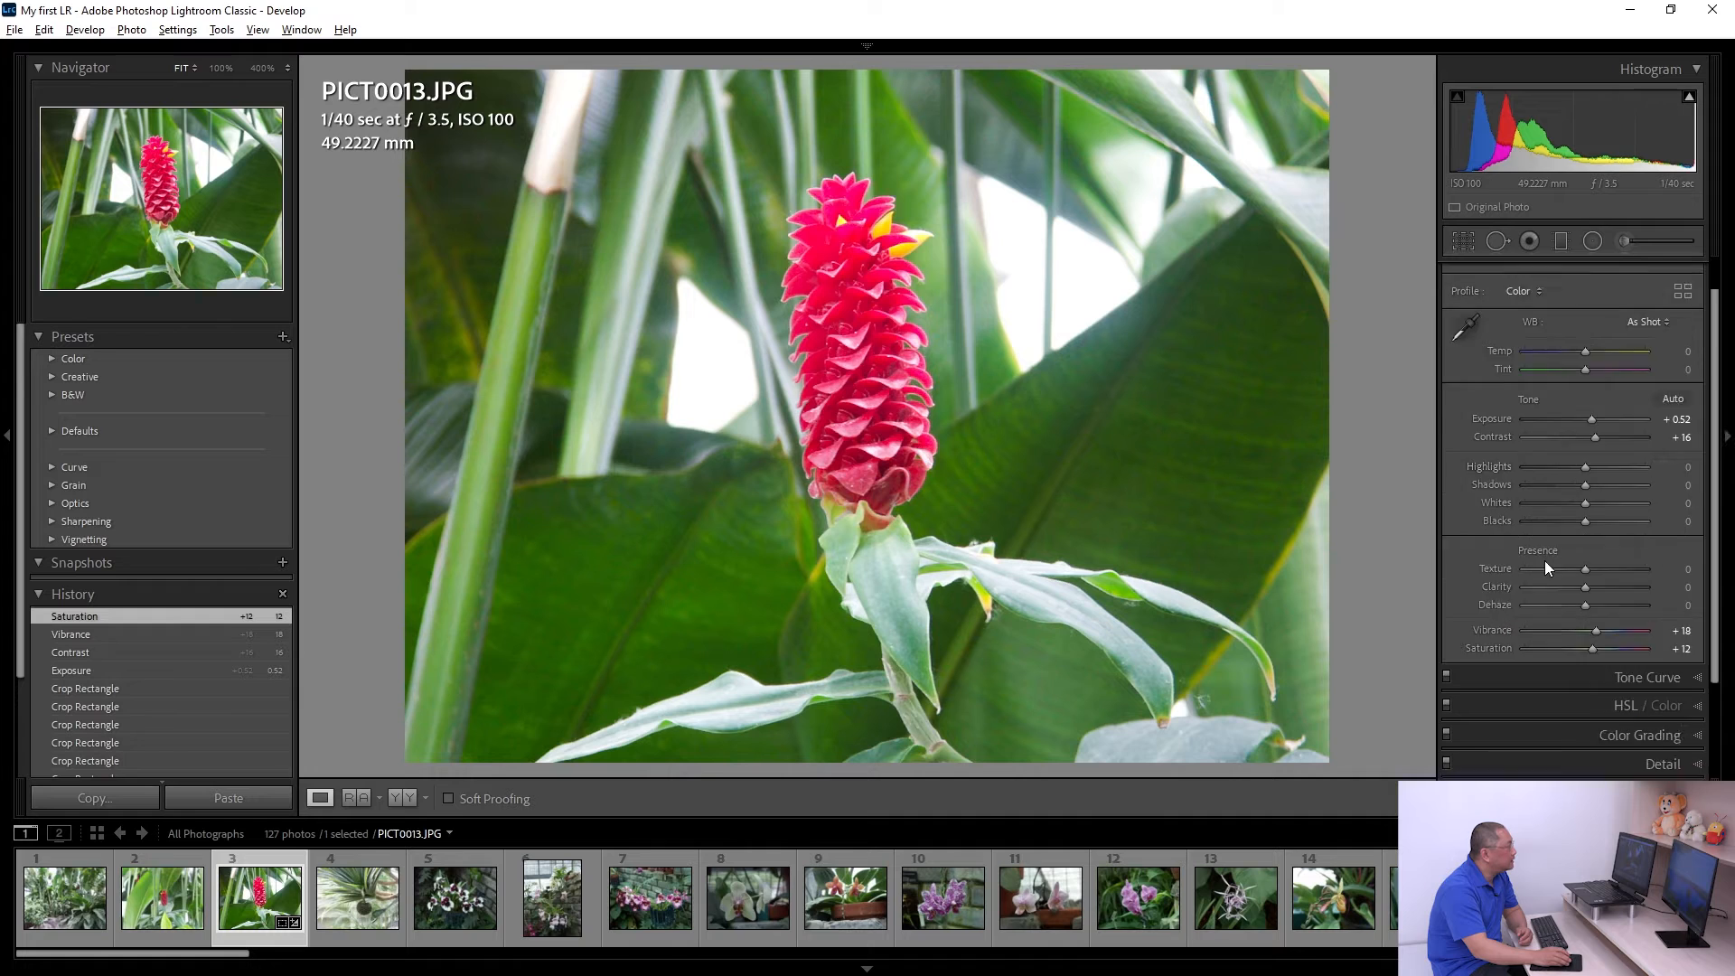
click(1586, 554)
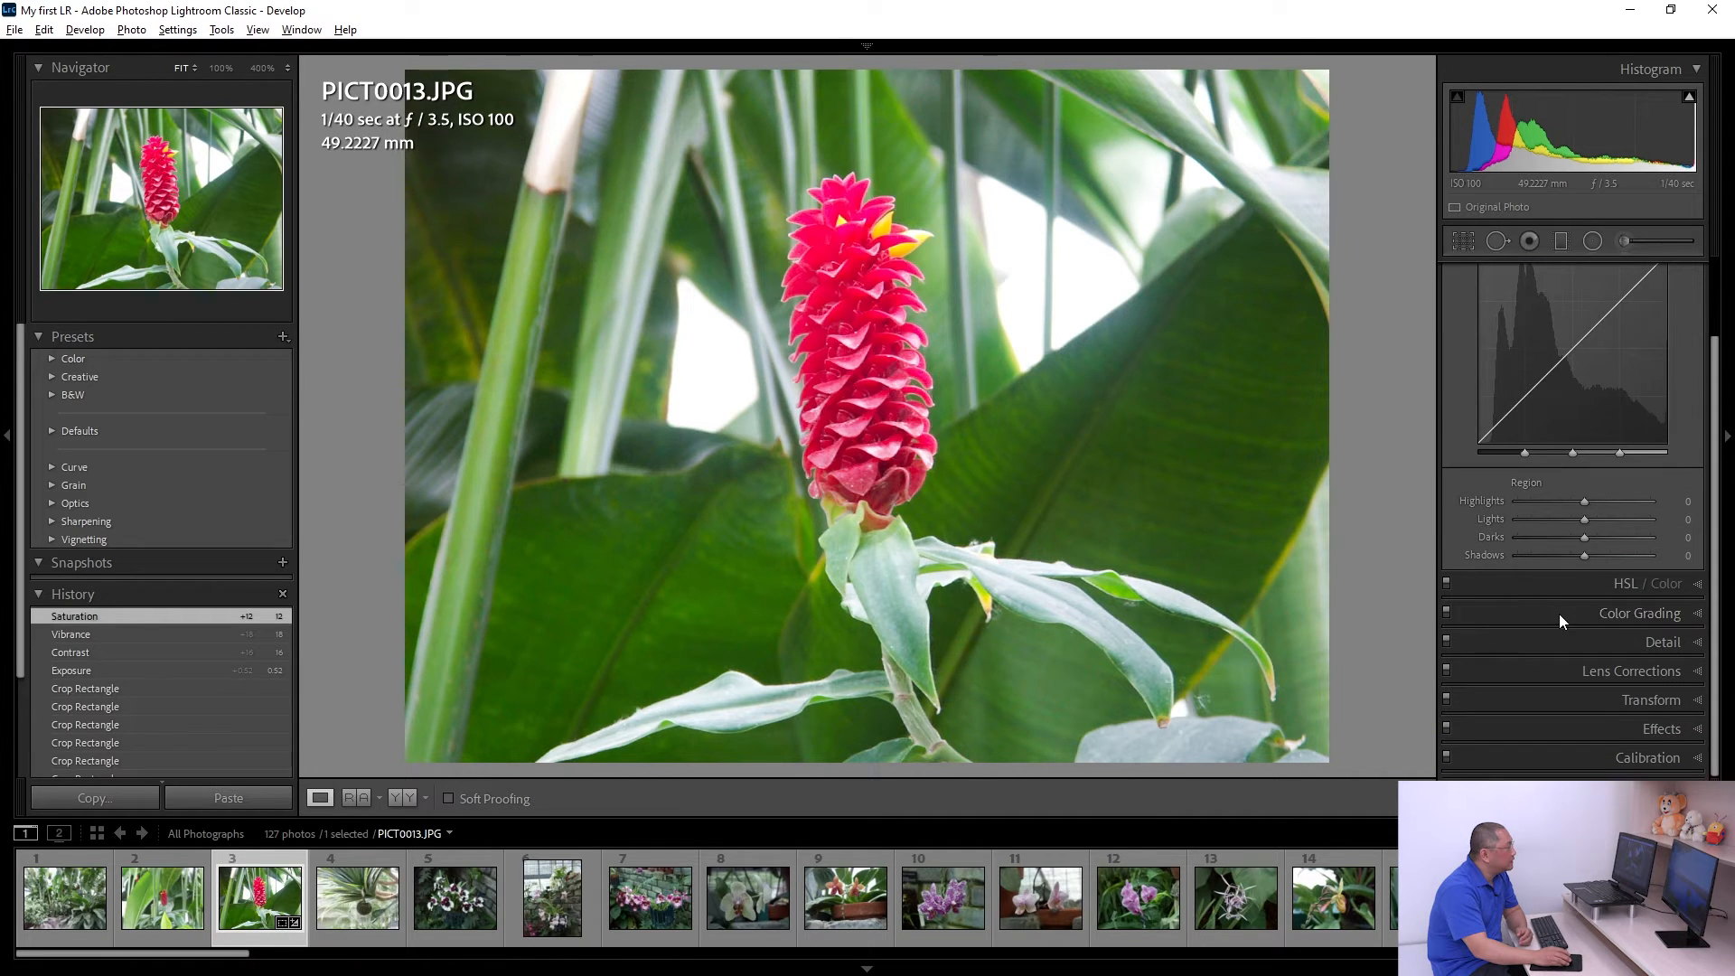
click(1559, 615)
scroll(1569, 552, down, 2)
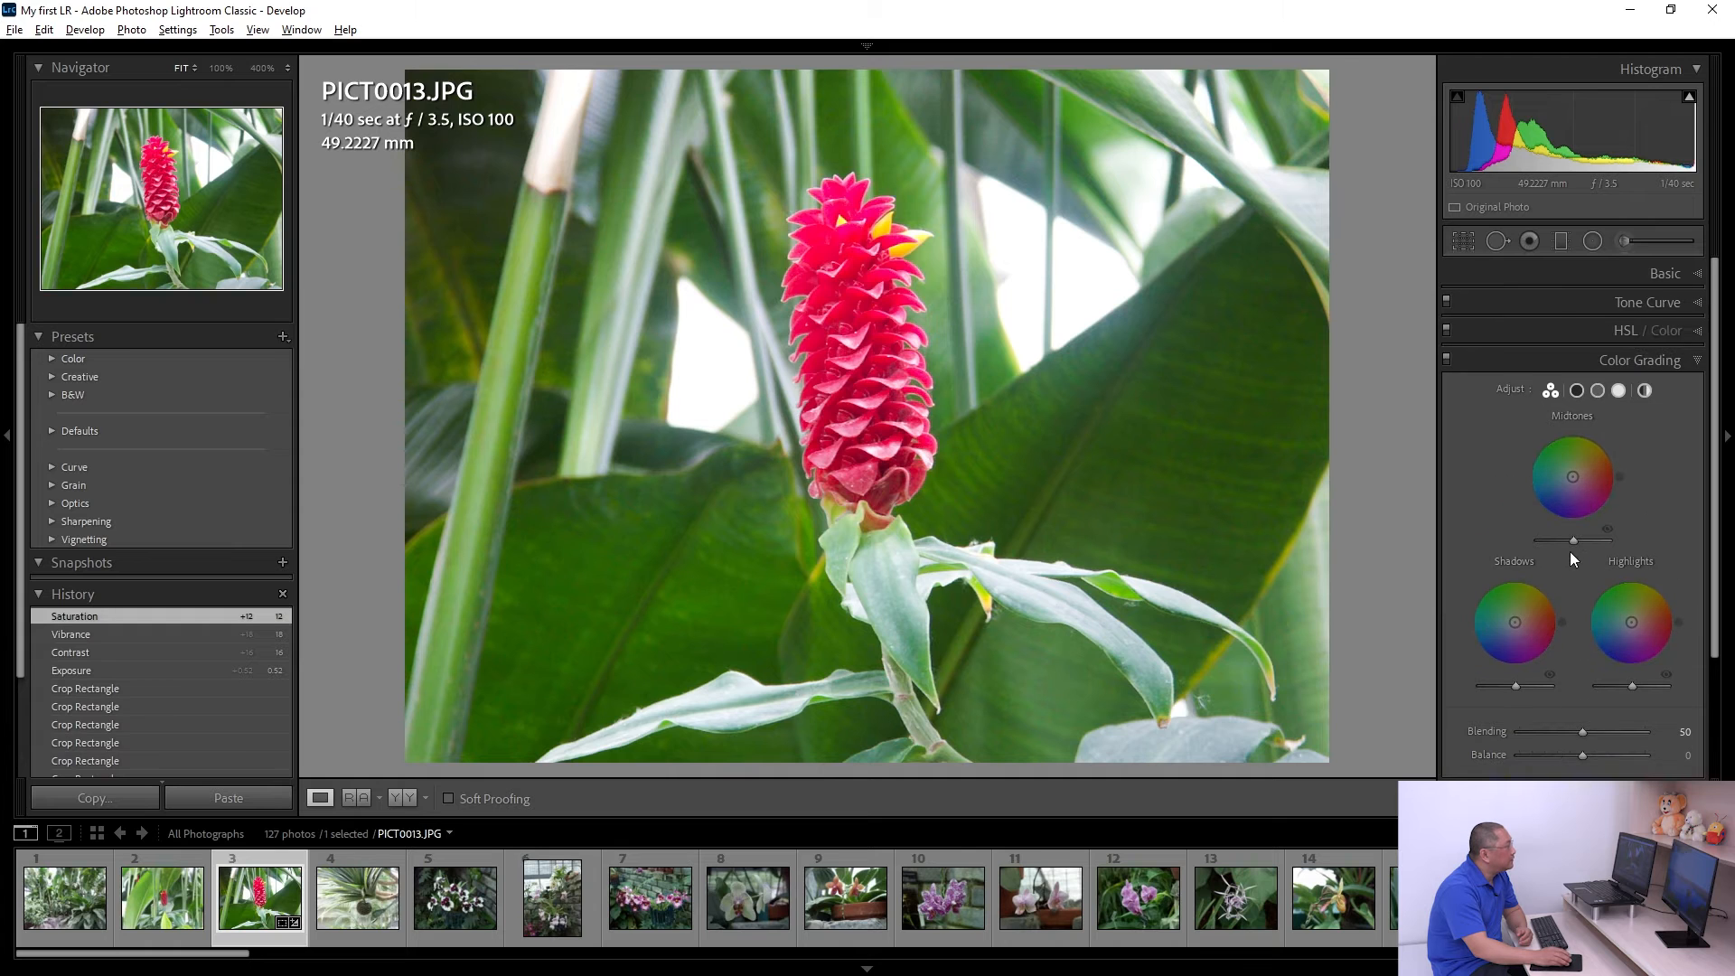
click(1581, 641)
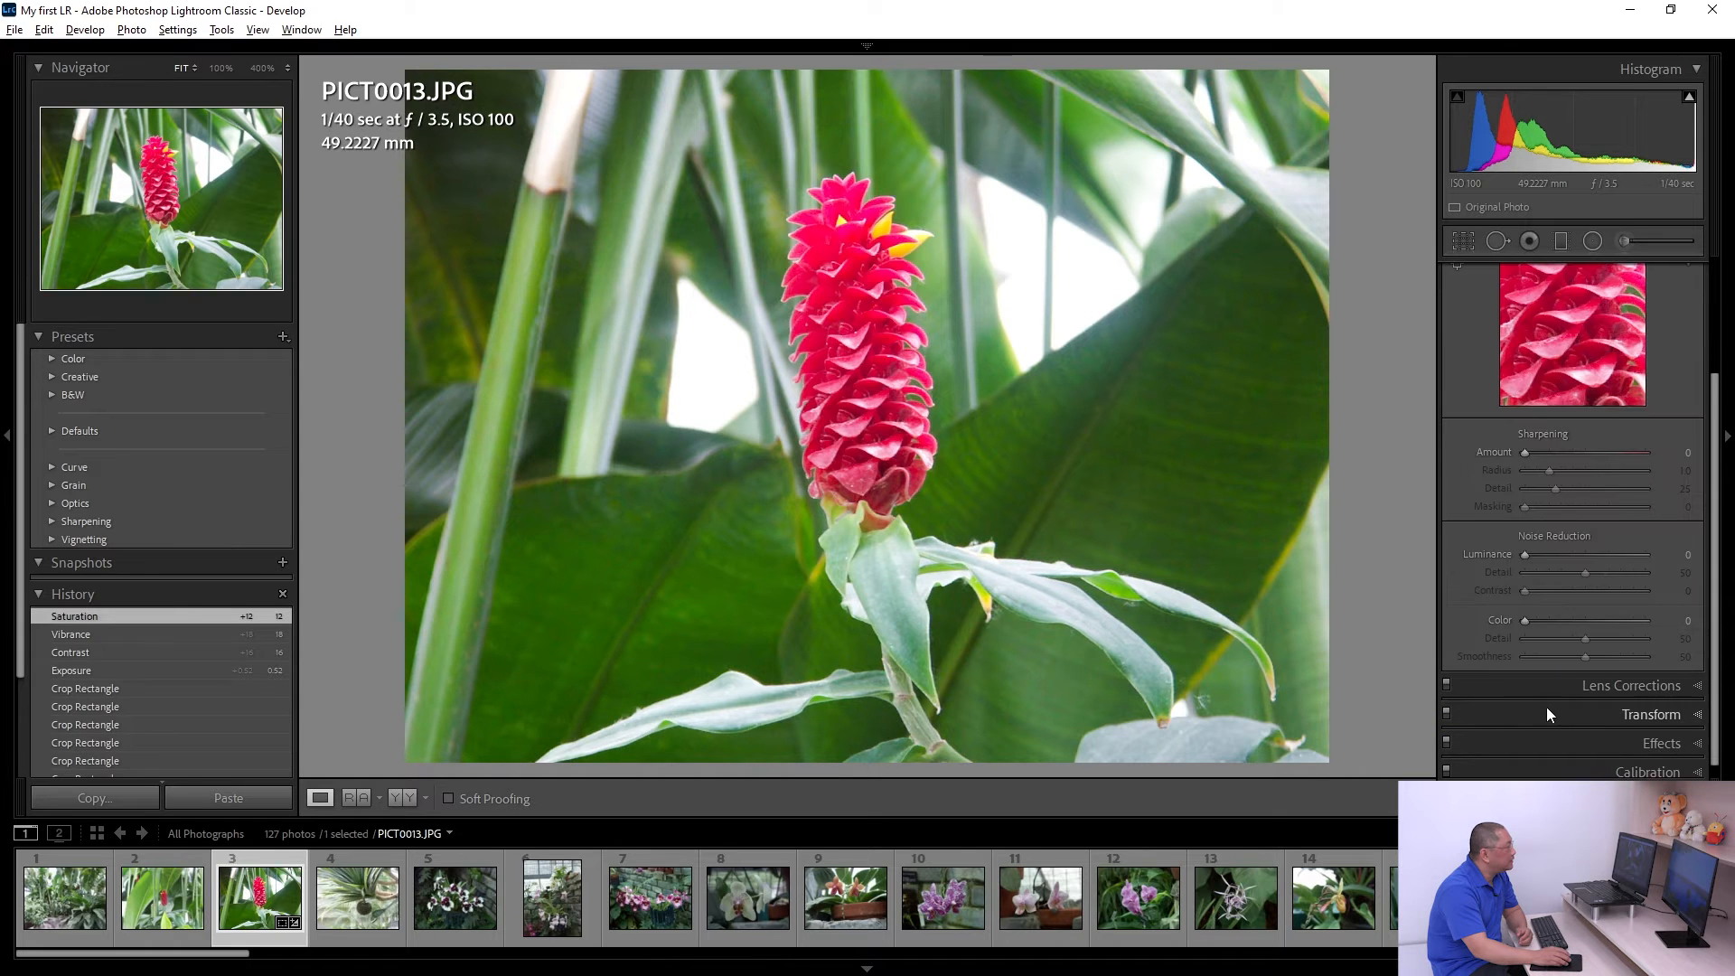
Step: Set Luminance noise reduction to 11 and Color noise reduction to 10 at 100% view, then return to Fit and the Basic adjustments
click(1134, 458)
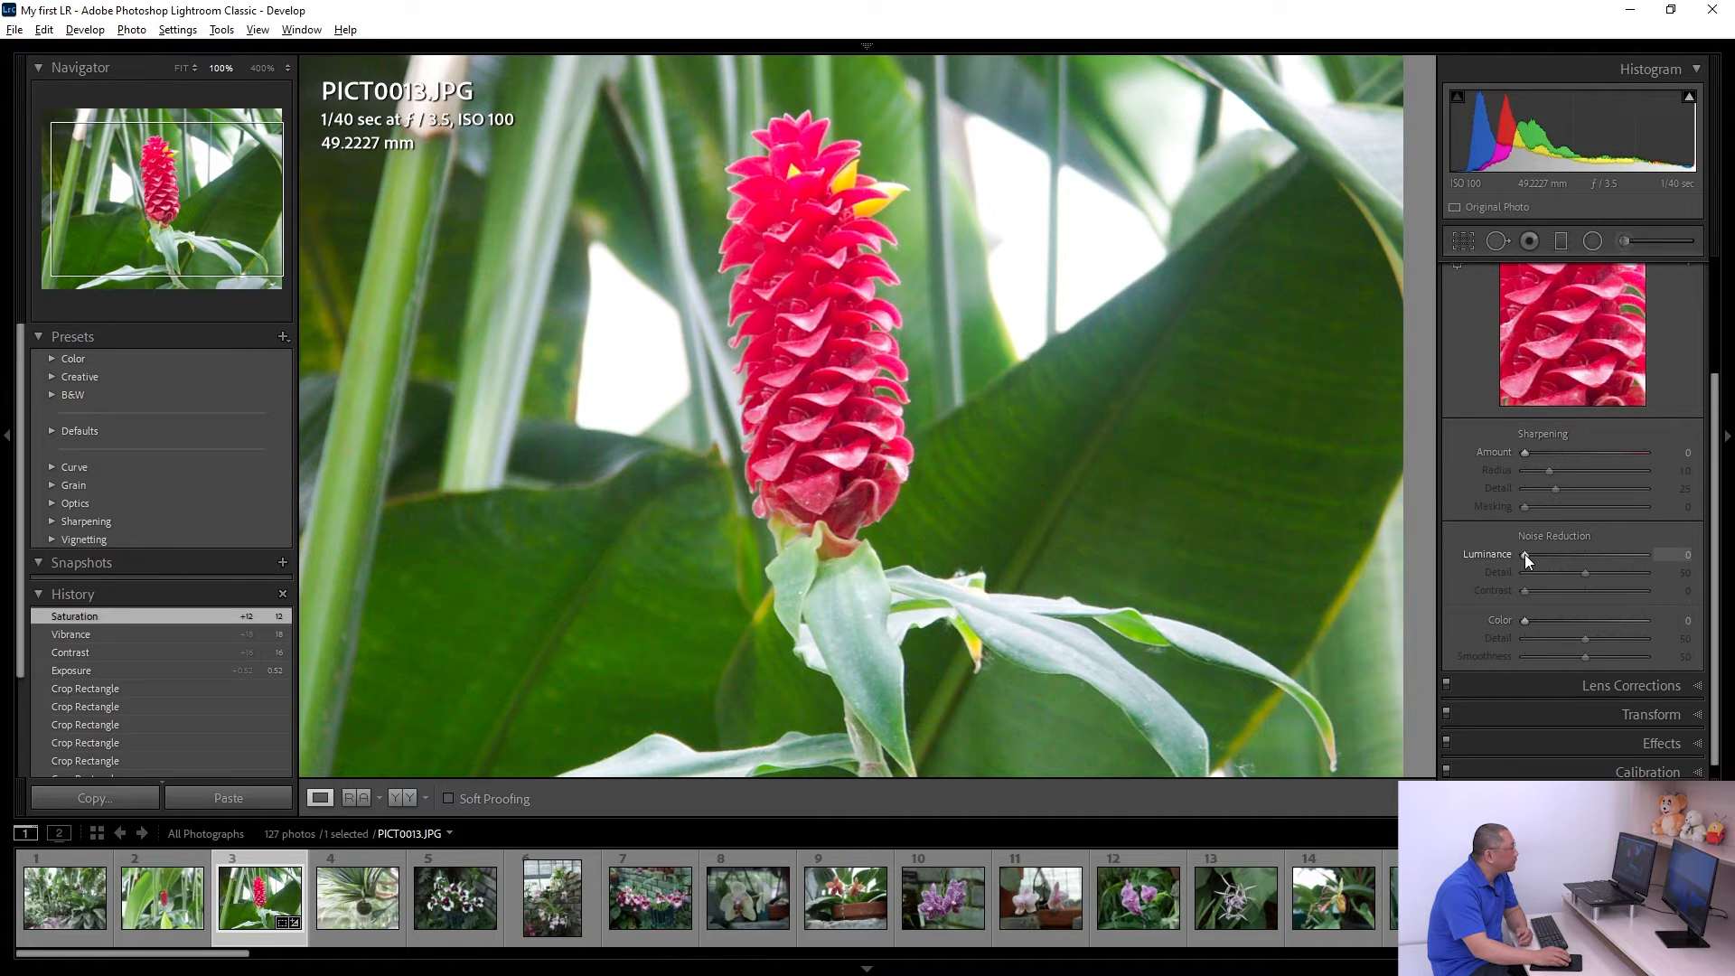
drag(1525, 555, 1538, 555)
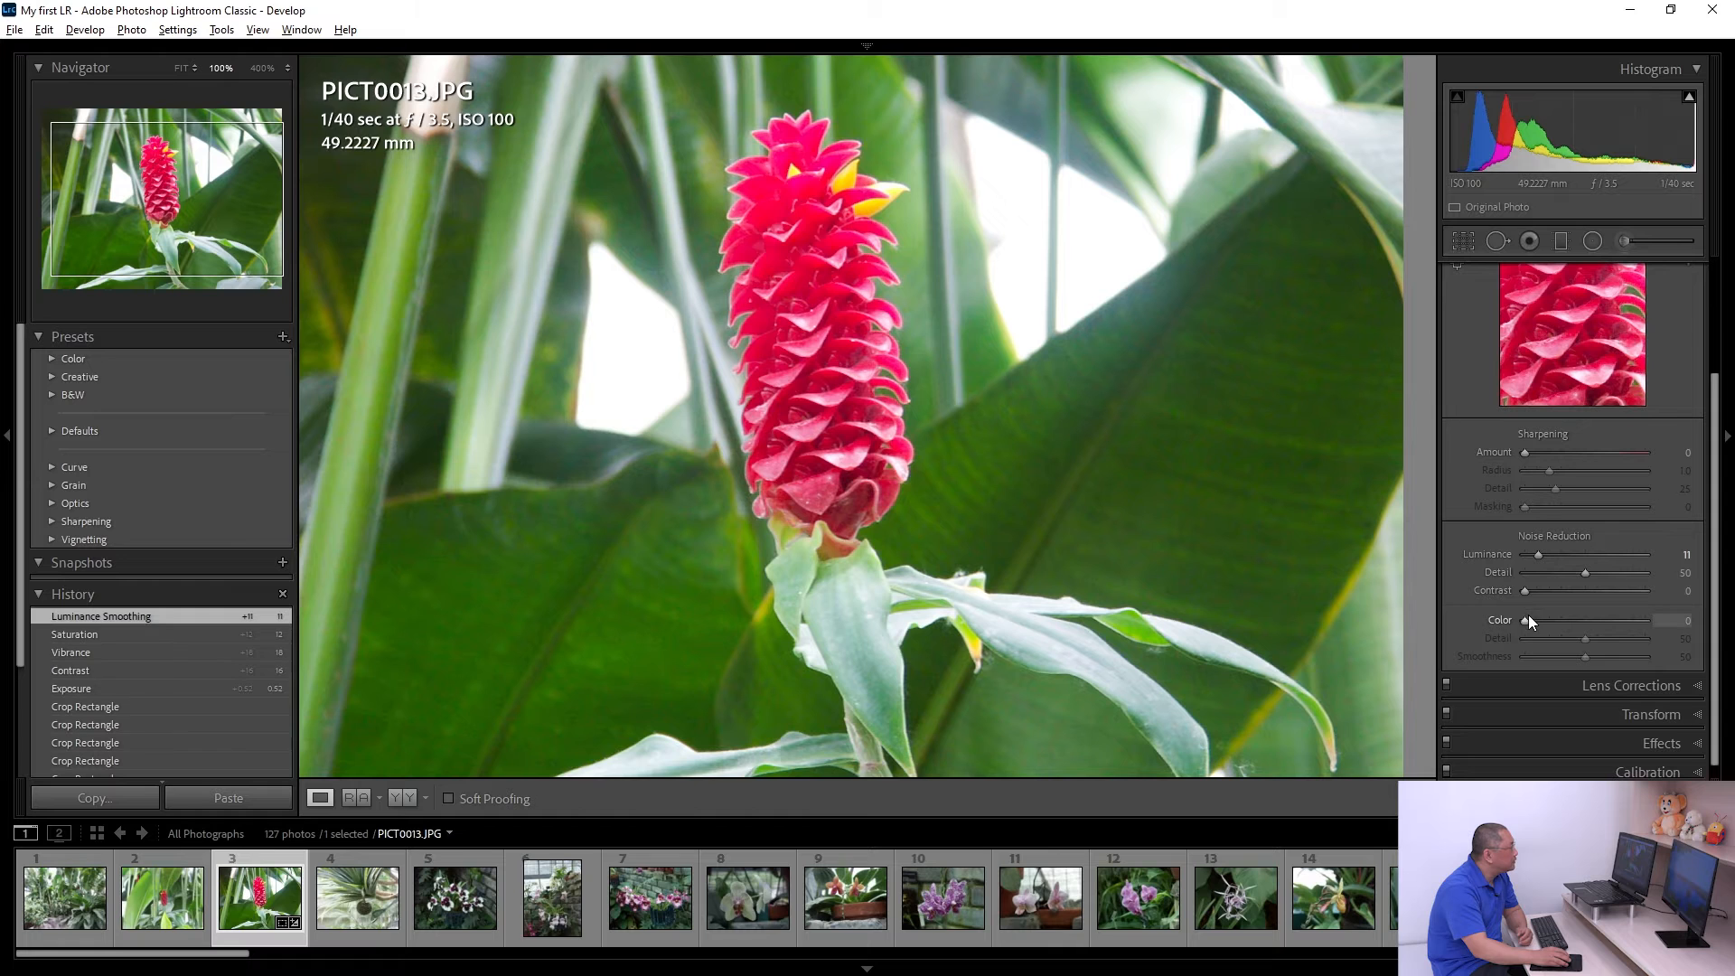
drag(1526, 620, 1538, 620)
click(1082, 412)
click(1053, 428)
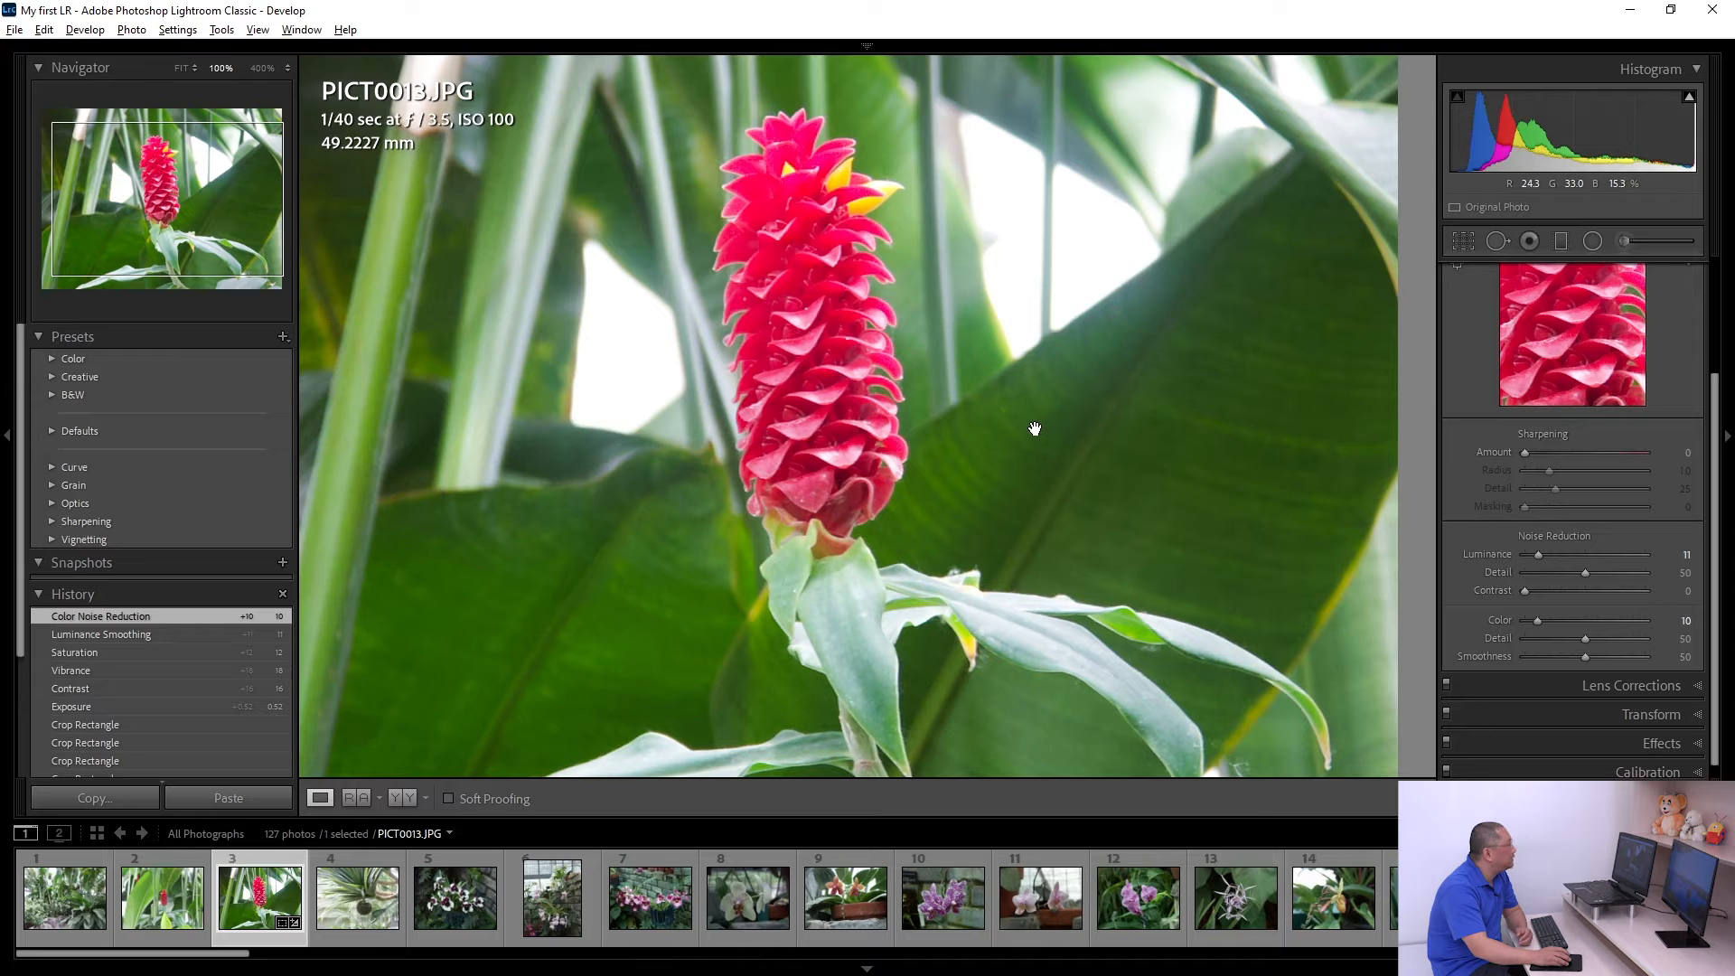
click(1030, 430)
scroll(1548, 405, up, 3)
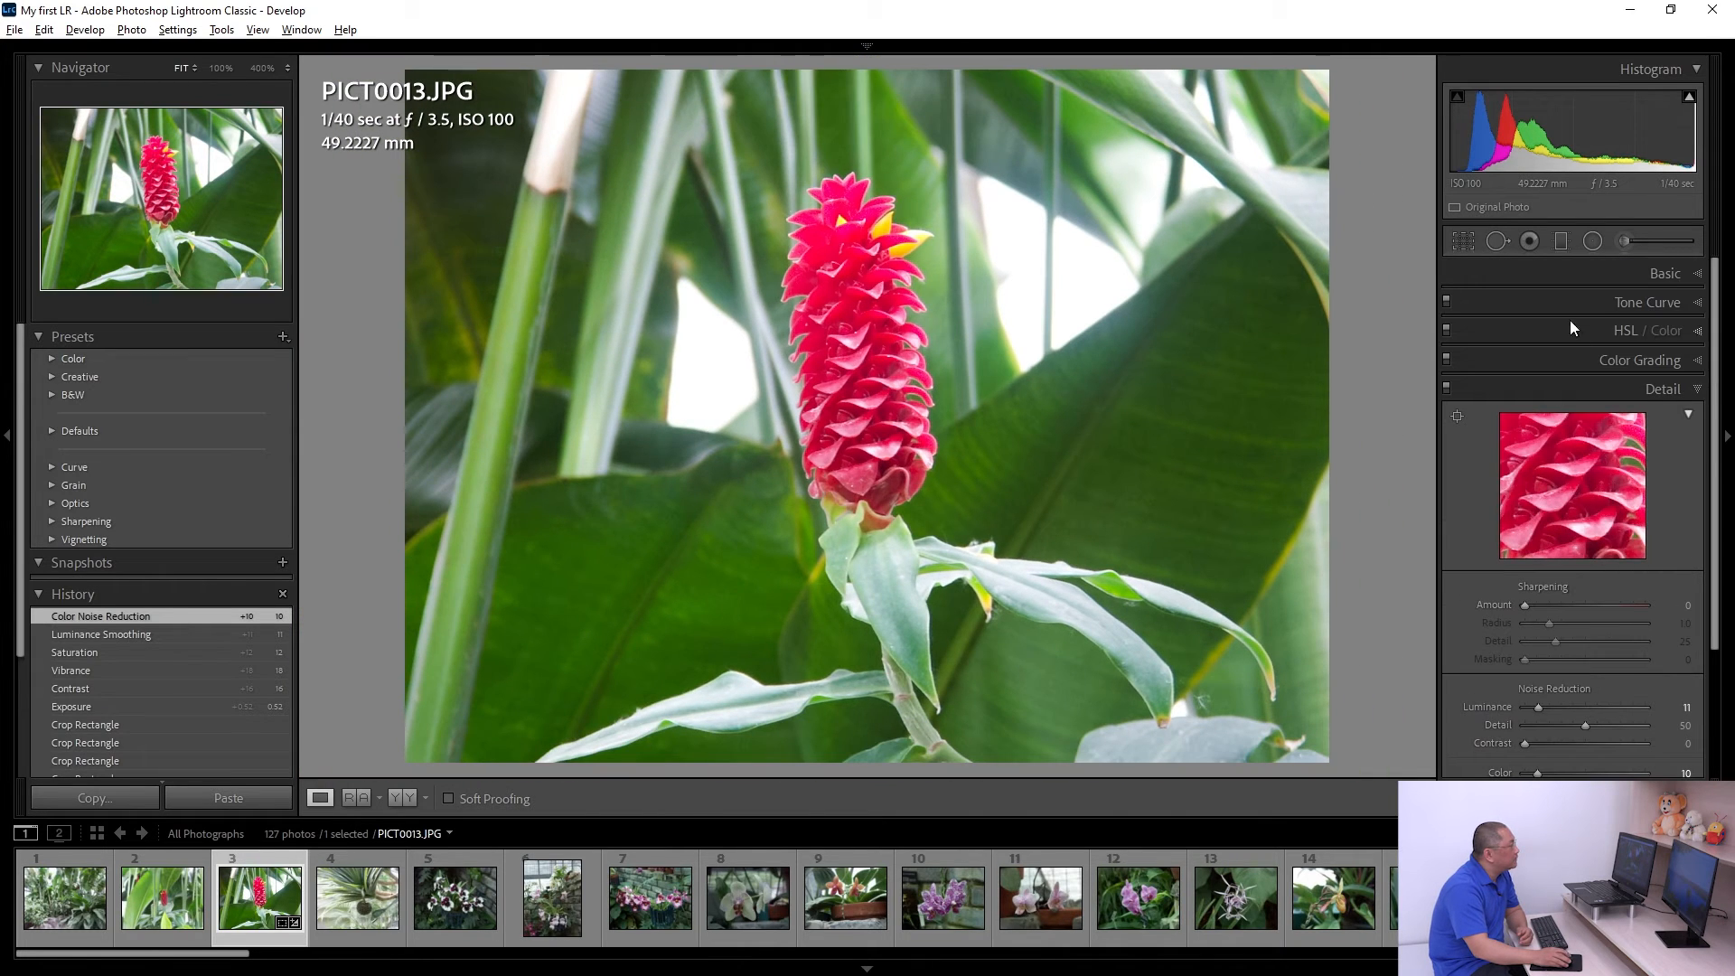
click(1569, 270)
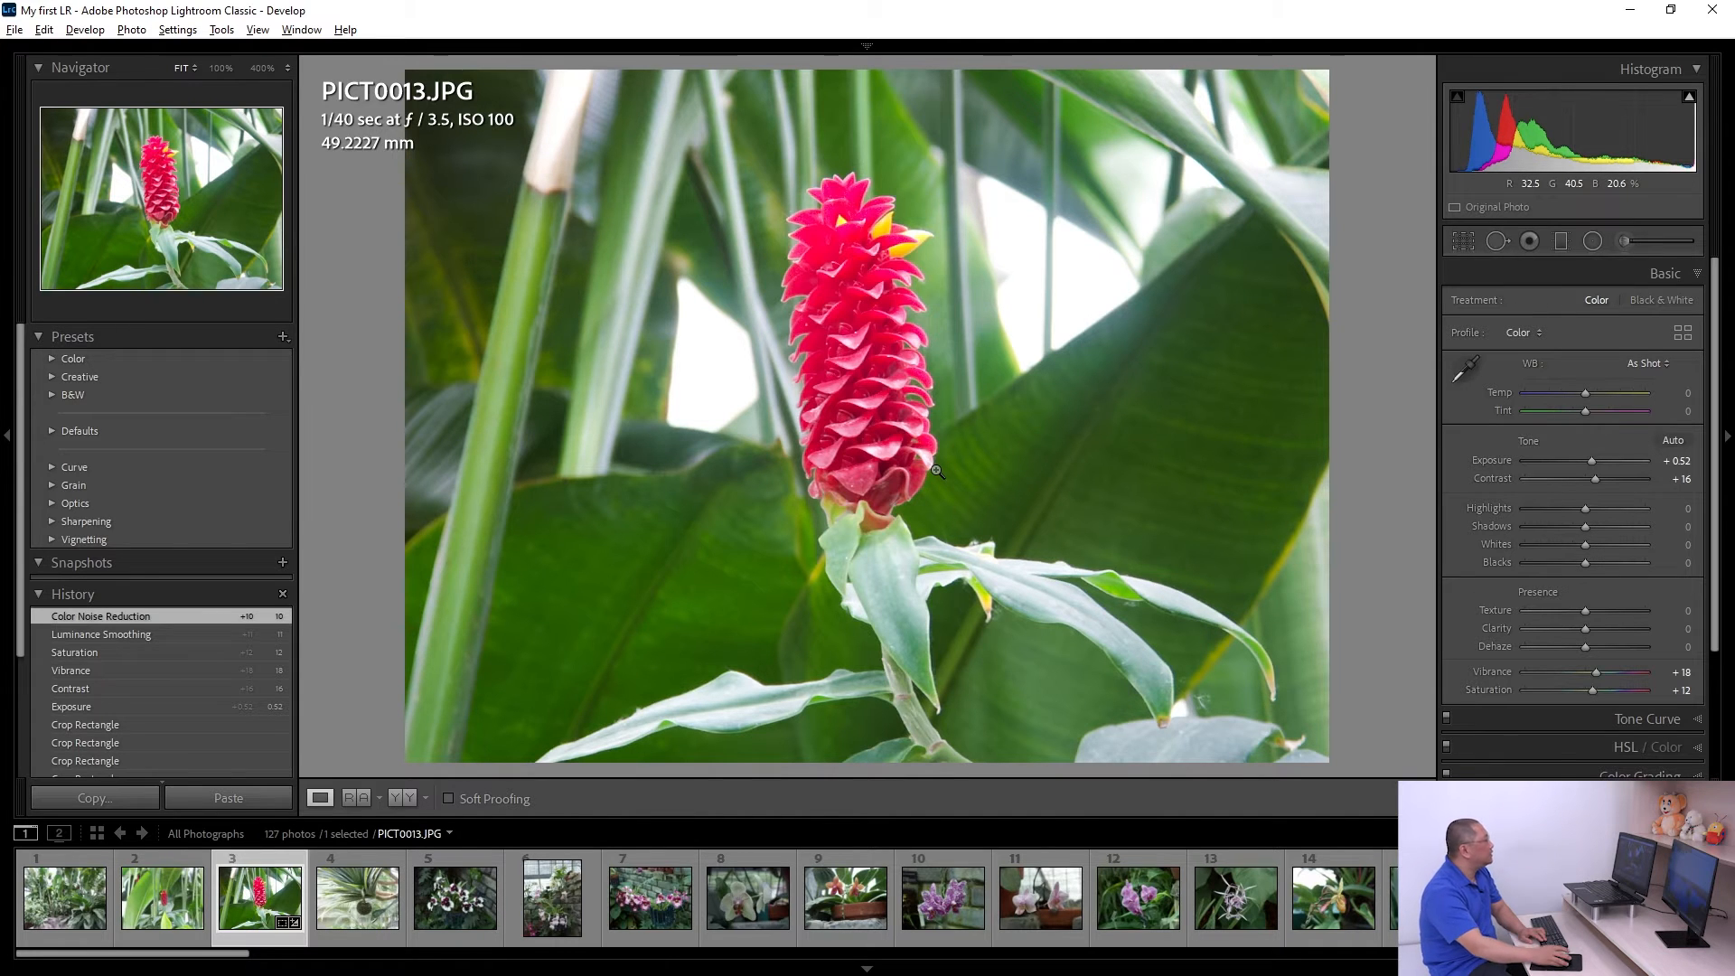
Step: Browse the following photos in Develop, from PICT0014.JPG through PICT0030.JPG, PICT0033.JPG, PICT0034.JPG and PICT0044.JPG to PICT0054.JPG
key(Right)
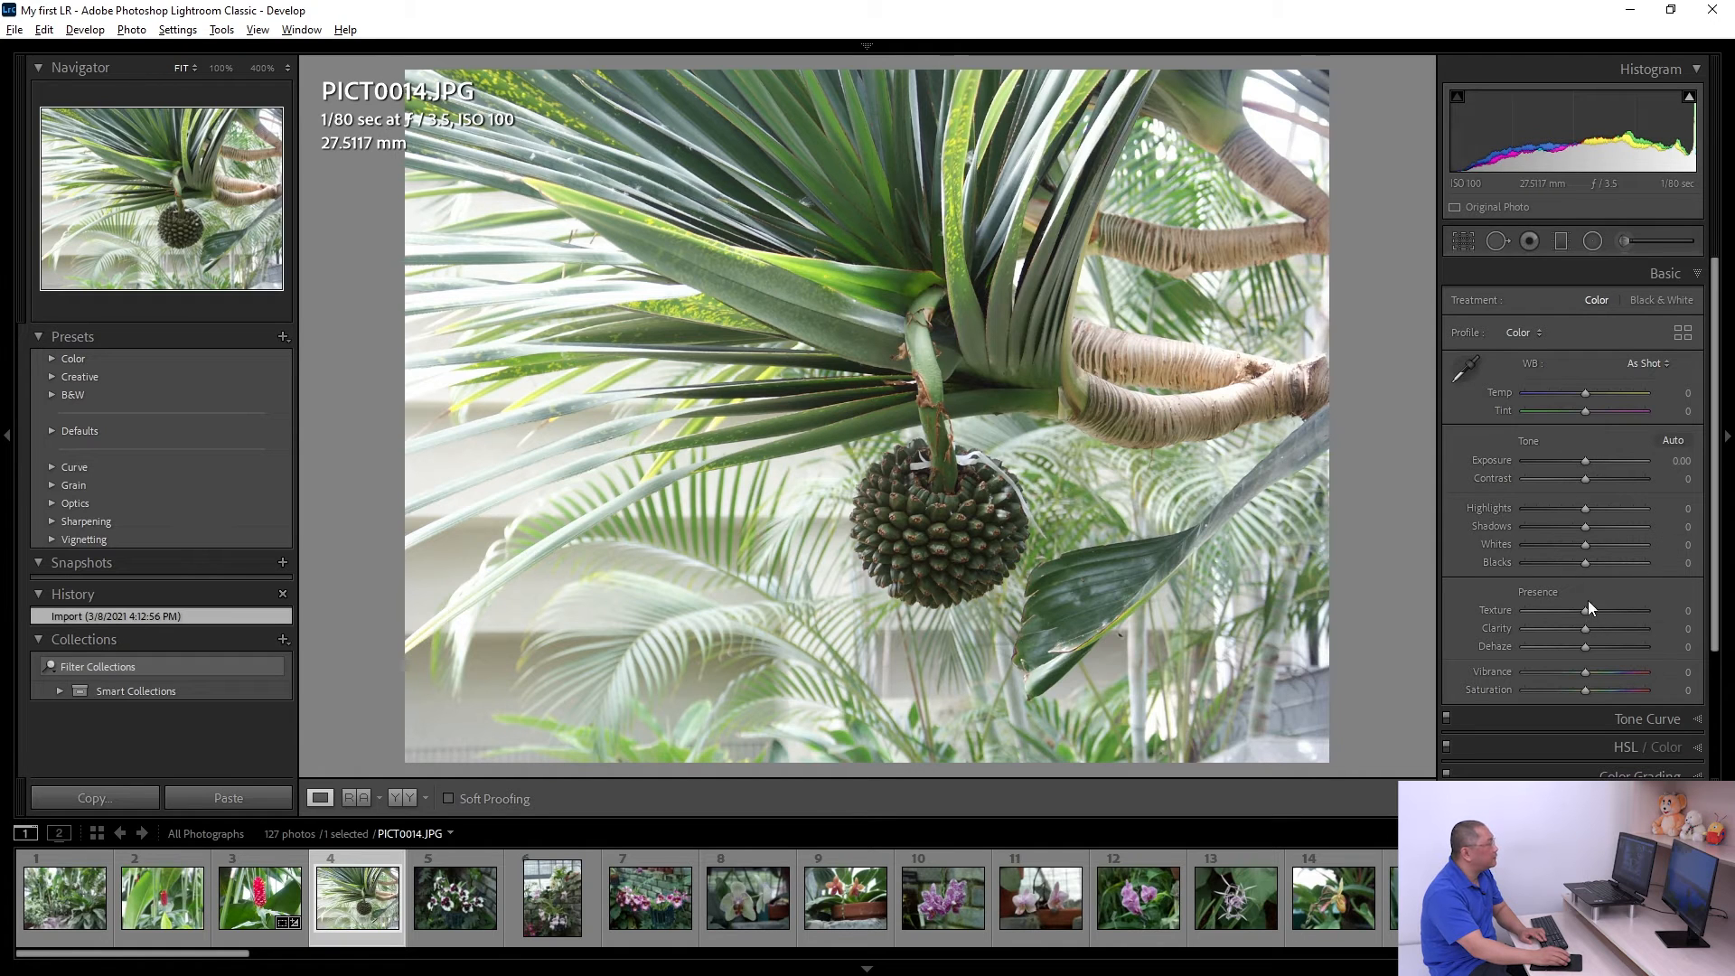
scroll(1587, 600, down, 3)
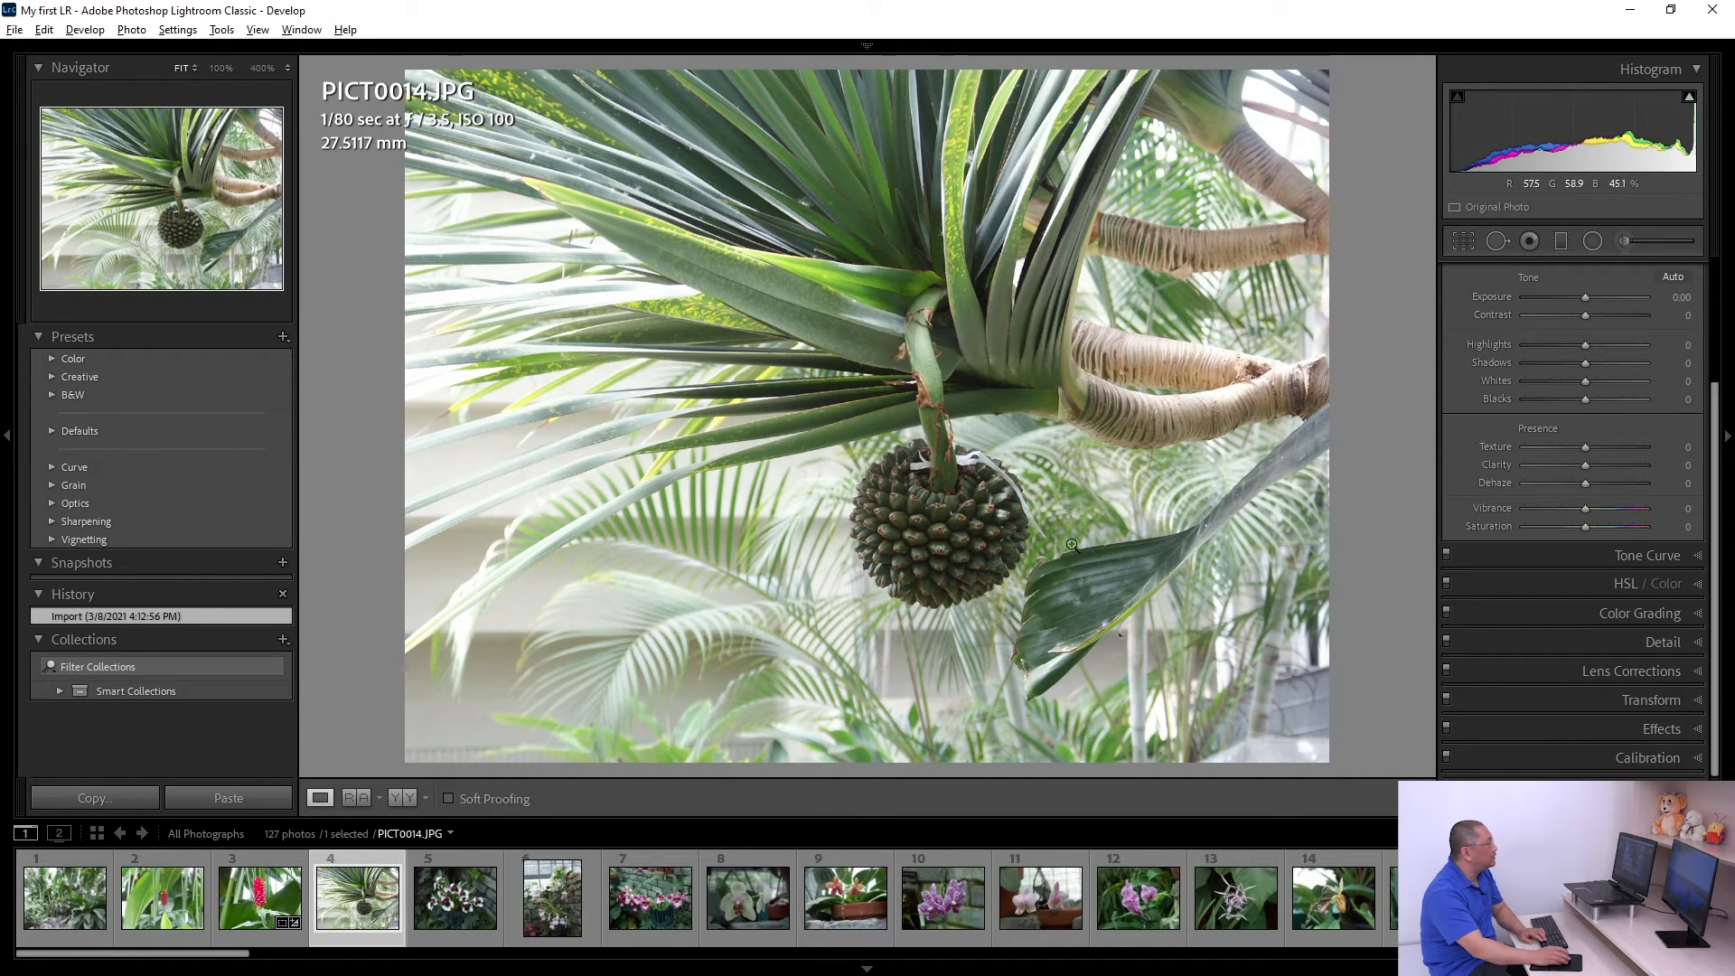
key(Right)
key(Right)
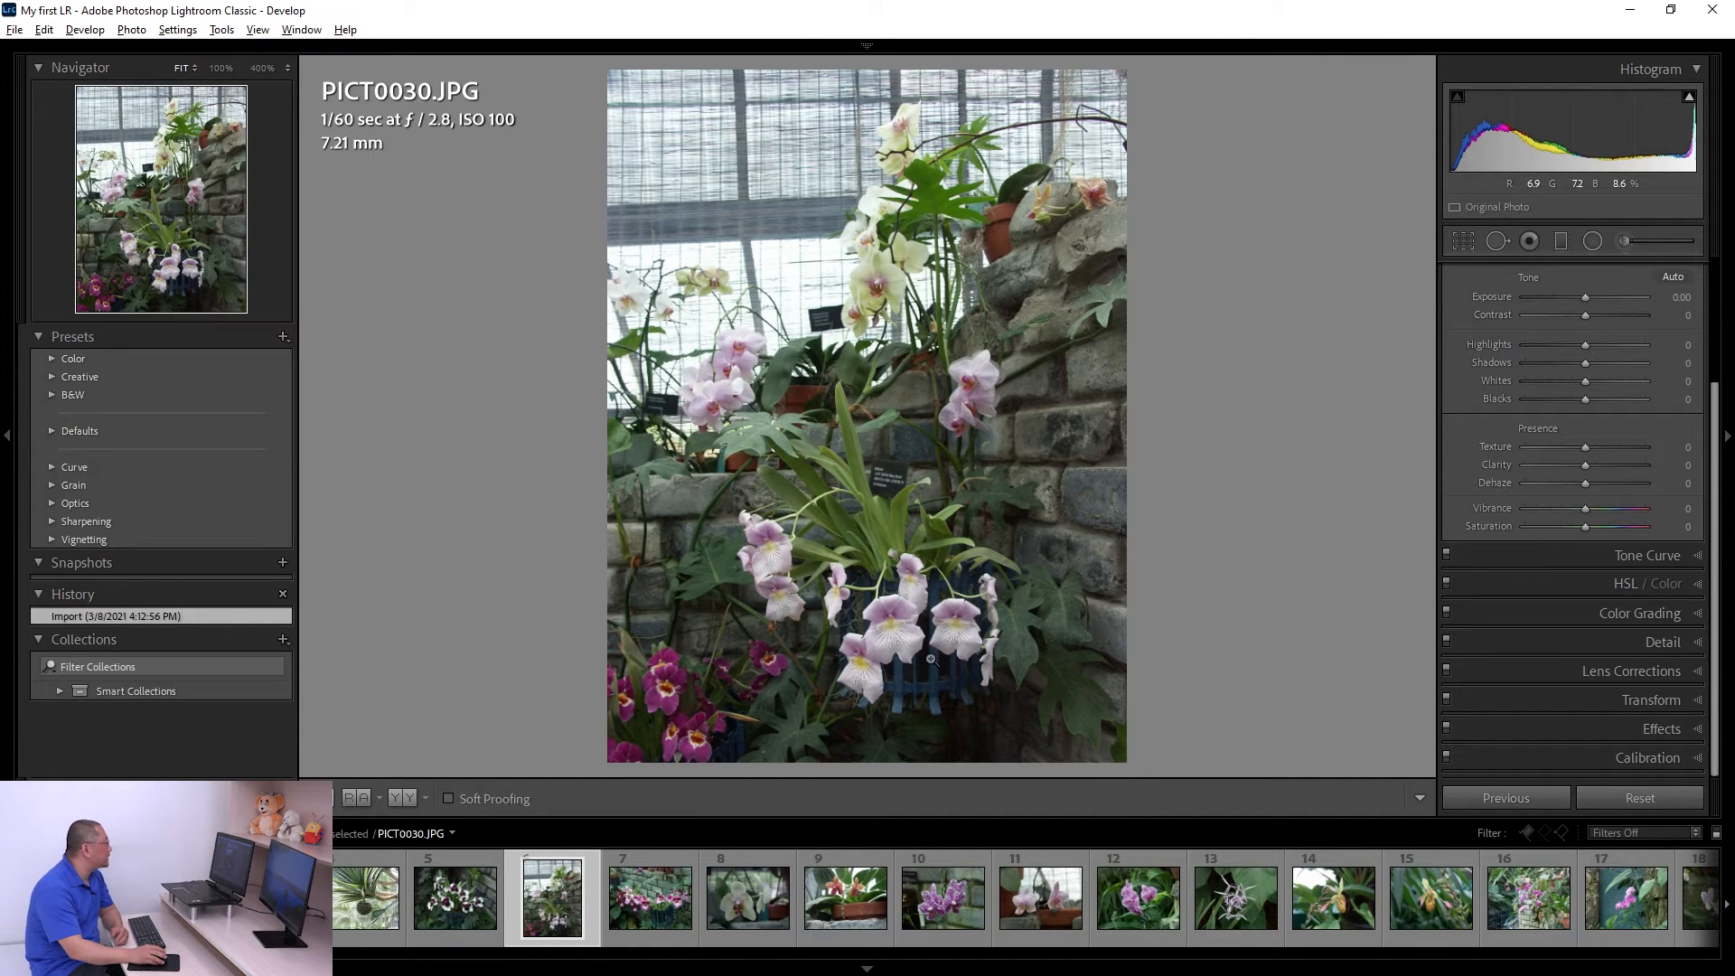
click(660, 897)
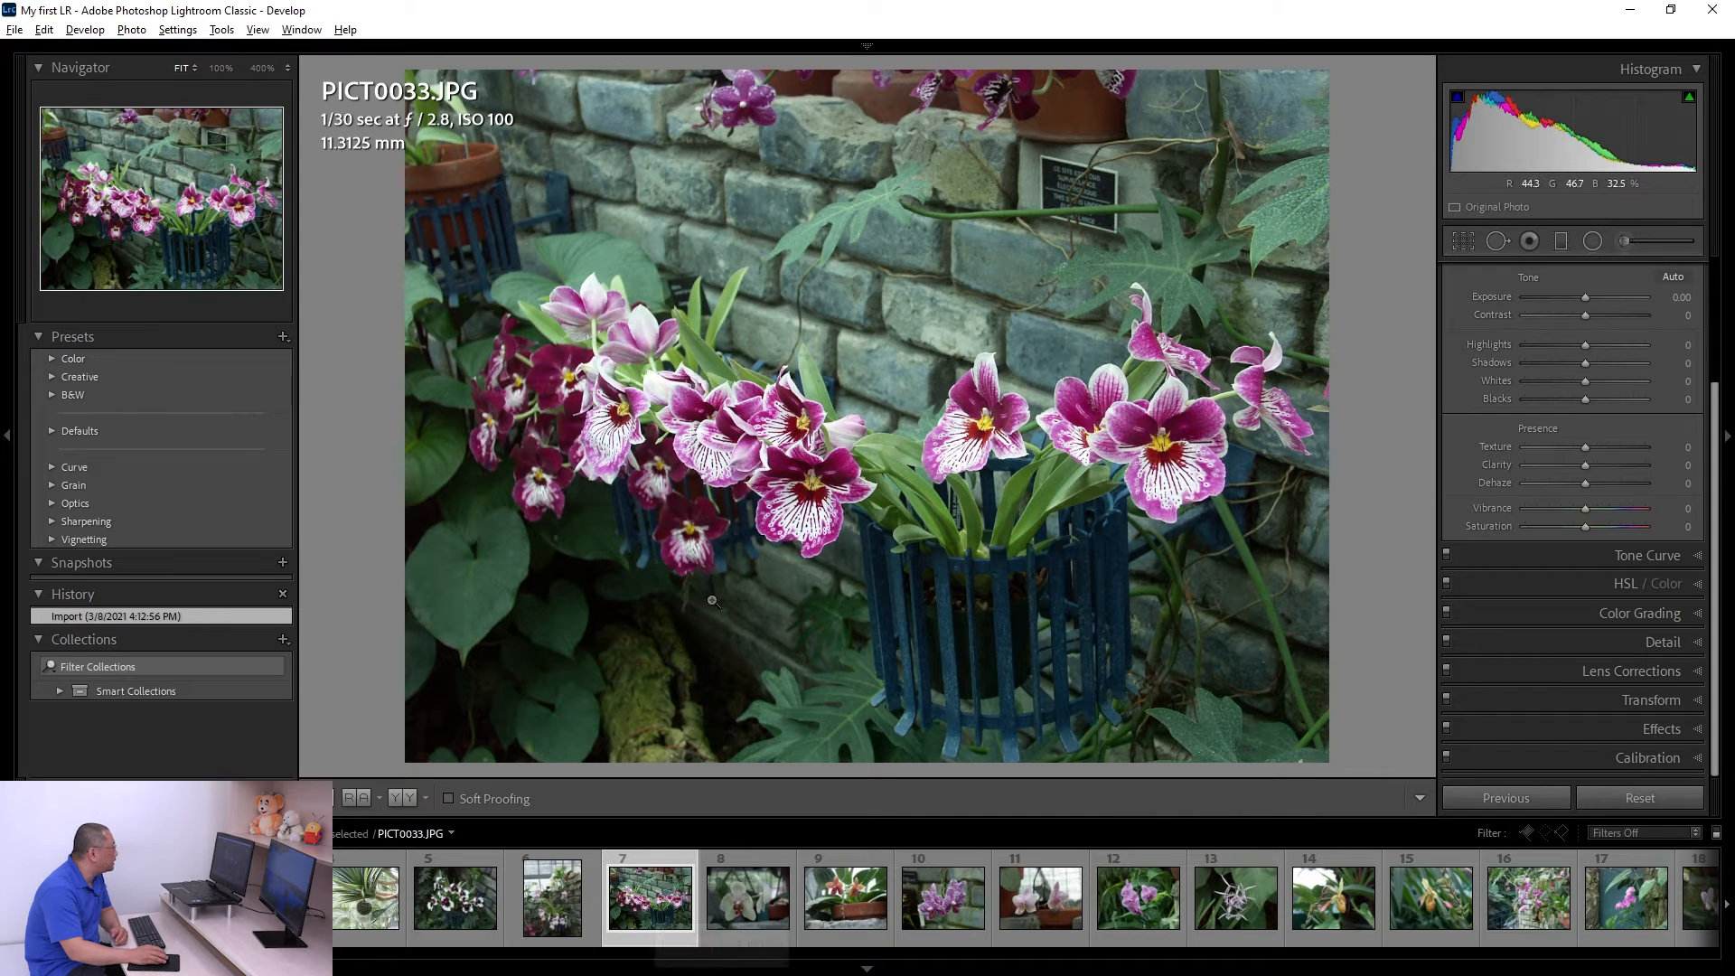
click(755, 917)
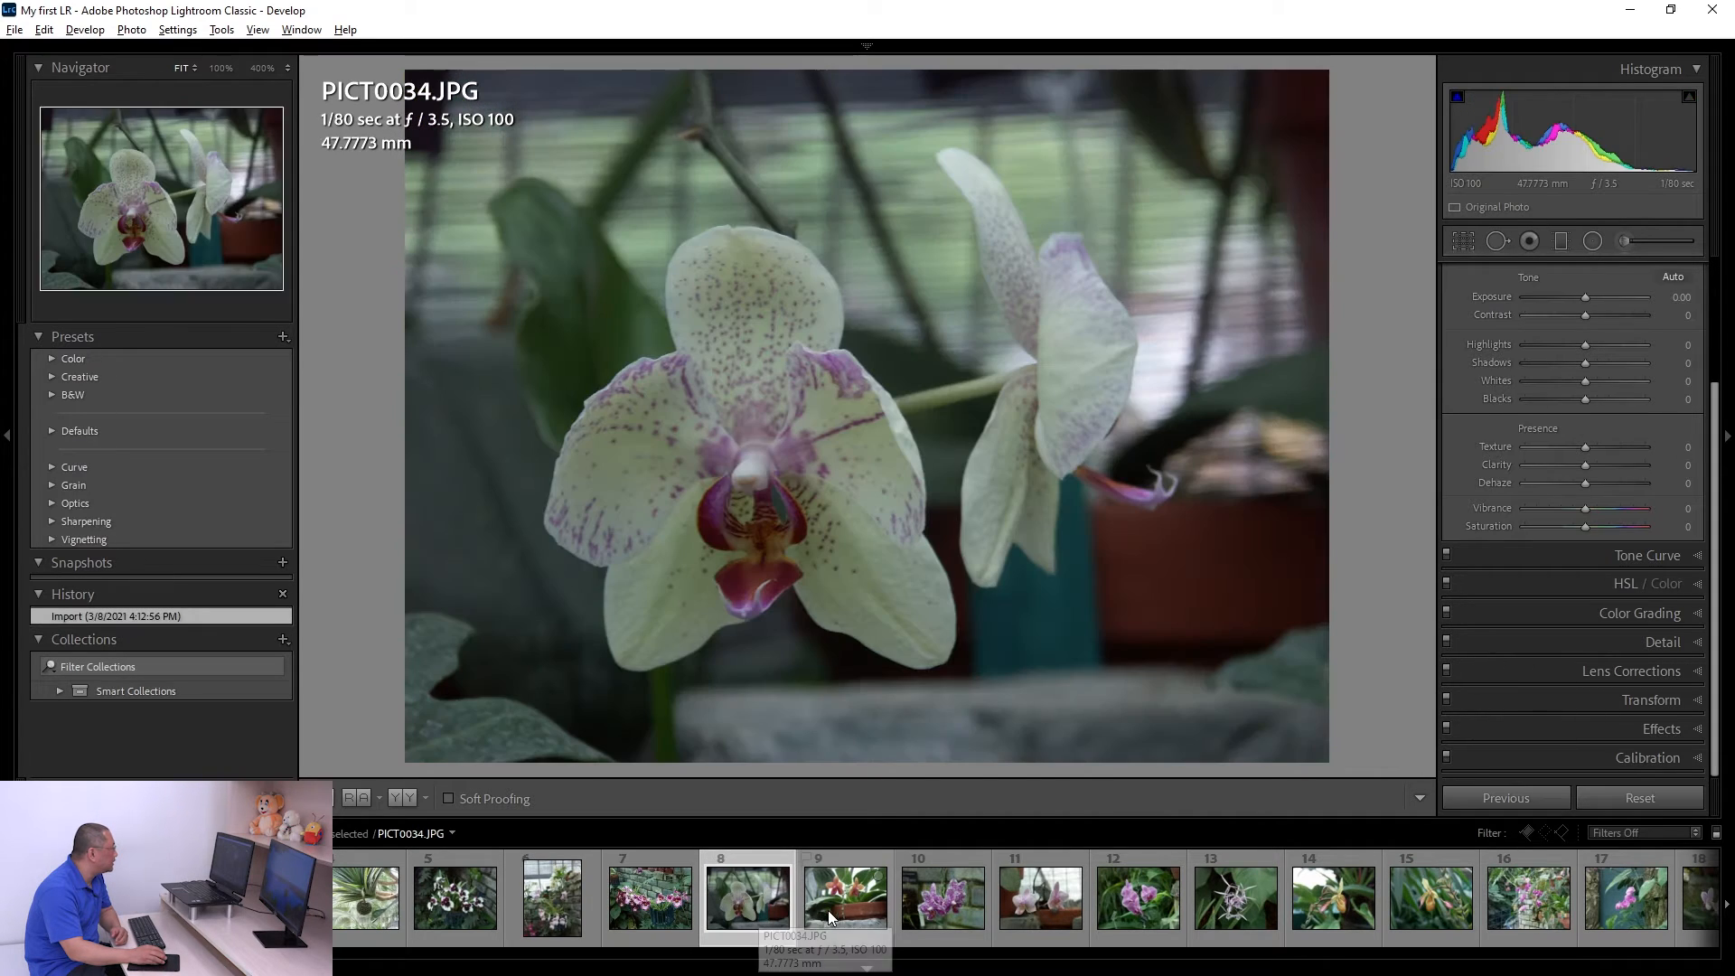
click(938, 909)
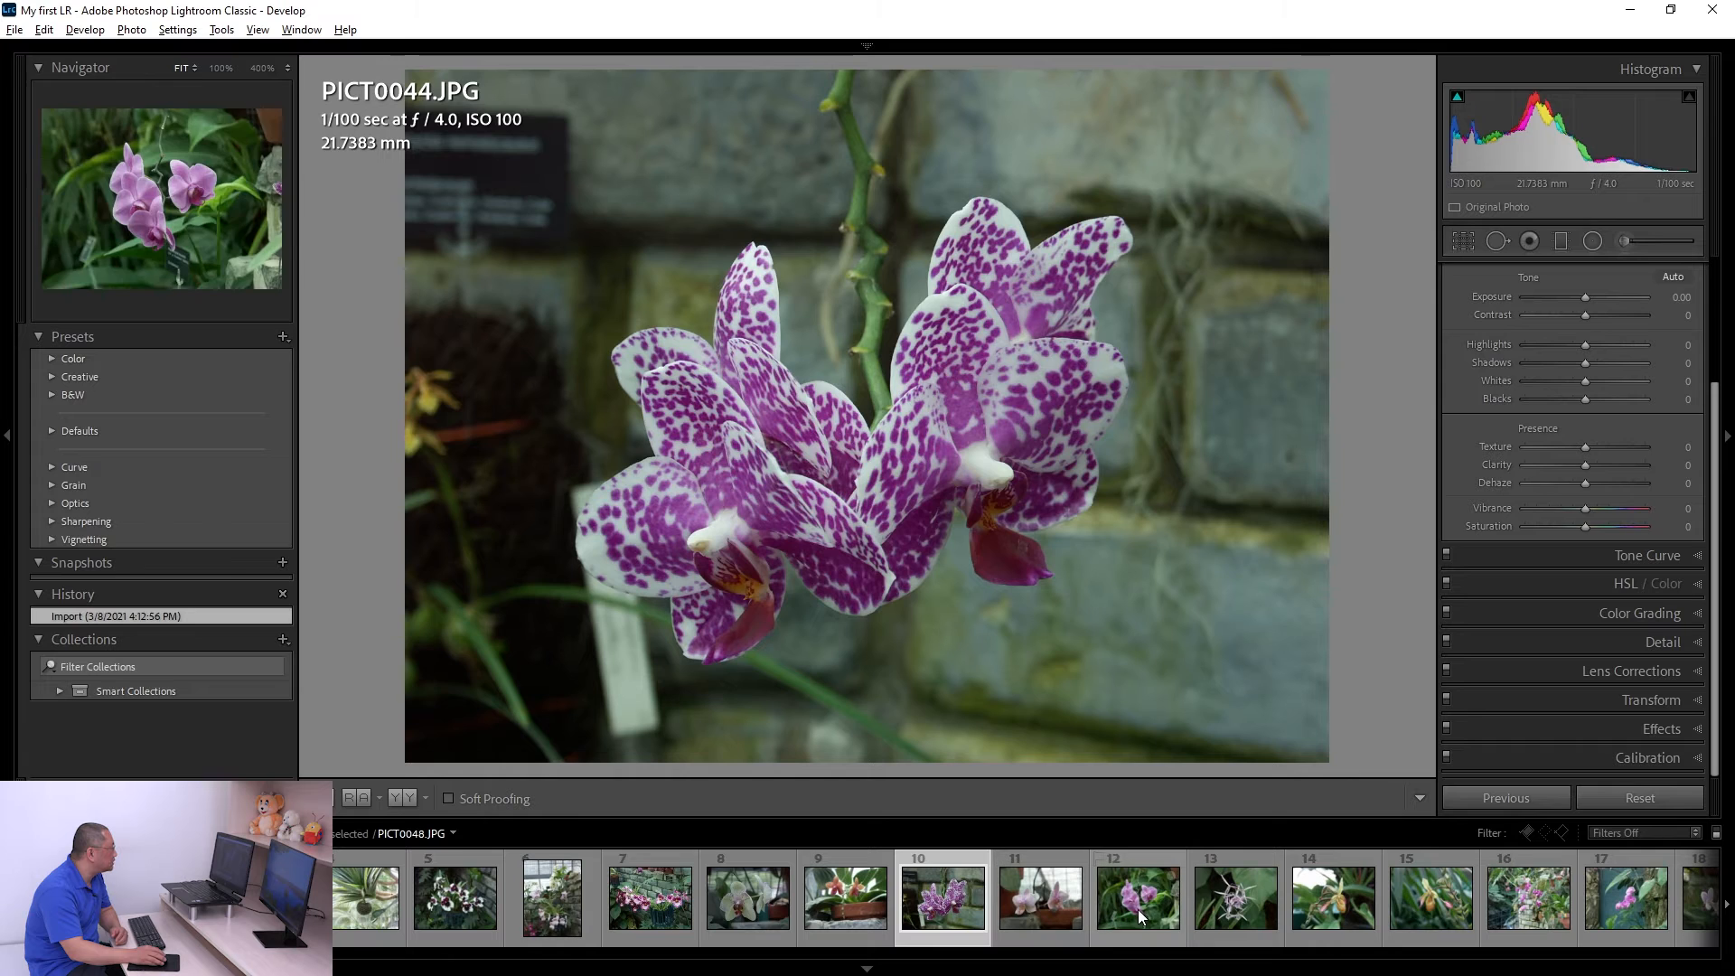
click(1238, 911)
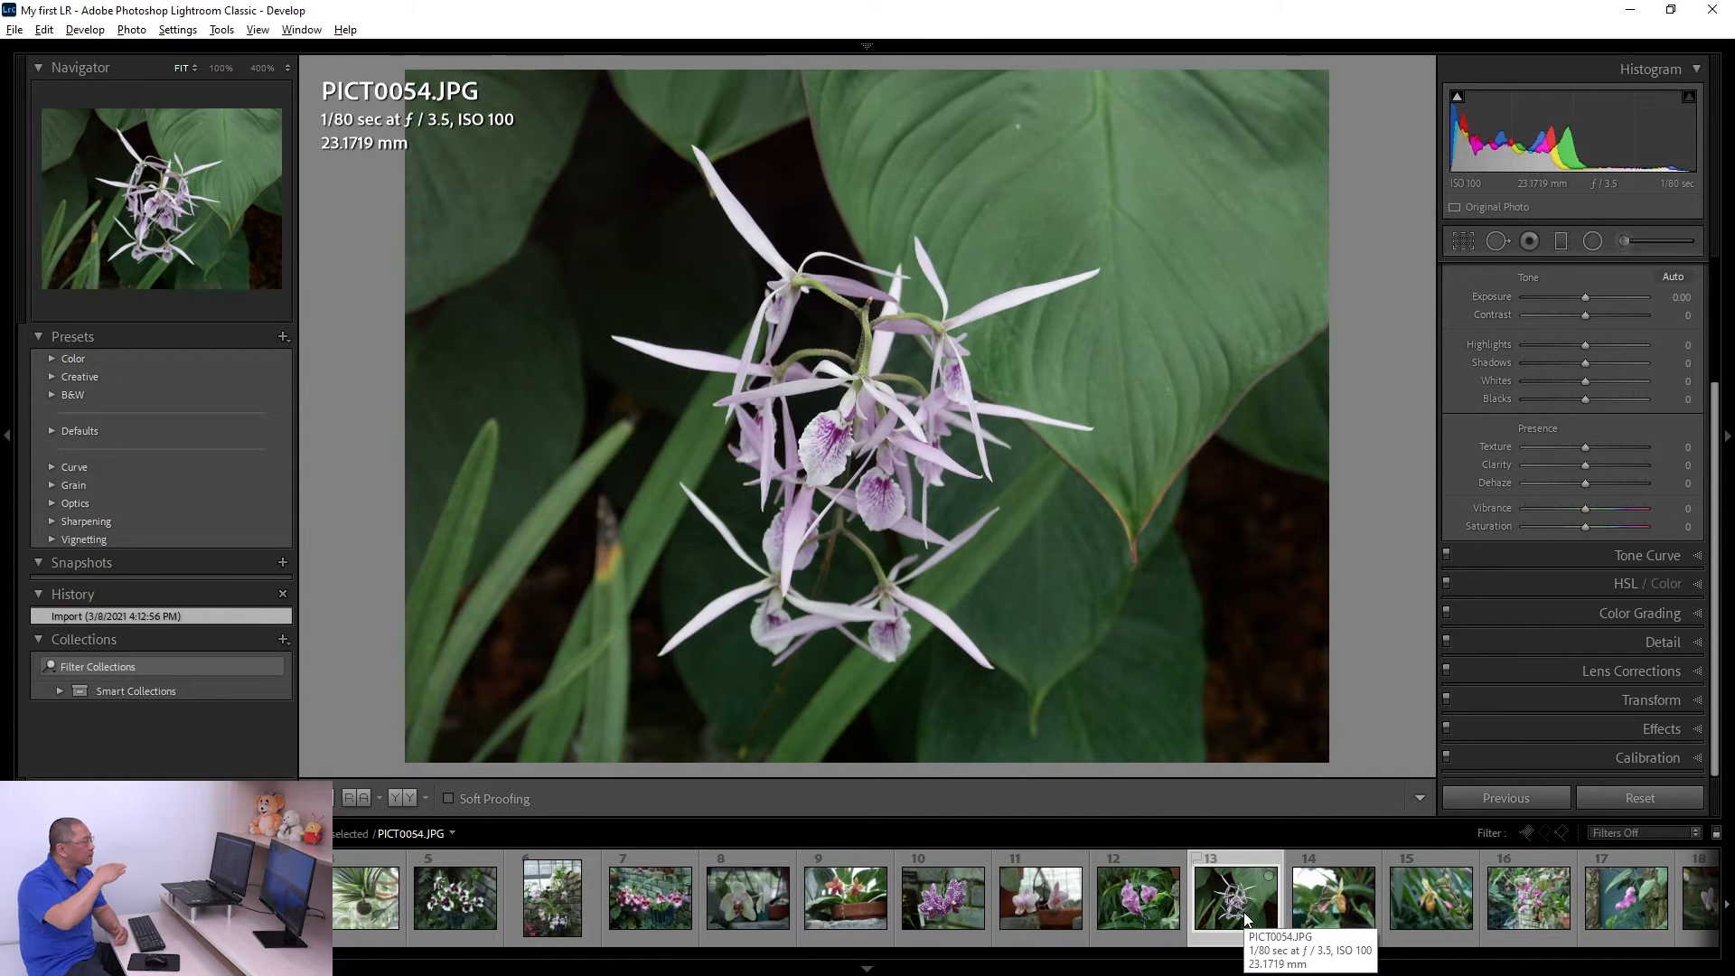
Step: Select PICT0030.JPG together with photos 8, 10, 13 and 15 in the filmstrip
click(562, 907)
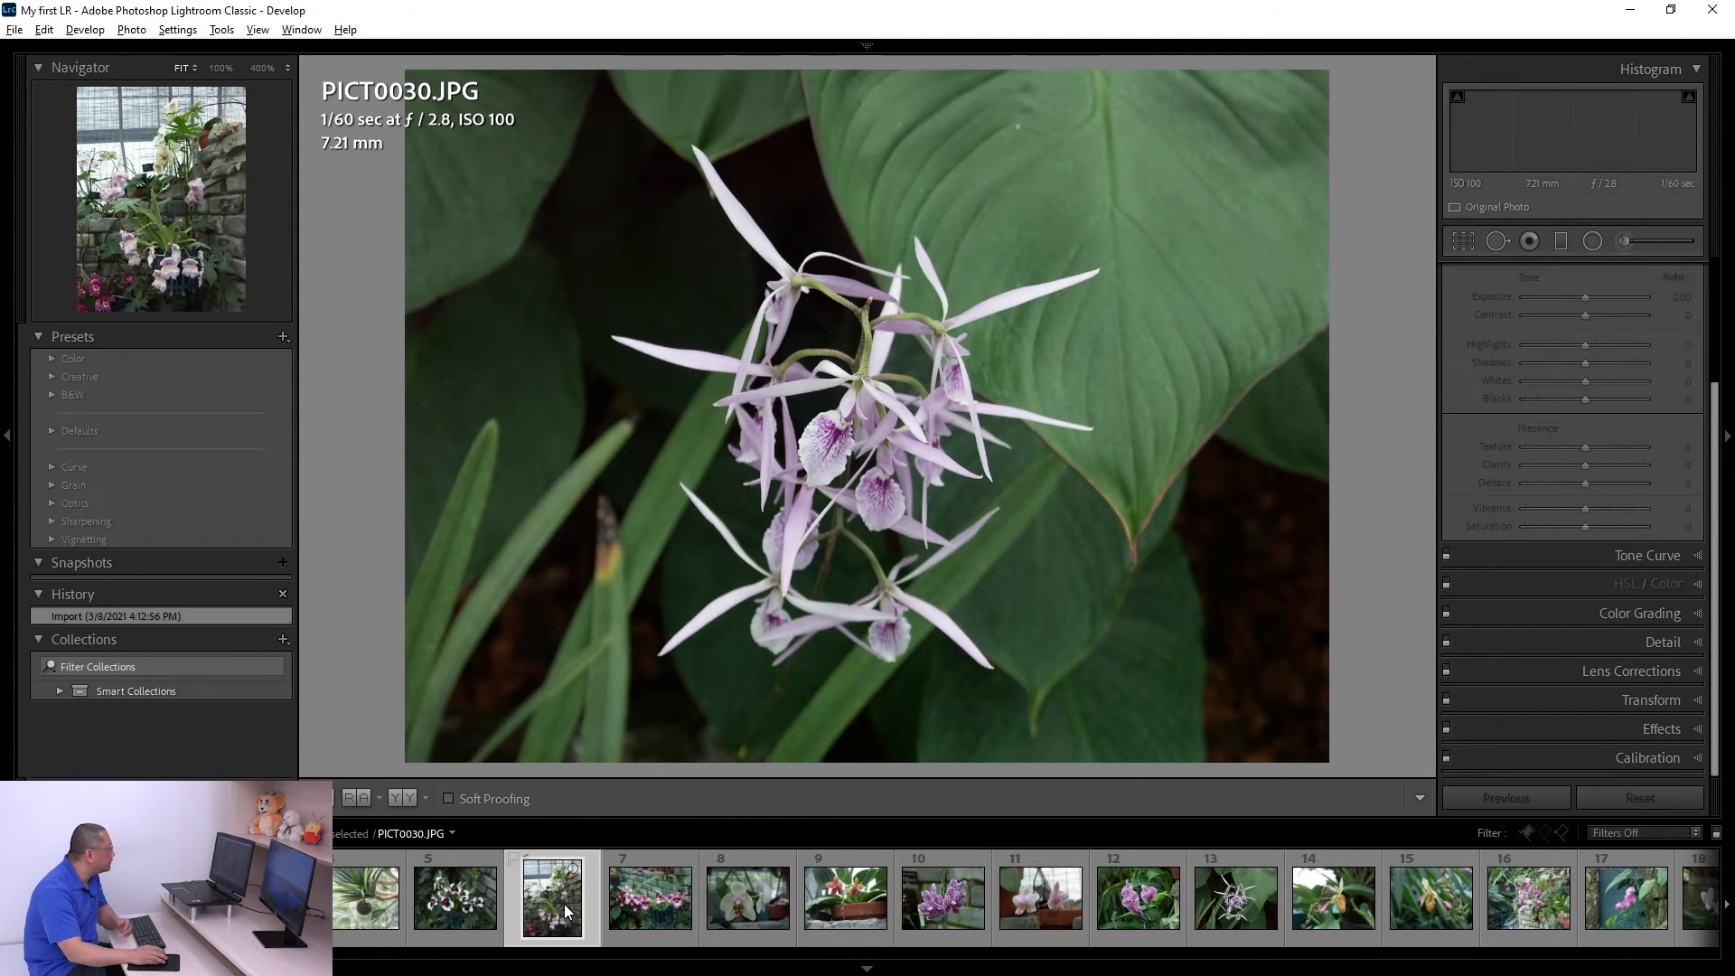
ctrl+click(746, 901)
ctrl+click(947, 904)
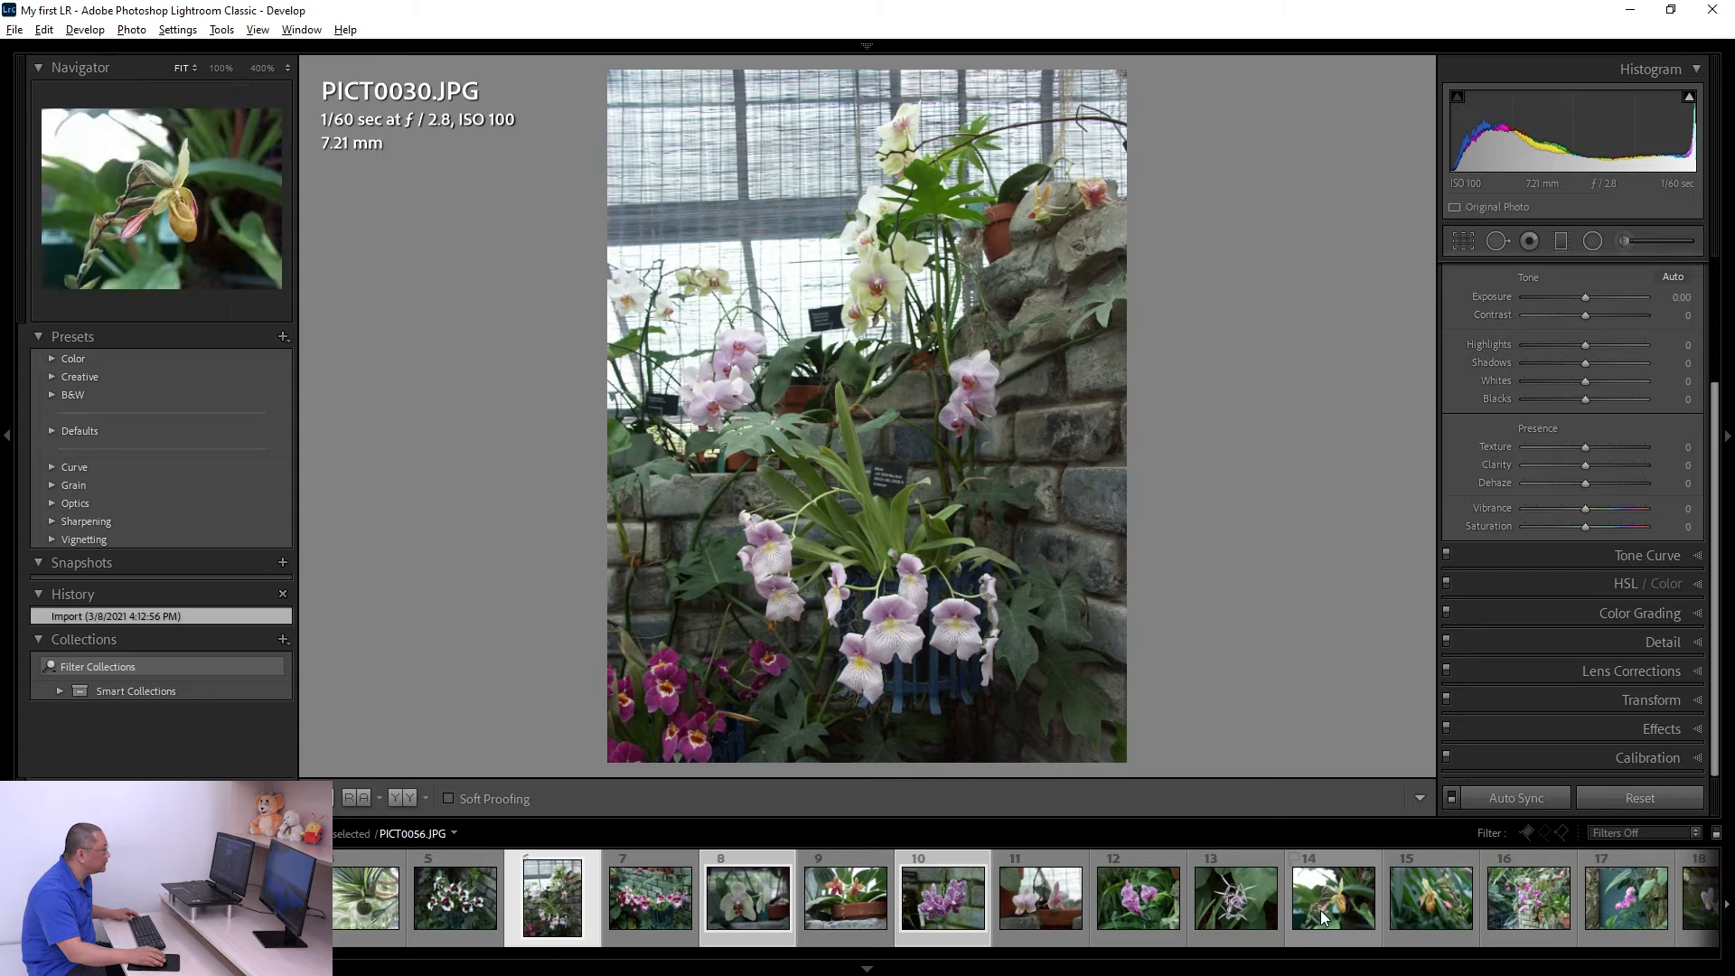
ctrl+click(1245, 907)
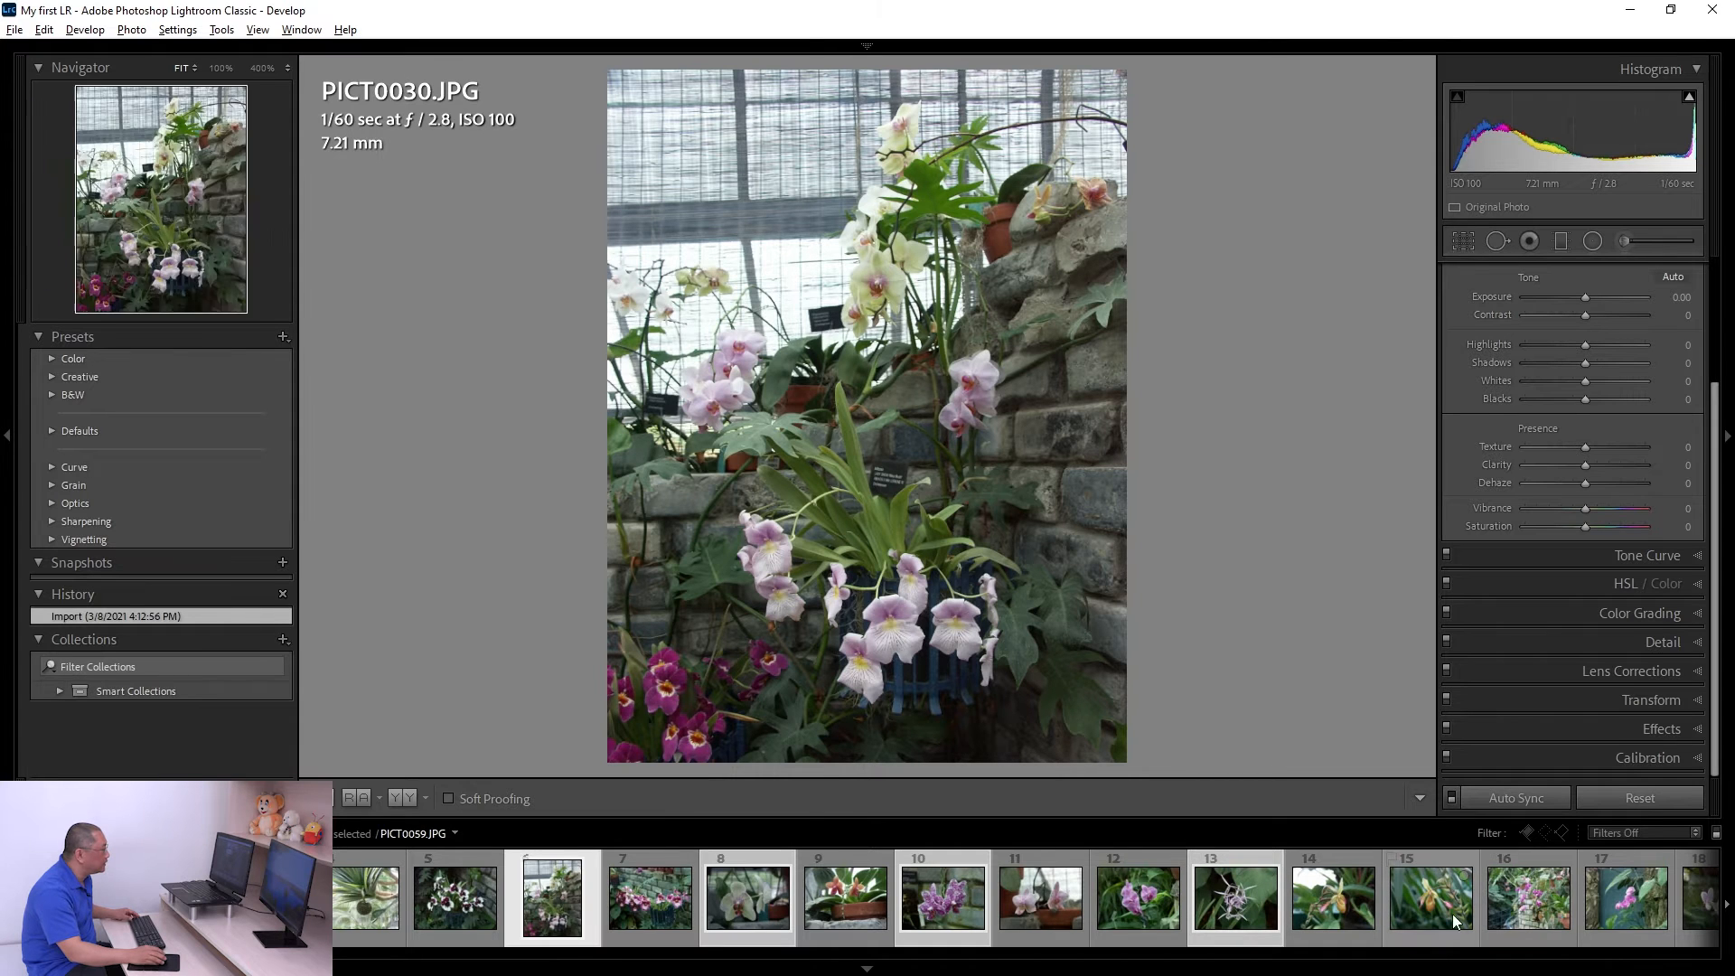
ctrl+click(1430, 913)
Step: Add photos 17, 19, 20 and 21 to the current multi-photo selection
scroll(1430, 913, down, 5)
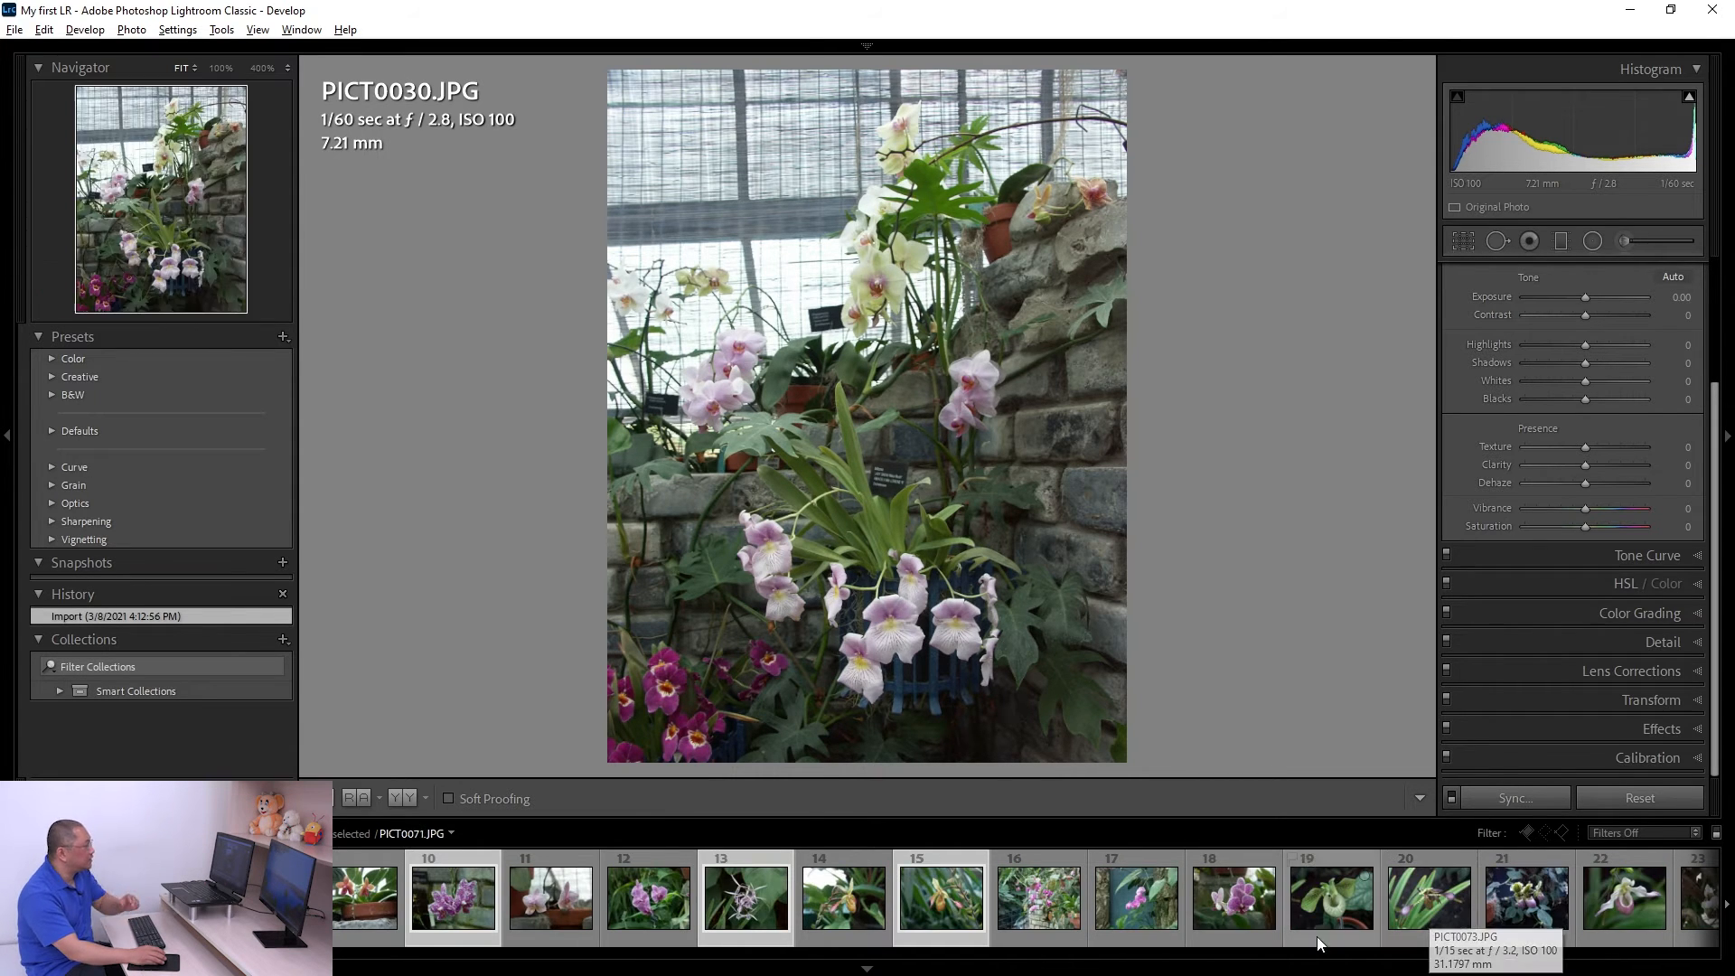
scroll(1243, 929, down, 5)
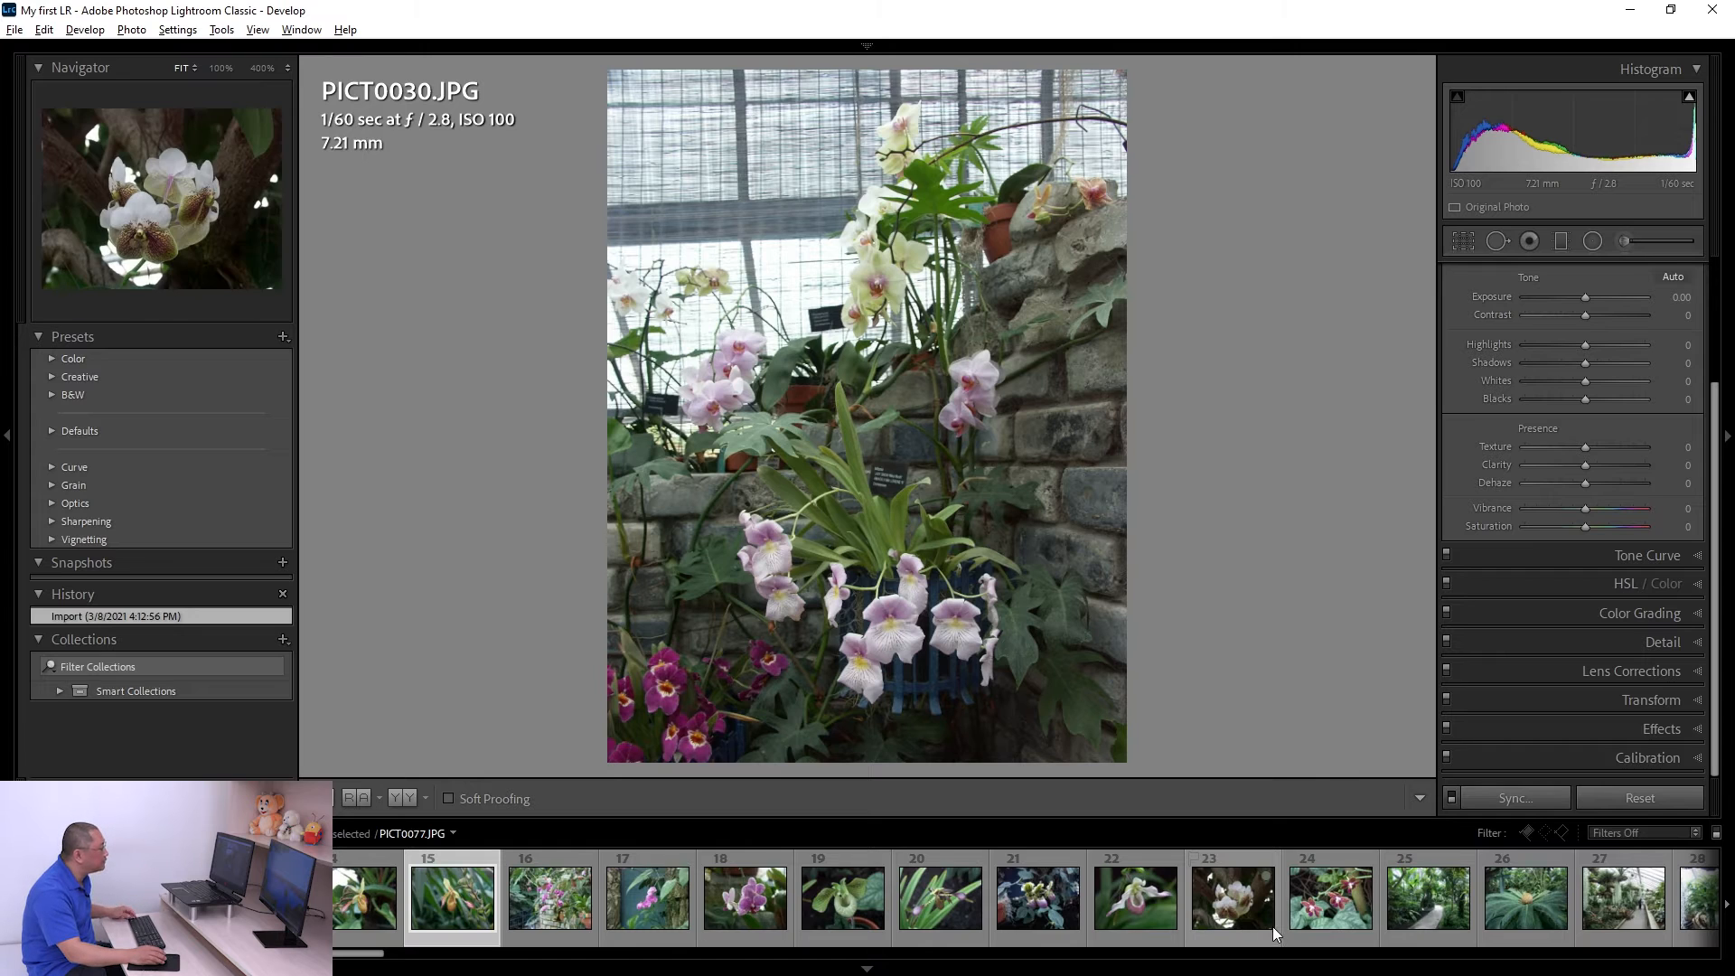
ctrl+click(849, 902)
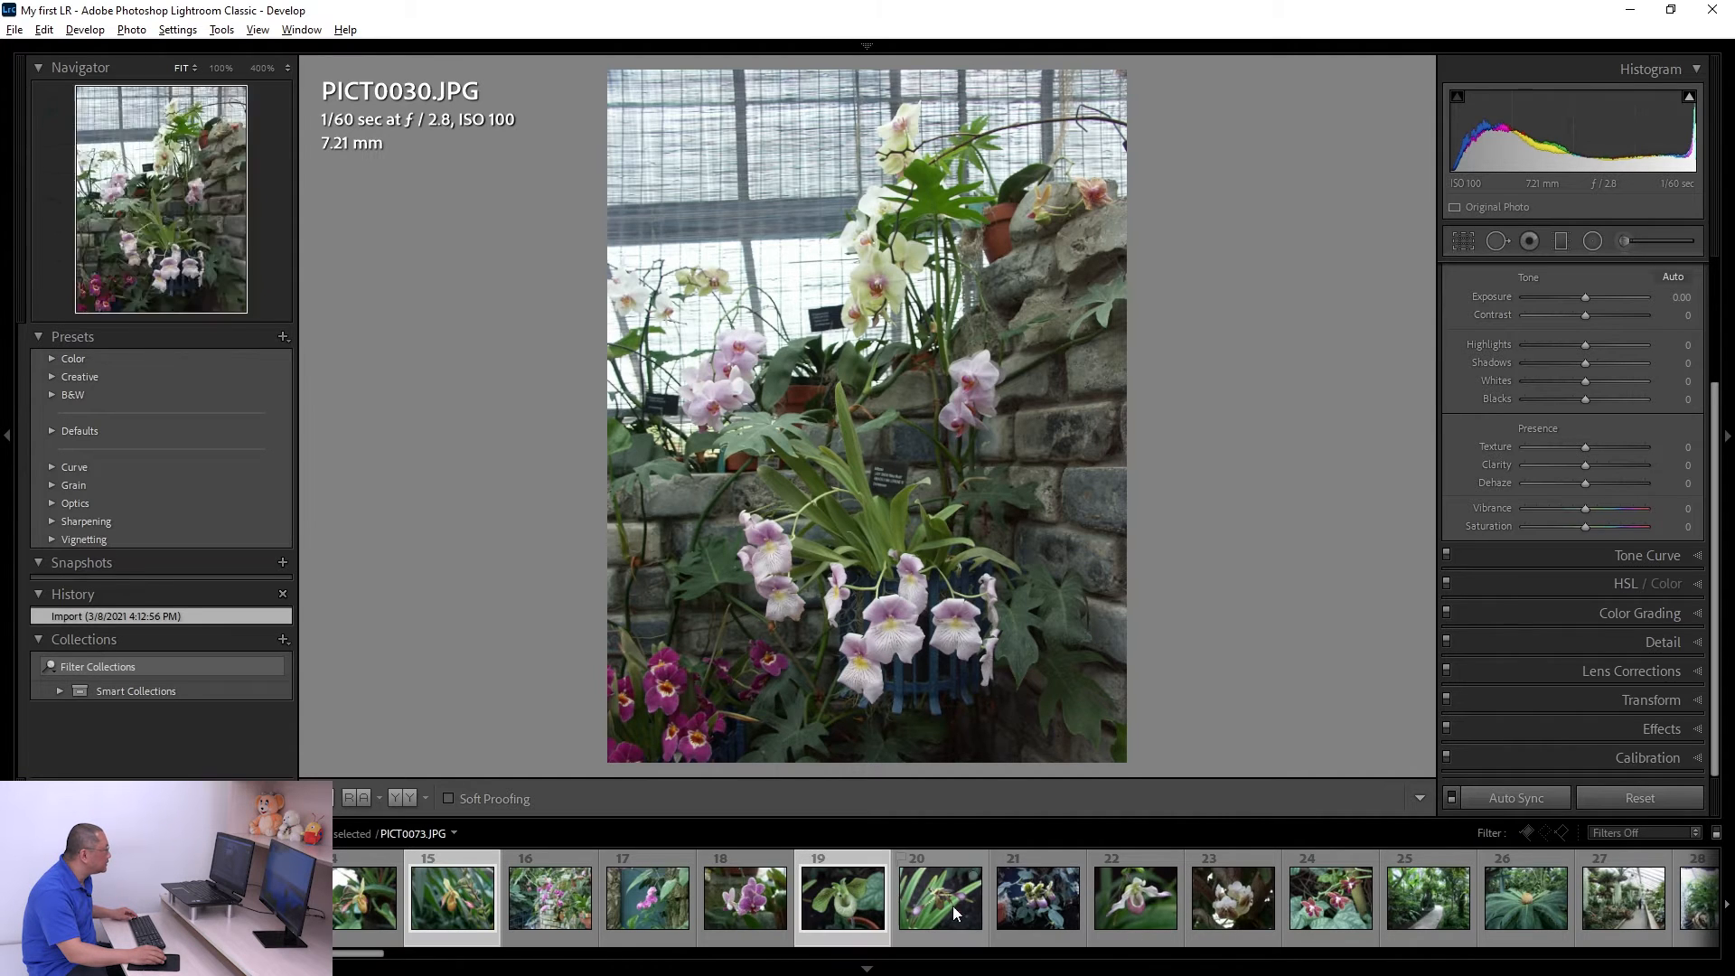
ctrl+click(1014, 907)
ctrl+click(933, 907)
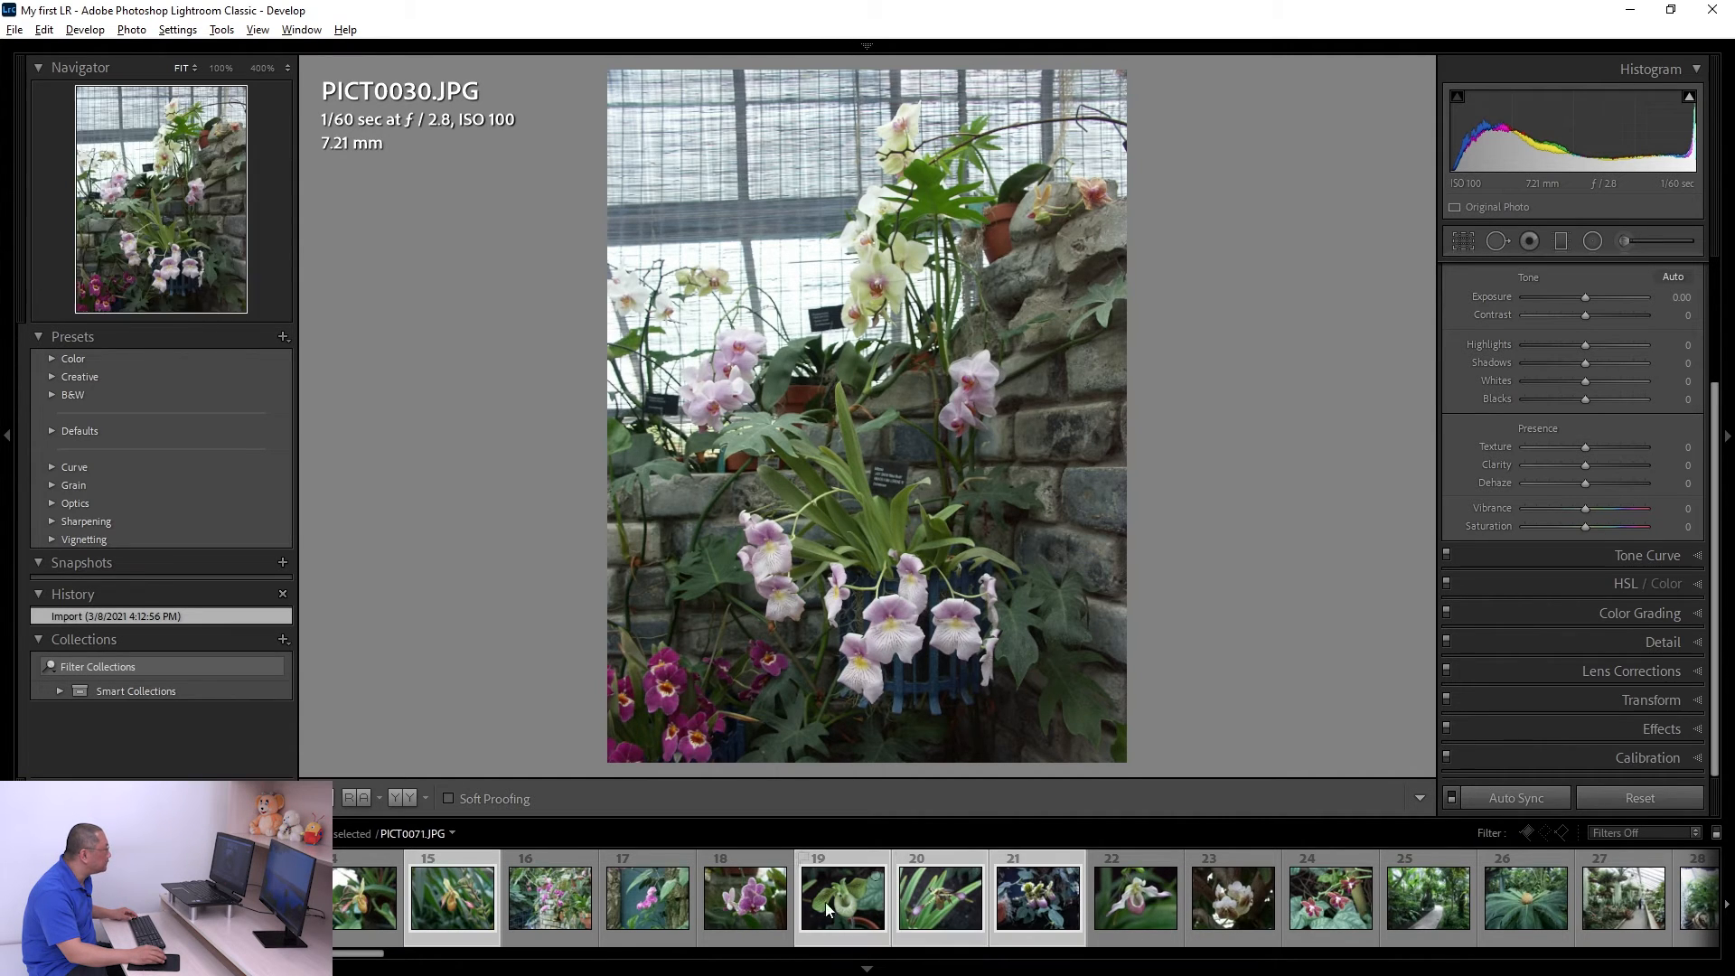
ctrl+click(658, 903)
scroll(867, 895, up, 10)
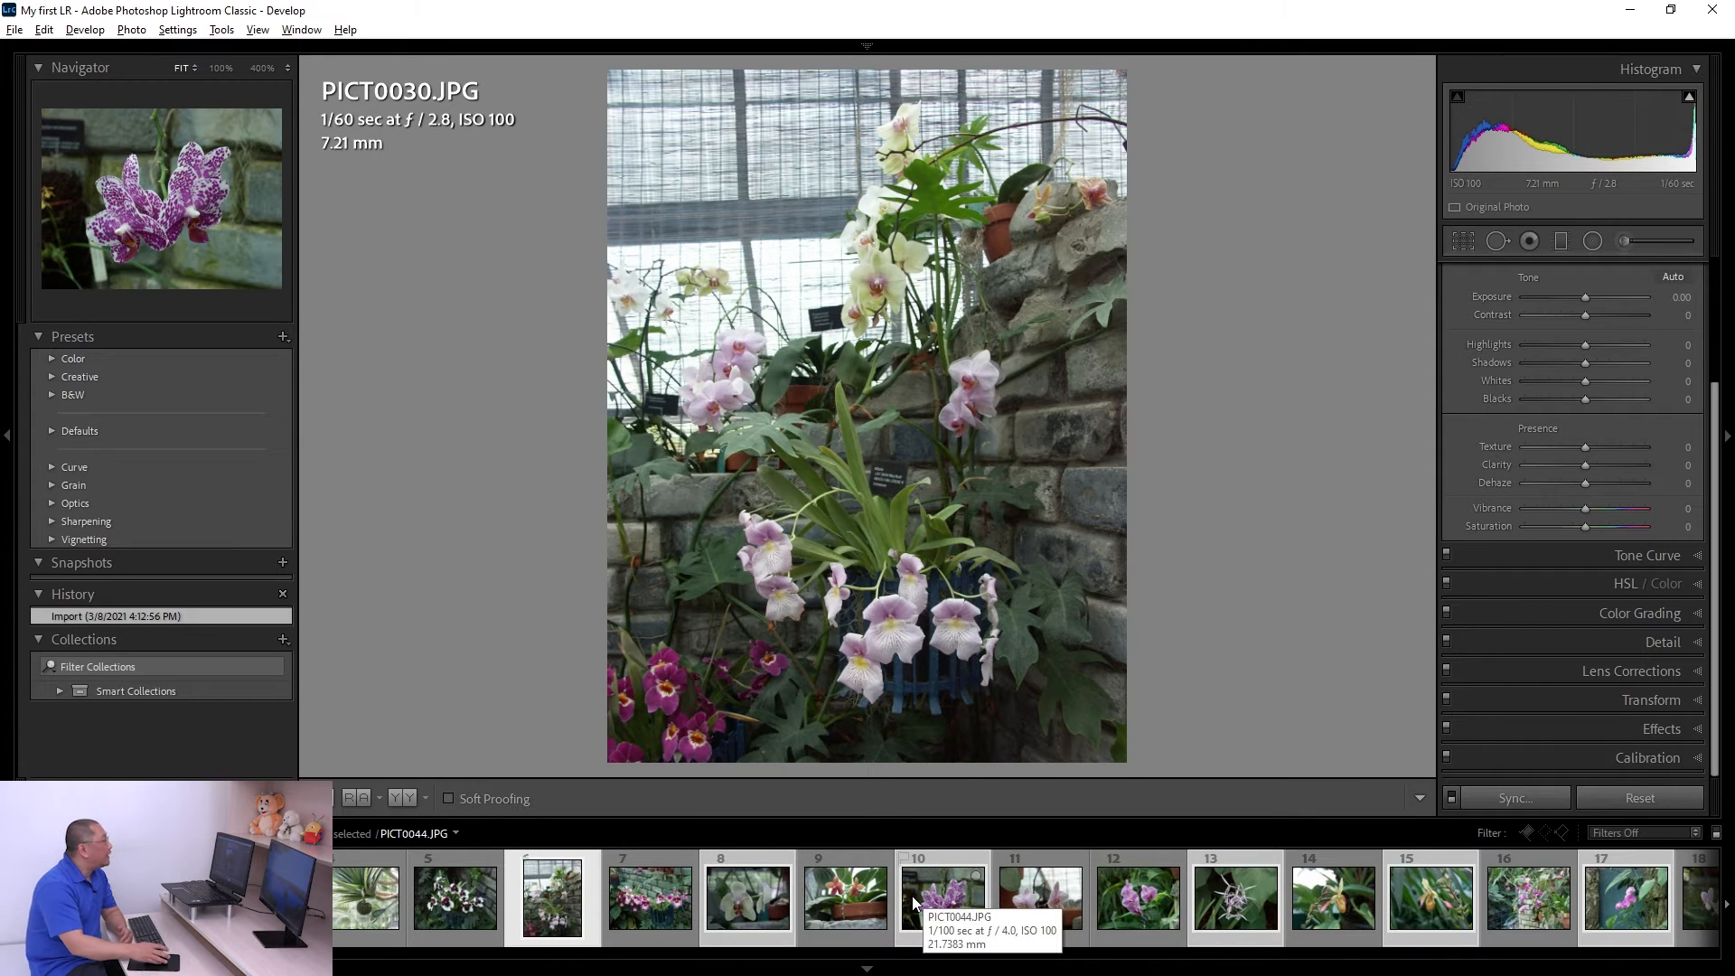
Step: Make PICT0044.JPG the active photo and set Exposure to +0.67, Dehaze to +13, Vibrance to +12, Saturation to +10 and Contrast to +12
click(944, 902)
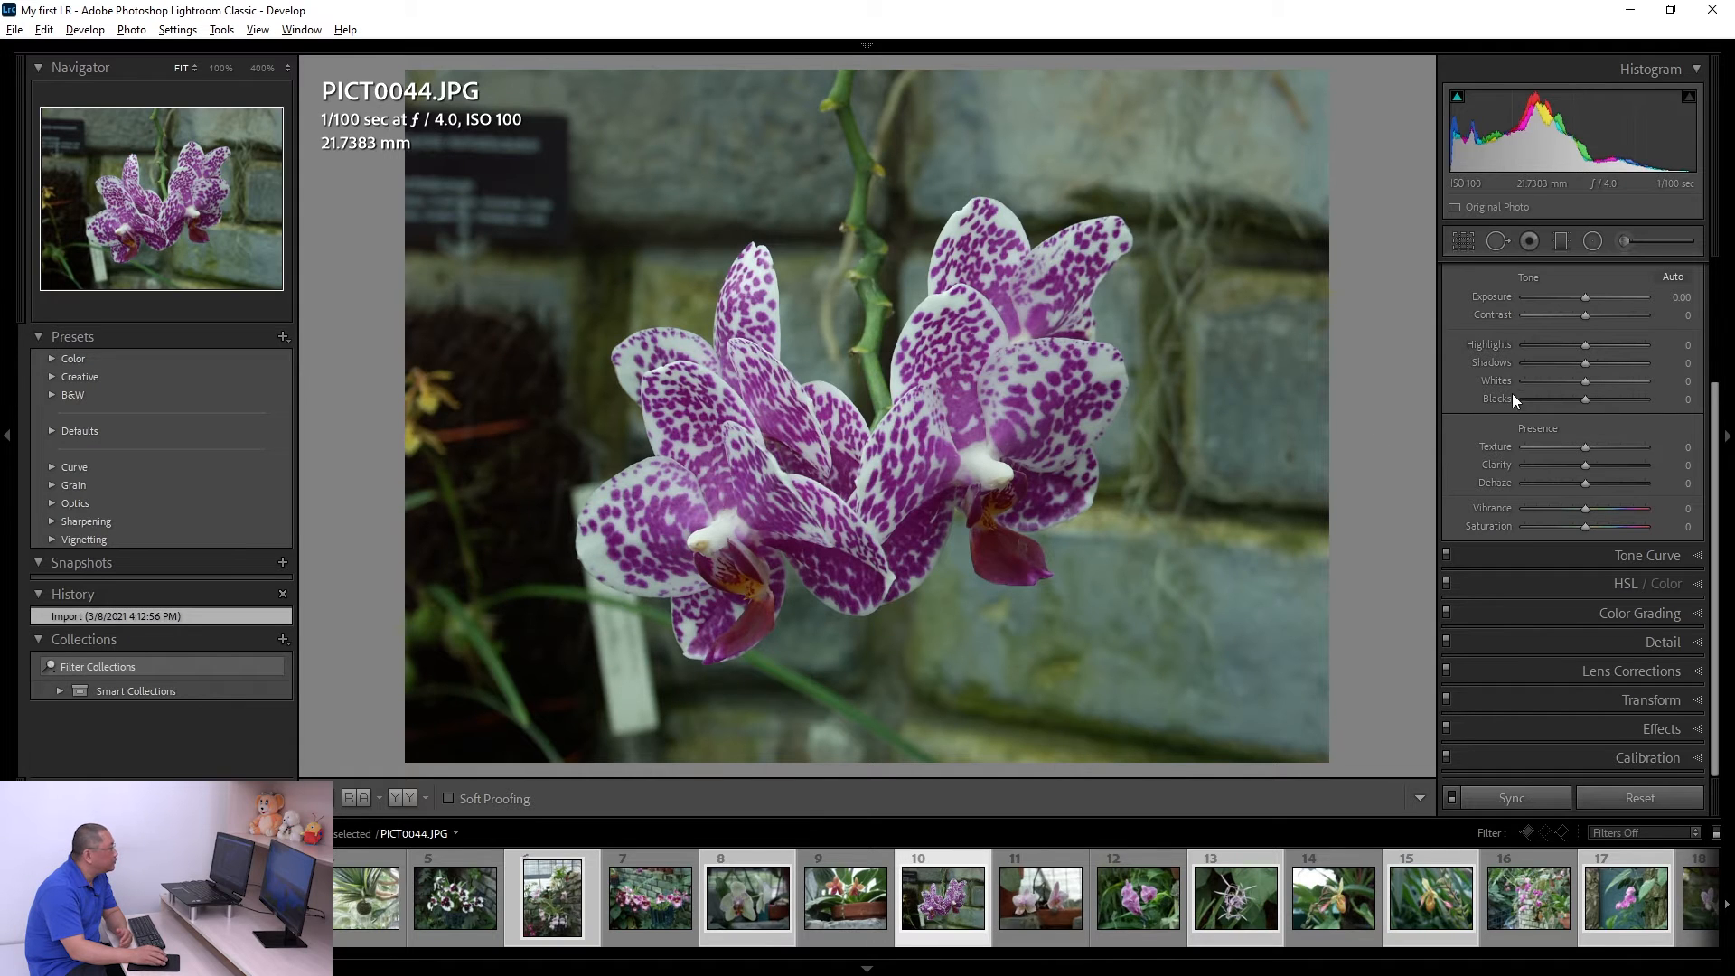
scroll(1550, 430, up, 3)
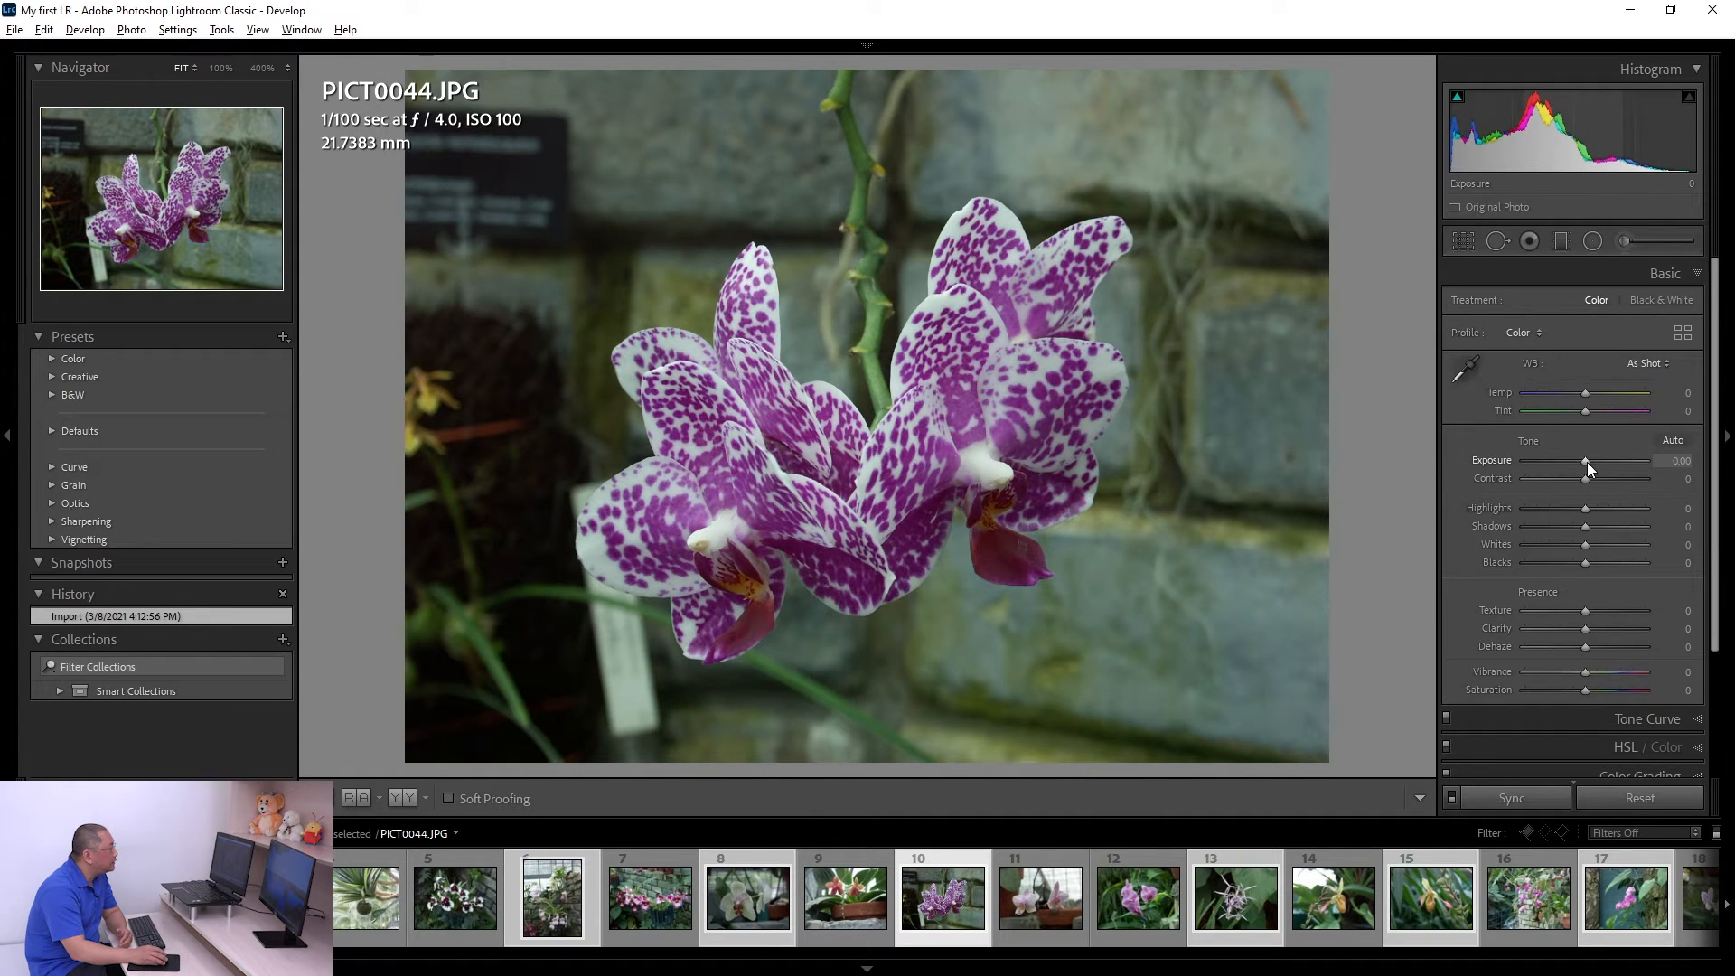
drag(1587, 463, 1595, 464)
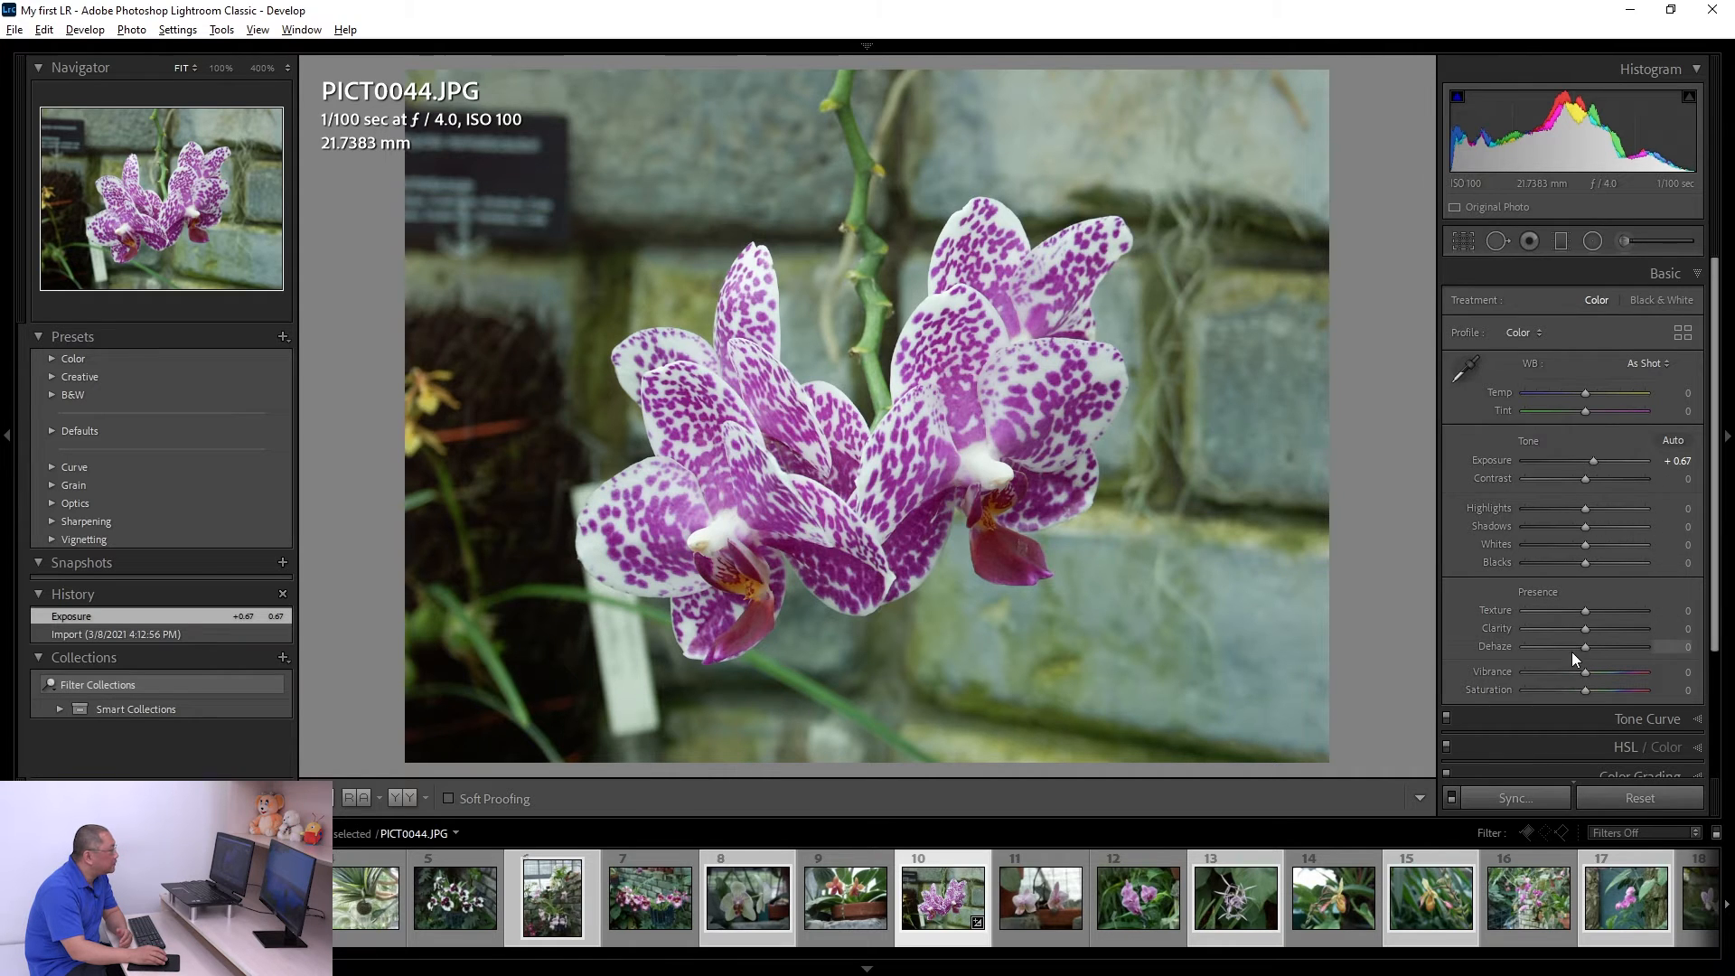
drag(1585, 647, 1594, 689)
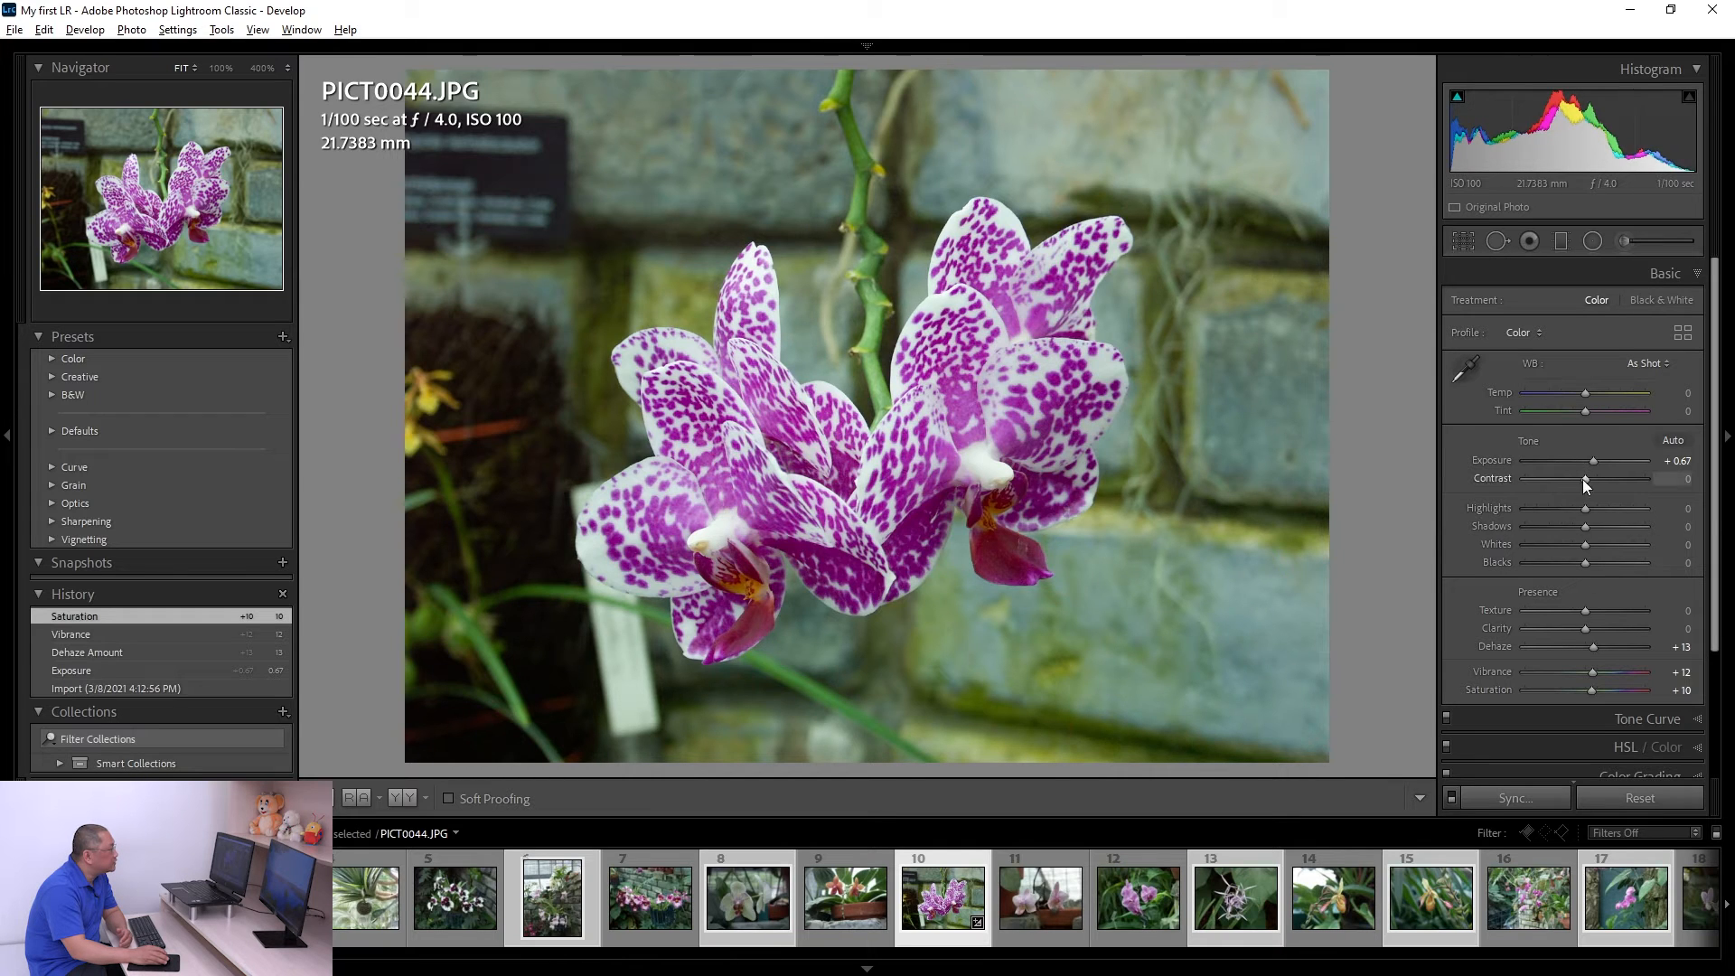
drag(1591, 480, 1596, 481)
Step: Set Luminance noise reduction to 9 and Color noise reduction to 5, and return to the Basic adjustments
scroll(1540, 674, down, 3)
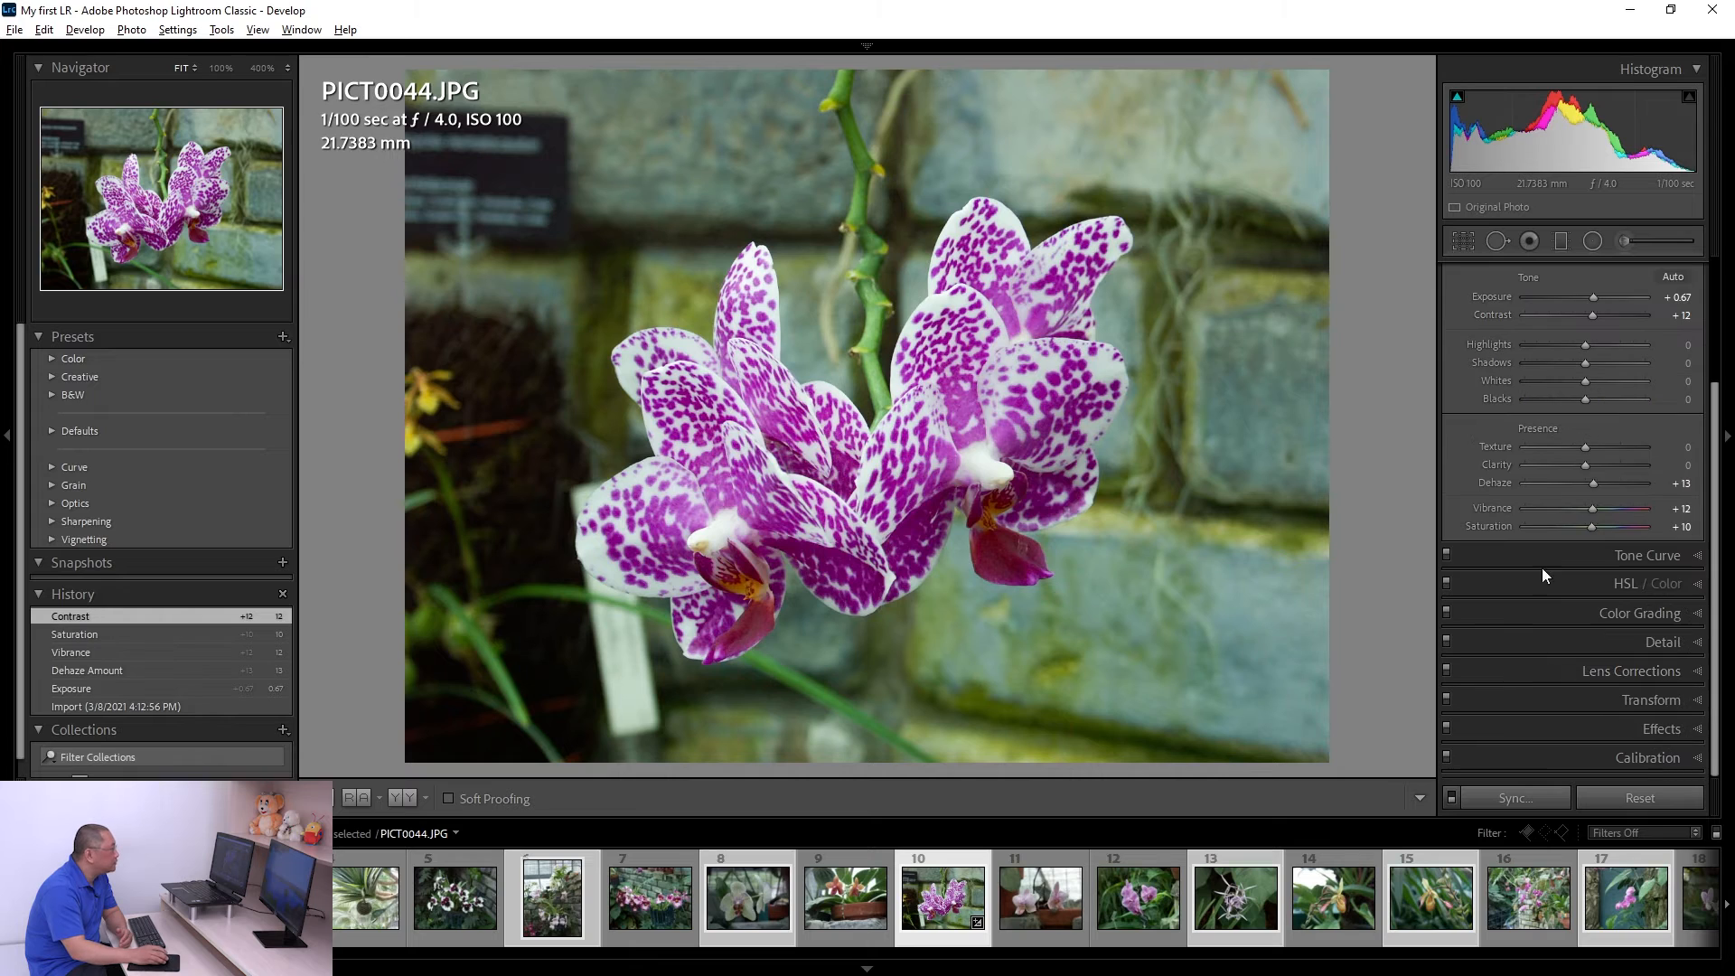
click(1633, 640)
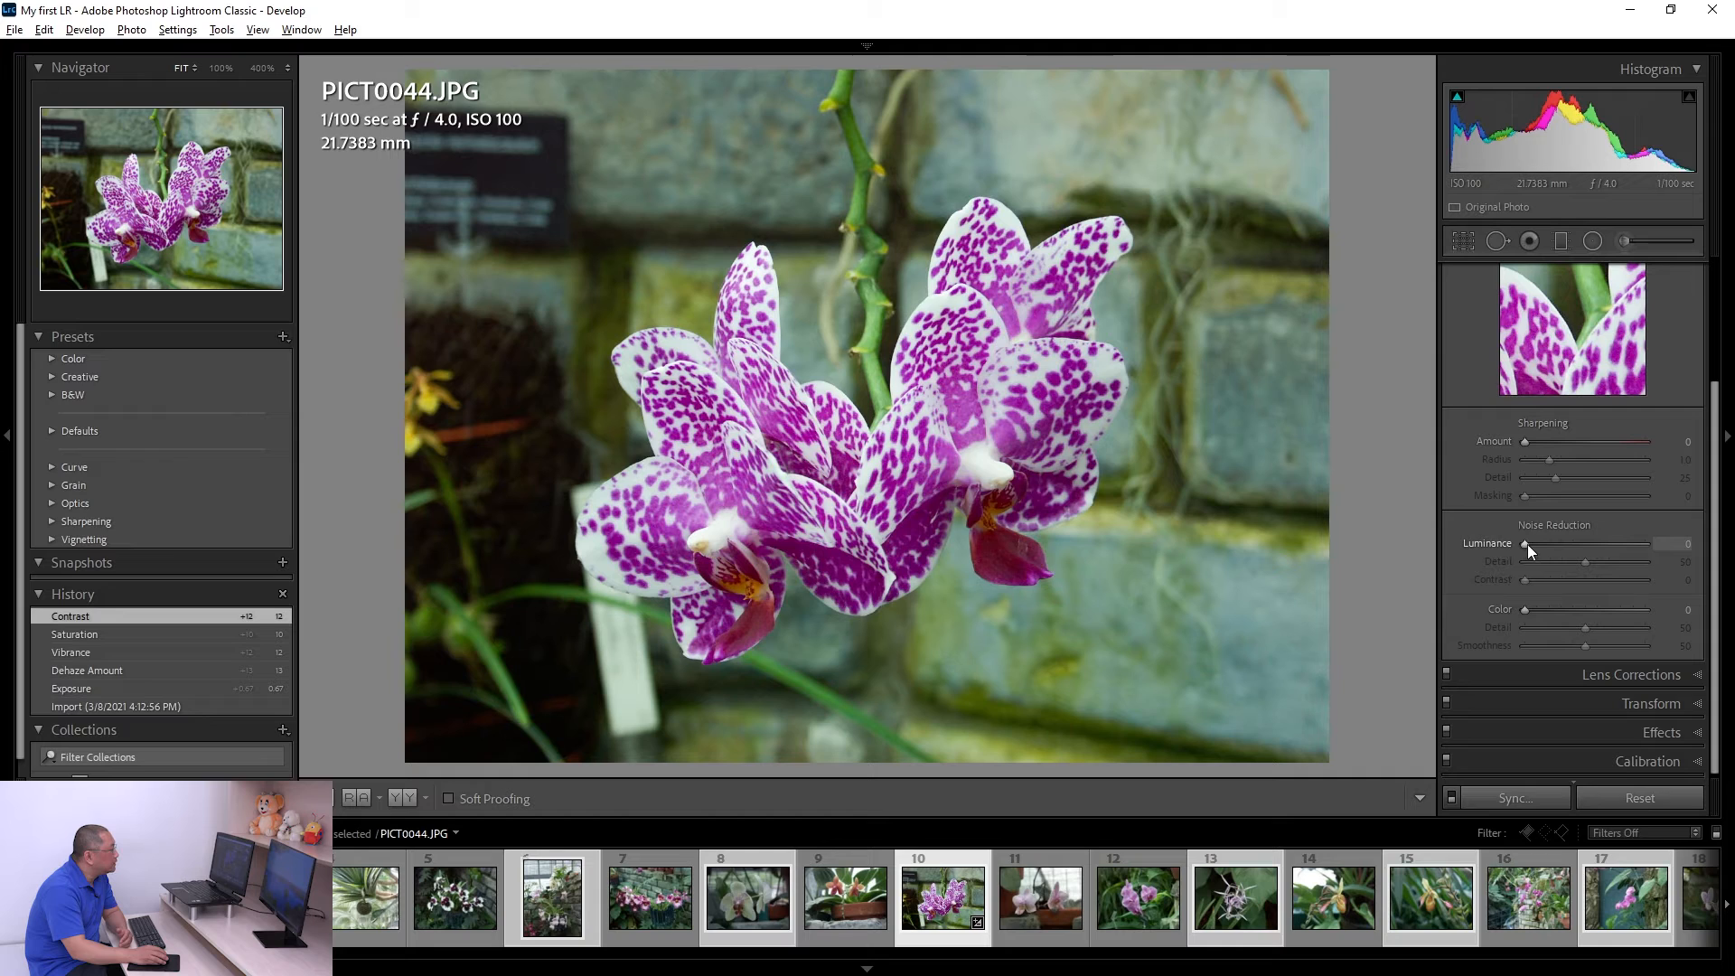
drag(1527, 544, 1538, 544)
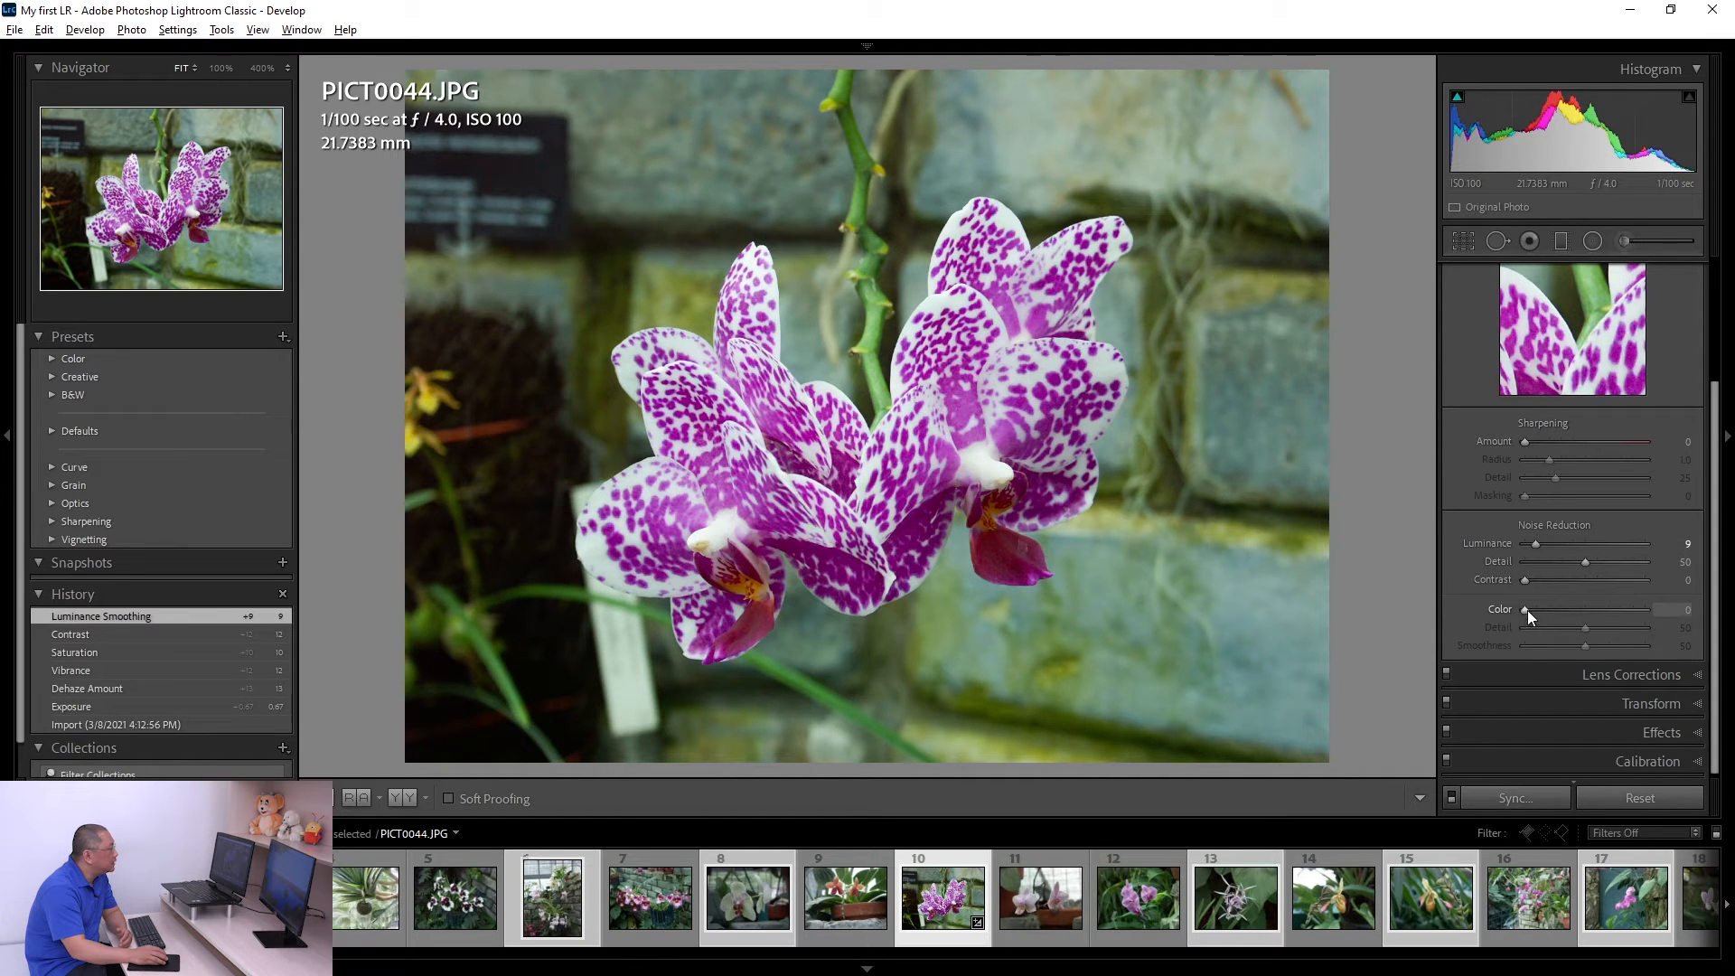
drag(1527, 609, 1534, 609)
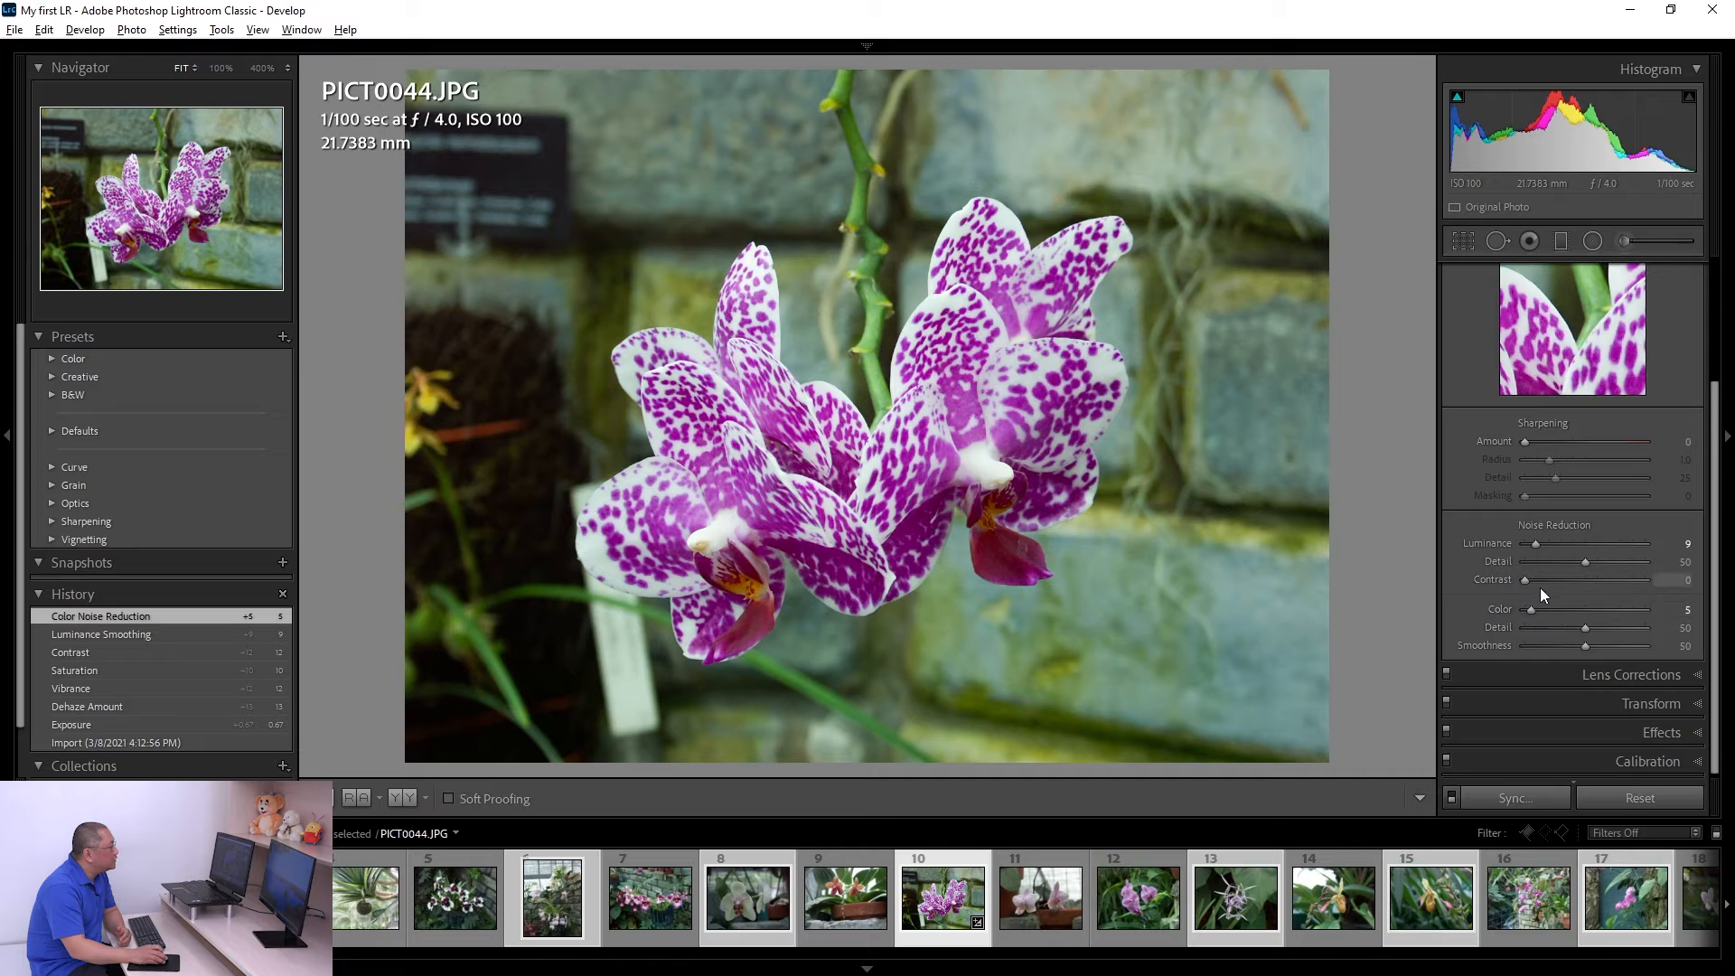
scroll(1540, 587, up, 5)
click(1627, 278)
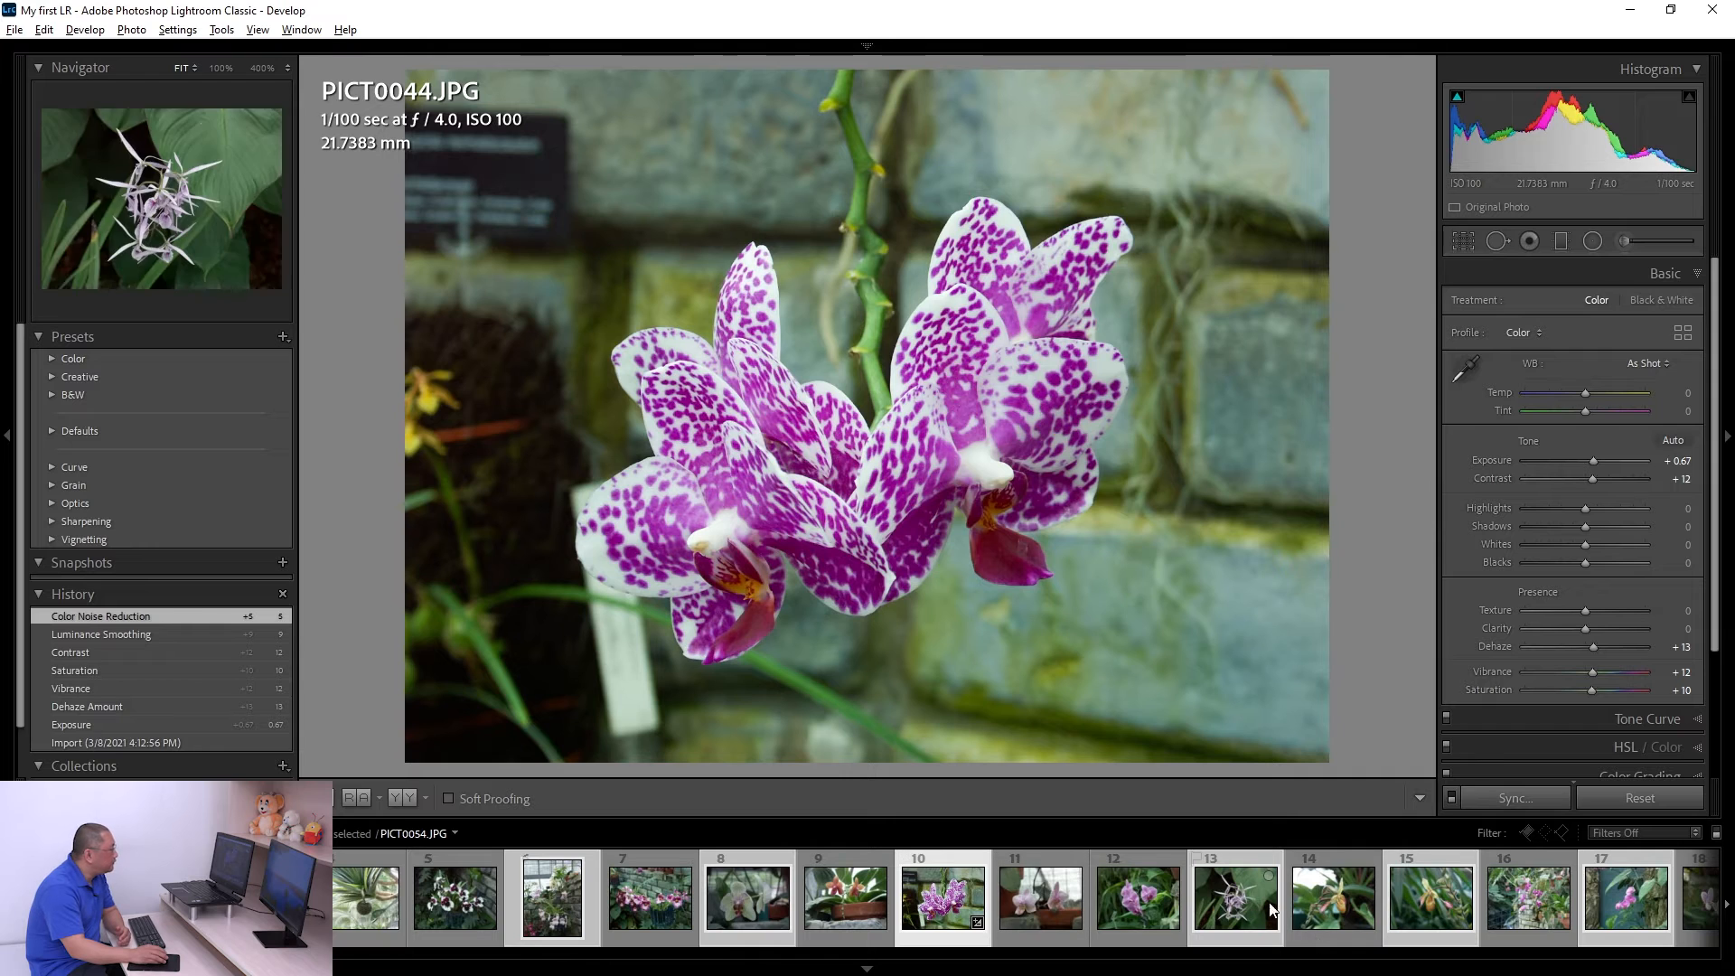
Step: Synchronize Exposure, Contrast, Saturation and both Noise Reduction settings from PICT0044.JPG to the selected photos, leaving out Vibrance and Dehaze
scroll(1260, 902, down, 5)
scroll(1278, 892, up, 5)
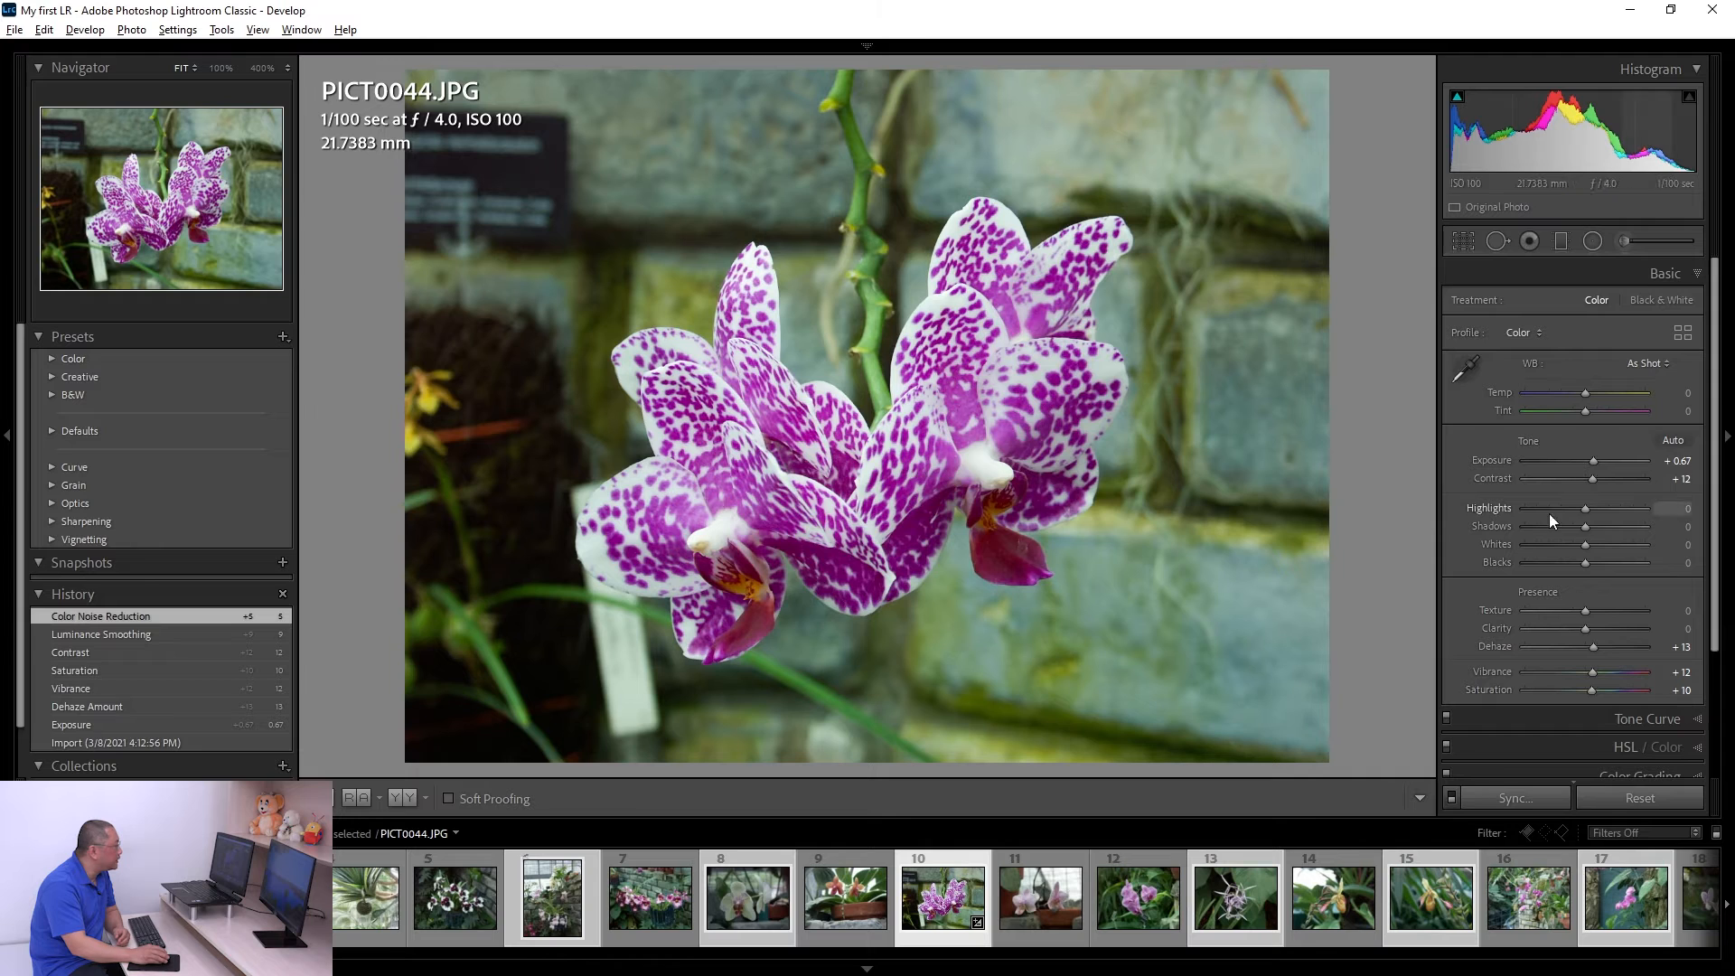
click(1520, 800)
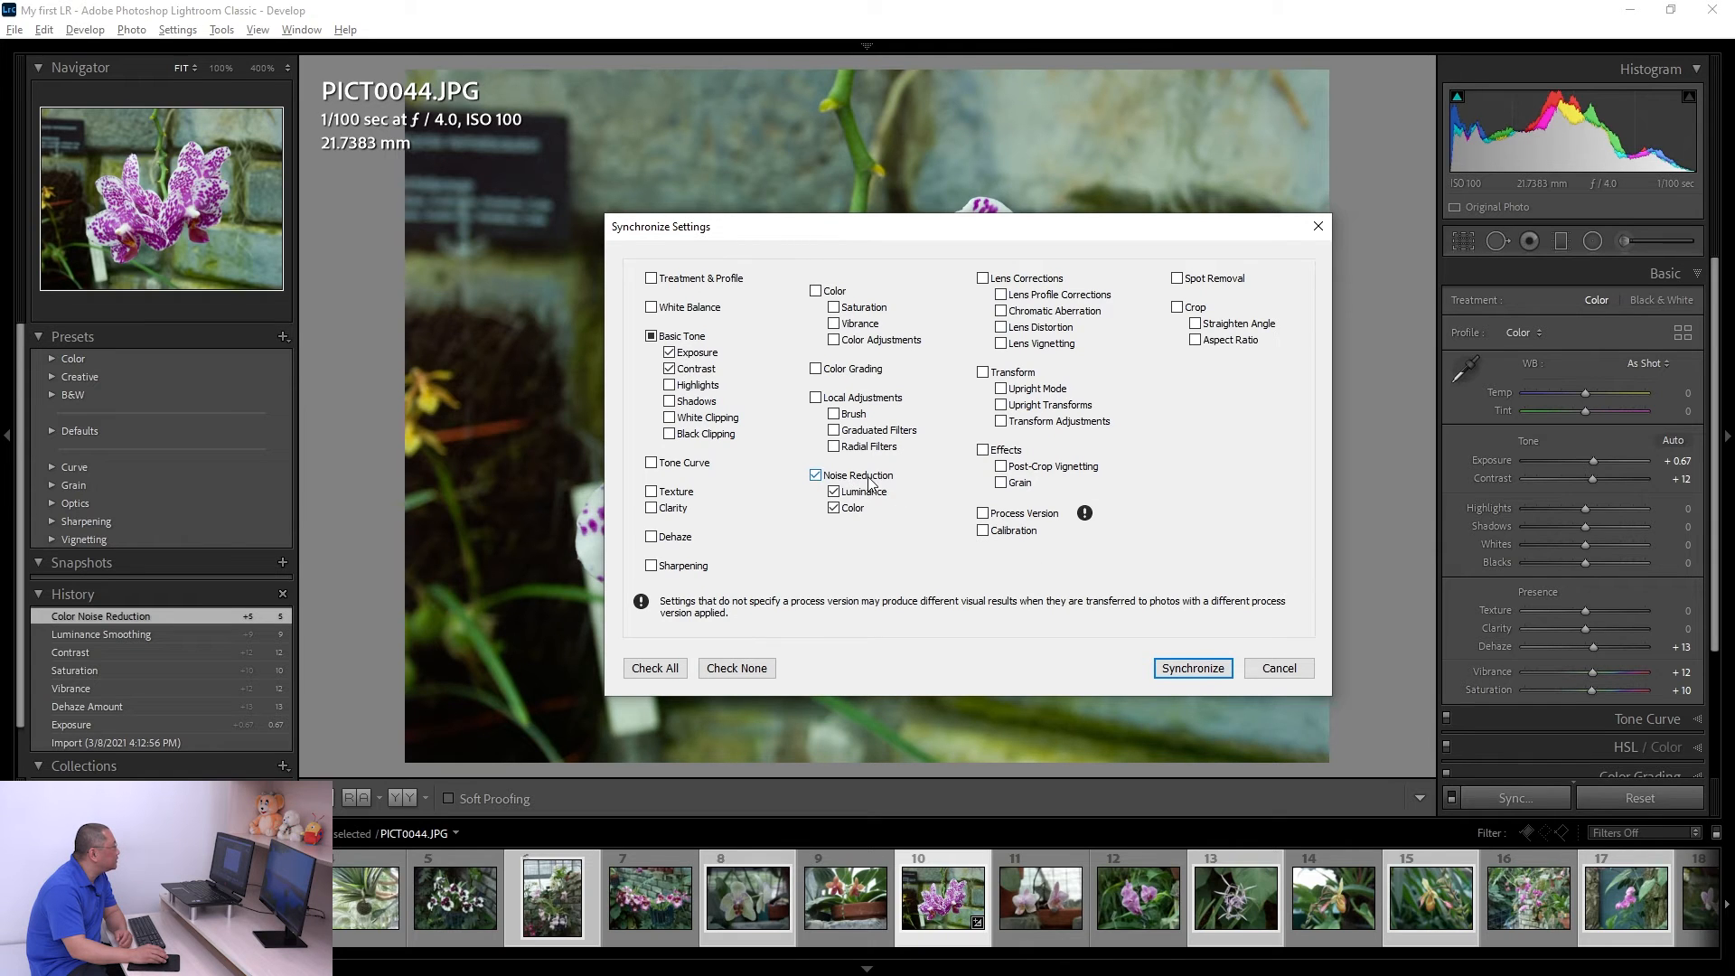
click(816, 477)
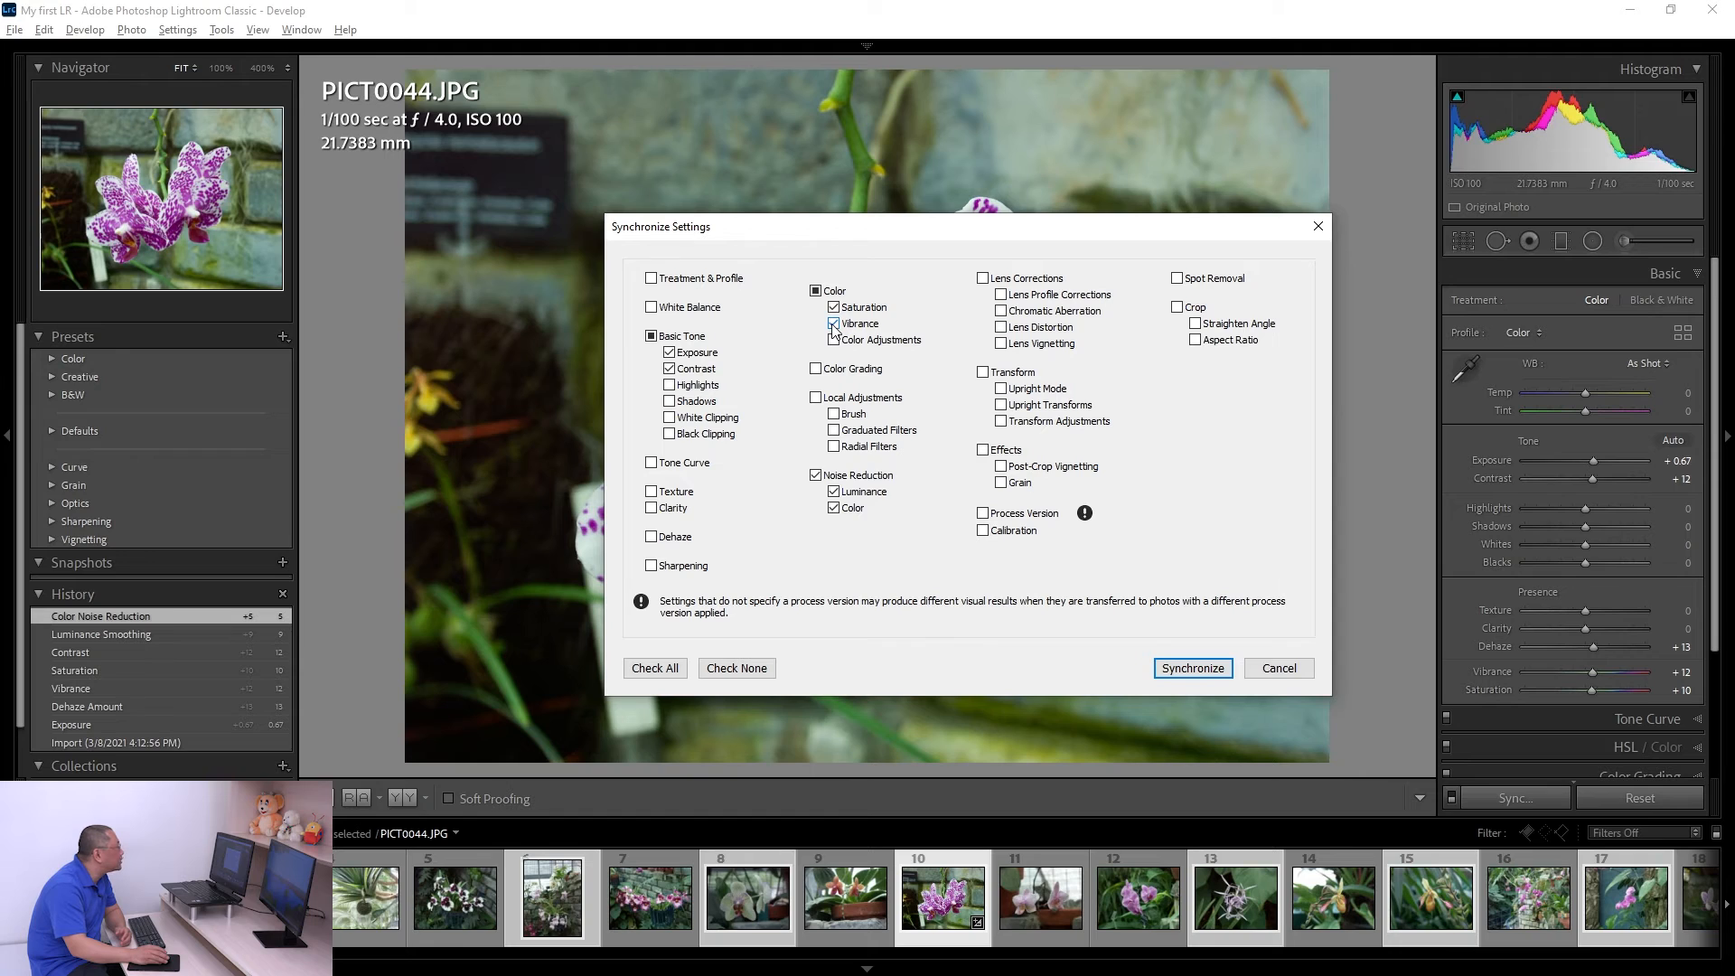
click(833, 324)
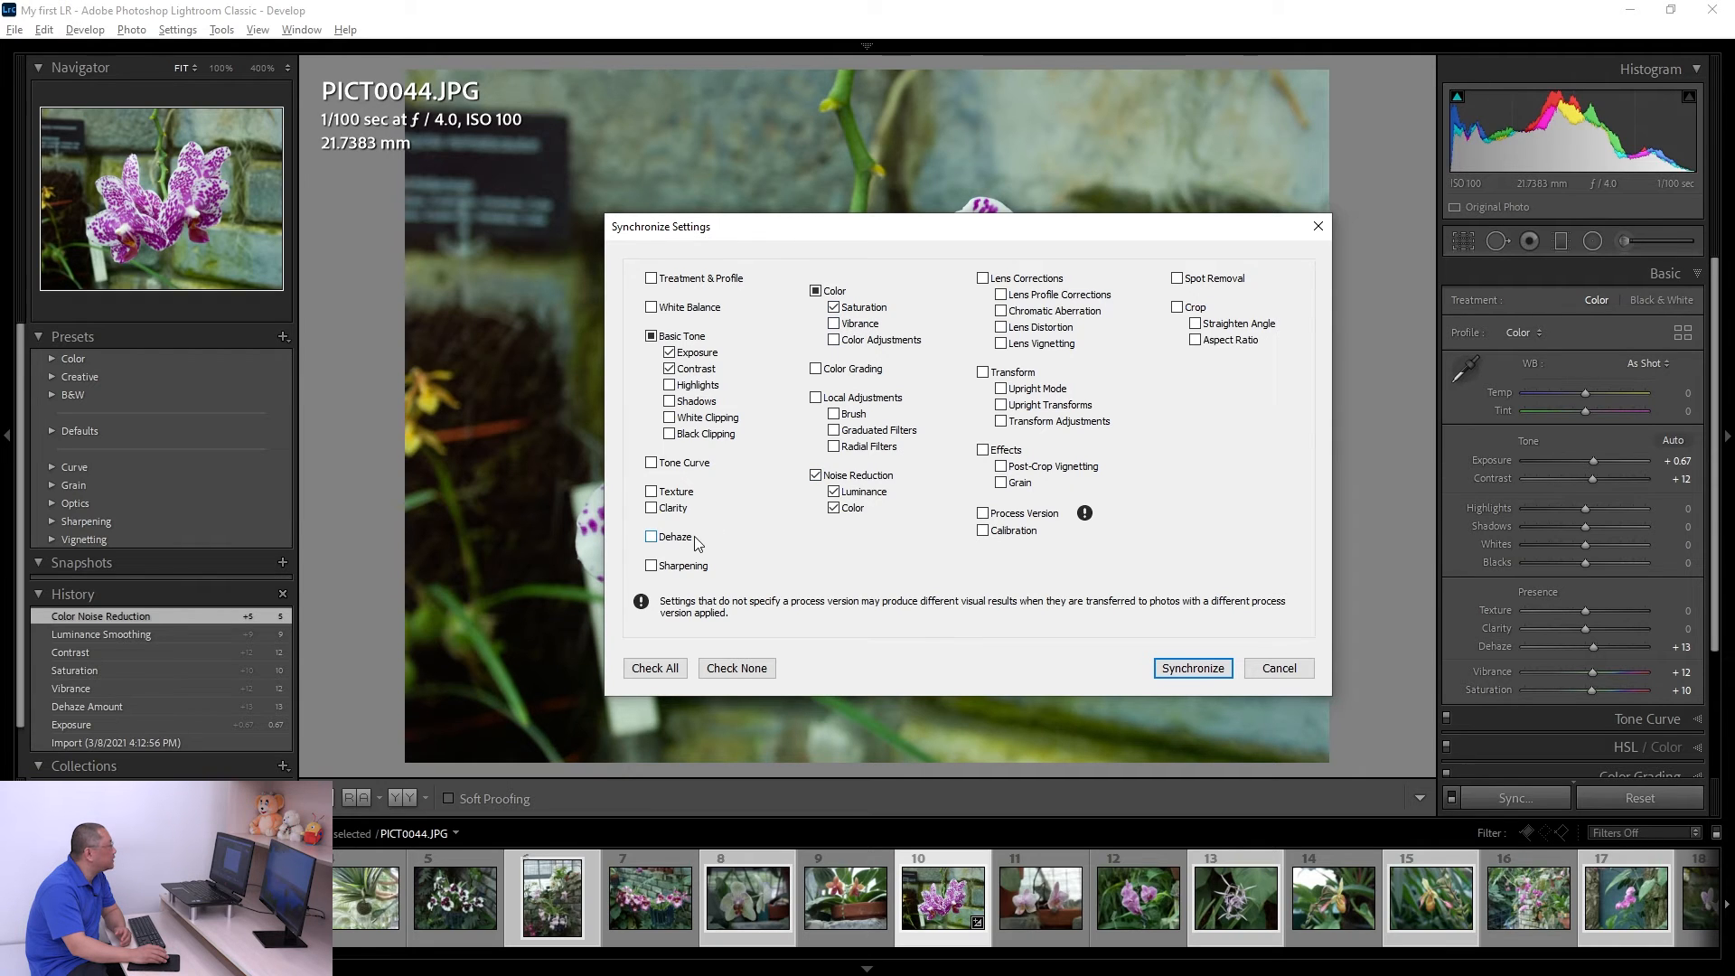
click(1192, 669)
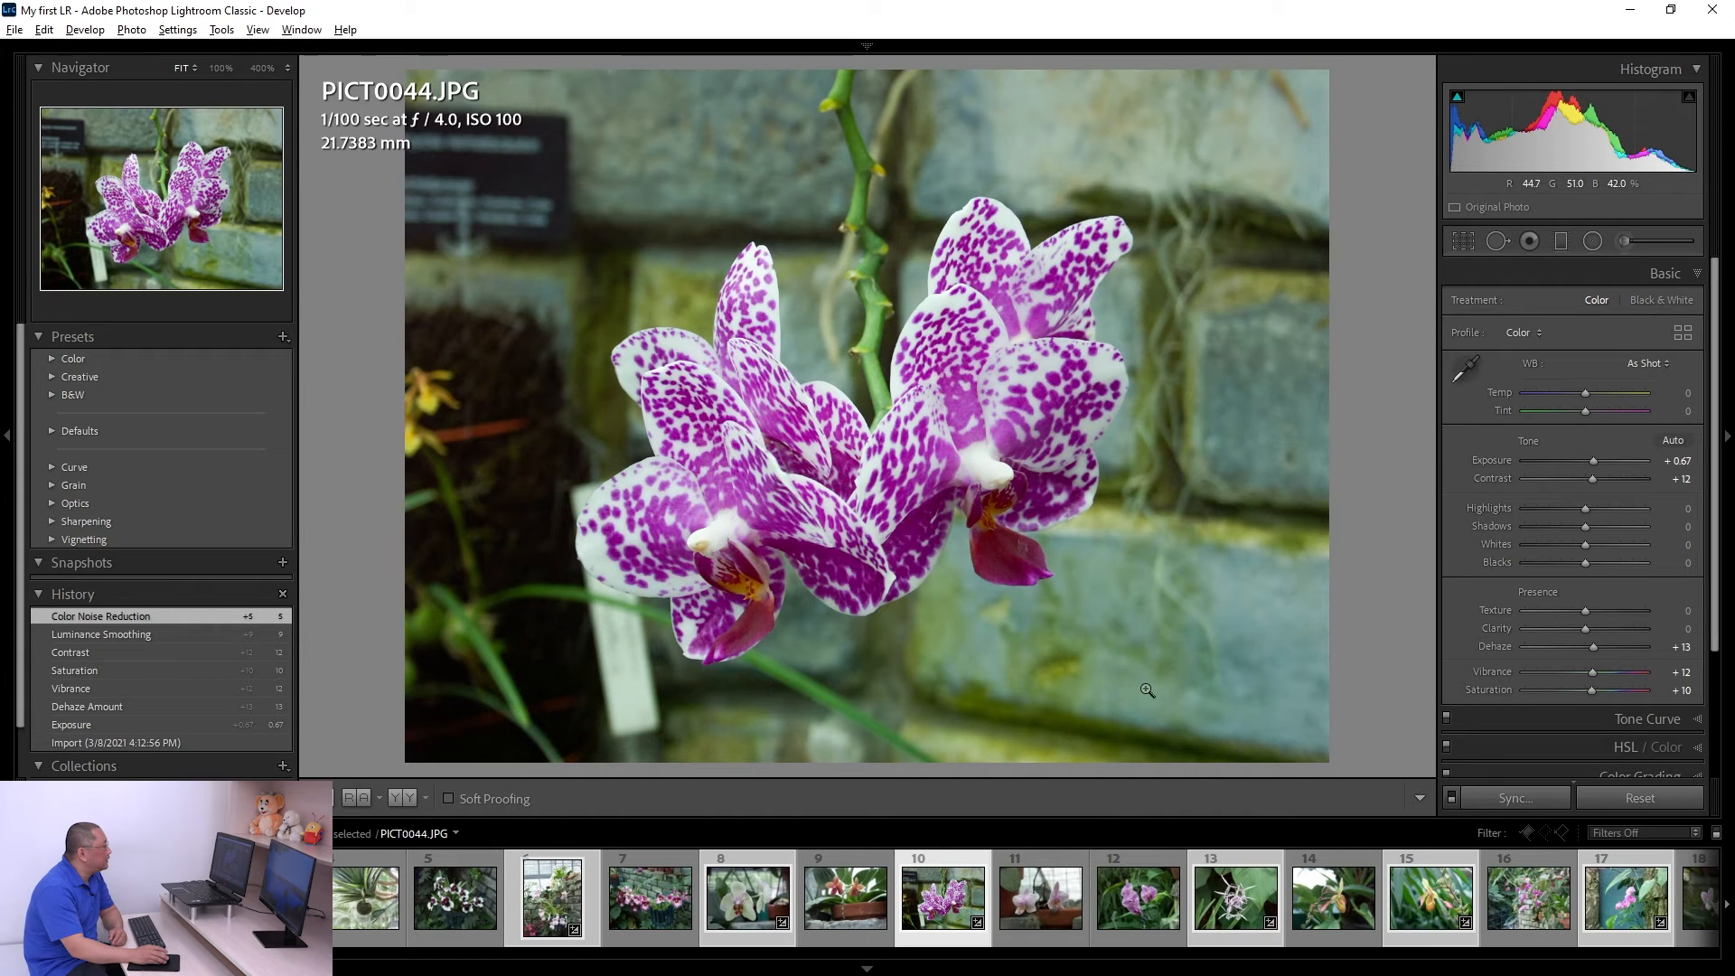
Step: Check the synchronized tone, color and noise reduction settings on several selected photos, including PICT0068.JPG, PICT0074.JPG and PICT0073.JPG
scroll(941, 904, down, 5)
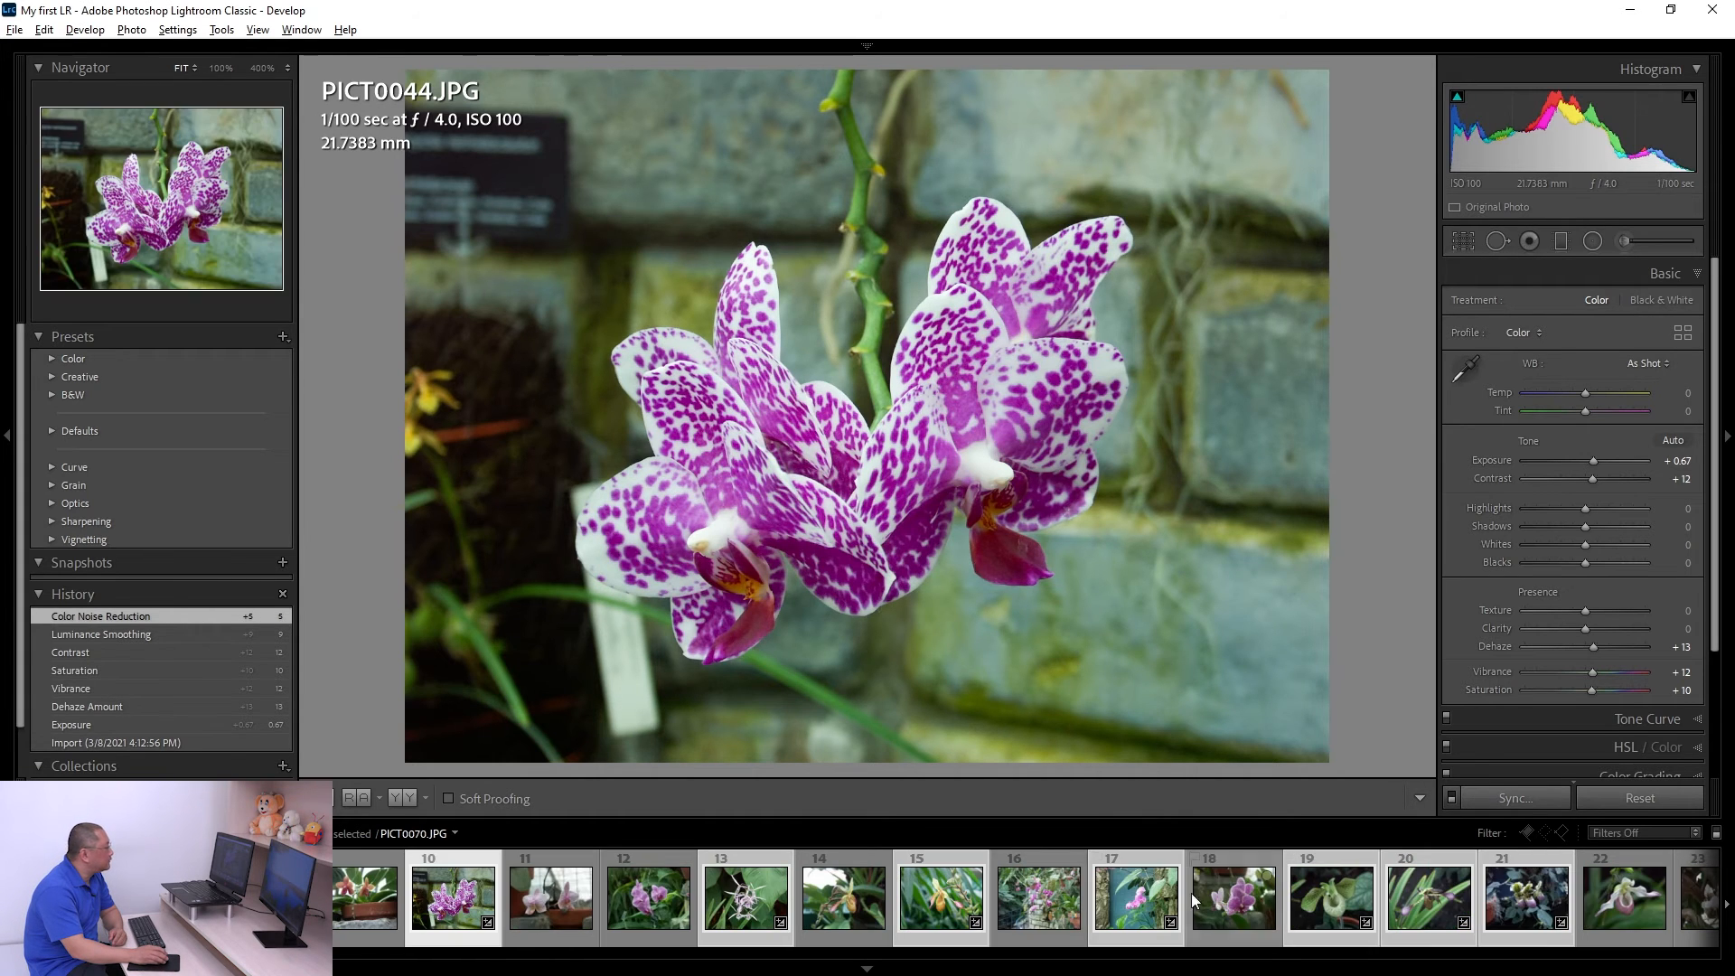
click(942, 904)
click(1138, 915)
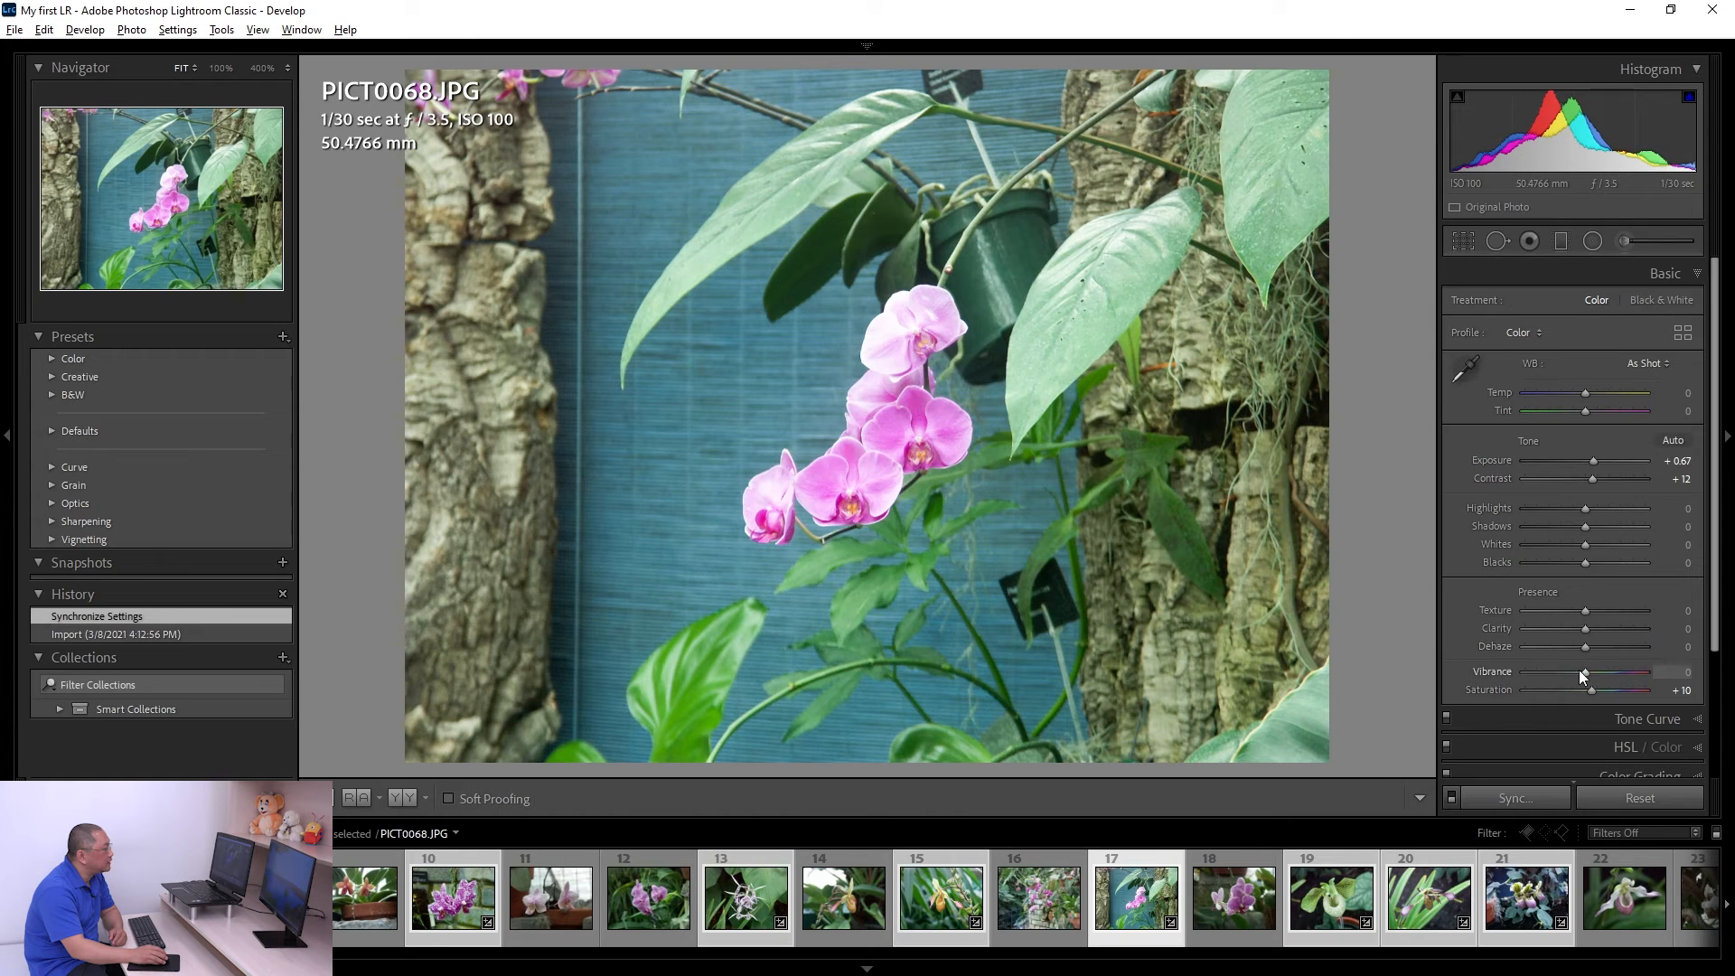
click(1516, 901)
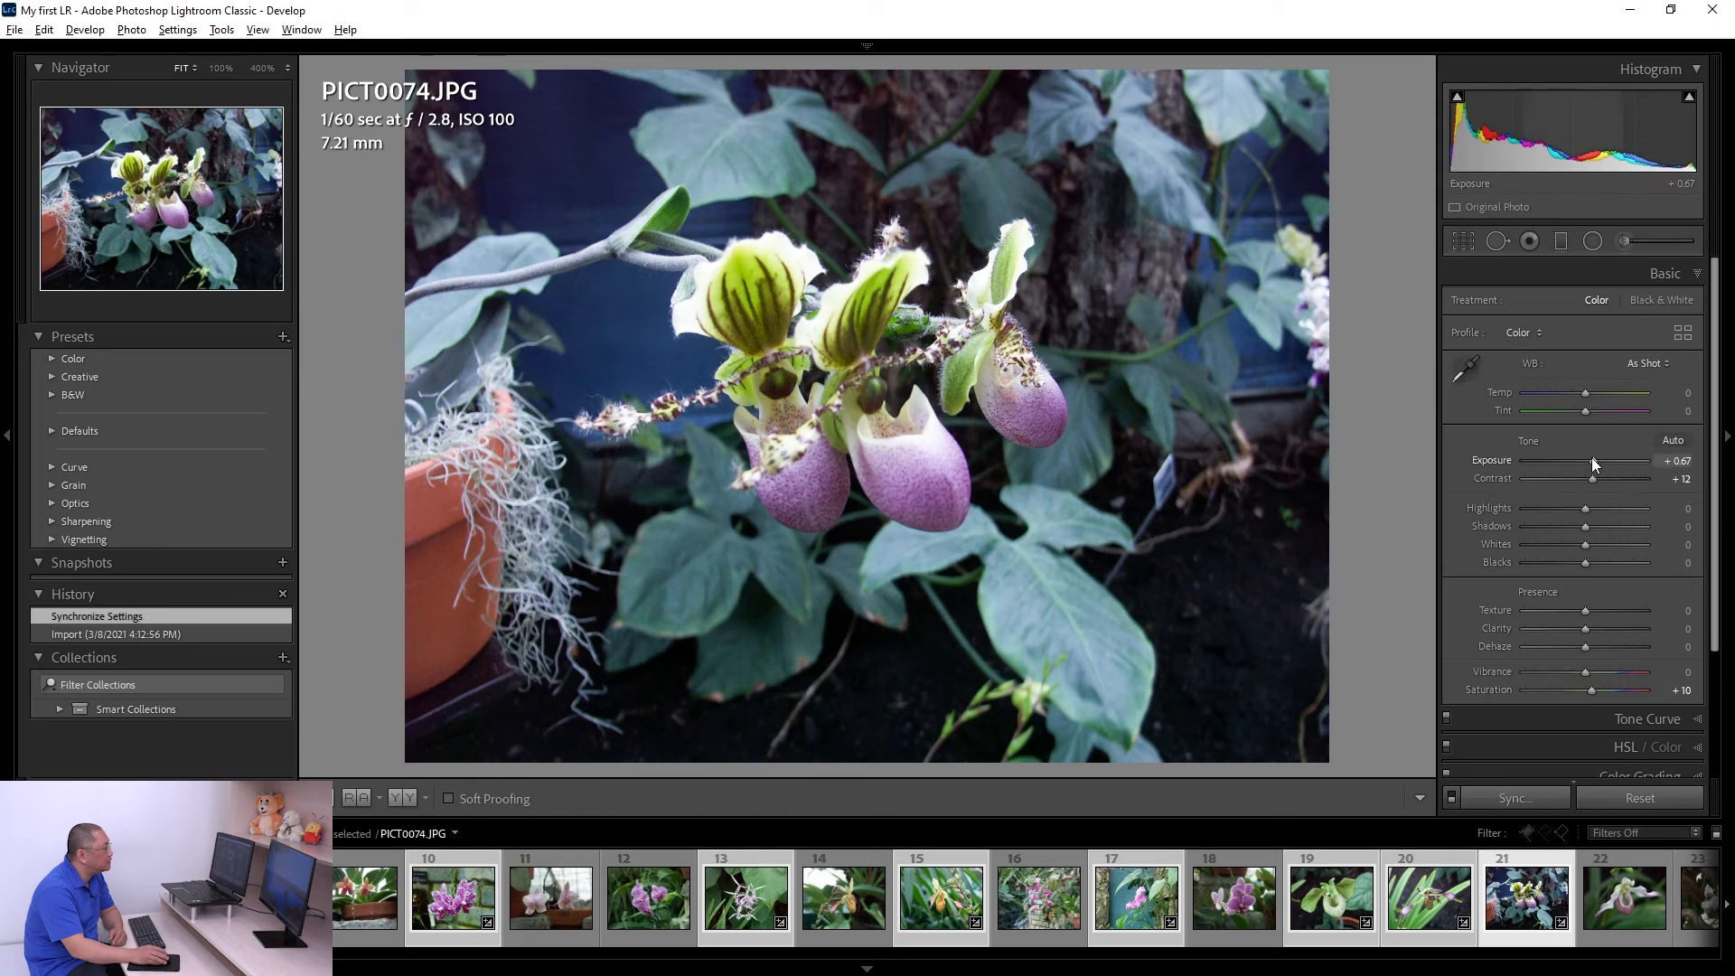
scroll(1558, 672, down, 3)
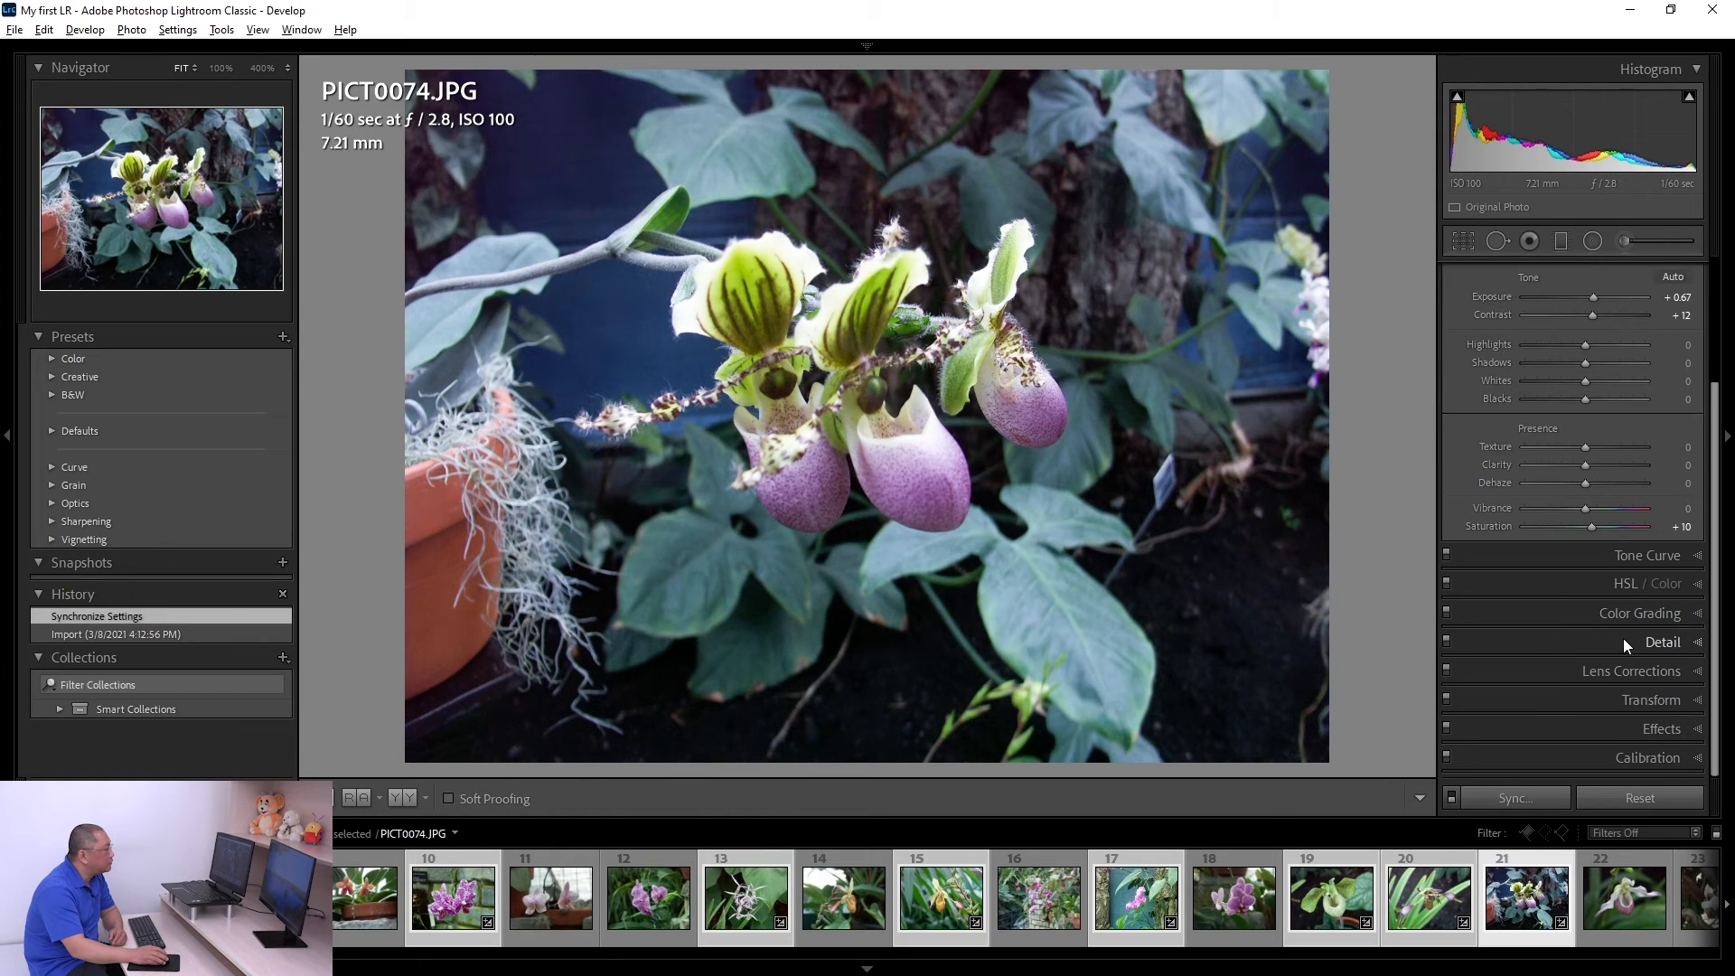
click(1622, 638)
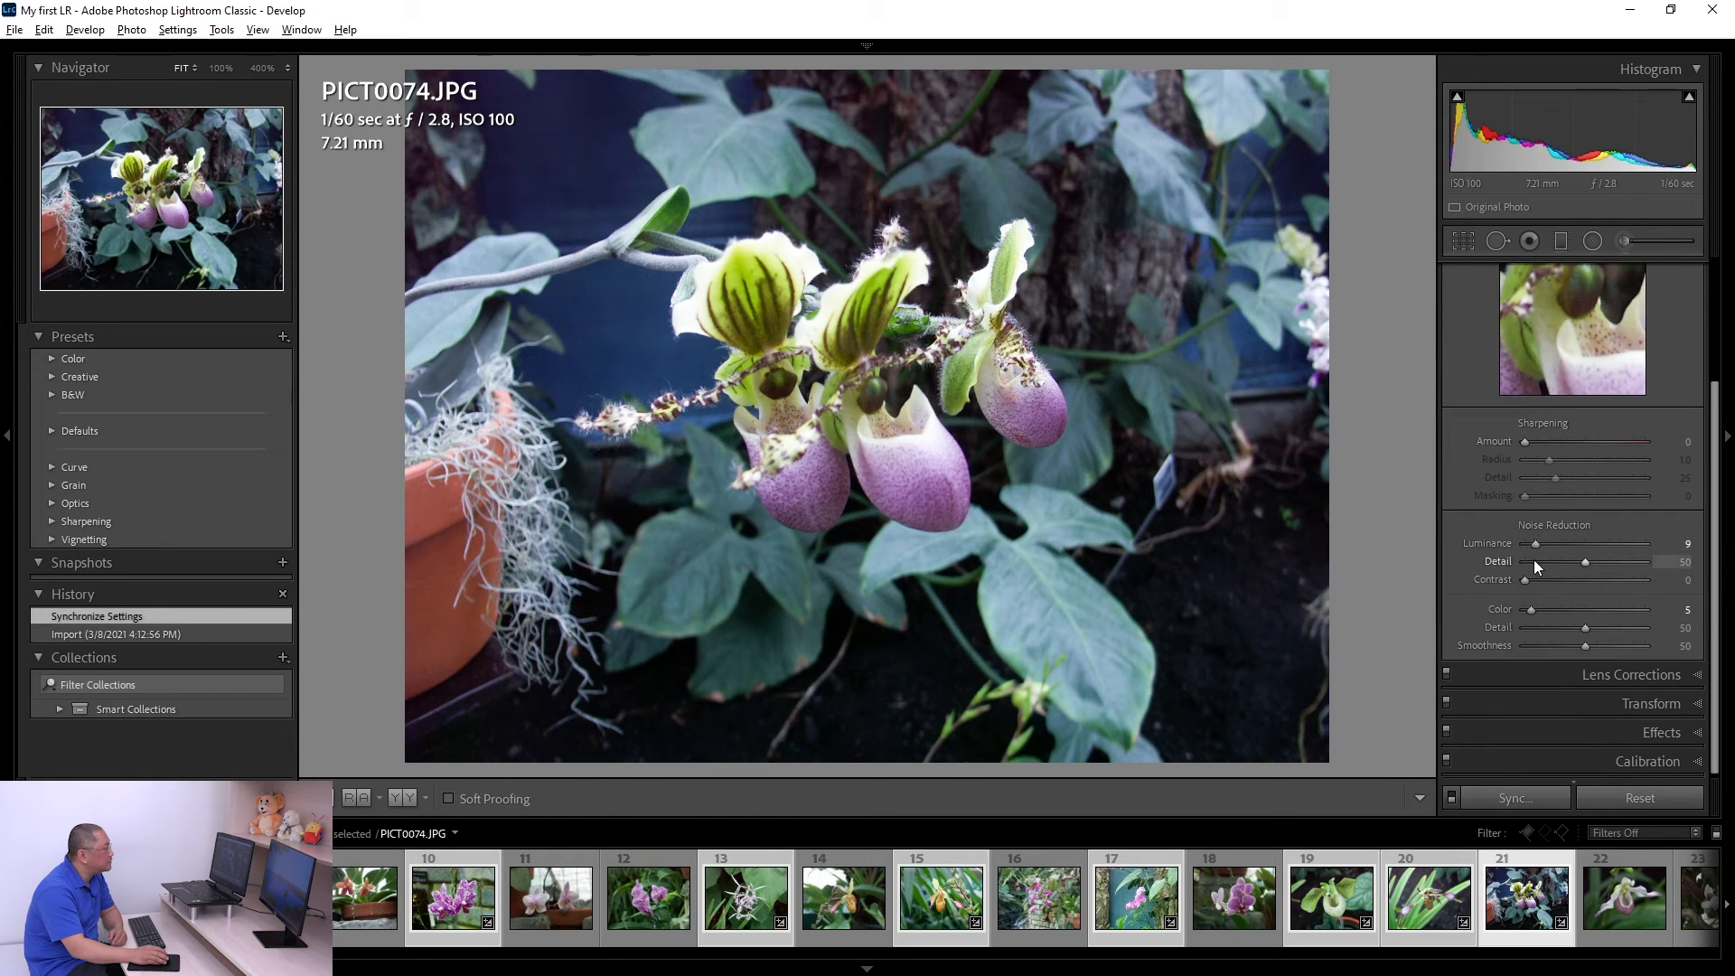
key(Left)
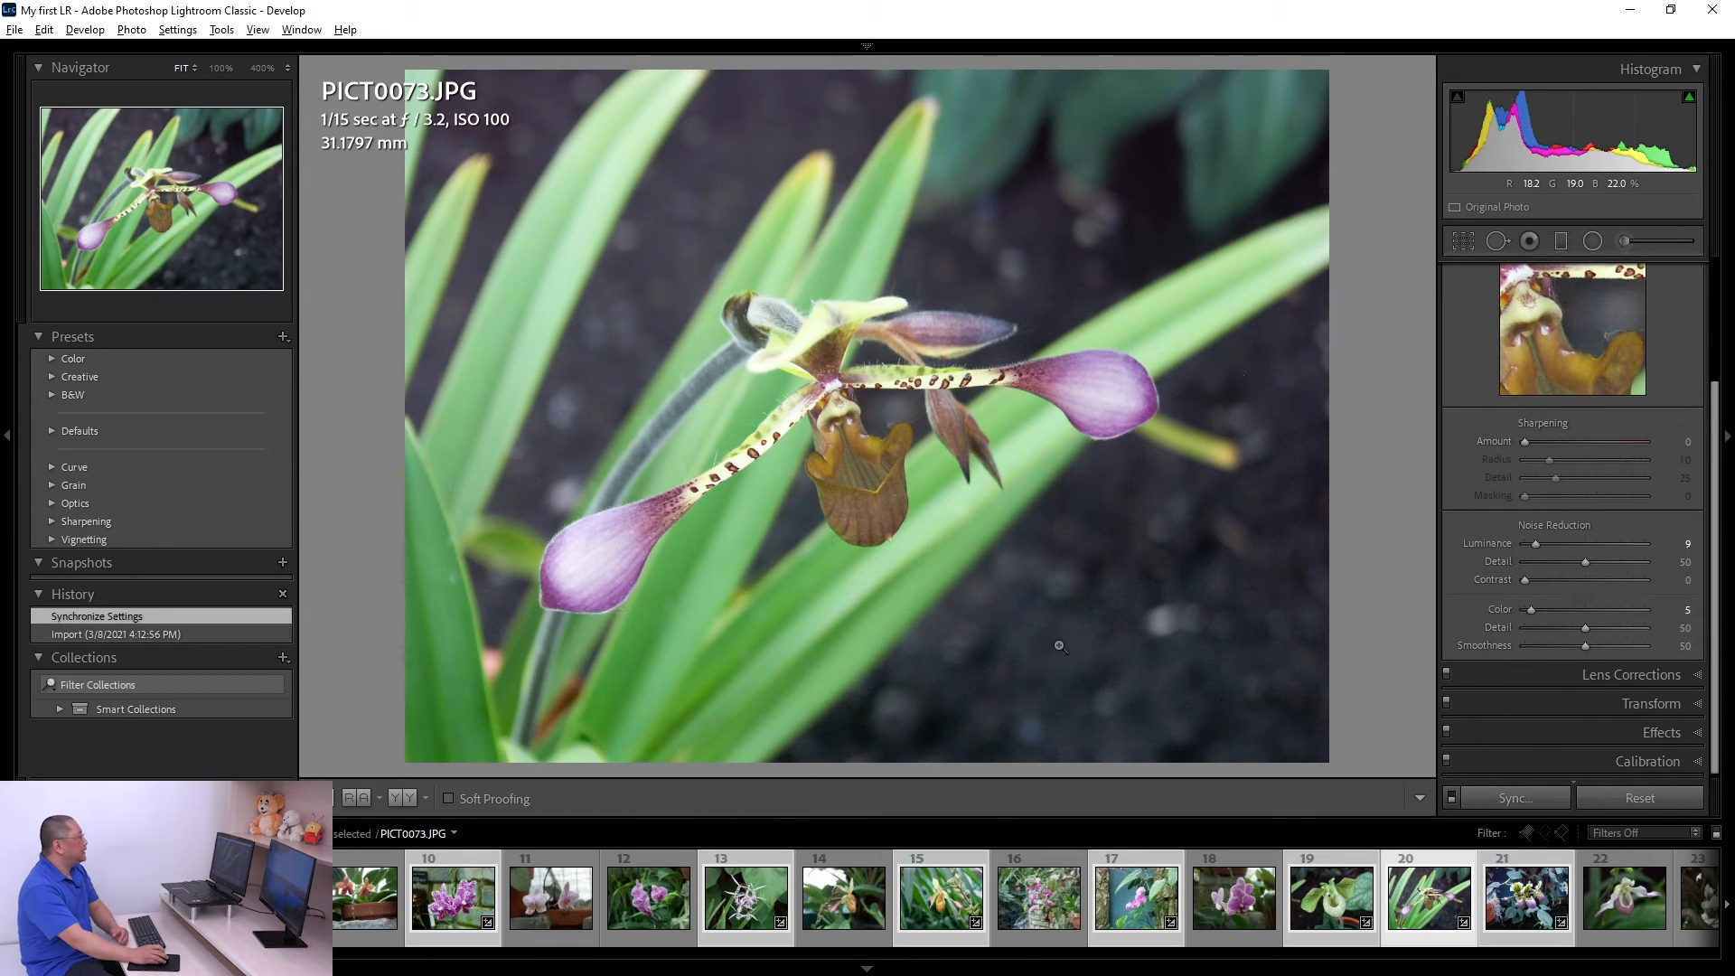
Step: Reveal the module picker and show the Library module in grid view
click(869, 47)
click(1241, 77)
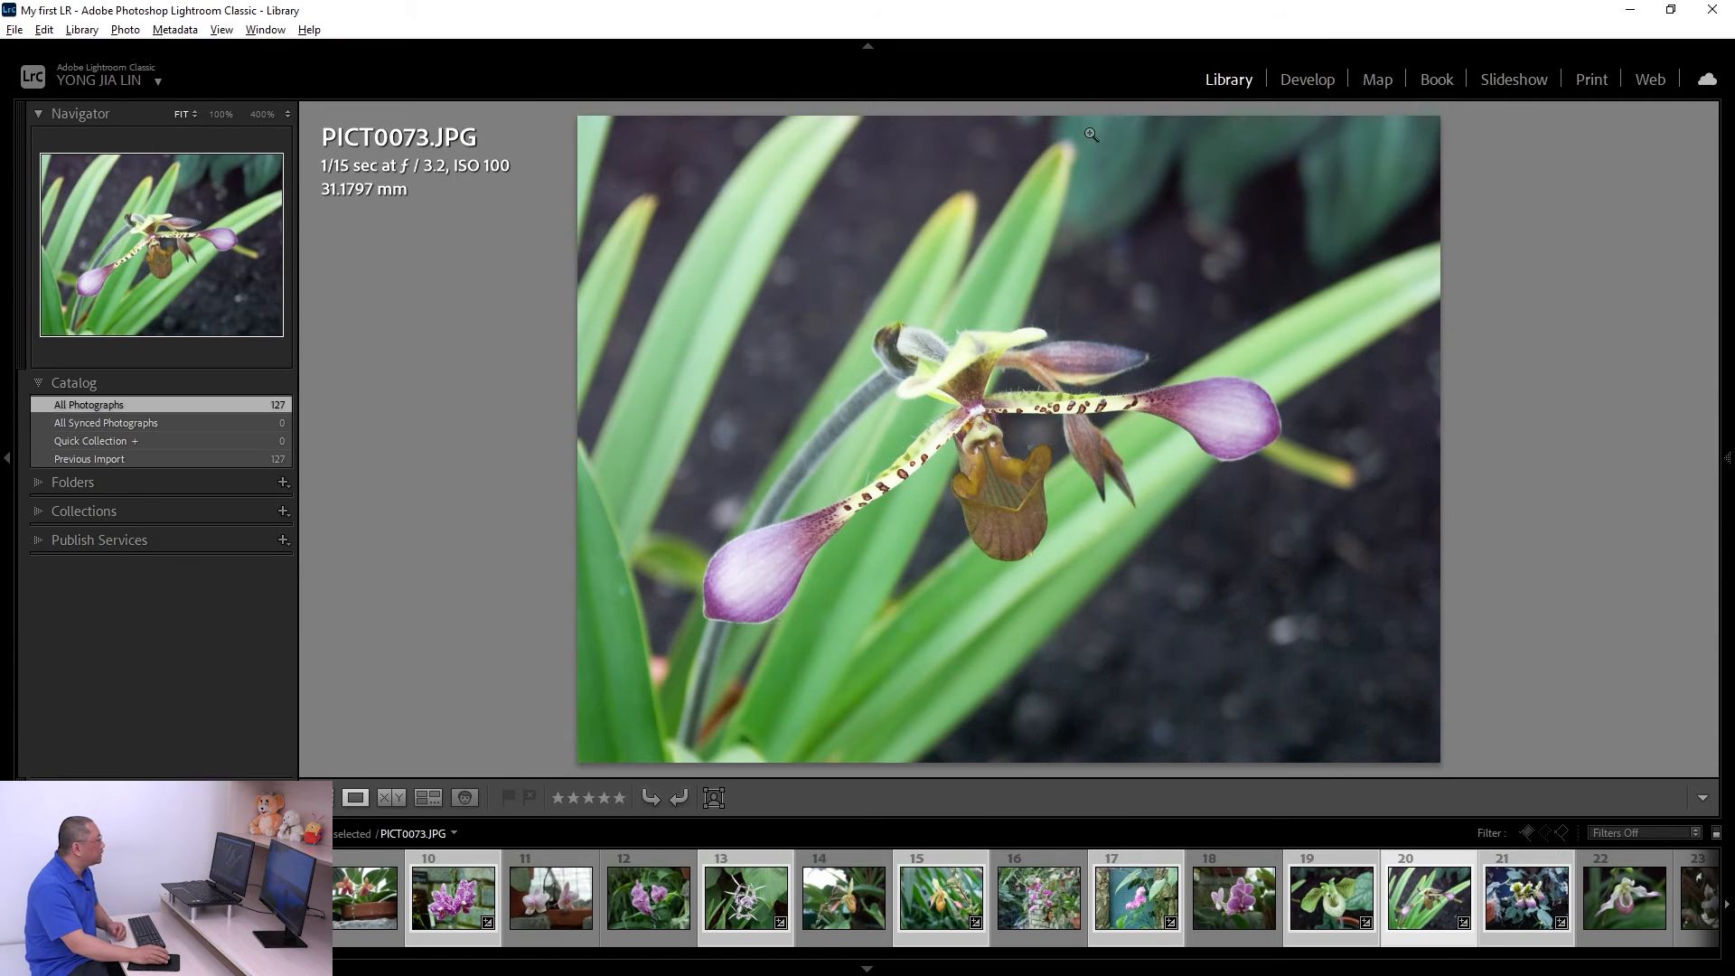
key(g)
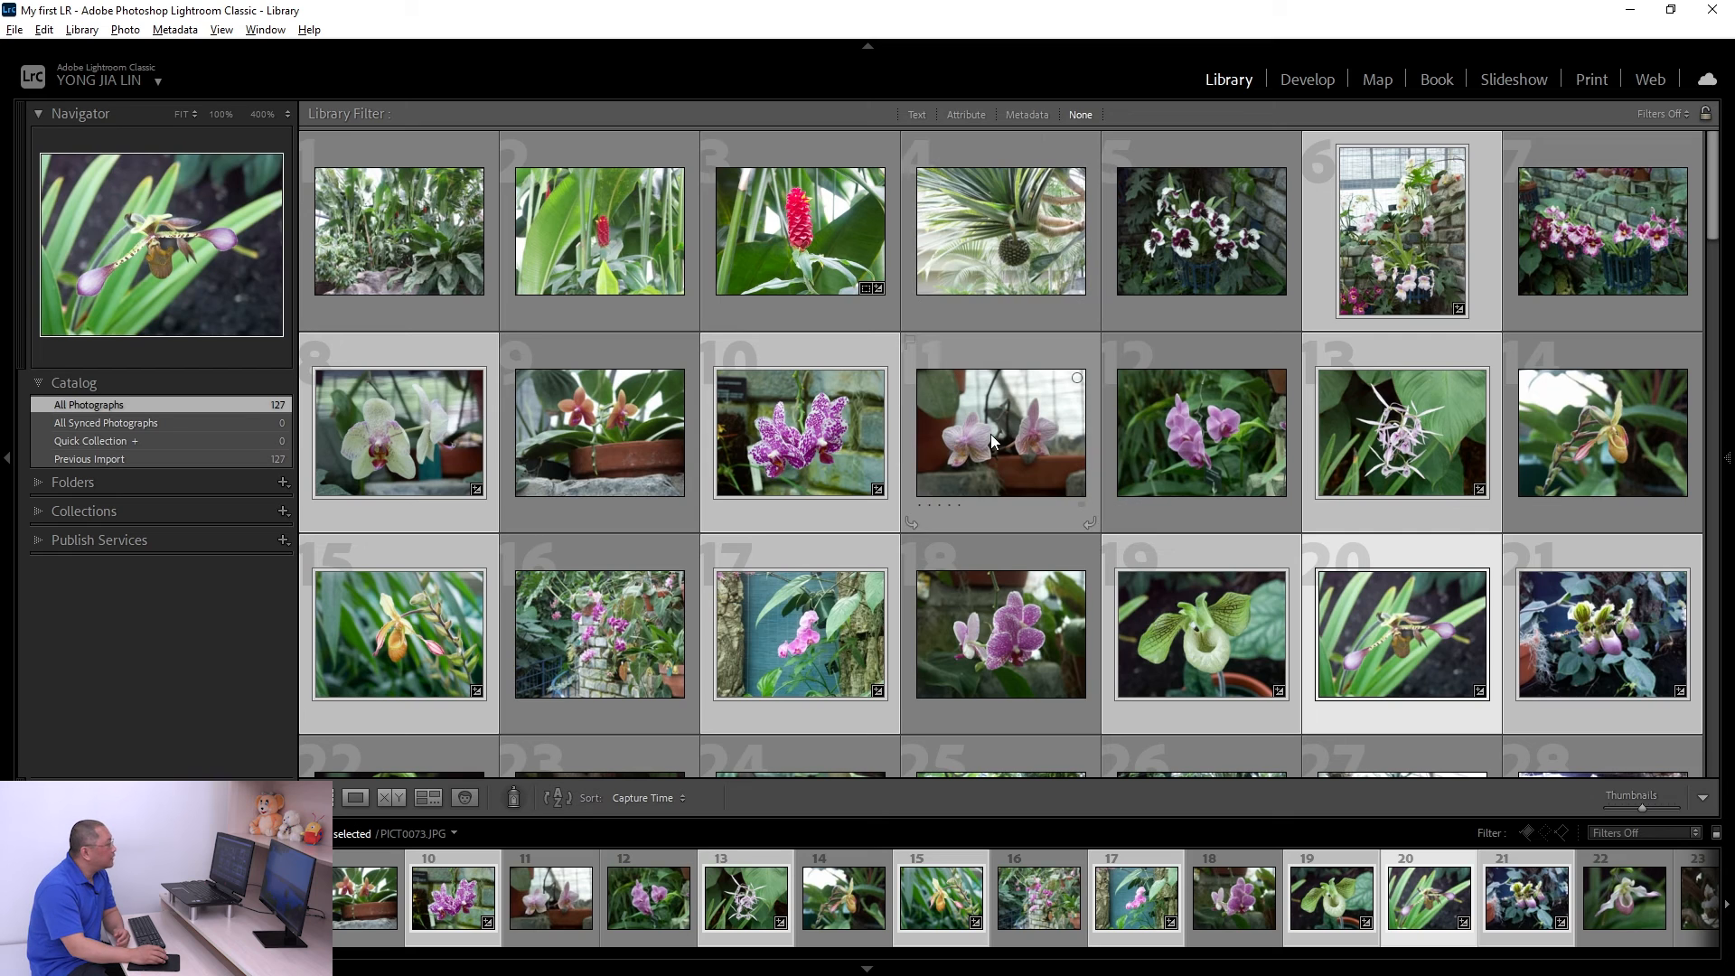
click(1310, 79)
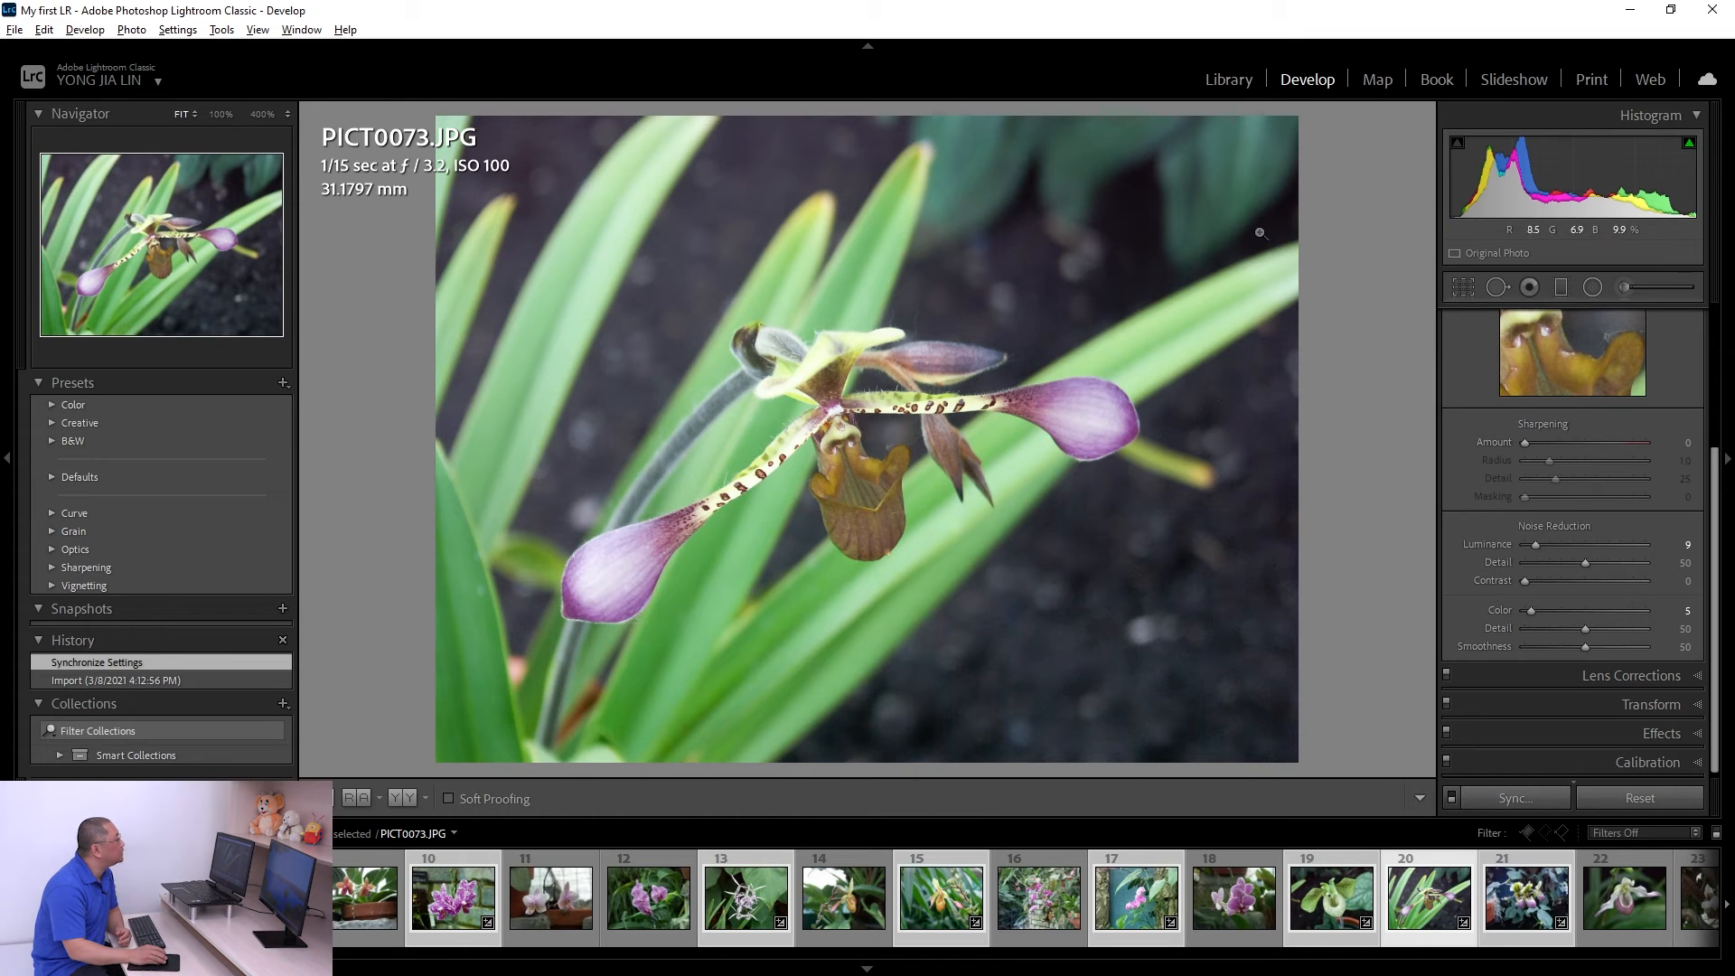
click(1227, 86)
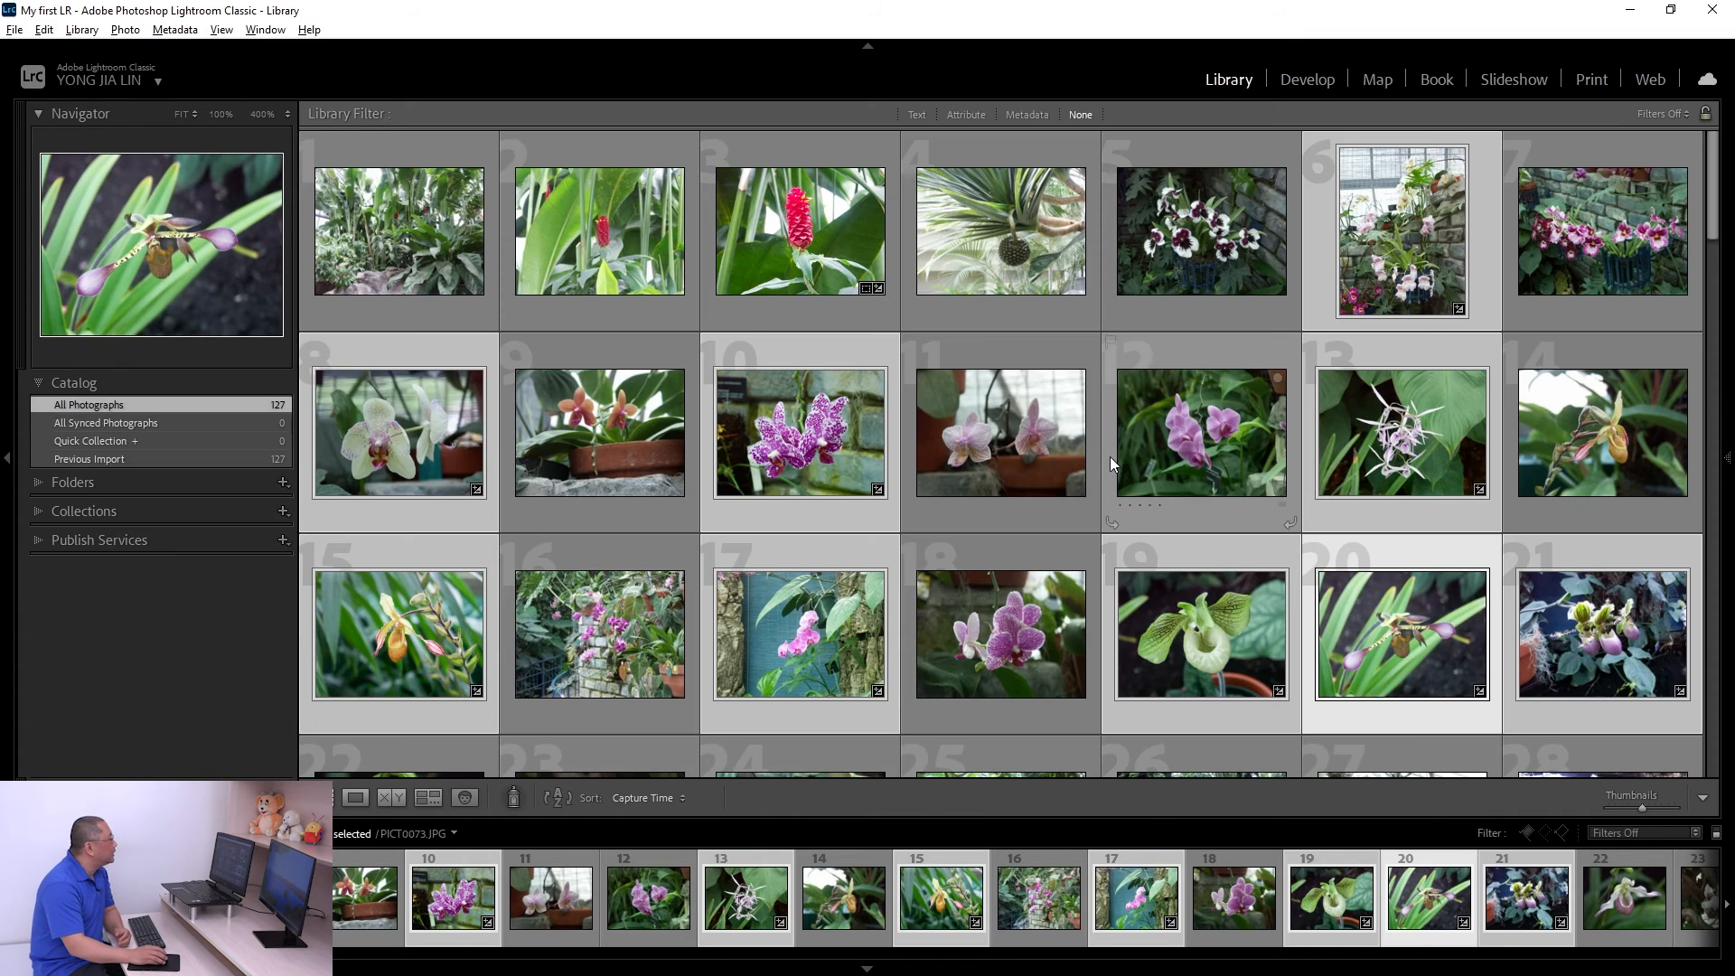
Step: Hide the catalog side panel and filter the grid by attribute to show only edited photos
click(14, 460)
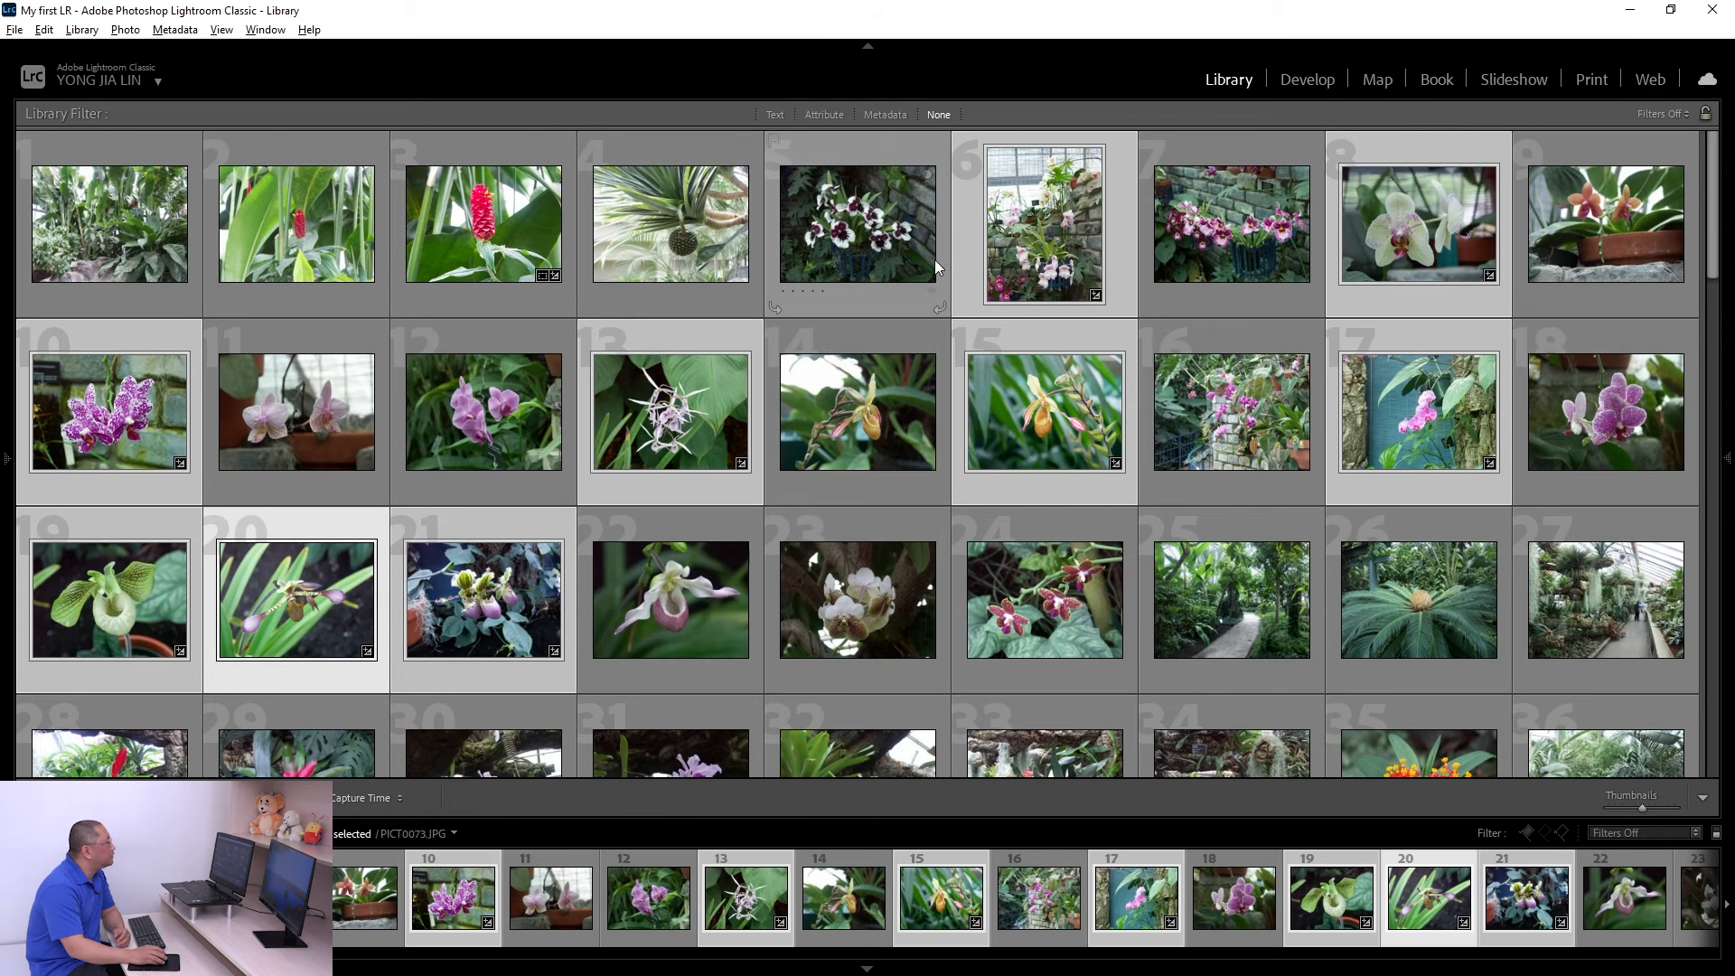
click(823, 113)
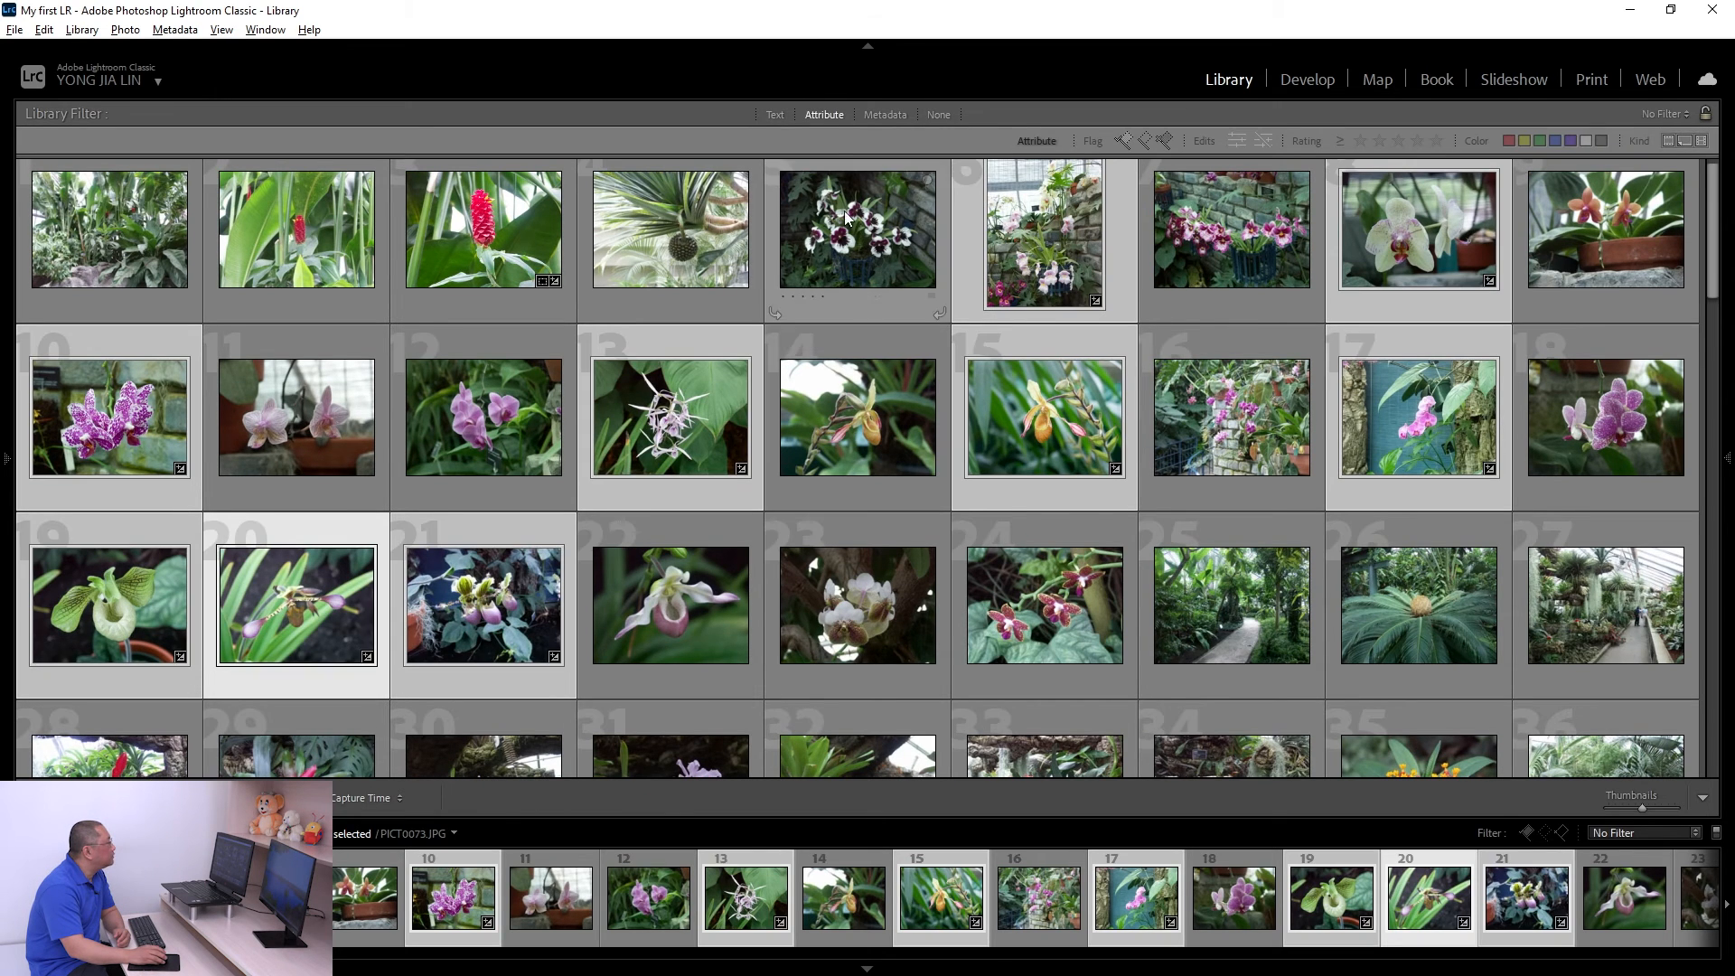
click(1237, 141)
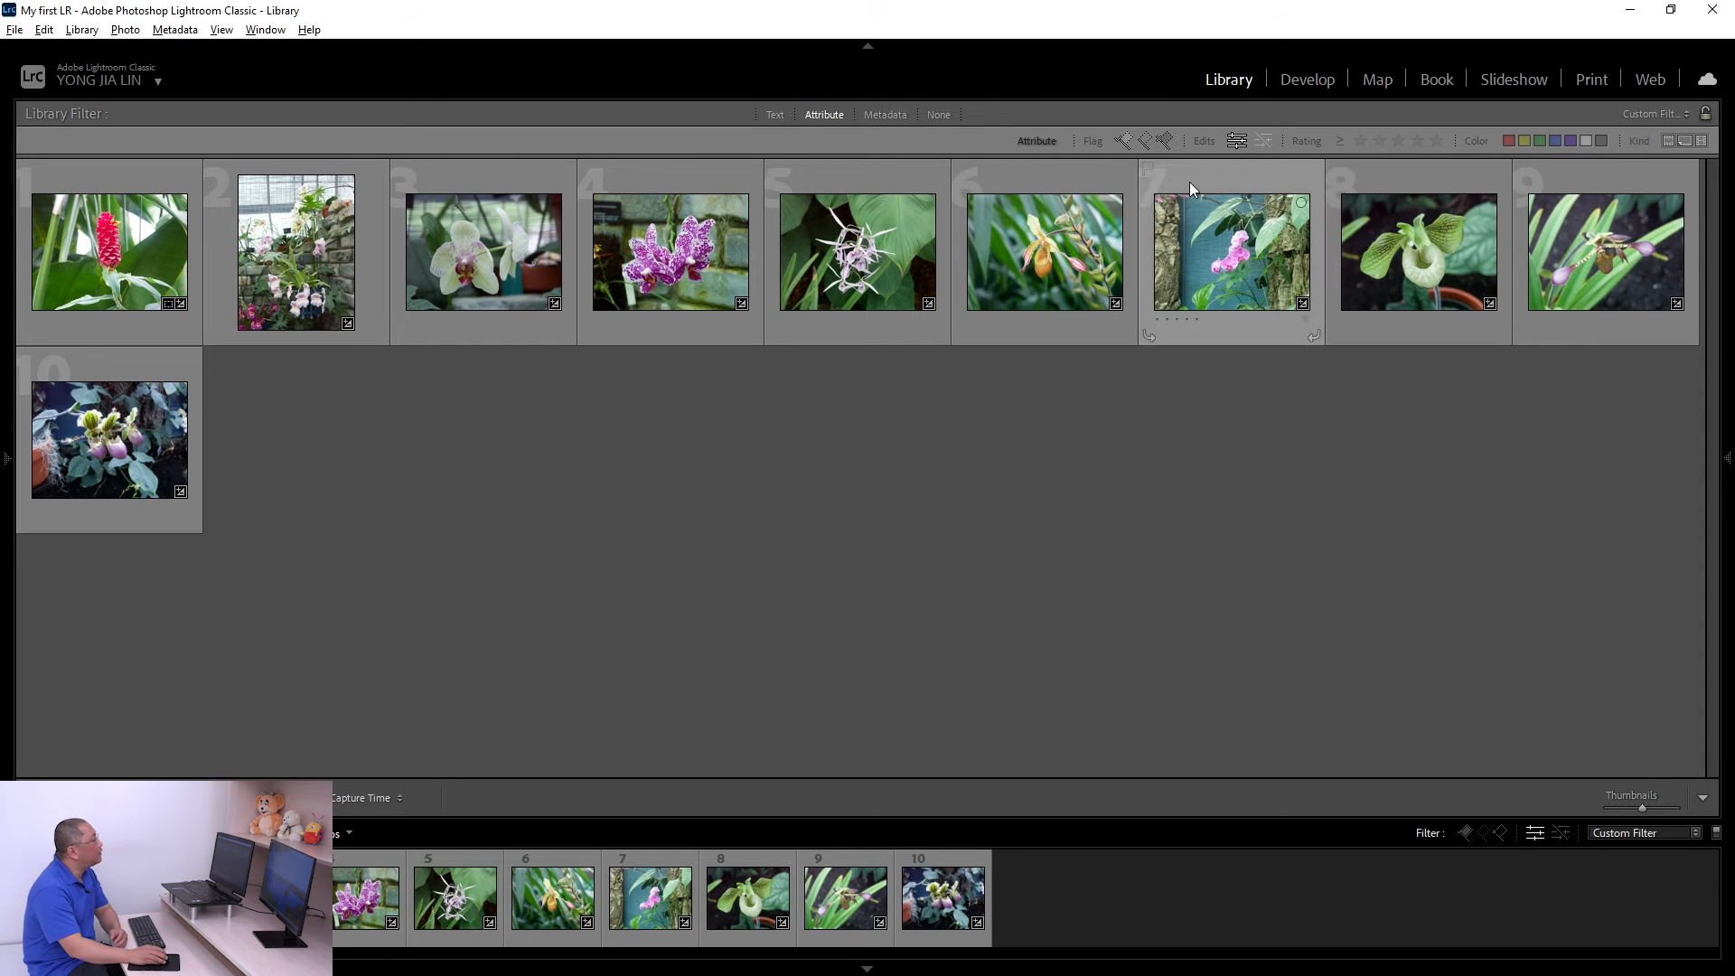
Step: Turn the attribute filter off and on again, select all the edited photos and open their export settings
click(936, 115)
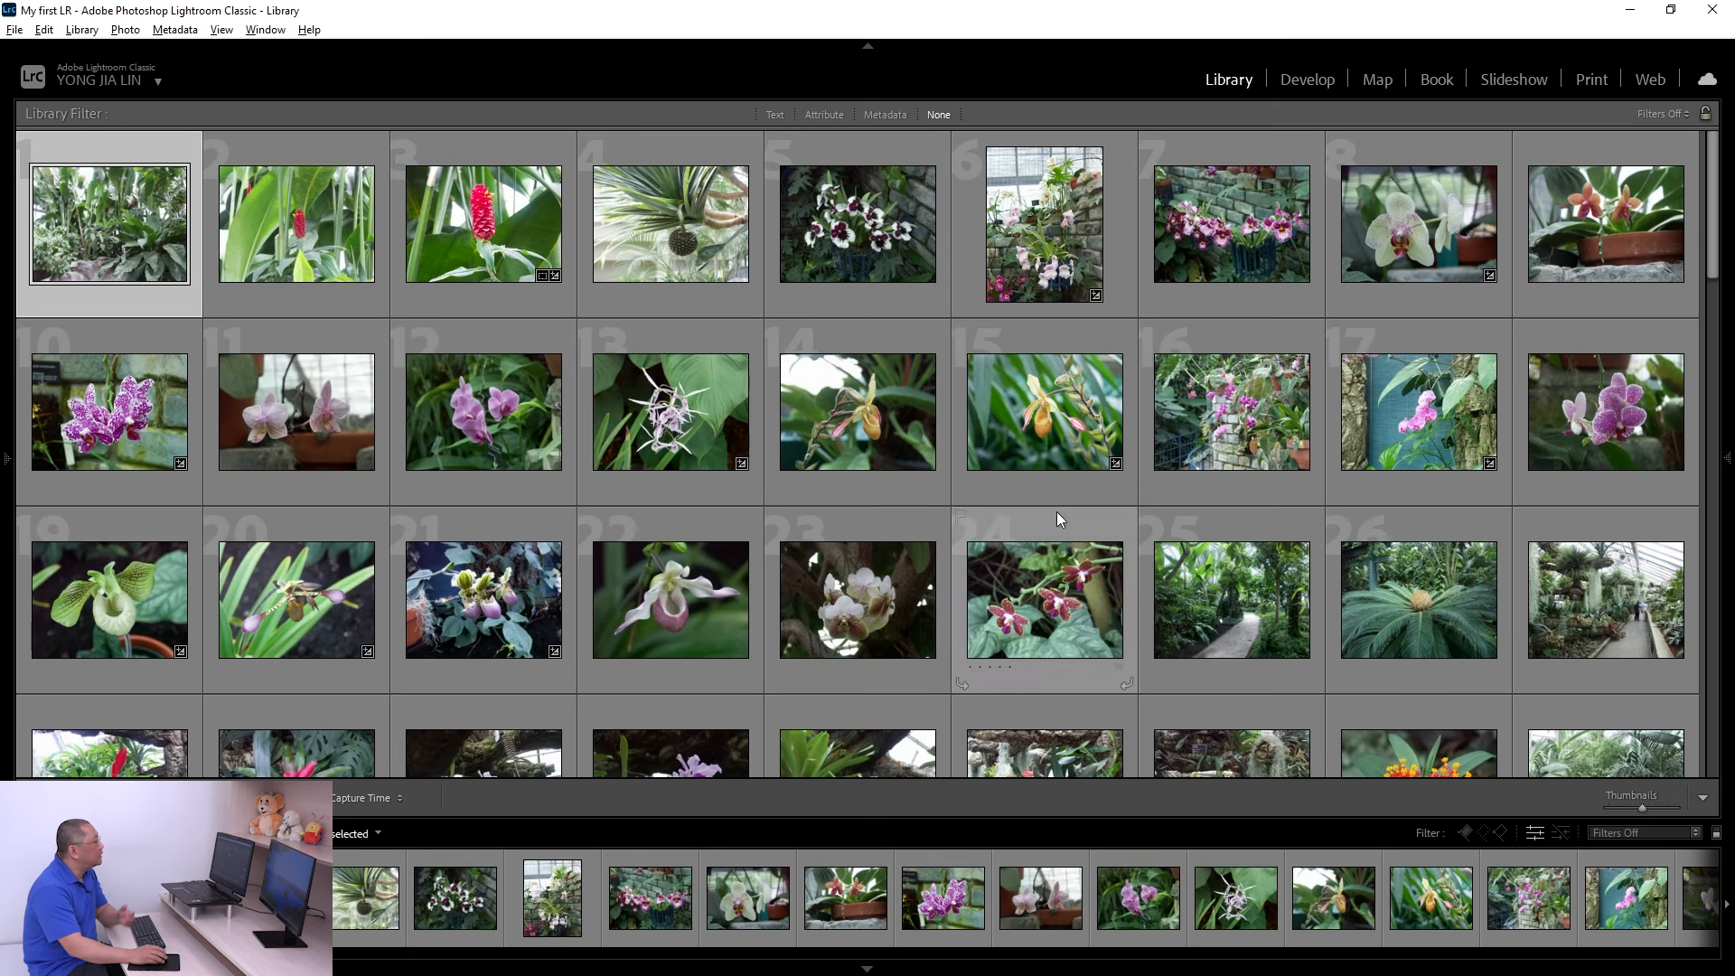
click(835, 114)
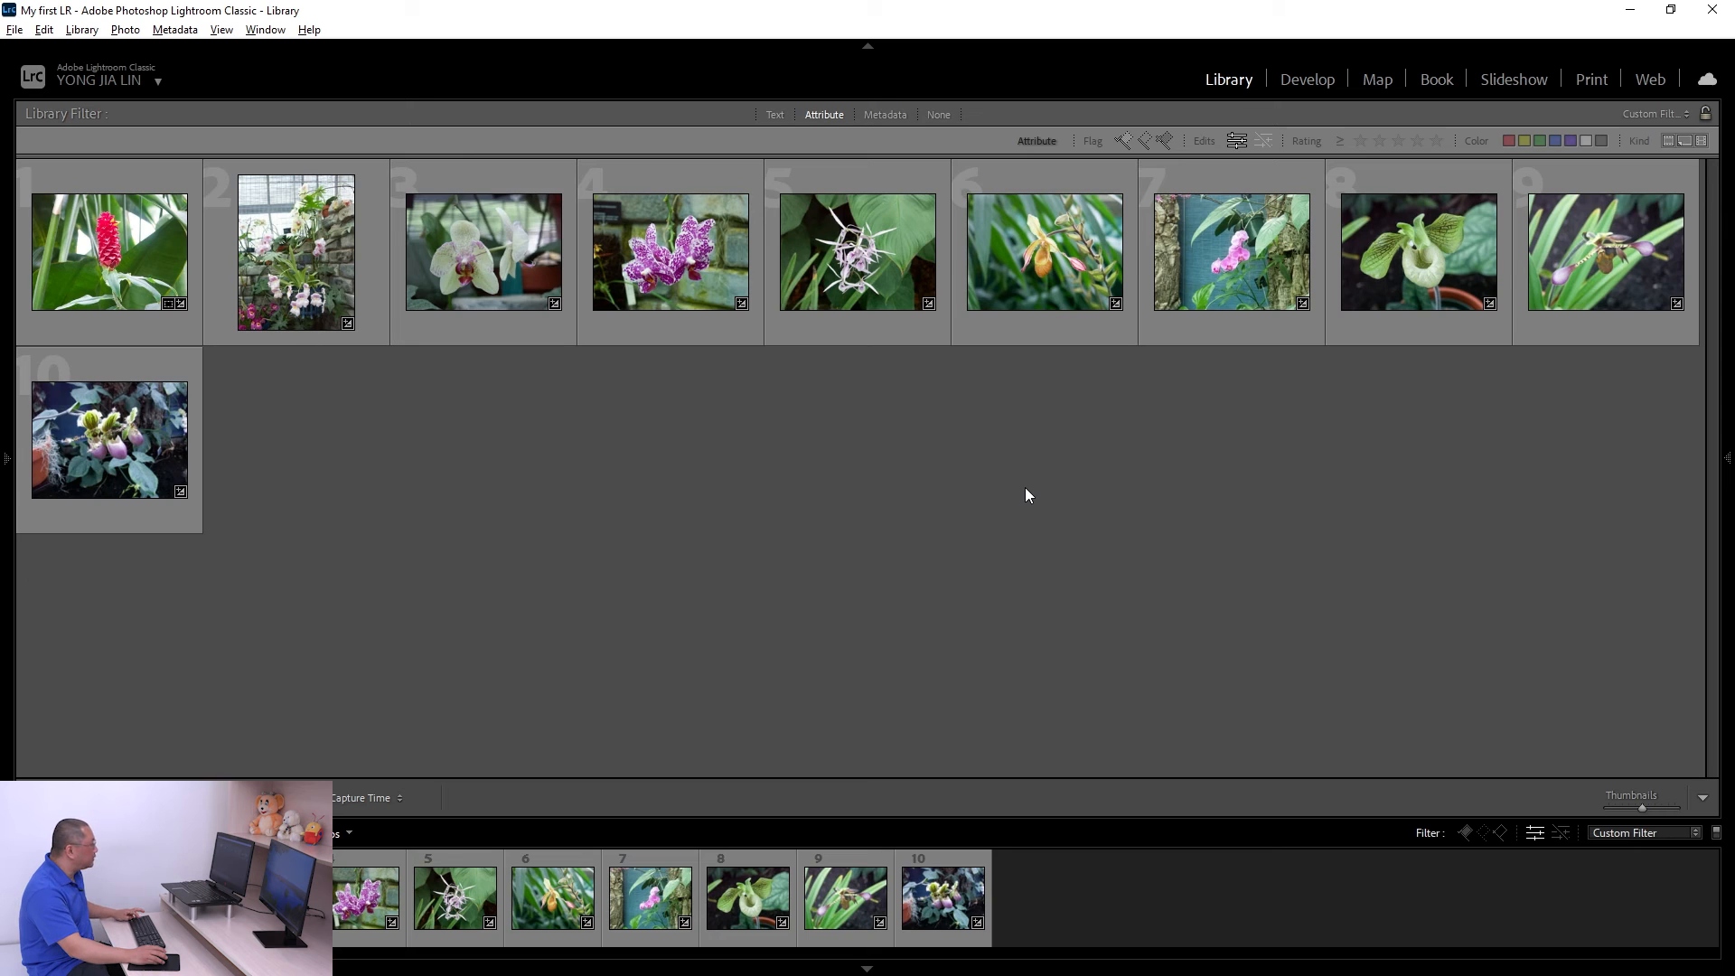
key(ctrl+a)
right_click(1048, 273)
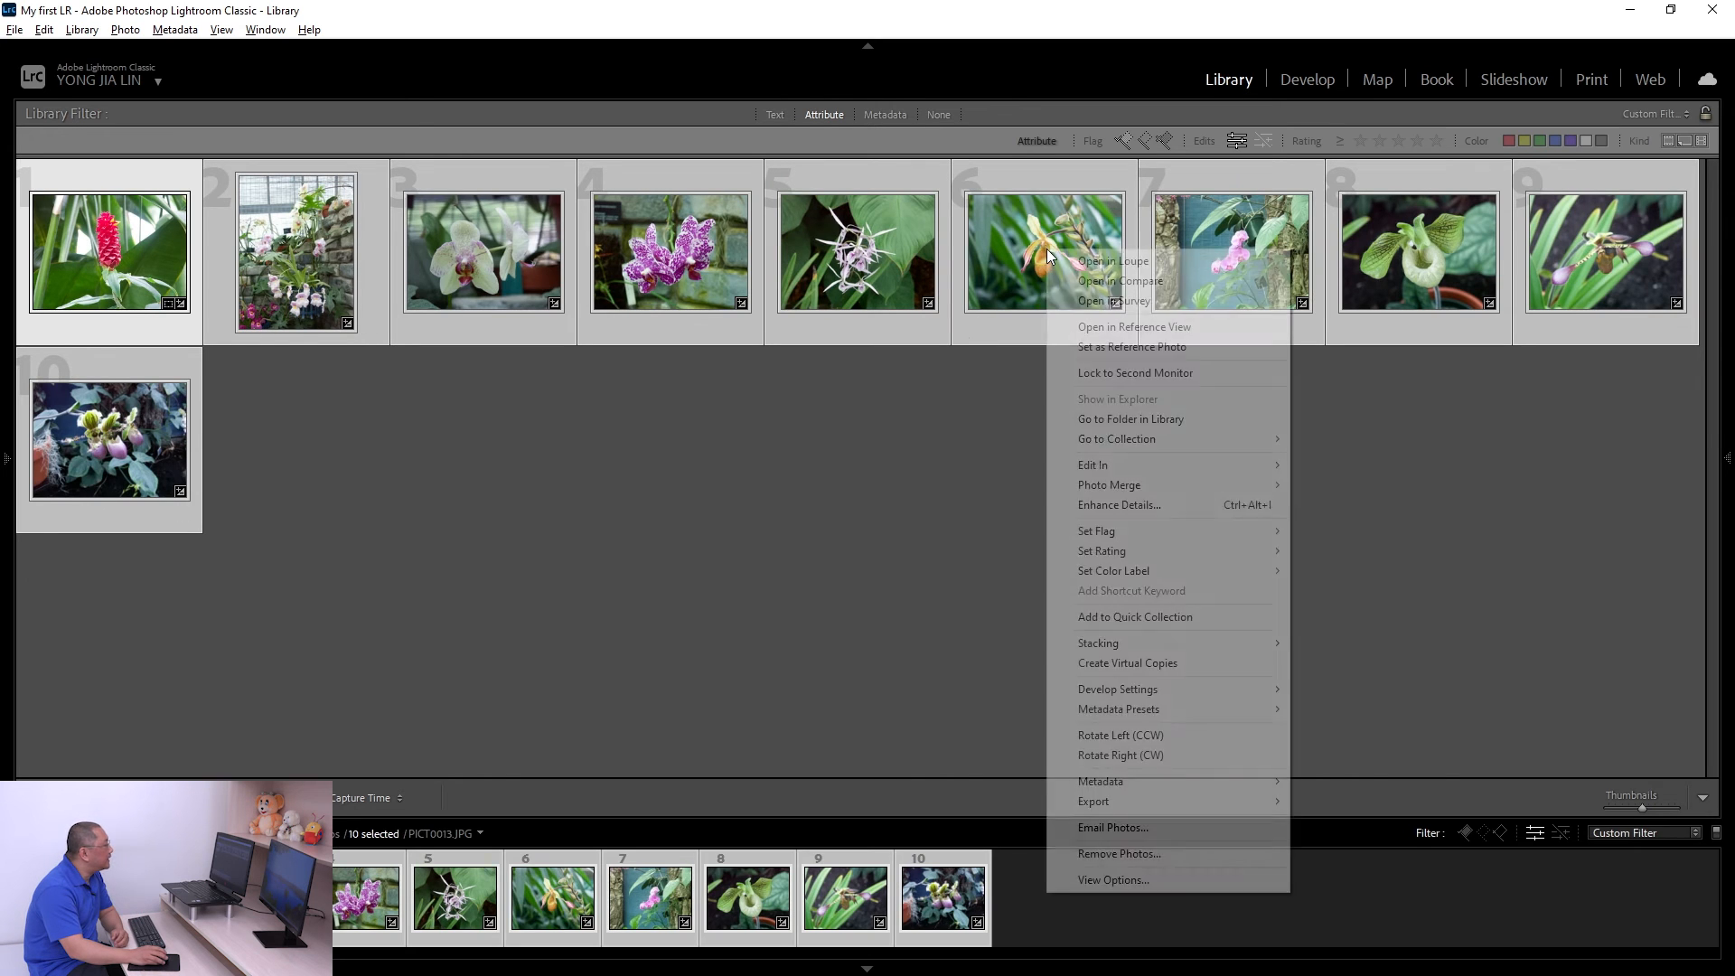
mouse_move(1124, 809)
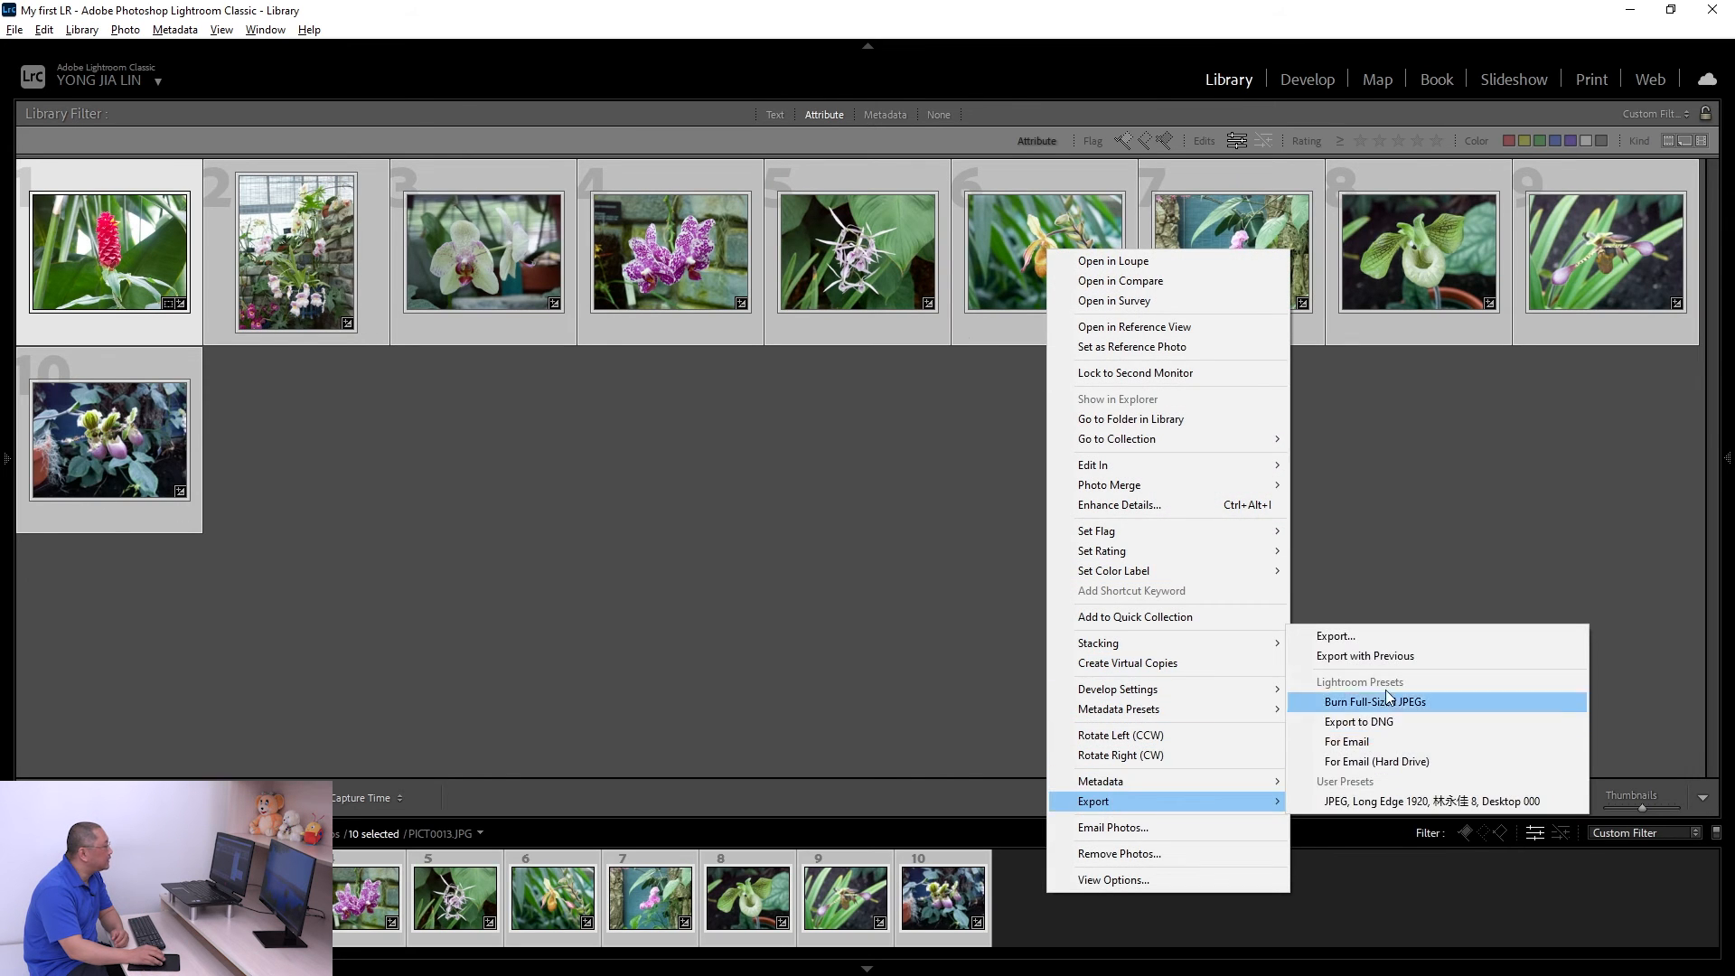
click(1380, 635)
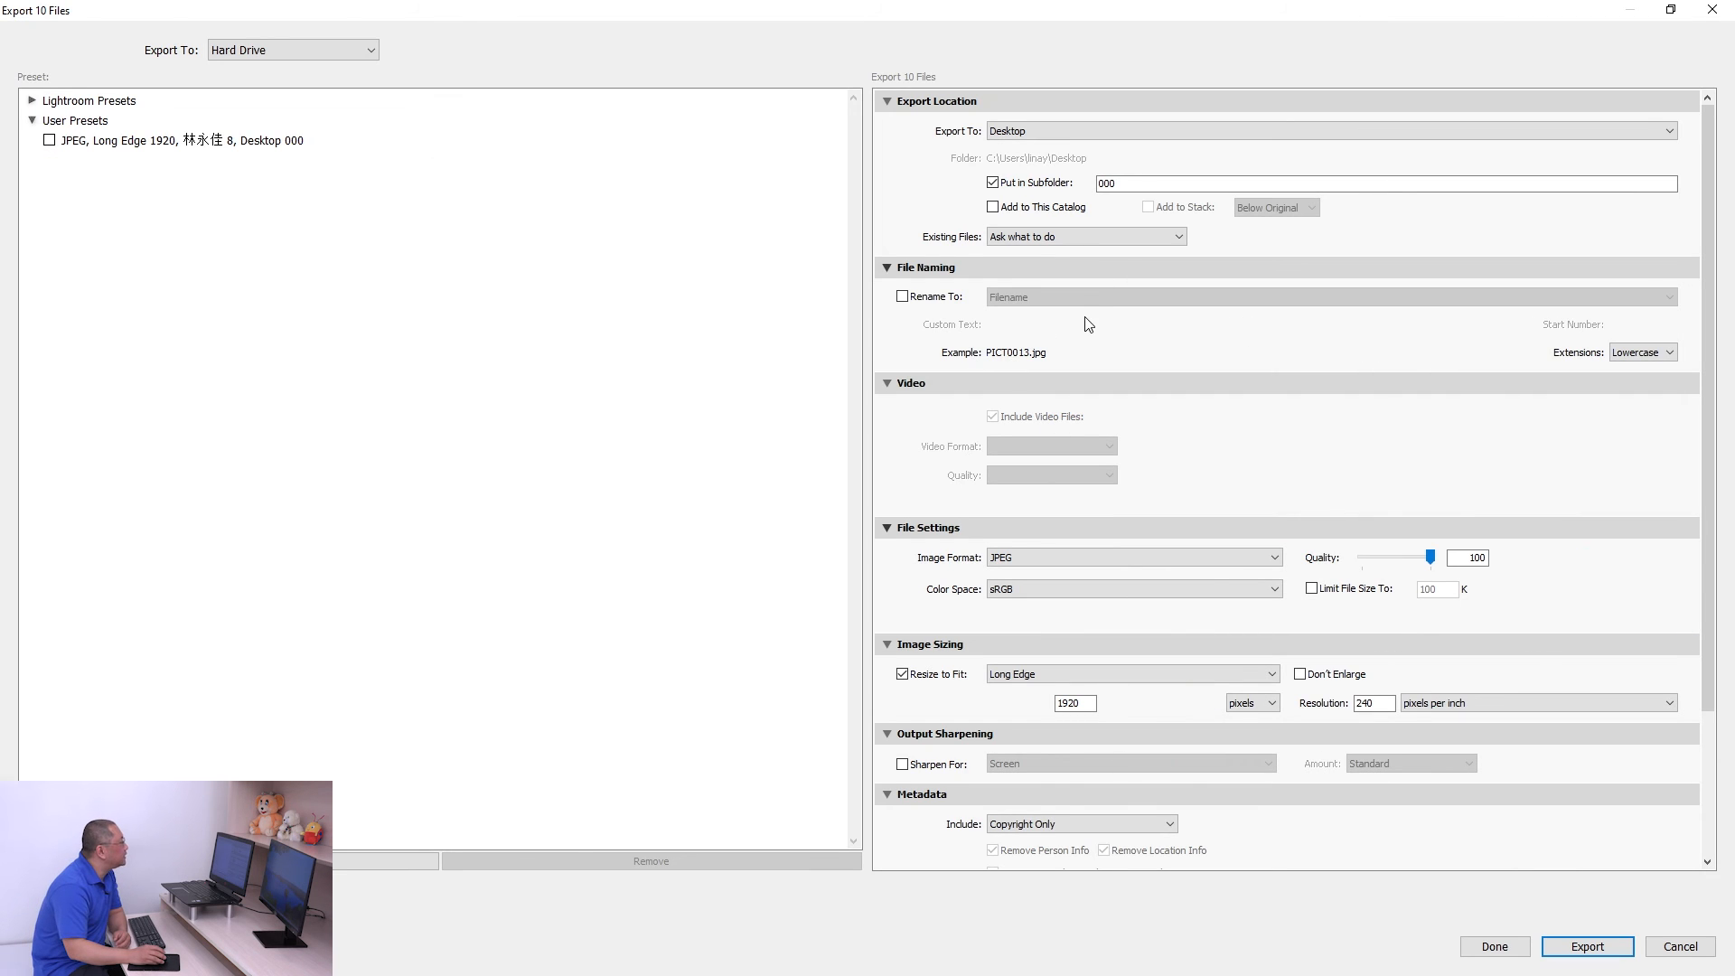
click(1092, 134)
click(1086, 144)
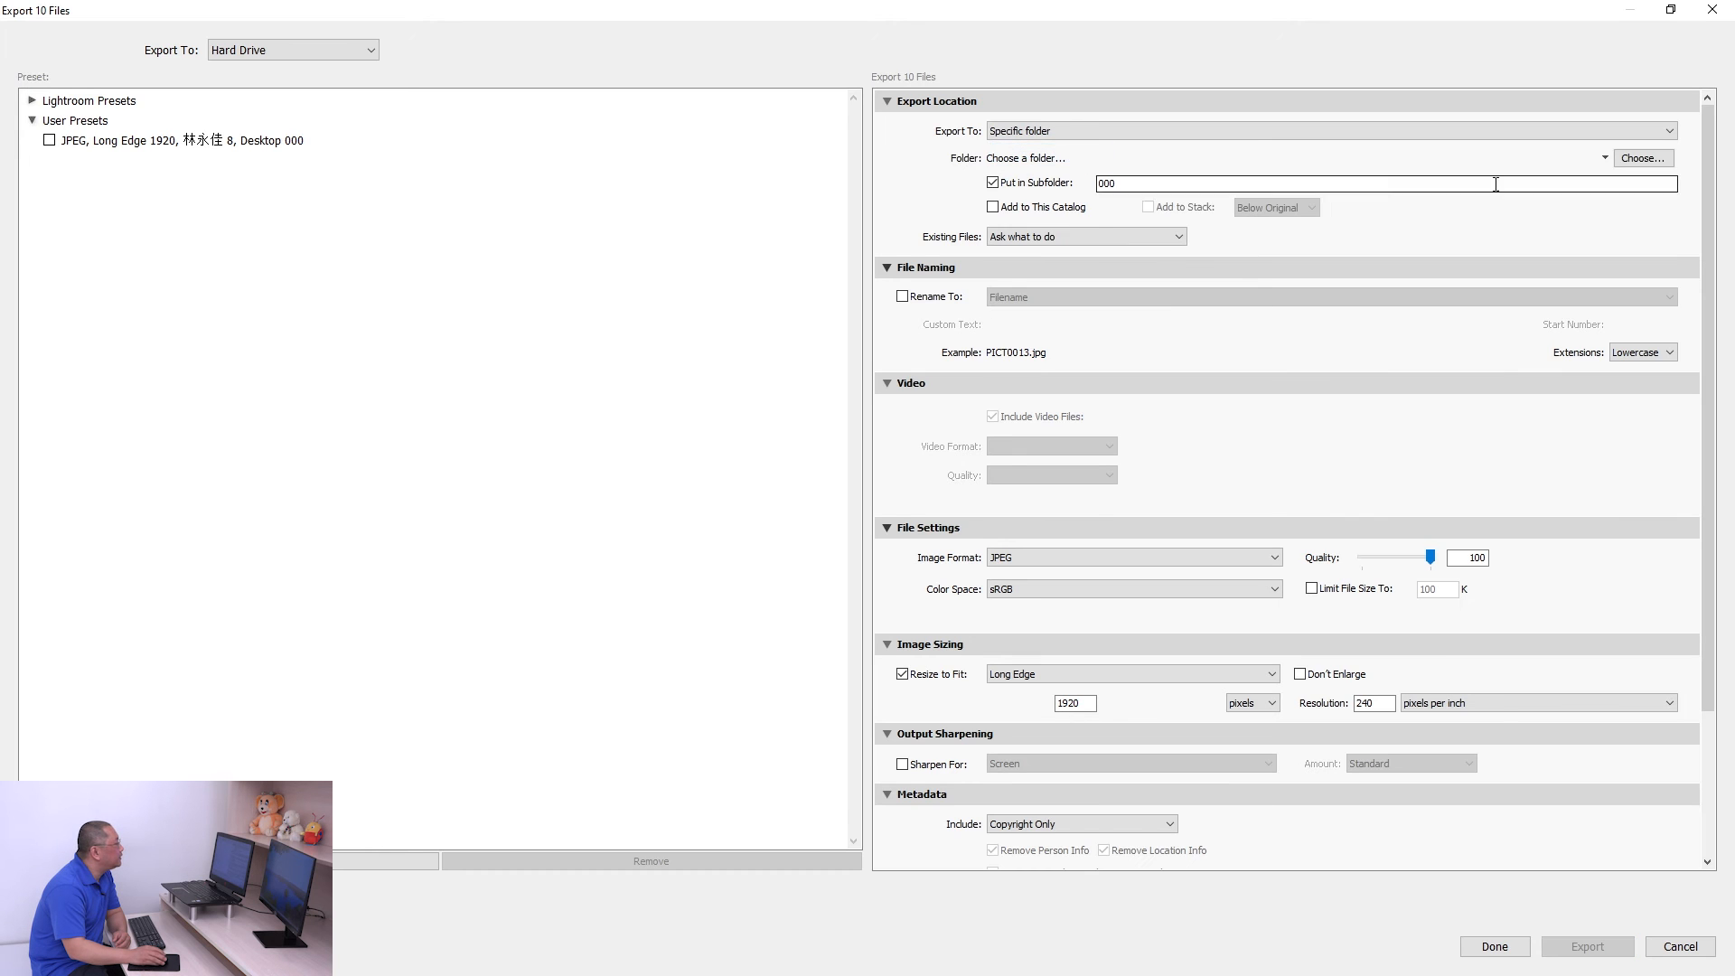
click(1637, 158)
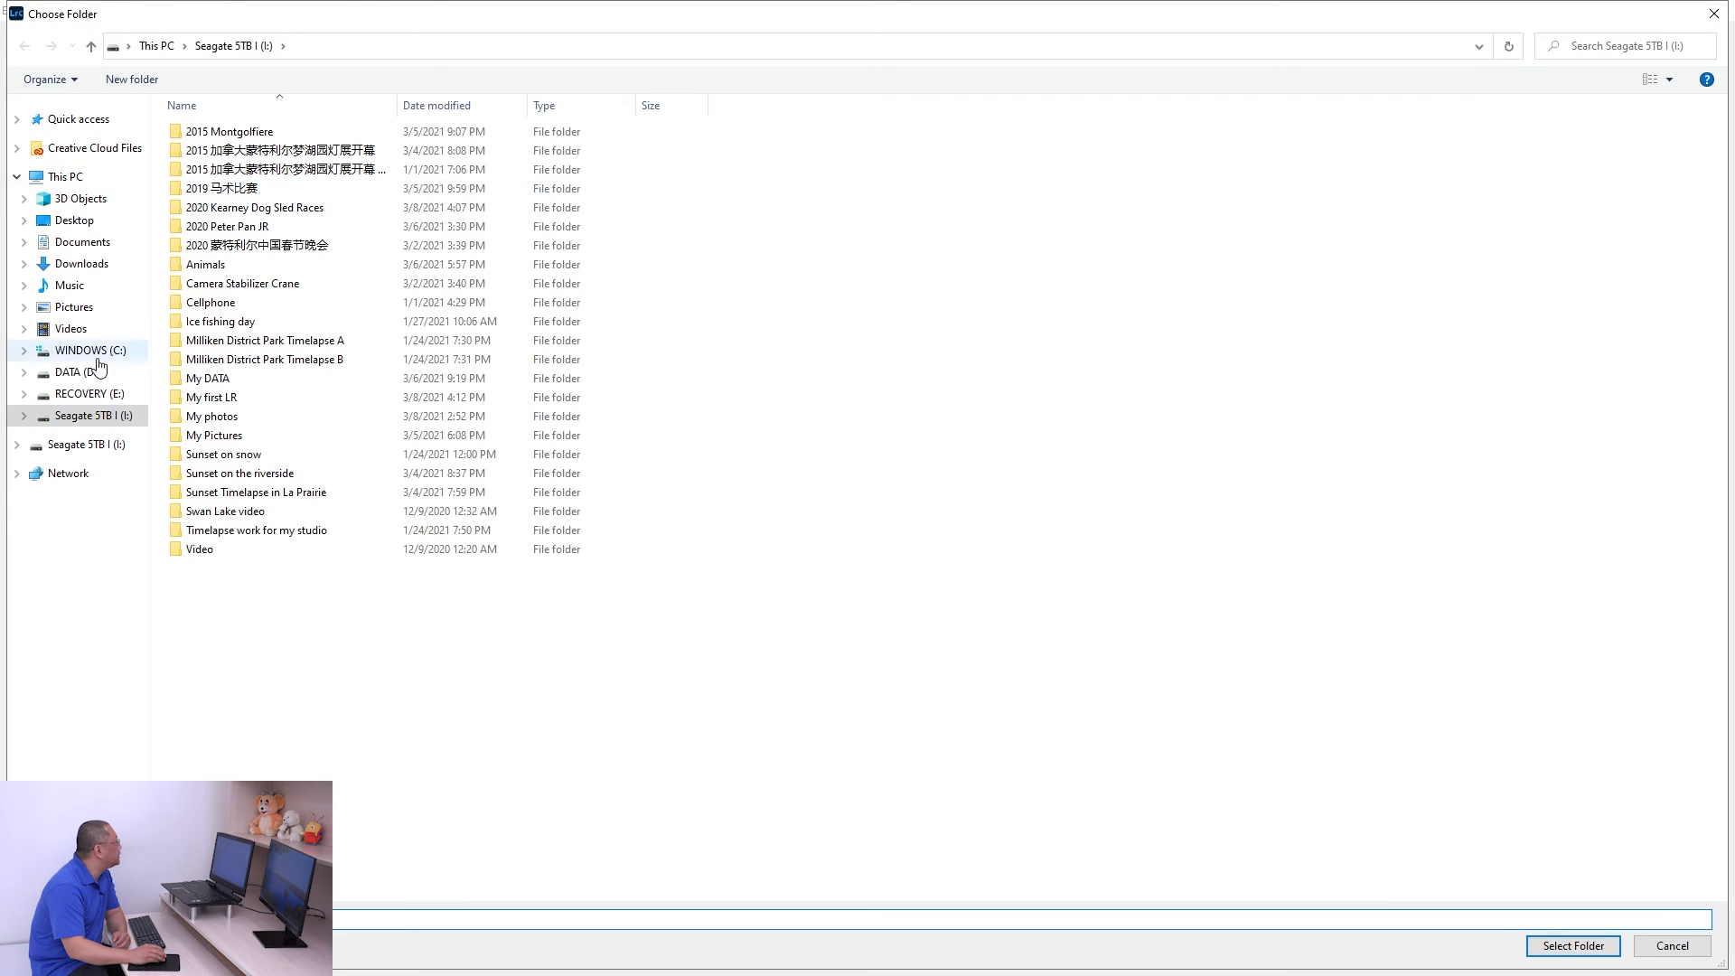
click(1668, 949)
Step: Set the export location to the Desktop, in the subfolder 000
click(1029, 132)
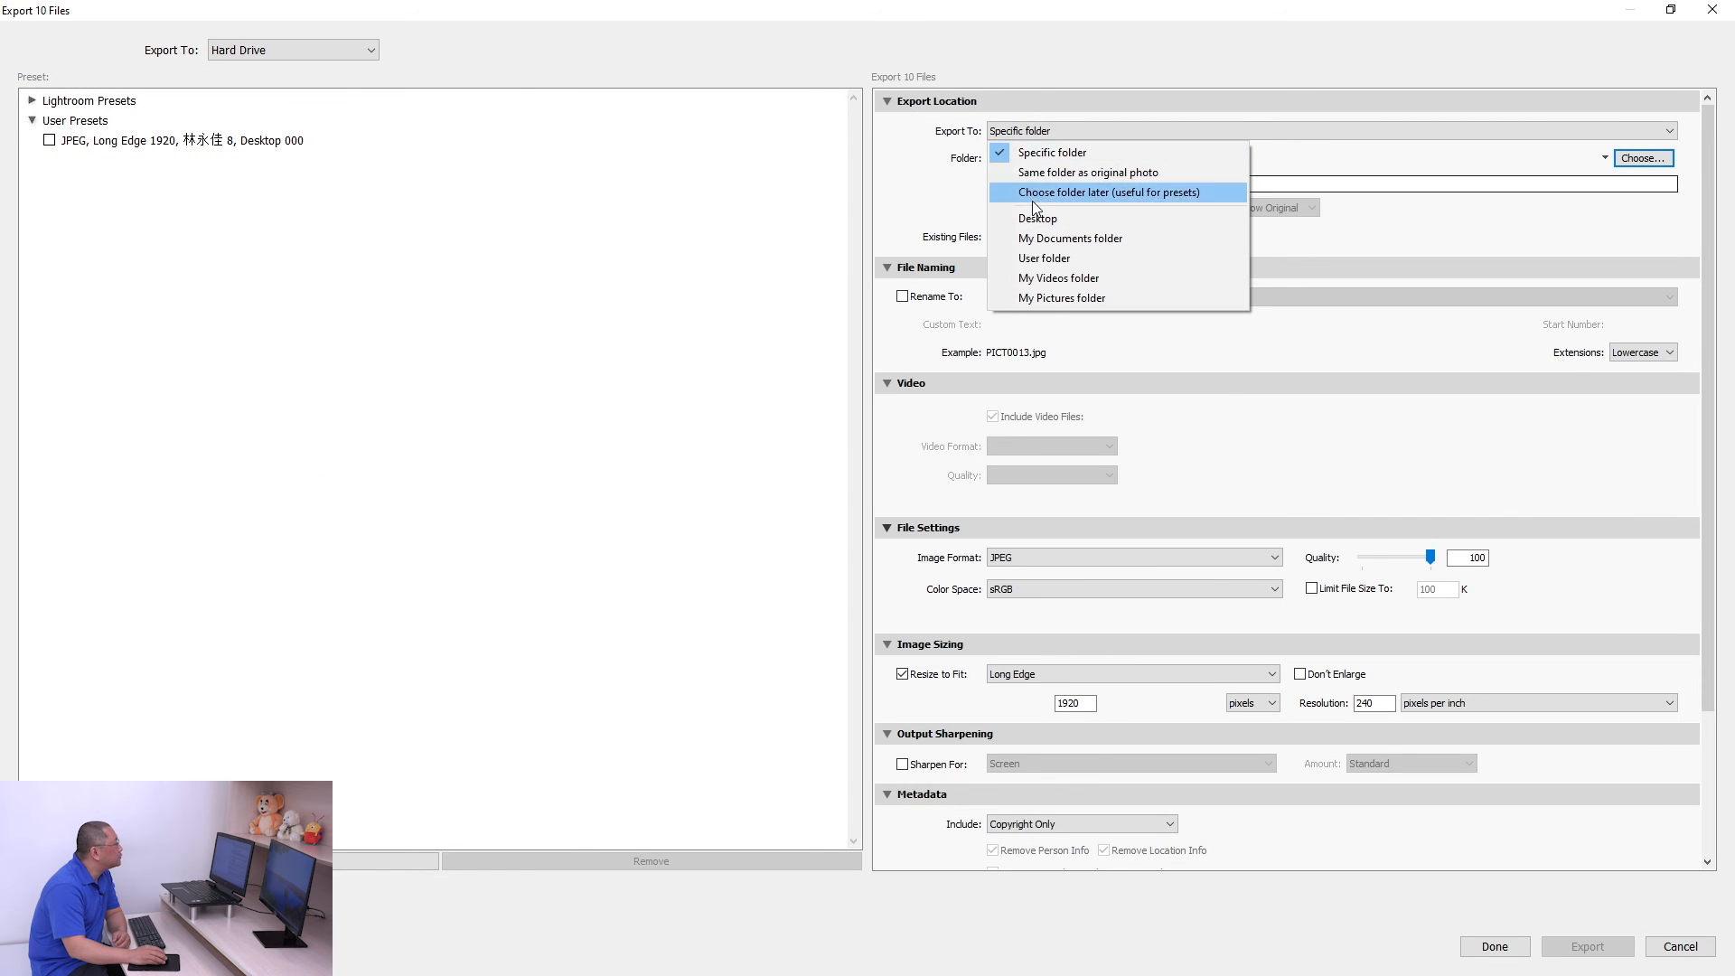
click(1057, 219)
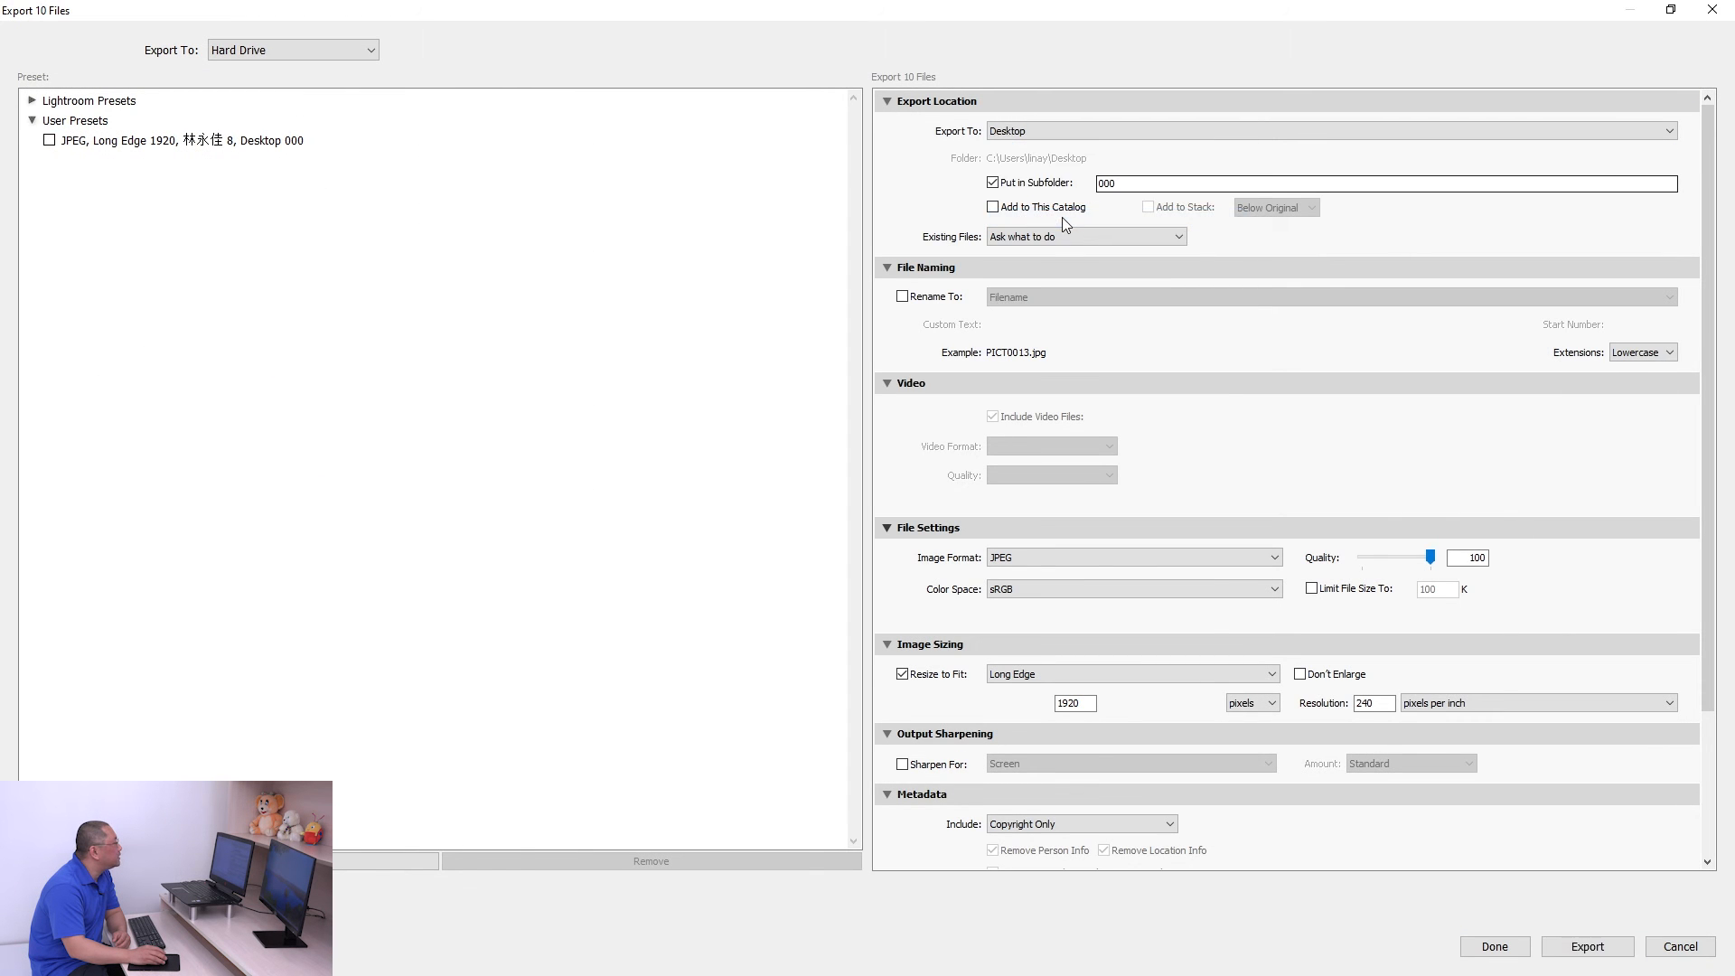
double_click(1118, 184)
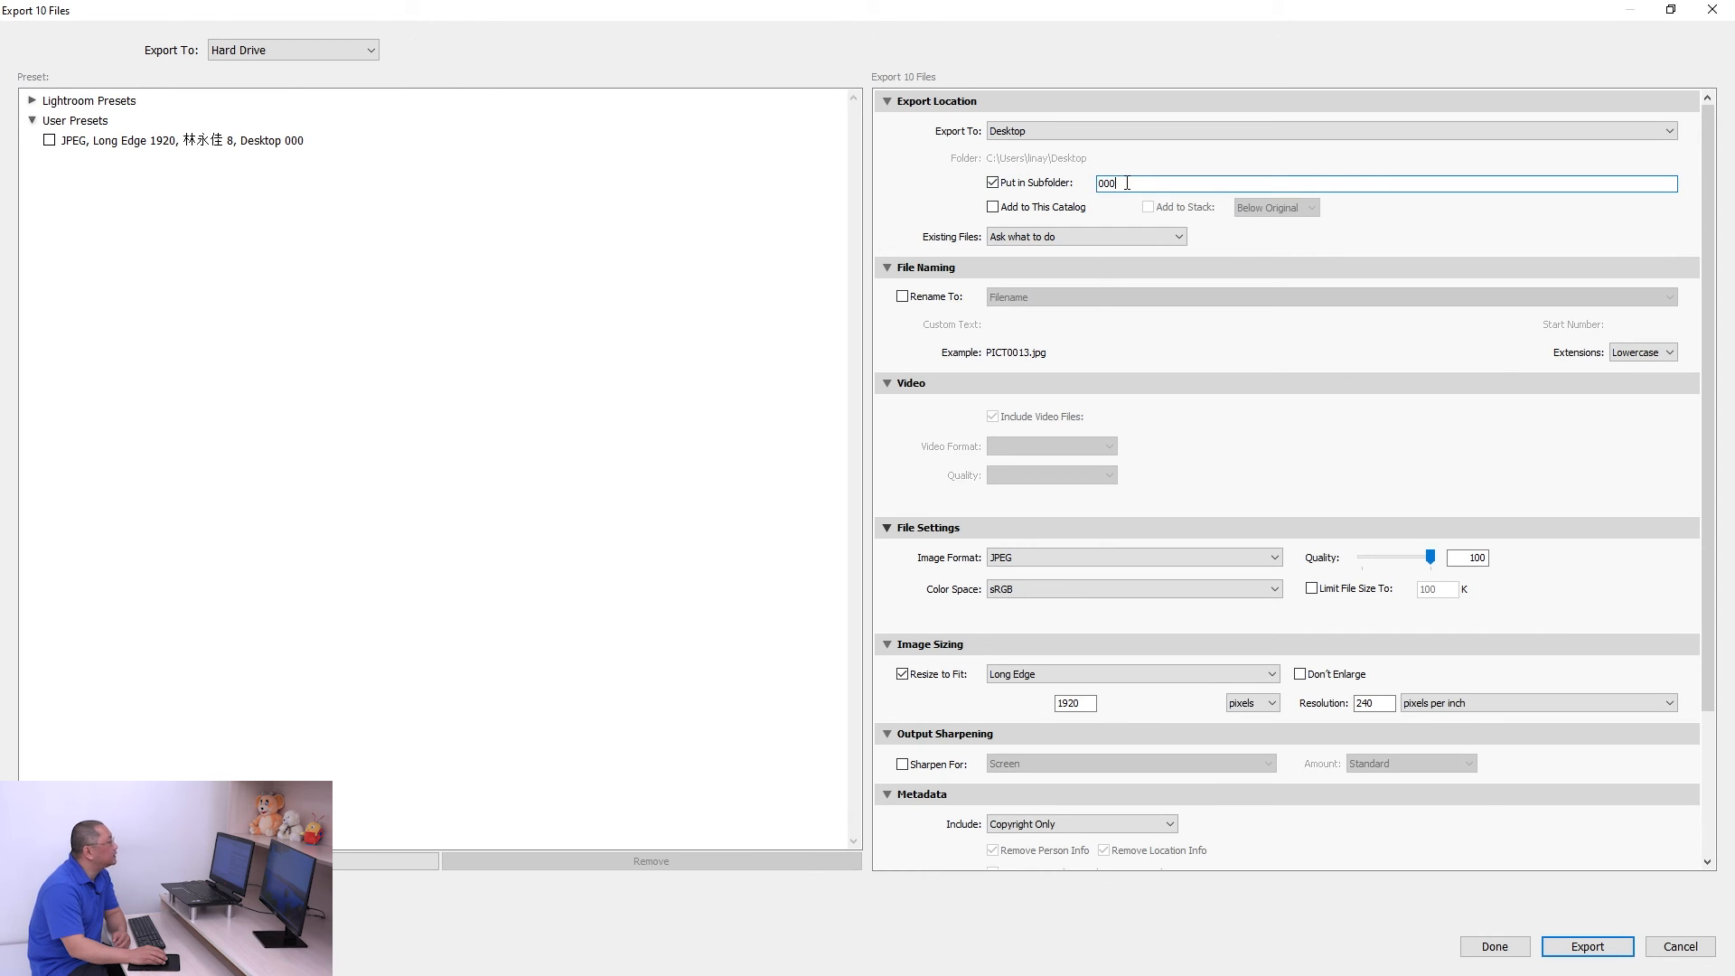
double_click(1137, 181)
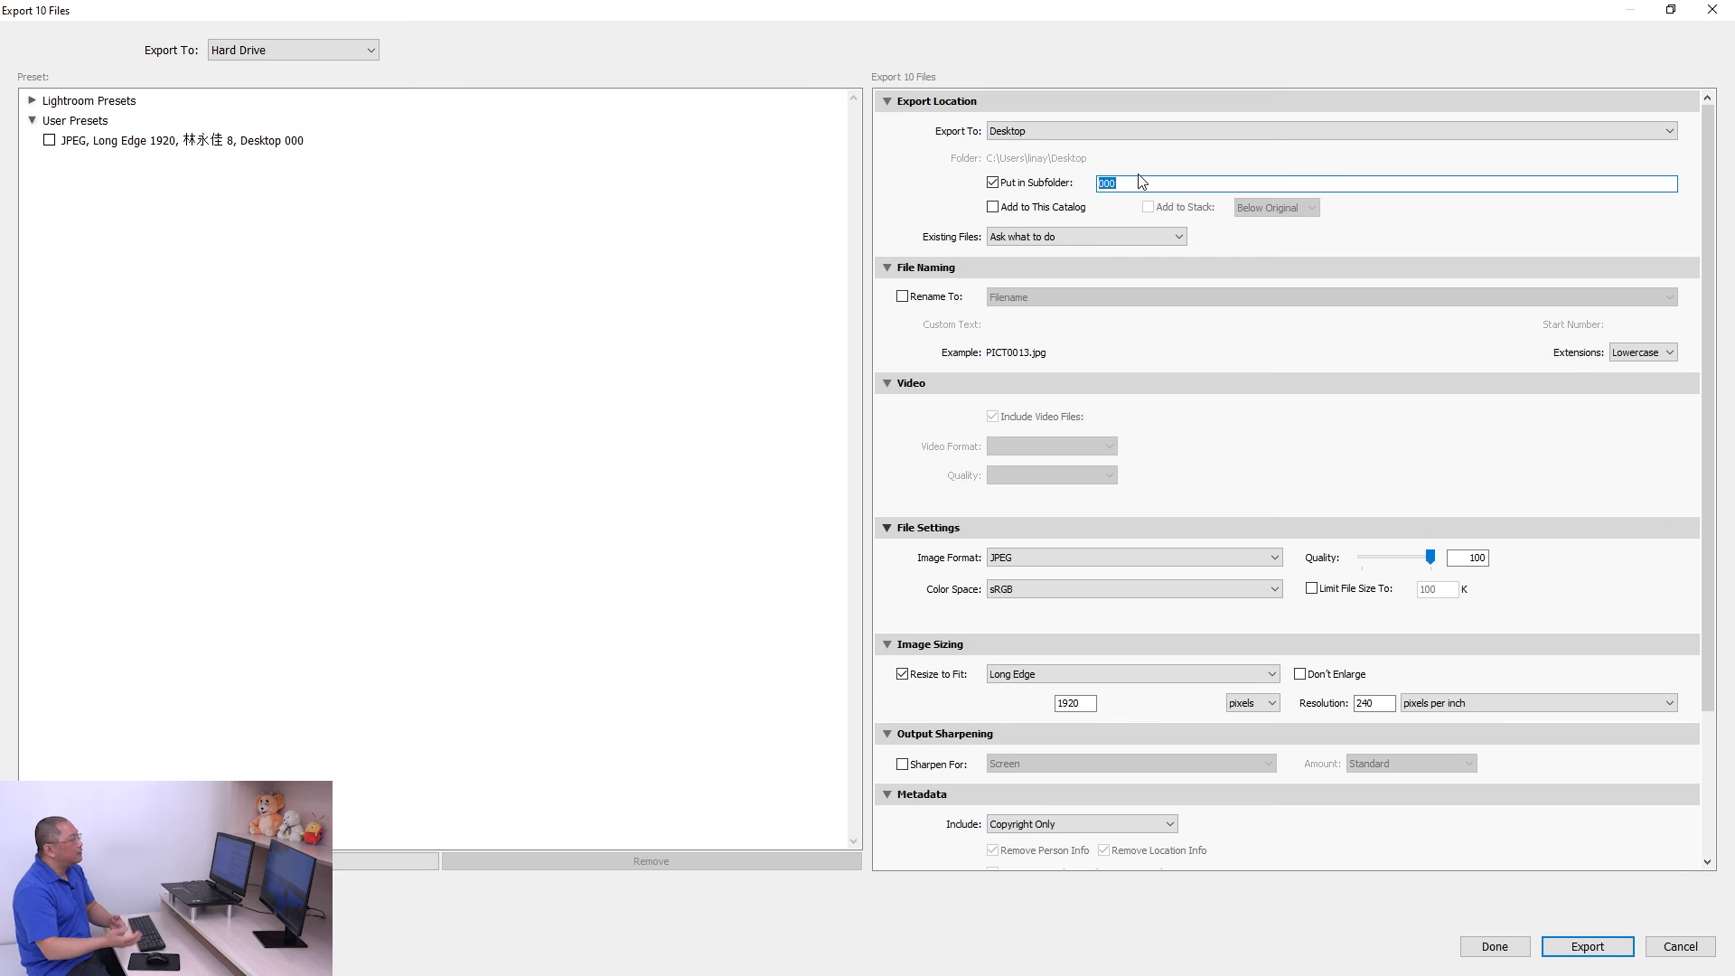
click(1139, 183)
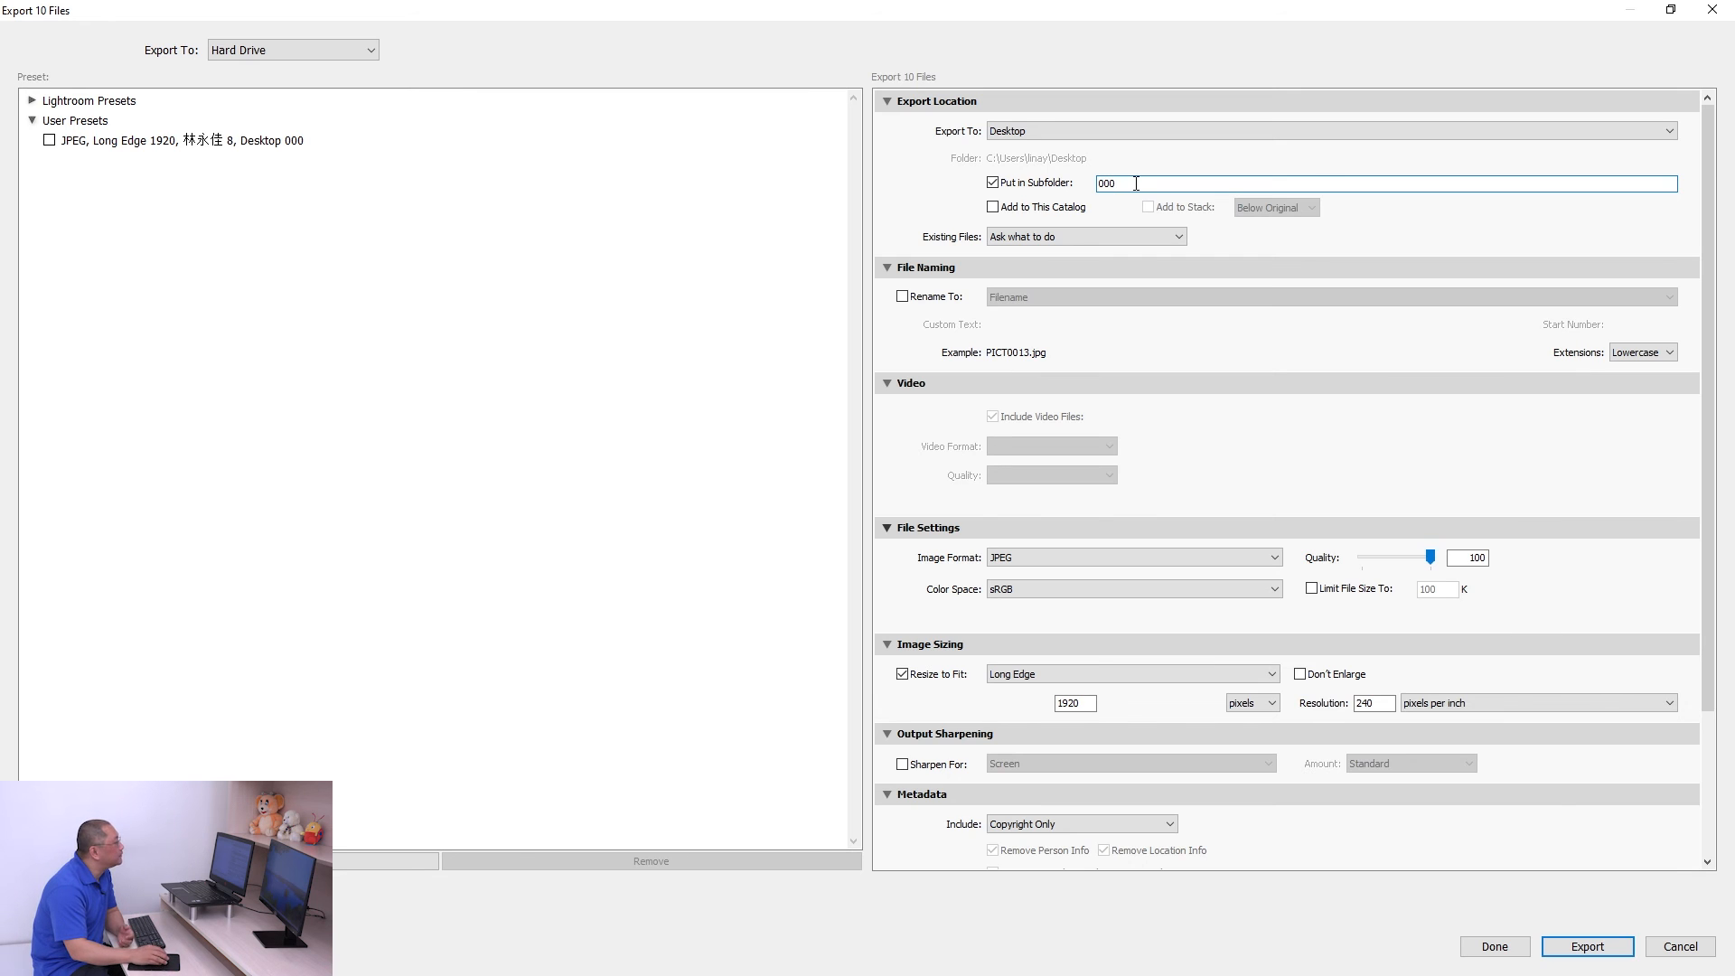
Step: Review the export's available image formats and its long-edge resize value
click(1059, 558)
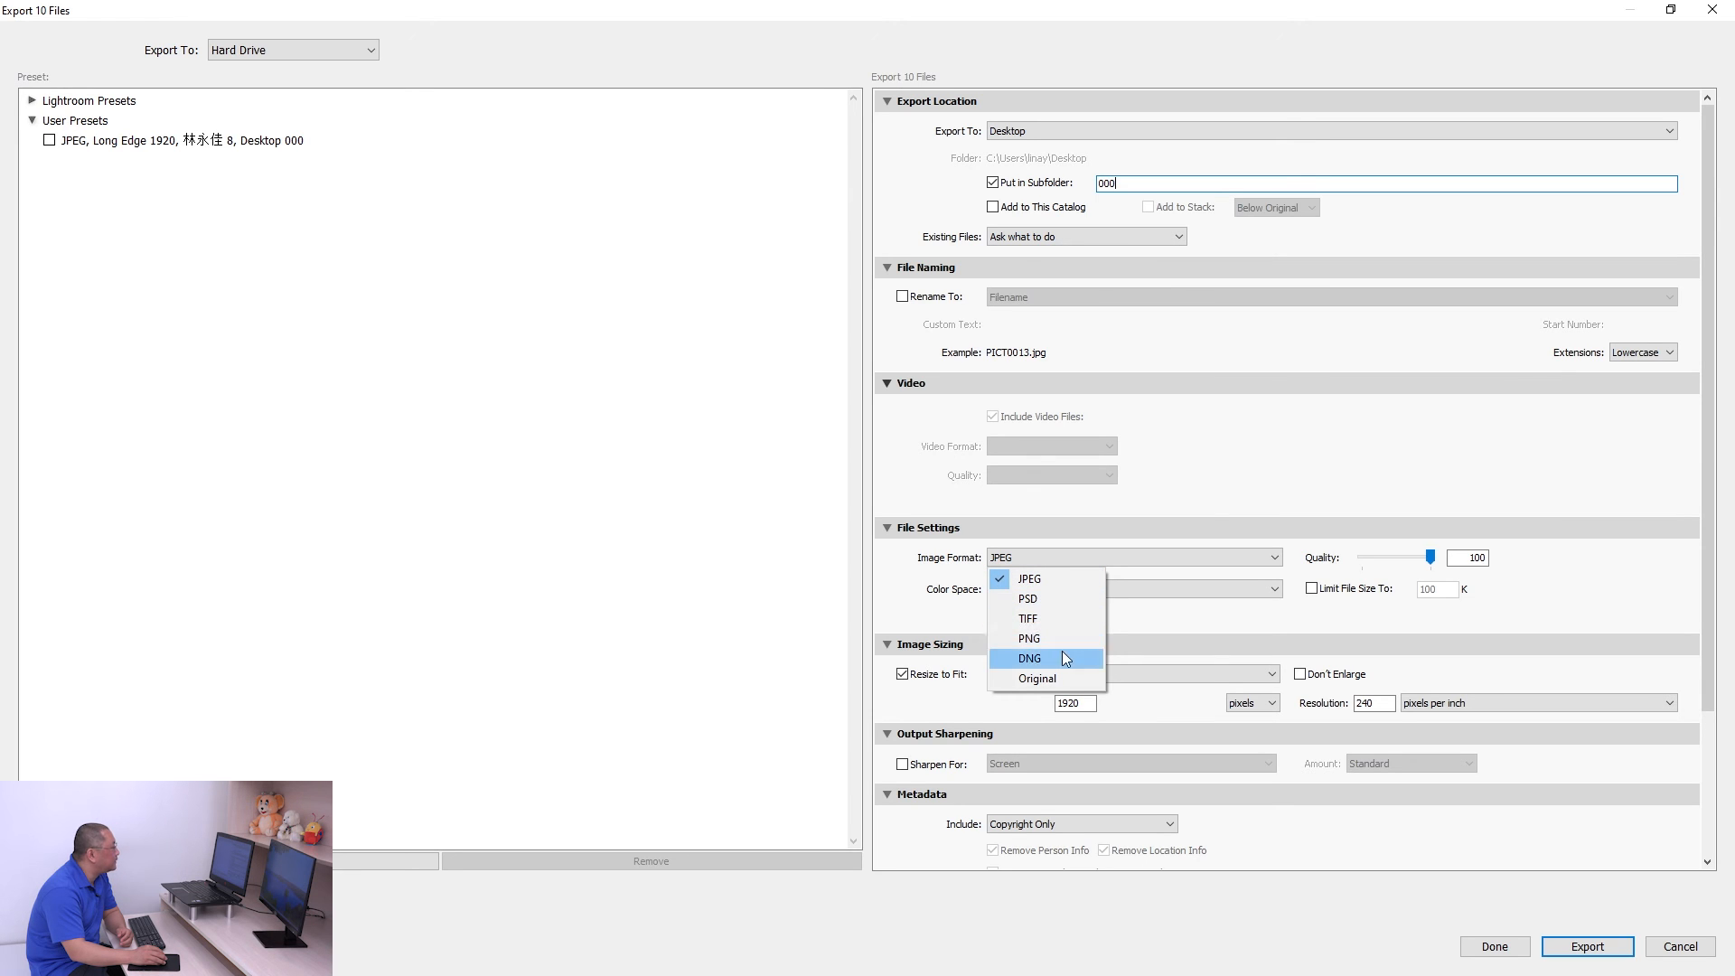
click(1575, 581)
scroll(1574, 579, down, 3)
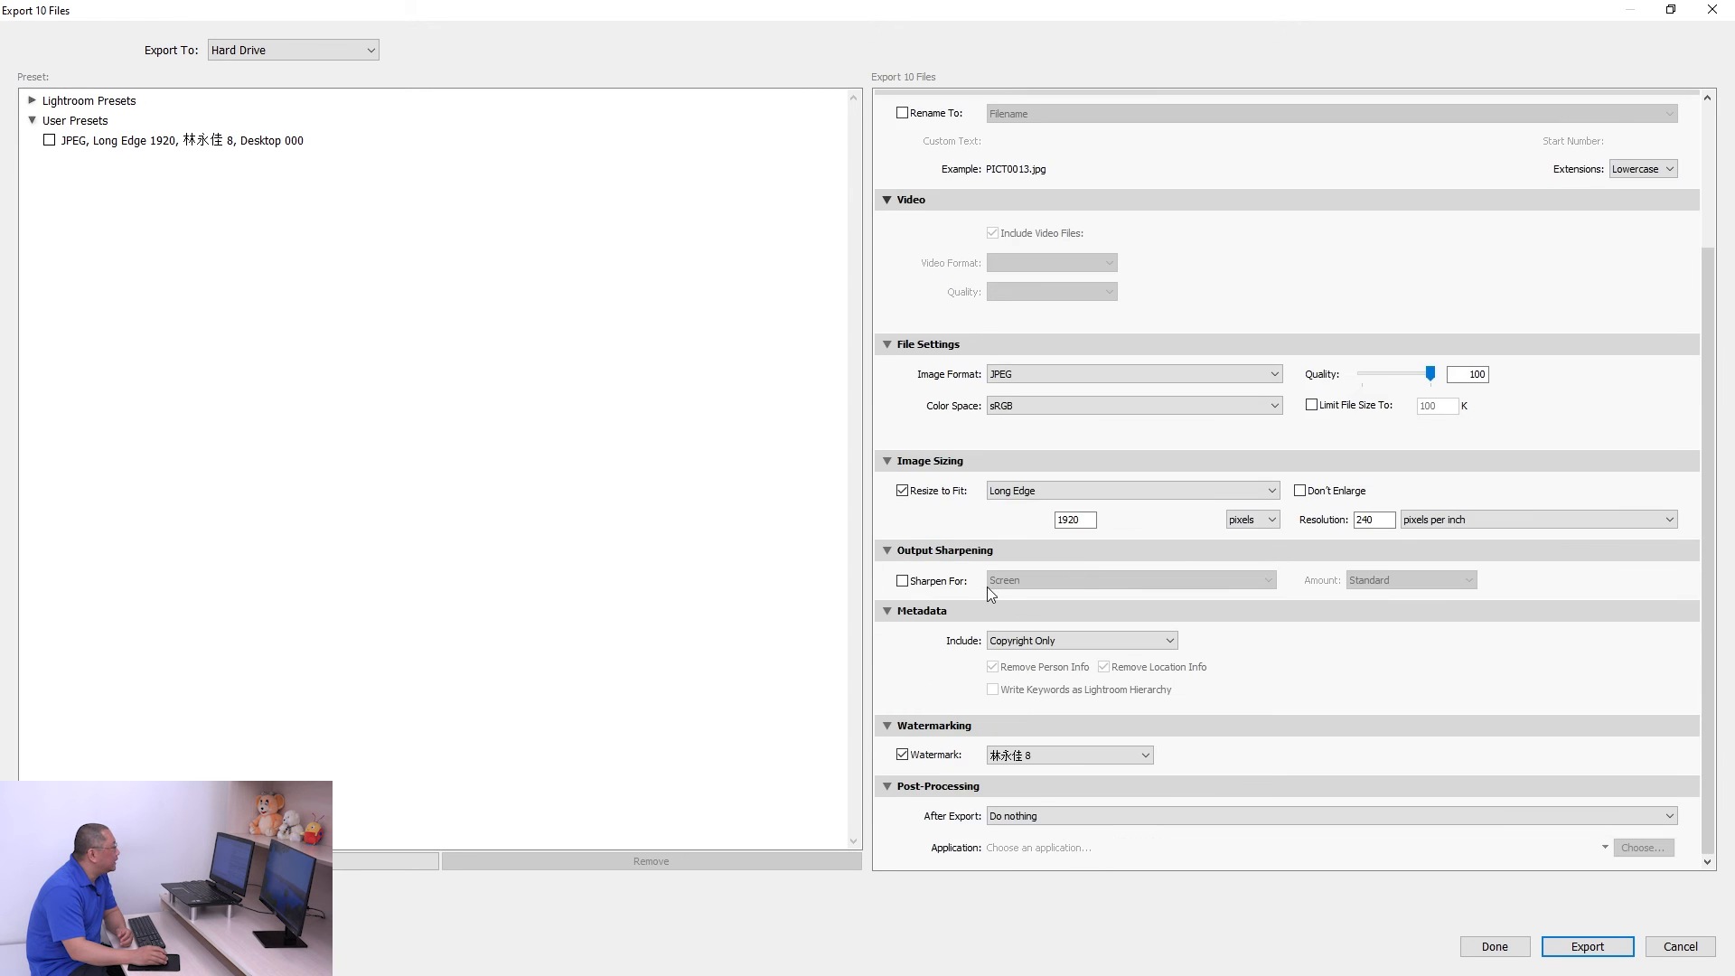
drag(1096, 519, 1046, 528)
click(1086, 519)
drag(1090, 522, 1040, 529)
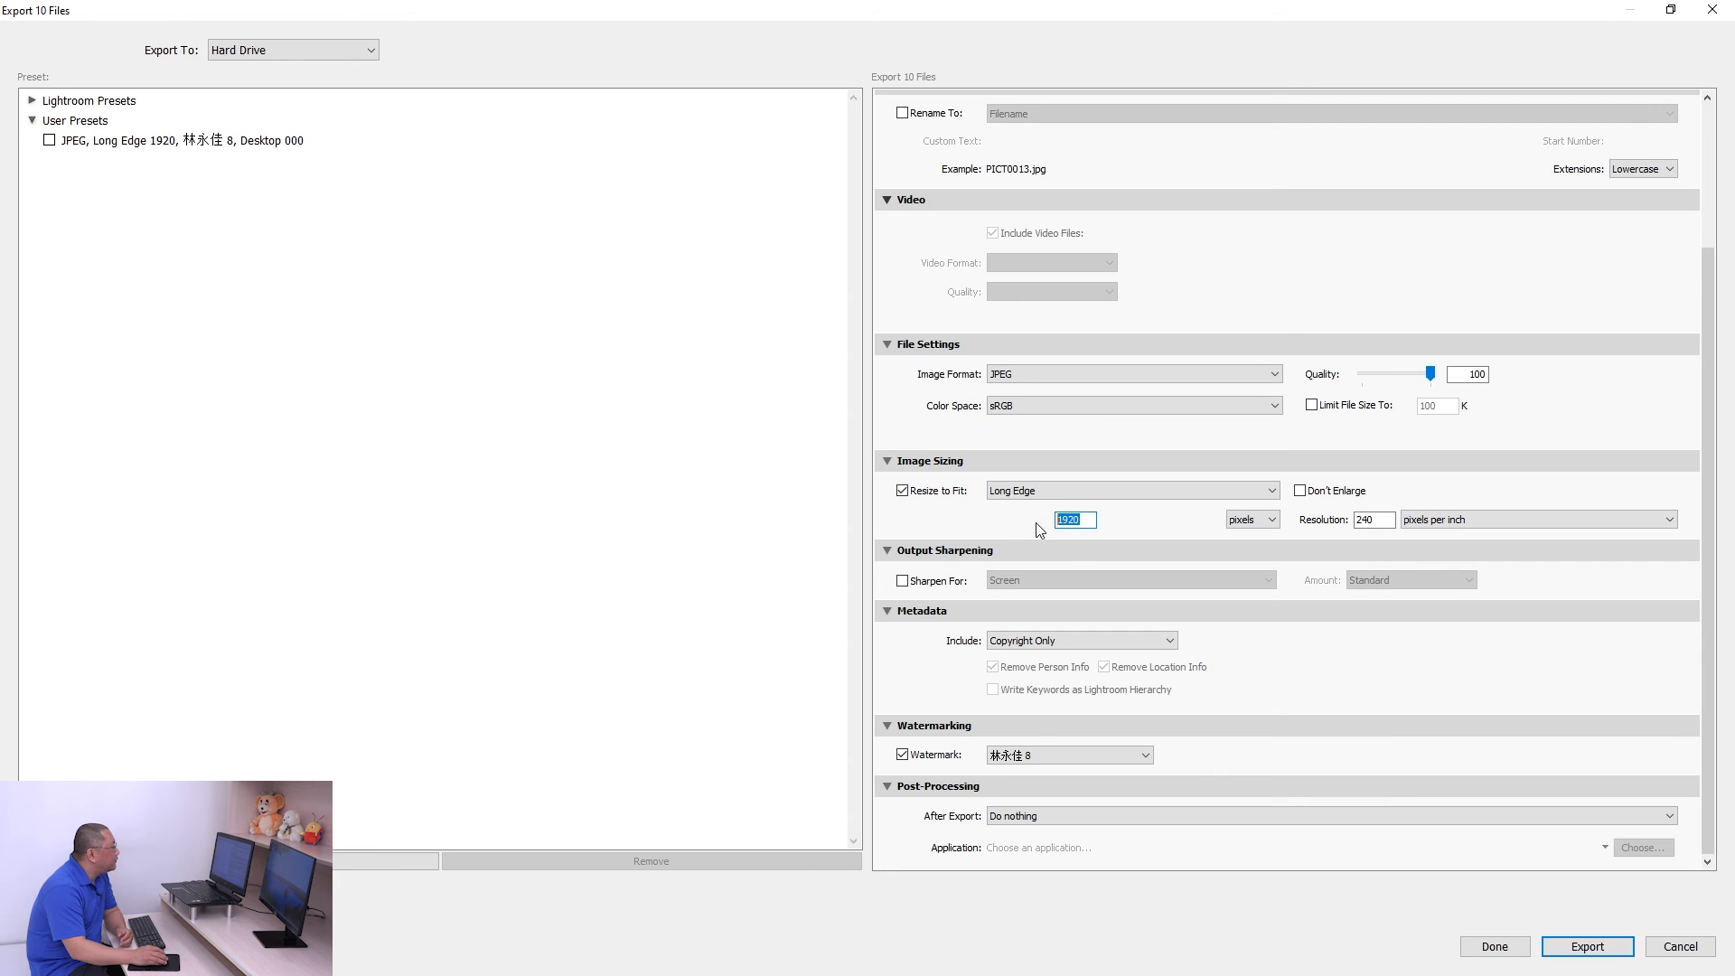
click(1086, 523)
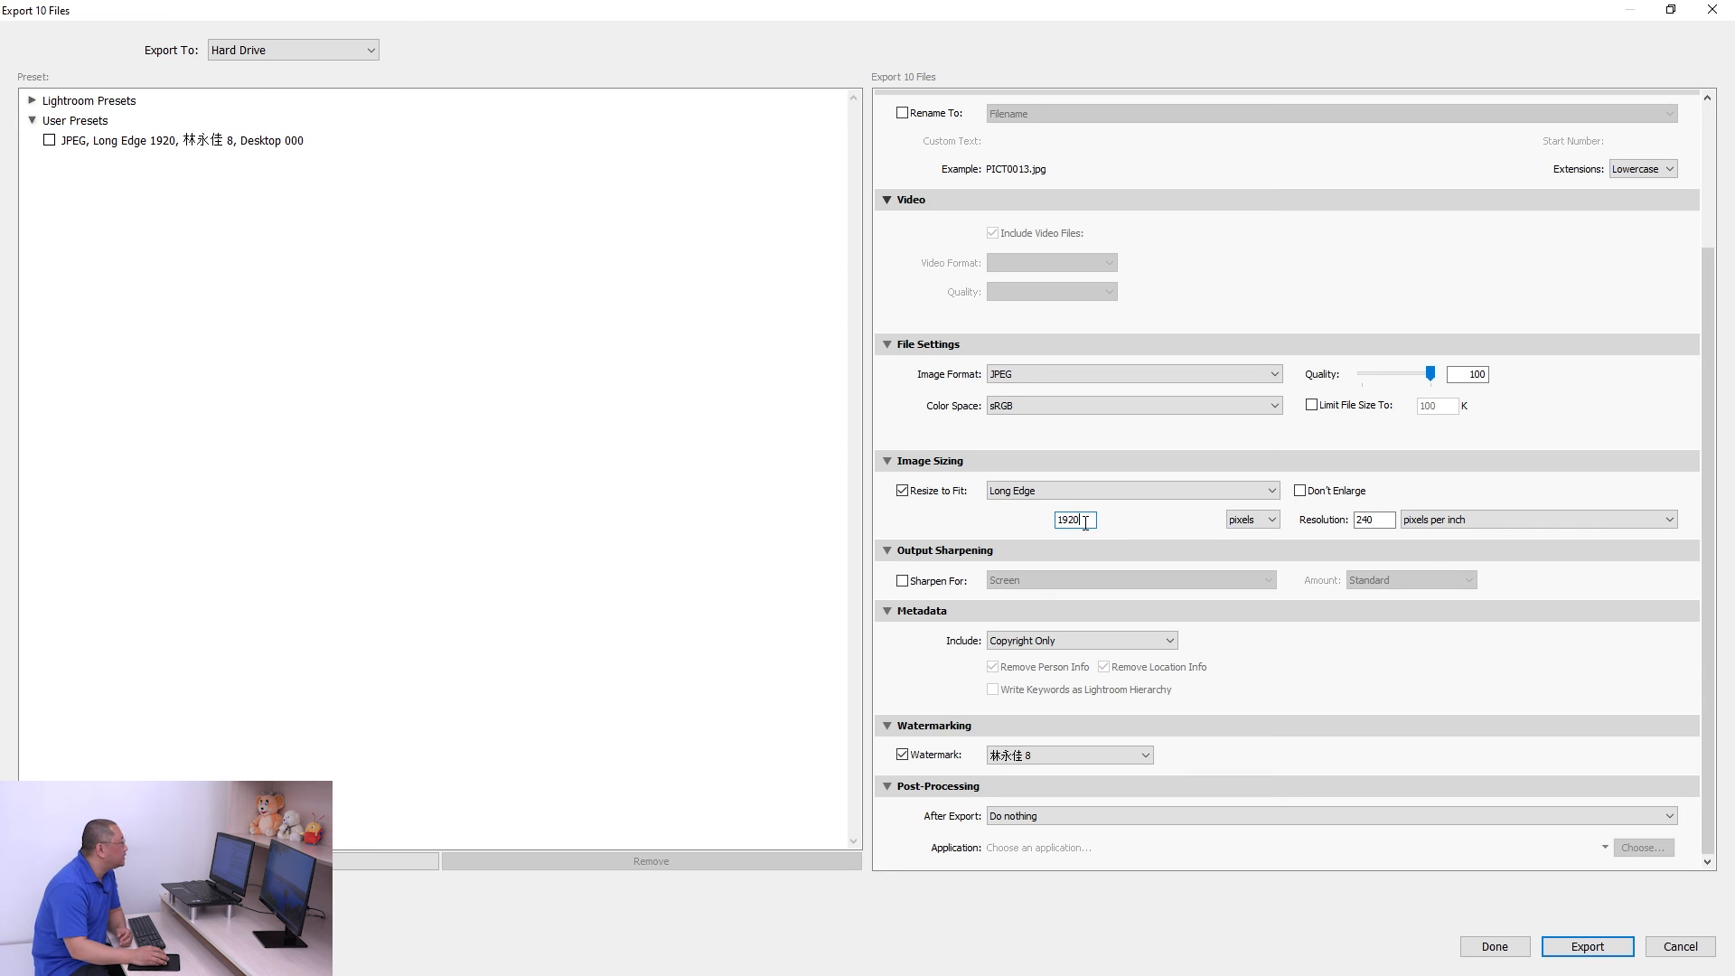
drag(1088, 521, 1011, 530)
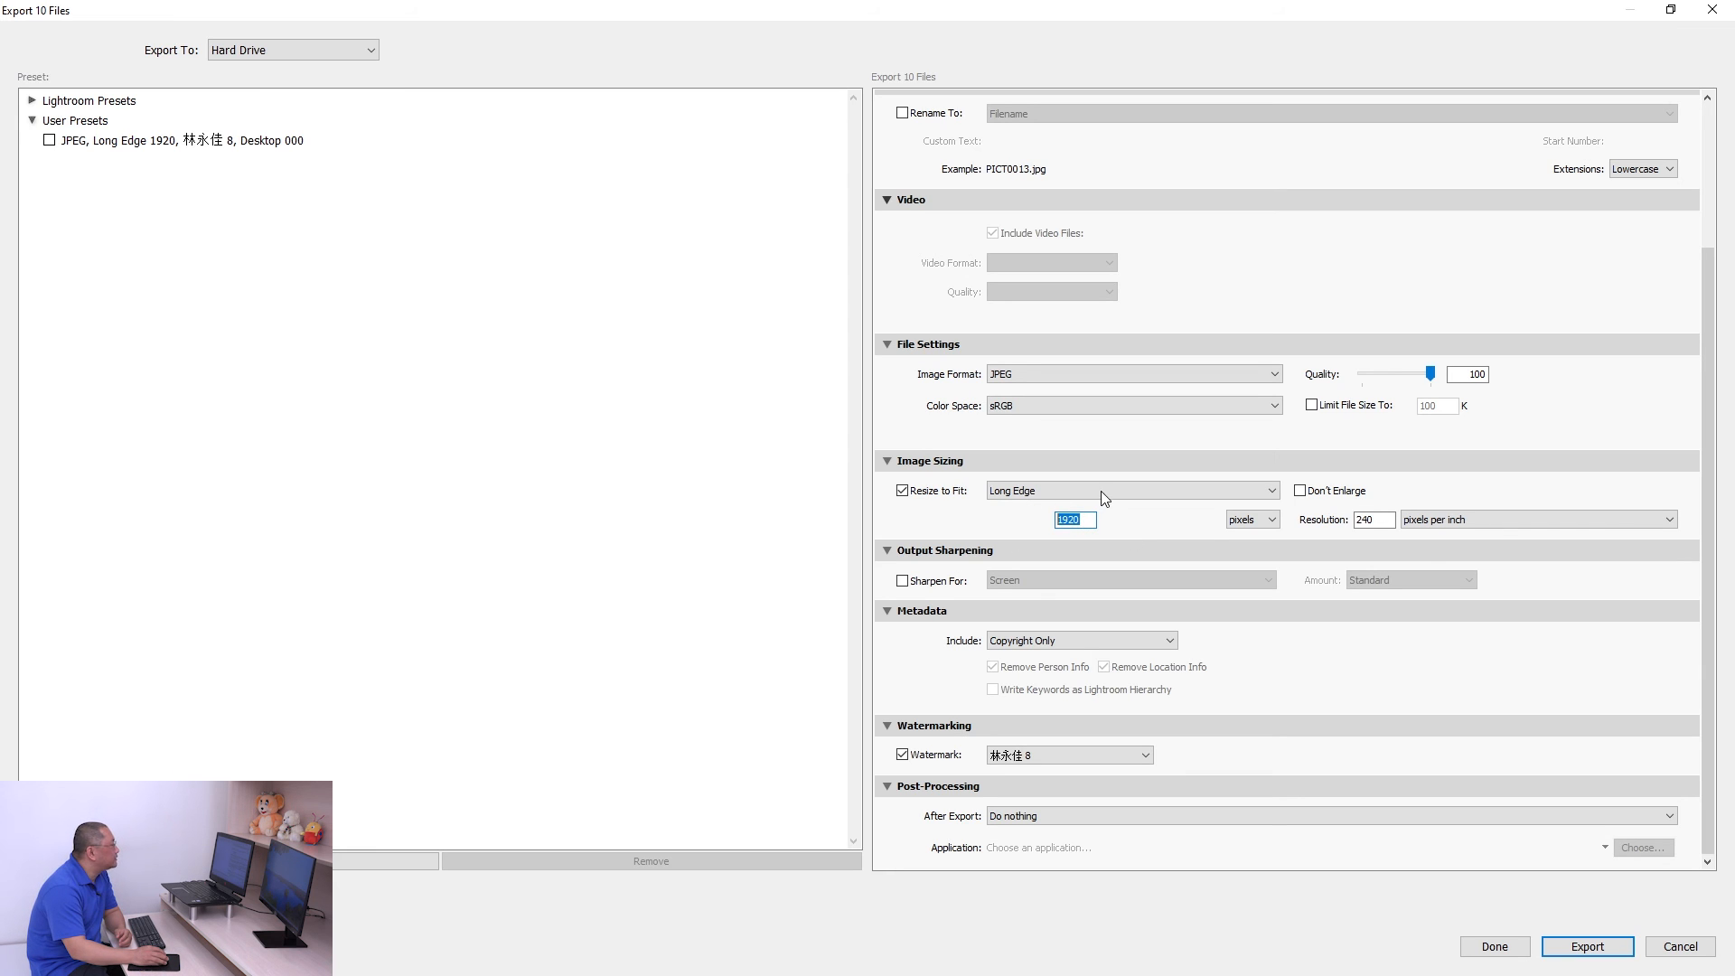
Step: Turn the export watermark off and on again, and open the chosen graphic watermark for editing
click(935, 759)
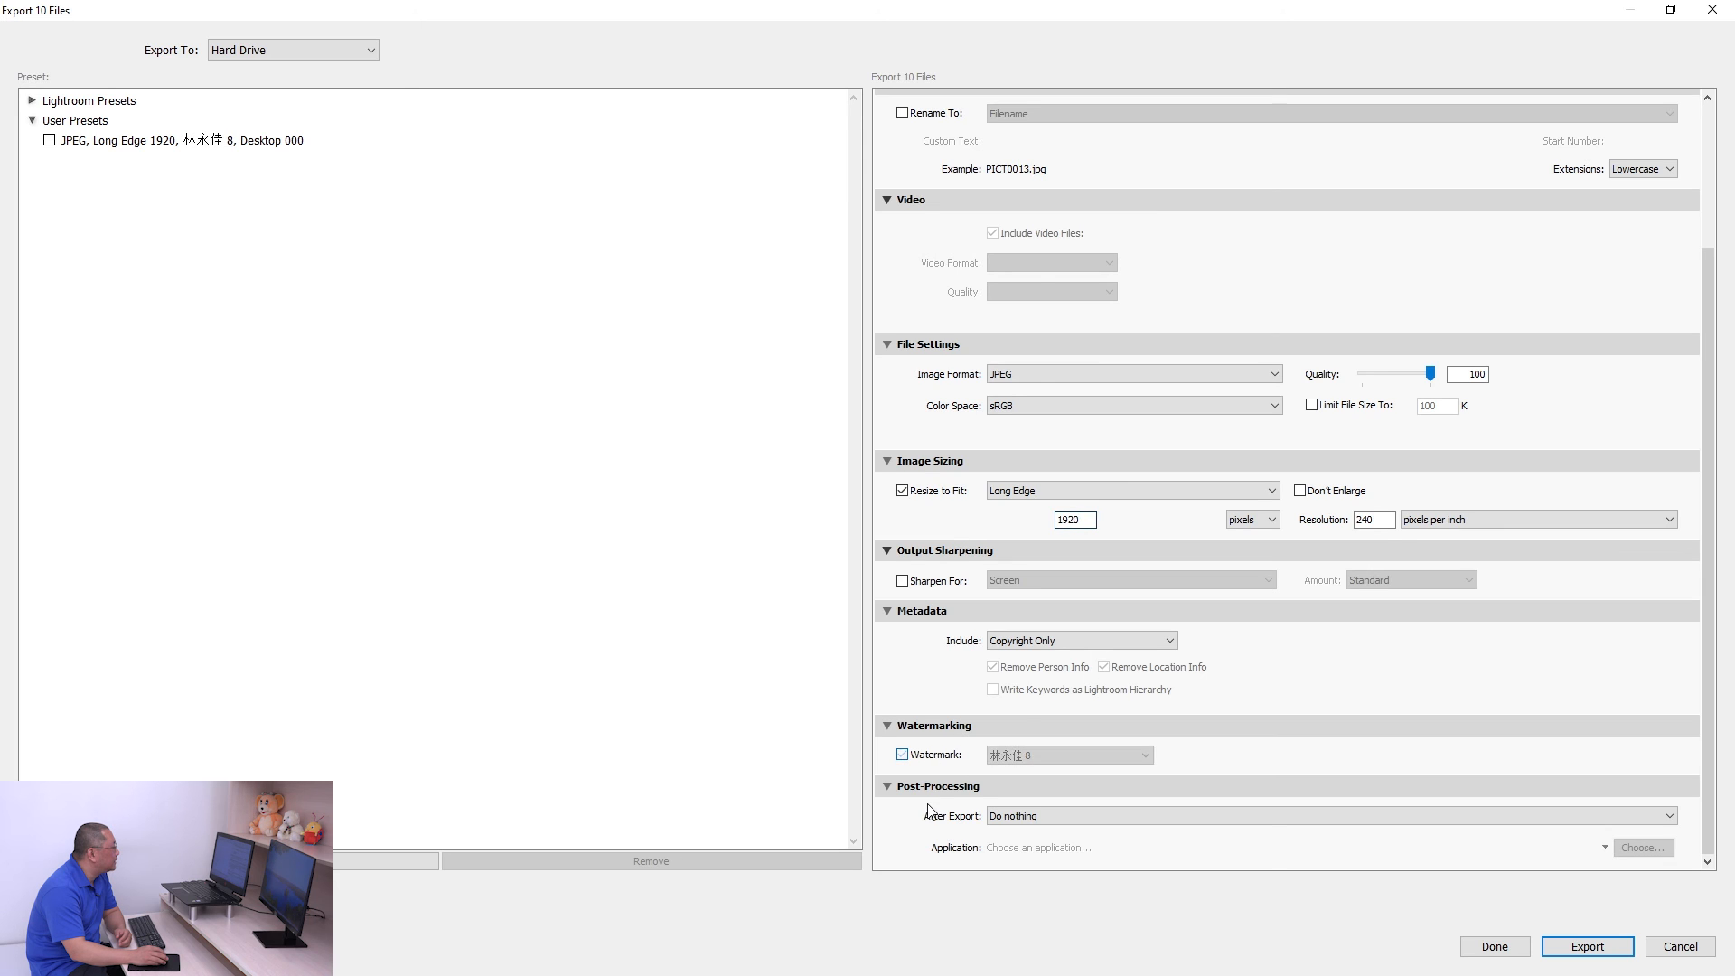
click(903, 757)
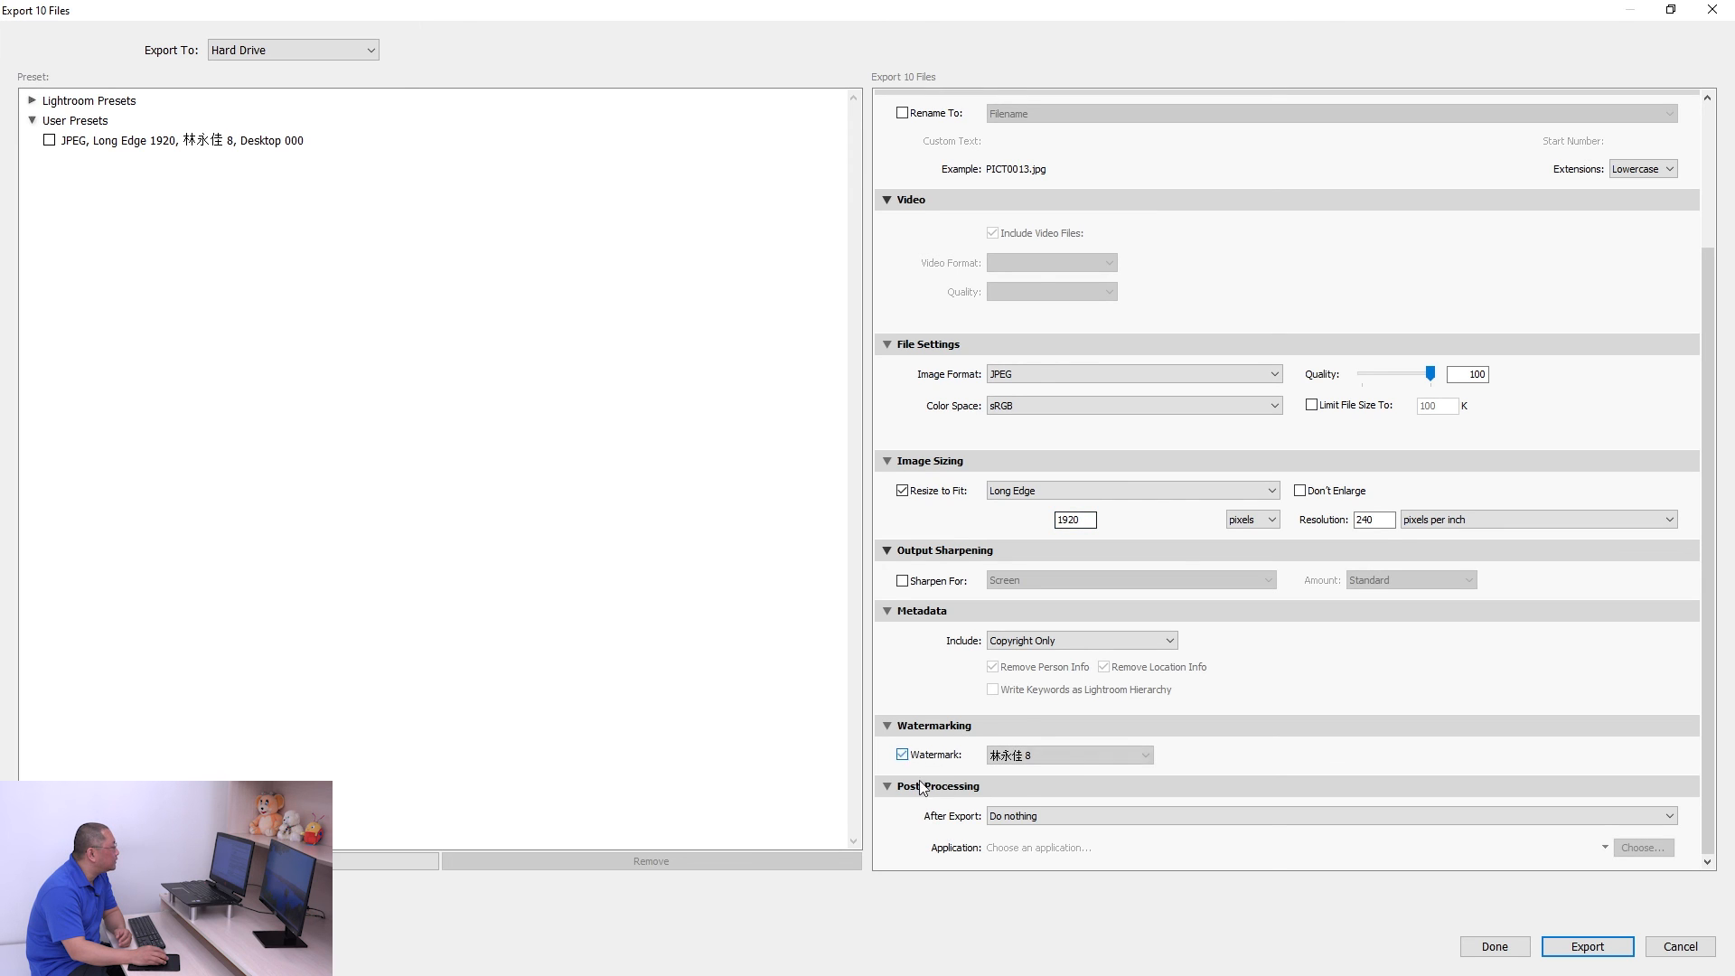
click(1073, 759)
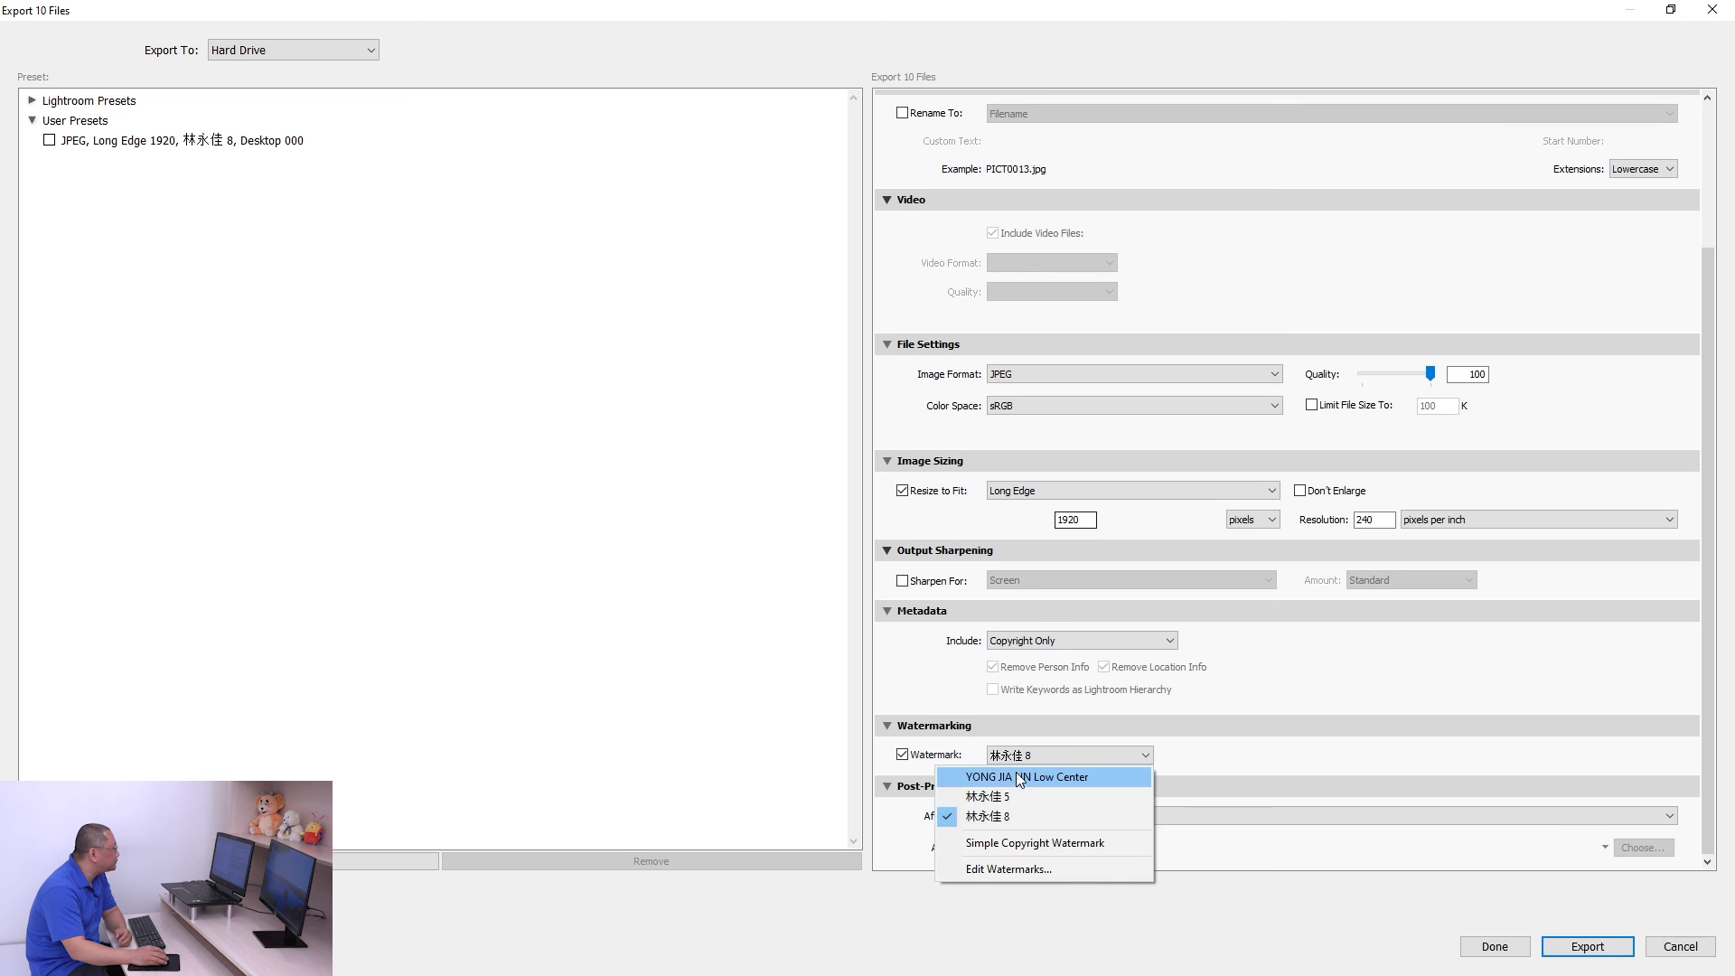
click(1021, 869)
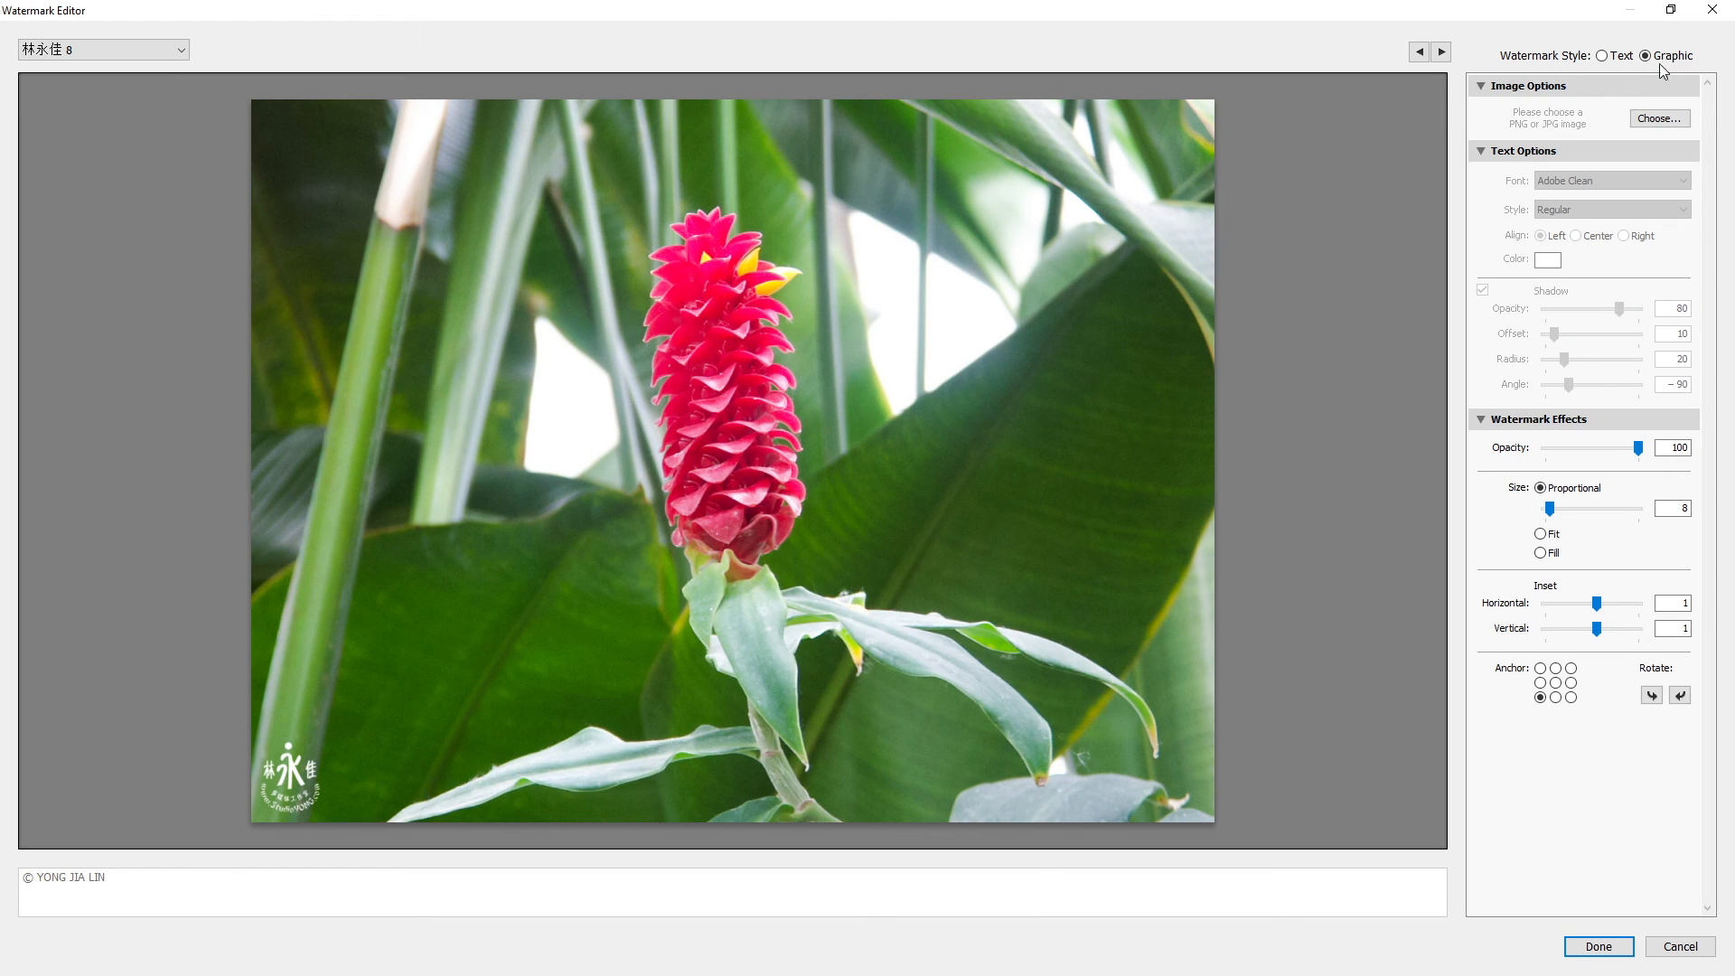
mouse_move(284, 800)
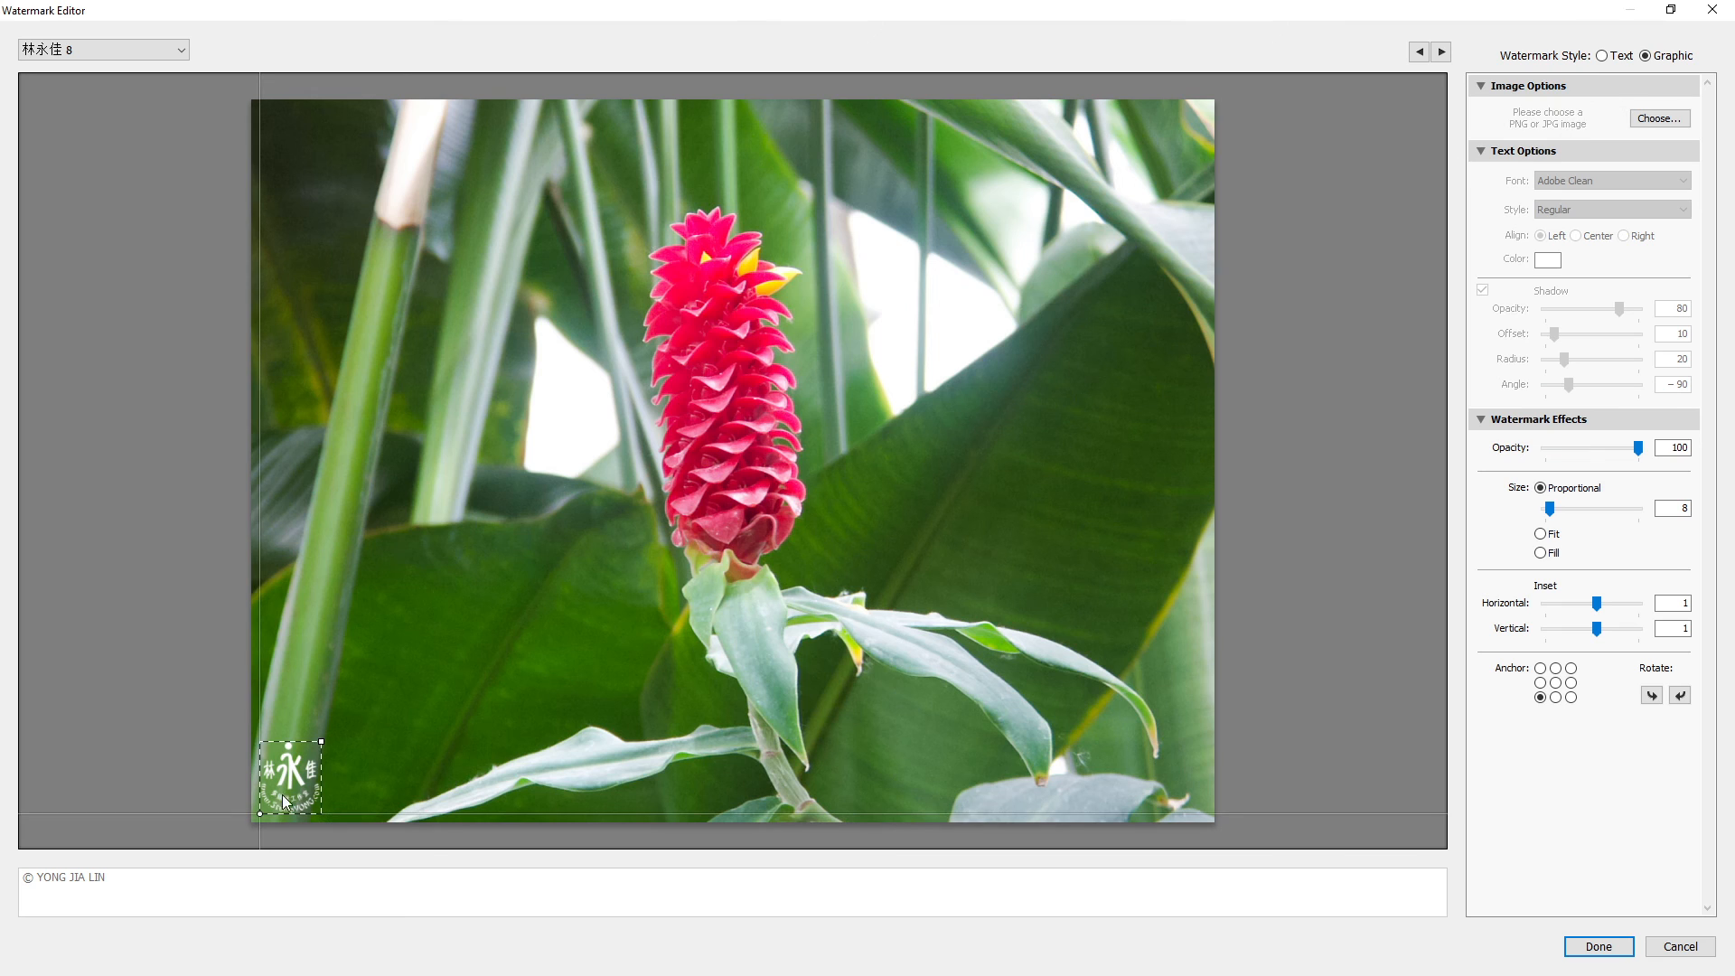
Step: Try different anchors for the graphic watermark with proportional size 24 and opacity 36, and discard the changes
click(1556, 683)
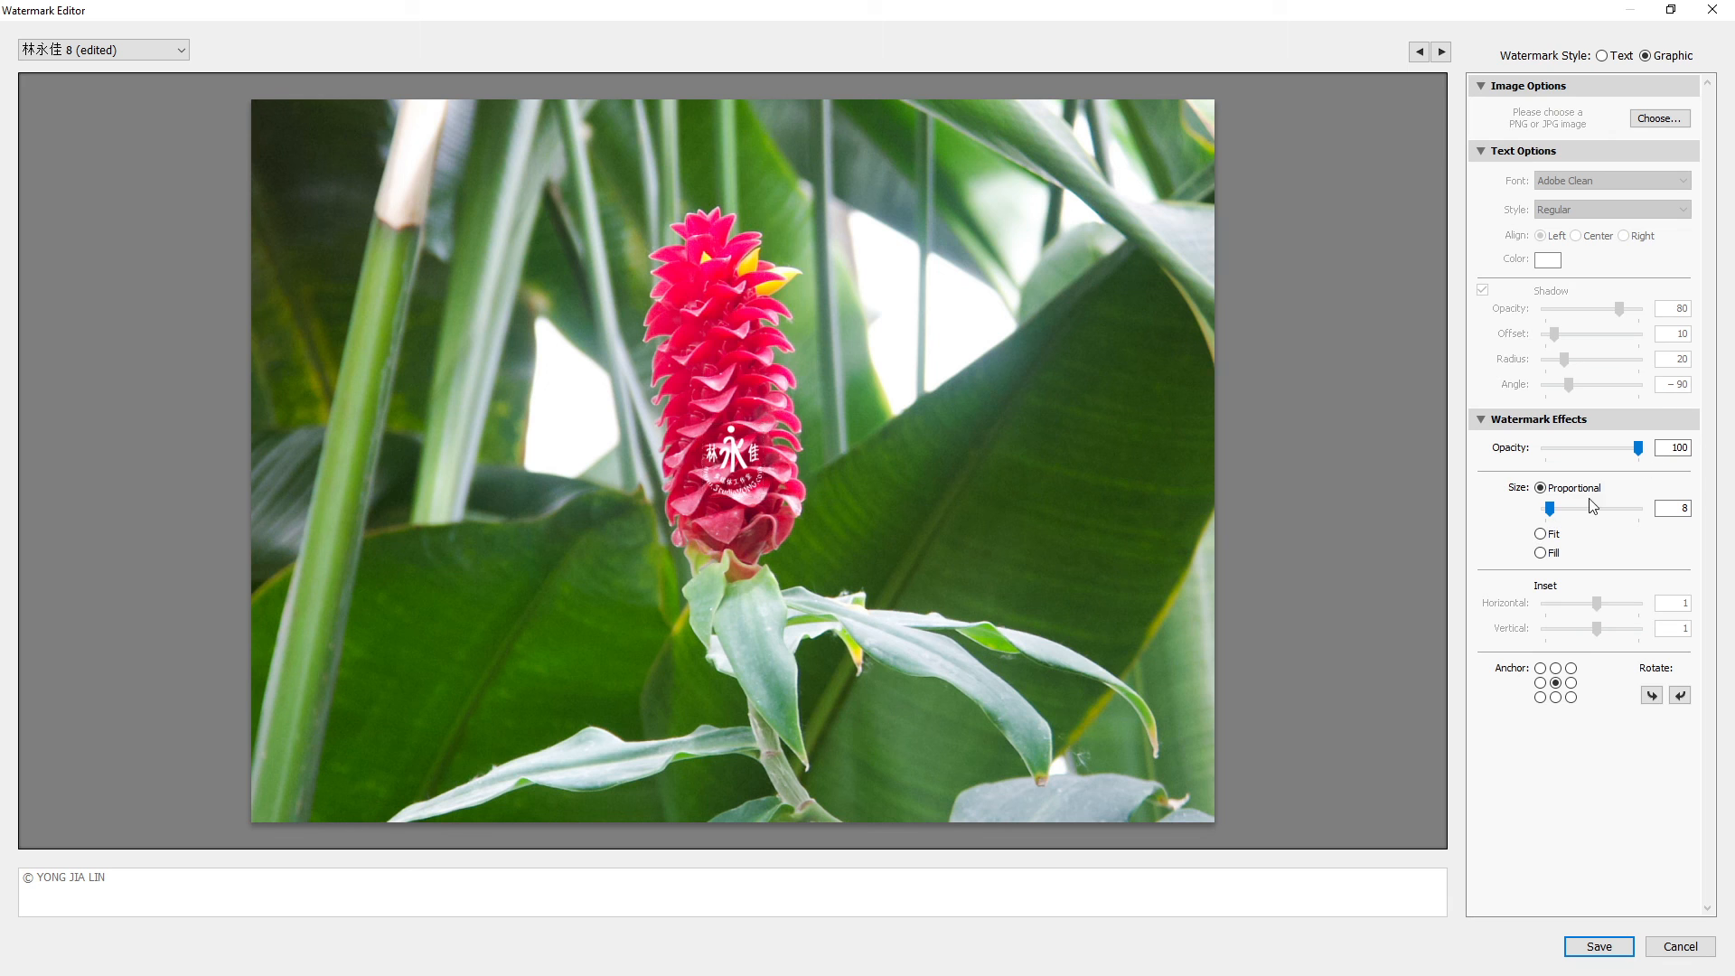
mouse_move(1556, 511)
mouse_down()
mouse_move(1608, 512)
mouse_move(1581, 512)
mouse_up()
click(1571, 683)
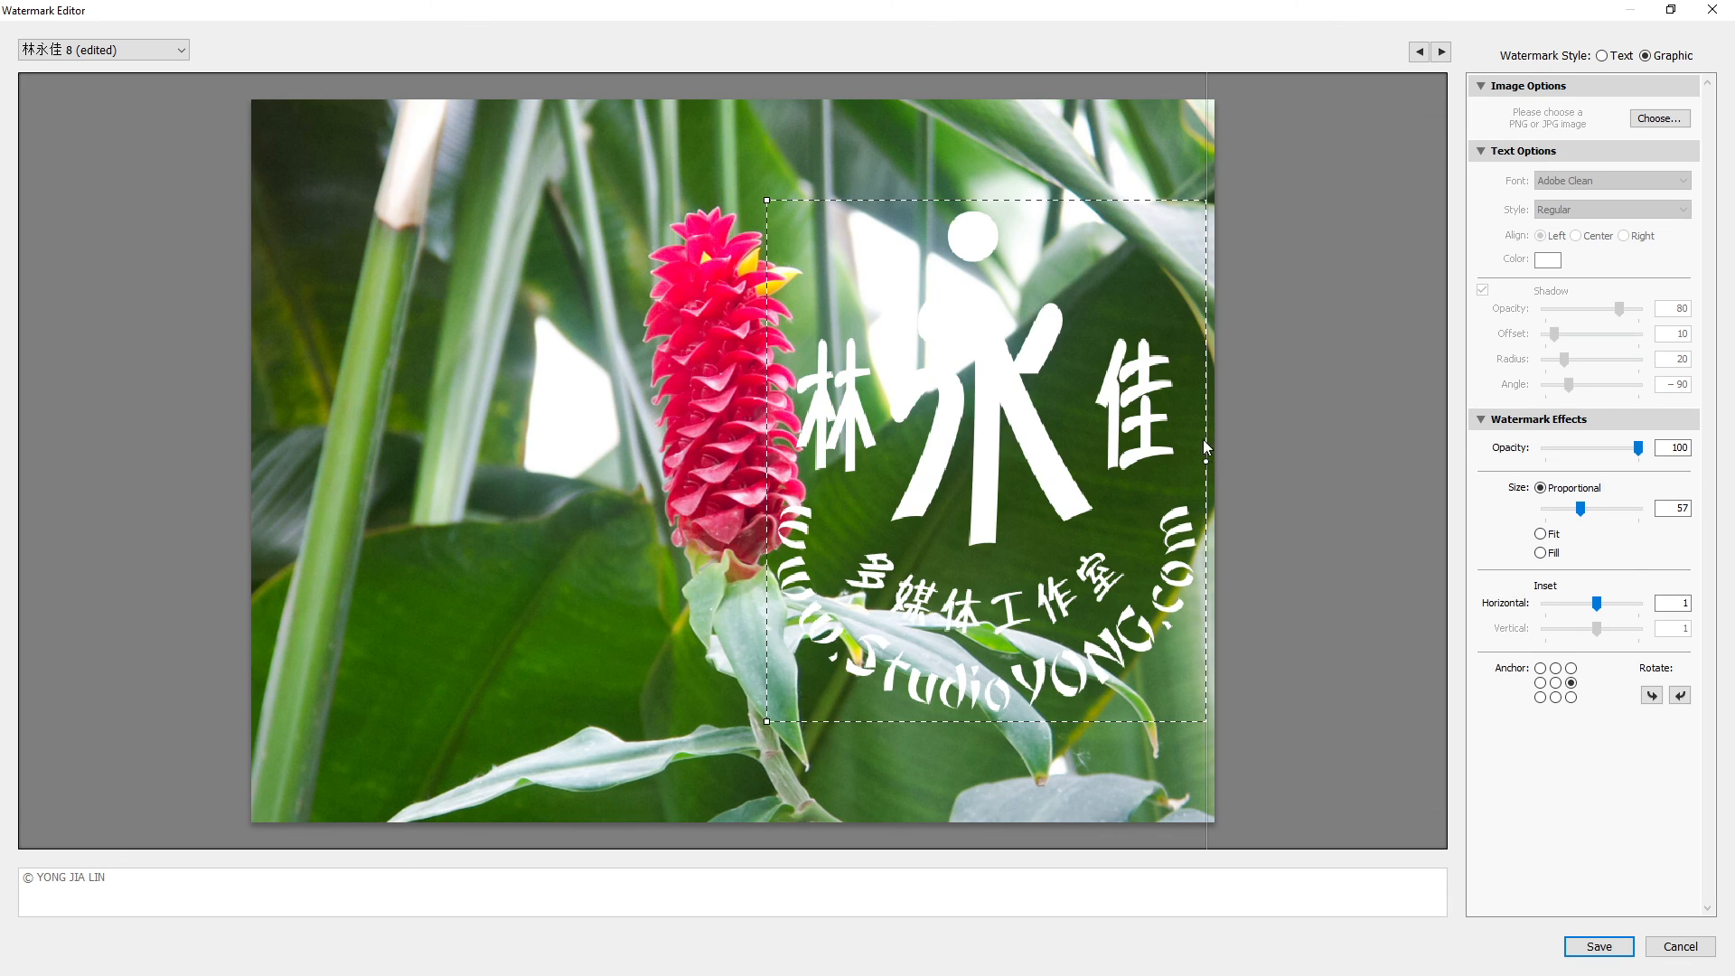
click(1555, 696)
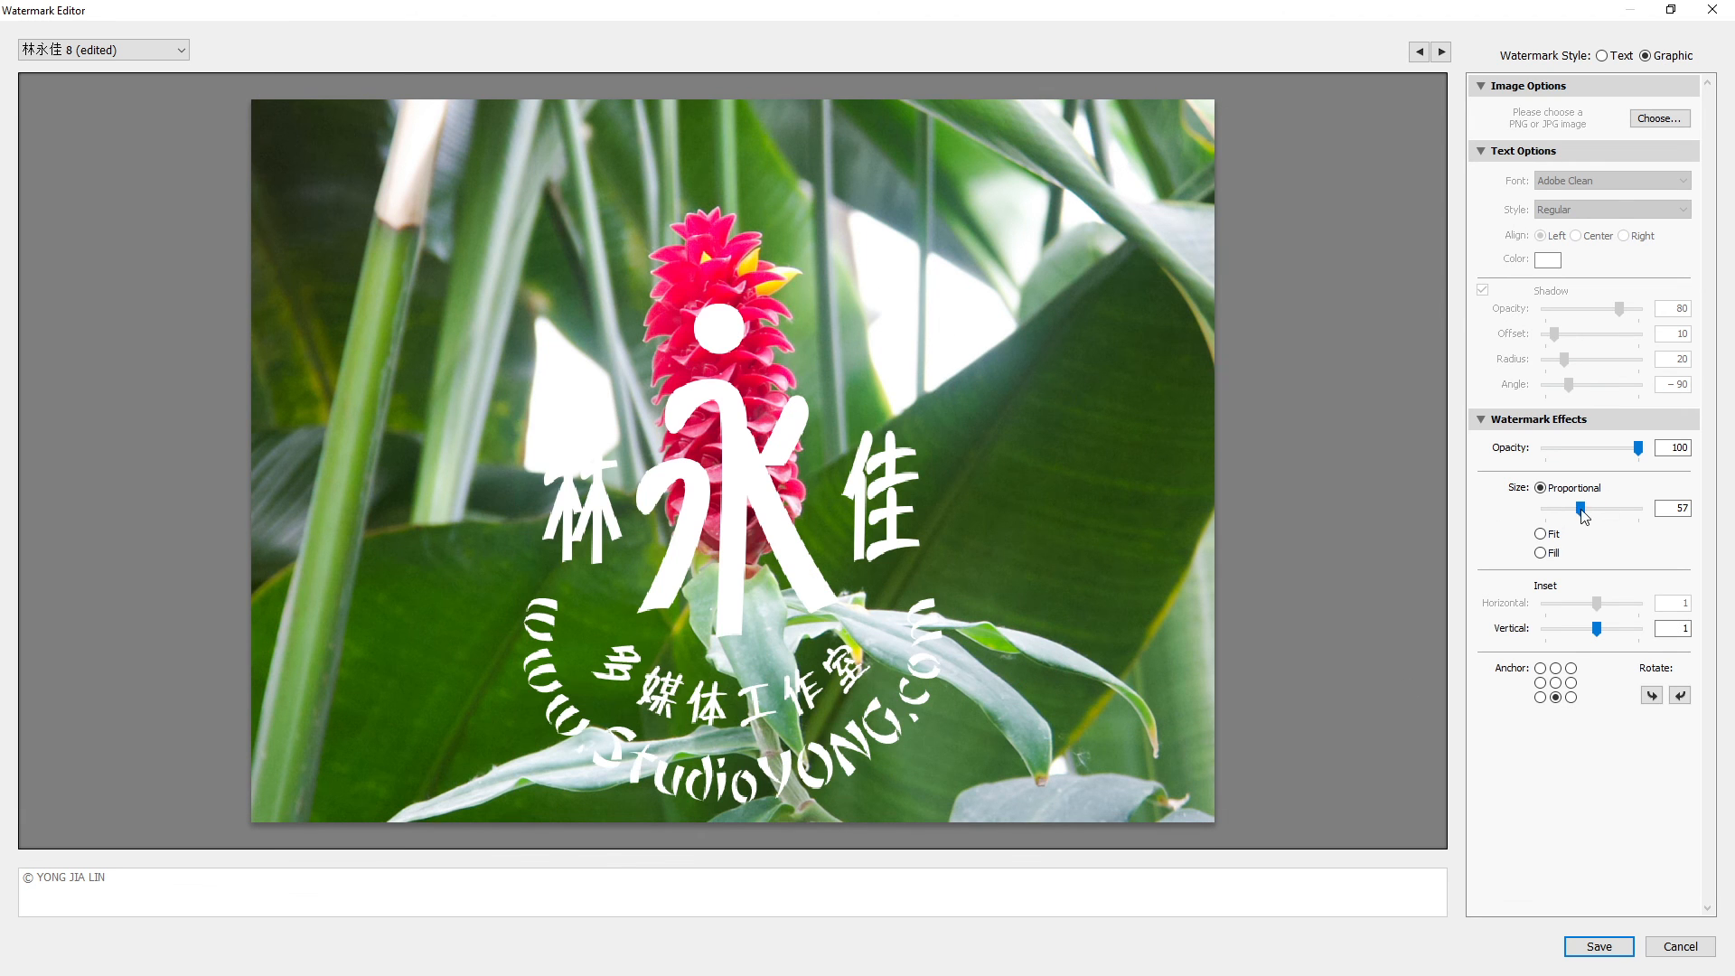
drag(1581, 510, 1559, 508)
drag(1639, 448, 1584, 466)
click(1539, 684)
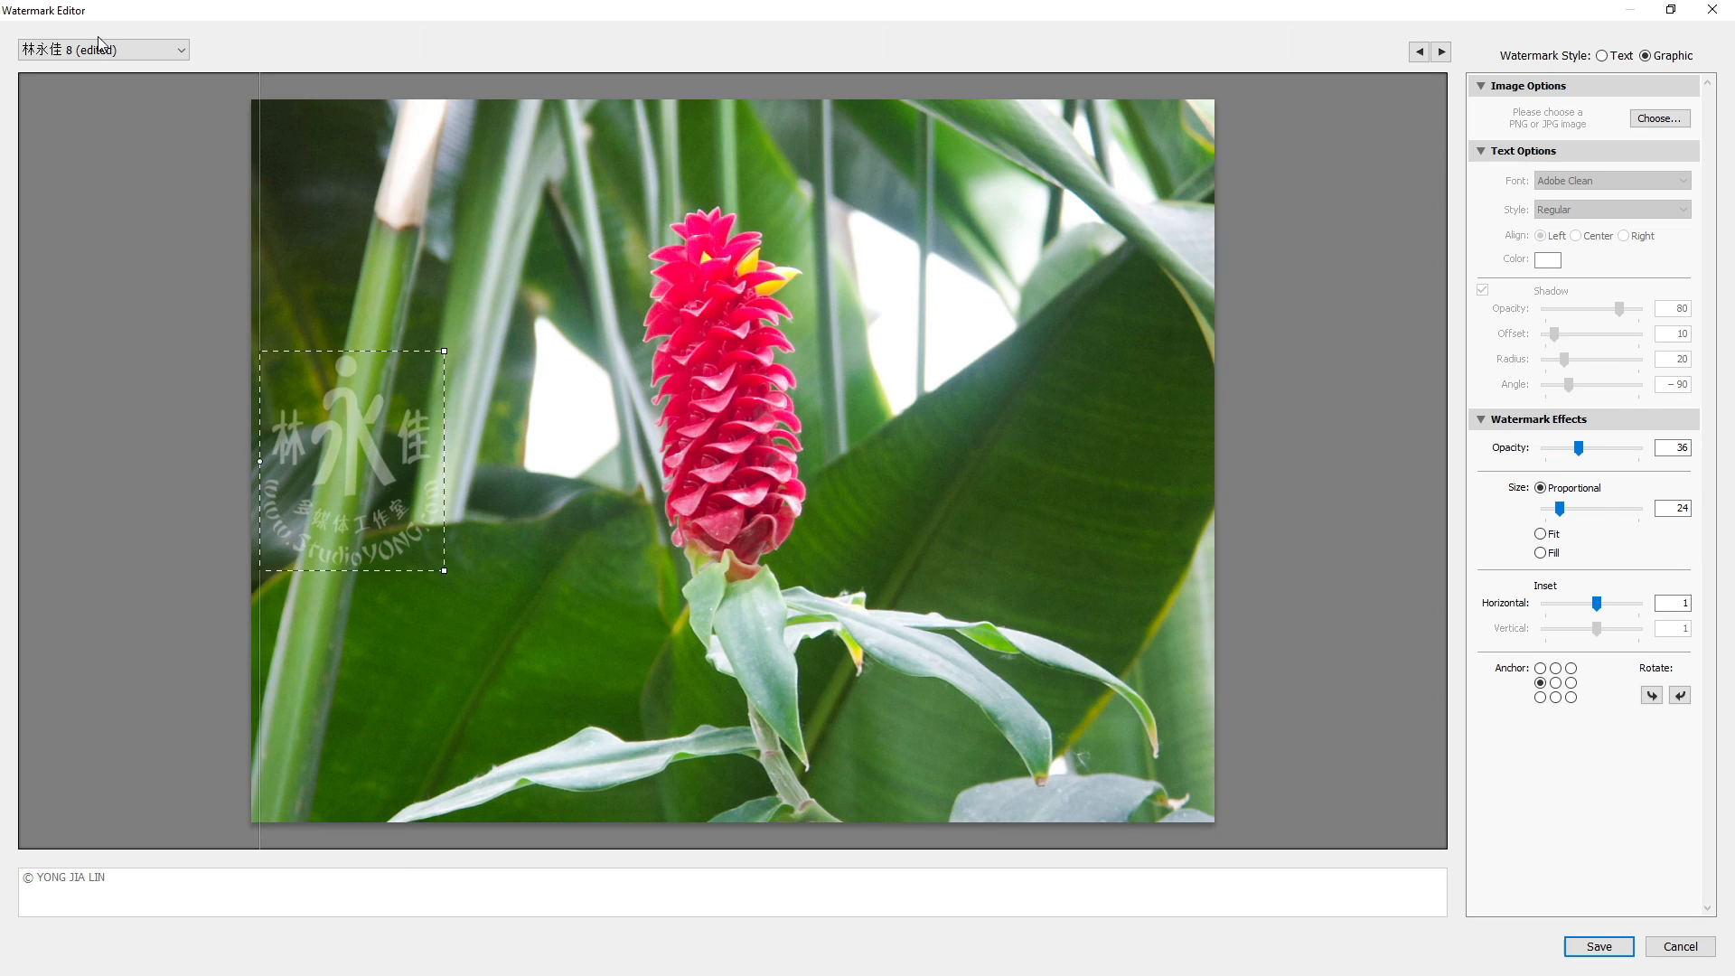
click(1681, 947)
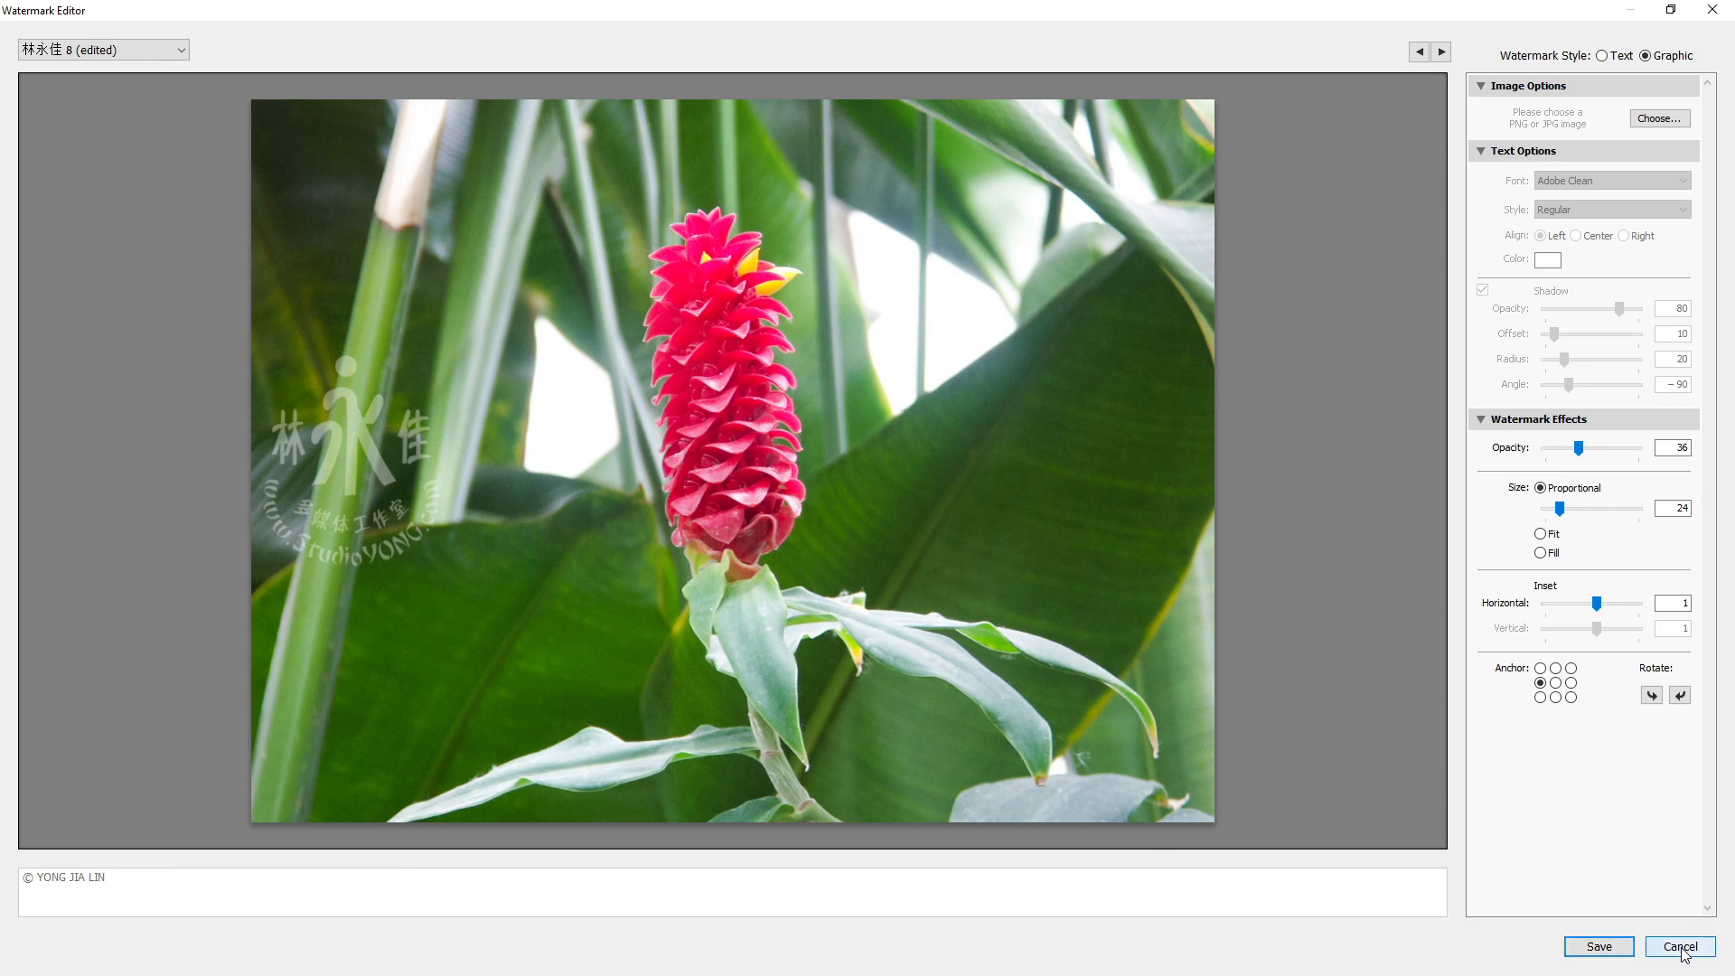
Step: Choose the saved graphic watermark whose name ends in 8 and export the selected photos
click(1059, 754)
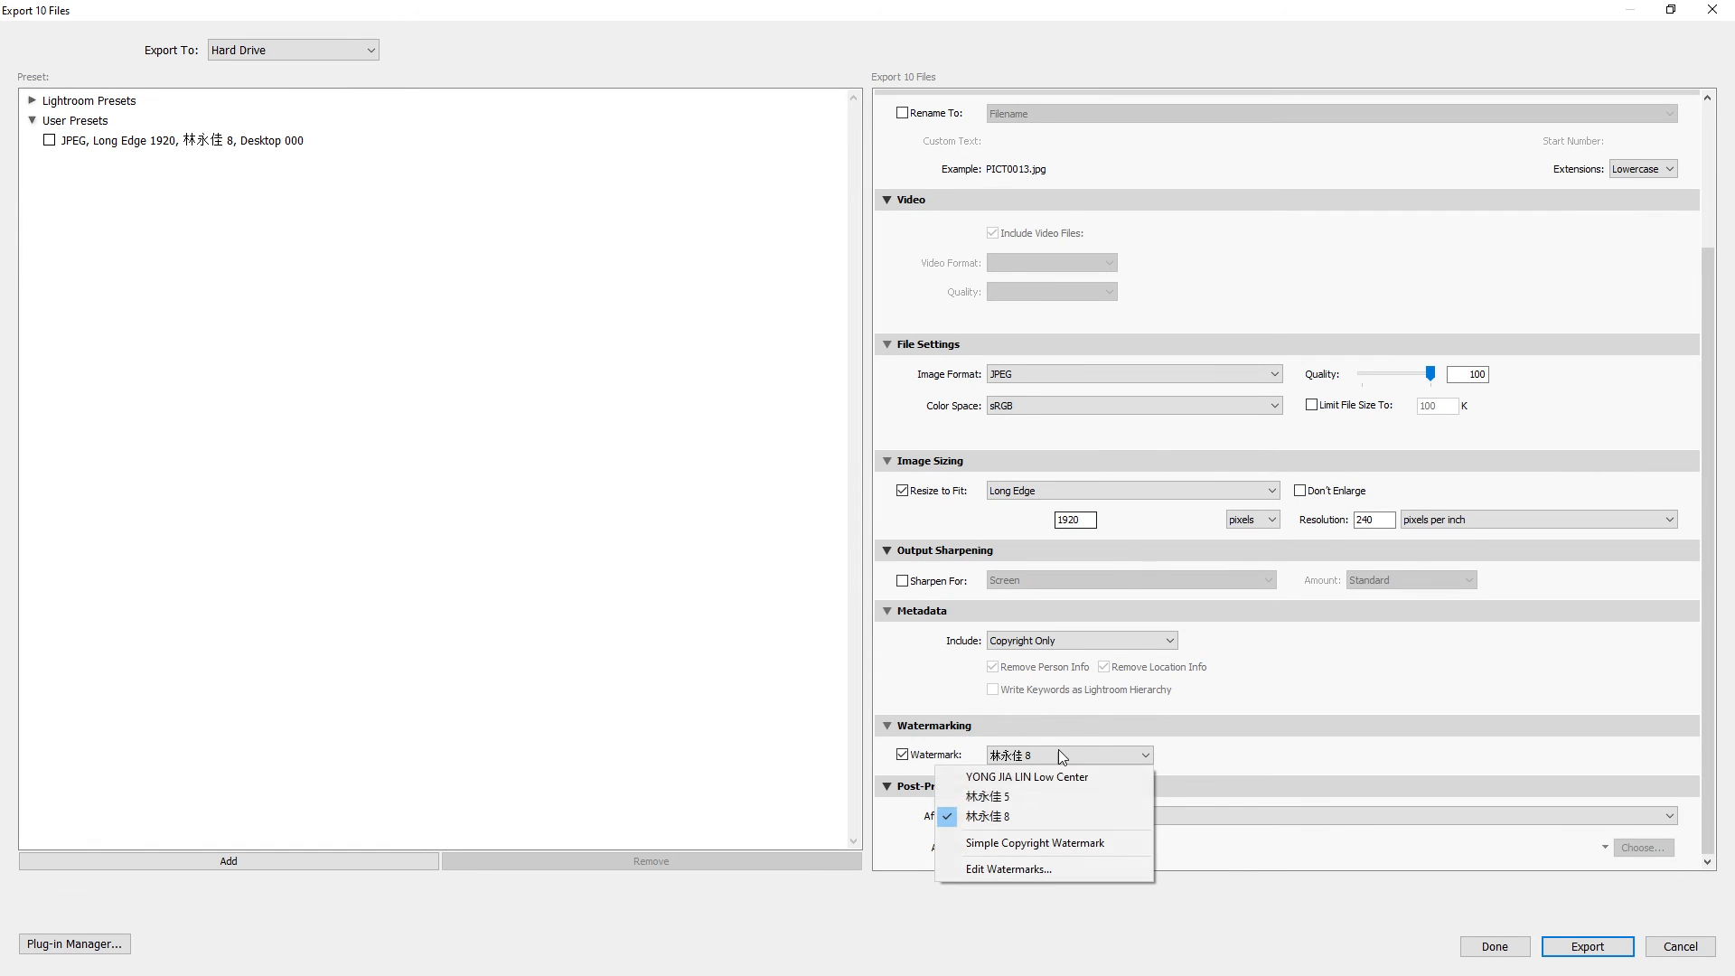
click(1022, 818)
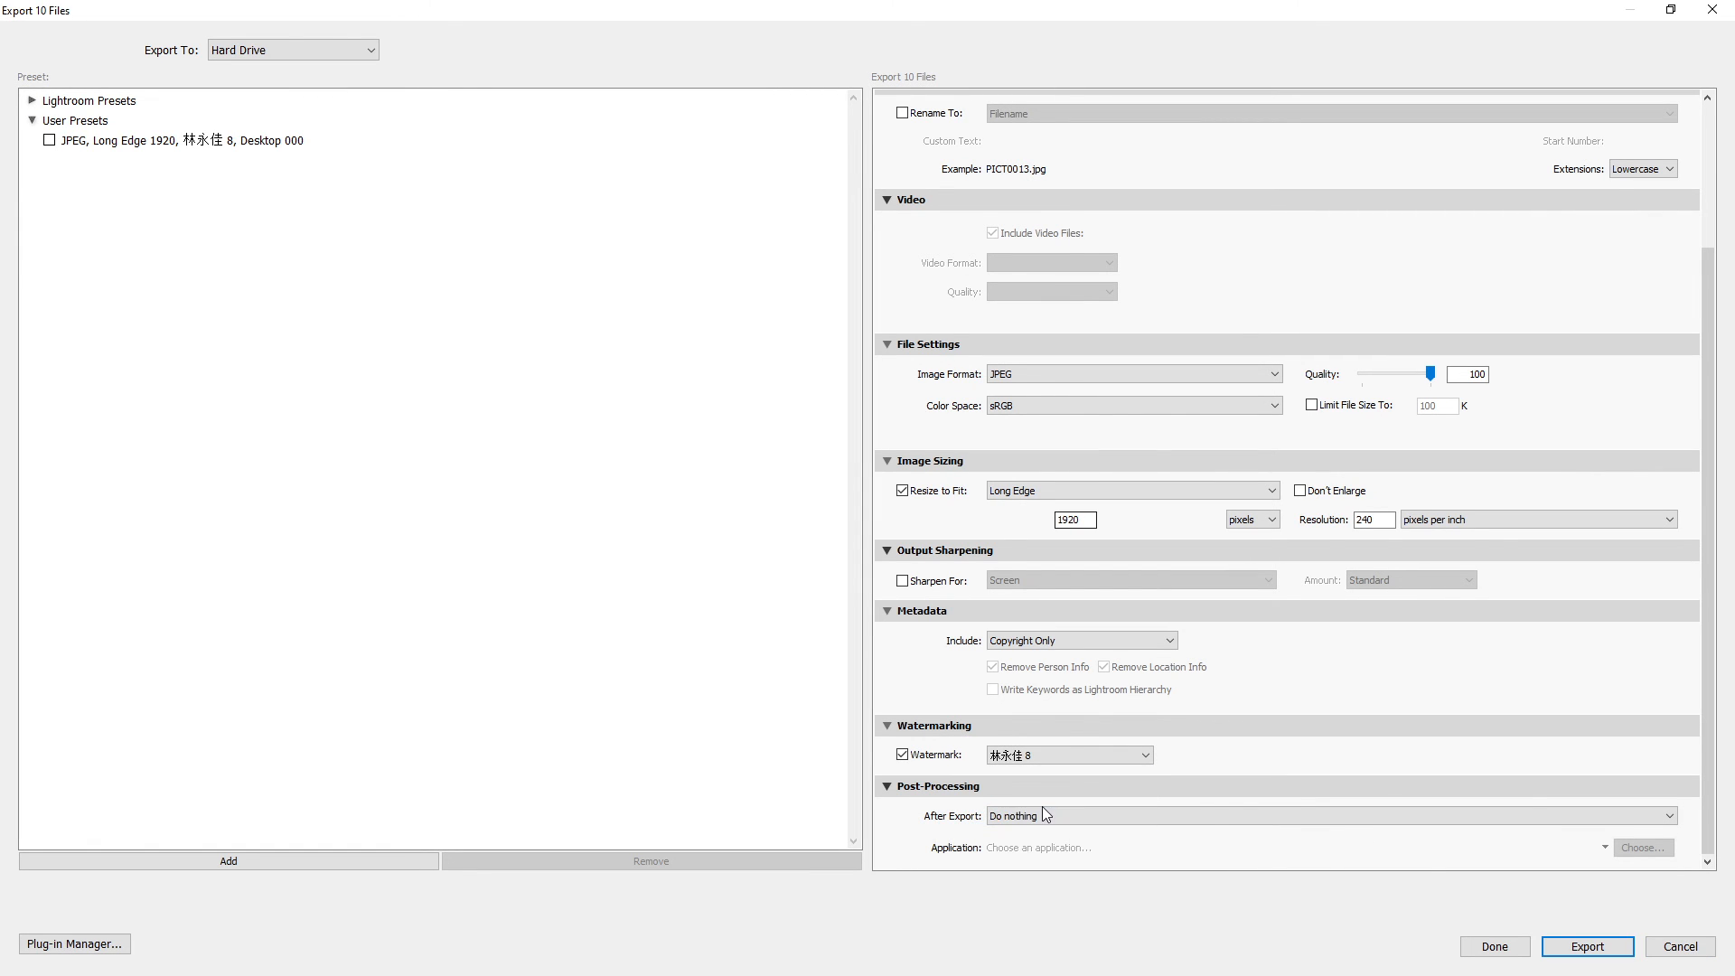
click(1588, 947)
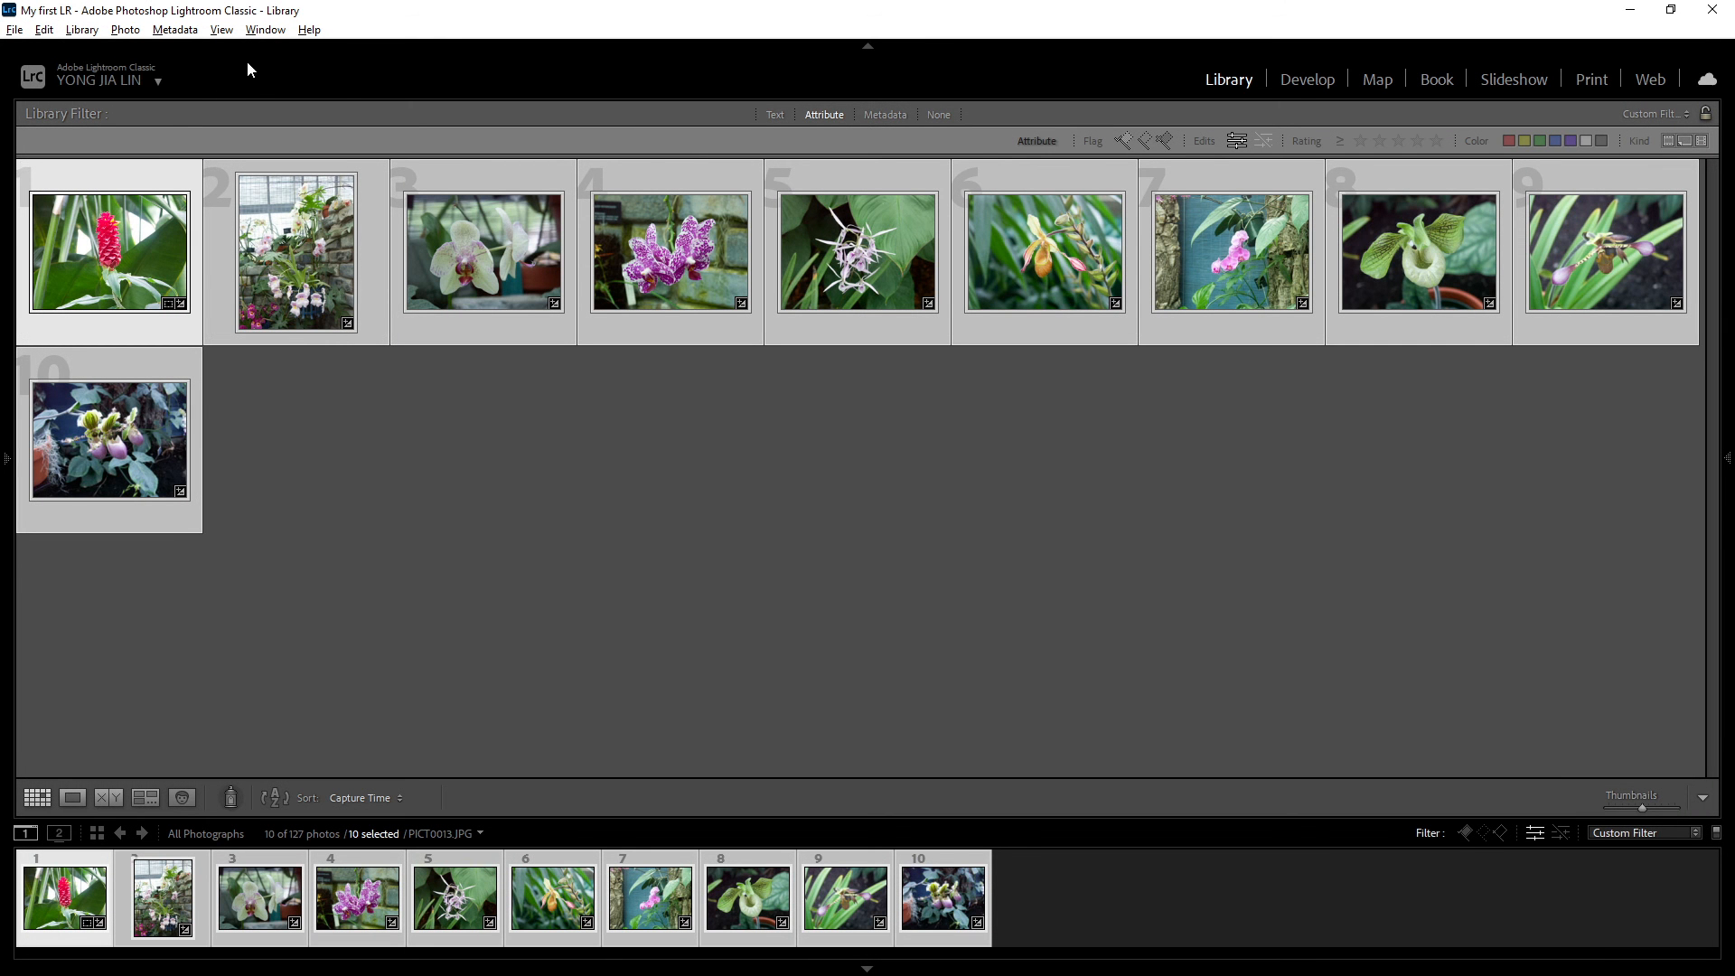
Step: Switch to File Explorer, open the Desktop folder 000 and select the exported photos PICT0013 through PICT0074 to inspect them
key(alt+Tab)
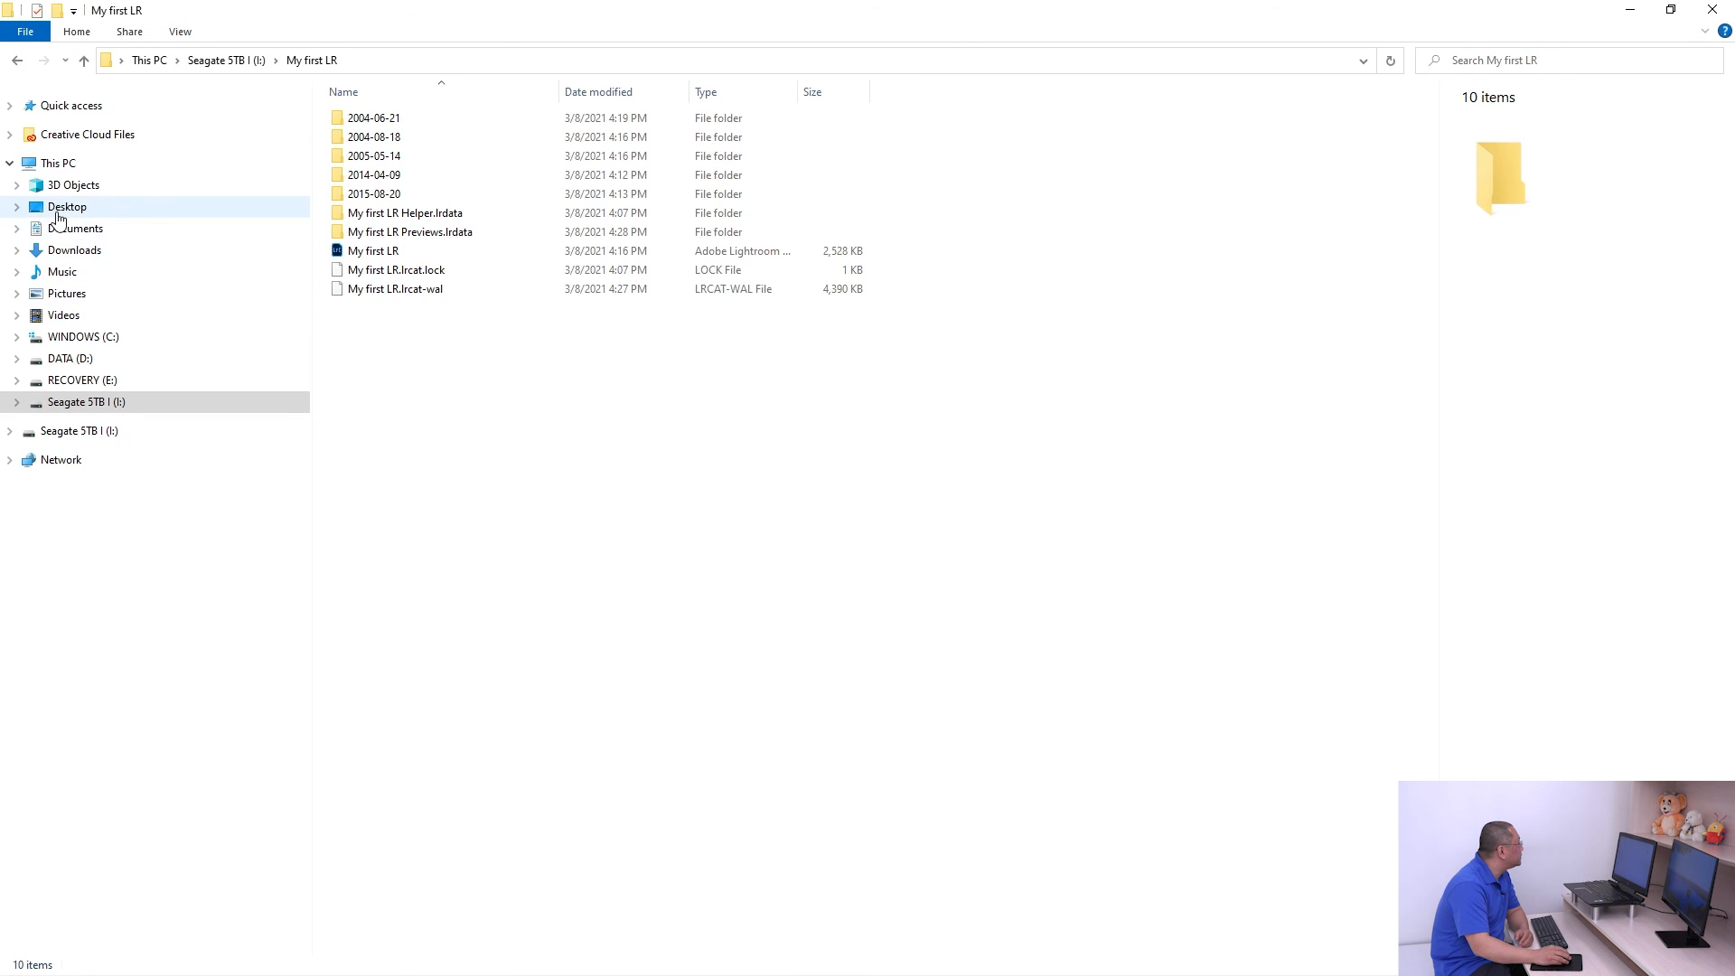
click(67, 206)
click(382, 138)
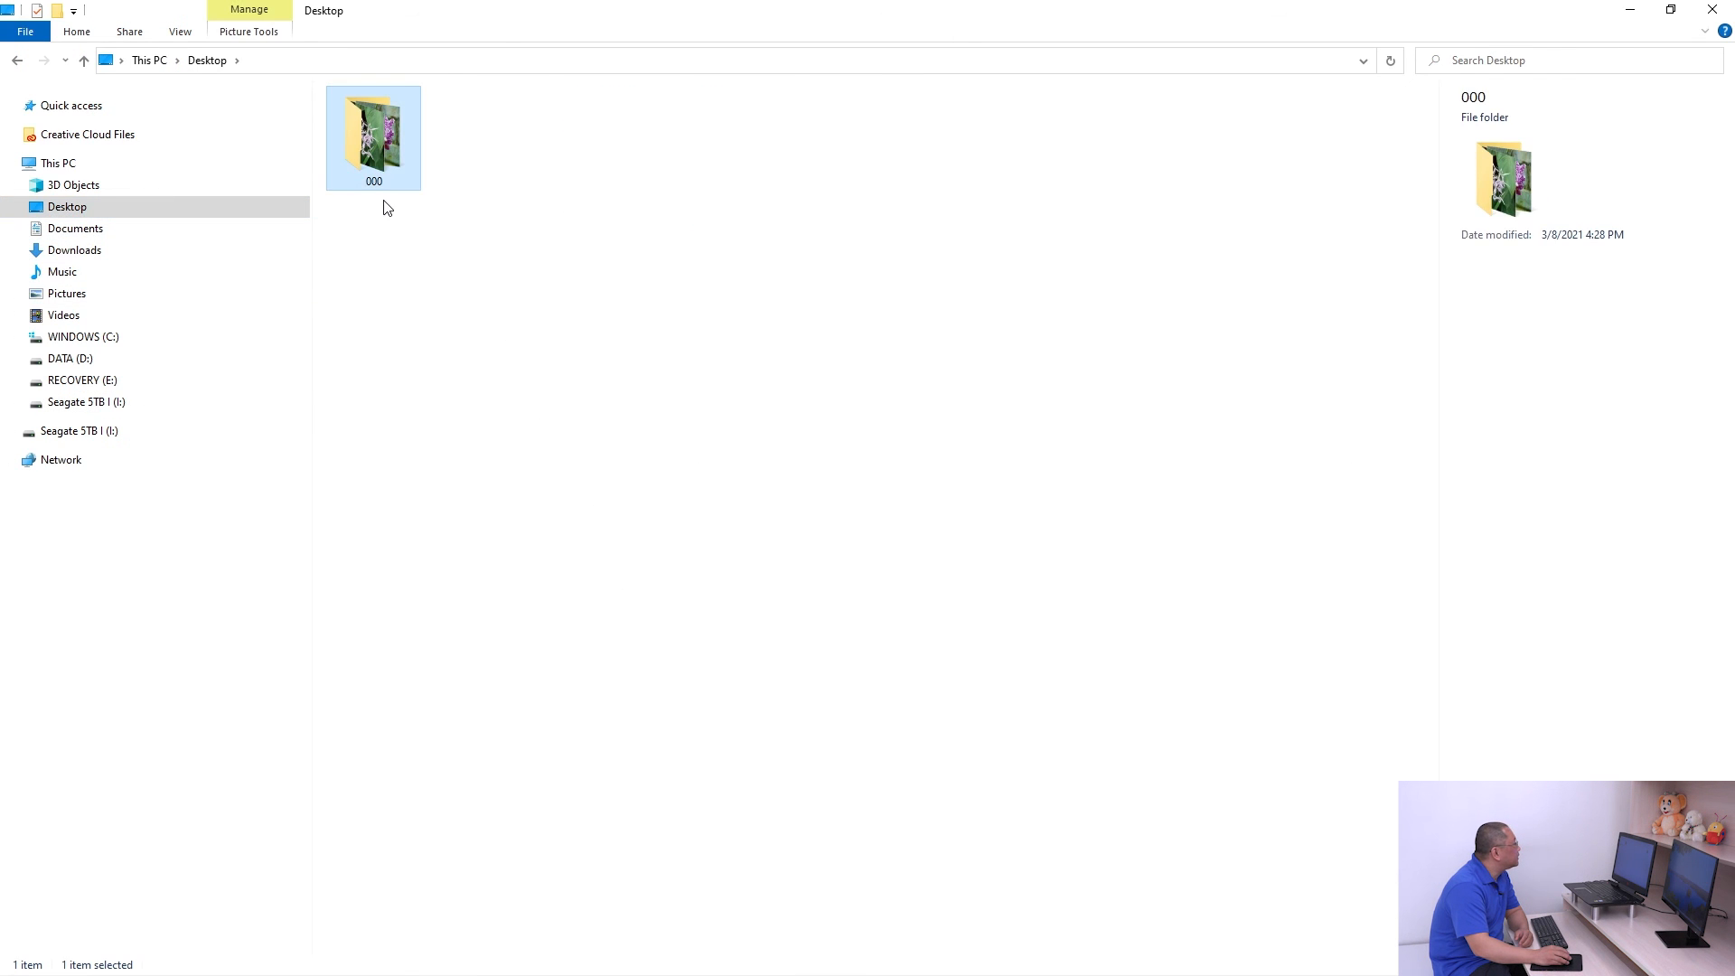
double_click(380, 139)
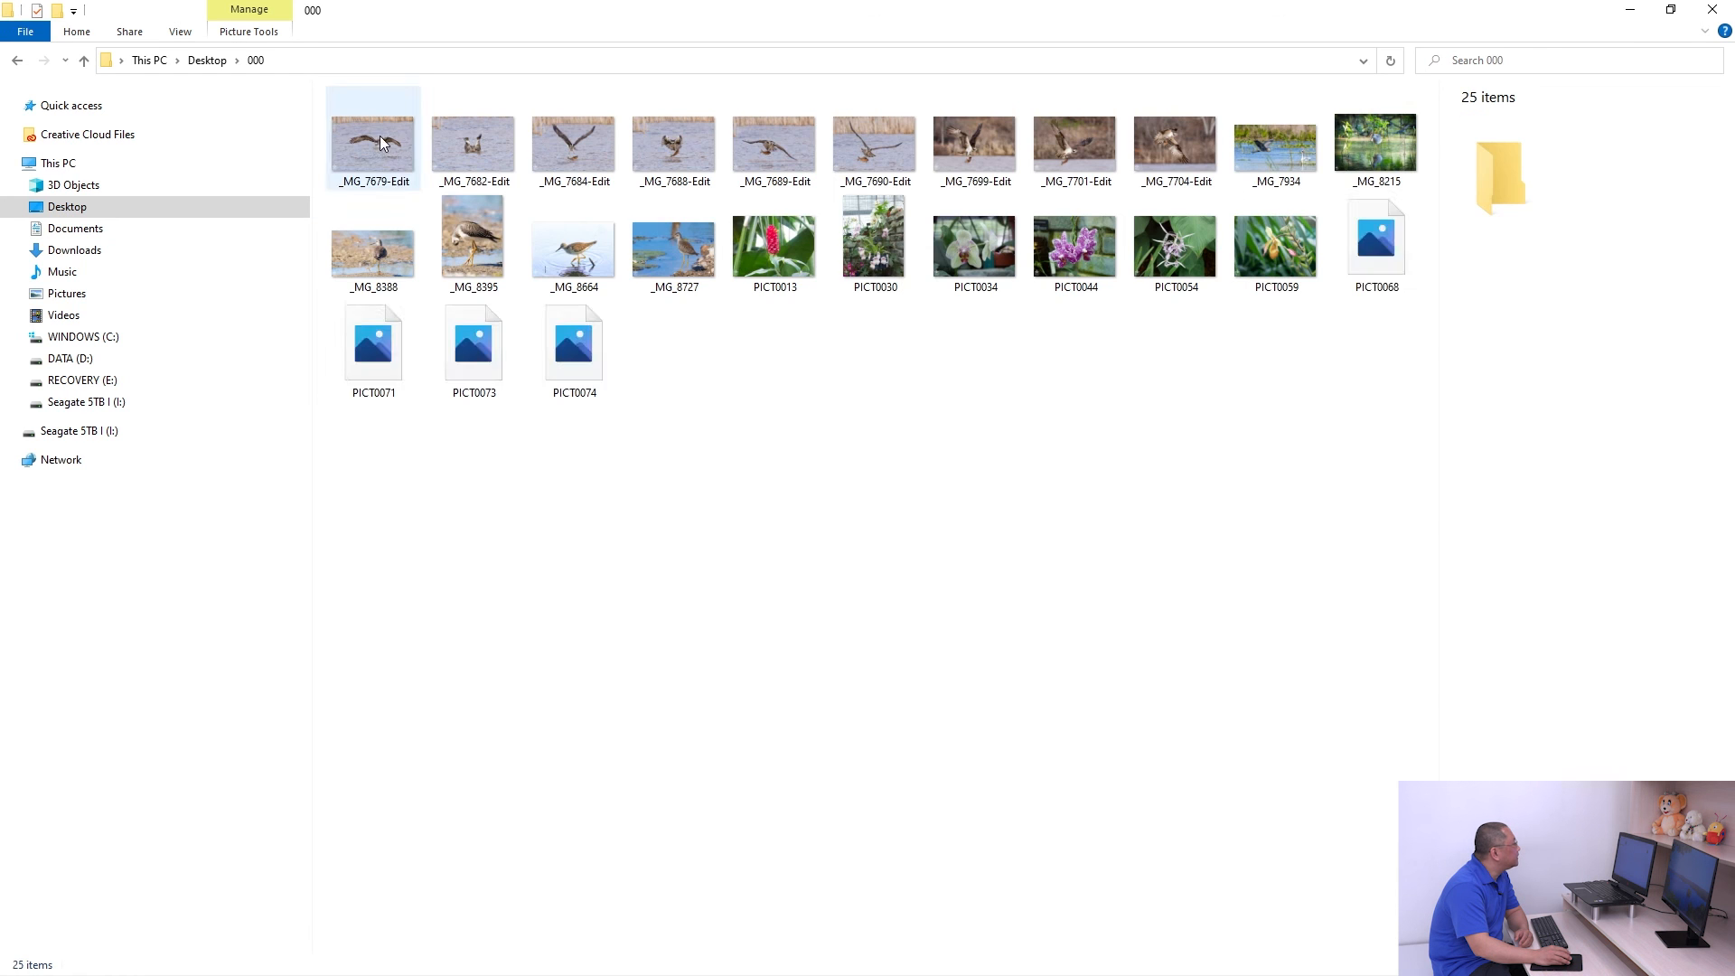
click(784, 250)
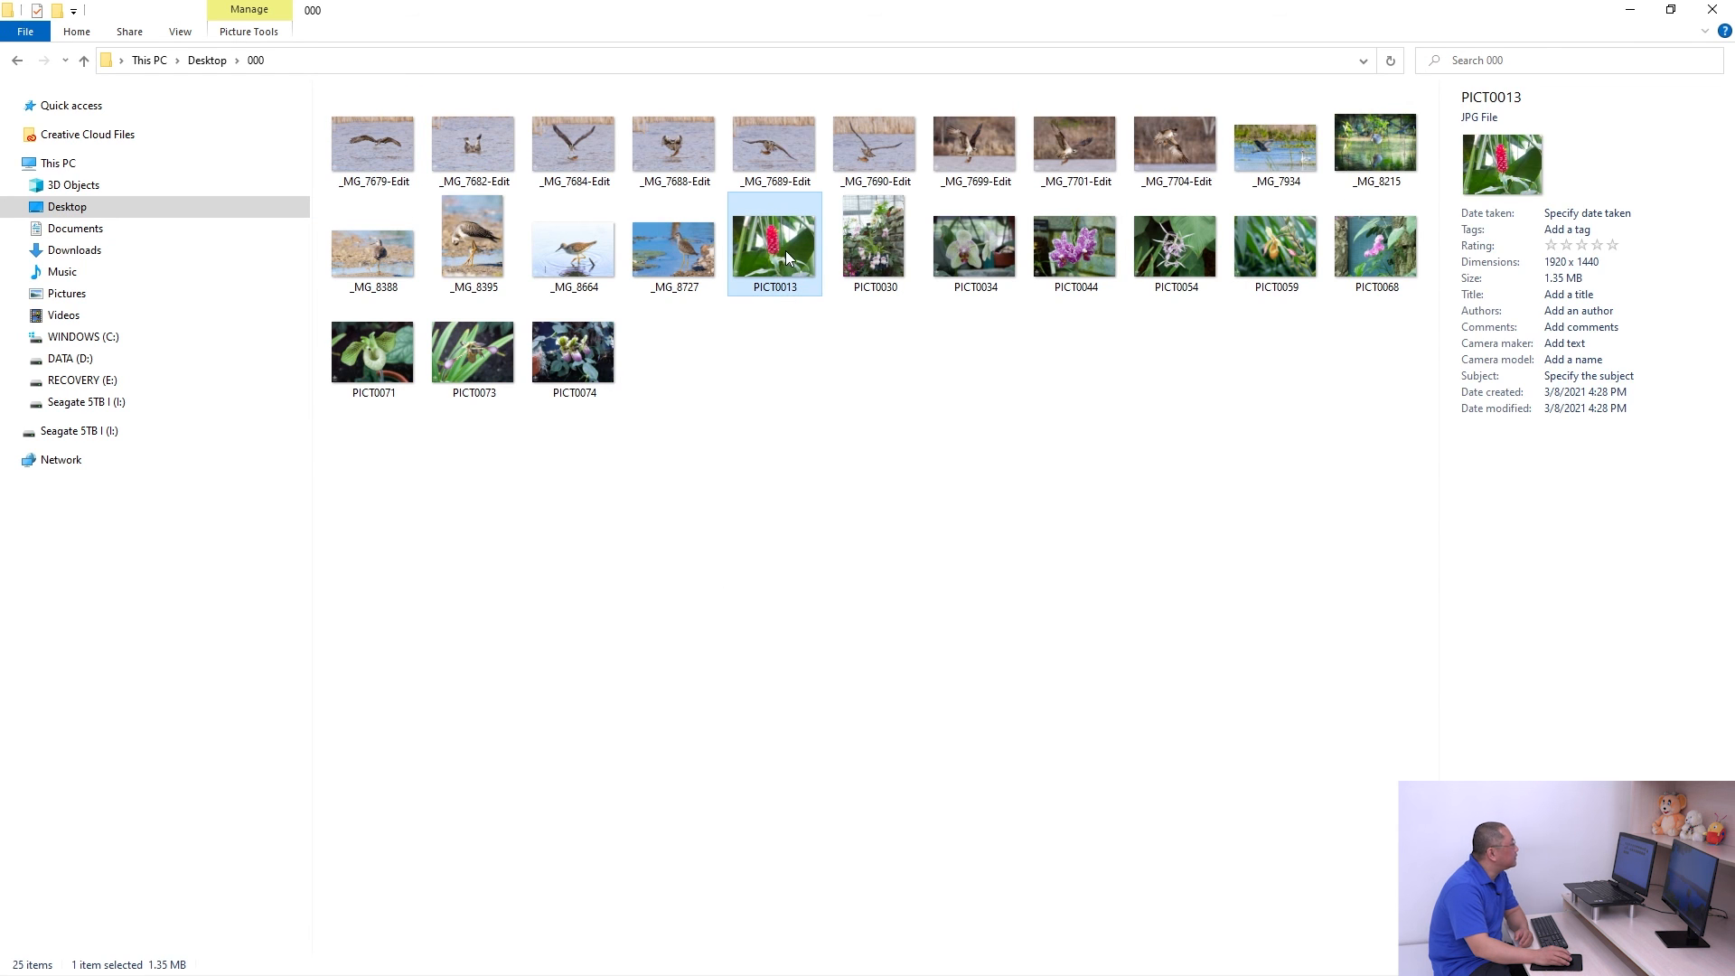
shift+click(575, 362)
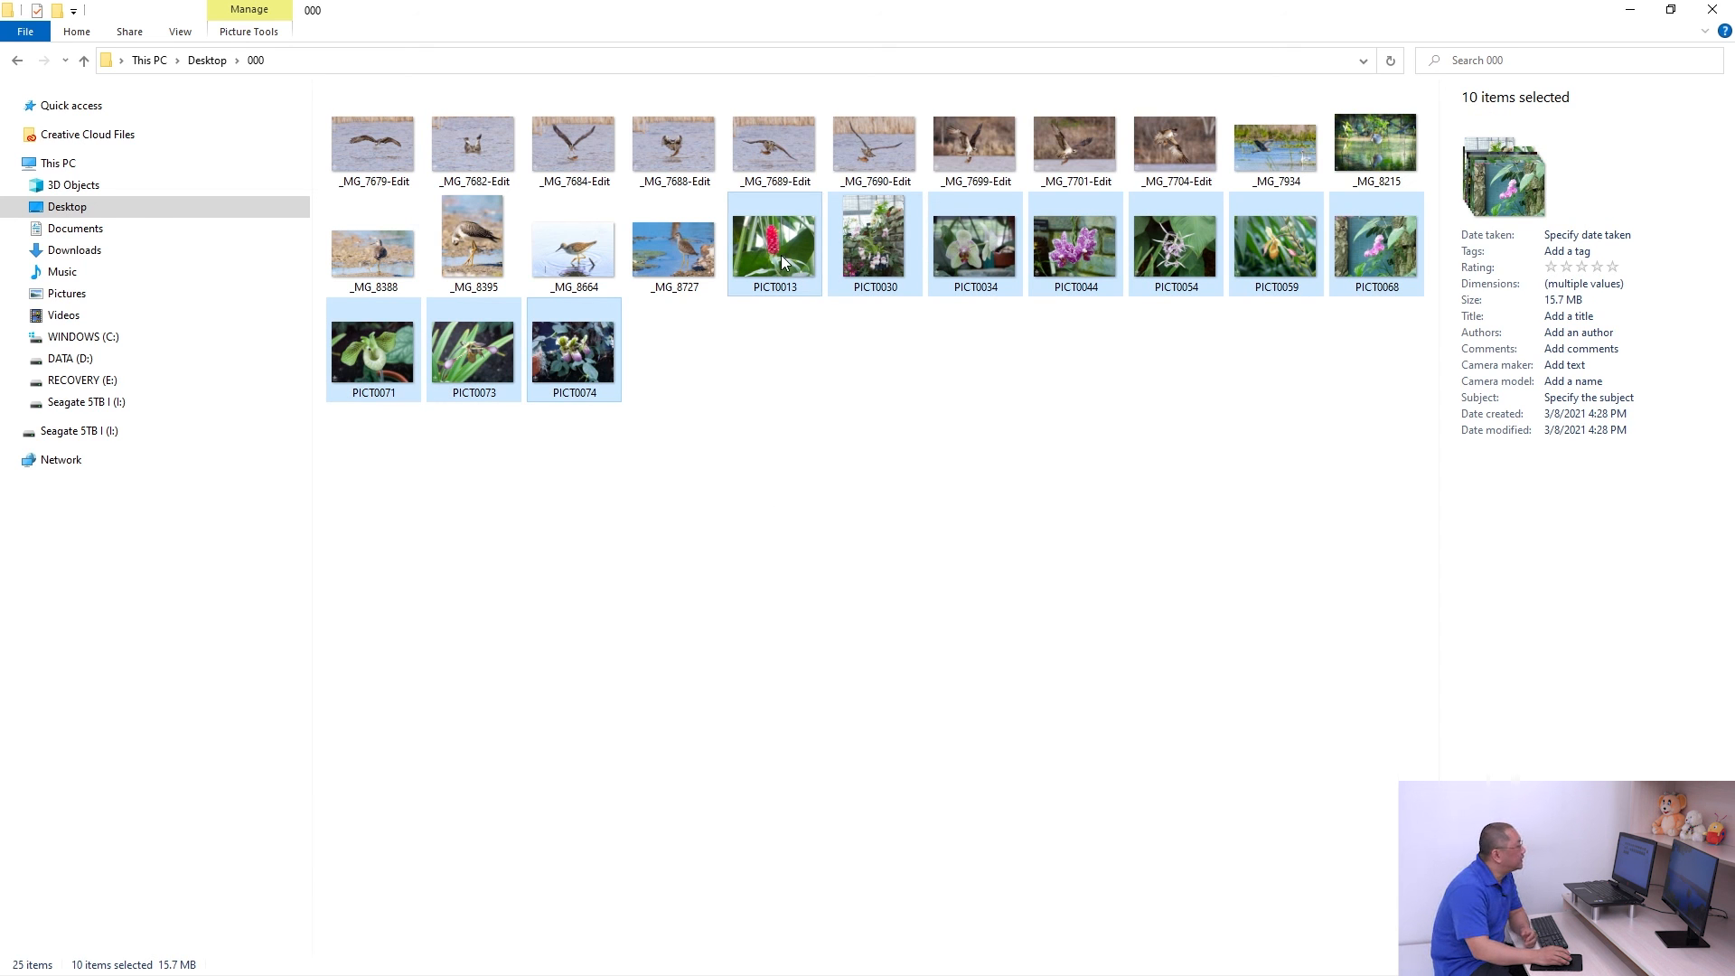
Step: Open the exported photo PICT0013, page through the following exported photos to check their watermarks, and close the viewer
click(778, 298)
double_click(777, 296)
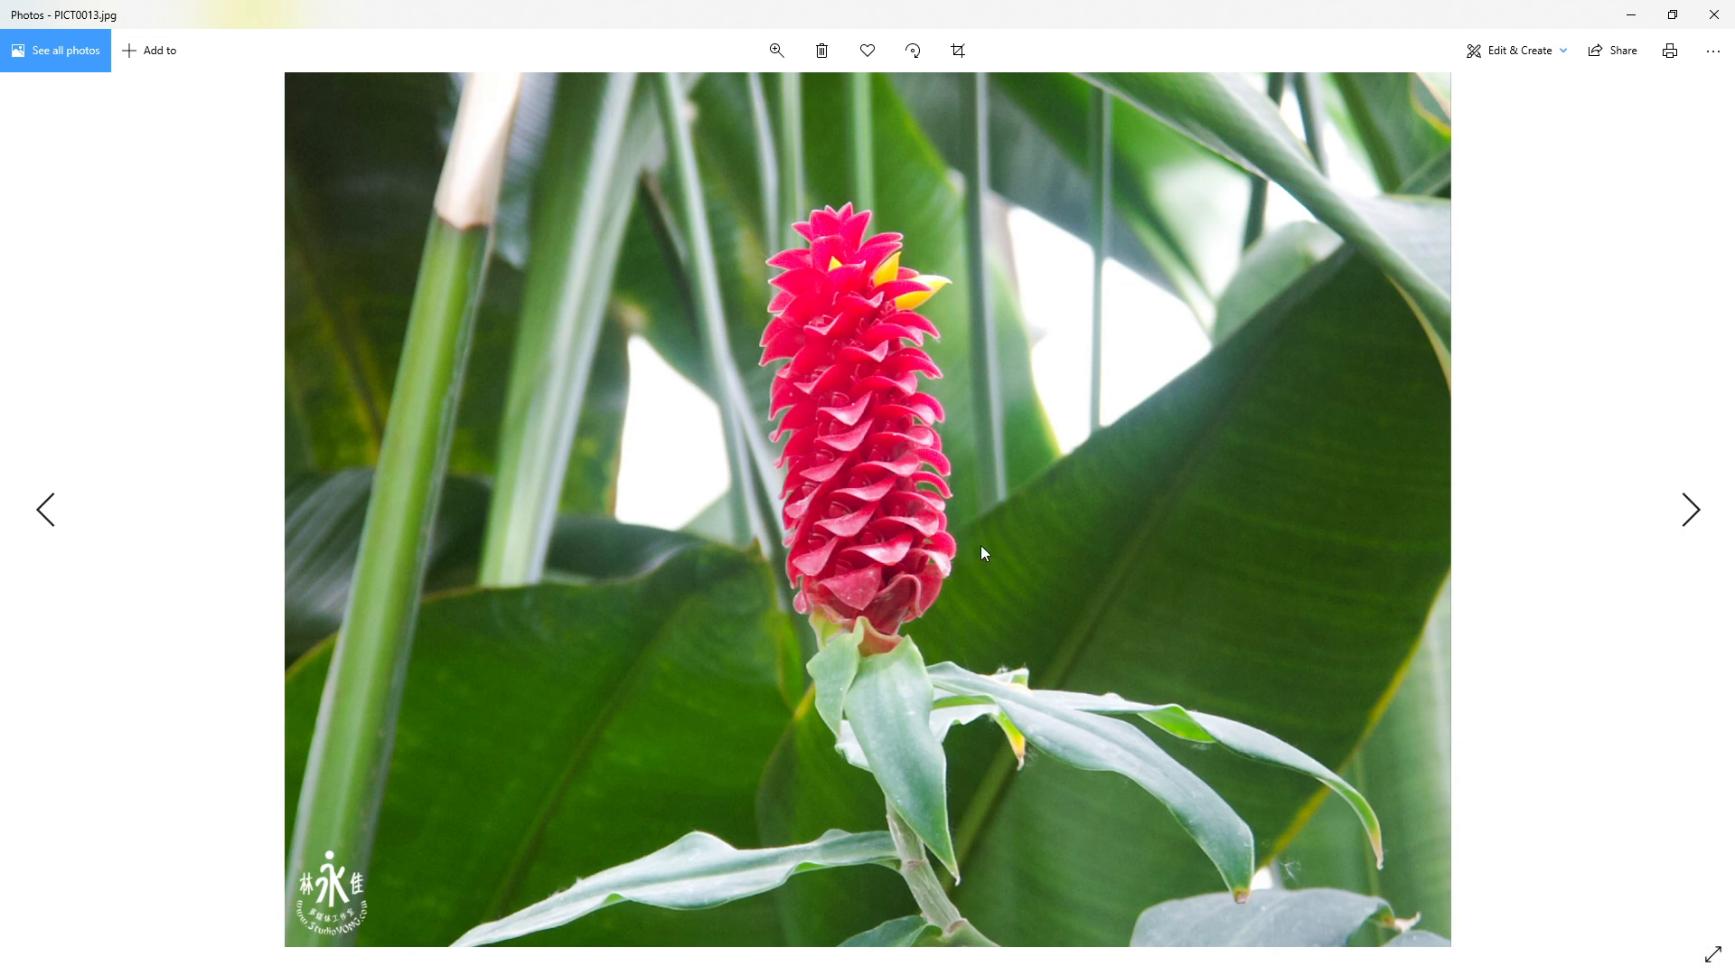
key(Right)
key(Right)
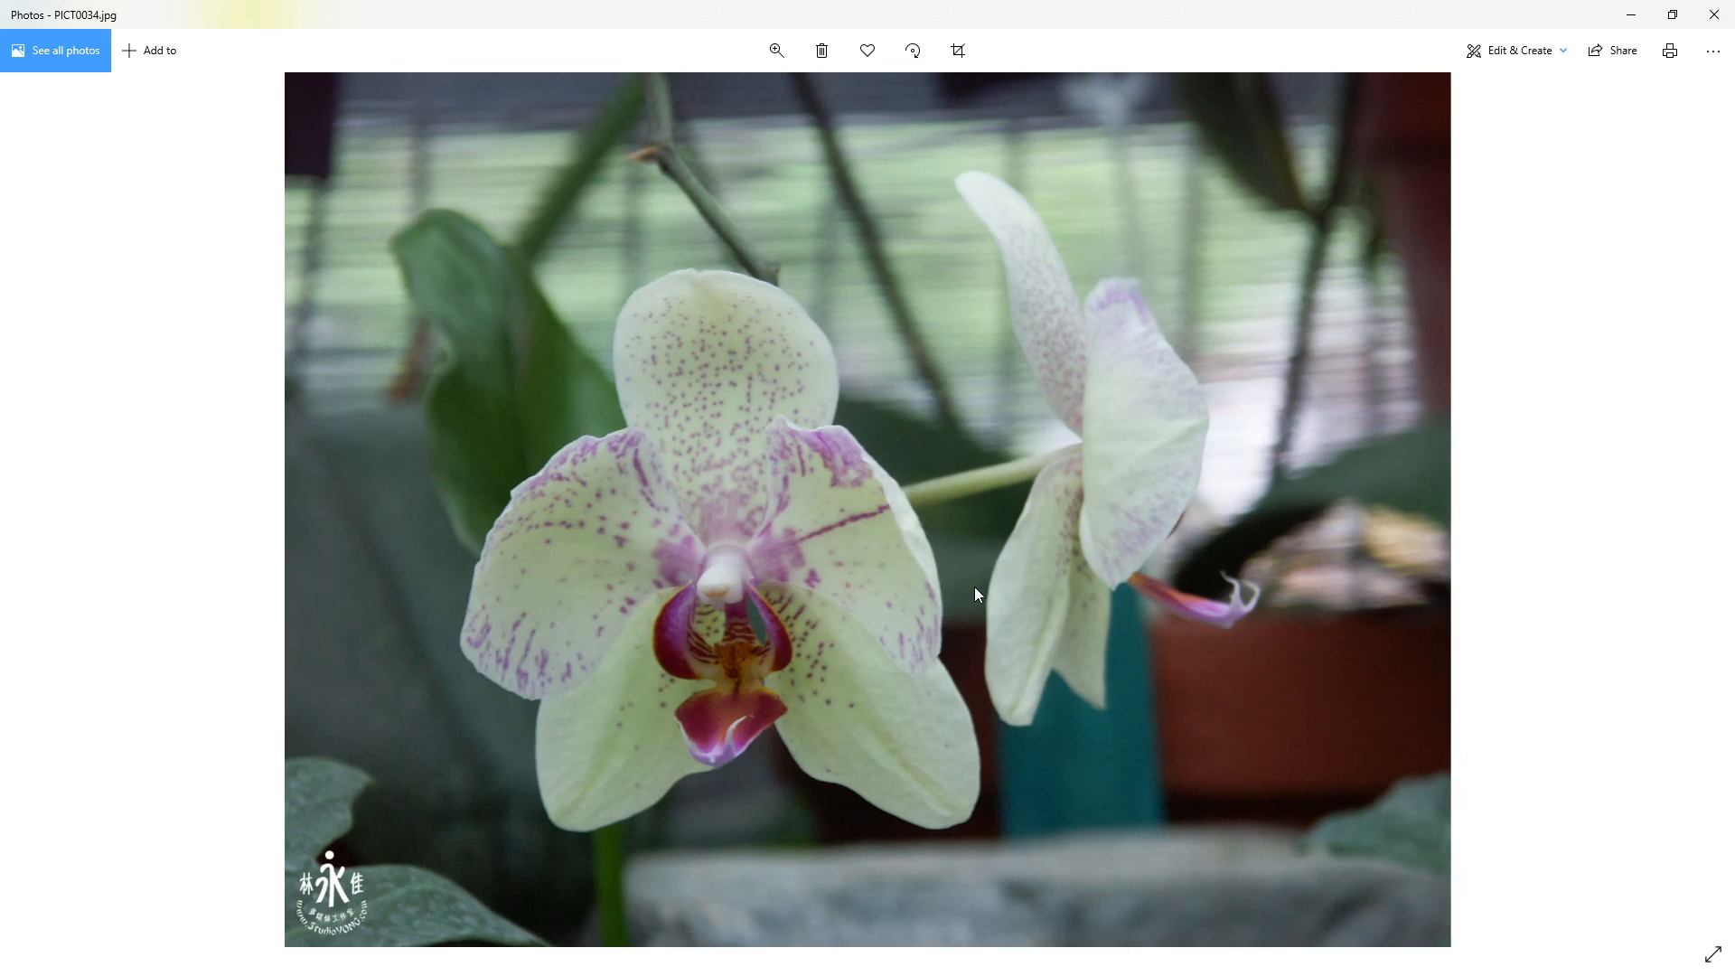
key(Right)
key(Right)
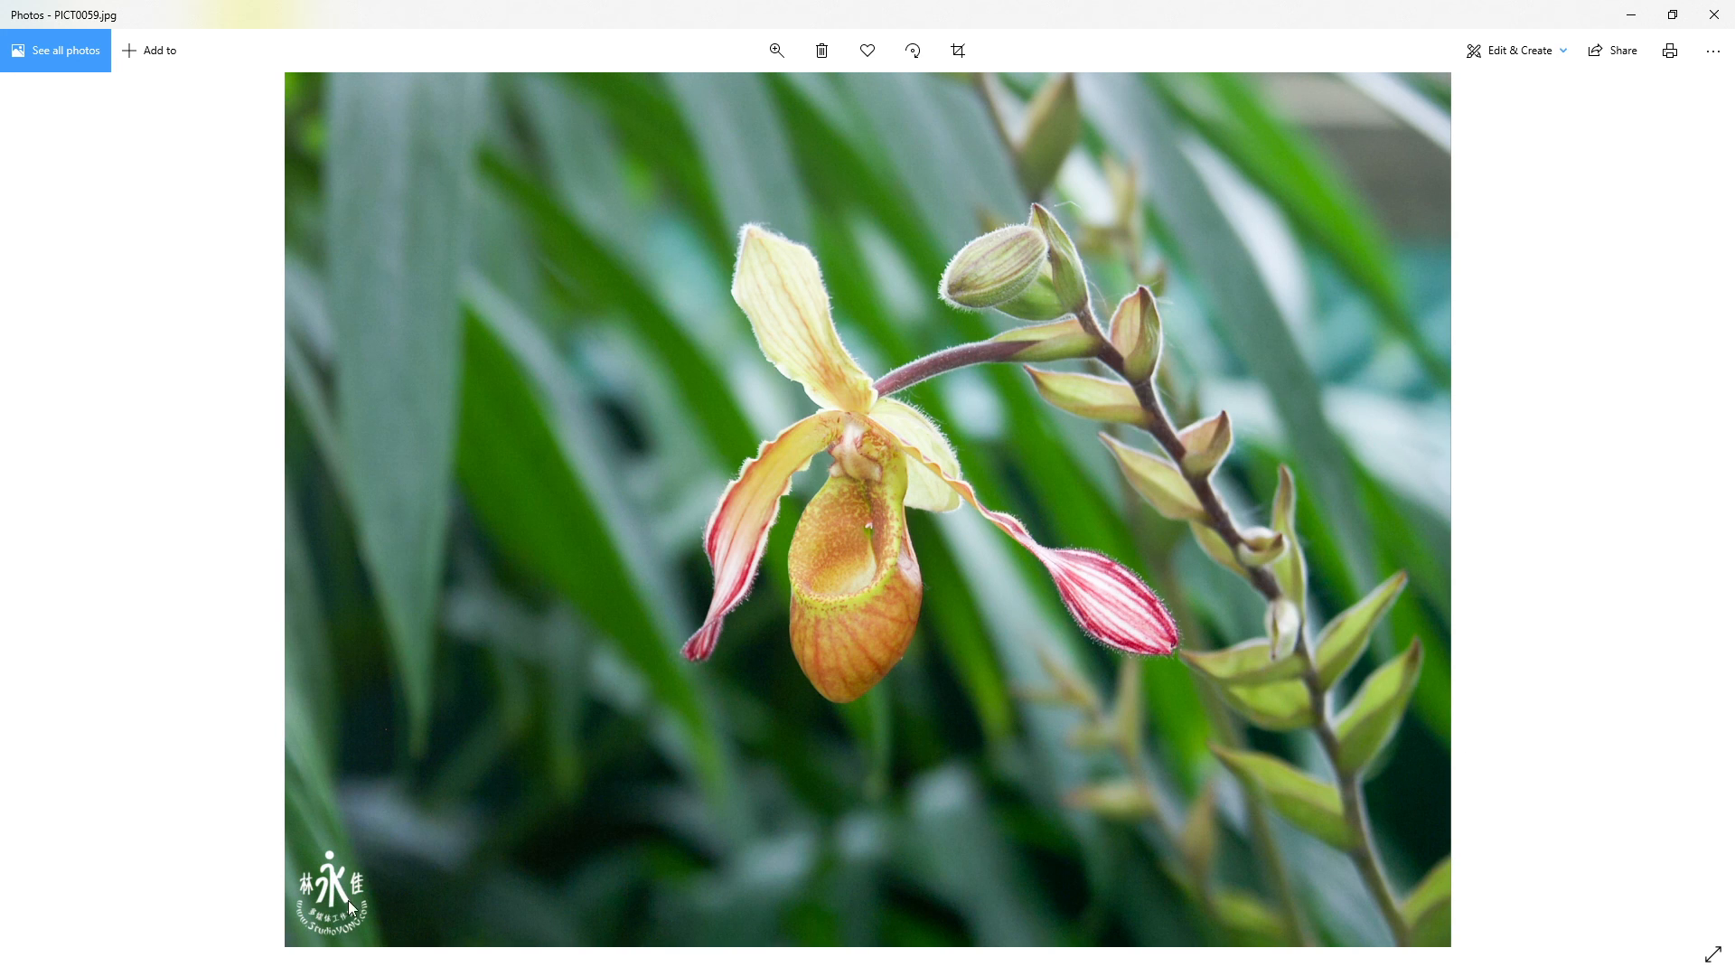
key(Right)
key(Right)
key(Right)
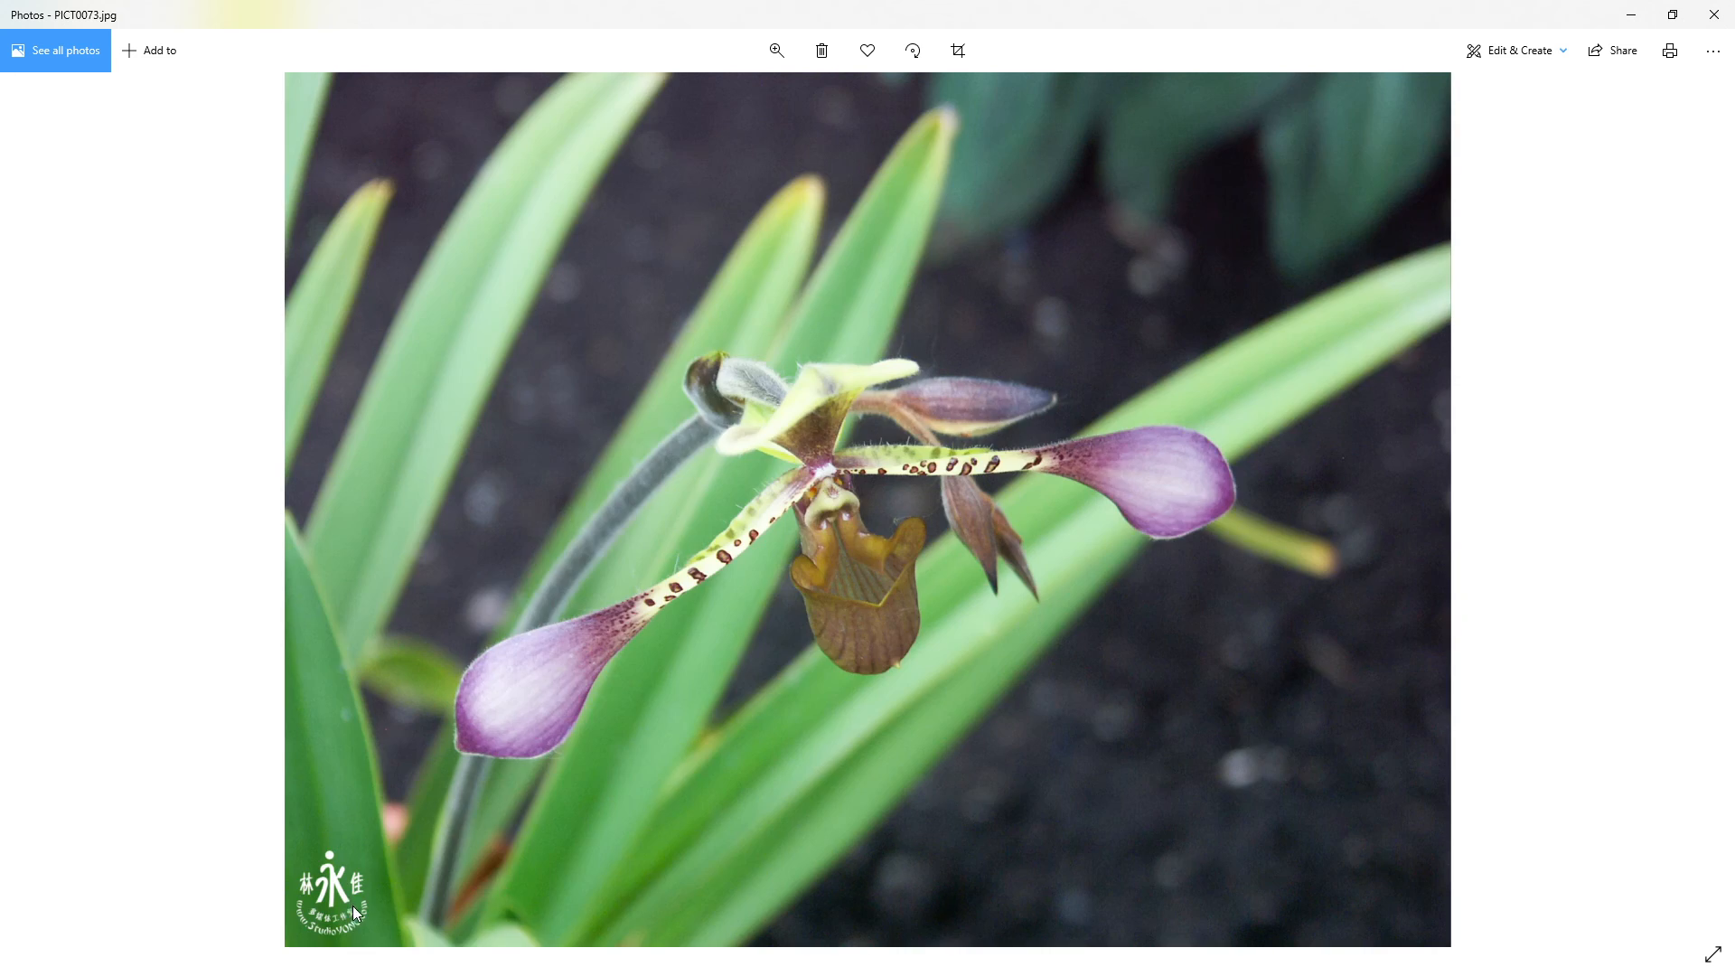
key(Right)
key(Left)
key(Left)
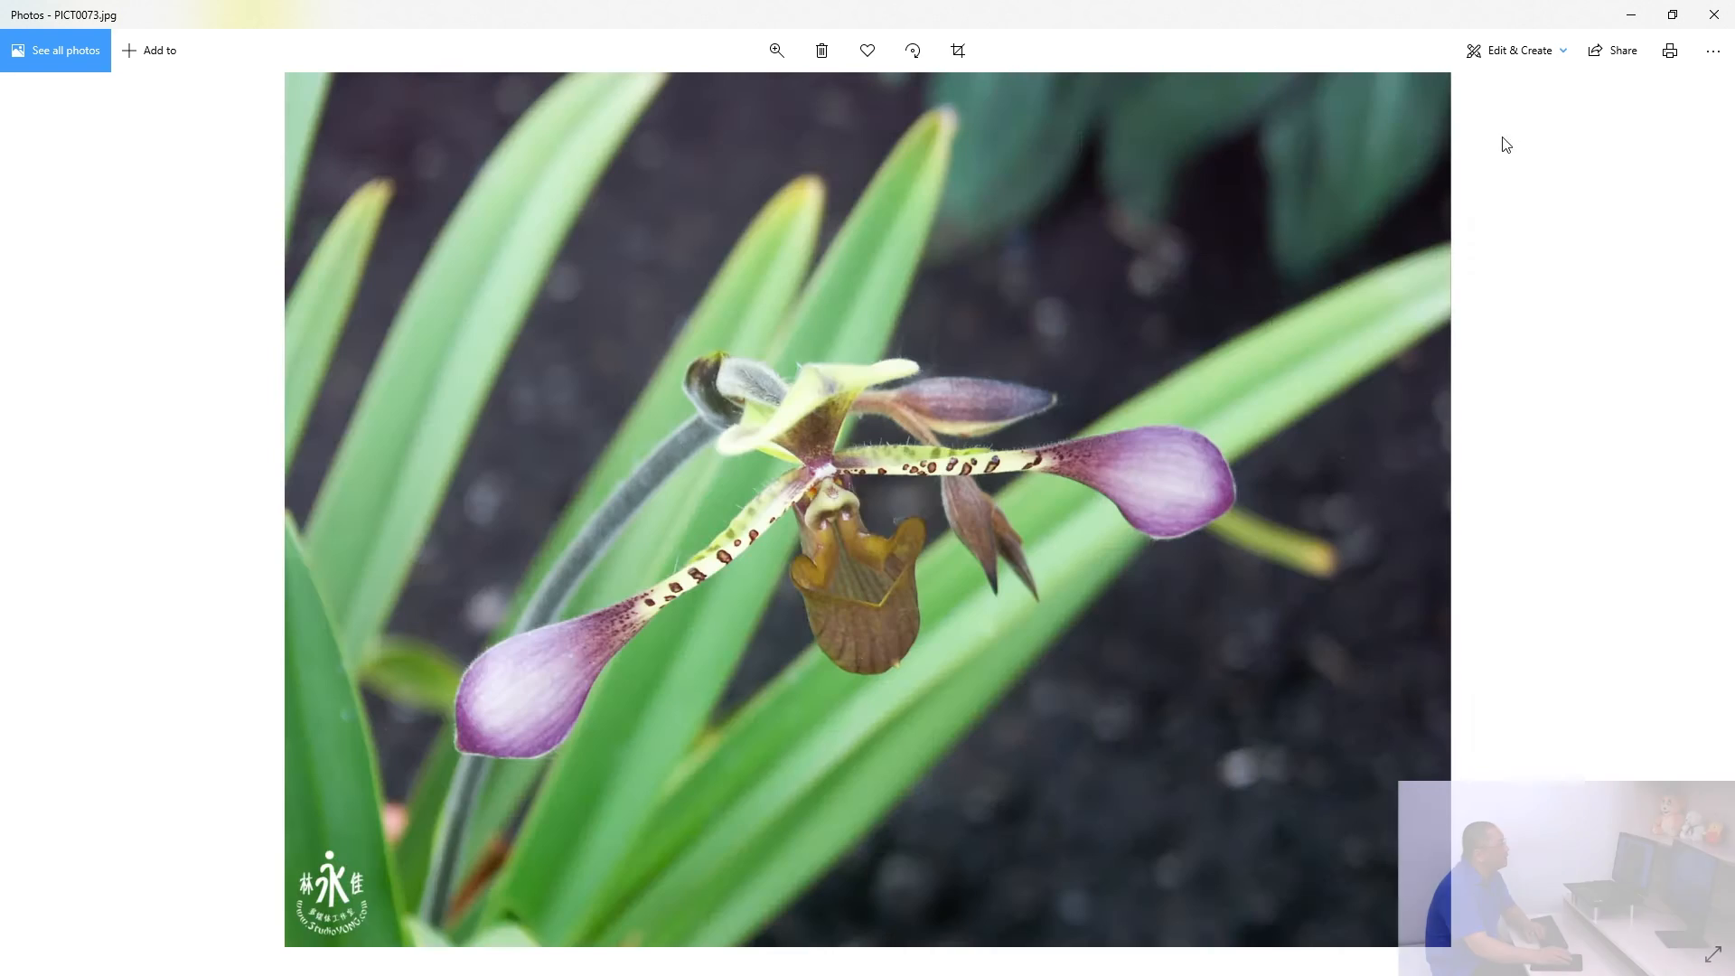
click(1722, 16)
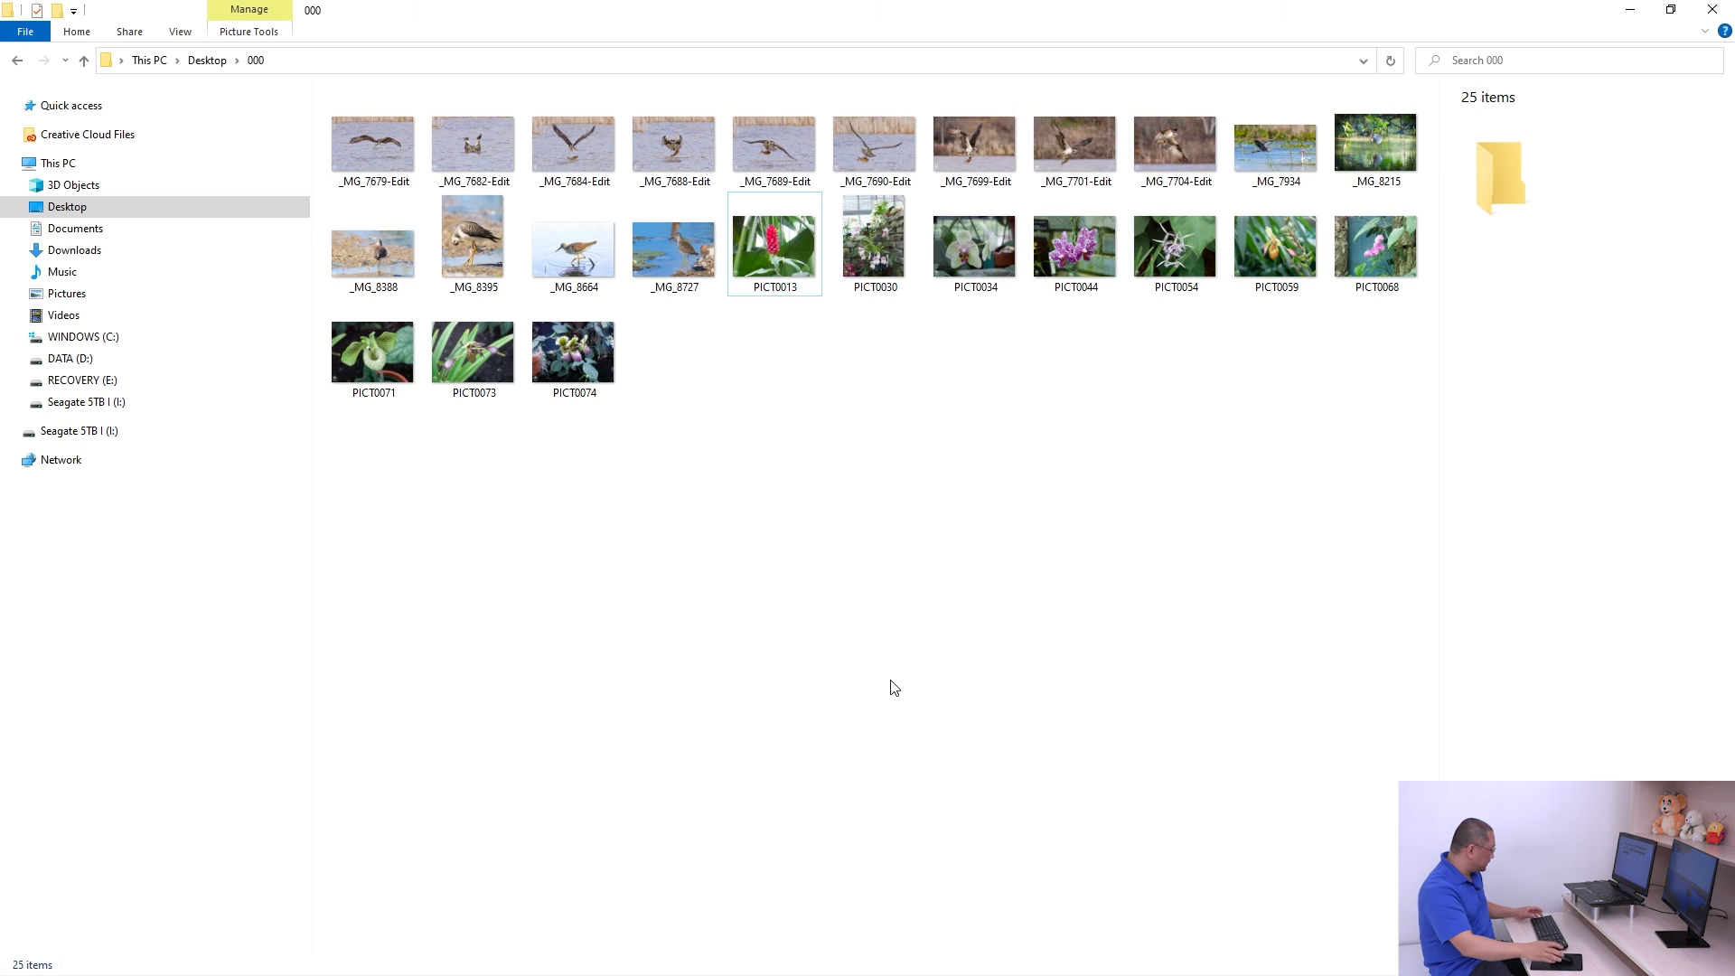
Step: Switch back to Lightroom Classic, turn off the library filter and look over the full grid of photographs
key(alt+Tab)
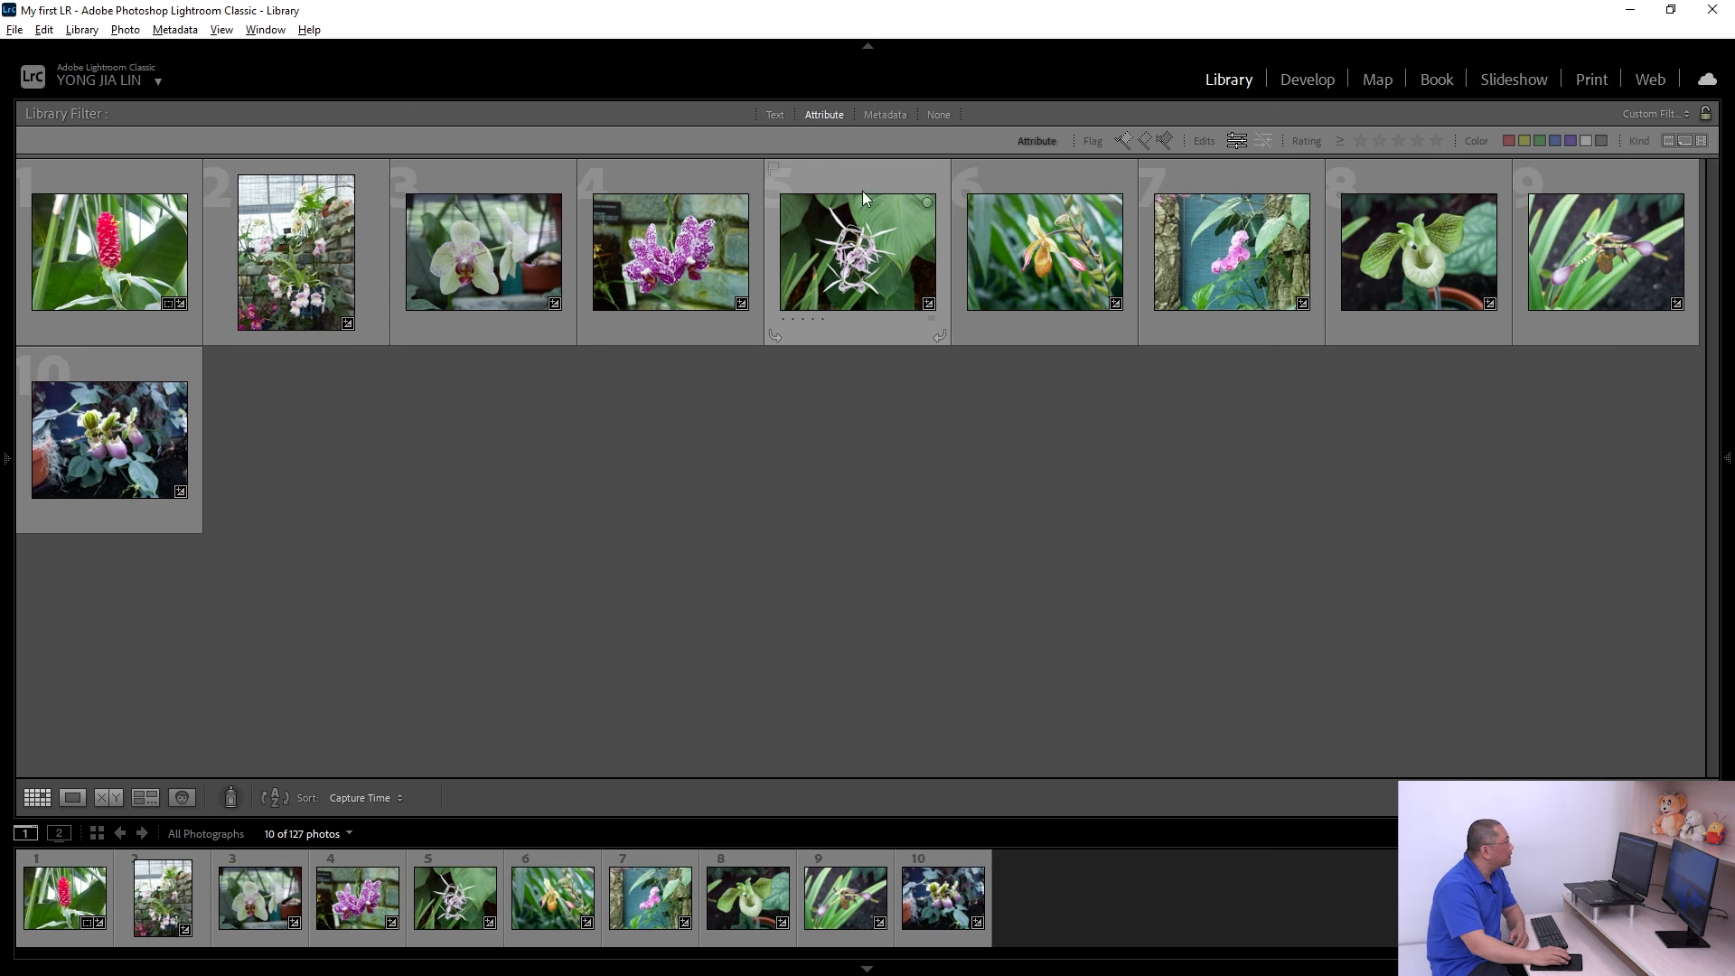
click(938, 114)
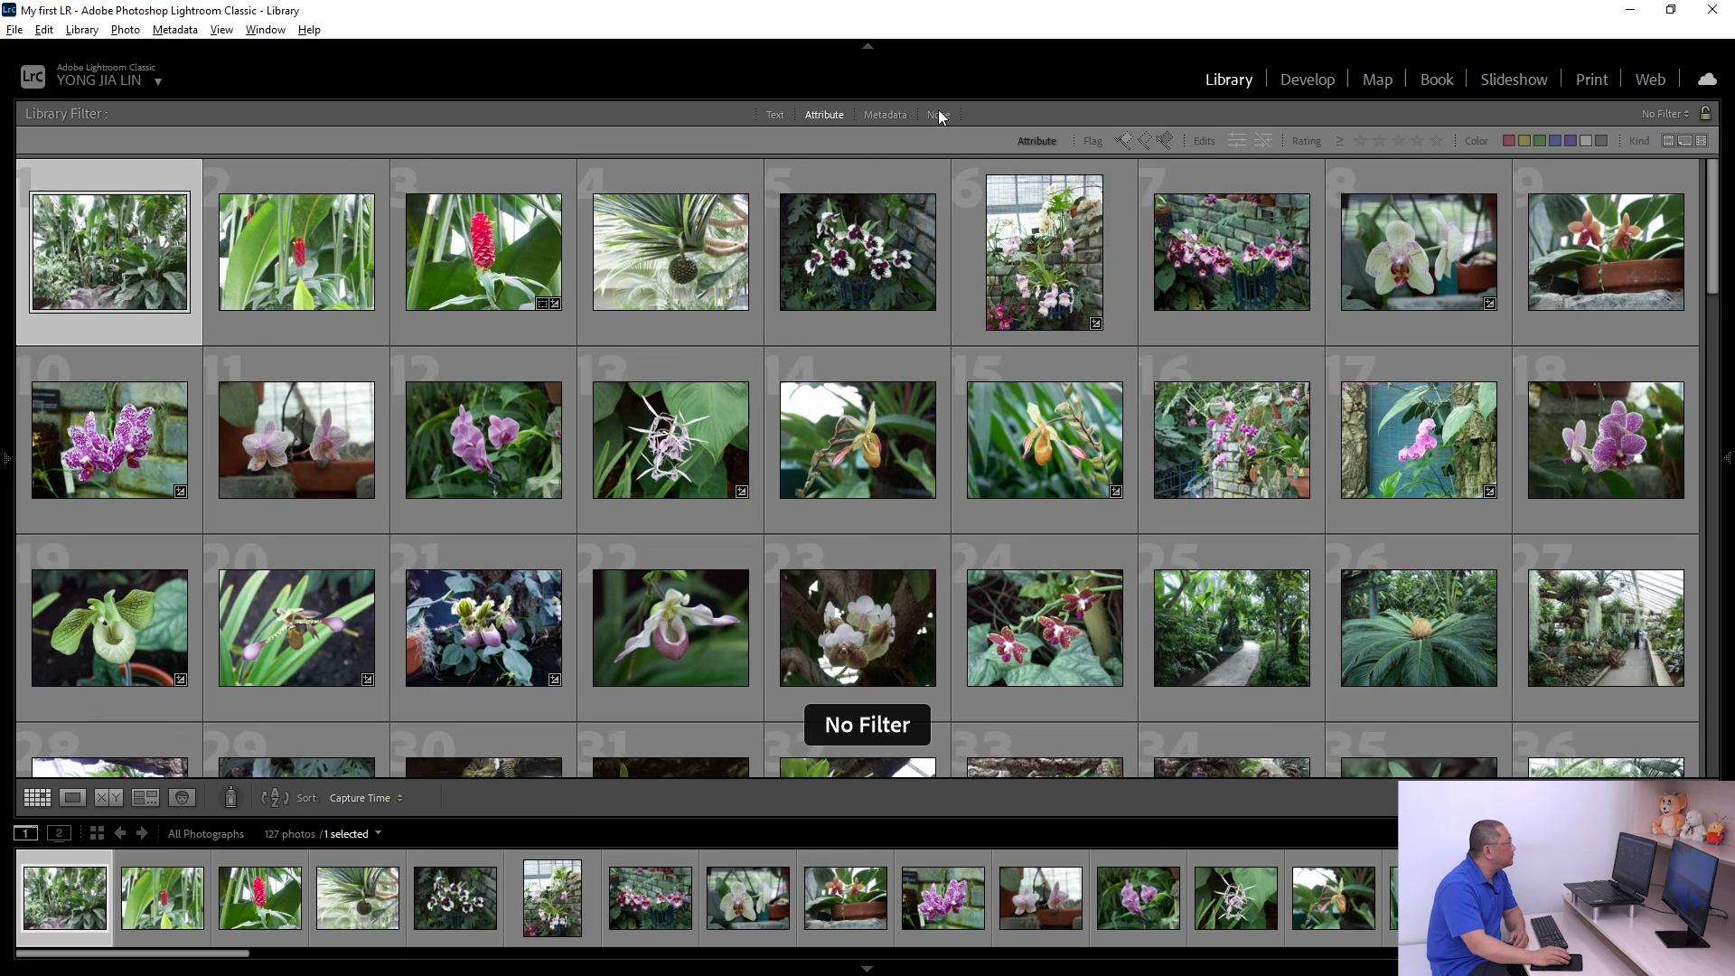
scroll(1127, 474, down, 10)
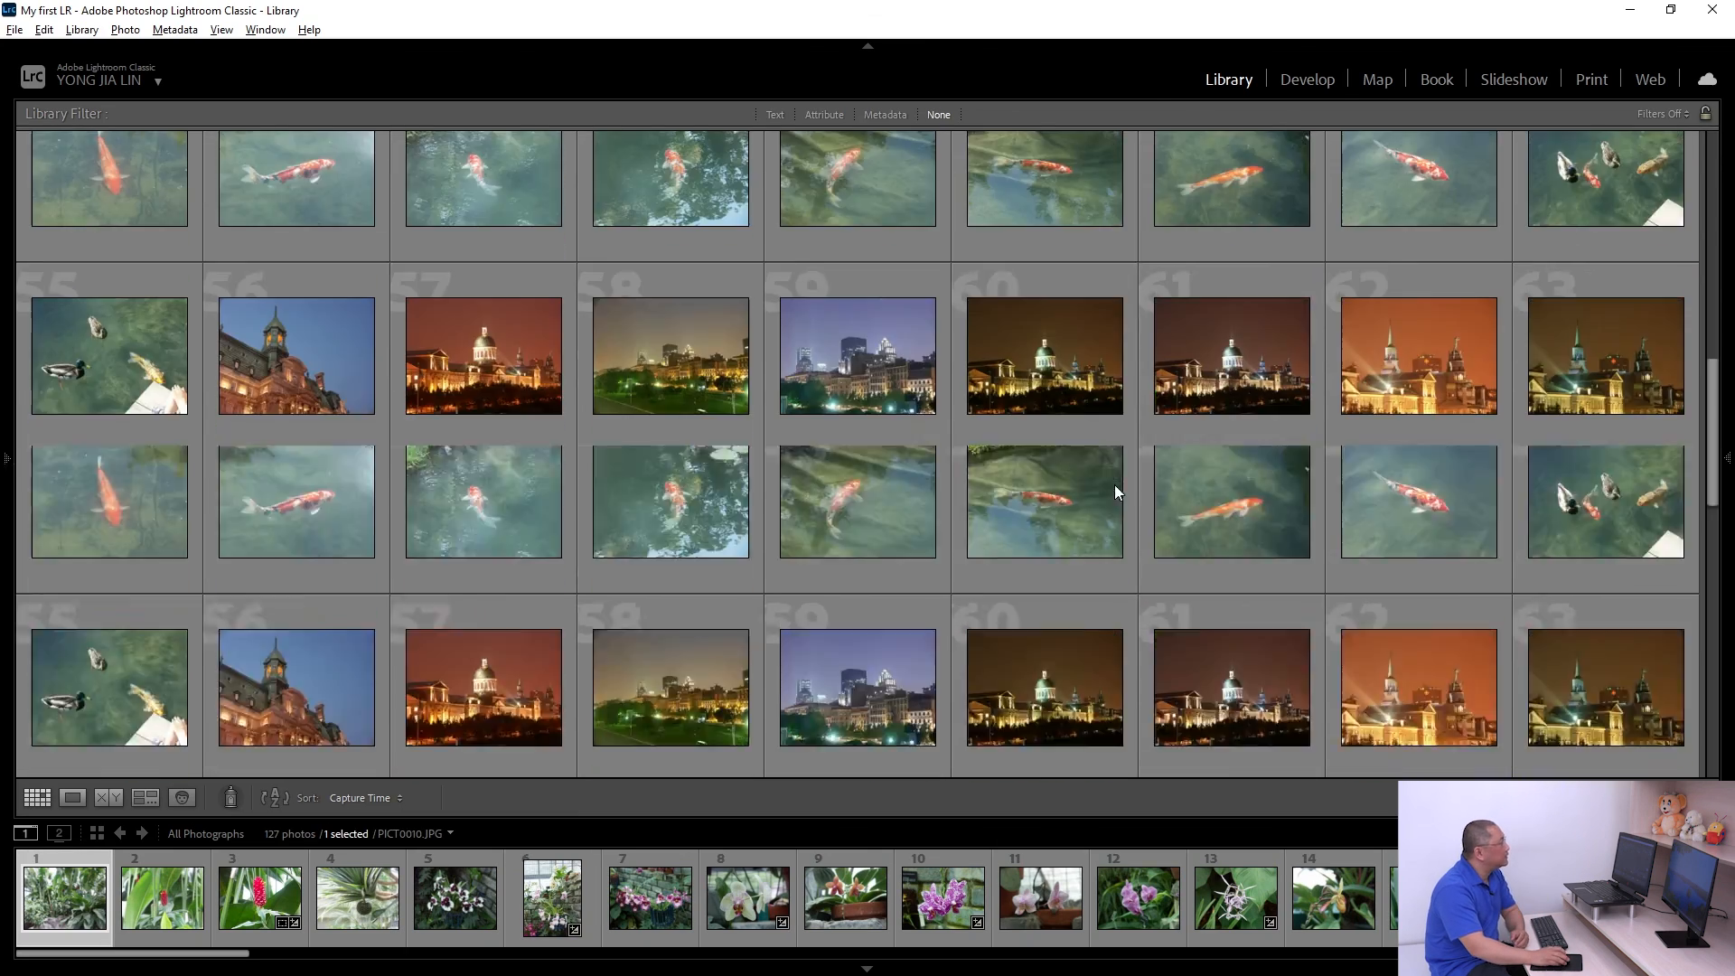
scroll(1103, 513, up, 5)
scroll(1100, 509, up, 5)
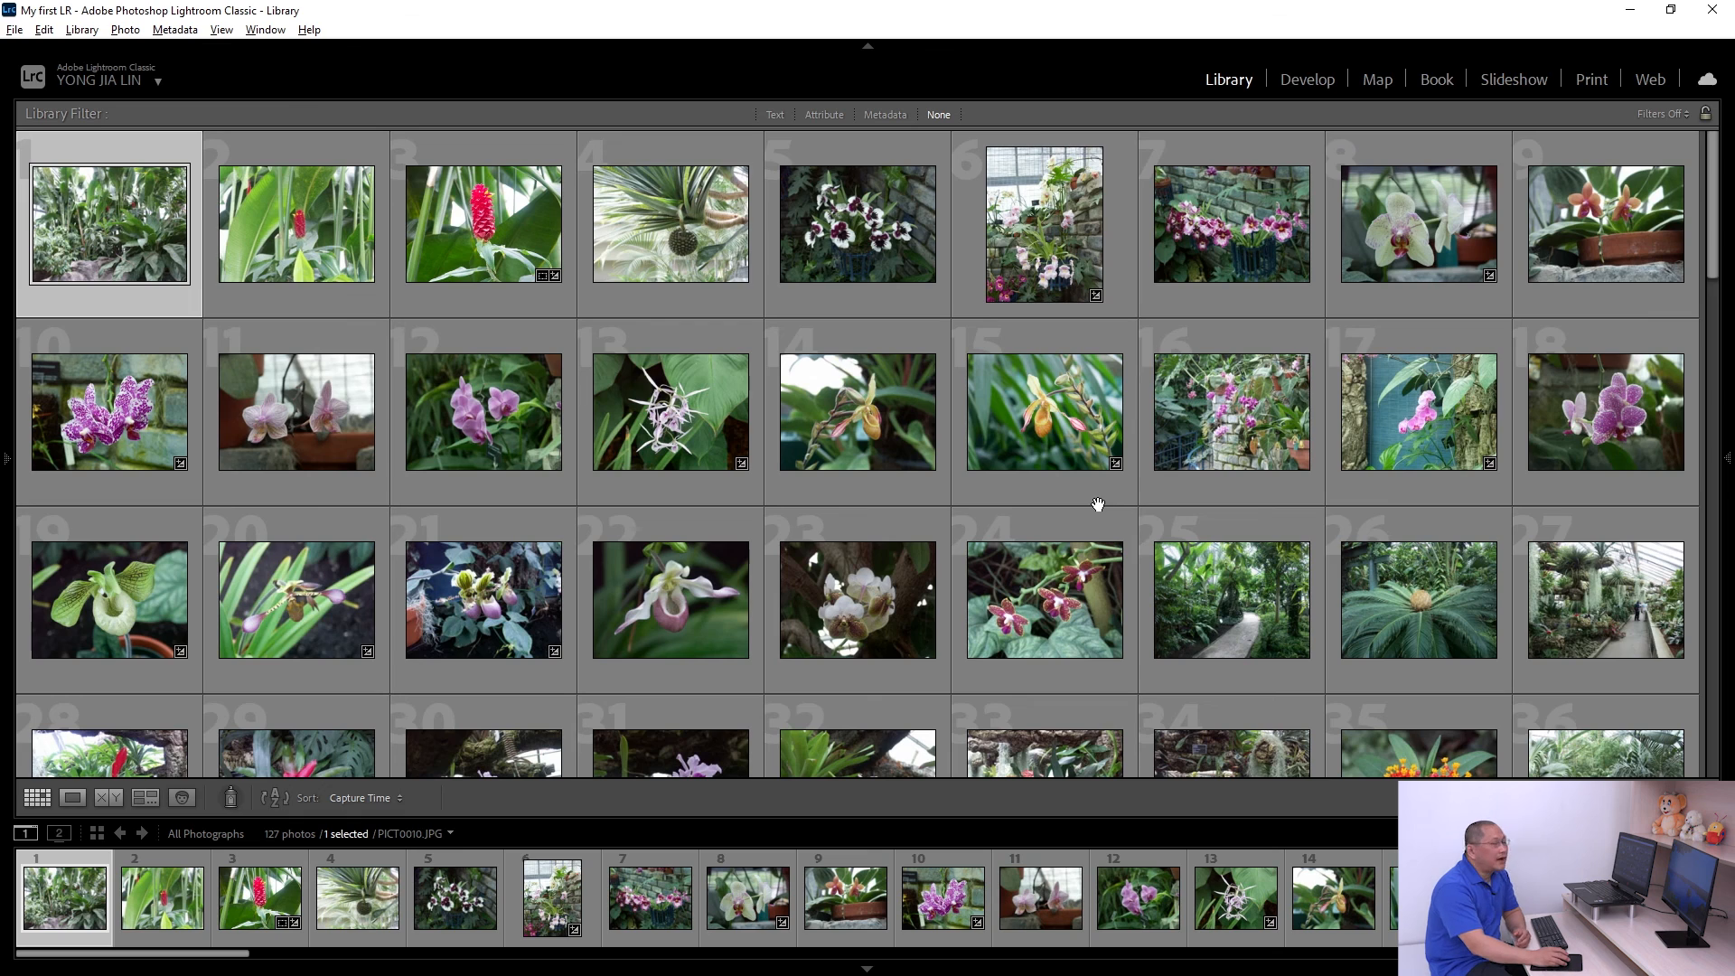